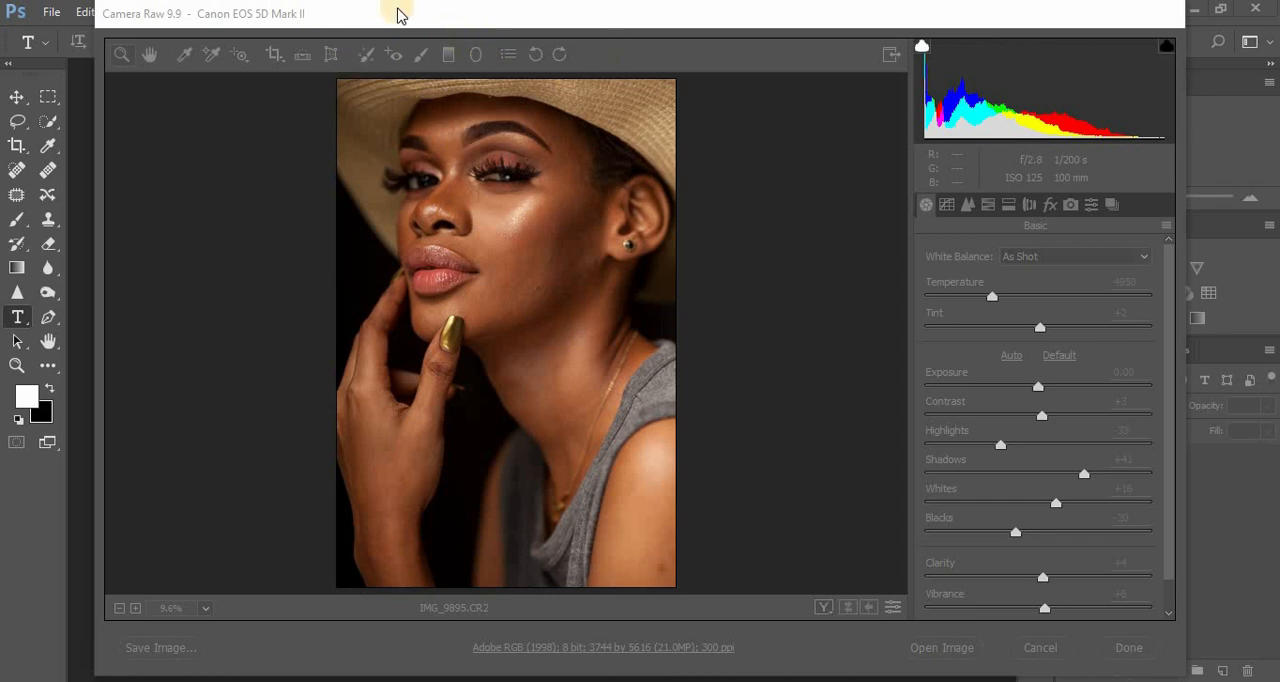
- Set the raw photo's Blacks to -23 and open the image for editing
{"action": "left_click", "coordinate": [398, 14]}
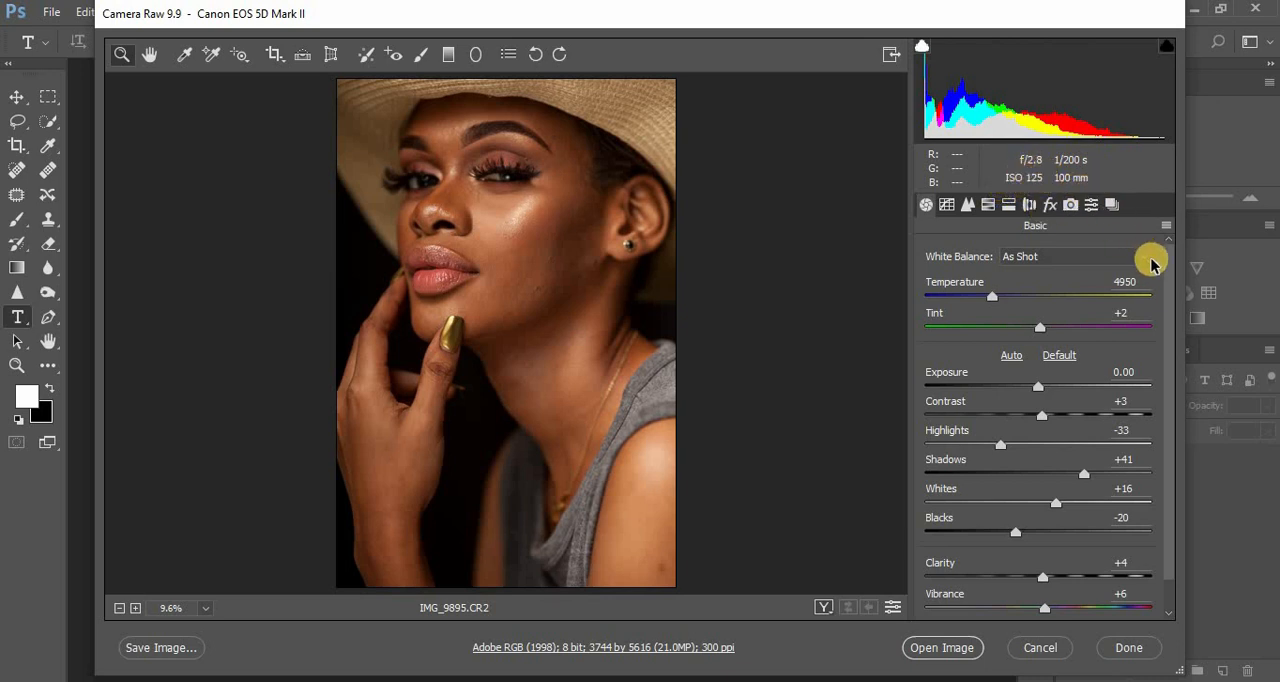
{"action": "left_click_drag", "start_coordinate": [1170, 298], "coordinate": [1172, 313]}
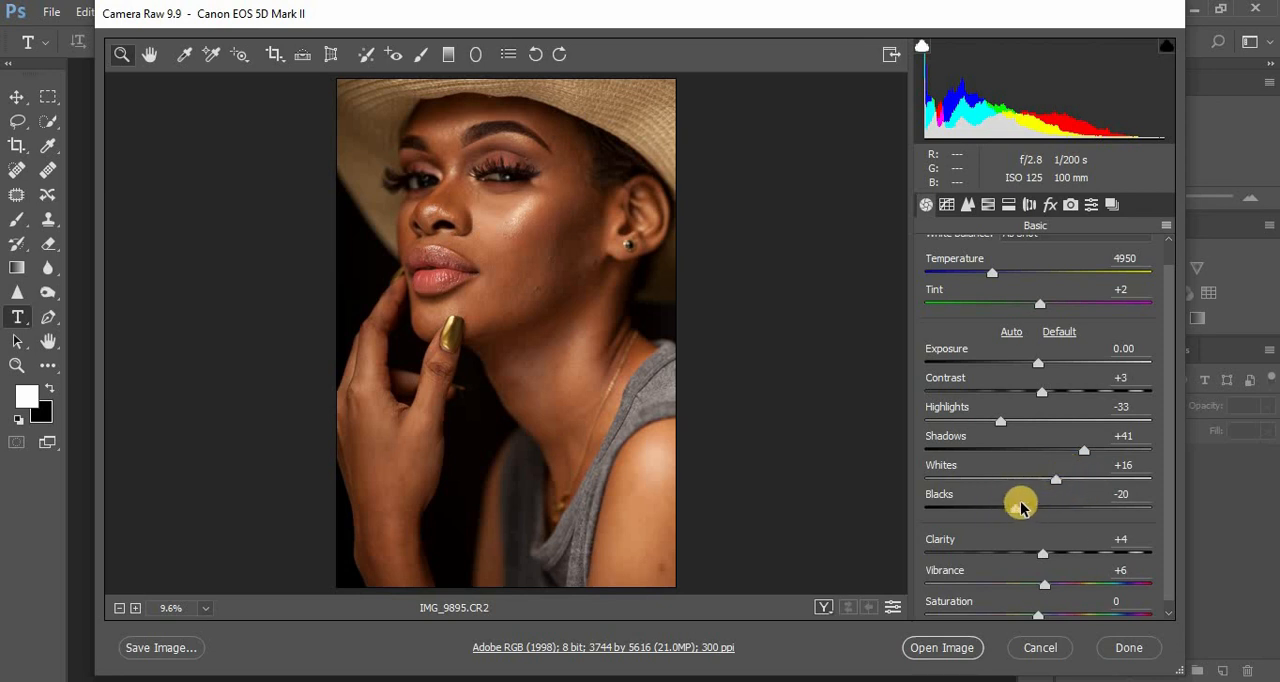
{"action": "left_click_drag", "start_coordinate": [1018, 514], "coordinate": [1012, 511]}
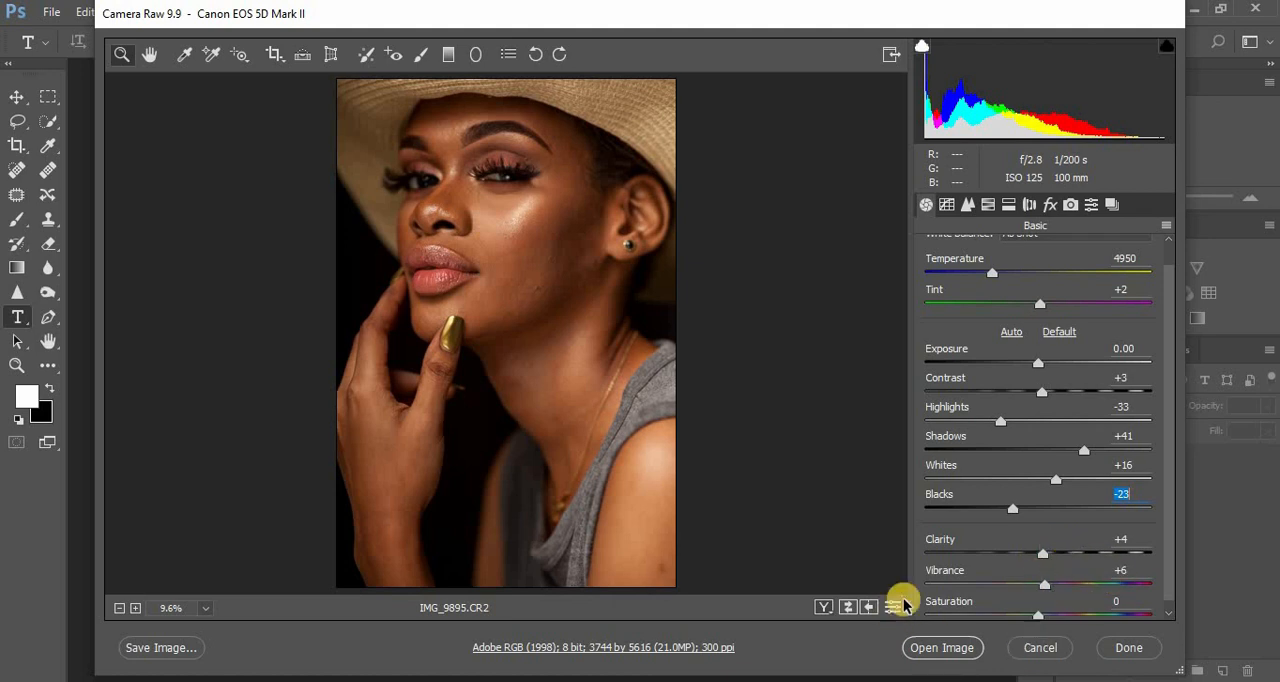
{"action": "left_click", "coordinate": [952, 650]}
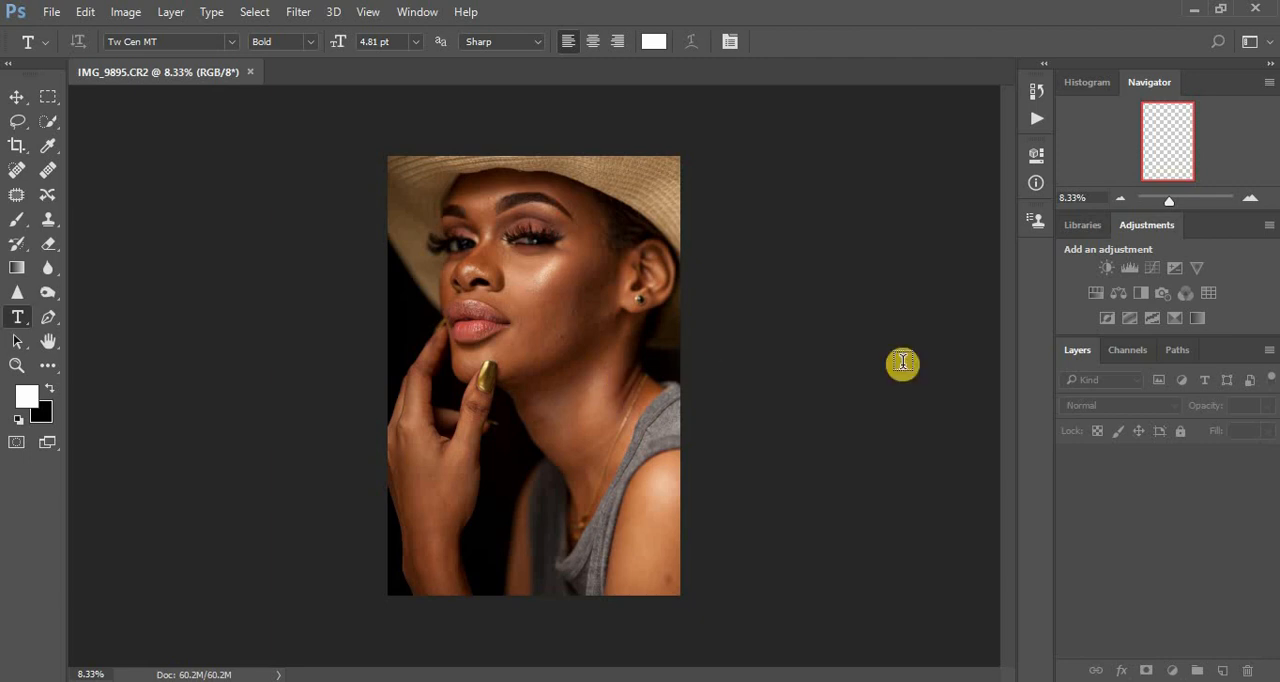
- Crop the portrait to the 4:5 (8:10) ratio with the hat's upper part inside the frame, and delete the stray empty text layer
{"action": "left_click", "coordinate": [621, 377]}
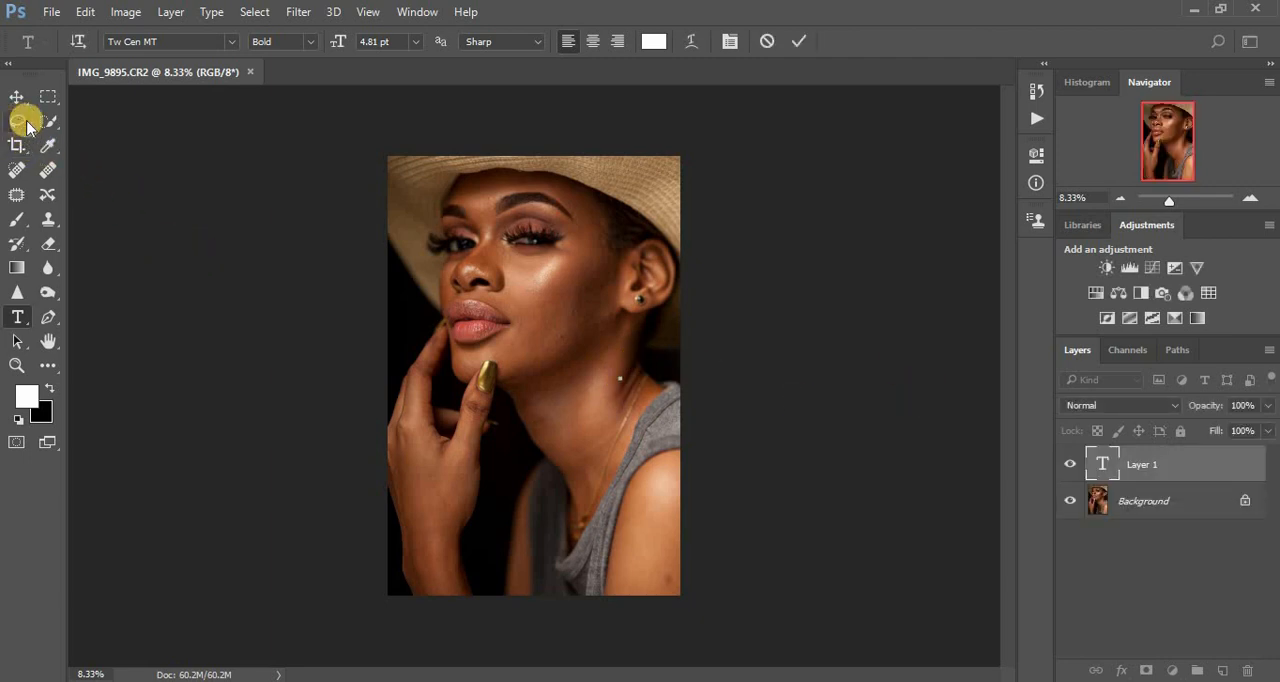
{"action": "left_click", "coordinate": [17, 145]}
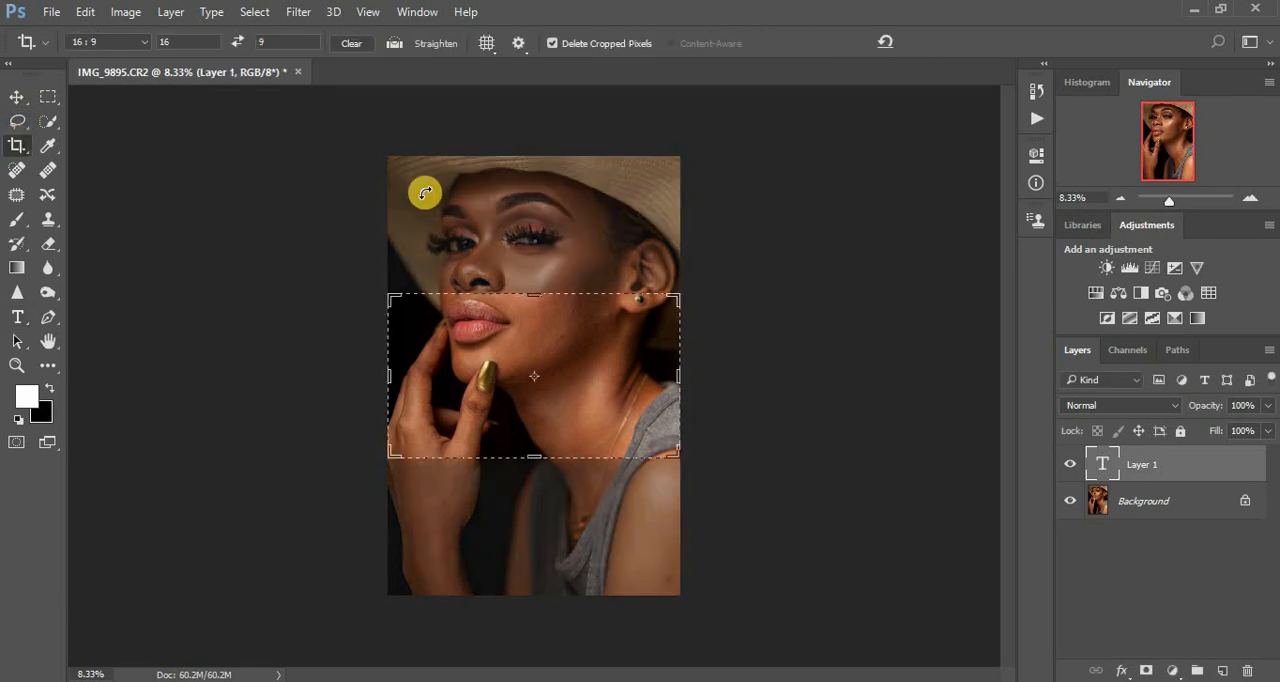
{"action": "left_click", "coordinate": [133, 45]}
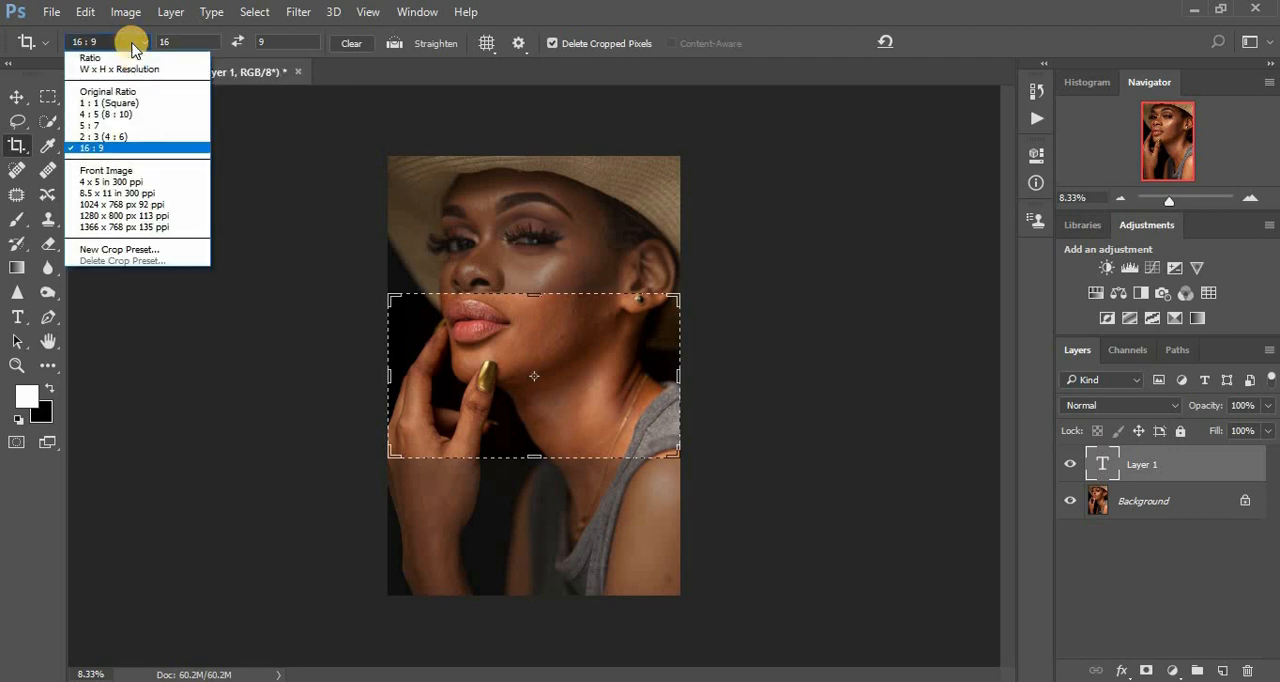
{"action": "left_click", "coordinate": [108, 115]}
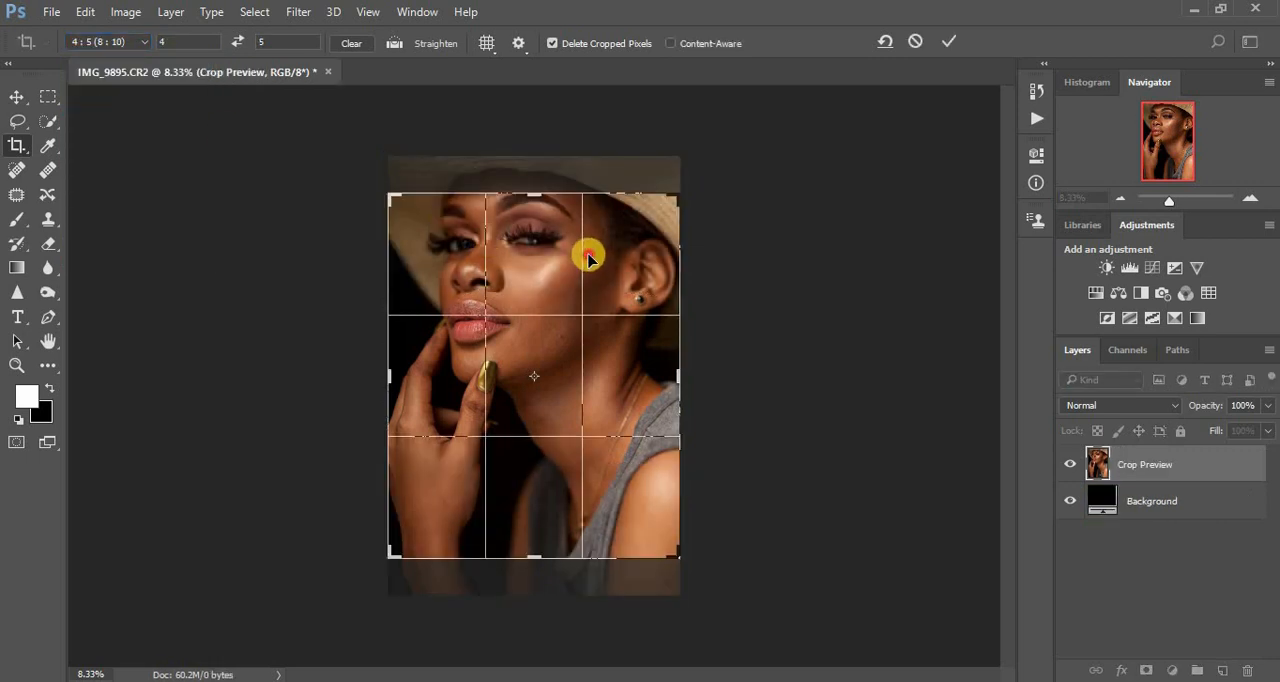
{"action": "left_click_drag", "start_coordinate": [586, 254], "coordinate": [585, 287]}
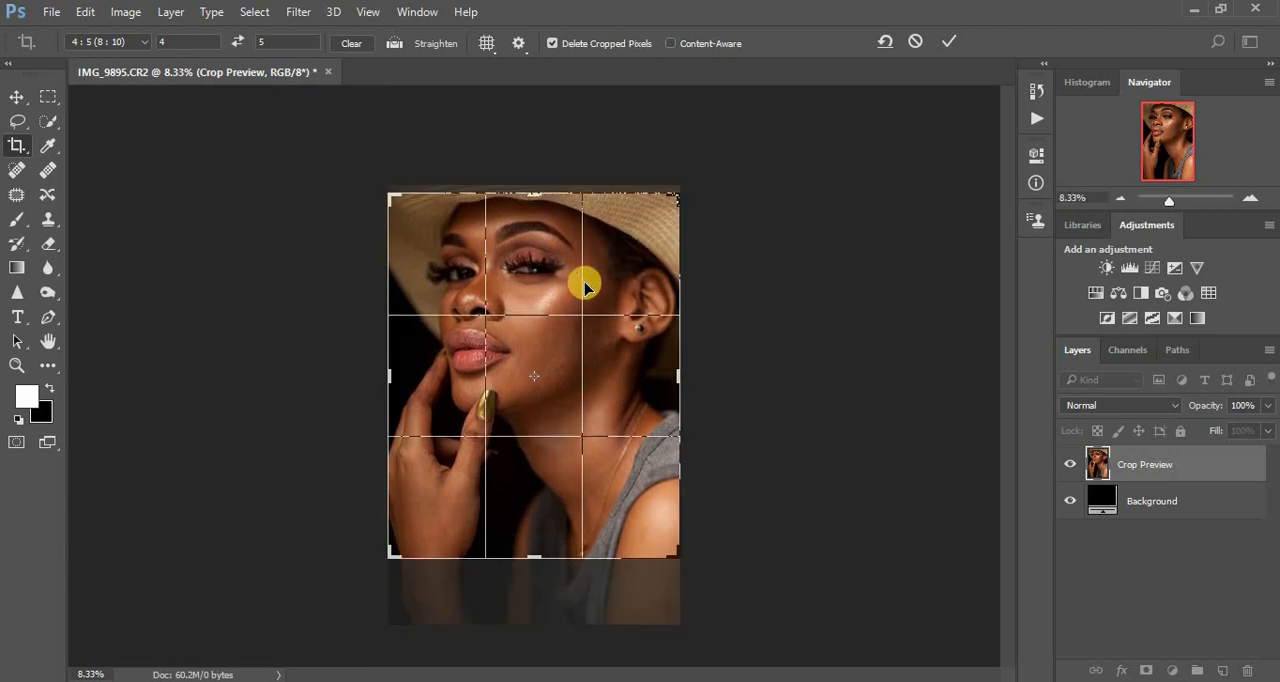
{"action": "key", "text": "Return"}
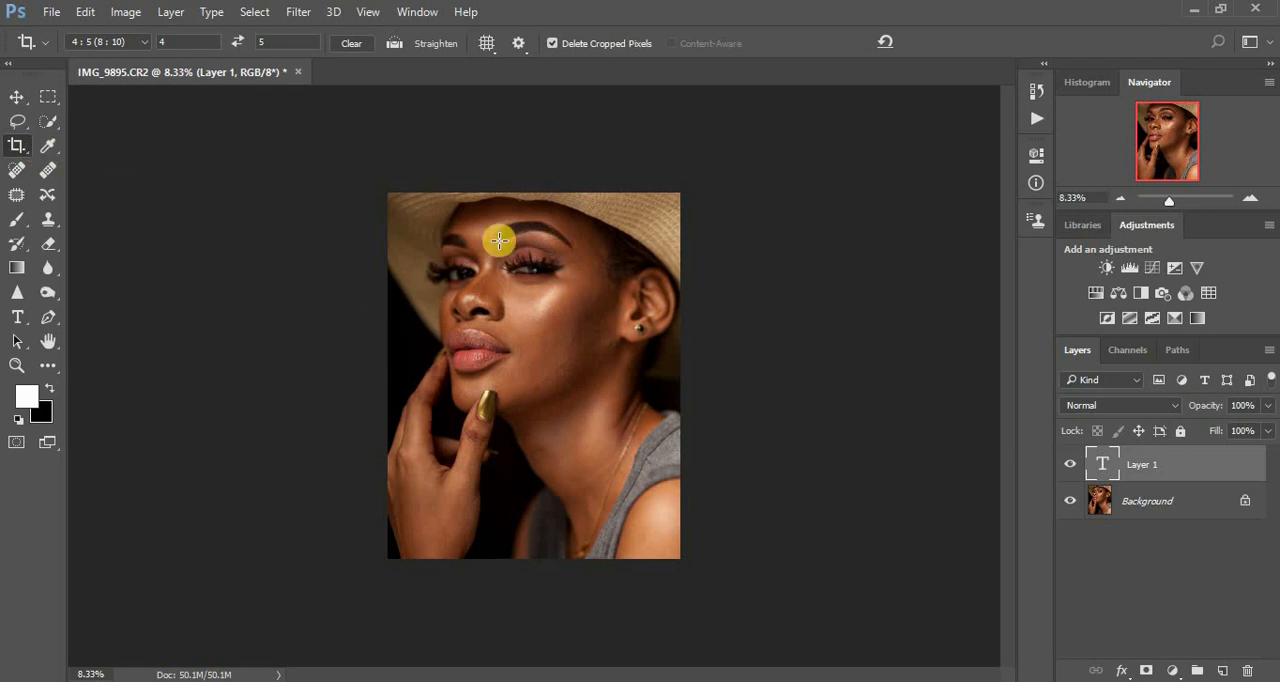
{"action": "left_click", "coordinate": [16, 122]}
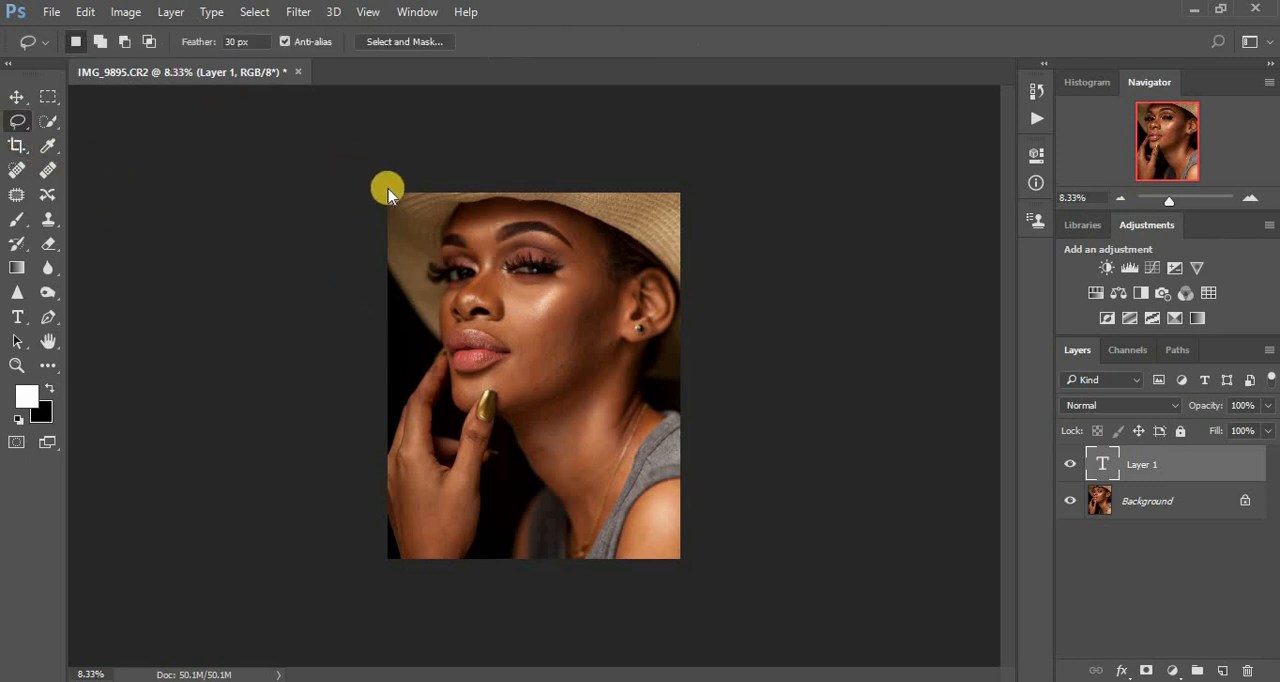
{"action": "key", "text": "Delete"}
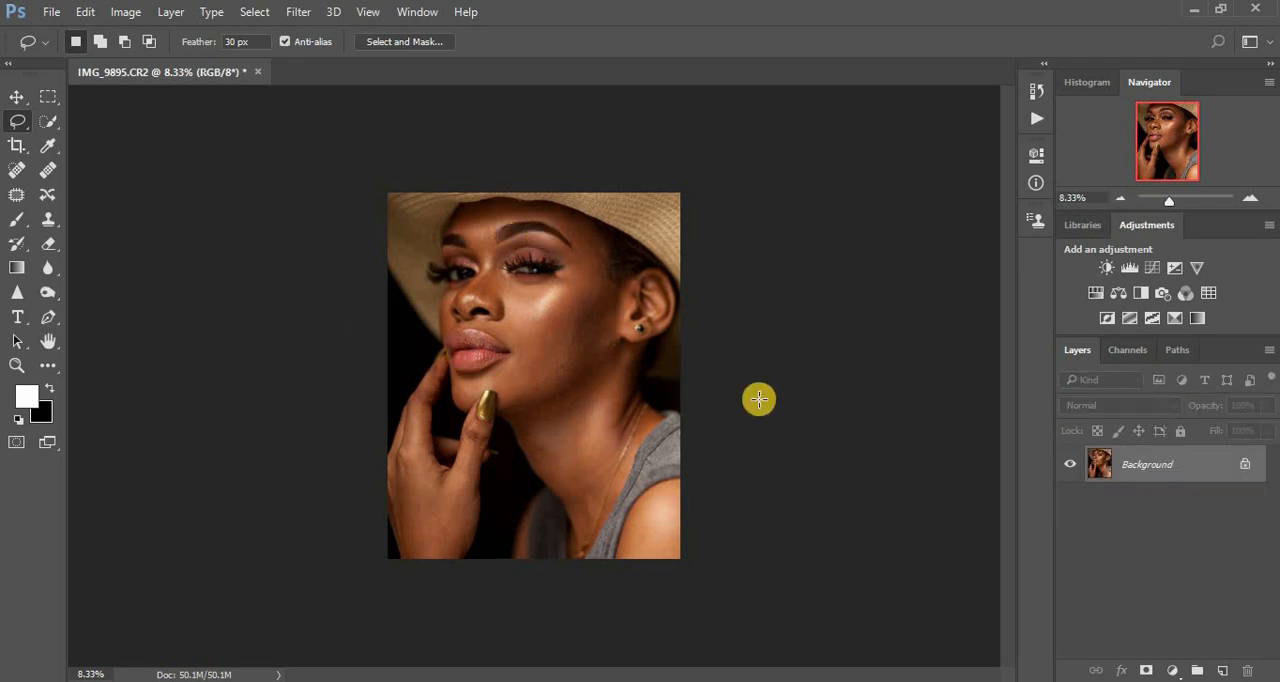
- Examine the skin on the cheeks, forehead, chin and neck up close for blemishes and uneven areas
{"action": "key", "text": "ctrl+plus"}
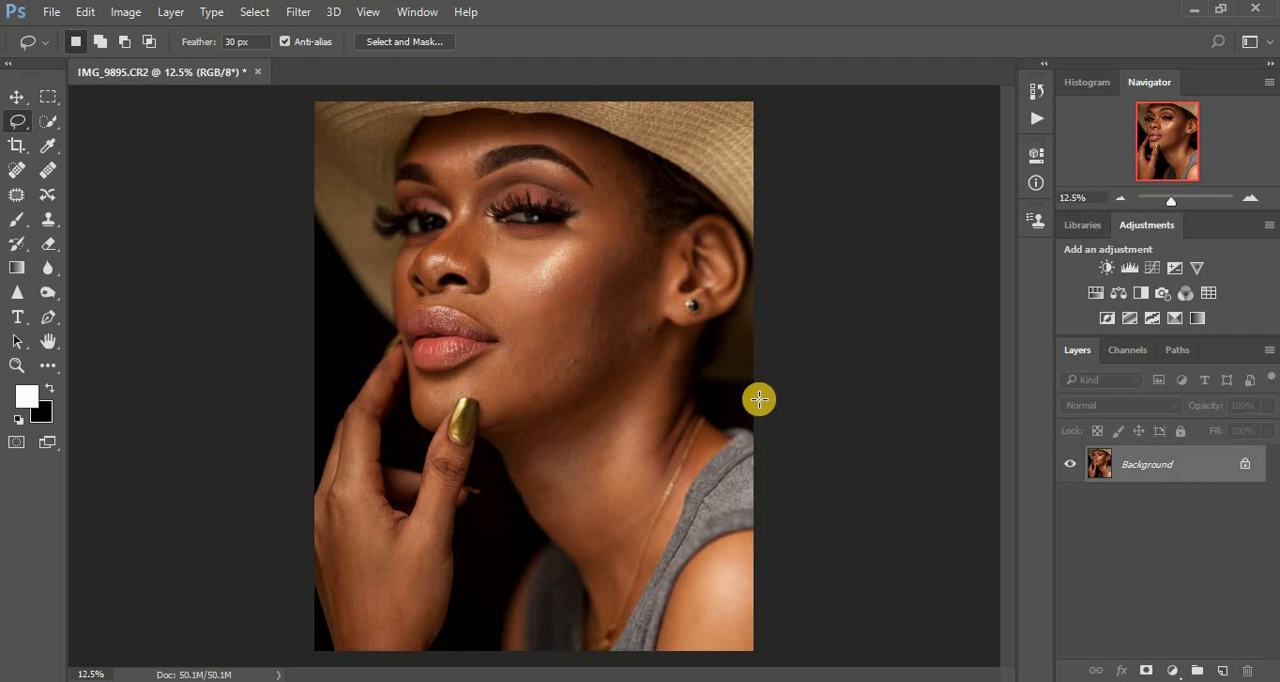
{"action": "key", "text": "ctrl+plus"}
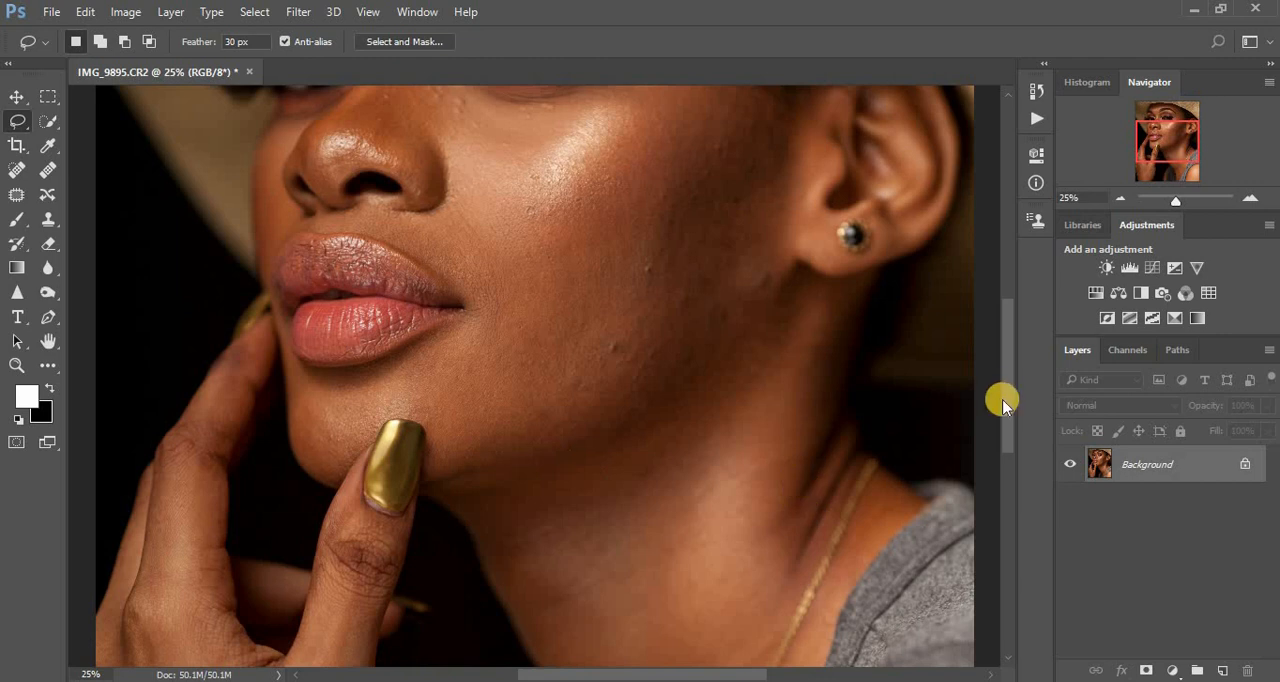
{"action": "left_click_drag", "start_coordinate": [1012, 382], "coordinate": [1013, 366]}
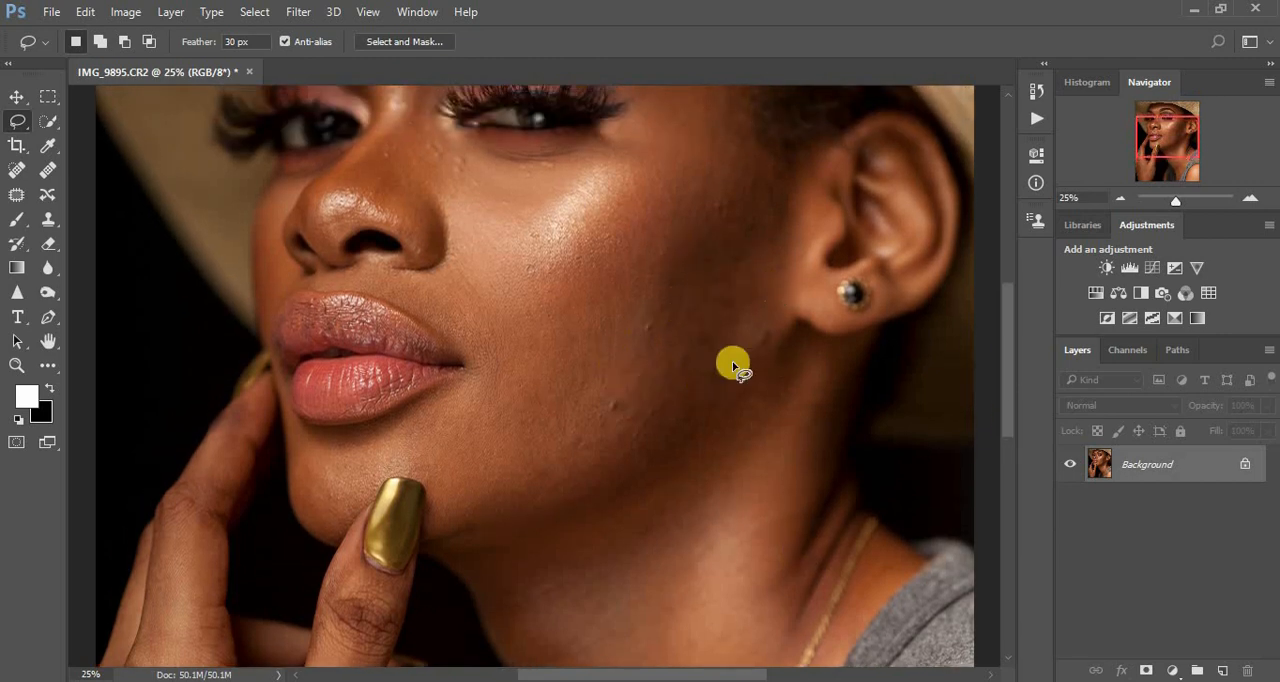
{"action": "left_click_drag", "start_coordinate": [1006, 343], "coordinate": [1000, 322]}
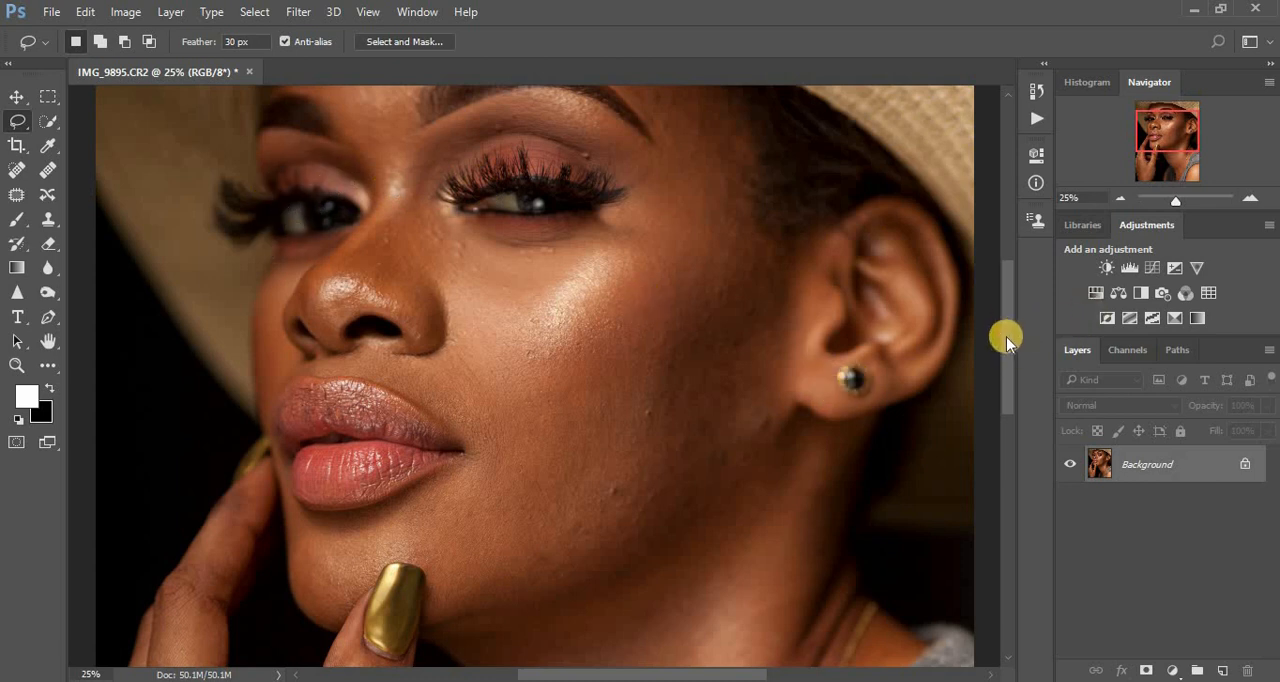
{"action": "left_click_drag", "start_coordinate": [1006, 337], "coordinate": [1005, 304]}
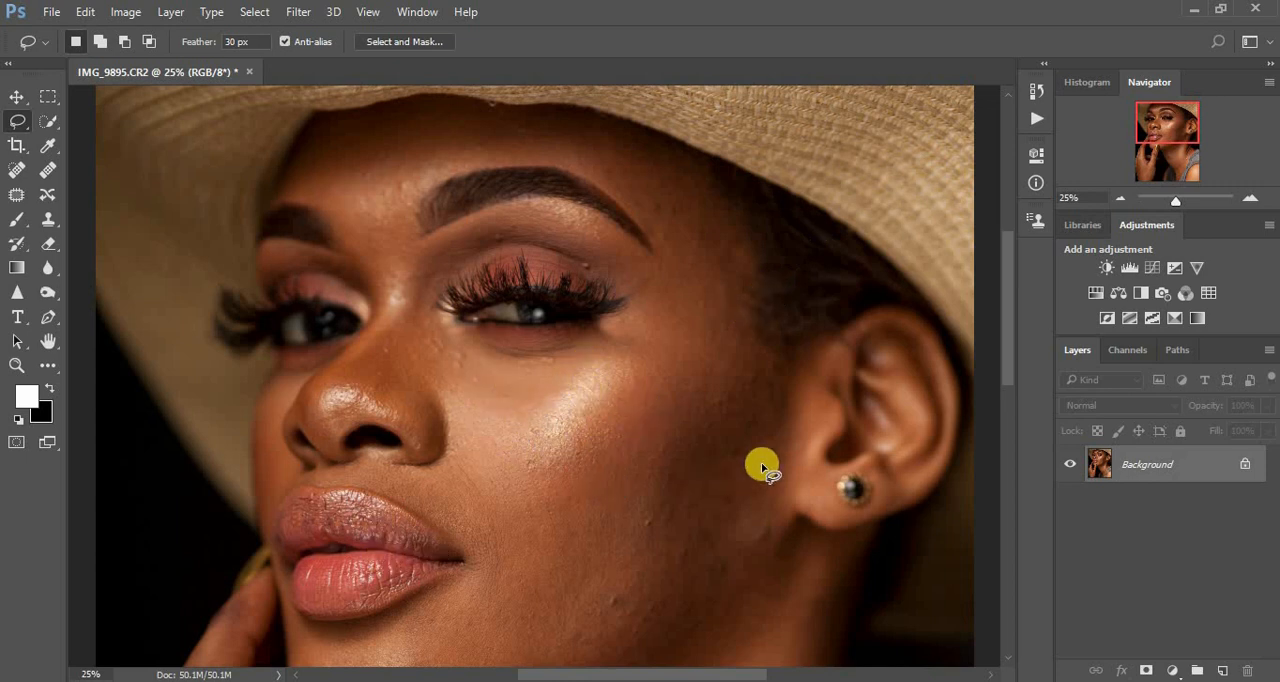
{"action": "left_click_drag", "start_coordinate": [1009, 370], "coordinate": [1012, 450]}
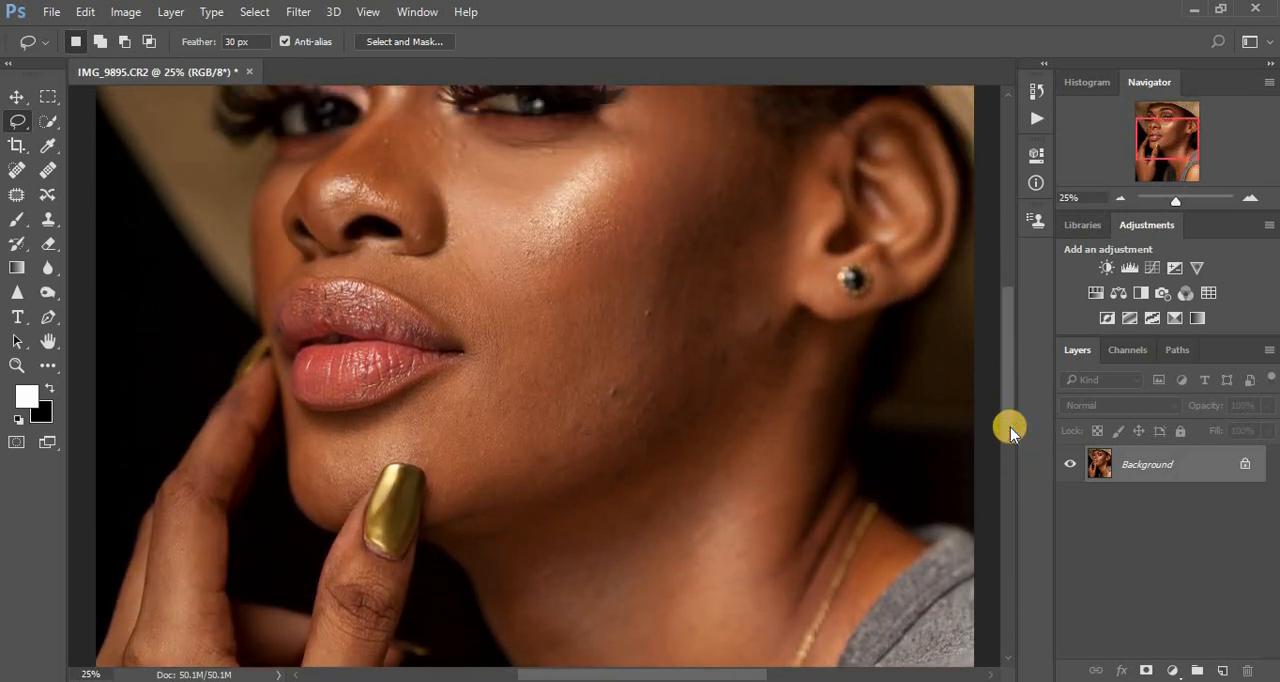
{"action": "key", "text": "ctrl+minus"}
{"action": "key", "text": "ctrl+minus"}
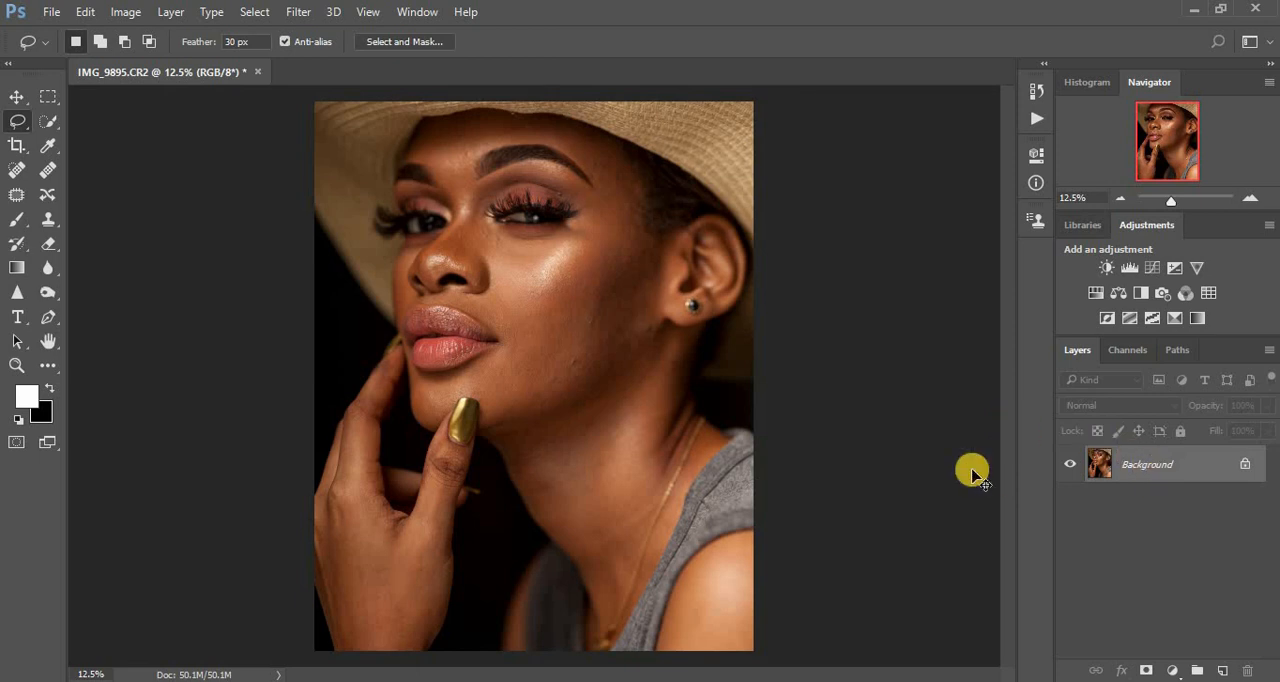
- Duplicate the Background layer and run the Frequency Separation action on the copy, continuing to its Gaussian Blur settings
{"action": "key", "text": "ctrl+j"}
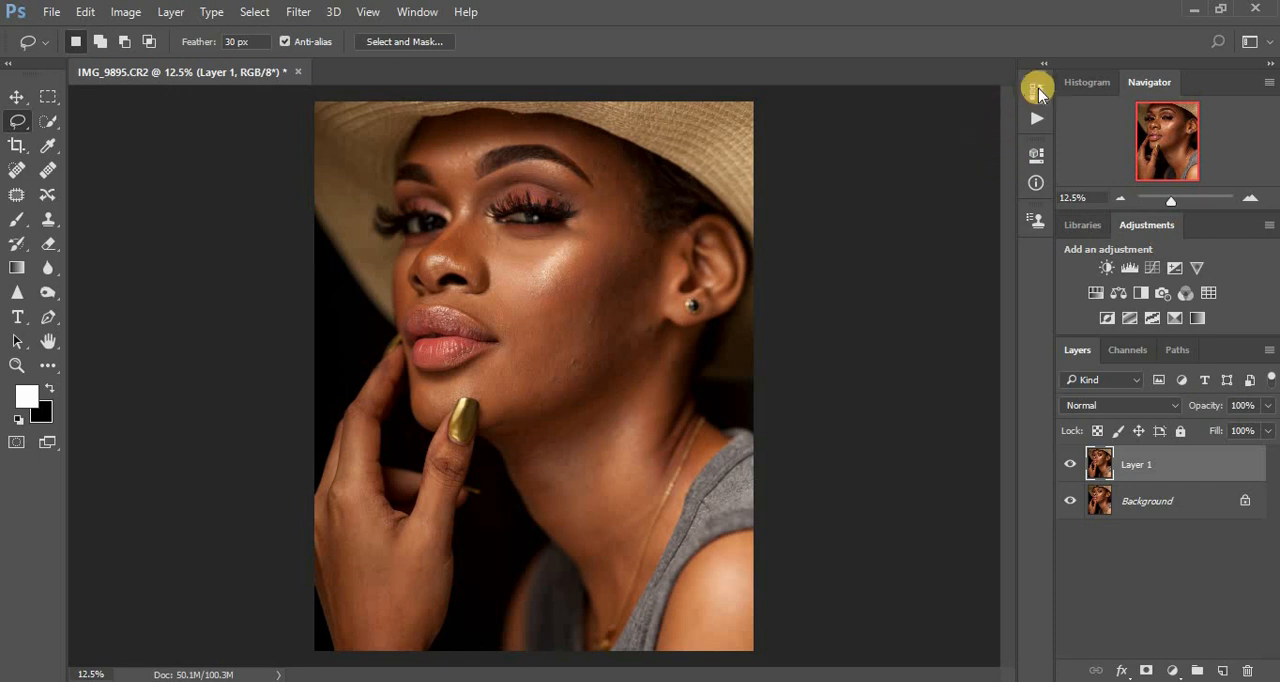
{"action": "left_click", "coordinate": [1039, 90]}
{"action": "left_click", "coordinate": [896, 82]}
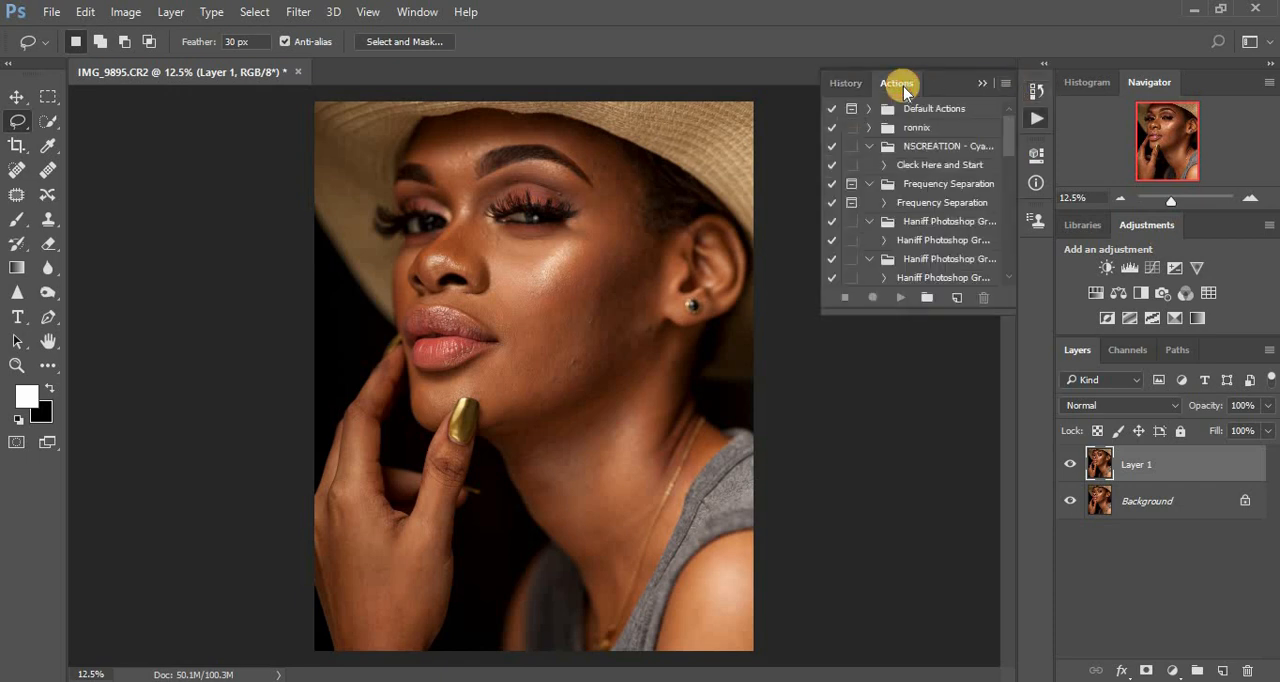
{"action": "left_click", "coordinate": [933, 205]}
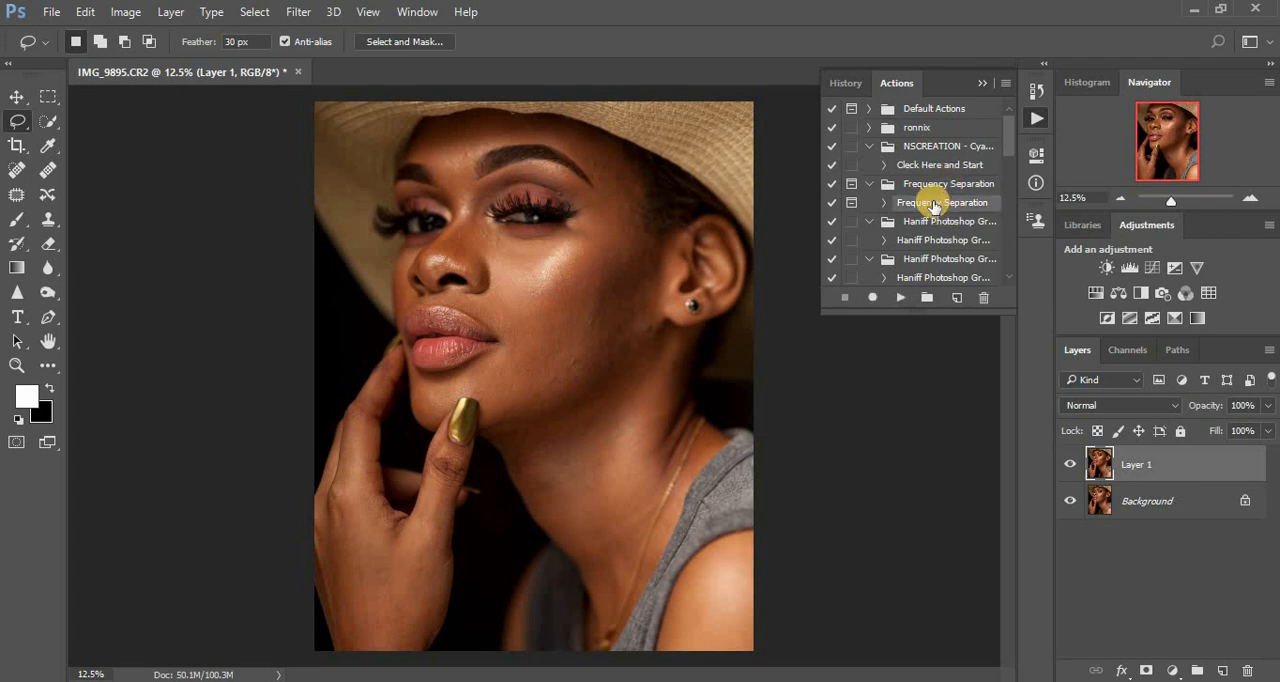
{"action": "left_click", "coordinate": [900, 297]}
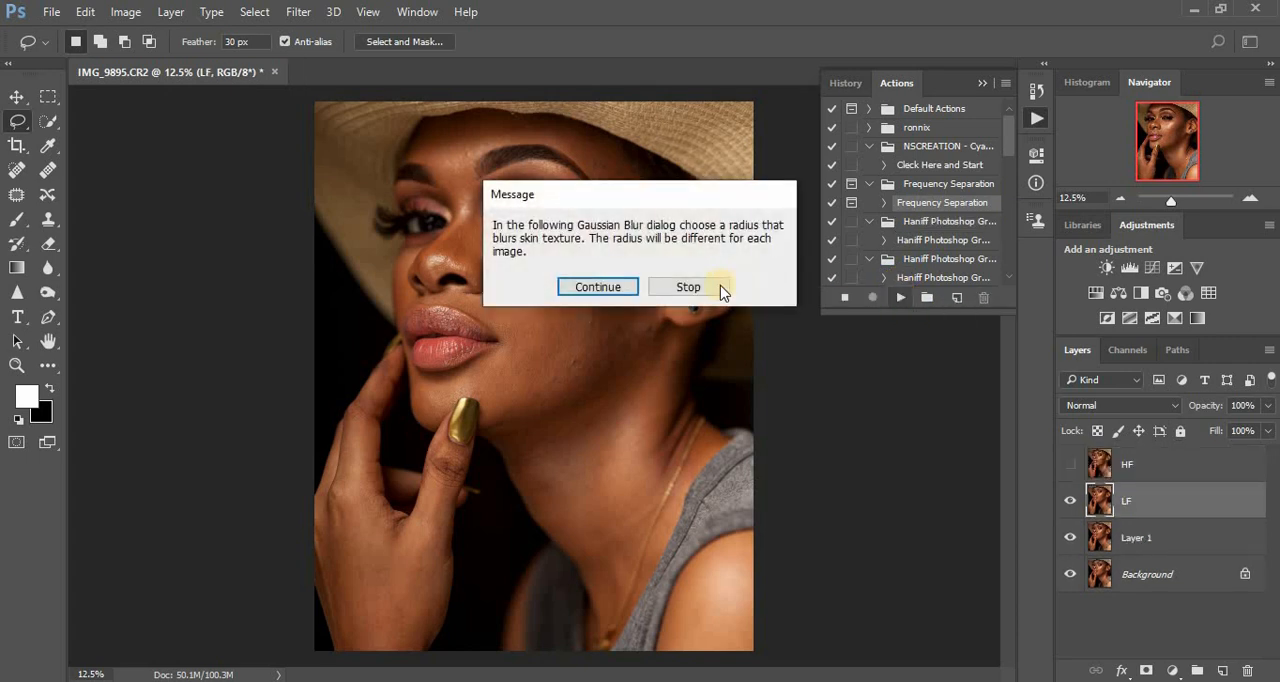
{"action": "left_click", "coordinate": [614, 288]}
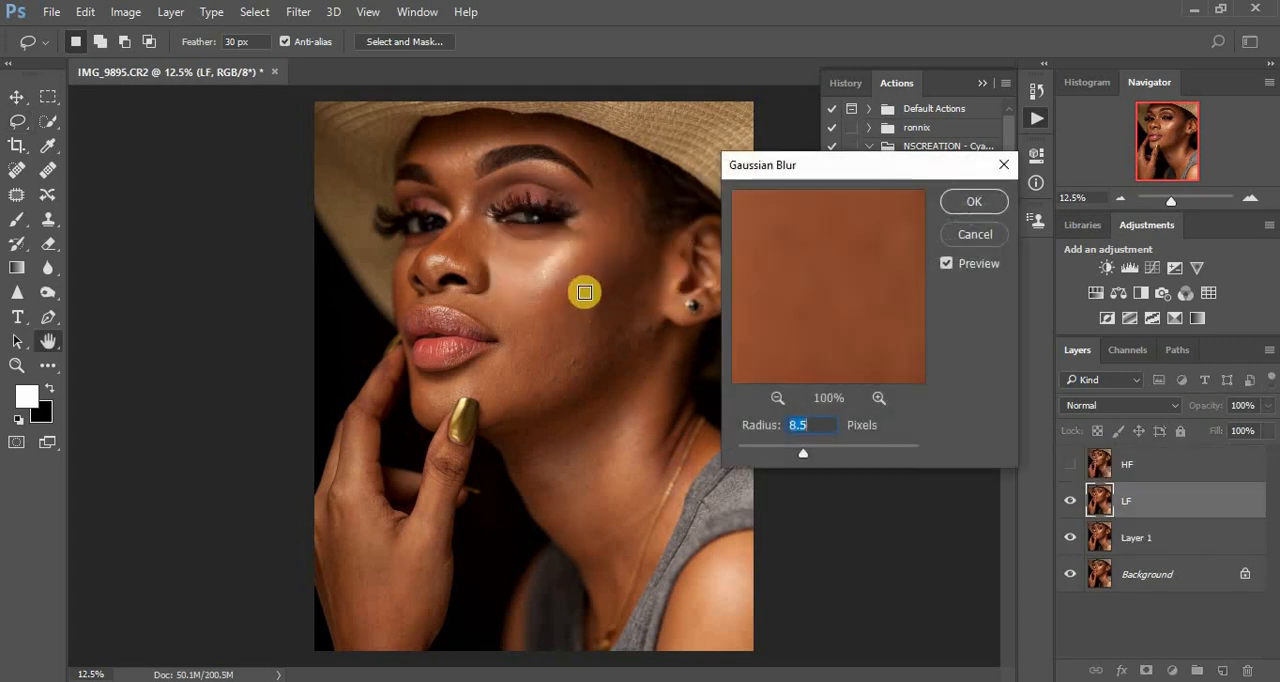
- Blur the LF layer's skin texture with a Gaussian Blur radius of 12 pixels and finish the Frequency Separation action
{"action": "left_click", "coordinate": [776, 399]}
{"action": "left_click", "coordinate": [776, 399]}
{"action": "left_click", "coordinate": [776, 399]}
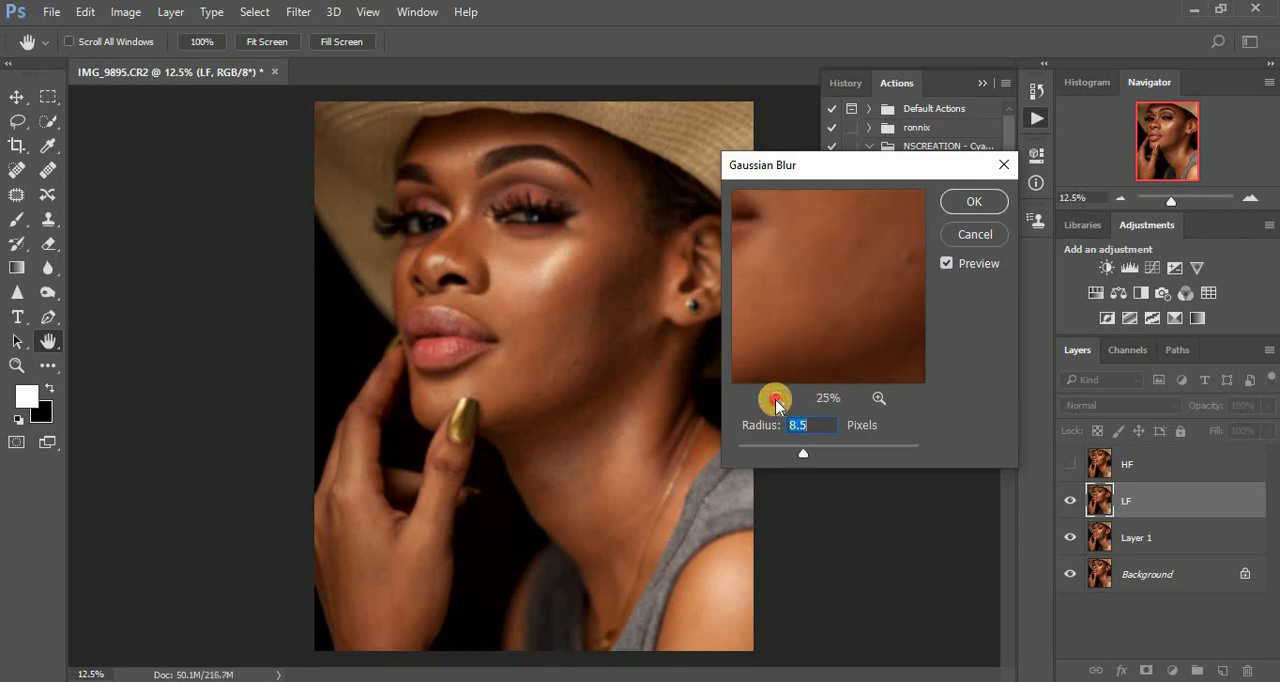
{"action": "left_click", "coordinate": [776, 399]}
{"action": "left_click_drag", "start_coordinate": [823, 320], "coordinate": [798, 406]}
{"action": "left_click_drag", "start_coordinate": [802, 452], "coordinate": [808, 457]}
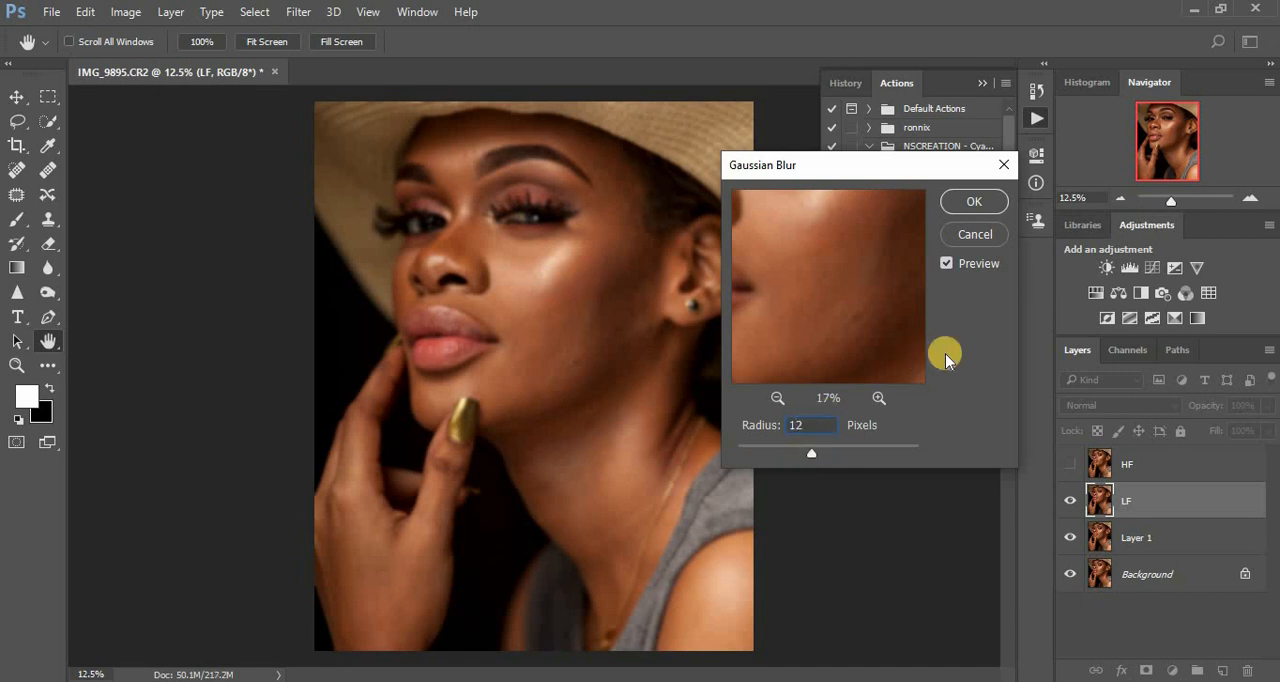
{"action": "left_click", "coordinate": [960, 201]}
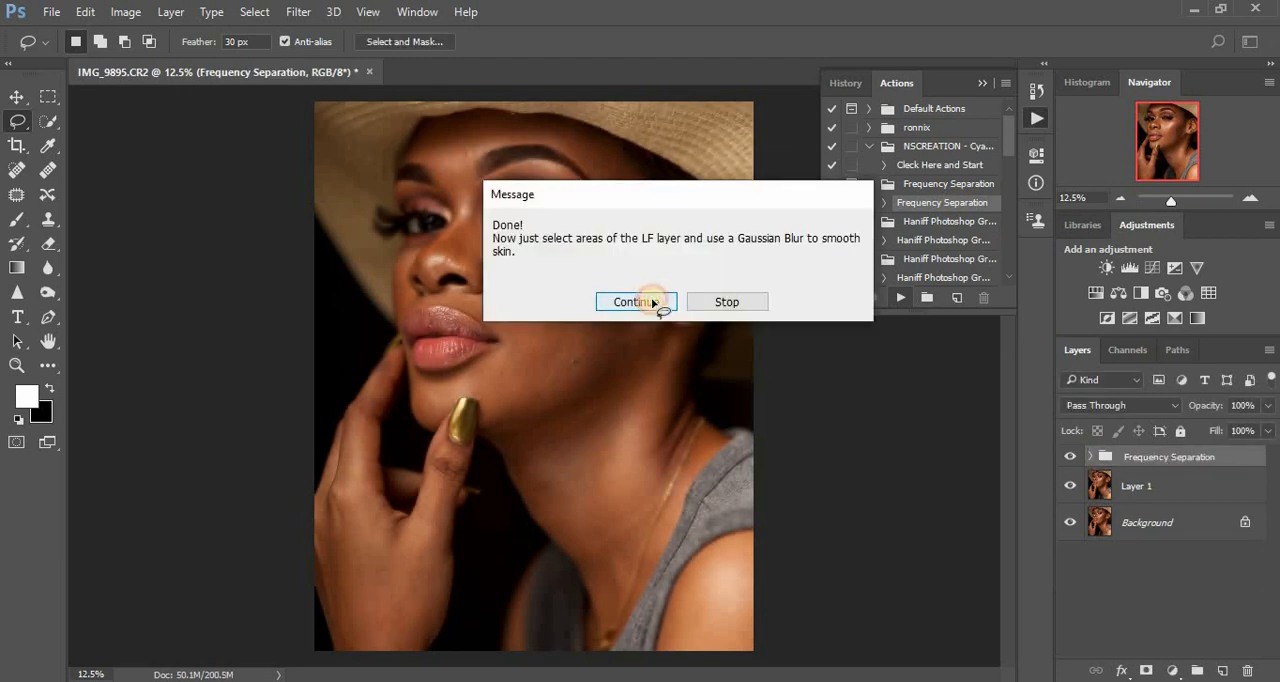
{"action": "left_click", "coordinate": [655, 302]}
{"action": "left_click", "coordinate": [981, 82]}
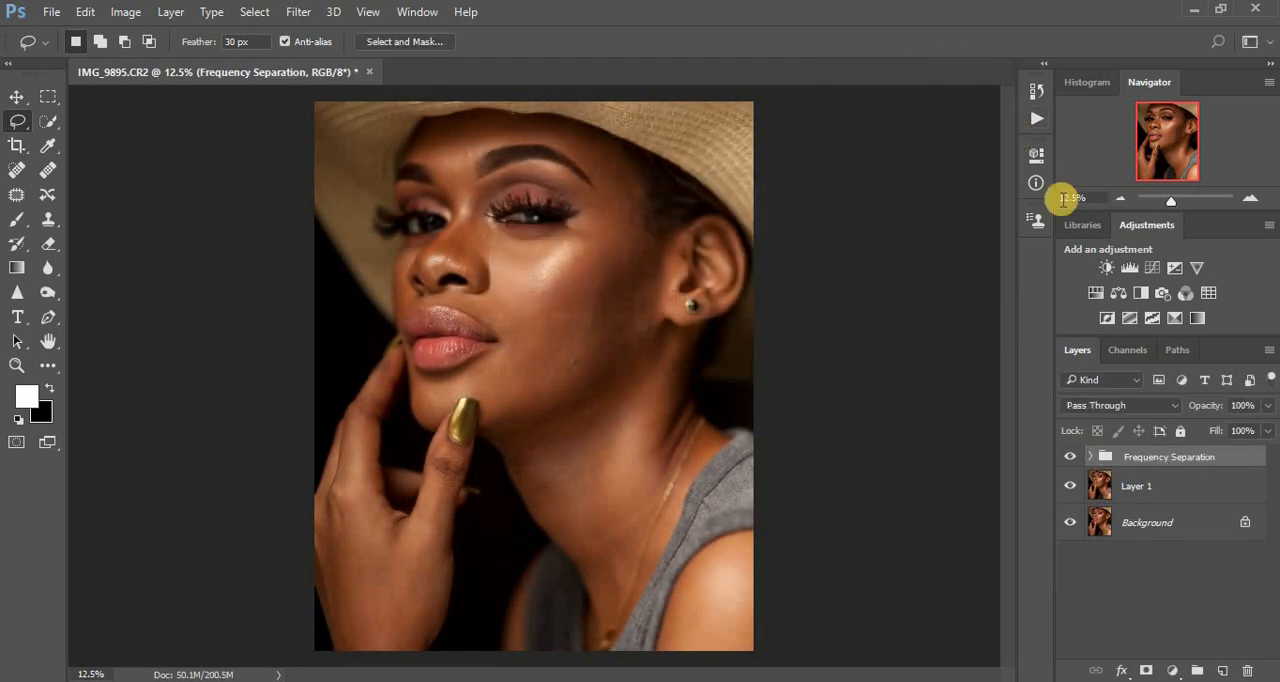
- Add a Black & White adjustment layer above HF in the Frequency Separation group and set its Reds to -35
{"action": "left_click", "coordinate": [1090, 457]}
{"action": "left_click", "coordinate": [1117, 490]}
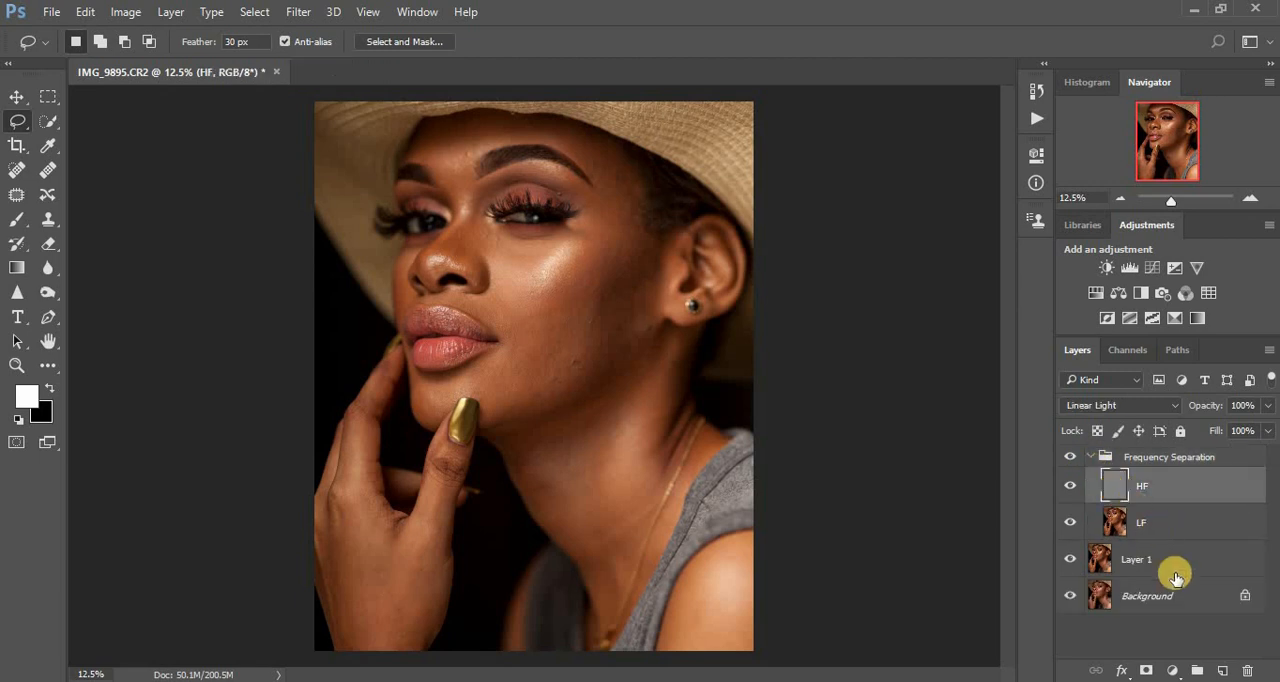
{"action": "left_click", "coordinate": [1173, 670]}
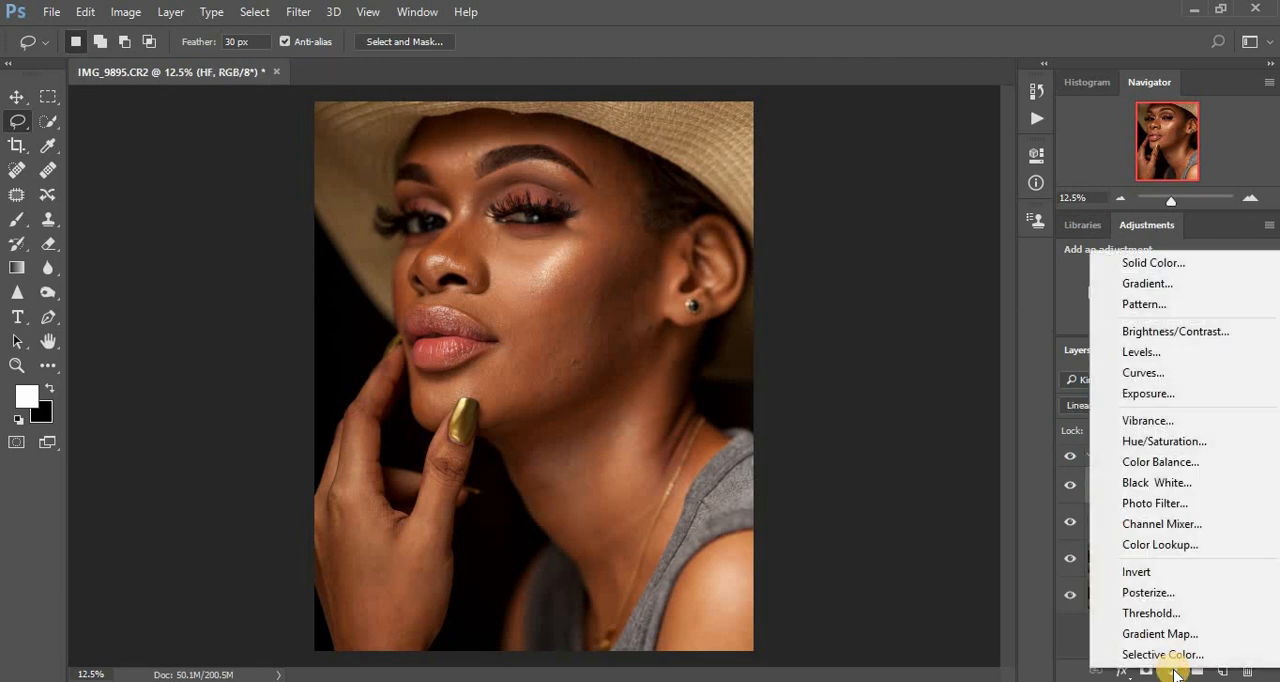
{"action": "left_click", "coordinate": [1155, 490]}
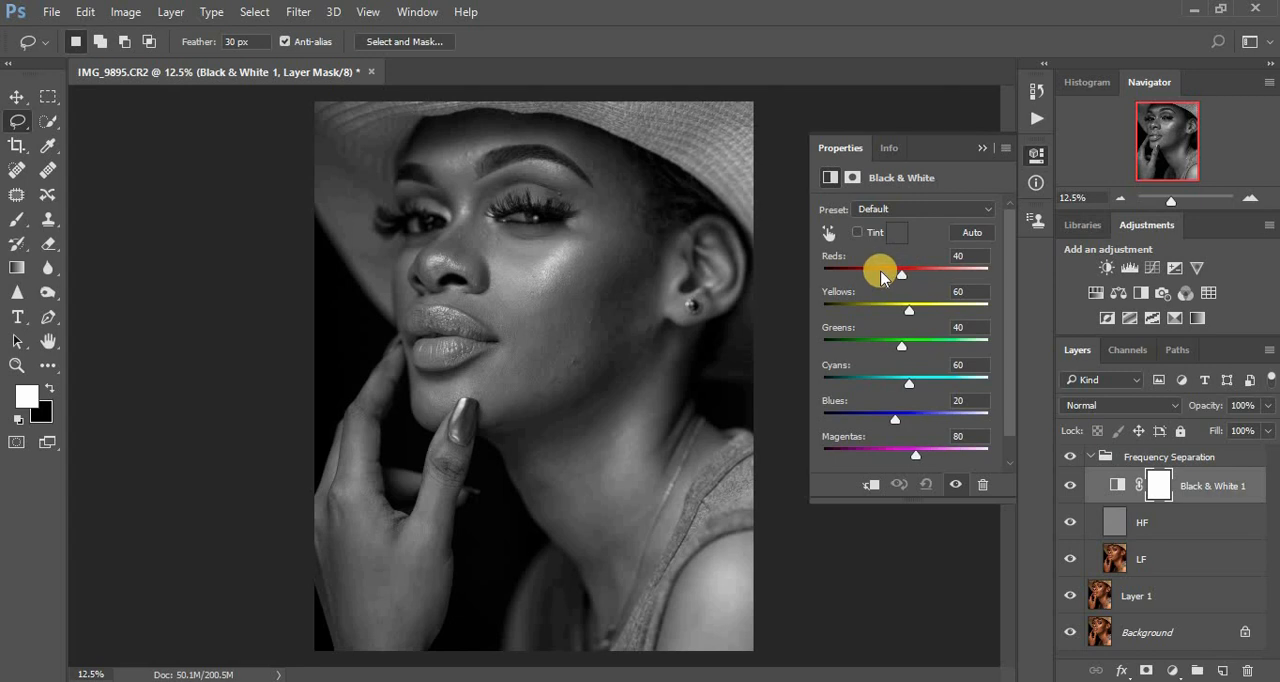
{"action": "left_click_drag", "start_coordinate": [876, 278], "coordinate": [878, 278]}
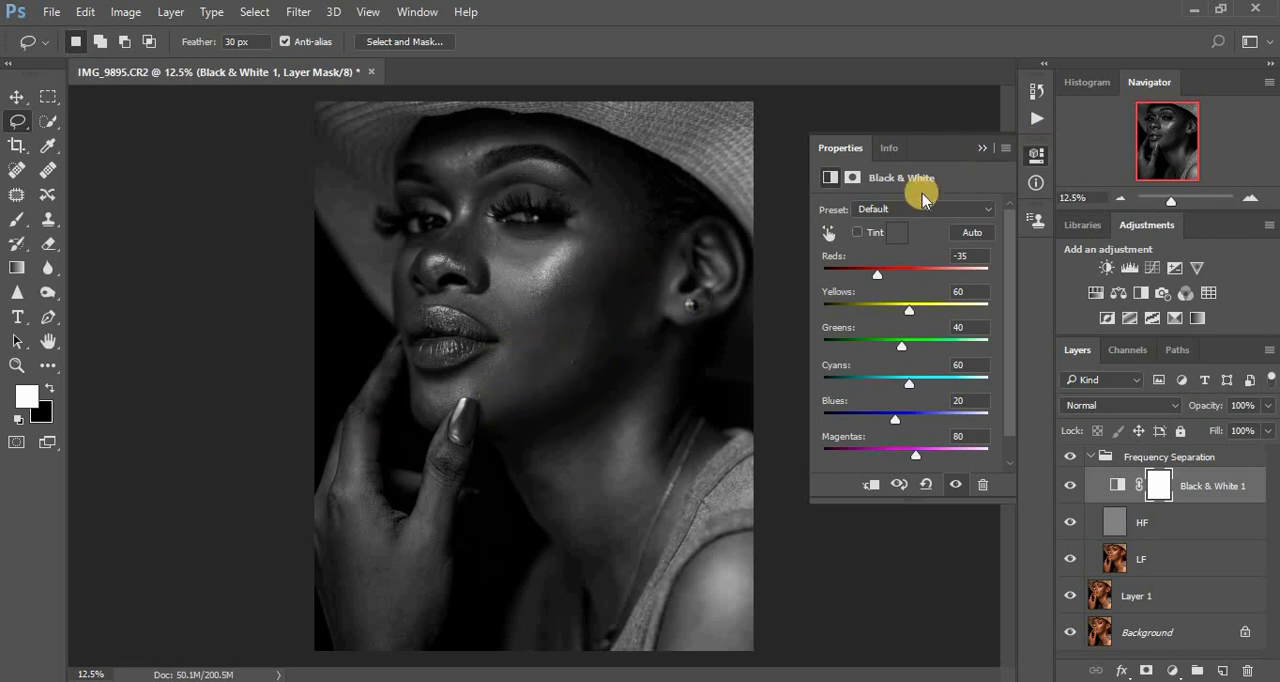
{"action": "left_click", "coordinate": [981, 150]}
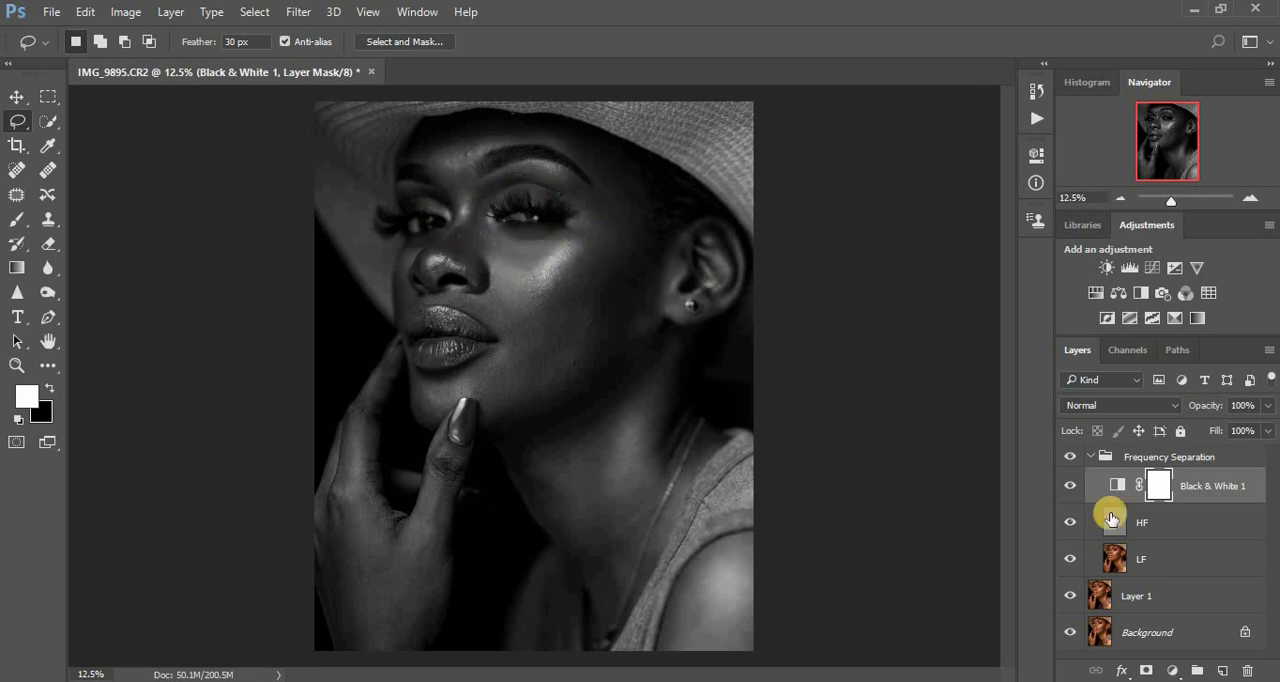
- Select the LF layer in the Frequency Separation group and set up the Mixer Brush for blending its skin tones
{"action": "left_click", "coordinate": [1116, 562]}
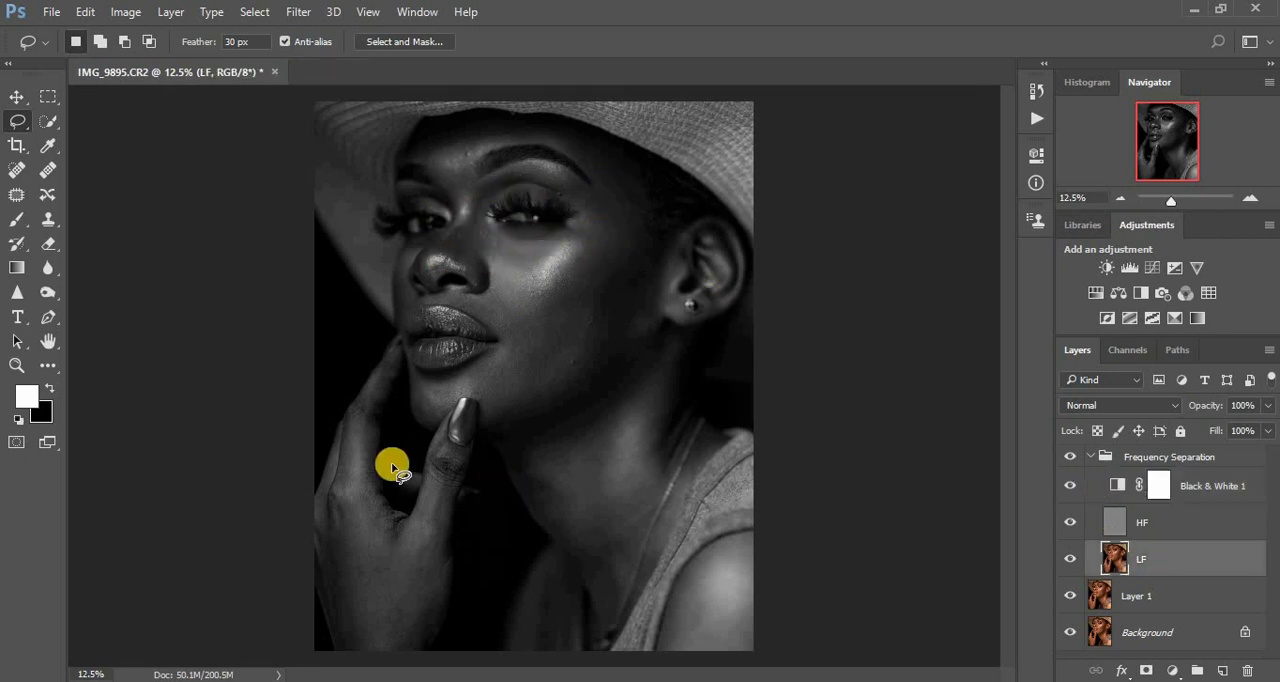
{"action": "left_click", "coordinate": [46, 364]}
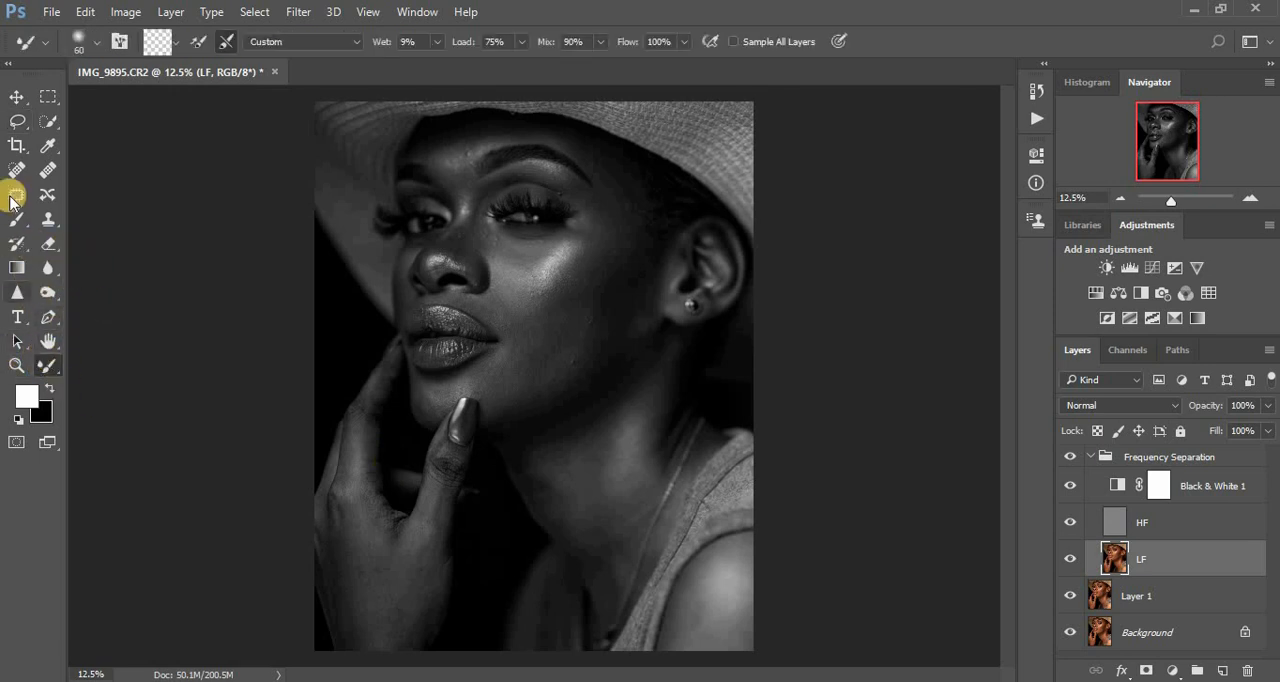
{"action": "left_click", "coordinate": [16, 228]}
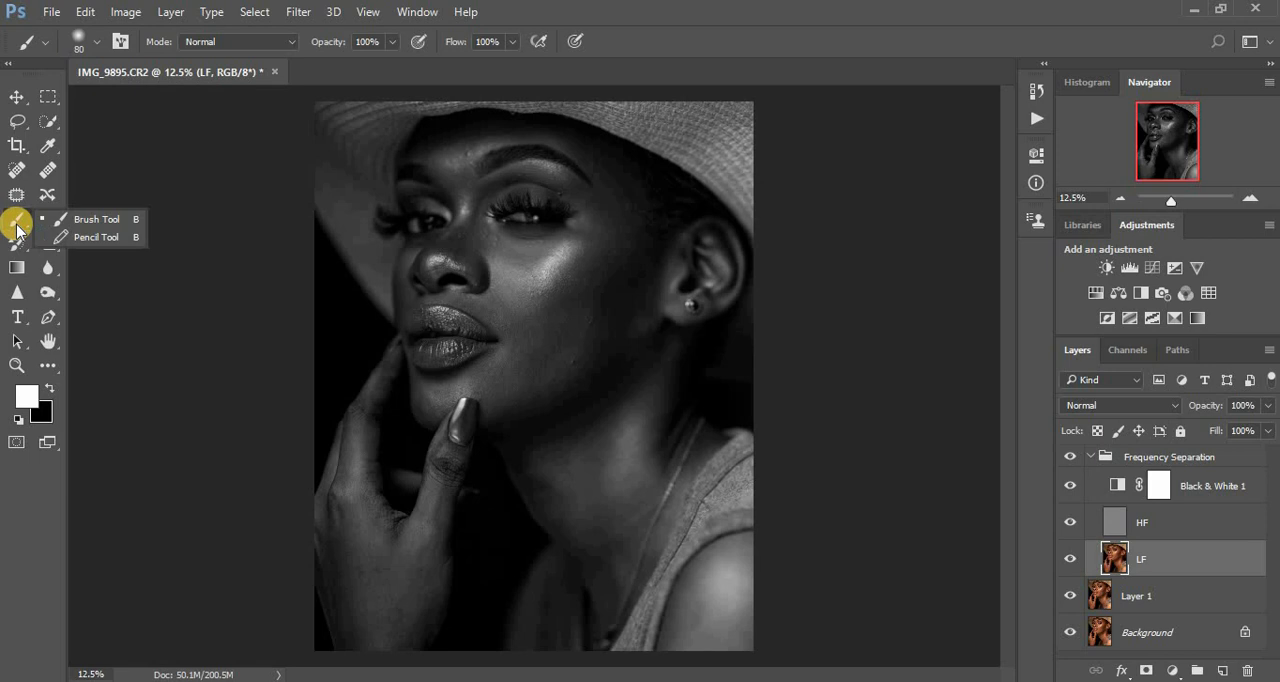
{"action": "left_click", "coordinate": [16, 228]}
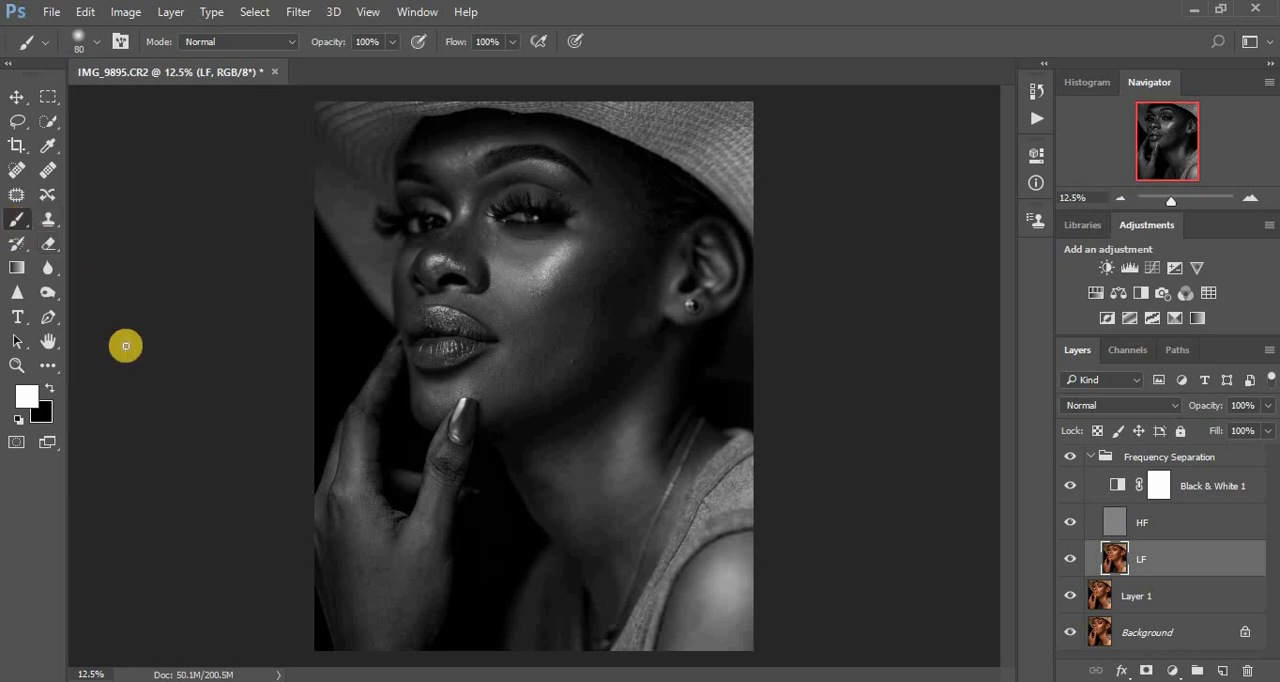
{"action": "left_click", "coordinate": [45, 365]}
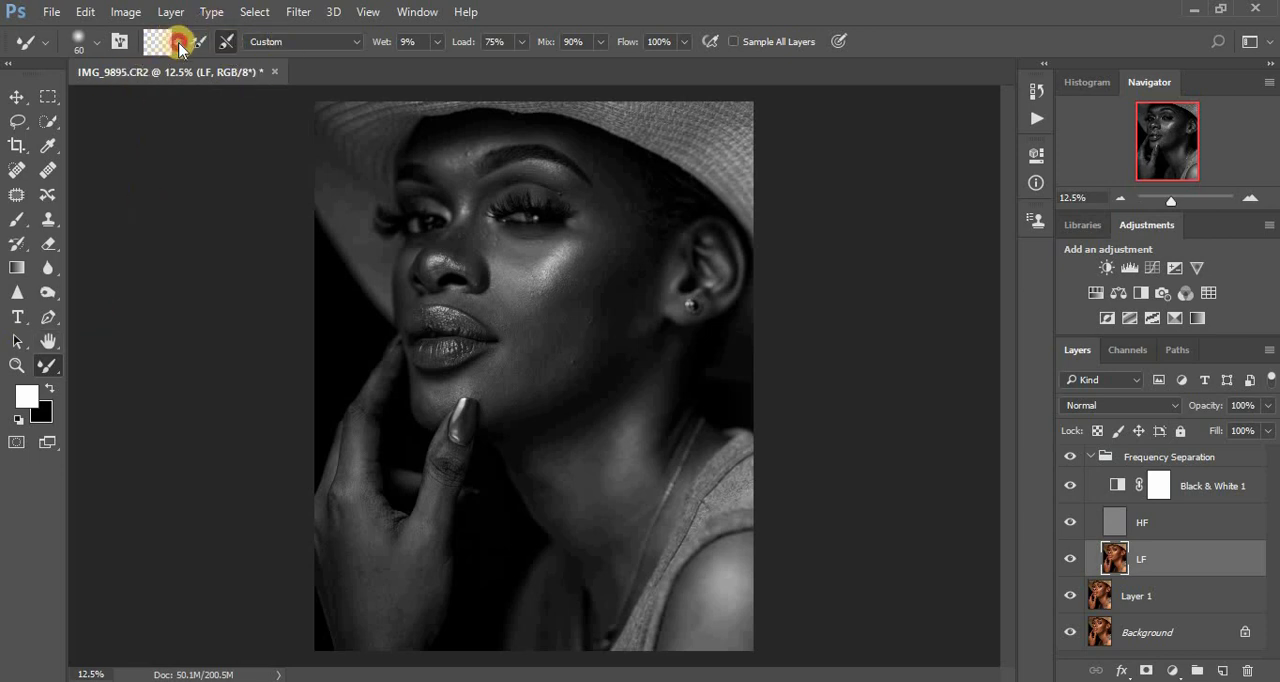
{"action": "left_click", "coordinate": [180, 48]}
{"action": "left_click", "coordinate": [180, 87]}
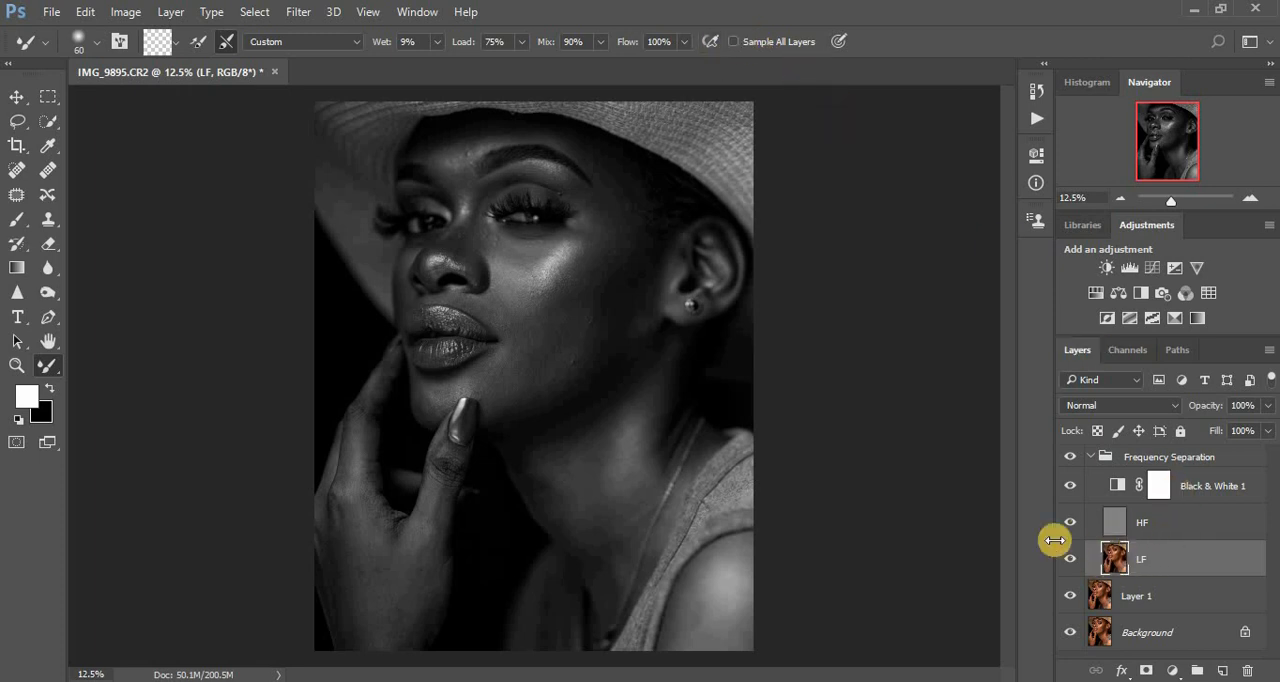
- Blend the uneven tones on the cheek in front of the ear with an enlarged Mixer Brush, and compare the color image without the retouch
{"action": "key", "text": "ctrl+plus"}
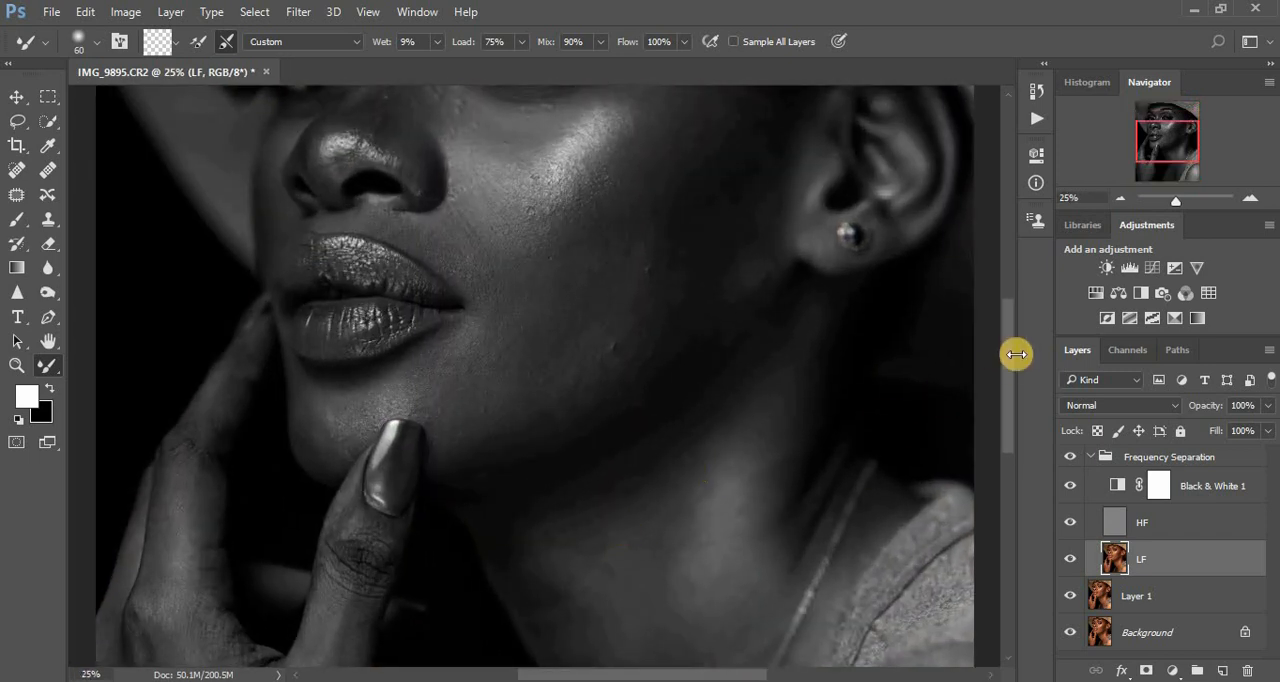
{"action": "left_click_drag", "start_coordinate": [1007, 362], "coordinate": [1008, 332]}
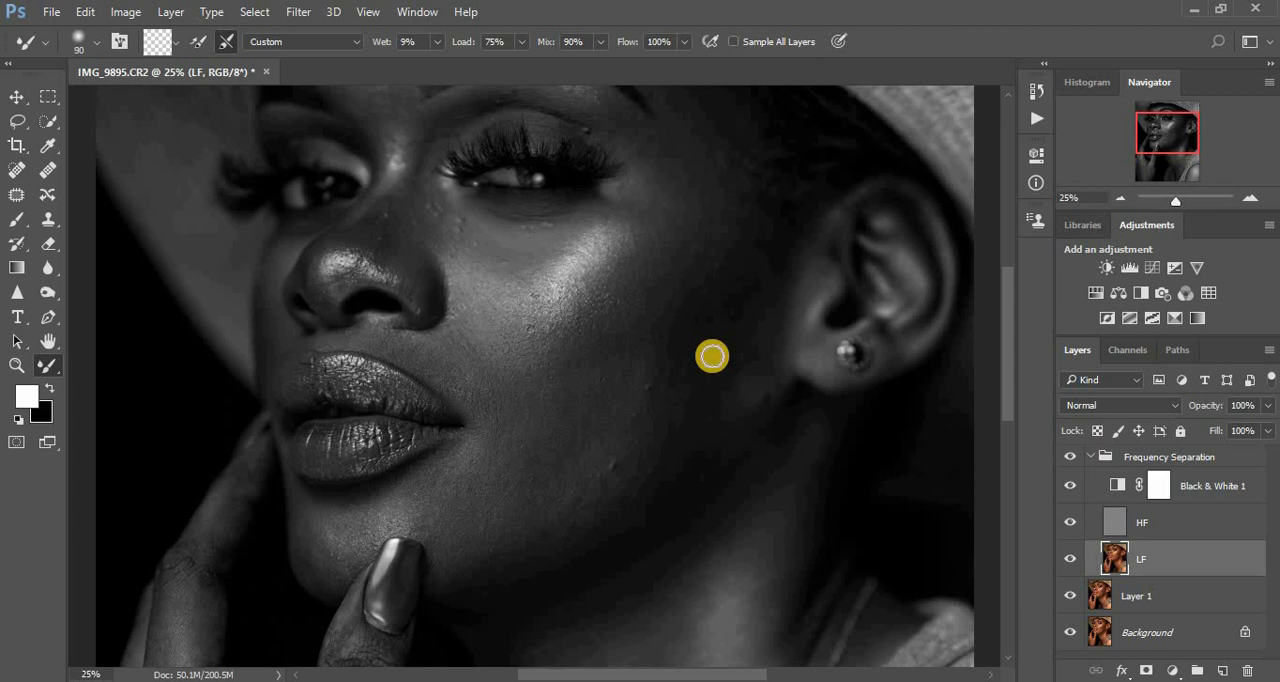
{"action": "key", "text": "bracketright"}
{"action": "key", "text": "bracketright"}
{"action": "key", "text": "bracketright"}
{"action": "mouse_move", "coordinate": [738, 304]}
{"action": "left_mouse_down"}
{"action": "mouse_move", "coordinate": [726, 366]}
{"action": "mouse_move", "coordinate": [769, 246]}
{"action": "mouse_move", "coordinate": [699, 446]}
{"action": "mouse_move", "coordinate": [711, 365]}
{"action": "mouse_move", "coordinate": [650, 455]}
{"action": "mouse_move", "coordinate": [683, 379]}
{"action": "mouse_move", "coordinate": [636, 436]}
{"action": "mouse_move", "coordinate": [679, 361]}
{"action": "mouse_move", "coordinate": [630, 350]}
{"action": "mouse_move", "coordinate": [709, 281]}
{"action": "mouse_move", "coordinate": [720, 286]}
{"action": "mouse_move", "coordinate": [759, 237]}
{"action": "mouse_move", "coordinate": [731, 324]}
{"action": "mouse_move", "coordinate": [641, 410]}
{"action": "mouse_move", "coordinate": [648, 378]}
{"action": "mouse_move", "coordinate": [636, 392]}
{"action": "mouse_move", "coordinate": [619, 487]}
{"action": "mouse_move", "coordinate": [744, 287]}
{"action": "mouse_move", "coordinate": [732, 387]}
{"action": "mouse_move", "coordinate": [746, 347]}
{"action": "mouse_move", "coordinate": [740, 378]}
{"action": "mouse_move", "coordinate": [746, 344]}
{"action": "mouse_move", "coordinate": [725, 326]}
{"action": "mouse_move", "coordinate": [739, 246]}
{"action": "mouse_move", "coordinate": [740, 260]}
{"action": "mouse_move", "coordinate": [695, 252]}
{"action": "mouse_move", "coordinate": [706, 246]}
{"action": "mouse_move", "coordinate": [706, 314]}
{"action": "mouse_move", "coordinate": [738, 385]}
{"action": "mouse_move", "coordinate": [712, 438]}
{"action": "mouse_move", "coordinate": [755, 352]}
{"action": "mouse_move", "coordinate": [743, 344]}
{"action": "mouse_move", "coordinate": [748, 288]}
{"action": "mouse_move", "coordinate": [706, 321]}
{"action": "left_mouse_up"}
{"action": "left_click_drag", "start_coordinate": [755, 269], "coordinate": [721, 380]}
{"action": "left_click_drag", "start_coordinate": [749, 338], "coordinate": [744, 357]}
{"action": "mouse_move", "coordinate": [767, 306]}
{"action": "left_mouse_down"}
{"action": "mouse_move", "coordinate": [742, 354]}
{"action": "mouse_move", "coordinate": [750, 282]}
{"action": "mouse_move", "coordinate": [724, 387]}
{"action": "mouse_move", "coordinate": [692, 447]}
{"action": "mouse_move", "coordinate": [703, 395]}
{"action": "left_mouse_up"}
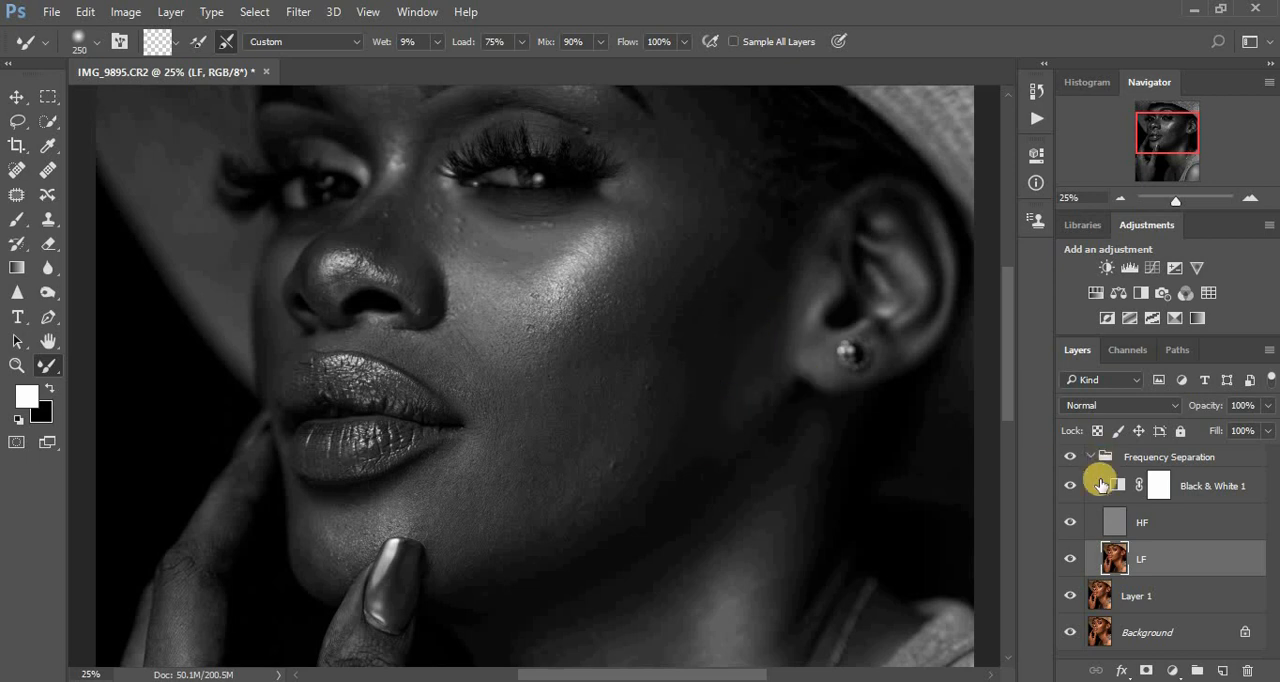
{"action": "left_click", "coordinate": [1069, 487]}
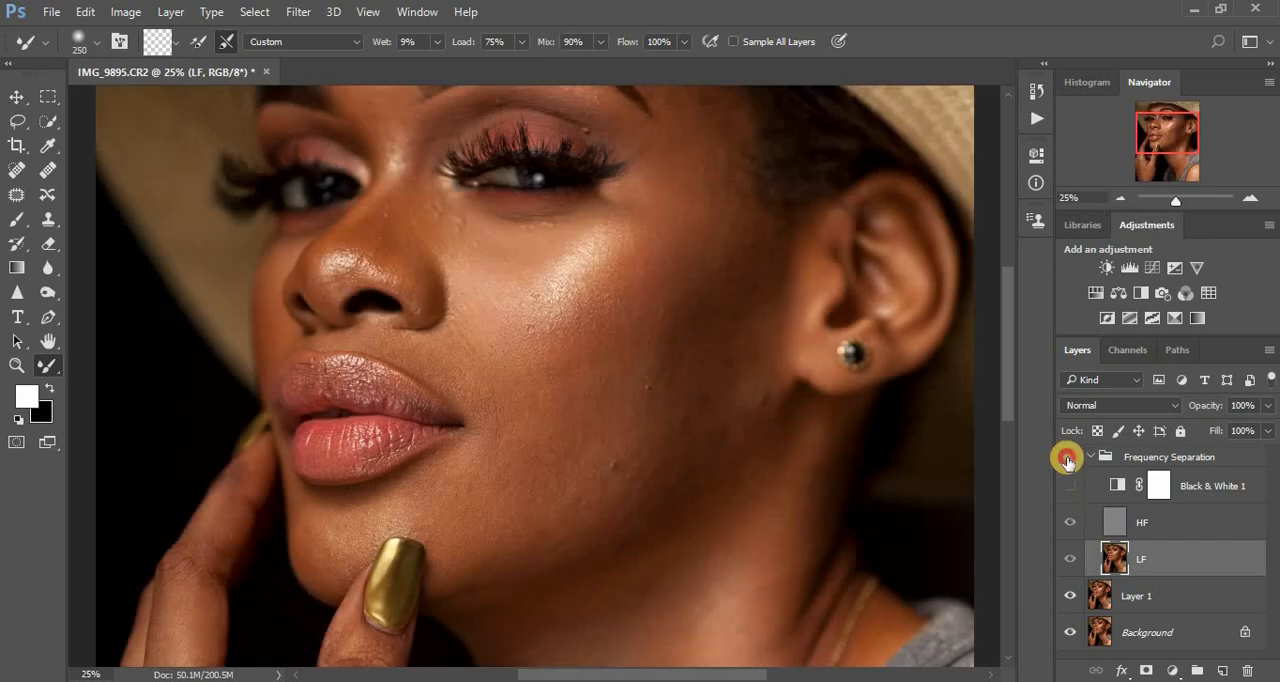
{"action": "left_click", "coordinate": [1069, 458]}
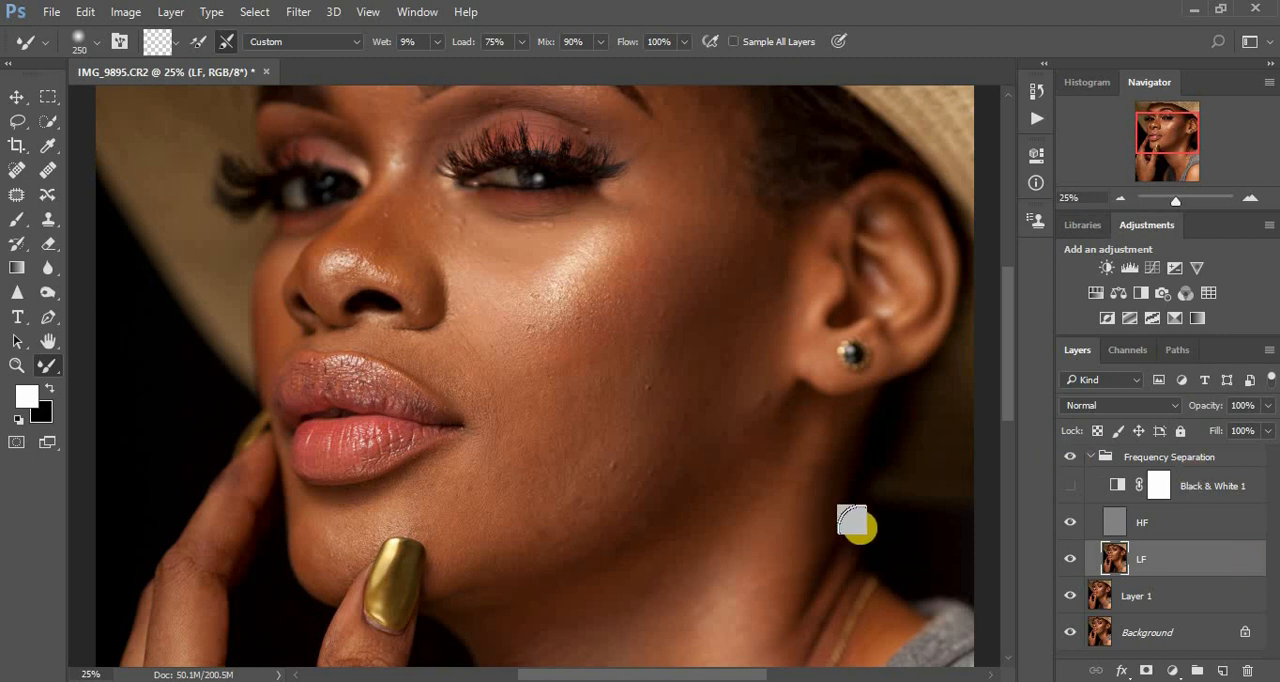
{"action": "left_click", "coordinate": [1071, 488]}
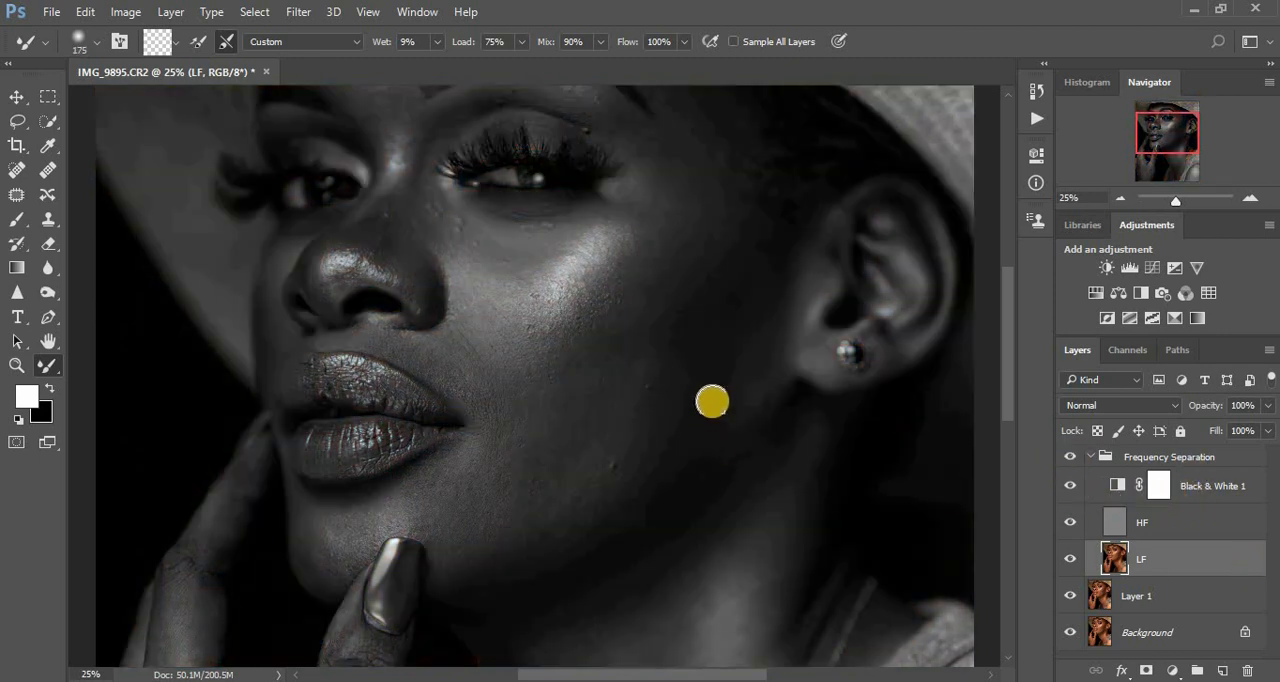
- Blend the skin from the jaw across the cheek to the temple with a Mixer Brush up to 300 px, and compare before and after in color
{"action": "mouse_move", "coordinate": [722, 380]}
{"action": "left_mouse_down"}
{"action": "mouse_move", "coordinate": [705, 448]}
{"action": "mouse_move", "coordinate": [722, 387]}
{"action": "left_mouse_up"}
{"action": "mouse_move", "coordinate": [723, 366]}
{"action": "left_mouse_down"}
{"action": "mouse_move", "coordinate": [715, 421]}
{"action": "mouse_move", "coordinate": [743, 302]}
{"action": "mouse_move", "coordinate": [738, 359]}
{"action": "mouse_move", "coordinate": [744, 308]}
{"action": "mouse_move", "coordinate": [695, 442]}
{"action": "mouse_move", "coordinate": [641, 475]}
{"action": "mouse_move", "coordinate": [667, 421]}
{"action": "mouse_move", "coordinate": [624, 416]}
{"action": "mouse_move", "coordinate": [656, 407]}
{"action": "mouse_move", "coordinate": [584, 409]}
{"action": "mouse_move", "coordinate": [705, 346]}
{"action": "mouse_move", "coordinate": [703, 383]}
{"action": "mouse_move", "coordinate": [737, 321]}
{"action": "mouse_move", "coordinate": [600, 488]}
{"action": "mouse_move", "coordinate": [531, 499]}
{"action": "mouse_move", "coordinate": [576, 461]}
{"action": "mouse_move", "coordinate": [561, 453]}
{"action": "mouse_move", "coordinate": [496, 470]}
{"action": "mouse_move", "coordinate": [556, 462]}
{"action": "mouse_move", "coordinate": [509, 463]}
{"action": "mouse_move", "coordinate": [587, 423]}
{"action": "mouse_move", "coordinate": [572, 425]}
{"action": "mouse_move", "coordinate": [570, 439]}
{"action": "mouse_move", "coordinate": [616, 444]}
{"action": "mouse_move", "coordinate": [699, 401]}
{"action": "mouse_move", "coordinate": [742, 356]}
{"action": "mouse_move", "coordinate": [677, 333]}
{"action": "mouse_move", "coordinate": [709, 315]}
{"action": "mouse_move", "coordinate": [655, 339]}
{"action": "mouse_move", "coordinate": [725, 289]}
{"action": "mouse_move", "coordinate": [639, 348]}
{"action": "mouse_move", "coordinate": [710, 309]}
{"action": "mouse_move", "coordinate": [760, 249]}
{"action": "mouse_move", "coordinate": [700, 412]}
{"action": "mouse_move", "coordinate": [681, 392]}
{"action": "mouse_move", "coordinate": [565, 530]}
{"action": "mouse_move", "coordinate": [523, 534]}
{"action": "mouse_move", "coordinate": [591, 460]}
{"action": "mouse_move", "coordinate": [531, 463]}
{"action": "mouse_move", "coordinate": [497, 377]}
{"action": "mouse_move", "coordinate": [483, 374]}
{"action": "mouse_move", "coordinate": [503, 397]}
{"action": "mouse_move", "coordinate": [509, 491]}
{"action": "mouse_move", "coordinate": [420, 497]}
{"action": "mouse_move", "coordinate": [480, 462]}
{"action": "mouse_move", "coordinate": [520, 526]}
{"action": "mouse_move", "coordinate": [655, 467]}
{"action": "mouse_move", "coordinate": [749, 347]}
{"action": "mouse_move", "coordinate": [757, 306]}
{"action": "mouse_move", "coordinate": [726, 309]}
{"action": "mouse_move", "coordinate": [760, 251]}
{"action": "mouse_move", "coordinate": [746, 360]}
{"action": "mouse_move", "coordinate": [686, 451]}
{"action": "mouse_move", "coordinate": [591, 511]}
{"action": "mouse_move", "coordinate": [491, 540]}
{"action": "mouse_move", "coordinate": [511, 532]}
{"action": "mouse_move", "coordinate": [499, 409]}
{"action": "mouse_move", "coordinate": [499, 462]}
{"action": "mouse_move", "coordinate": [437, 503]}
{"action": "mouse_move", "coordinate": [471, 473]}
{"action": "mouse_move", "coordinate": [513, 497]}
{"action": "mouse_move", "coordinate": [666, 443]}
{"action": "mouse_move", "coordinate": [746, 326]}
{"action": "mouse_move", "coordinate": [751, 257]}
{"action": "mouse_move", "coordinate": [689, 326]}
{"action": "mouse_move", "coordinate": [723, 288]}
{"action": "left_mouse_up"}
{"action": "left_click", "coordinate": [500, 553]}
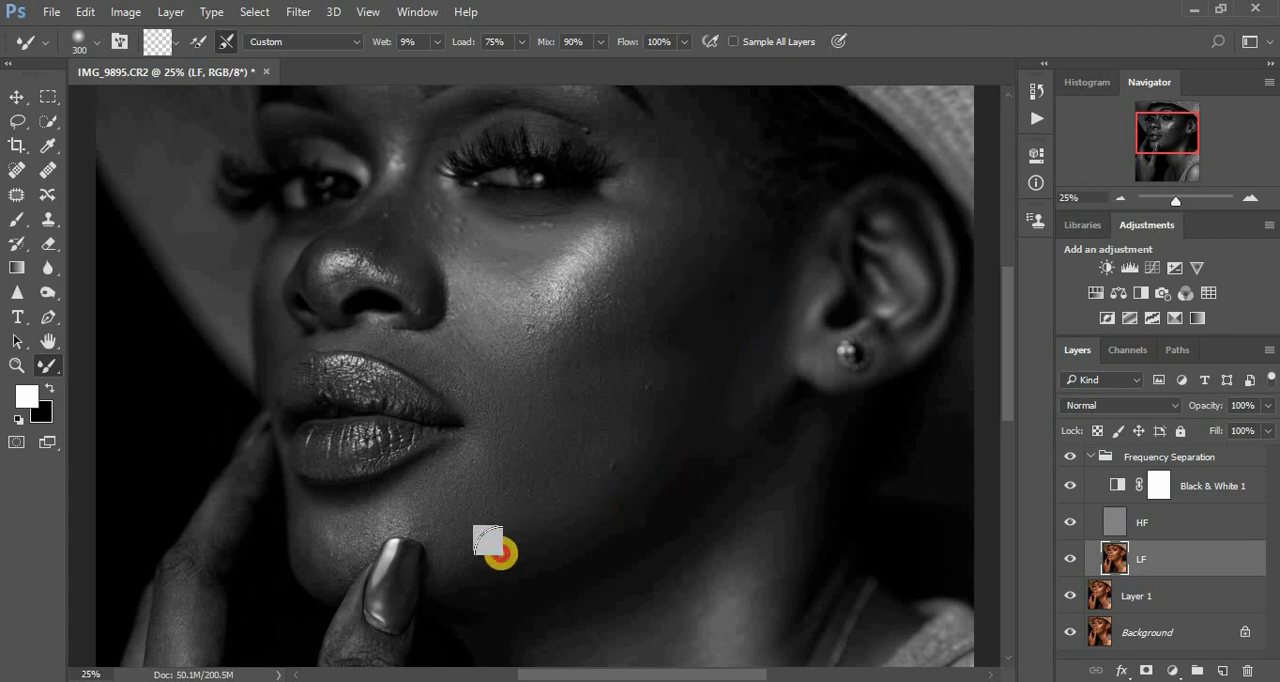
{"action": "mouse_move", "coordinate": [500, 553]}
{"action": "left_mouse_down"}
{"action": "mouse_move", "coordinate": [609, 514]}
{"action": "mouse_move", "coordinate": [714, 409]}
{"action": "mouse_move", "coordinate": [733, 366]}
{"action": "mouse_move", "coordinate": [638, 363]}
{"action": "left_mouse_up"}
{"action": "mouse_move", "coordinate": [694, 297]}
{"action": "left_mouse_down"}
{"action": "mouse_move", "coordinate": [624, 344]}
{"action": "mouse_move", "coordinate": [741, 252]}
{"action": "mouse_move", "coordinate": [711, 291]}
{"action": "mouse_move", "coordinate": [708, 264]}
{"action": "mouse_move", "coordinate": [656, 304]}
{"action": "mouse_move", "coordinate": [693, 248]}
{"action": "mouse_move", "coordinate": [672, 281]}
{"action": "mouse_move", "coordinate": [710, 252]}
{"action": "mouse_move", "coordinate": [708, 176]}
{"action": "mouse_move", "coordinate": [717, 270]}
{"action": "mouse_move", "coordinate": [729, 250]}
{"action": "mouse_move", "coordinate": [677, 339]}
{"action": "mouse_move", "coordinate": [695, 292]}
{"action": "mouse_move", "coordinate": [595, 360]}
{"action": "mouse_move", "coordinate": [635, 338]}
{"action": "mouse_move", "coordinate": [637, 374]}
{"action": "mouse_move", "coordinate": [569, 388]}
{"action": "mouse_move", "coordinate": [664, 359]}
{"action": "mouse_move", "coordinate": [697, 314]}
{"action": "mouse_move", "coordinate": [656, 340]}
{"action": "mouse_move", "coordinate": [708, 305]}
{"action": "mouse_move", "coordinate": [731, 232]}
{"action": "mouse_move", "coordinate": [725, 207]}
{"action": "mouse_move", "coordinate": [697, 190]}
{"action": "mouse_move", "coordinate": [691, 153]}
{"action": "mouse_move", "coordinate": [691, 203]}
{"action": "left_mouse_up"}
{"action": "mouse_move", "coordinate": [631, 377]}
{"action": "left_mouse_down"}
{"action": "mouse_move", "coordinate": [656, 344]}
{"action": "mouse_move", "coordinate": [675, 342]}
{"action": "mouse_move", "coordinate": [689, 379]}
{"action": "mouse_move", "coordinate": [705, 360]}
{"action": "mouse_move", "coordinate": [728, 362]}
{"action": "mouse_move", "coordinate": [679, 434]}
{"action": "mouse_move", "coordinate": [715, 408]}
{"action": "mouse_move", "coordinate": [747, 319]}
{"action": "left_mouse_up"}
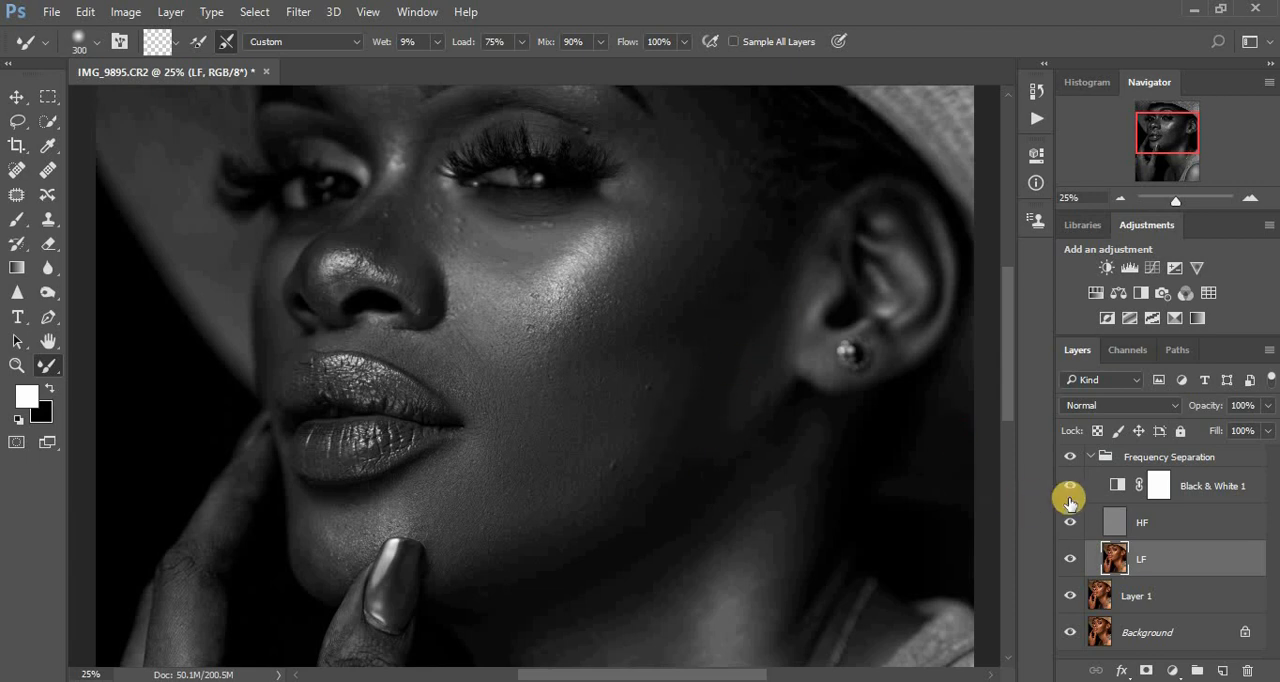
{"action": "left_click", "coordinate": [1070, 489]}
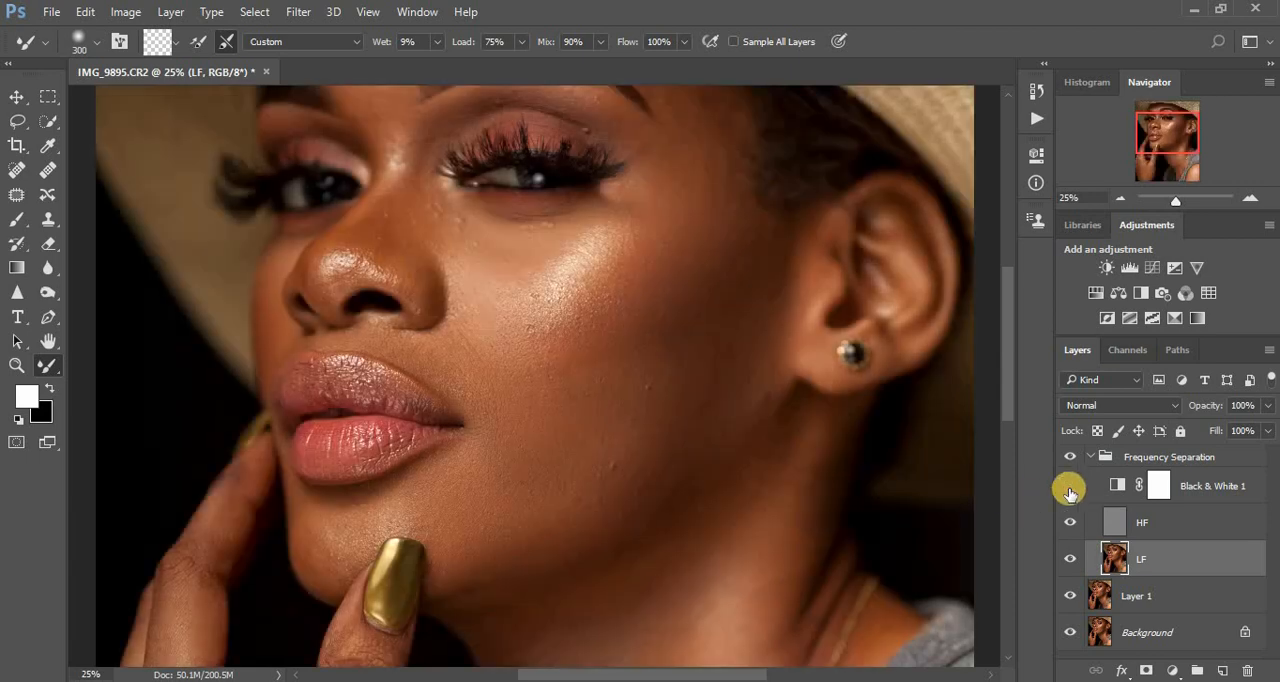
{"action": "left_click", "coordinate": [1068, 461]}
{"action": "left_click", "coordinate": [1071, 488]}
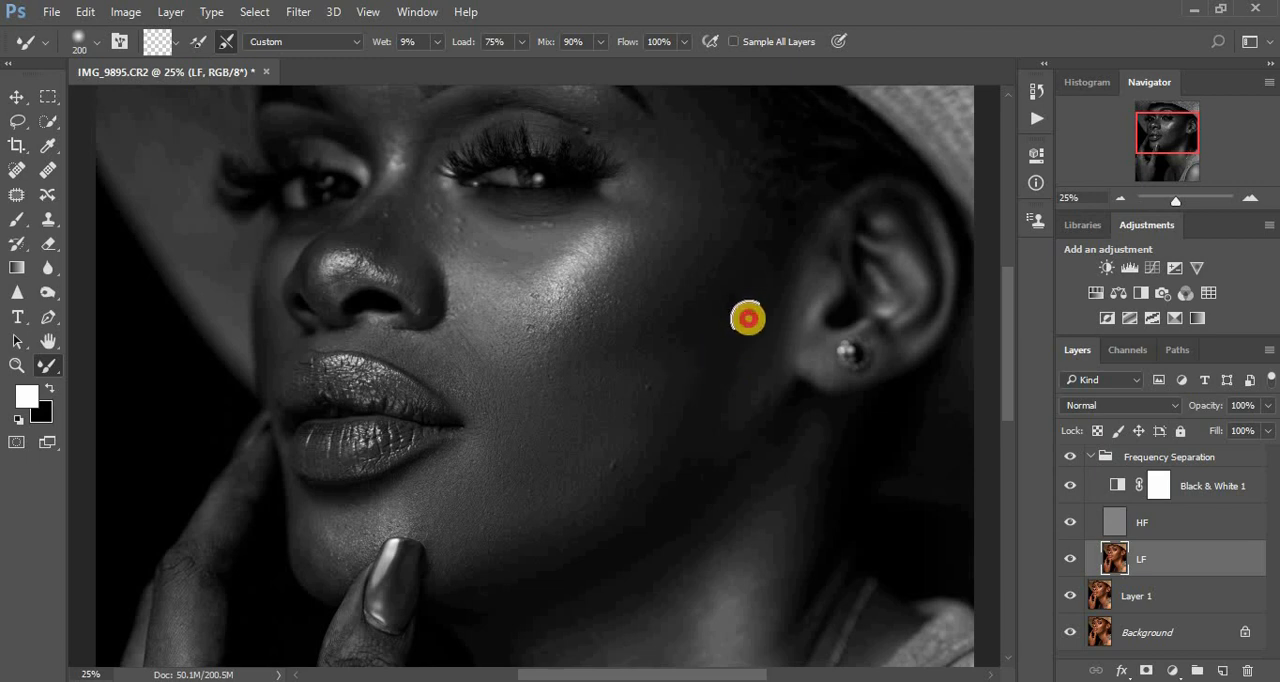
- Refine the side of the face from the lower cheek up to the temple with a 200 px Mixer Brush
{"action": "left_click_drag", "start_coordinate": [738, 349], "coordinate": [739, 374]}
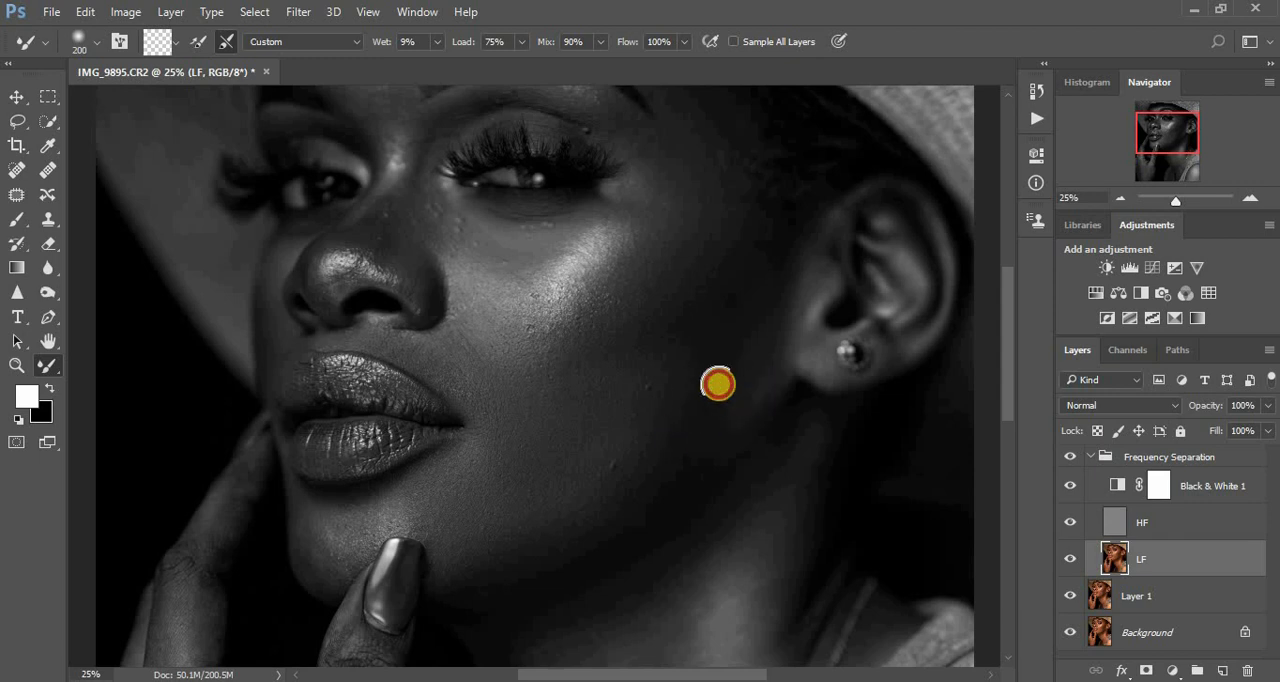
{"action": "mouse_move", "coordinate": [728, 379]}
{"action": "left_mouse_down"}
{"action": "mouse_move", "coordinate": [697, 385]}
{"action": "mouse_move", "coordinate": [722, 386]}
{"action": "mouse_move", "coordinate": [726, 405]}
{"action": "mouse_move", "coordinate": [686, 422]}
{"action": "left_mouse_up"}
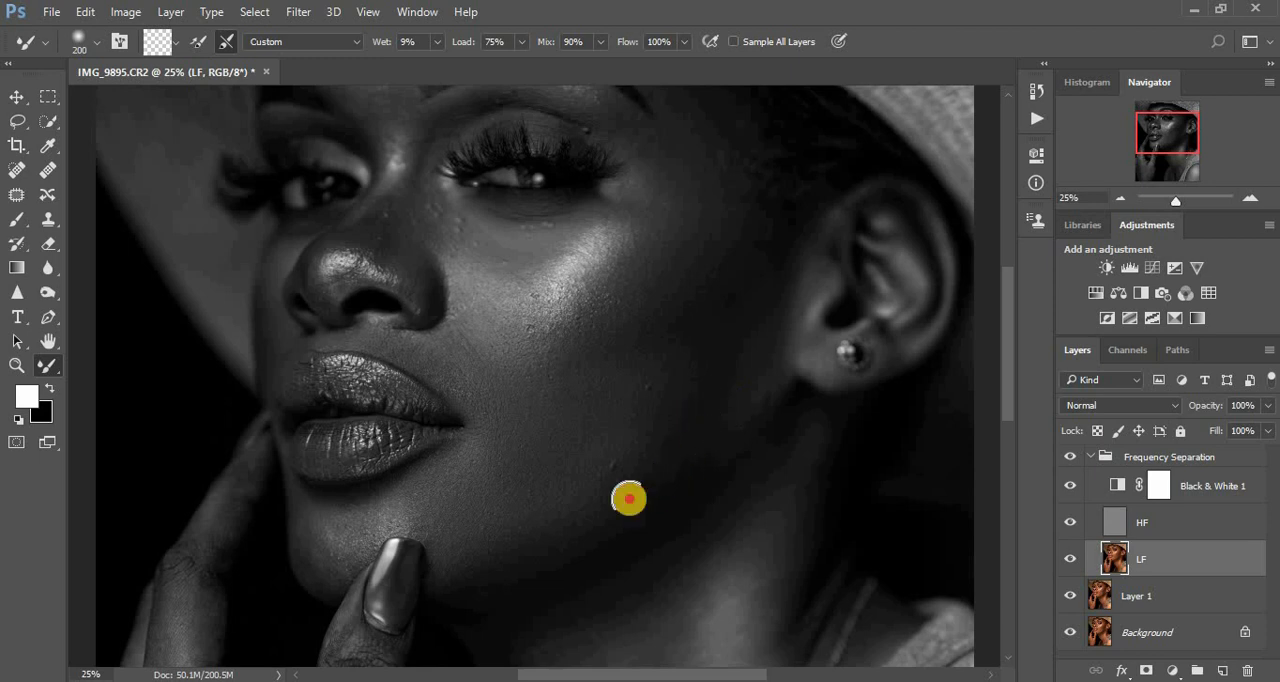
{"action": "mouse_move", "coordinate": [754, 386]}
{"action": "left_mouse_down"}
{"action": "mouse_move", "coordinate": [712, 388]}
{"action": "mouse_move", "coordinate": [765, 355]}
{"action": "mouse_move", "coordinate": [746, 397]}
{"action": "mouse_move", "coordinate": [716, 388]}
{"action": "mouse_move", "coordinate": [748, 316]}
{"action": "mouse_move", "coordinate": [729, 252]}
{"action": "left_mouse_up"}
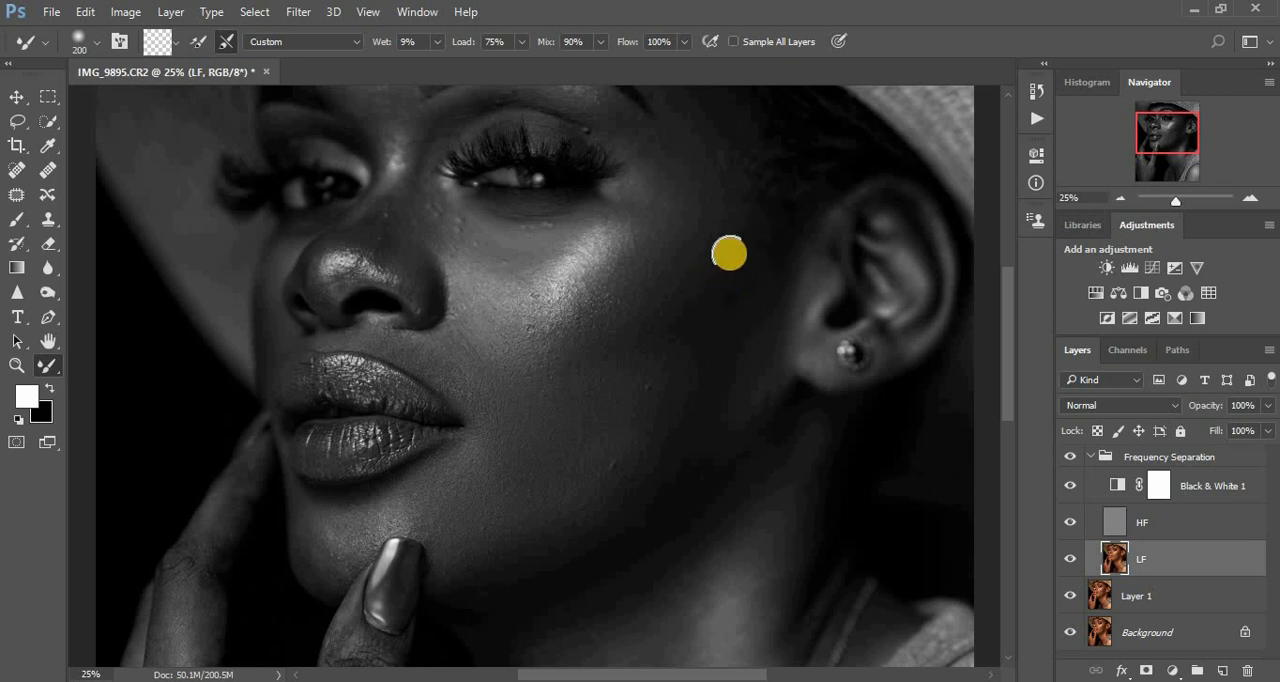
{"action": "mouse_move", "coordinate": [695, 297]}
{"action": "left_mouse_down"}
{"action": "mouse_move", "coordinate": [610, 344]}
{"action": "mouse_move", "coordinate": [651, 330]}
{"action": "mouse_move", "coordinate": [735, 233]}
{"action": "mouse_move", "coordinate": [718, 240]}
{"action": "mouse_move", "coordinate": [680, 188]}
{"action": "mouse_move", "coordinate": [665, 233]}
{"action": "mouse_move", "coordinate": [690, 154]}
{"action": "left_mouse_up"}
{"action": "left_click", "coordinate": [697, 177]}
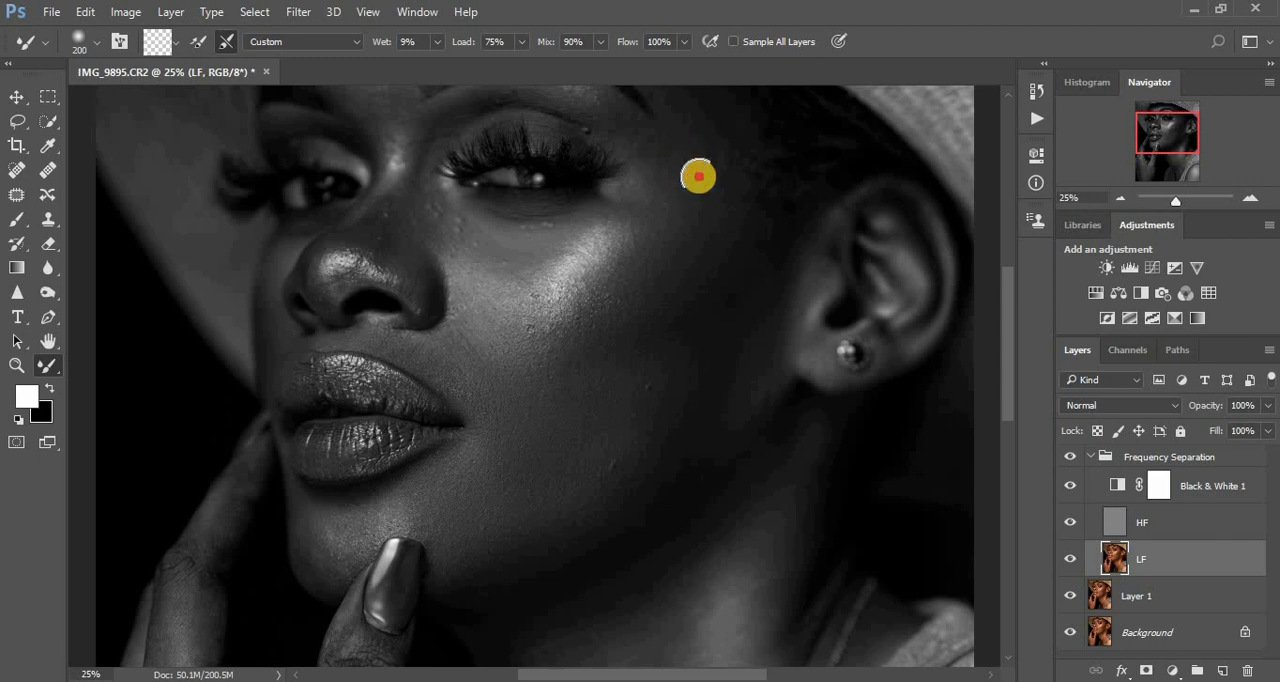
- Blend the skin beside the nose, under the eye and around the cheekbone highlight with the 200 px Mixer Brush
{"action": "mouse_move", "coordinate": [493, 375]}
{"action": "left_mouse_down"}
{"action": "mouse_move", "coordinate": [471, 375]}
{"action": "mouse_move", "coordinate": [465, 335]}
{"action": "left_mouse_up"}
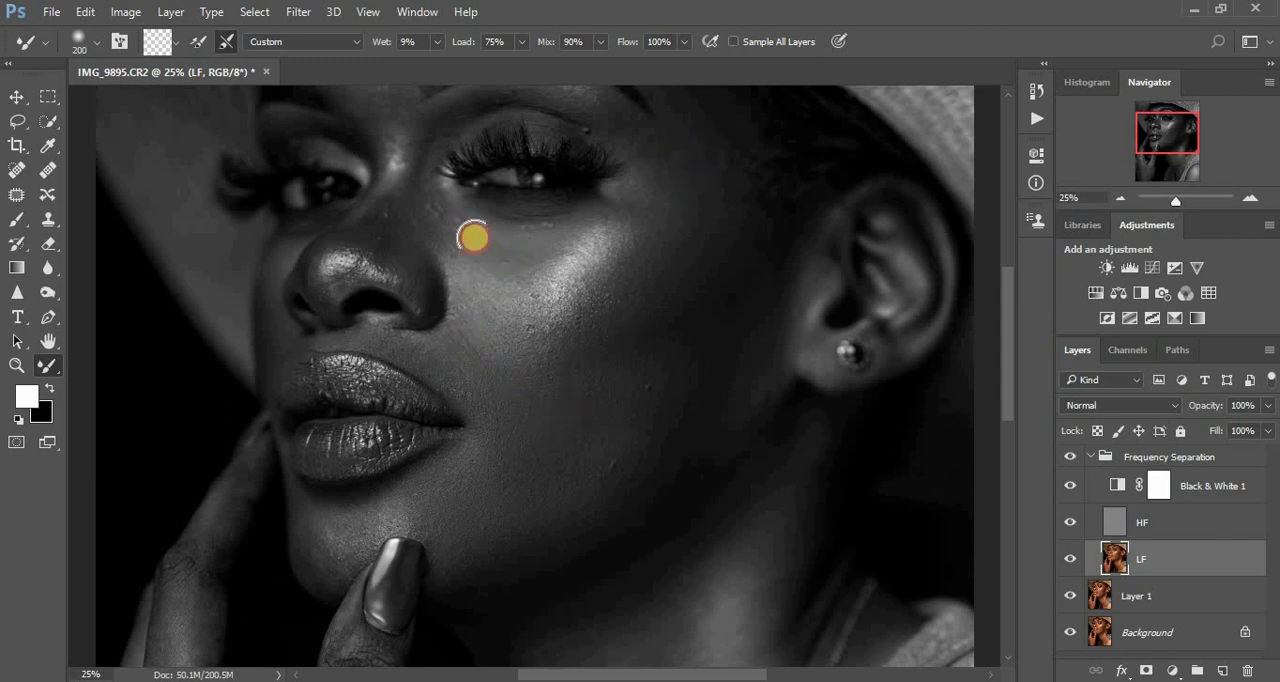
{"action": "mouse_move", "coordinate": [505, 242]}
{"action": "left_mouse_down"}
{"action": "mouse_move", "coordinate": [486, 240]}
{"action": "mouse_move", "coordinate": [616, 207]}
{"action": "left_mouse_up"}
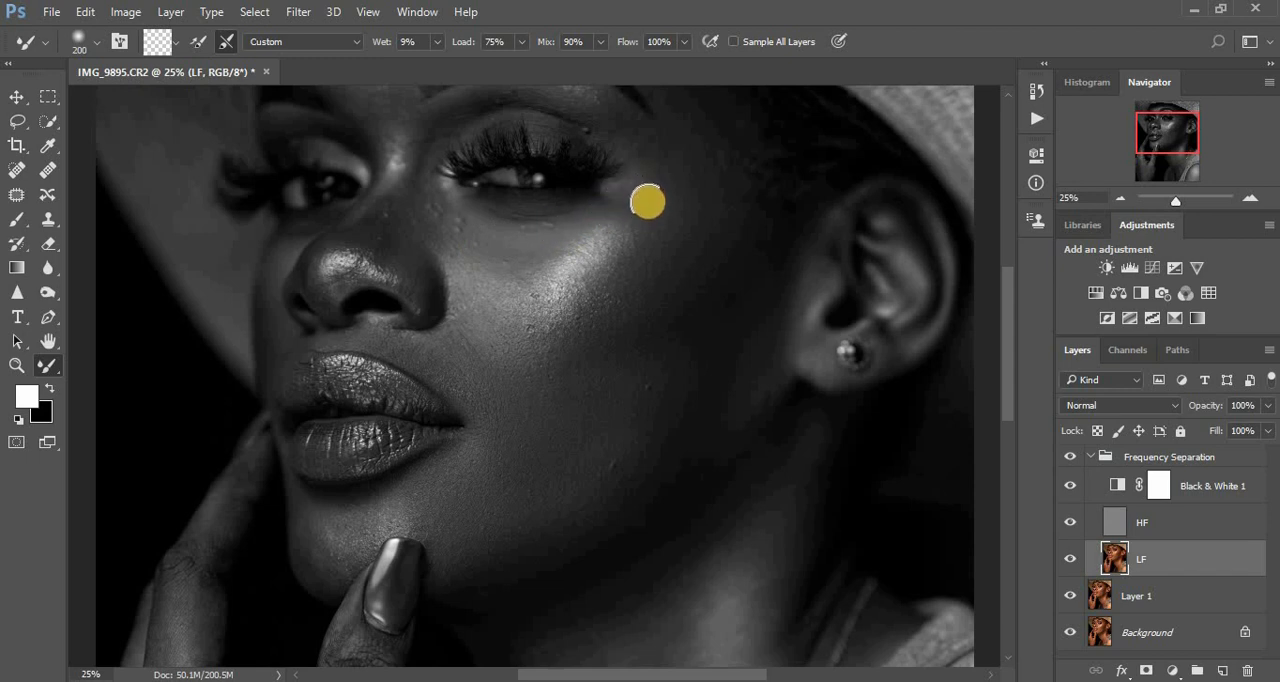
{"action": "mouse_move", "coordinate": [586, 276]}
{"action": "left_mouse_down"}
{"action": "mouse_move", "coordinate": [616, 222]}
{"action": "mouse_move", "coordinate": [576, 275]}
{"action": "mouse_move", "coordinate": [653, 229]}
{"action": "left_mouse_up"}
{"action": "left_click_drag", "start_coordinate": [597, 296], "coordinate": [620, 283]}
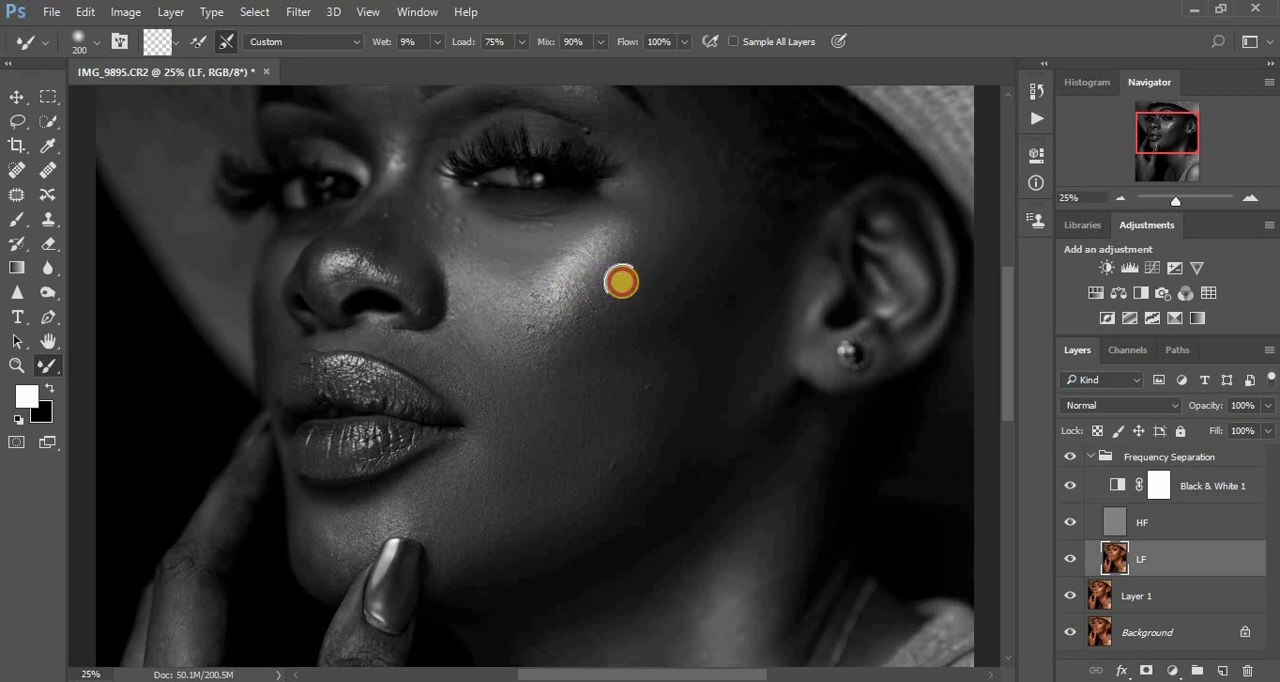
{"action": "left_click", "coordinate": [538, 341]}
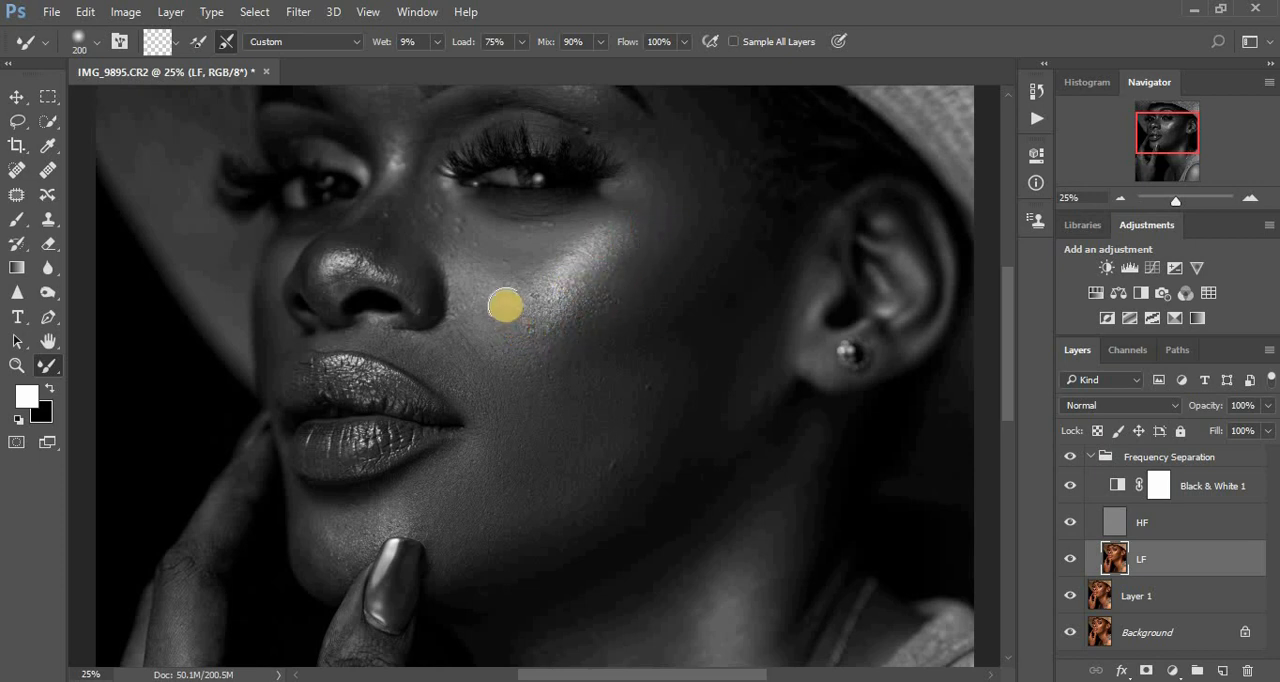
{"action": "mouse_move", "coordinate": [505, 305]}
{"action": "left_mouse_down"}
{"action": "mouse_move", "coordinate": [531, 260]}
{"action": "mouse_move", "coordinate": [660, 188]}
{"action": "mouse_move", "coordinate": [631, 196]}
{"action": "mouse_move", "coordinate": [655, 150]}
{"action": "mouse_move", "coordinate": [642, 140]}
{"action": "mouse_move", "coordinate": [636, 170]}
{"action": "left_mouse_up"}
- Even out the outer cheek between the temple and jawline with more 200 px Mixer Brush strokes, and check it without the Black & White layer
{"action": "mouse_move", "coordinate": [685, 136]}
{"action": "left_mouse_down"}
{"action": "mouse_move", "coordinate": [690, 179]}
{"action": "mouse_move", "coordinate": [693, 146]}
{"action": "mouse_move", "coordinate": [712, 170]}
{"action": "mouse_move", "coordinate": [713, 128]}
{"action": "mouse_move", "coordinate": [720, 170]}
{"action": "mouse_move", "coordinate": [686, 217]}
{"action": "mouse_move", "coordinate": [694, 192]}
{"action": "mouse_move", "coordinate": [709, 215]}
{"action": "mouse_move", "coordinate": [673, 271]}
{"action": "mouse_move", "coordinate": [674, 204]}
{"action": "mouse_move", "coordinate": [674, 218]}
{"action": "mouse_move", "coordinate": [690, 212]}
{"action": "mouse_move", "coordinate": [699, 160]}
{"action": "mouse_move", "coordinate": [724, 210]}
{"action": "mouse_move", "coordinate": [689, 293]}
{"action": "mouse_move", "coordinate": [699, 314]}
{"action": "mouse_move", "coordinate": [628, 353]}
{"action": "mouse_move", "coordinate": [690, 313]}
{"action": "mouse_move", "coordinate": [636, 336]}
{"action": "mouse_move", "coordinate": [685, 323]}
{"action": "mouse_move", "coordinate": [675, 349]}
{"action": "mouse_move", "coordinate": [733, 284]}
{"action": "mouse_move", "coordinate": [736, 222]}
{"action": "mouse_move", "coordinate": [757, 249]}
{"action": "mouse_move", "coordinate": [699, 401]}
{"action": "mouse_move", "coordinate": [675, 397]}
{"action": "mouse_move", "coordinate": [702, 357]}
{"action": "mouse_move", "coordinate": [559, 395]}
{"action": "mouse_move", "coordinate": [602, 373]}
{"action": "mouse_move", "coordinate": [596, 382]}
{"action": "mouse_move", "coordinate": [703, 379]}
{"action": "left_mouse_up"}
{"action": "mouse_move", "coordinate": [599, 375]}
{"action": "left_mouse_down"}
{"action": "mouse_move", "coordinate": [664, 380]}
{"action": "mouse_move", "coordinate": [744, 349]}
{"action": "left_mouse_up"}
{"action": "mouse_move", "coordinate": [707, 446]}
{"action": "left_mouse_down"}
{"action": "mouse_move", "coordinate": [634, 505]}
{"action": "mouse_move", "coordinate": [508, 555]}
{"action": "mouse_move", "coordinate": [543, 537]}
{"action": "left_mouse_up"}
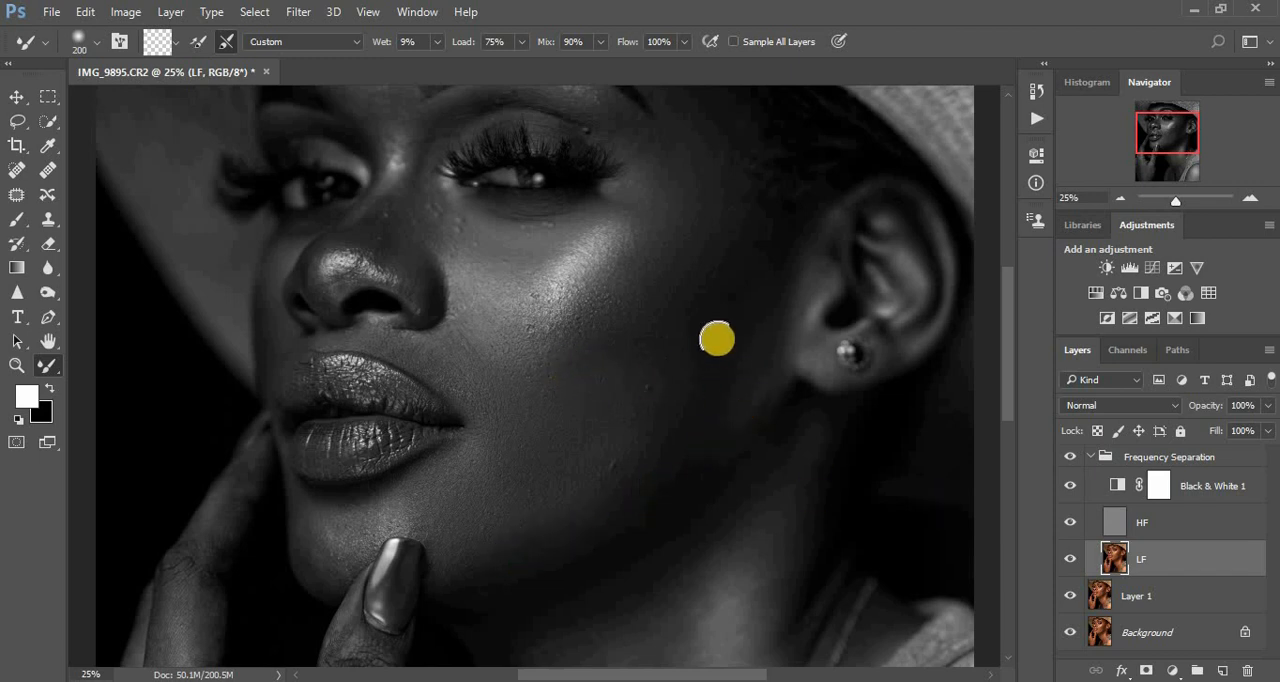
{"action": "mouse_move", "coordinate": [715, 291]}
{"action": "left_mouse_down"}
{"action": "mouse_move", "coordinate": [728, 219]}
{"action": "mouse_move", "coordinate": [707, 175]}
{"action": "mouse_move", "coordinate": [710, 202]}
{"action": "mouse_move", "coordinate": [714, 178]}
{"action": "mouse_move", "coordinate": [655, 257]}
{"action": "mouse_move", "coordinate": [708, 170]}
{"action": "left_mouse_up"}
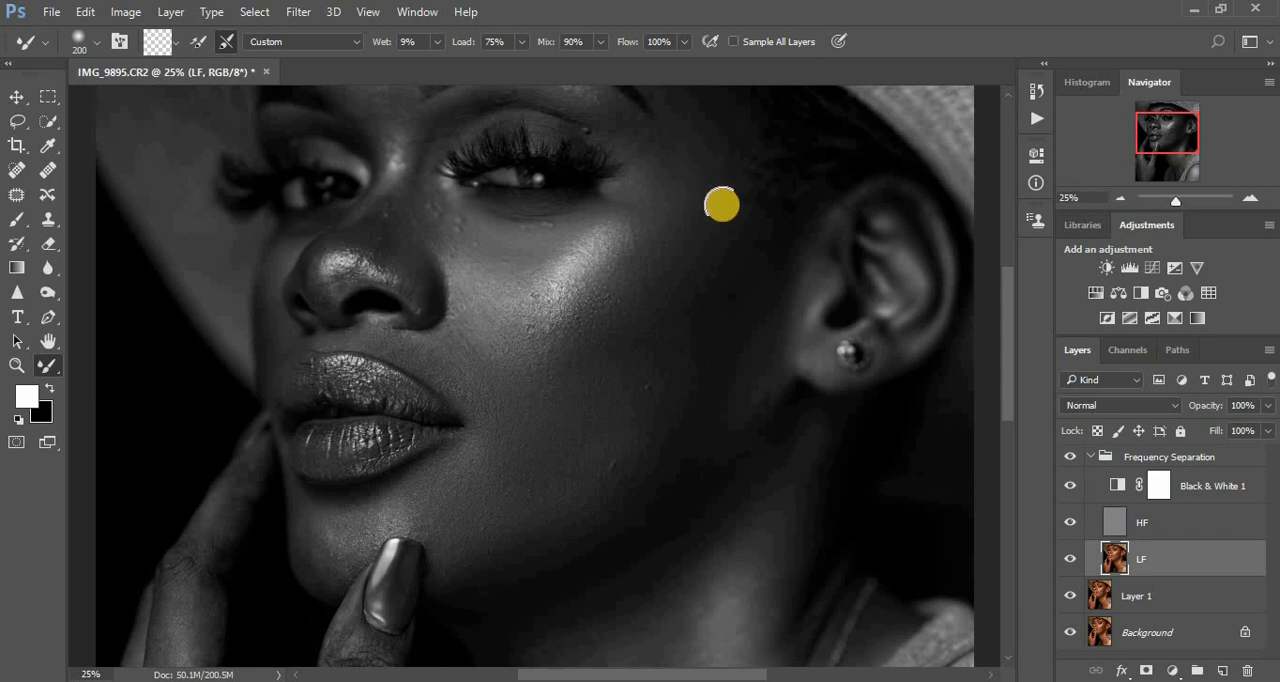
{"action": "mouse_move", "coordinate": [702, 248]}
{"action": "left_mouse_down"}
{"action": "mouse_move", "coordinate": [728, 187]}
{"action": "mouse_move", "coordinate": [713, 188]}
{"action": "mouse_move", "coordinate": [745, 240]}
{"action": "left_mouse_up"}
{"action": "left_click_drag", "start_coordinate": [703, 324], "coordinate": [744, 250]}
{"action": "left_click_drag", "start_coordinate": [730, 293], "coordinate": [763, 262]}
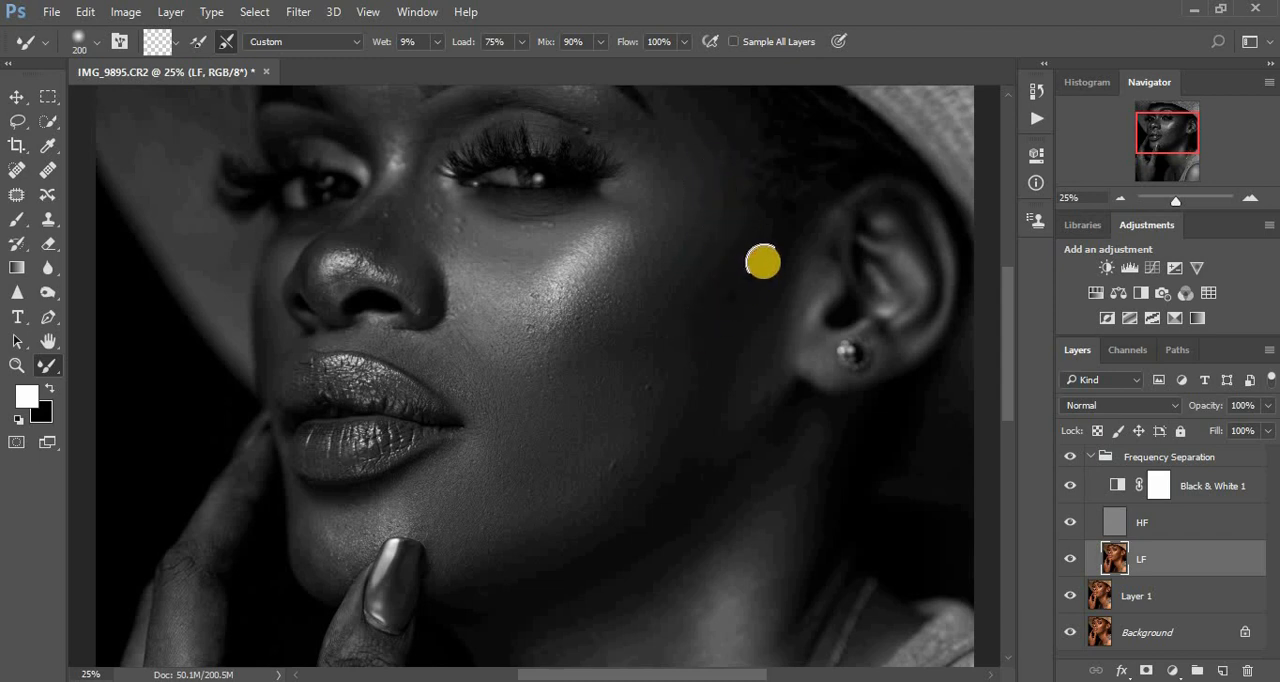
{"action": "mouse_move", "coordinate": [740, 365]}
{"action": "left_mouse_down"}
{"action": "mouse_move", "coordinate": [726, 417]}
{"action": "mouse_move", "coordinate": [623, 514]}
{"action": "mouse_move", "coordinate": [654, 493]}
{"action": "left_mouse_up"}
{"action": "mouse_move", "coordinate": [700, 444]}
{"action": "left_mouse_down"}
{"action": "mouse_move", "coordinate": [640, 469]}
{"action": "mouse_move", "coordinate": [597, 449]}
{"action": "mouse_move", "coordinate": [621, 424]}
{"action": "left_mouse_up"}
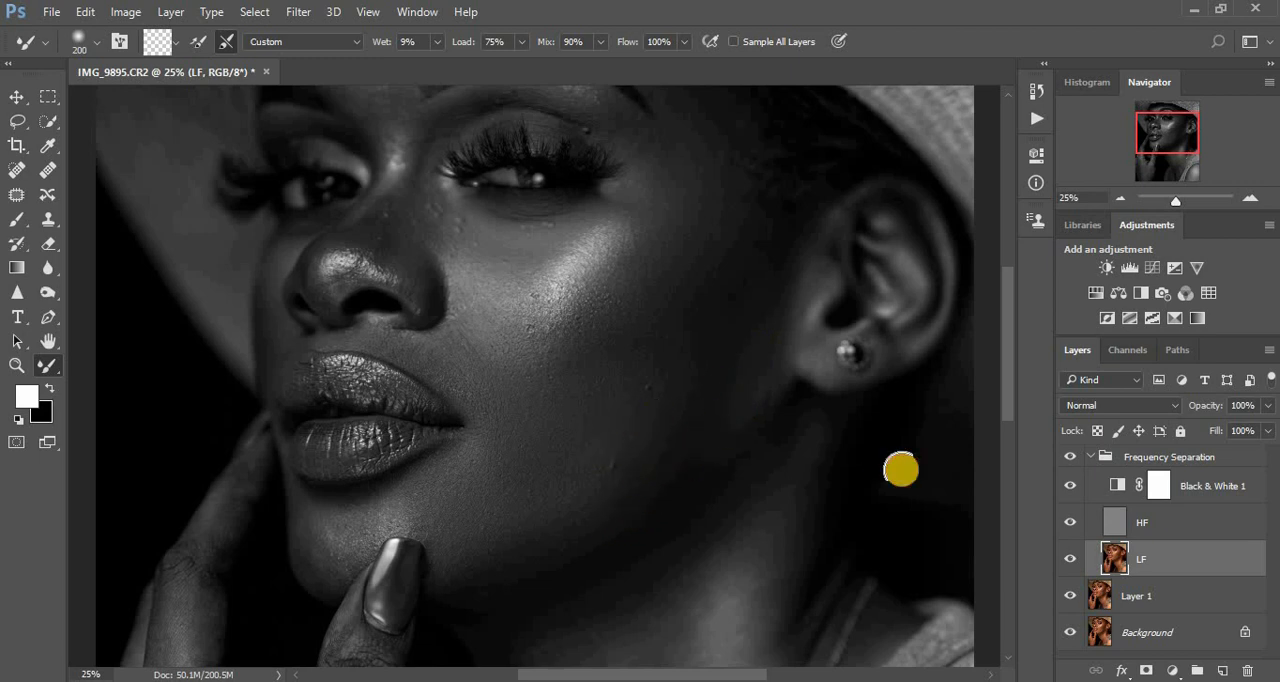
{"action": "left_click", "coordinate": [1066, 487]}
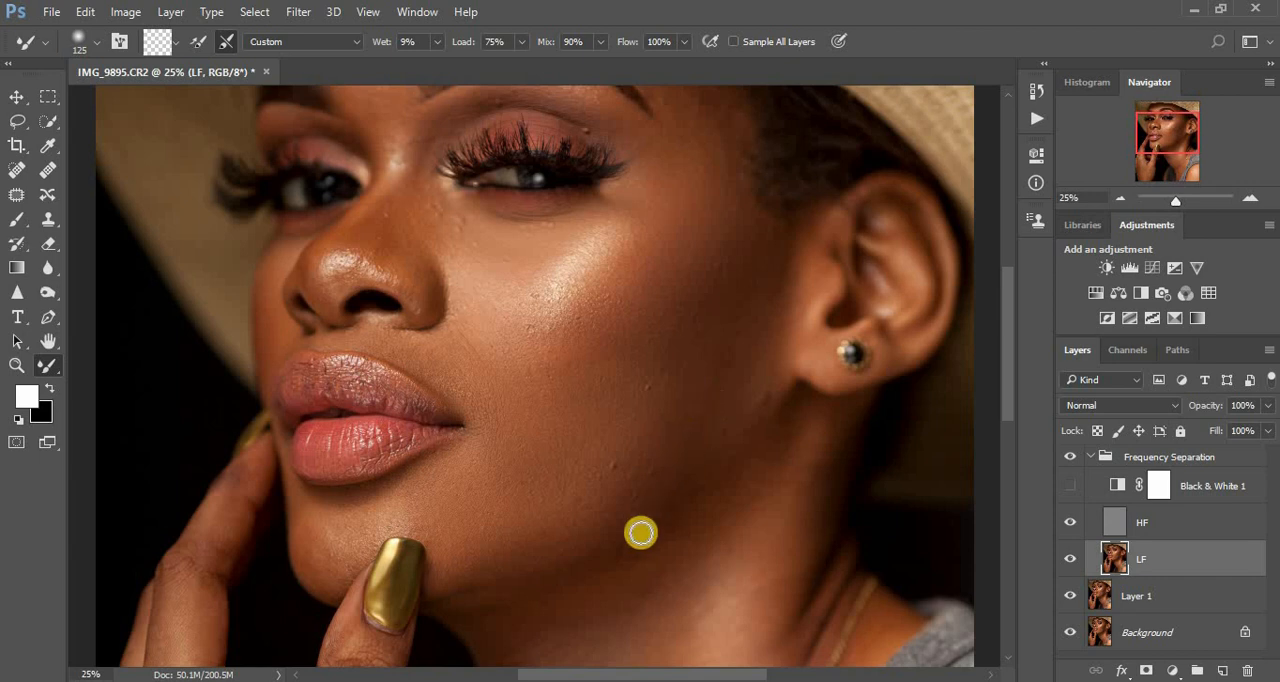
{"action": "left_click", "coordinate": [1069, 486]}
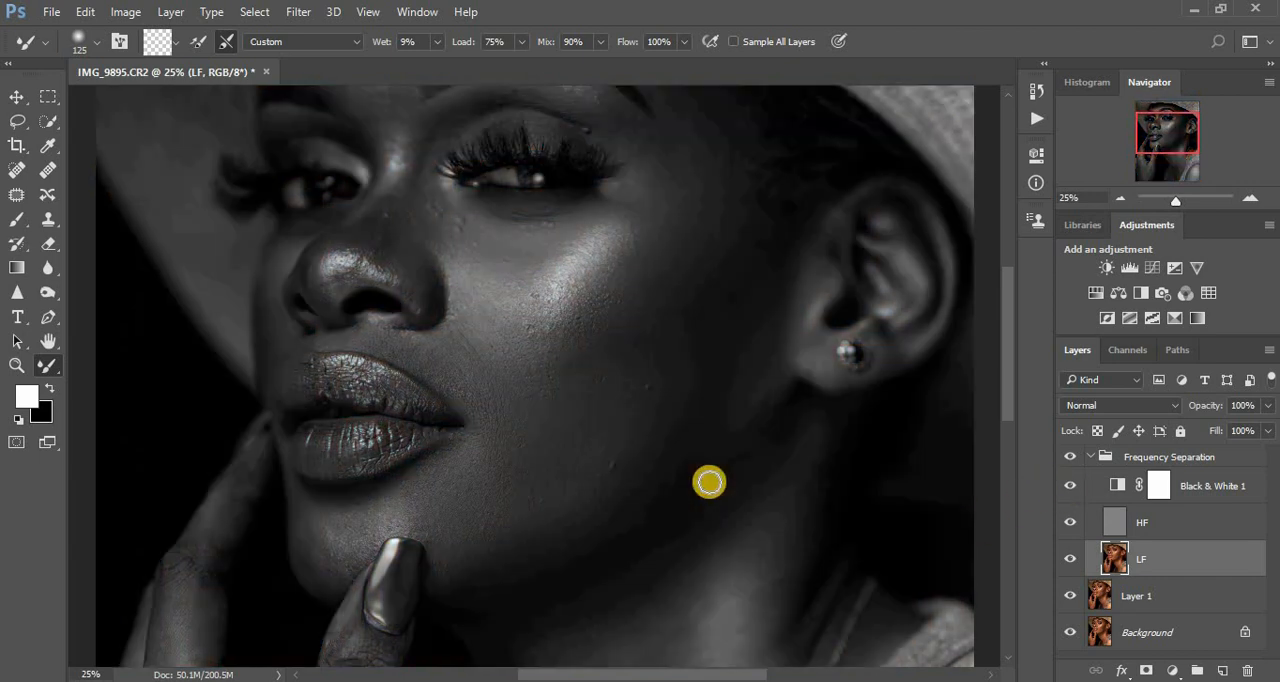
- Smooth the tonal transitions along the jawline and beside the chin and mouth corner with a 175 px Mixer Brush
{"action": "key", "text": "bracketright"}
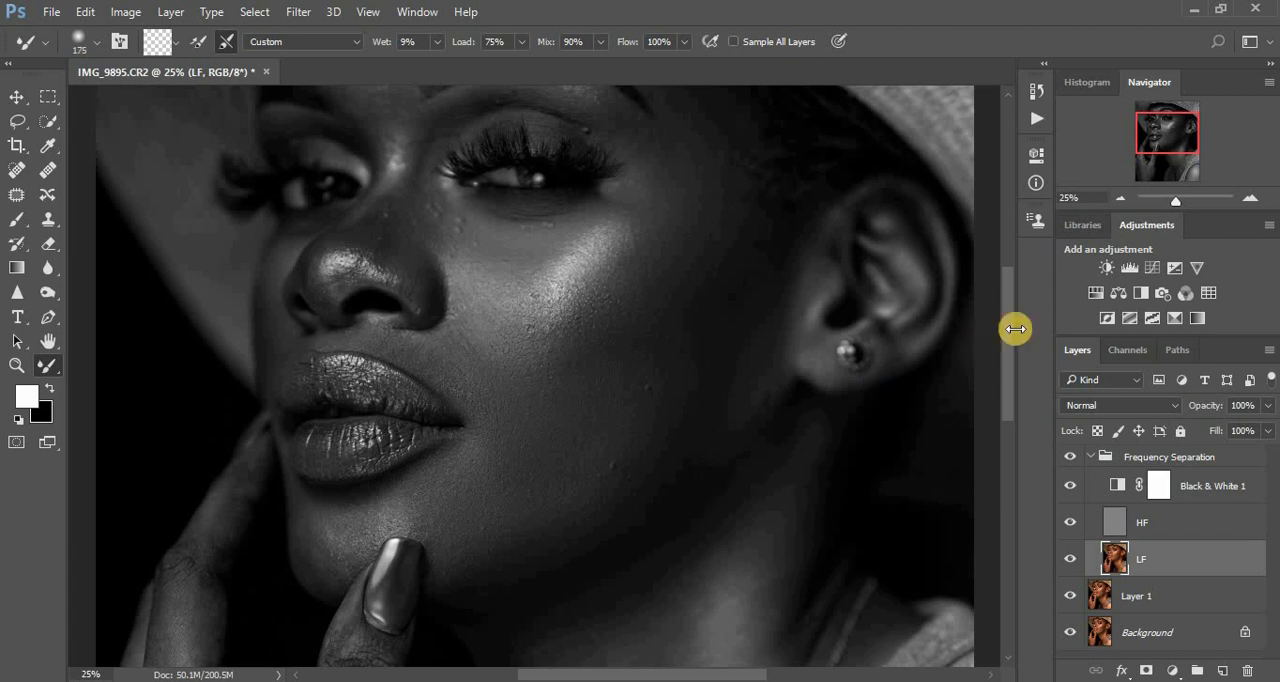
{"action": "left_click_drag", "start_coordinate": [1012, 327], "coordinate": [1011, 346]}
{"action": "left_click_drag", "start_coordinate": [617, 408], "coordinate": [703, 394]}
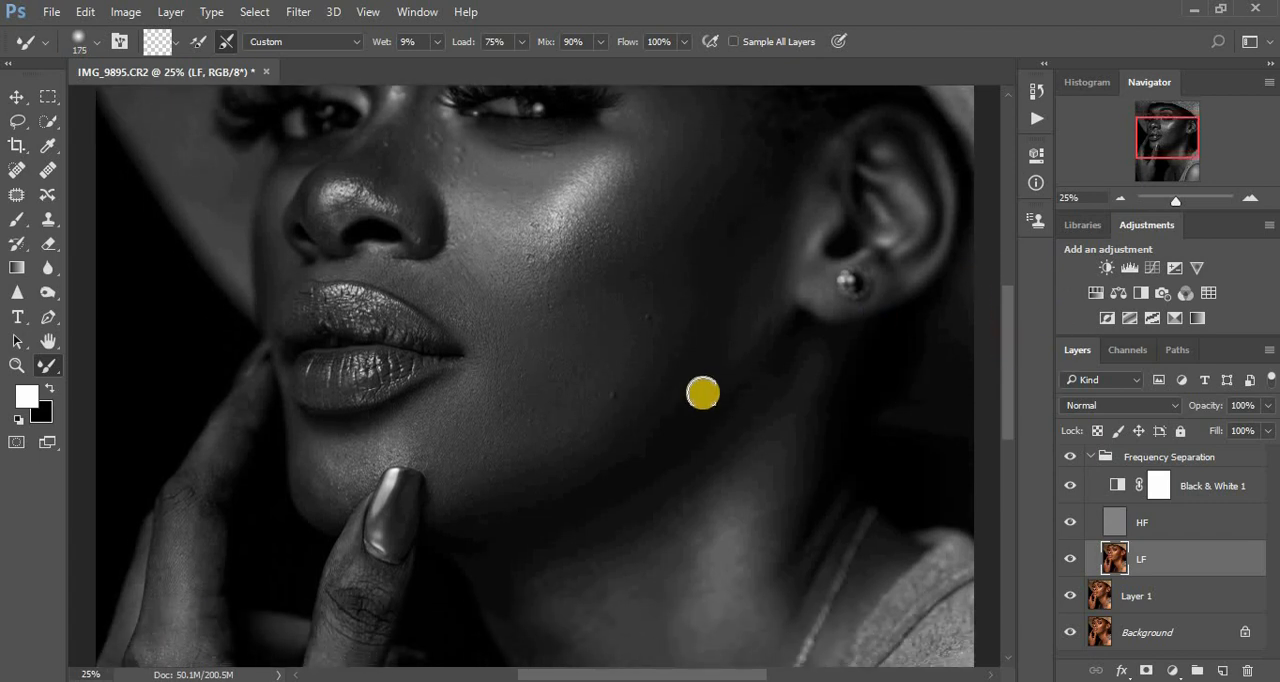
{"action": "left_click_drag", "start_coordinate": [654, 440], "coordinate": [685, 415]}
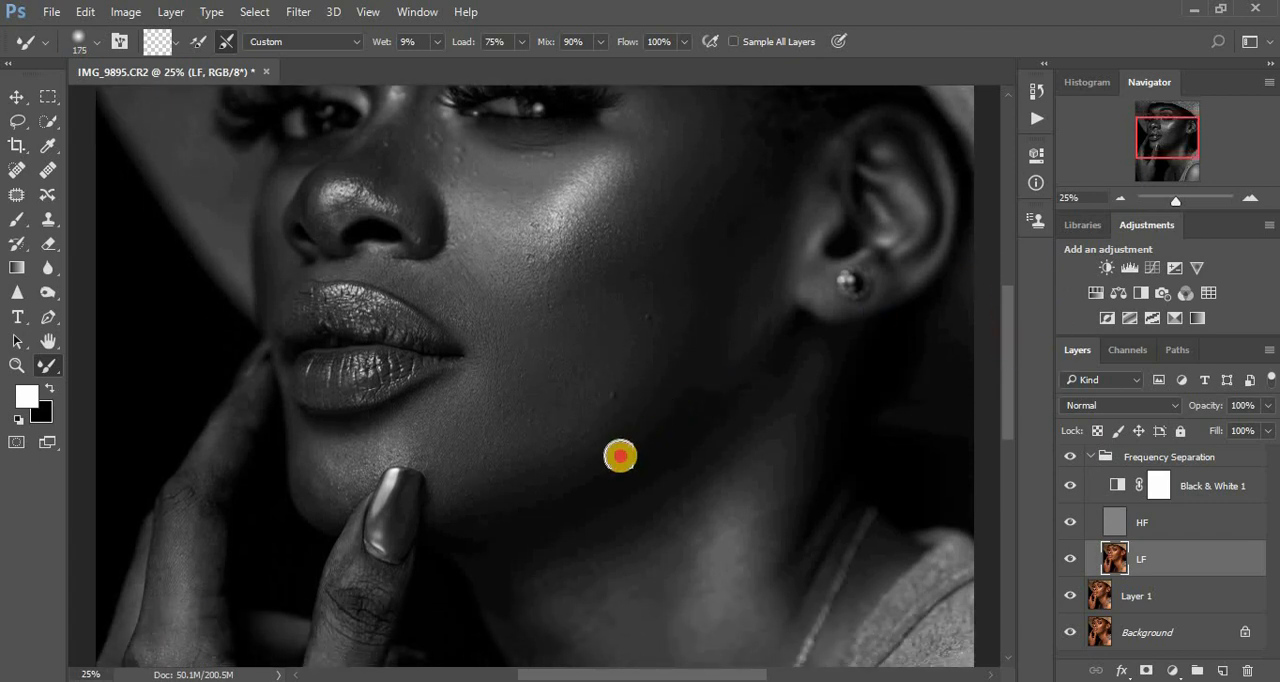
{"action": "mouse_move", "coordinate": [620, 457]}
{"action": "left_mouse_down"}
{"action": "mouse_move", "coordinate": [646, 432]}
{"action": "mouse_move", "coordinate": [597, 436]}
{"action": "mouse_move", "coordinate": [621, 442]}
{"action": "left_mouse_up"}
{"action": "left_click", "coordinate": [502, 500]}
{"action": "mouse_move", "coordinate": [502, 500]}
{"action": "left_mouse_down"}
{"action": "mouse_move", "coordinate": [586, 470]}
{"action": "mouse_move", "coordinate": [457, 508]}
{"action": "mouse_move", "coordinate": [614, 467]}
{"action": "mouse_move", "coordinate": [624, 444]}
{"action": "mouse_move", "coordinate": [616, 454]}
{"action": "mouse_move", "coordinate": [696, 396]}
{"action": "mouse_move", "coordinate": [715, 360]}
{"action": "mouse_move", "coordinate": [692, 330]}
{"action": "mouse_move", "coordinate": [712, 354]}
{"action": "mouse_move", "coordinate": [772, 298]}
{"action": "mouse_move", "coordinate": [669, 426]}
{"action": "mouse_move", "coordinate": [513, 498]}
{"action": "mouse_move", "coordinate": [457, 509]}
{"action": "mouse_move", "coordinate": [464, 494]}
{"action": "left_mouse_up"}
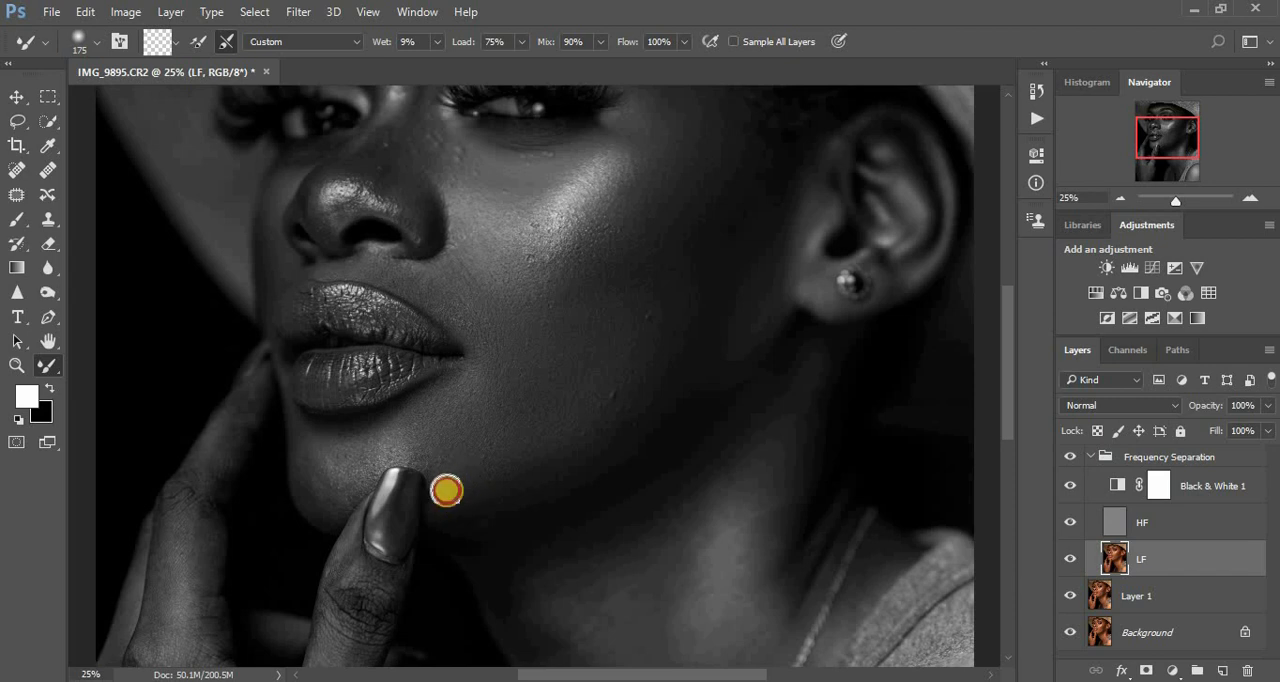
{"action": "mouse_move", "coordinate": [442, 451]}
{"action": "left_mouse_down"}
{"action": "mouse_move", "coordinate": [383, 451]}
{"action": "mouse_move", "coordinate": [452, 403]}
{"action": "mouse_move", "coordinate": [321, 455]}
{"action": "mouse_move", "coordinate": [333, 448]}
{"action": "mouse_move", "coordinate": [332, 464]}
{"action": "mouse_move", "coordinate": [314, 457]}
{"action": "mouse_move", "coordinate": [310, 499]}
{"action": "mouse_move", "coordinate": [304, 475]}
{"action": "mouse_move", "coordinate": [328, 500]}
{"action": "mouse_move", "coordinate": [356, 483]}
{"action": "mouse_move", "coordinate": [335, 493]}
{"action": "mouse_move", "coordinate": [346, 471]}
{"action": "mouse_move", "coordinate": [334, 453]}
{"action": "mouse_move", "coordinate": [400, 439]}
{"action": "mouse_move", "coordinate": [321, 449]}
{"action": "mouse_move", "coordinate": [395, 433]}
{"action": "mouse_move", "coordinate": [428, 452]}
{"action": "mouse_move", "coordinate": [406, 449]}
{"action": "mouse_move", "coordinate": [450, 456]}
{"action": "mouse_move", "coordinate": [457, 495]}
{"action": "mouse_move", "coordinate": [405, 451]}
{"action": "mouse_move", "coordinate": [458, 467]}
{"action": "mouse_move", "coordinate": [412, 438]}
{"action": "mouse_move", "coordinate": [446, 414]}
{"action": "mouse_move", "coordinate": [406, 416]}
{"action": "mouse_move", "coordinate": [480, 379]}
{"action": "mouse_move", "coordinate": [462, 385]}
{"action": "mouse_move", "coordinate": [463, 503]}
{"action": "mouse_move", "coordinate": [452, 484]}
{"action": "mouse_move", "coordinate": [445, 505]}
{"action": "mouse_move", "coordinate": [445, 478]}
{"action": "mouse_move", "coordinate": [419, 456]}
{"action": "mouse_move", "coordinate": [432, 451]}
{"action": "mouse_move", "coordinate": [312, 484]}
{"action": "mouse_move", "coordinate": [306, 450]}
{"action": "mouse_move", "coordinate": [314, 485]}
{"action": "mouse_move", "coordinate": [305, 472]}
{"action": "mouse_move", "coordinate": [329, 509]}
{"action": "mouse_move", "coordinate": [365, 456]}
{"action": "mouse_move", "coordinate": [452, 409]}
{"action": "mouse_move", "coordinate": [466, 380]}
{"action": "left_mouse_up"}
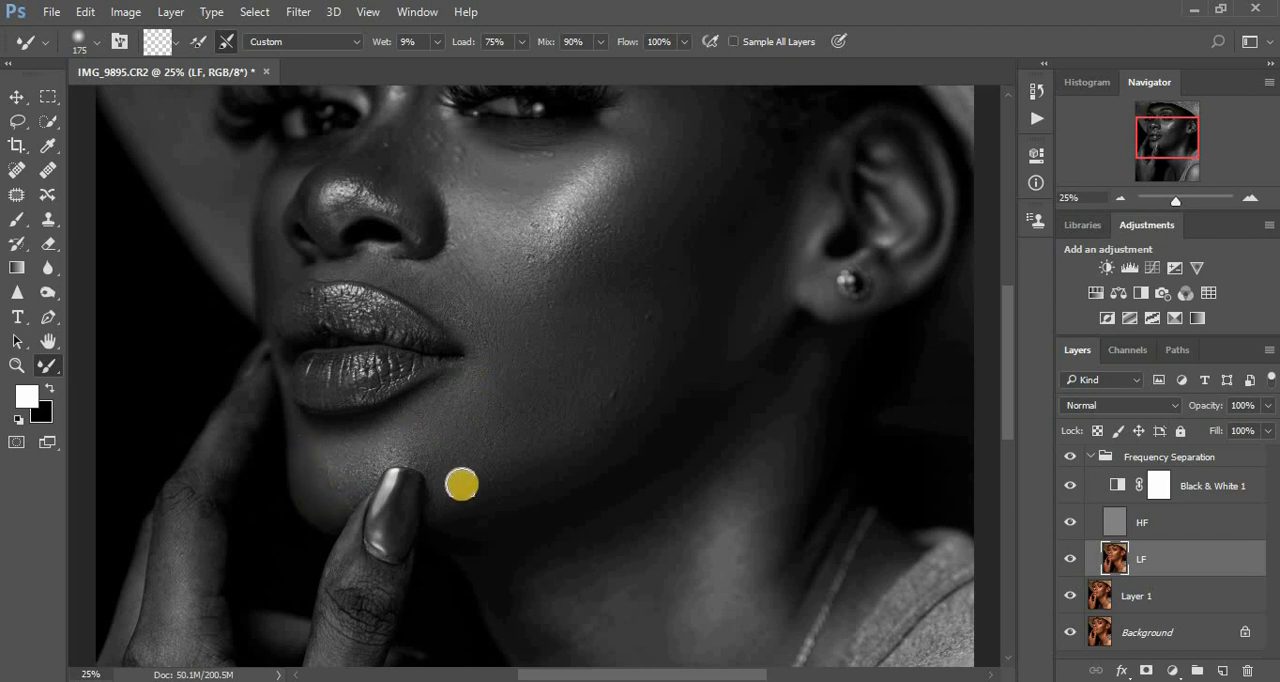
- Blend the skin from beside the chin along the jawline up to the cheek in front of the ear with the 175 px Mixer Brush
{"action": "mouse_move", "coordinate": [461, 484]}
{"action": "left_mouse_down"}
{"action": "mouse_move", "coordinate": [431, 453]}
{"action": "mouse_move", "coordinate": [559, 463]}
{"action": "mouse_move", "coordinate": [552, 453]}
{"action": "mouse_move", "coordinate": [509, 463]}
{"action": "mouse_move", "coordinate": [549, 461]}
{"action": "mouse_move", "coordinate": [544, 476]}
{"action": "mouse_move", "coordinate": [658, 412]}
{"action": "mouse_move", "coordinate": [604, 437]}
{"action": "mouse_move", "coordinate": [625, 408]}
{"action": "mouse_move", "coordinate": [576, 423]}
{"action": "mouse_move", "coordinate": [618, 397]}
{"action": "mouse_move", "coordinate": [637, 417]}
{"action": "mouse_move", "coordinate": [728, 358]}
{"action": "left_mouse_up"}
{"action": "mouse_move", "coordinate": [760, 292]}
{"action": "left_mouse_down"}
{"action": "mouse_move", "coordinate": [743, 291]}
{"action": "mouse_move", "coordinate": [743, 251]}
{"action": "left_mouse_up"}
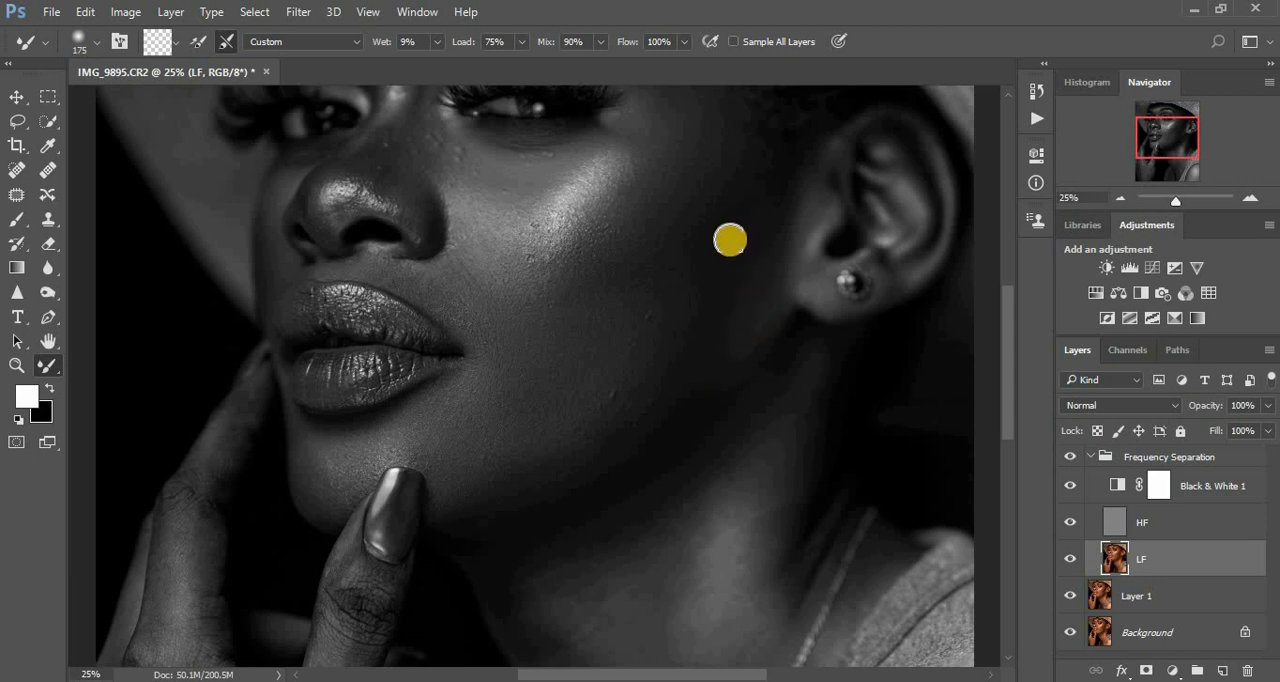
{"action": "left_click_drag", "start_coordinate": [746, 184], "coordinate": [748, 178]}
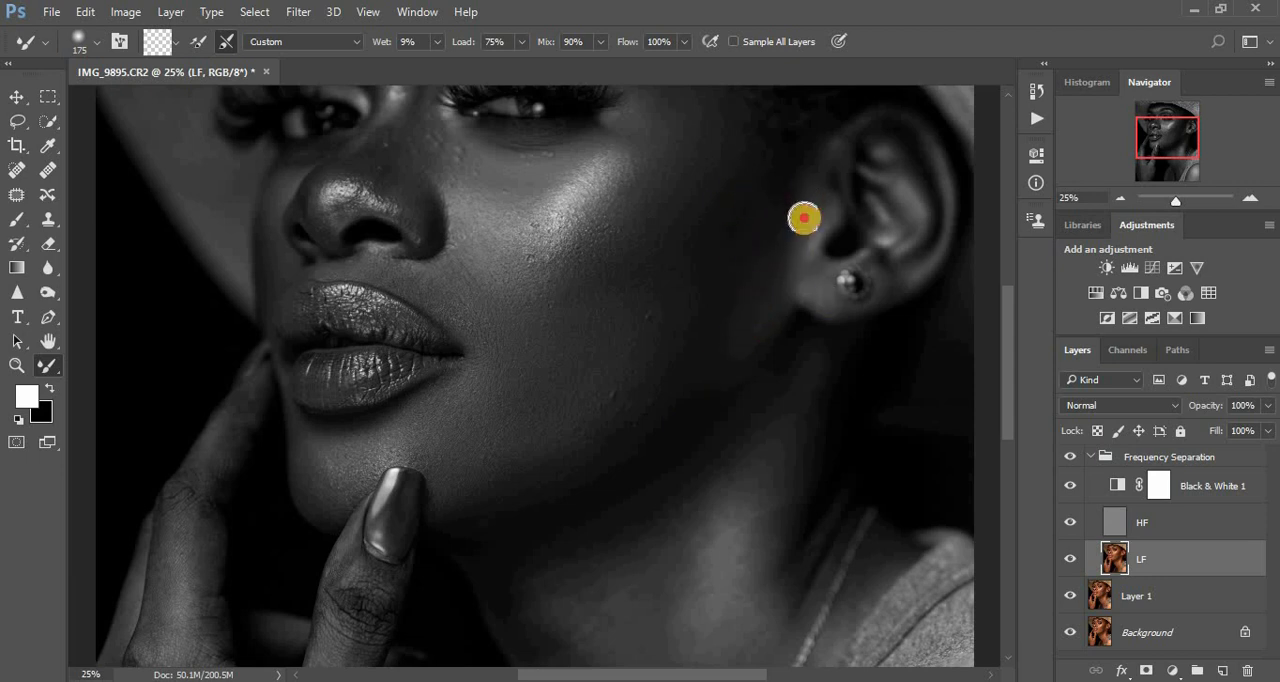
{"action": "mouse_move", "coordinate": [805, 217]}
{"action": "left_mouse_down"}
{"action": "mouse_move", "coordinate": [785, 259]}
{"action": "mouse_move", "coordinate": [762, 338]}
{"action": "mouse_move", "coordinate": [720, 367]}
{"action": "mouse_move", "coordinate": [754, 280]}
{"action": "mouse_move", "coordinate": [707, 341]}
{"action": "mouse_move", "coordinate": [680, 346]}
{"action": "mouse_move", "coordinate": [673, 325]}
{"action": "mouse_move", "coordinate": [723, 386]}
{"action": "mouse_move", "coordinate": [633, 426]}
{"action": "mouse_move", "coordinate": [661, 424]}
{"action": "mouse_move", "coordinate": [637, 440]}
{"action": "mouse_move", "coordinate": [600, 454]}
{"action": "mouse_move", "coordinate": [646, 418]}
{"action": "mouse_move", "coordinate": [570, 446]}
{"action": "mouse_move", "coordinate": [603, 420]}
{"action": "left_mouse_up"}
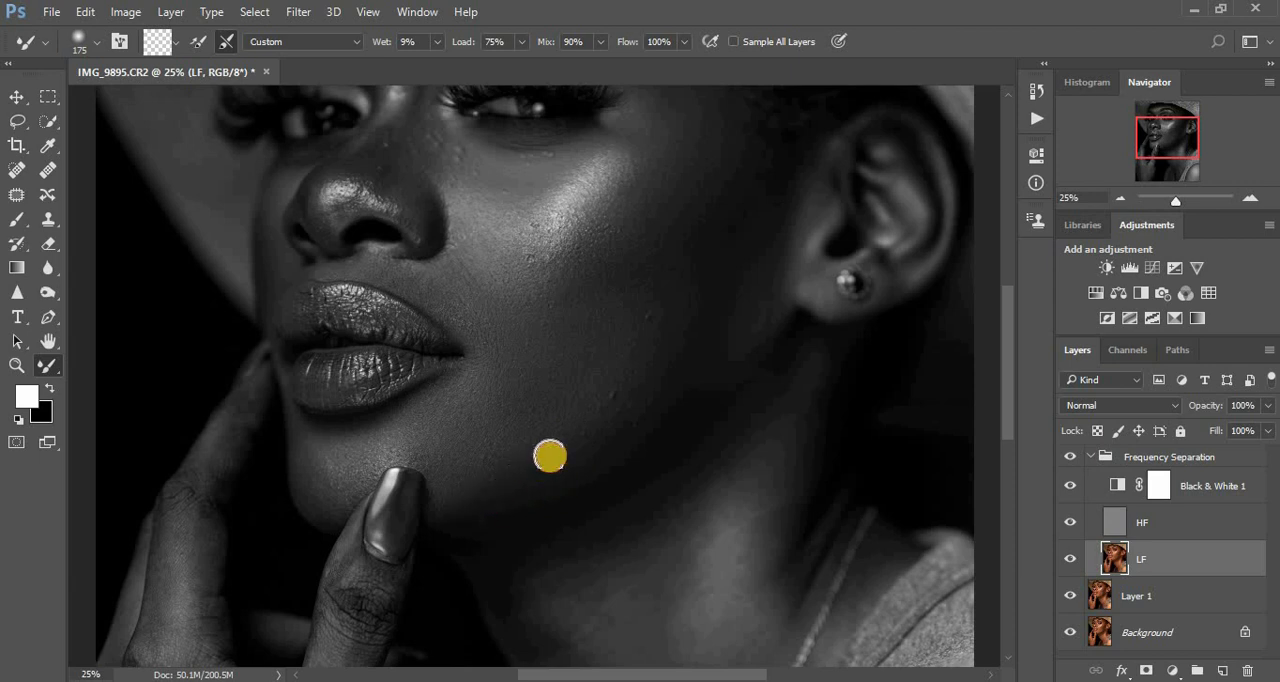
{"action": "left_click_drag", "start_coordinate": [484, 472], "coordinate": [479, 481]}
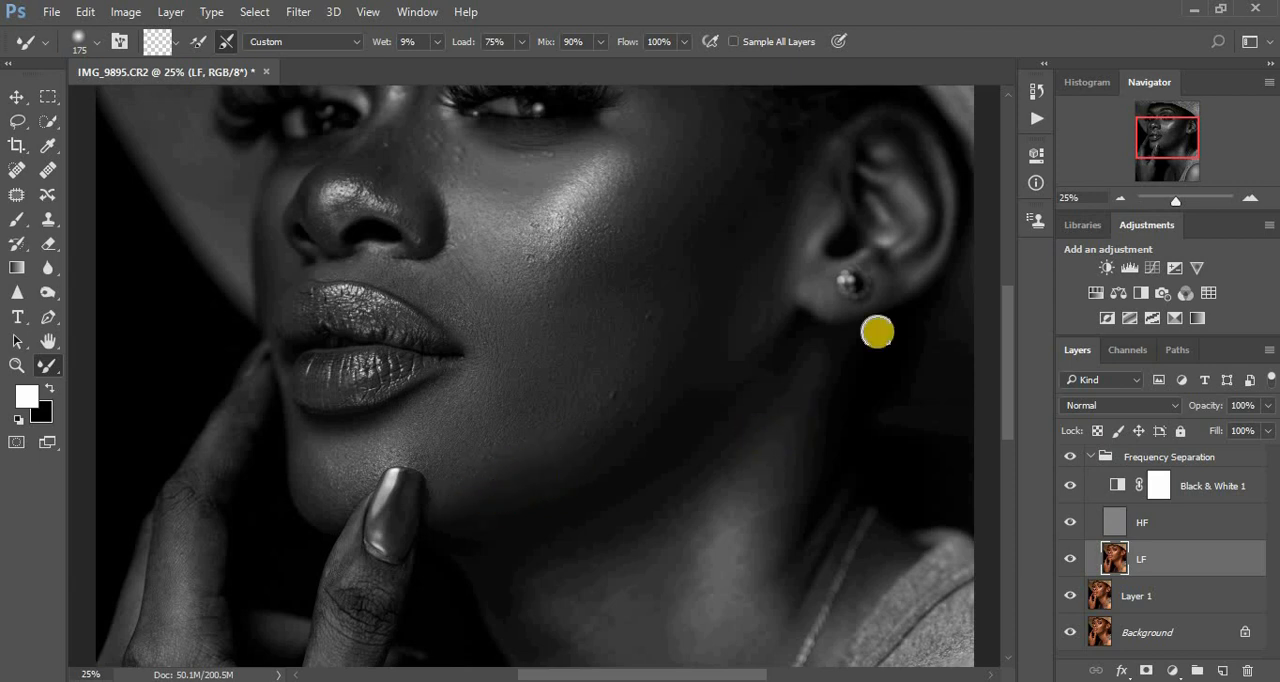
- Even out the temple and the forehead above and between the eyebrows with the Mixer Brush, reducing it to 175 px for the forehead
{"action": "left_click_drag", "start_coordinate": [1010, 347], "coordinate": [1009, 270]}
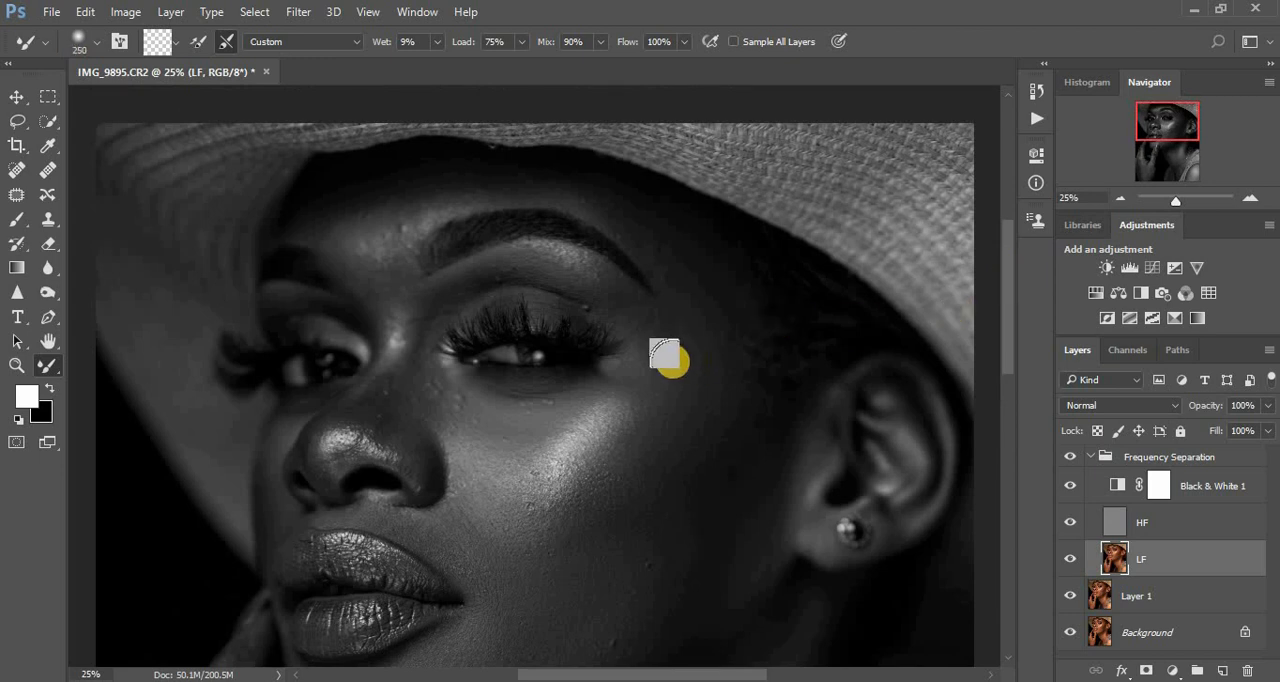
{"action": "key", "text": "bracketright"}
{"action": "left_click_drag", "start_coordinate": [677, 269], "coordinate": [647, 223]}
{"action": "mouse_move", "coordinate": [677, 268]}
{"action": "left_mouse_down"}
{"action": "mouse_move", "coordinate": [656, 236]}
{"action": "mouse_move", "coordinate": [706, 314]}
{"action": "mouse_move", "coordinate": [710, 299]}
{"action": "mouse_move", "coordinate": [704, 345]}
{"action": "mouse_move", "coordinate": [651, 347]}
{"action": "mouse_move", "coordinate": [693, 316]}
{"action": "mouse_move", "coordinate": [701, 268]}
{"action": "mouse_move", "coordinate": [622, 211]}
{"action": "mouse_move", "coordinate": [686, 255]}
{"action": "mouse_move", "coordinate": [675, 265]}
{"action": "mouse_move", "coordinate": [654, 248]}
{"action": "mouse_move", "coordinate": [686, 297]}
{"action": "mouse_move", "coordinate": [608, 204]}
{"action": "mouse_move", "coordinate": [567, 194]}
{"action": "mouse_move", "coordinate": [609, 203]}
{"action": "mouse_move", "coordinate": [543, 186]}
{"action": "mouse_move", "coordinate": [611, 213]}
{"action": "mouse_move", "coordinate": [600, 205]}
{"action": "mouse_move", "coordinate": [641, 246]}
{"action": "left_mouse_up"}
{"action": "mouse_move", "coordinate": [512, 184]}
{"action": "left_mouse_down"}
{"action": "mouse_move", "coordinate": [414, 207]}
{"action": "mouse_move", "coordinate": [396, 248]}
{"action": "mouse_move", "coordinate": [356, 213]}
{"action": "mouse_move", "coordinate": [308, 220]}
{"action": "mouse_move", "coordinate": [343, 226]}
{"action": "mouse_move", "coordinate": [325, 225]}
{"action": "mouse_move", "coordinate": [428, 191]}
{"action": "mouse_move", "coordinate": [562, 181]}
{"action": "mouse_move", "coordinate": [541, 182]}
{"action": "mouse_move", "coordinate": [606, 197]}
{"action": "left_mouse_up"}
{"action": "mouse_move", "coordinate": [405, 202]}
{"action": "left_mouse_down"}
{"action": "mouse_move", "coordinate": [381, 270]}
{"action": "mouse_move", "coordinate": [367, 251]}
{"action": "mouse_move", "coordinate": [389, 261]}
{"action": "mouse_move", "coordinate": [407, 219]}
{"action": "mouse_move", "coordinate": [371, 207]}
{"action": "mouse_move", "coordinate": [420, 198]}
{"action": "mouse_move", "coordinate": [304, 227]}
{"action": "mouse_move", "coordinate": [506, 178]}
{"action": "mouse_move", "coordinate": [580, 200]}
{"action": "left_mouse_up"}
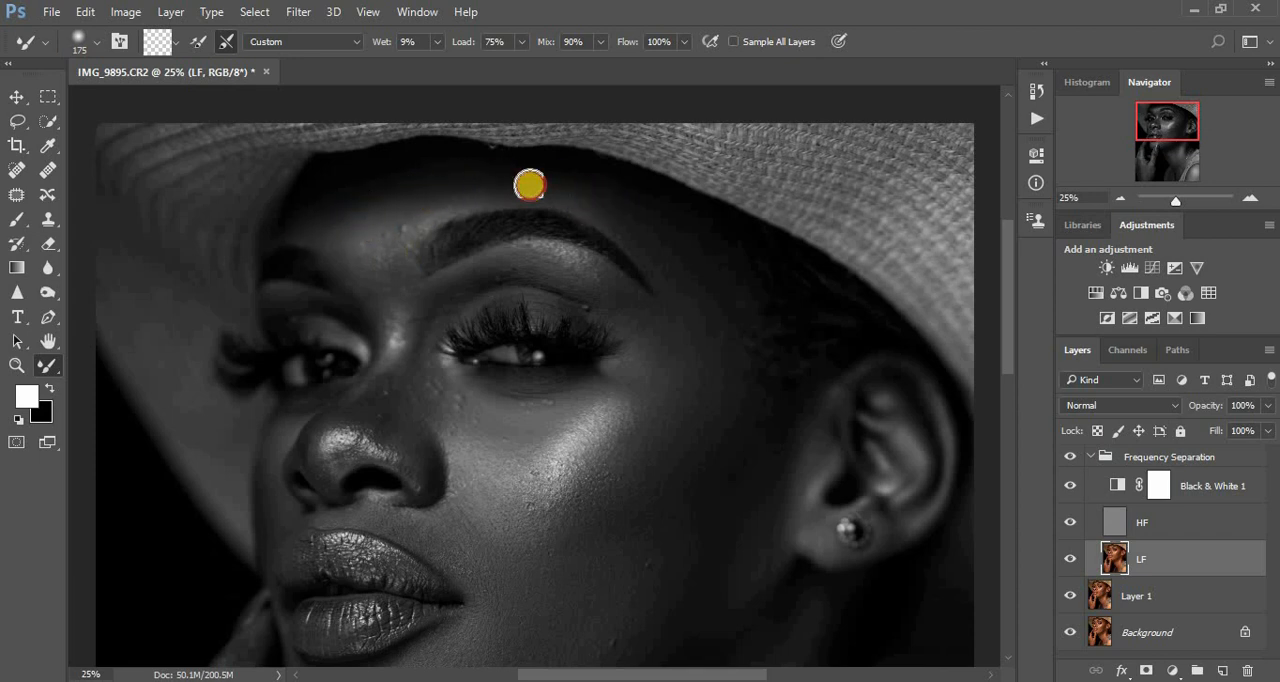
{"action": "mouse_move", "coordinate": [394, 268]}
{"action": "left_mouse_down"}
{"action": "mouse_move", "coordinate": [350, 264]}
{"action": "mouse_move", "coordinate": [399, 289]}
{"action": "mouse_move", "coordinate": [397, 233]}
{"action": "mouse_move", "coordinate": [392, 247]}
{"action": "mouse_move", "coordinate": [418, 216]}
{"action": "mouse_move", "coordinate": [474, 200]}
{"action": "mouse_move", "coordinate": [362, 230]}
{"action": "mouse_move", "coordinate": [304, 227]}
{"action": "mouse_move", "coordinate": [458, 184]}
{"action": "left_mouse_up"}
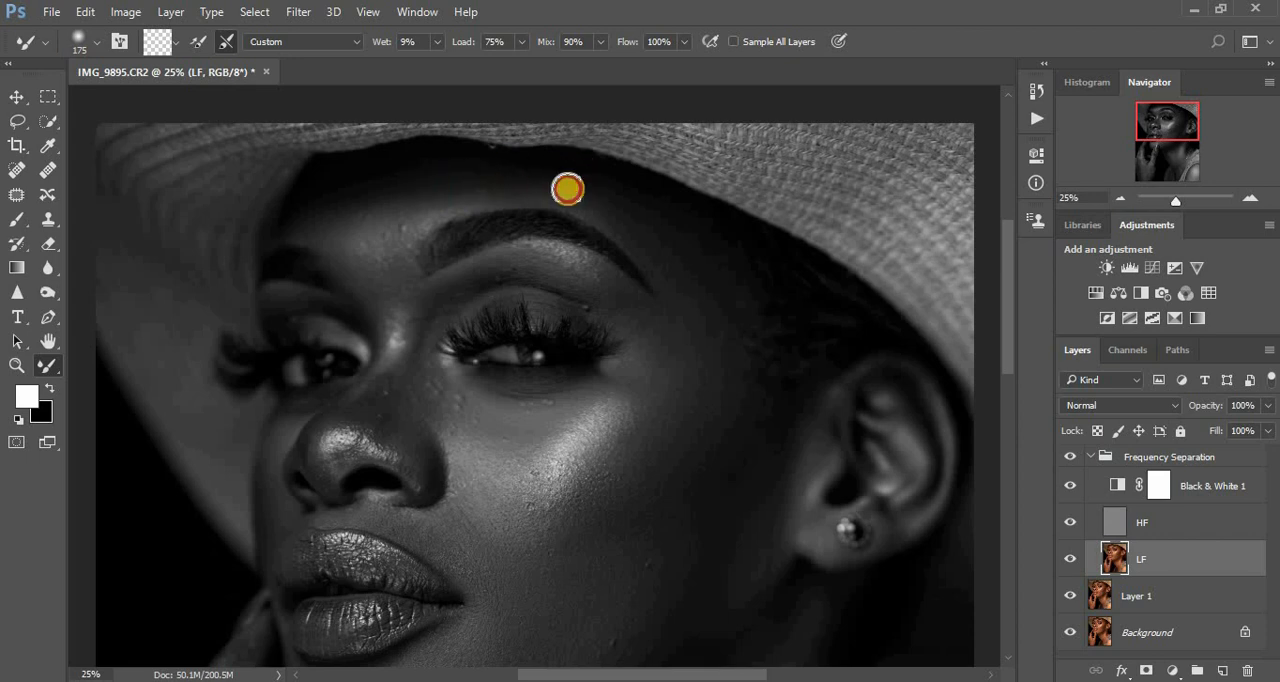
{"action": "mouse_move", "coordinate": [696, 270]}
{"action": "left_mouse_down"}
{"action": "mouse_move", "coordinate": [655, 268]}
{"action": "mouse_move", "coordinate": [680, 293]}
{"action": "mouse_move", "coordinate": [680, 271]}
{"action": "mouse_move", "coordinate": [631, 231]}
{"action": "mouse_move", "coordinate": [667, 275]}
{"action": "mouse_move", "coordinate": [727, 266]}
{"action": "mouse_move", "coordinate": [737, 315]}
{"action": "mouse_move", "coordinate": [734, 290]}
{"action": "mouse_move", "coordinate": [725, 340]}
{"action": "mouse_move", "coordinate": [696, 321]}
{"action": "mouse_move", "coordinate": [717, 307]}
{"action": "mouse_move", "coordinate": [691, 372]}
{"action": "mouse_move", "coordinate": [640, 394]}
{"action": "left_mouse_up"}
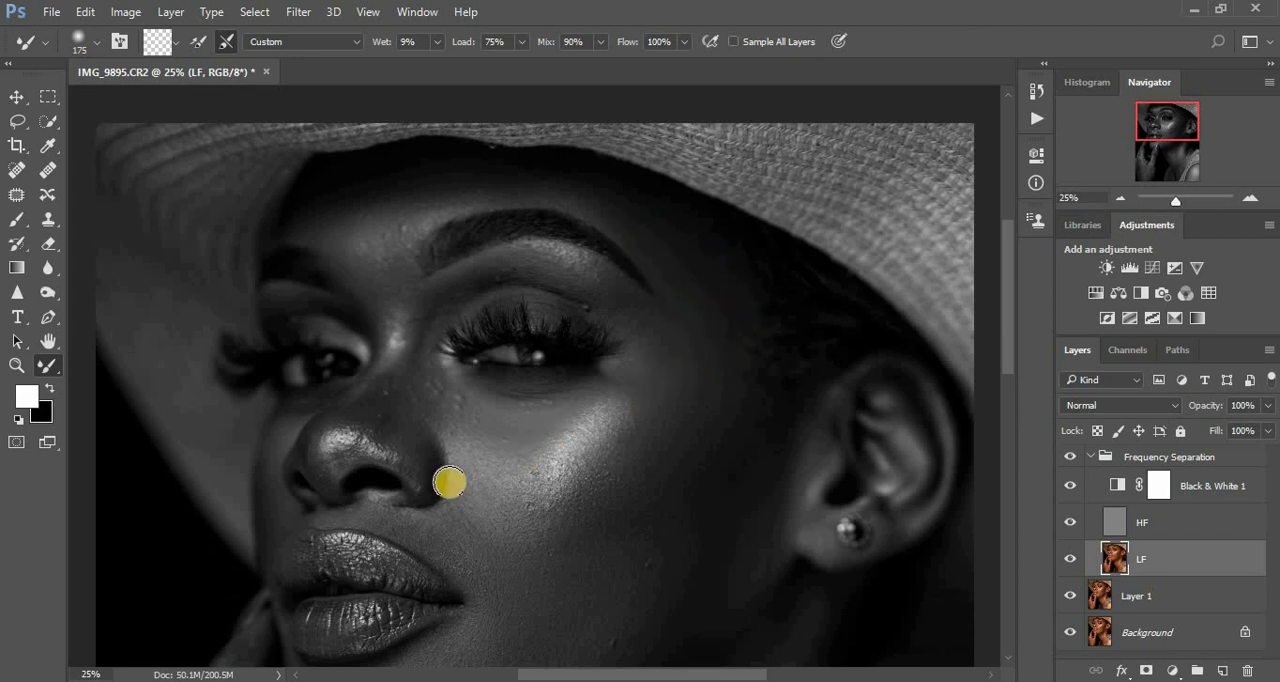
- Smooth the under-eye area, the cheek beside the nose and the fold toward the mouth corner with the 175 px Mixer Brush
{"action": "mouse_move", "coordinate": [519, 445]}
{"action": "left_mouse_down"}
{"action": "mouse_move", "coordinate": [551, 423]}
{"action": "mouse_move", "coordinate": [515, 426]}
{"action": "mouse_move", "coordinate": [576, 394]}
{"action": "mouse_move", "coordinate": [454, 402]}
{"action": "mouse_move", "coordinate": [495, 404]}
{"action": "left_mouse_up"}
{"action": "left_click_drag", "start_coordinate": [622, 373], "coordinate": [597, 379]}
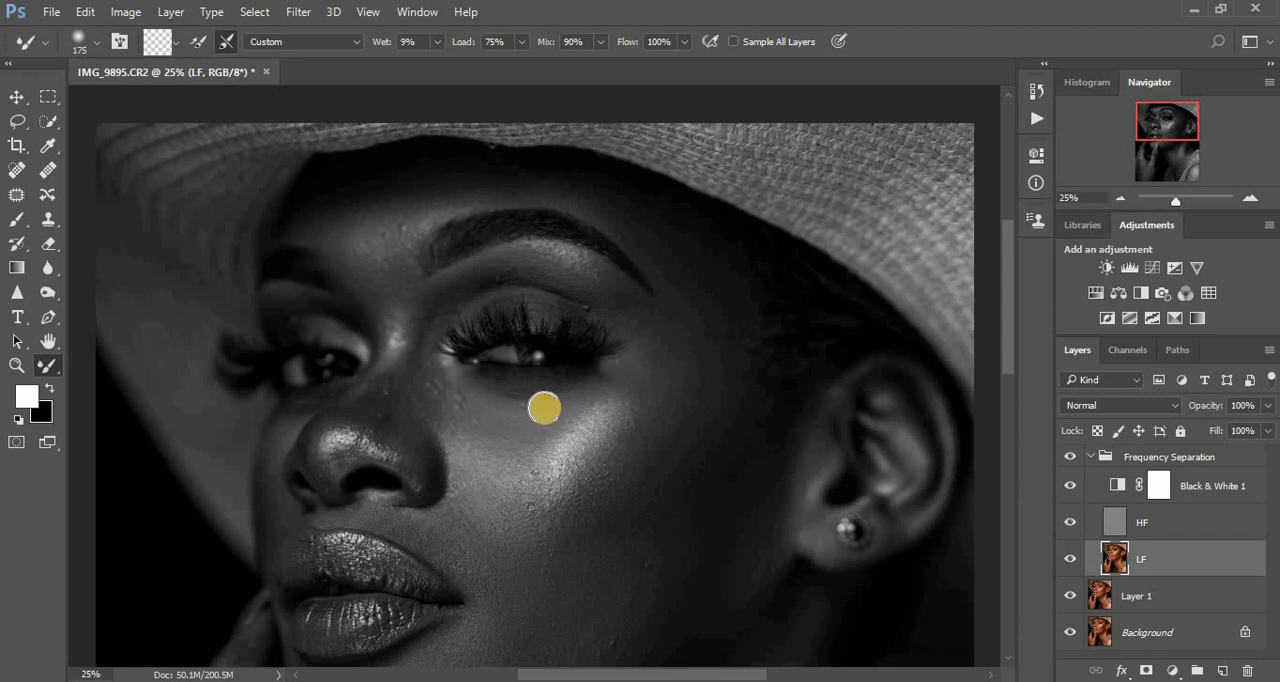
{"action": "mouse_move", "coordinate": [507, 474]}
{"action": "left_mouse_down"}
{"action": "mouse_move", "coordinate": [497, 448]}
{"action": "mouse_move", "coordinate": [466, 447]}
{"action": "left_mouse_up"}
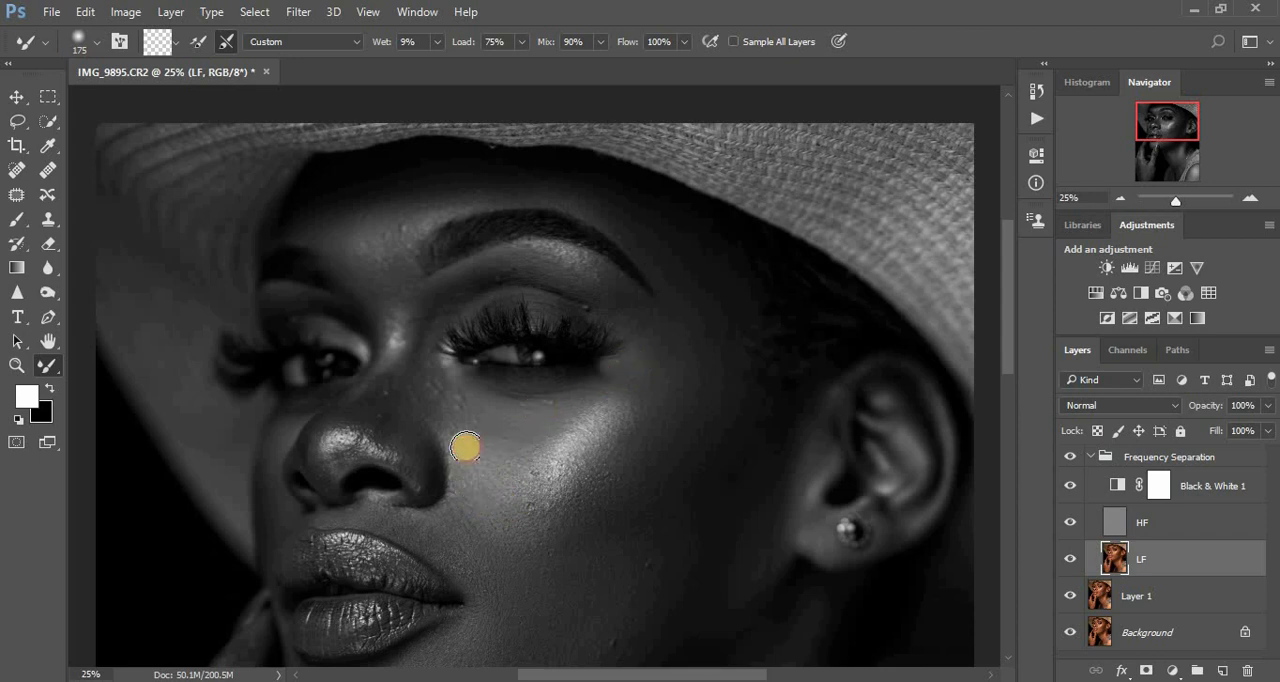
{"action": "mouse_move", "coordinate": [432, 527]}
{"action": "left_mouse_down"}
{"action": "mouse_move", "coordinate": [415, 530]}
{"action": "mouse_move", "coordinate": [455, 532]}
{"action": "left_mouse_up"}
{"action": "left_click_drag", "start_coordinate": [457, 480], "coordinate": [458, 502]}
{"action": "left_click_drag", "start_coordinate": [461, 520], "coordinate": [478, 561]}
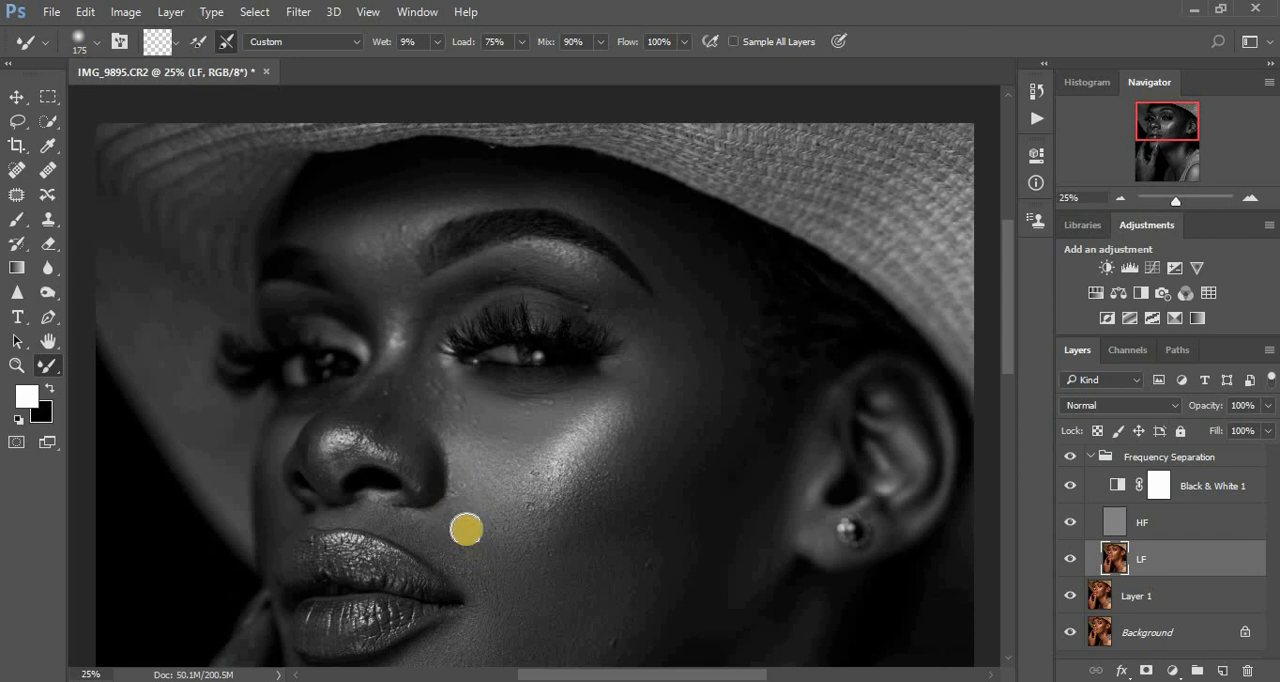
{"action": "left_click_drag", "start_coordinate": [474, 476], "coordinate": [477, 469]}
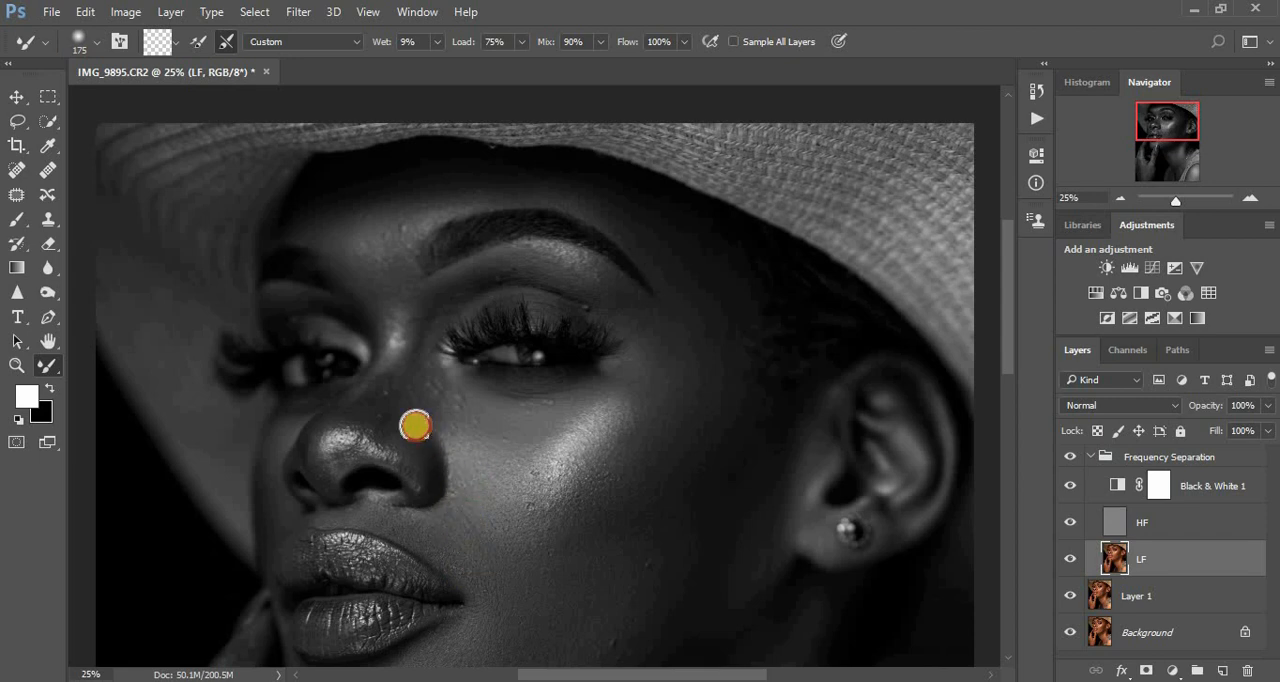
- Hide the Black & White 1 layer and compare the whole portrait with and without the Frequency Separation group
{"action": "scroll", "coordinate": [600, 476], "scroll_direction": "down", "scroll_amount": 2}
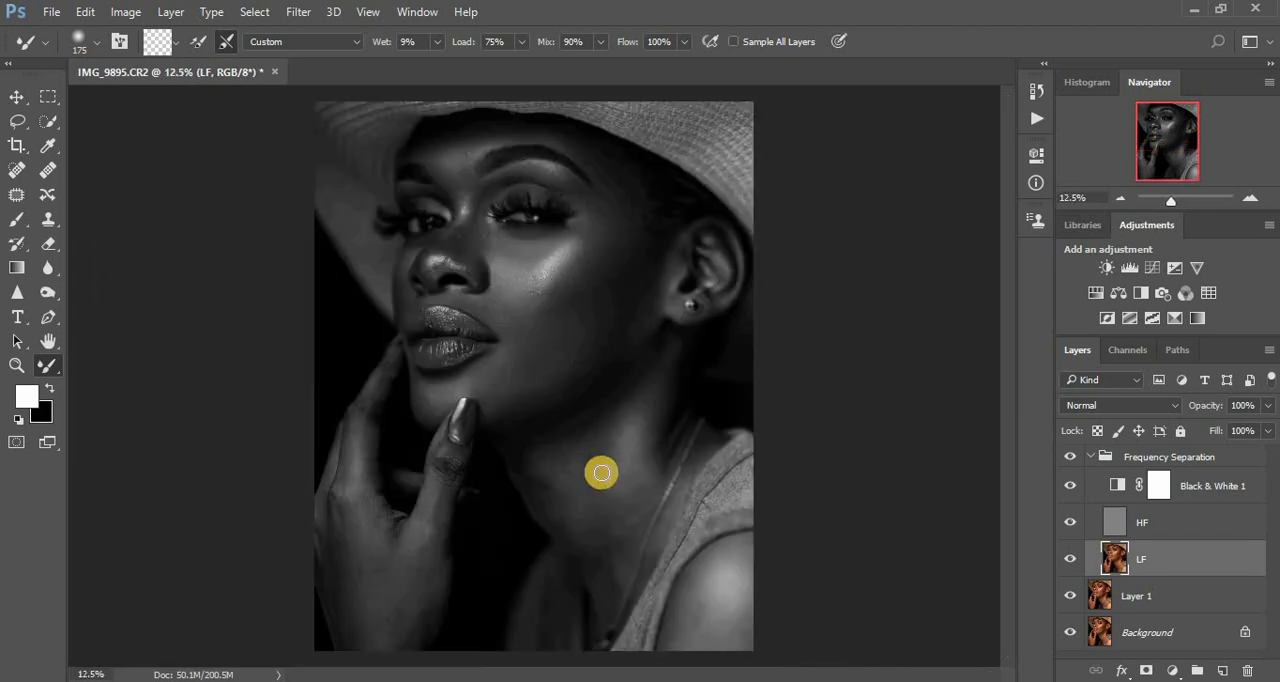
{"action": "left_click", "coordinate": [1071, 485]}
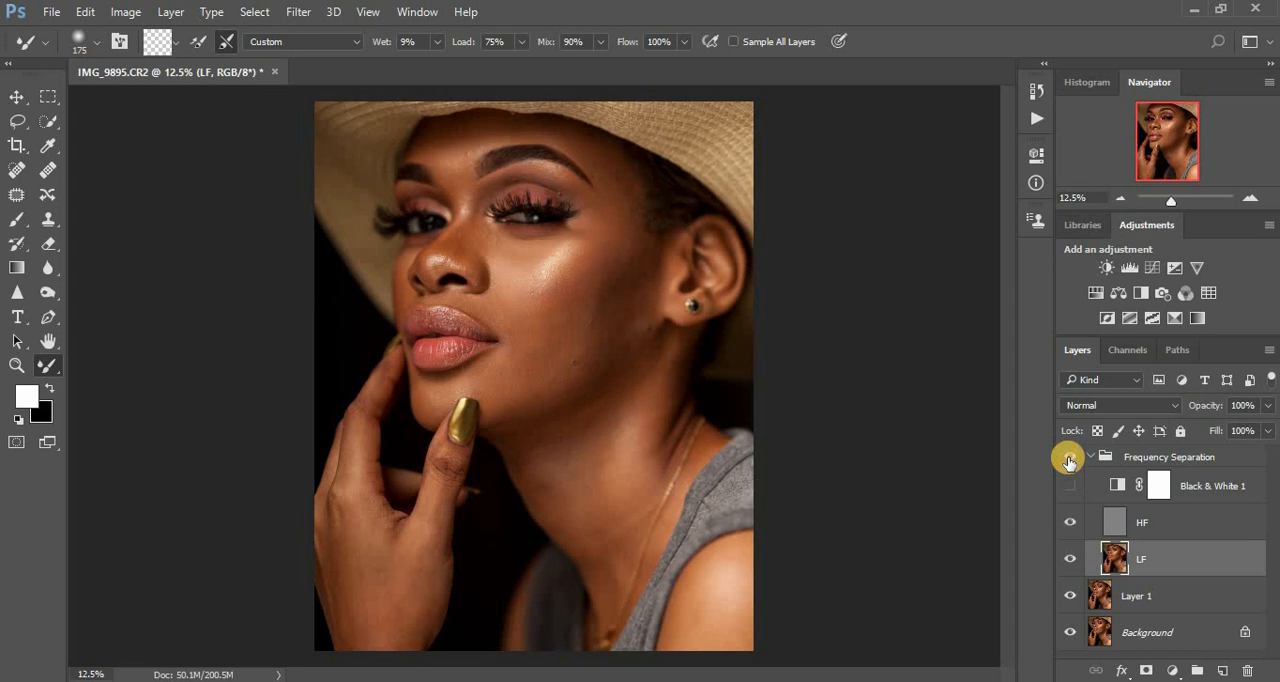
{"action": "left_click", "coordinate": [1068, 458]}
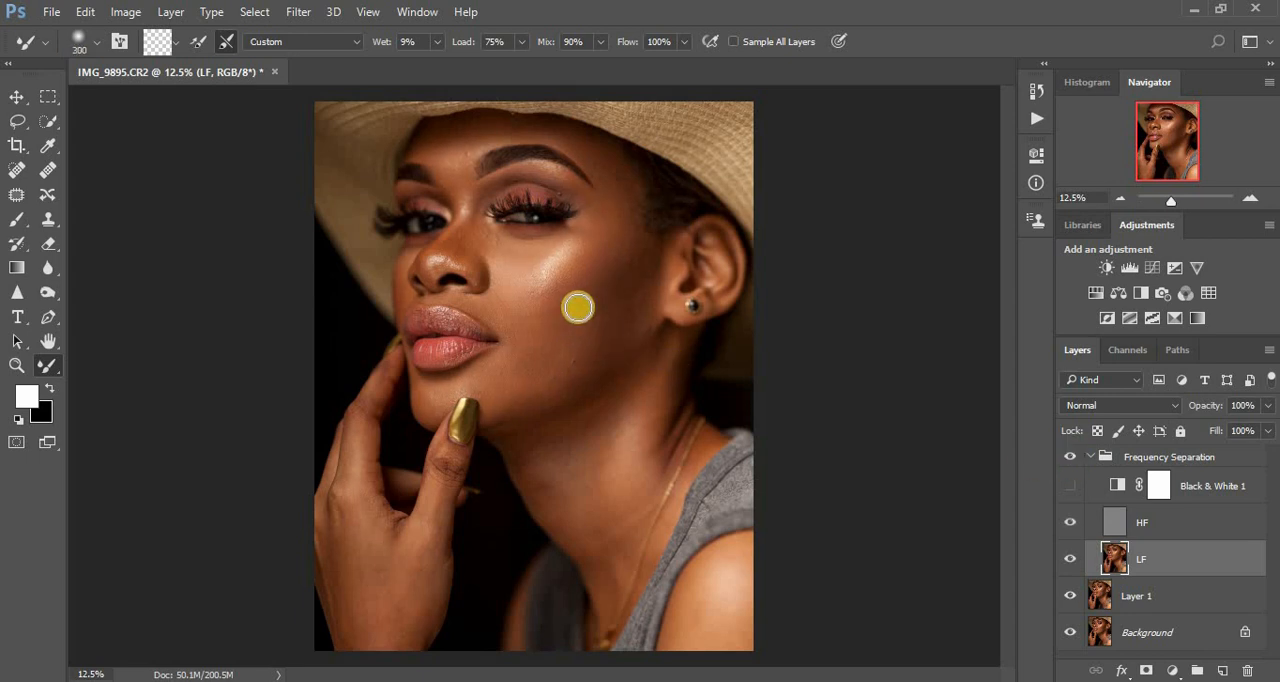
- Blend the color transitions below the cheekbone highlight and across the cheek and jawline with a 300 px Mixer Brush
{"action": "left_click_drag", "start_coordinate": [559, 306], "coordinate": [557, 308]}
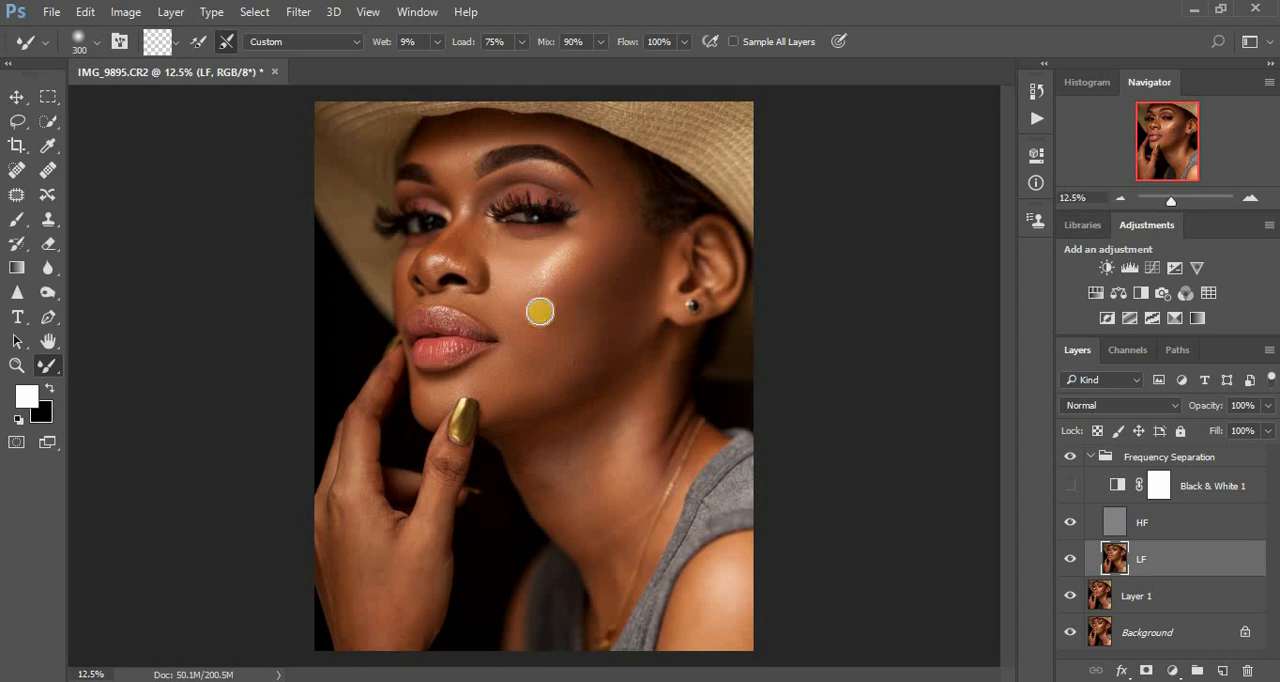
{"action": "left_click", "coordinate": [545, 314]}
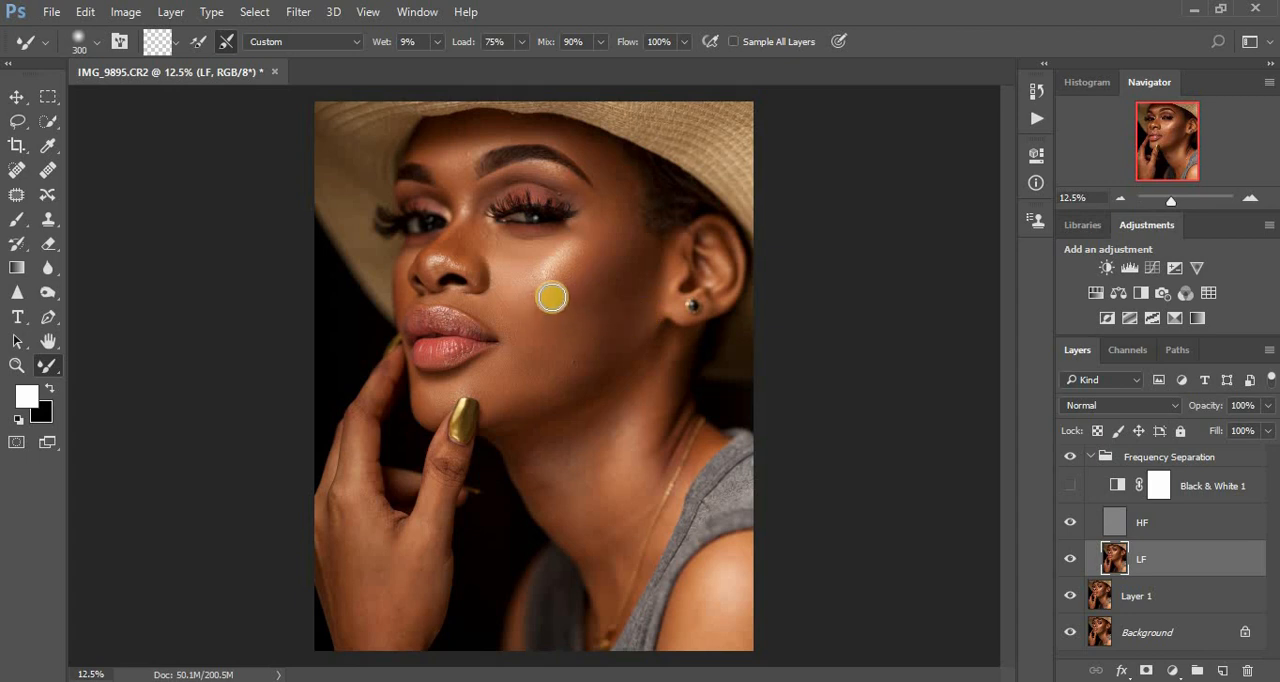
{"action": "mouse_move", "coordinate": [551, 295]}
{"action": "left_mouse_down"}
{"action": "mouse_move", "coordinate": [603, 274]}
{"action": "mouse_move", "coordinate": [566, 289]}
{"action": "left_mouse_up"}
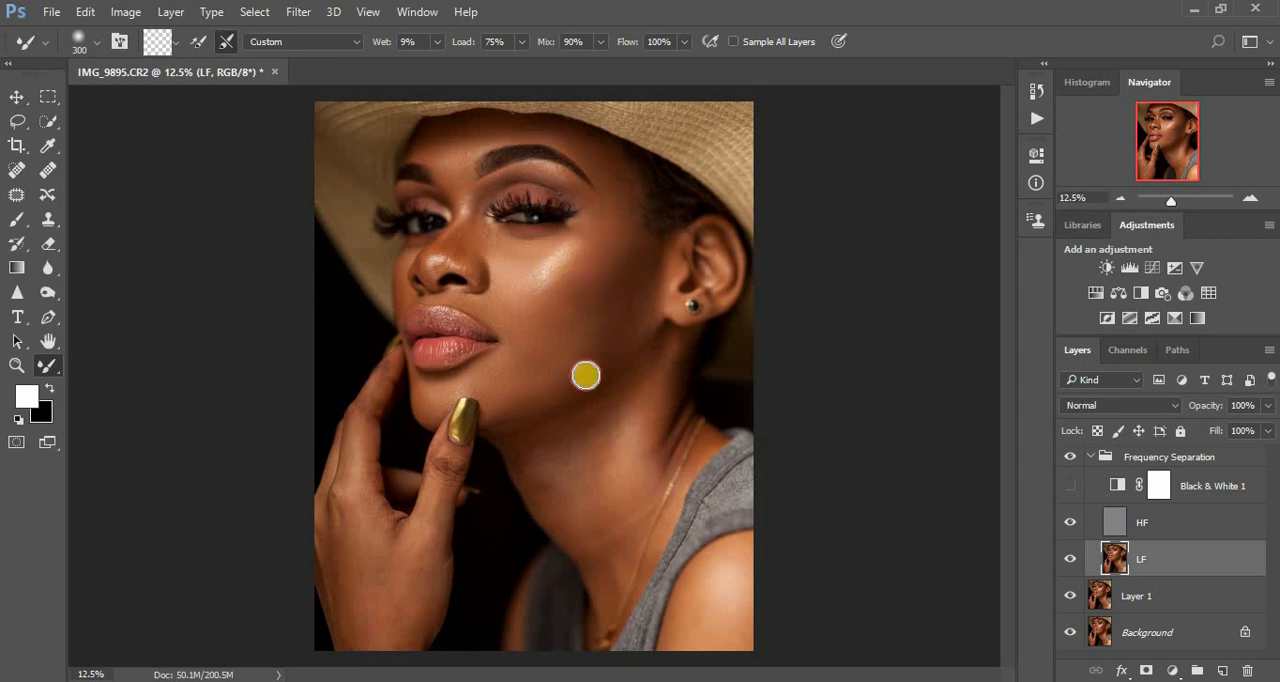
{"action": "left_click_drag", "start_coordinate": [575, 372], "coordinate": [622, 309]}
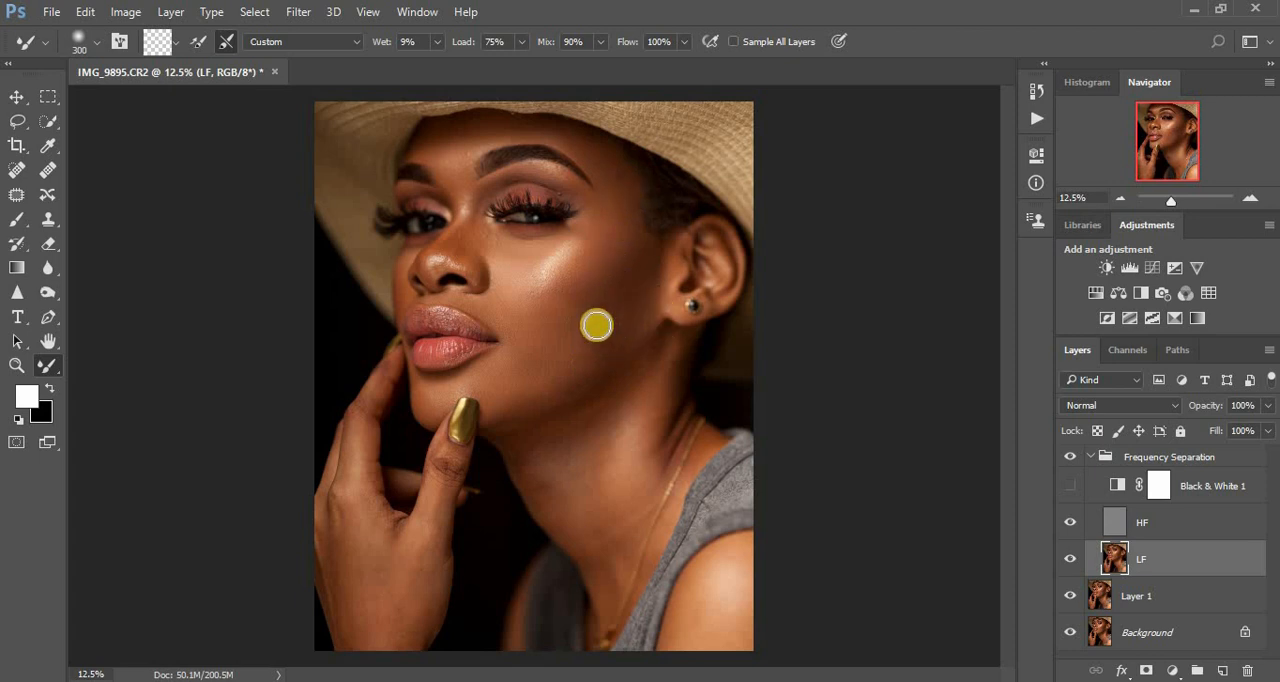
{"action": "mouse_move", "coordinate": [587, 317]}
{"action": "left_mouse_down"}
{"action": "mouse_move", "coordinate": [566, 309]}
{"action": "mouse_move", "coordinate": [583, 316]}
{"action": "left_mouse_up"}
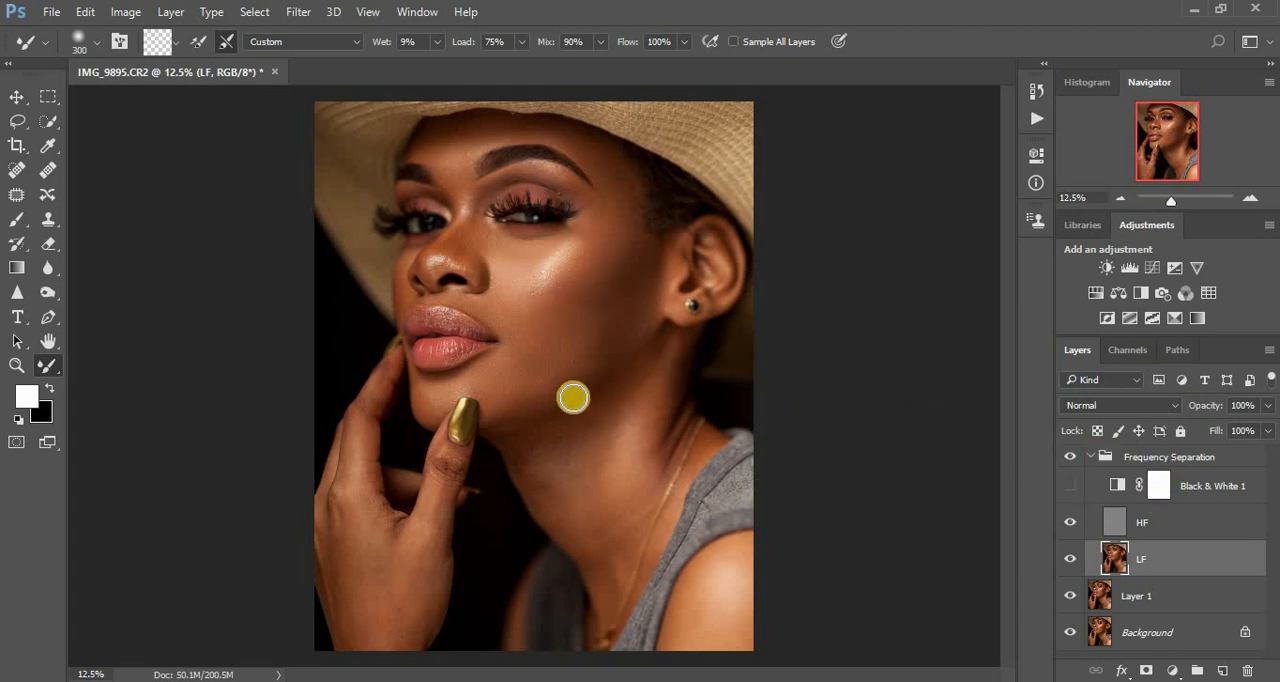
{"action": "left_click_drag", "start_coordinate": [549, 381], "coordinate": [540, 384]}
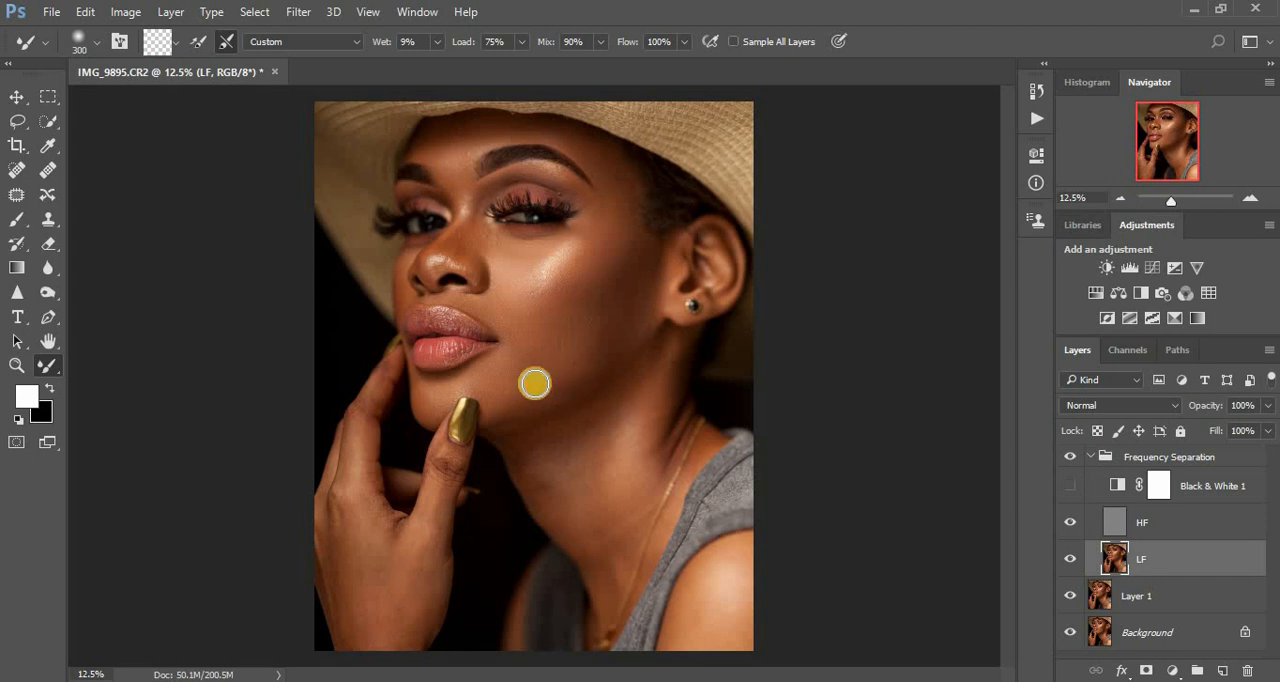
- Show the Black & White 1 layer again and soften the outer cheek in front of the earlobe with the 300 px Mixer Brush
{"action": "left_click", "coordinate": [1070, 486]}
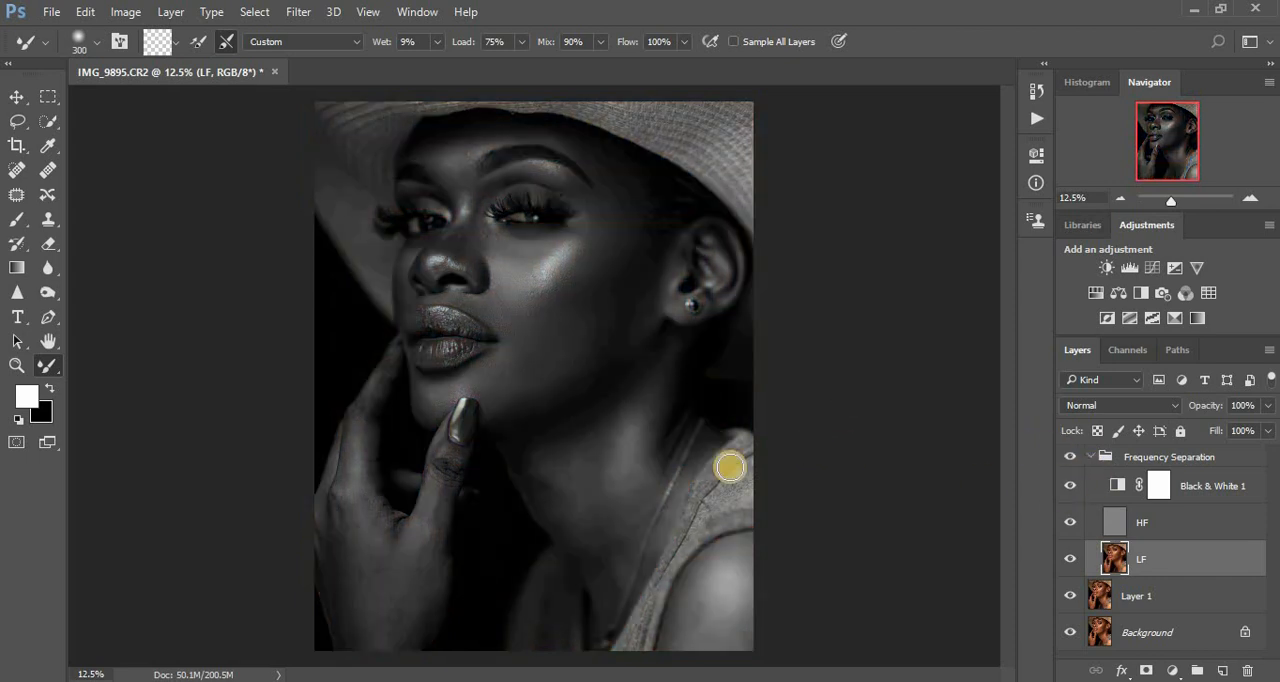
{"action": "key", "text": "ctrl+plus"}
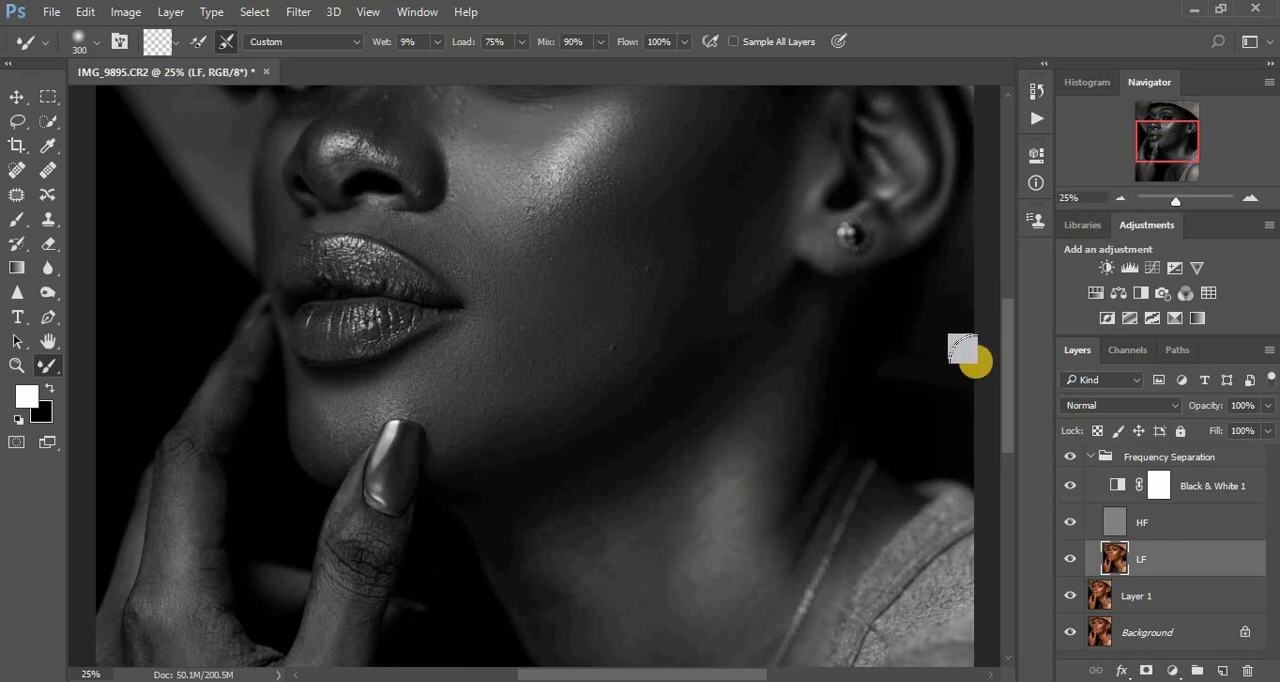
{"action": "mouse_move", "coordinate": [756, 251]}
{"action": "left_mouse_down"}
{"action": "mouse_move", "coordinate": [733, 297]}
{"action": "mouse_move", "coordinate": [706, 300]}
{"action": "left_mouse_up"}
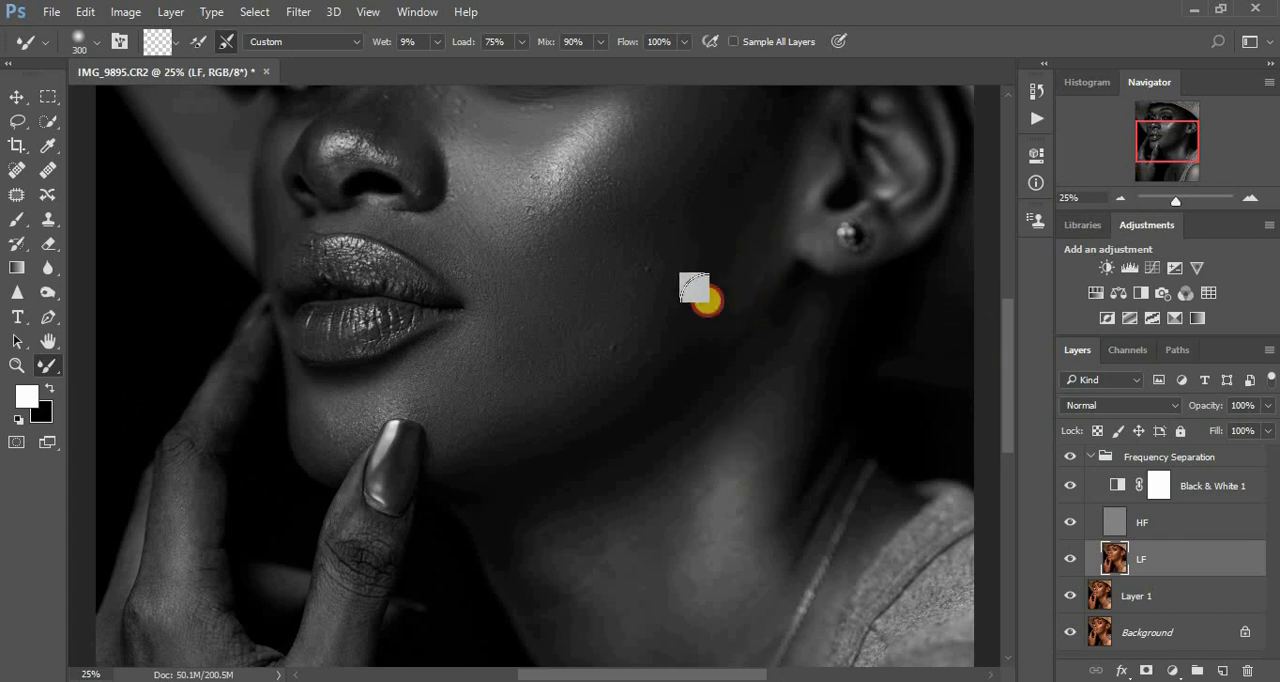
{"action": "mouse_move", "coordinate": [716, 216]}
{"action": "left_mouse_down"}
{"action": "mouse_move", "coordinate": [697, 286]}
{"action": "mouse_move", "coordinate": [745, 236]}
{"action": "left_mouse_up"}
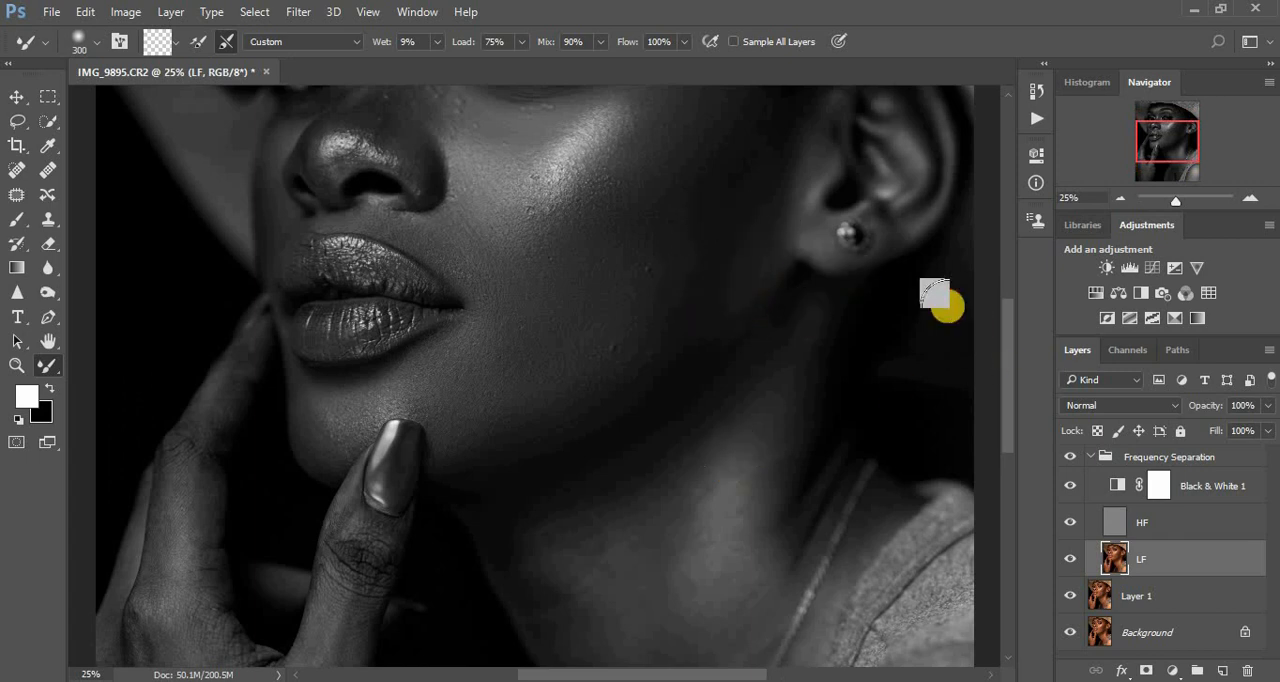
- Refine the tones on the nose bridge, tip, sides and nostril with the Mixer Brush at 175, 100 and 125 px
{"action": "left_click_drag", "start_coordinate": [1007, 323], "coordinate": [1007, 308]}
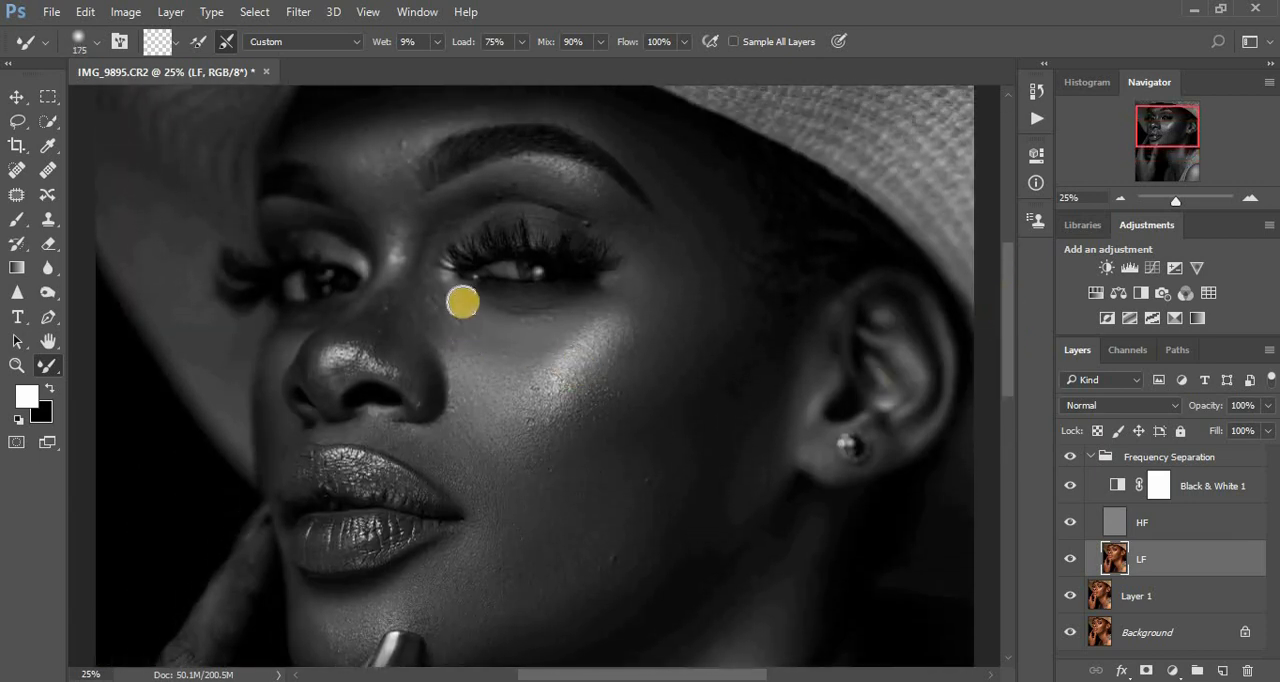
{"action": "mouse_move", "coordinate": [411, 248]}
{"action": "left_mouse_down"}
{"action": "mouse_move", "coordinate": [368, 337]}
{"action": "mouse_move", "coordinate": [424, 385]}
{"action": "left_mouse_up"}
{"action": "mouse_move", "coordinate": [425, 387]}
{"action": "left_mouse_down"}
{"action": "mouse_move", "coordinate": [419, 267]}
{"action": "mouse_move", "coordinate": [421, 310]}
{"action": "mouse_move", "coordinate": [423, 293]}
{"action": "mouse_move", "coordinate": [352, 348]}
{"action": "left_mouse_up"}
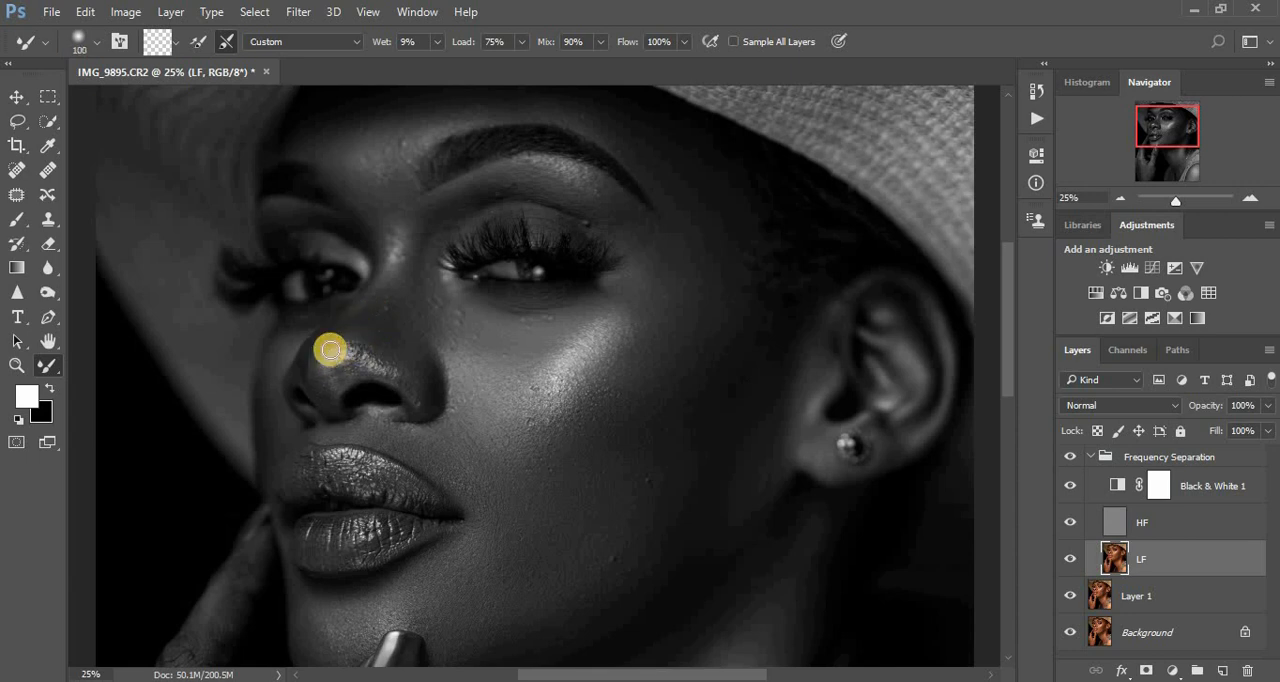
{"action": "mouse_move", "coordinate": [304, 389]}
{"action": "left_mouse_down"}
{"action": "mouse_move", "coordinate": [360, 367]}
{"action": "mouse_move", "coordinate": [347, 373]}
{"action": "mouse_move", "coordinate": [416, 397]}
{"action": "mouse_move", "coordinate": [431, 371]}
{"action": "left_mouse_up"}
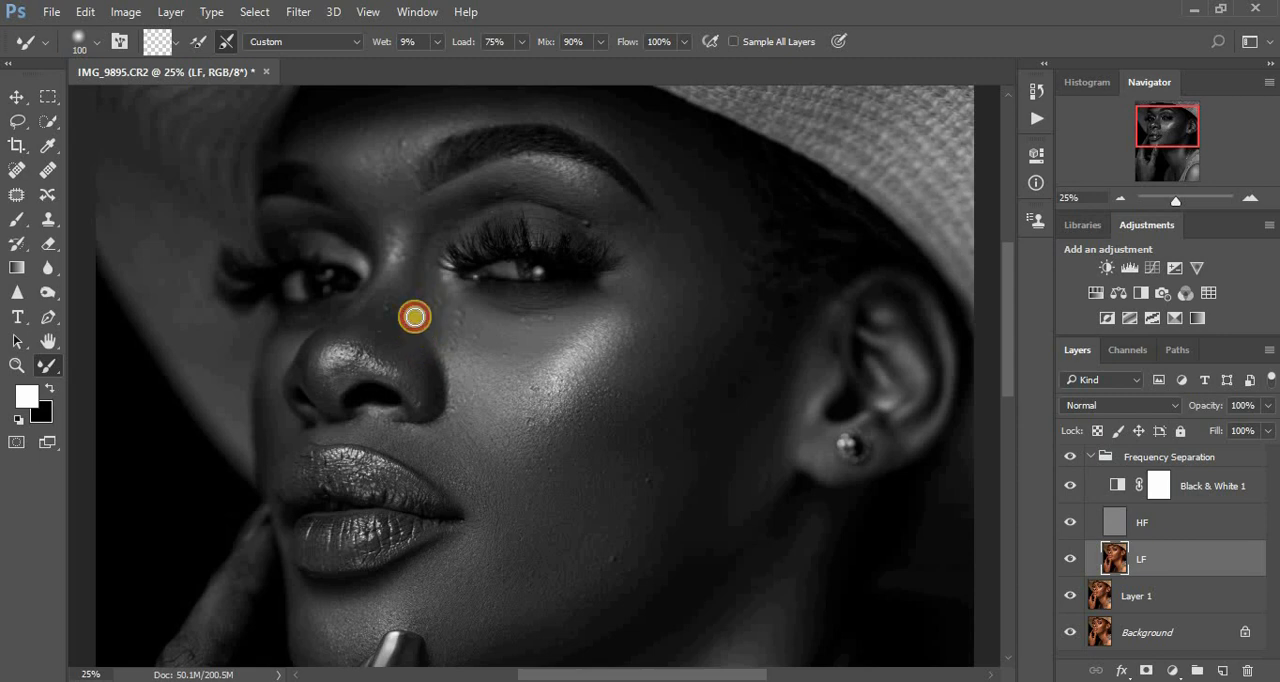
{"action": "mouse_move", "coordinate": [402, 306]}
{"action": "left_mouse_down"}
{"action": "mouse_move", "coordinate": [401, 289]}
{"action": "mouse_move", "coordinate": [390, 295]}
{"action": "left_mouse_up"}
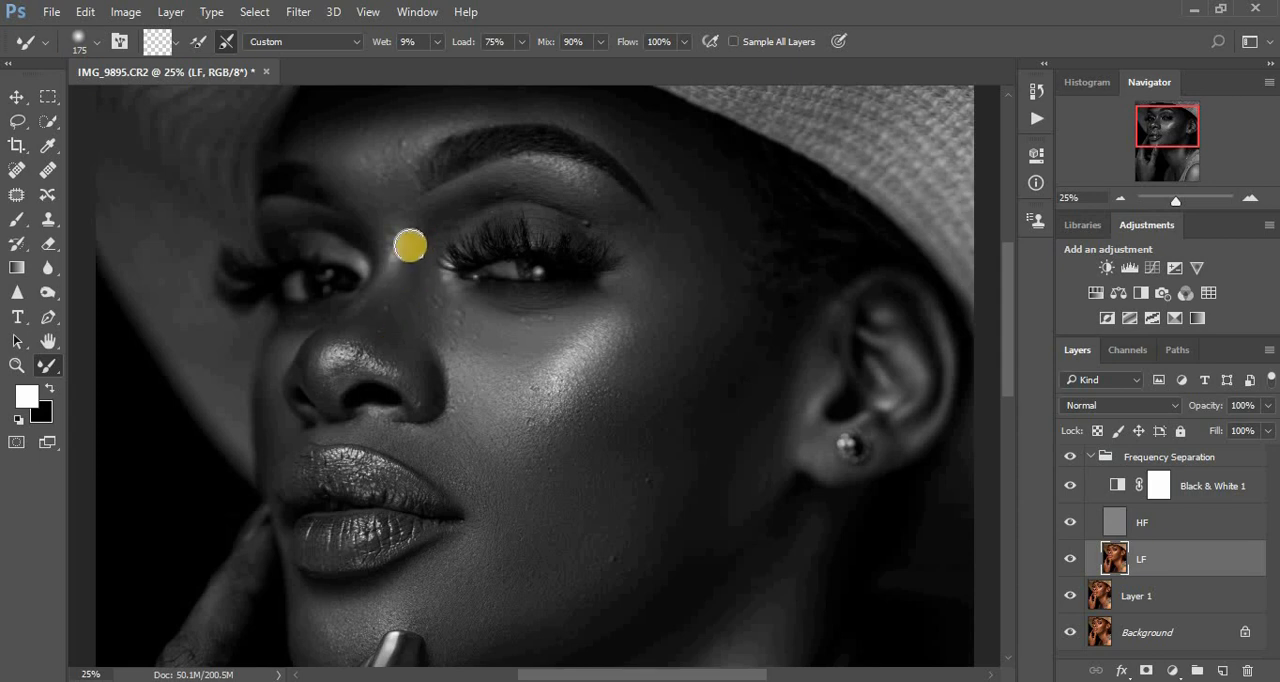
{"action": "mouse_move", "coordinate": [408, 249]}
{"action": "left_mouse_down"}
{"action": "mouse_move", "coordinate": [358, 196]}
{"action": "mouse_move", "coordinate": [343, 214]}
{"action": "mouse_move", "coordinate": [284, 218]}
{"action": "mouse_move", "coordinate": [366, 211]}
{"action": "left_mouse_up"}
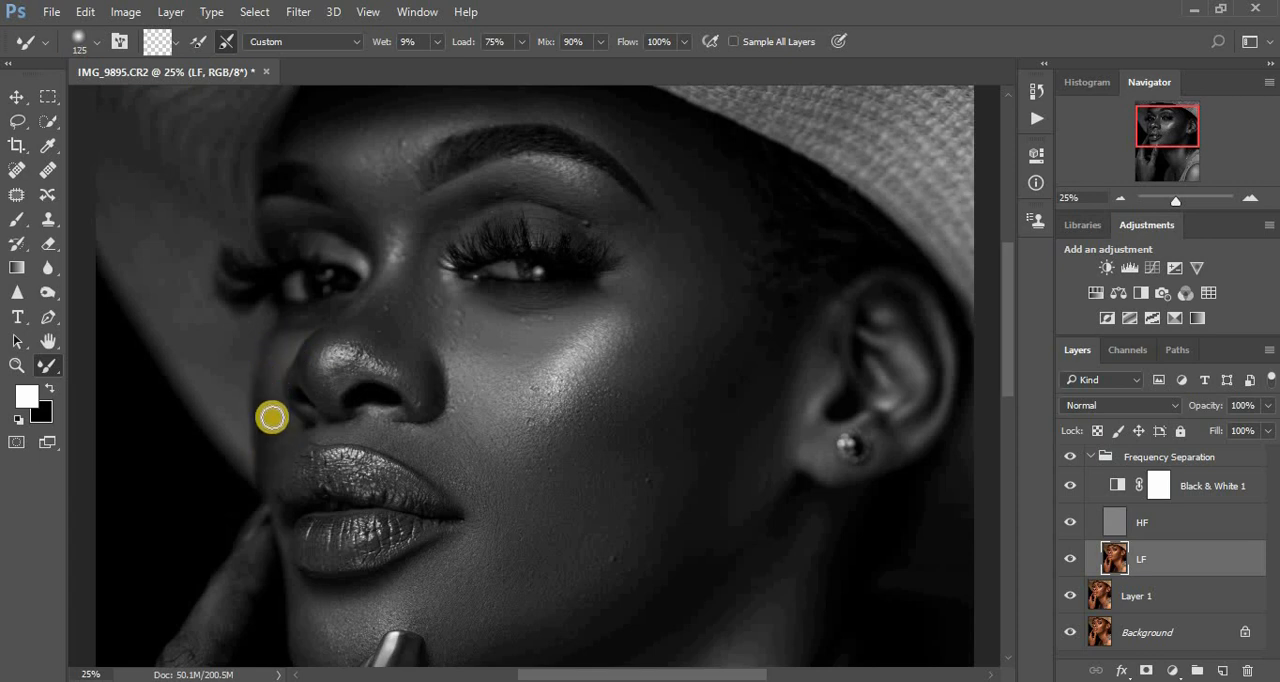
{"action": "left_click_drag", "start_coordinate": [312, 400], "coordinate": [328, 391]}
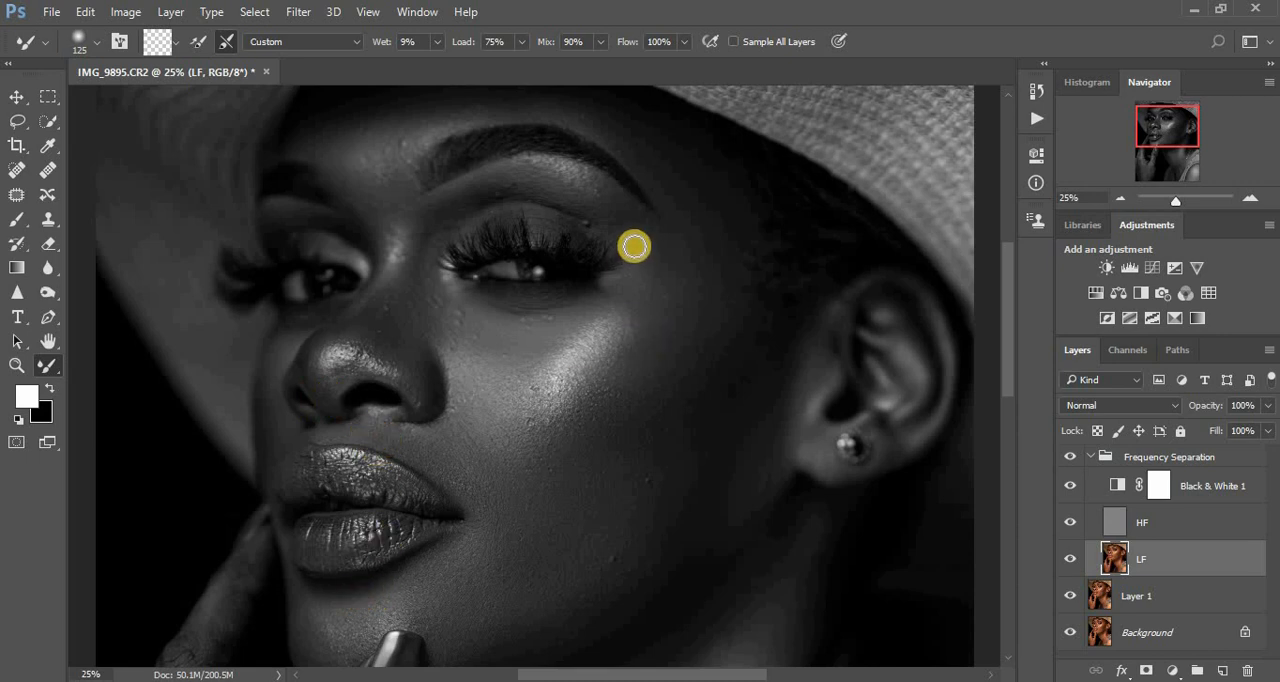
- Smooth the upper eyelid, the temple, the area between the eyebrows and the top of the nose with the 125 px Mixer Brush
{"action": "mouse_move", "coordinate": [606, 209]}
{"action": "left_mouse_down"}
{"action": "mouse_move", "coordinate": [566, 200]}
{"action": "mouse_move", "coordinate": [608, 214]}
{"action": "mouse_move", "coordinate": [551, 174]}
{"action": "mouse_move", "coordinate": [457, 209]}
{"action": "mouse_move", "coordinate": [419, 257]}
{"action": "mouse_move", "coordinate": [414, 243]}
{"action": "left_mouse_up"}
{"action": "mouse_move", "coordinate": [667, 248]}
{"action": "left_mouse_down"}
{"action": "mouse_move", "coordinate": [703, 235]}
{"action": "mouse_move", "coordinate": [707, 268]}
{"action": "mouse_move", "coordinate": [676, 288]}
{"action": "mouse_move", "coordinate": [632, 290]}
{"action": "mouse_move", "coordinate": [635, 261]}
{"action": "mouse_move", "coordinate": [637, 281]}
{"action": "mouse_move", "coordinate": [683, 287]}
{"action": "mouse_move", "coordinate": [616, 293]}
{"action": "mouse_move", "coordinate": [716, 242]}
{"action": "mouse_move", "coordinate": [732, 249]}
{"action": "mouse_move", "coordinate": [733, 214]}
{"action": "left_mouse_up"}
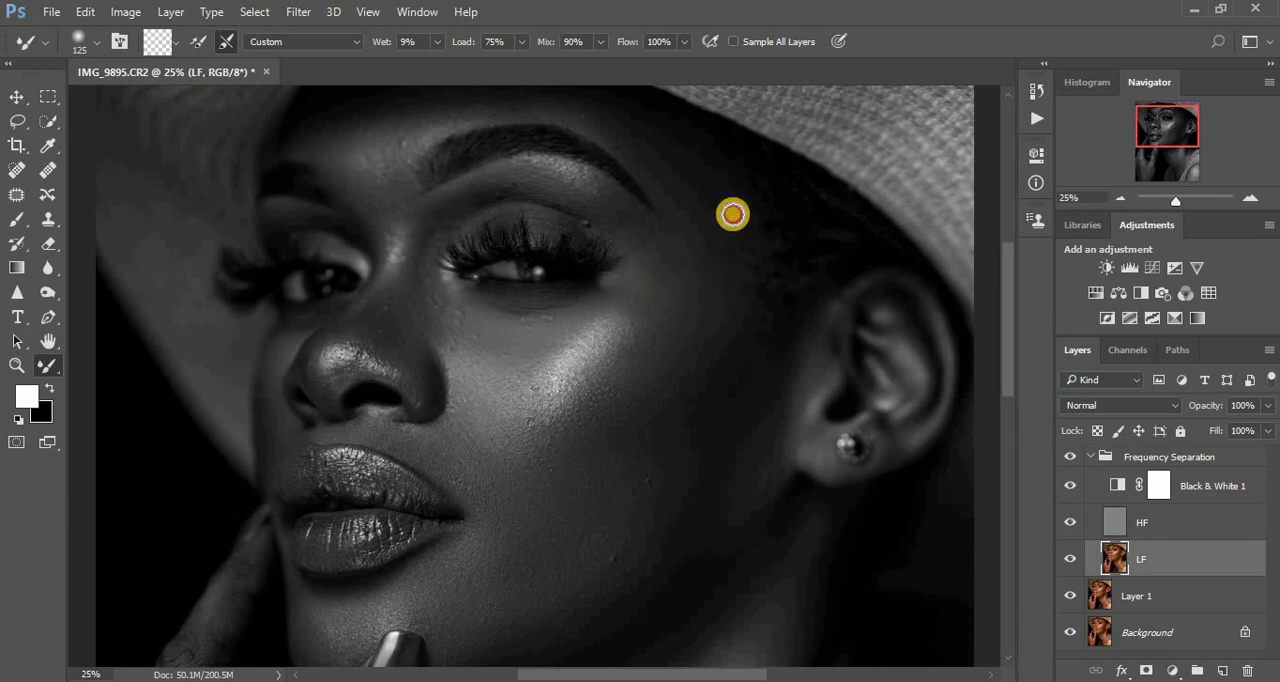
{"action": "mouse_move", "coordinate": [389, 183]}
{"action": "left_mouse_down"}
{"action": "mouse_move", "coordinate": [357, 176]}
{"action": "mouse_move", "coordinate": [410, 146]}
{"action": "mouse_move", "coordinate": [359, 167]}
{"action": "mouse_move", "coordinate": [318, 150]}
{"action": "left_mouse_up"}
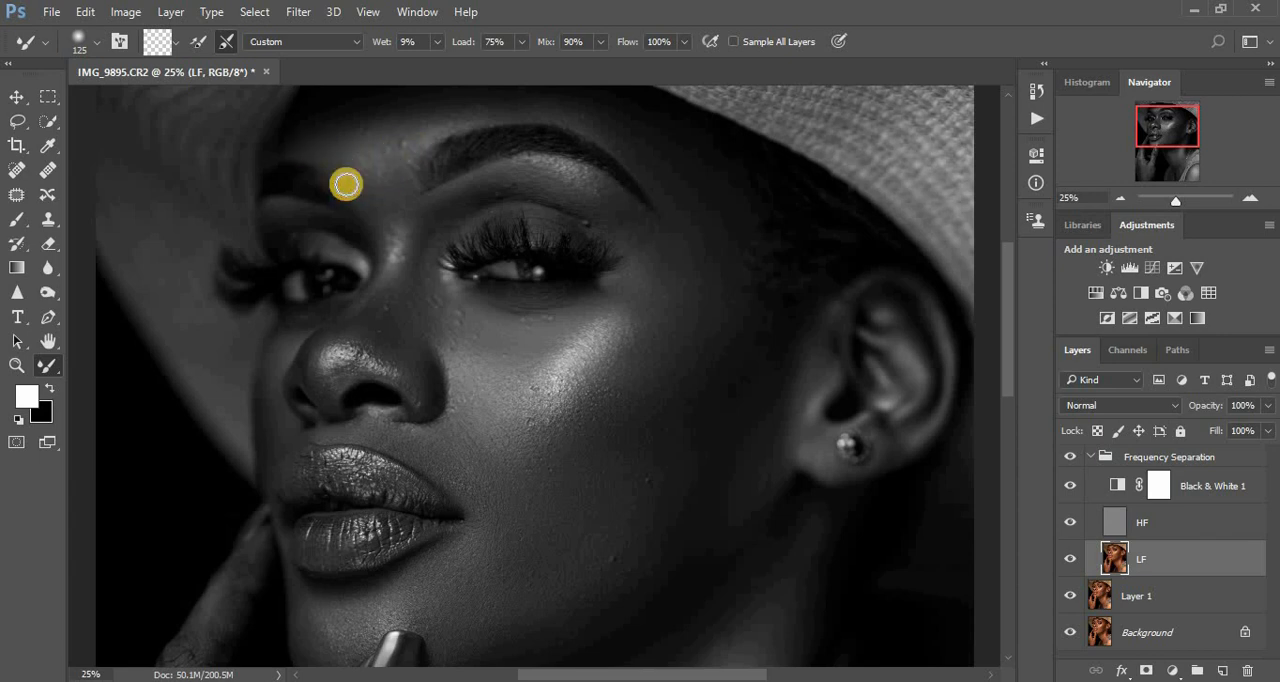
{"action": "left_click_drag", "start_coordinate": [380, 345], "coordinate": [362, 323]}
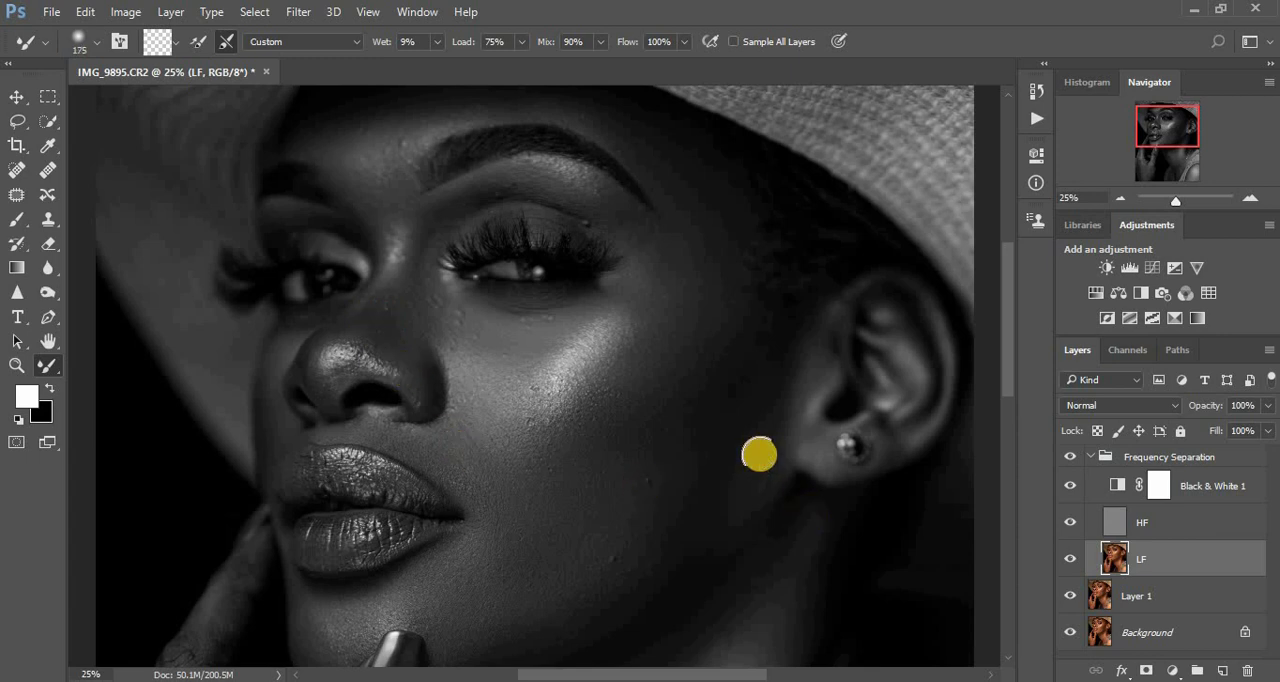
- Blend the tones across the lower cheek and jaw in front of the earlobe with a 200 px Mixer Brush
{"action": "key", "text": "]"}
{"action": "mouse_move", "coordinate": [721, 425]}
{"action": "left_mouse_down"}
{"action": "mouse_move", "coordinate": [749, 358]}
{"action": "mouse_move", "coordinate": [726, 444]}
{"action": "mouse_move", "coordinate": [673, 539]}
{"action": "mouse_move", "coordinate": [655, 494]}
{"action": "left_mouse_up"}
{"action": "mouse_move", "coordinate": [668, 446]}
{"action": "left_mouse_down"}
{"action": "mouse_move", "coordinate": [757, 347]}
{"action": "mouse_move", "coordinate": [750, 363]}
{"action": "mouse_move", "coordinate": [754, 350]}
{"action": "mouse_move", "coordinate": [772, 414]}
{"action": "mouse_move", "coordinate": [706, 518]}
{"action": "left_mouse_up"}
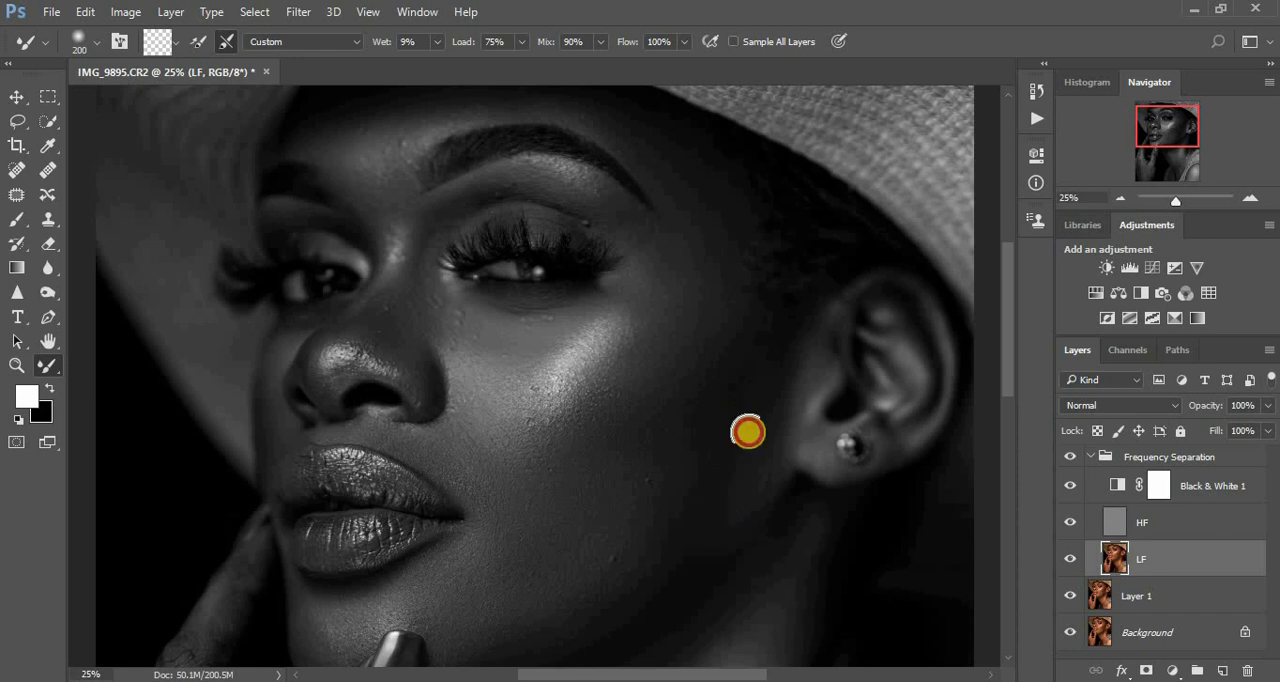
{"action": "mouse_move", "coordinate": [749, 432]}
{"action": "left_mouse_down"}
{"action": "mouse_move", "coordinate": [749, 407]}
{"action": "mouse_move", "coordinate": [761, 424]}
{"action": "mouse_move", "coordinate": [750, 505]}
{"action": "mouse_move", "coordinate": [775, 497]}
{"action": "left_mouse_up"}
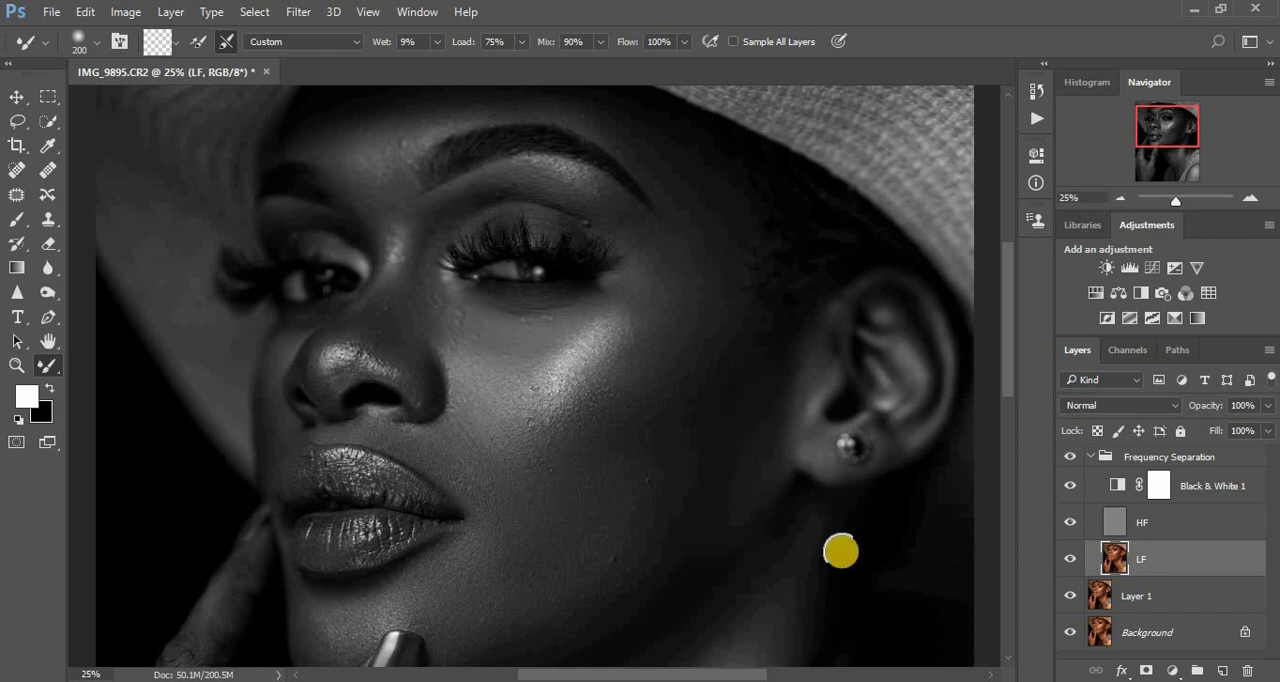
- Check the whole portrait in colour by hiding the Black & White 1 layer and showing it again
{"action": "scroll", "coordinate": [965, 455], "scroll_direction": "down", "scroll_amount": 5}
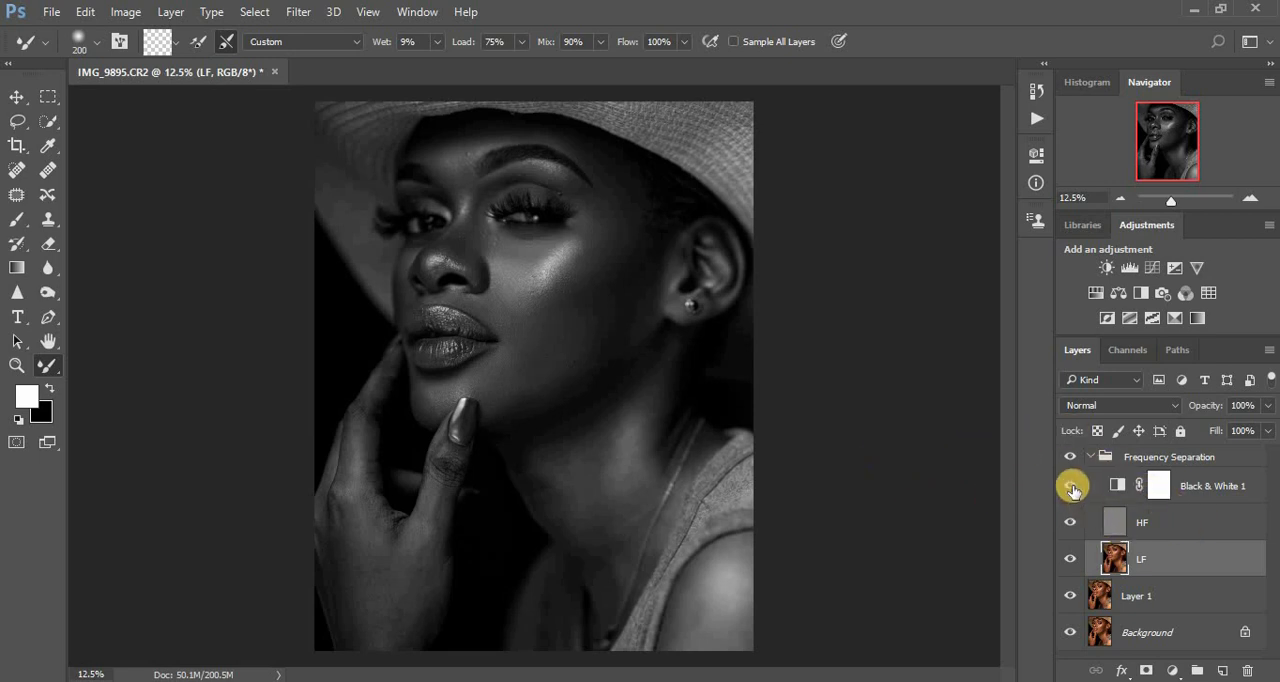
{"action": "left_click", "coordinate": [1070, 486]}
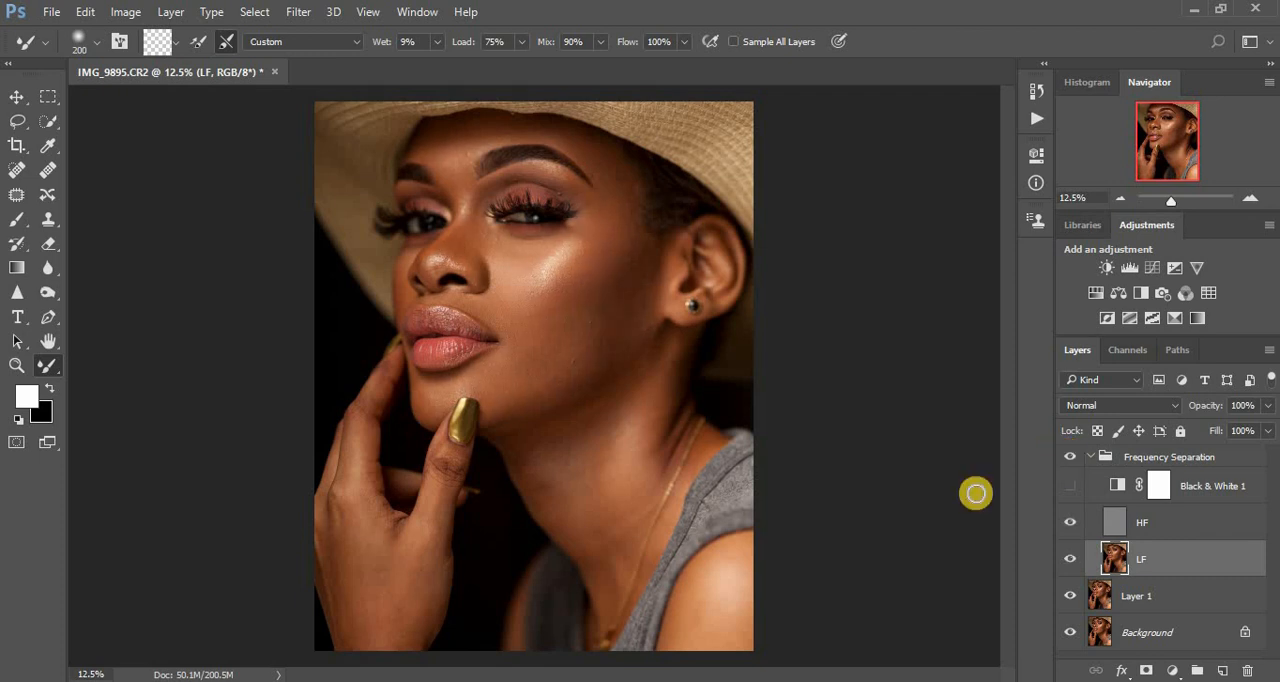
{"action": "left_click", "coordinate": [1069, 490]}
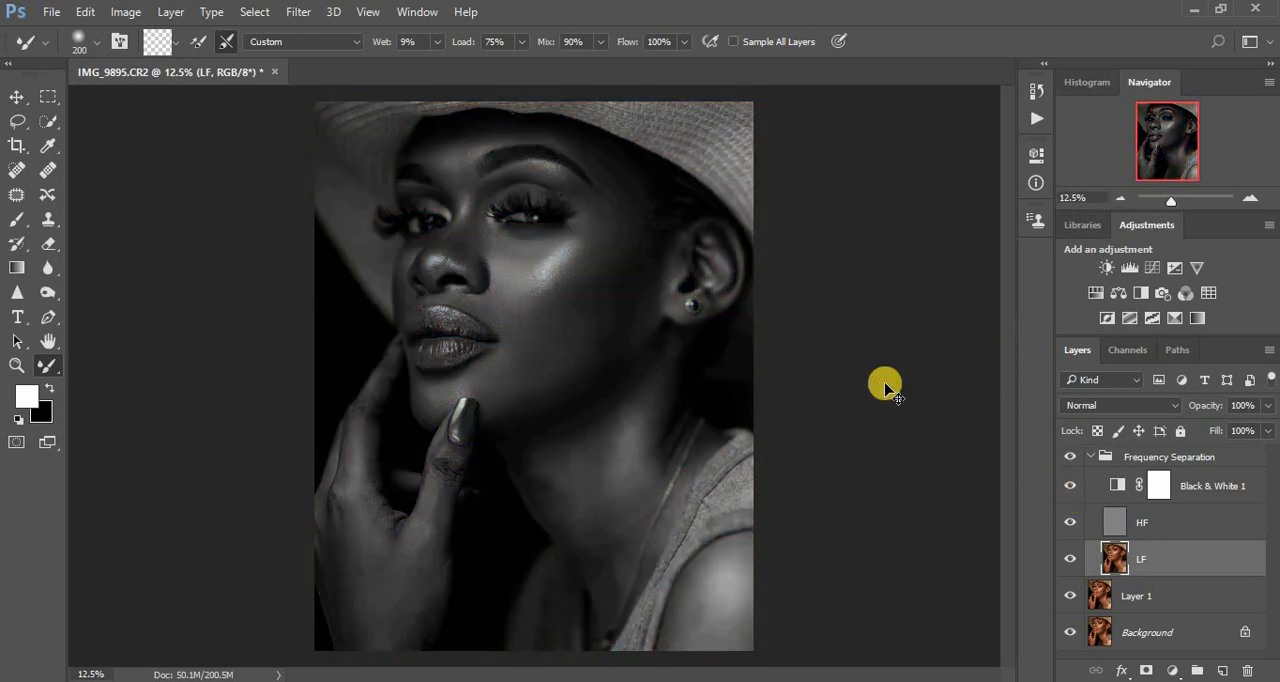
- Blend the front of the neck and the edge of the jawline with a 300 px Mixer Brush
{"action": "key", "text": "ctrl+plus"}
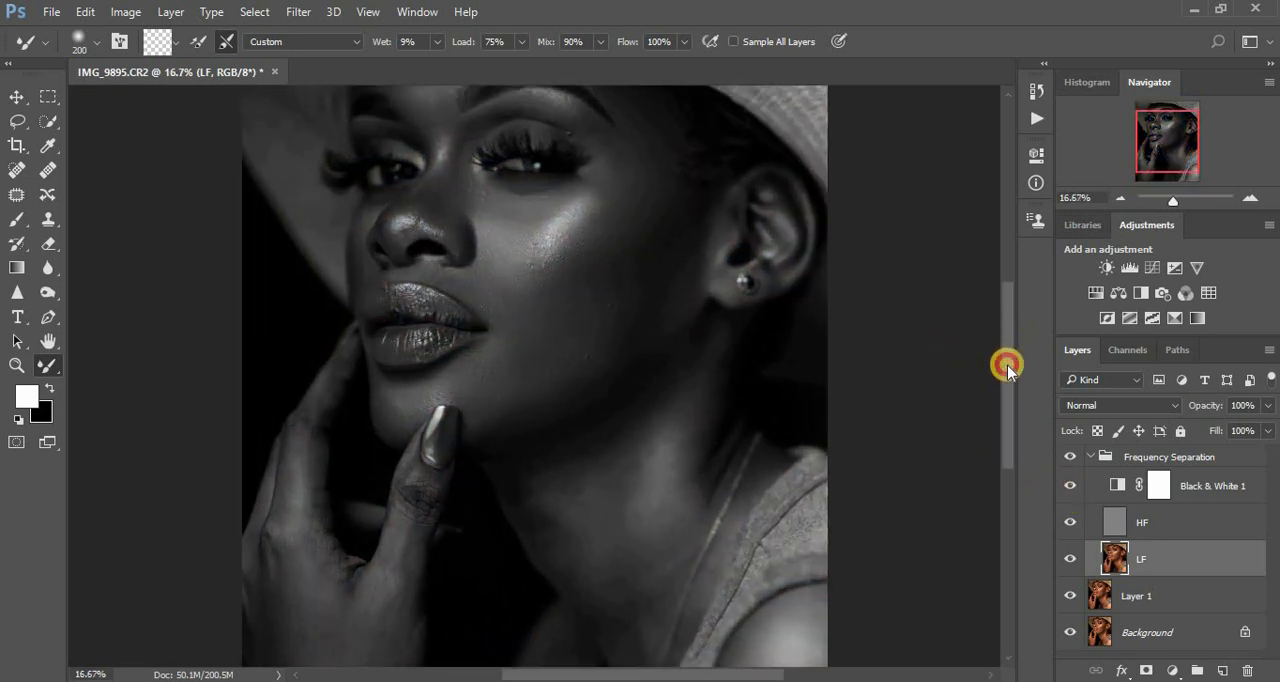
{"action": "left_click_drag", "start_coordinate": [1007, 367], "coordinate": [1007, 388]}
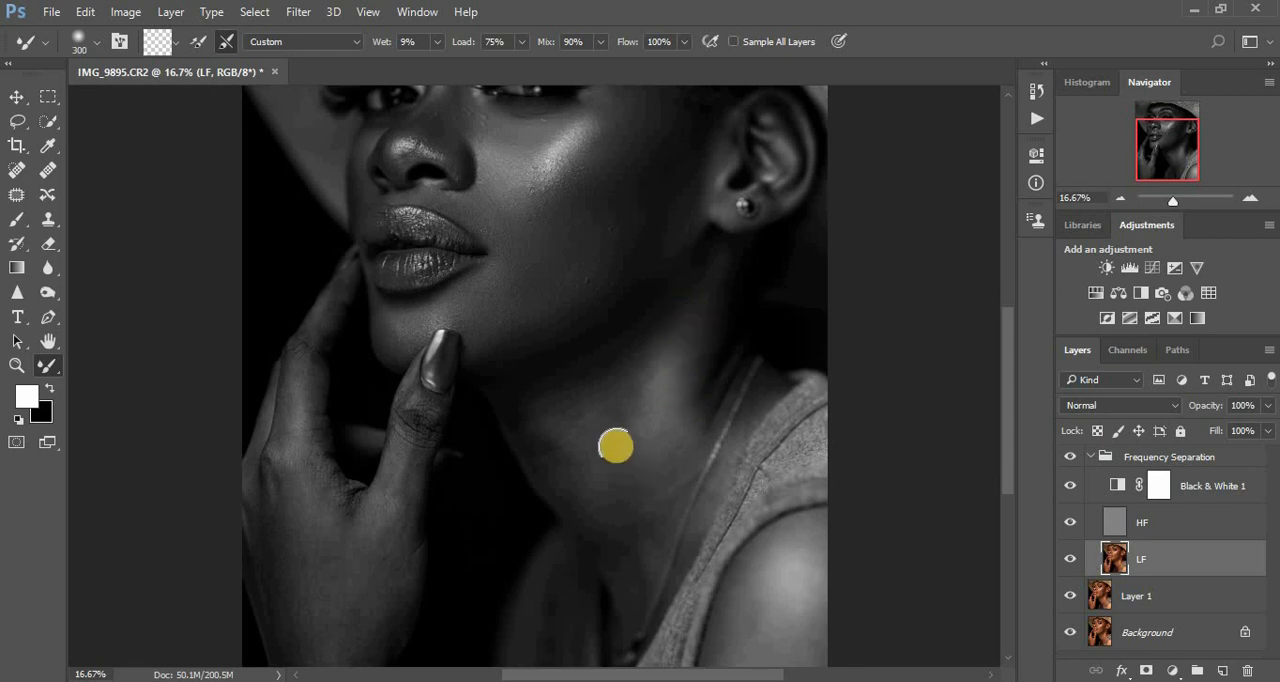
{"action": "mouse_move", "coordinate": [549, 418]}
{"action": "left_mouse_down"}
{"action": "mouse_move", "coordinate": [547, 467]}
{"action": "mouse_move", "coordinate": [524, 434]}
{"action": "mouse_move", "coordinate": [545, 465]}
{"action": "left_mouse_up"}
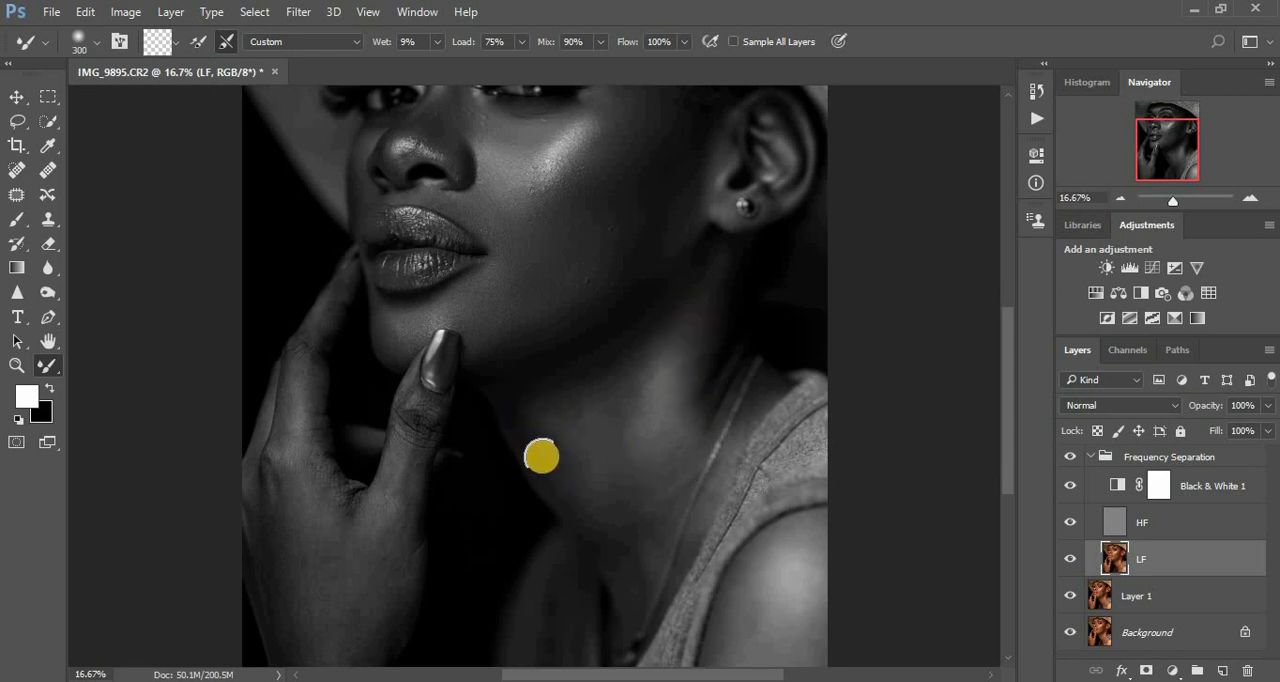
{"action": "mouse_move", "coordinate": [522, 388]}
{"action": "left_mouse_down"}
{"action": "mouse_move", "coordinate": [583, 360]}
{"action": "mouse_move", "coordinate": [563, 460]}
{"action": "mouse_move", "coordinate": [531, 403]}
{"action": "mouse_move", "coordinate": [595, 371]}
{"action": "mouse_move", "coordinate": [557, 361]}
{"action": "mouse_move", "coordinate": [631, 339]}
{"action": "left_mouse_up"}
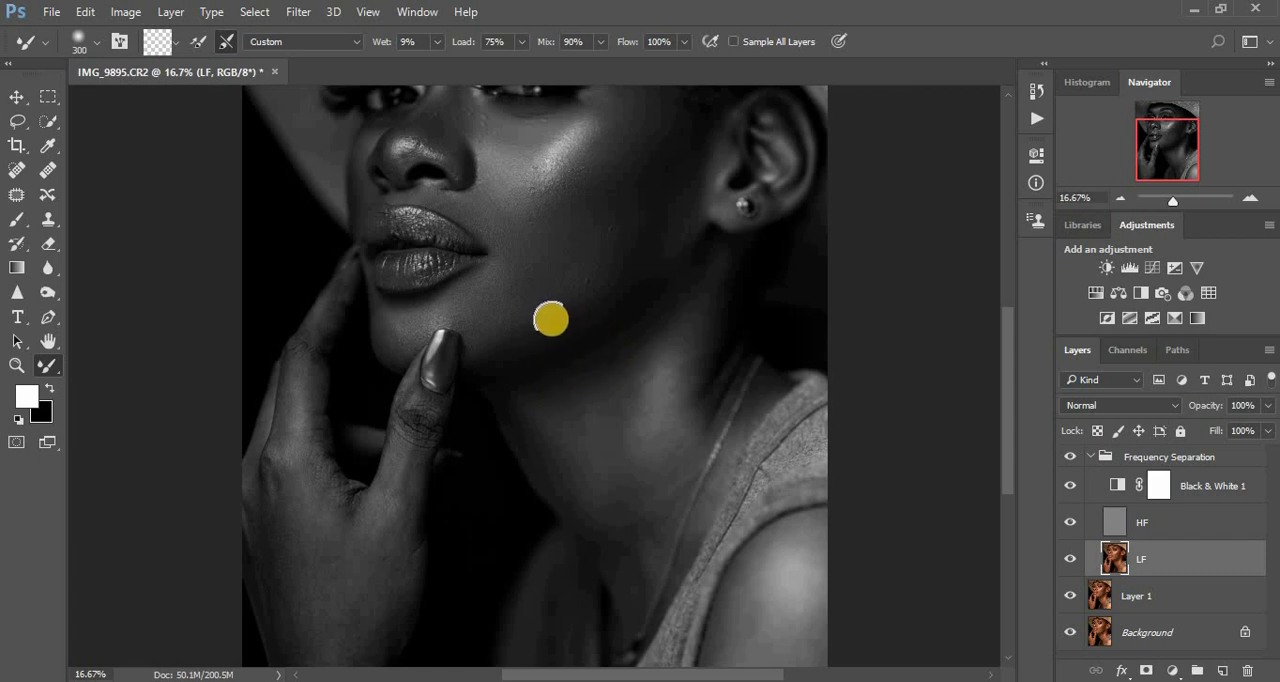
{"action": "mouse_move", "coordinate": [551, 317]}
{"action": "left_mouse_down"}
{"action": "mouse_move", "coordinate": [569, 329]}
{"action": "mouse_move", "coordinate": [594, 300]}
{"action": "mouse_move", "coordinate": [558, 322]}
{"action": "mouse_move", "coordinate": [599, 325]}
{"action": "left_mouse_up"}
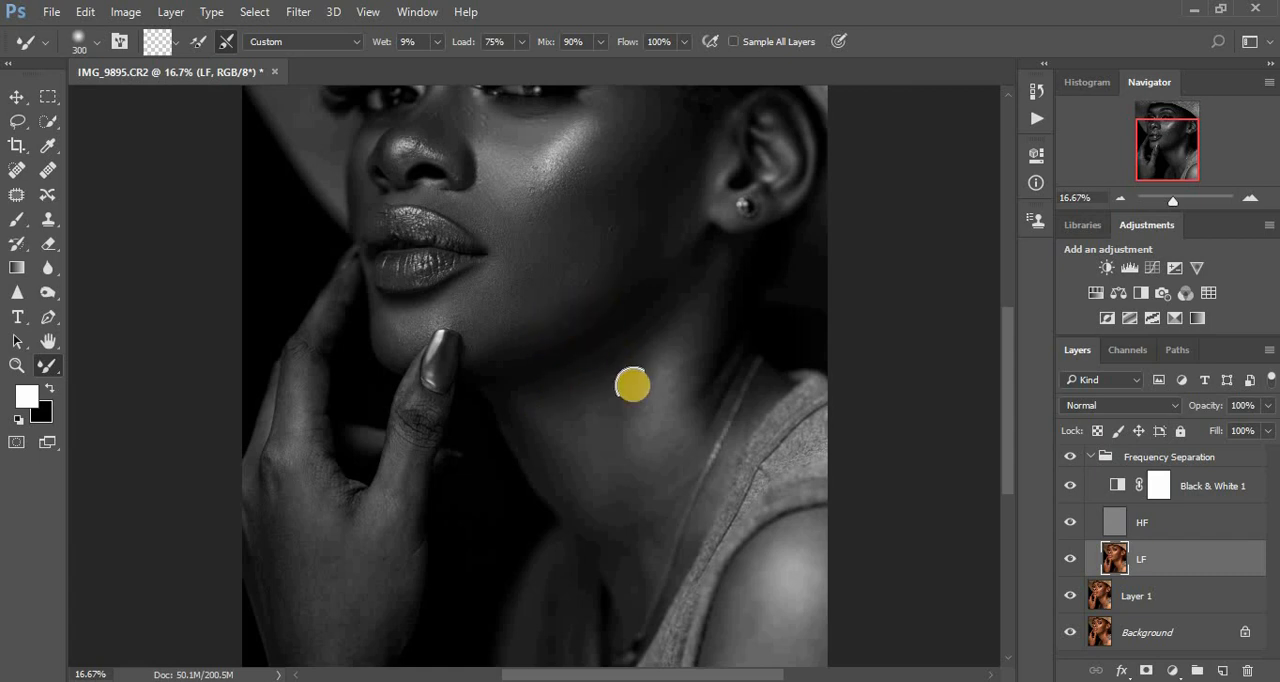
- Soften the shadow transitions from the jaw down the side of the neck below the ear with the 300 px Mixer Brush
{"action": "mouse_move", "coordinate": [571, 371]}
{"action": "left_mouse_down"}
{"action": "mouse_move", "coordinate": [631, 343]}
{"action": "mouse_move", "coordinate": [571, 405]}
{"action": "mouse_move", "coordinate": [637, 431]}
{"action": "mouse_move", "coordinate": [667, 376]}
{"action": "mouse_move", "coordinate": [660, 426]}
{"action": "mouse_move", "coordinate": [638, 453]}
{"action": "mouse_move", "coordinate": [613, 443]}
{"action": "mouse_move", "coordinate": [677, 274]}
{"action": "left_mouse_up"}
{"action": "left_click_drag", "start_coordinate": [640, 319], "coordinate": [734, 274]}
{"action": "mouse_move", "coordinate": [713, 357]}
{"action": "left_mouse_down"}
{"action": "mouse_move", "coordinate": [724, 280]}
{"action": "mouse_move", "coordinate": [707, 398]}
{"action": "mouse_move", "coordinate": [700, 317]}
{"action": "left_mouse_up"}
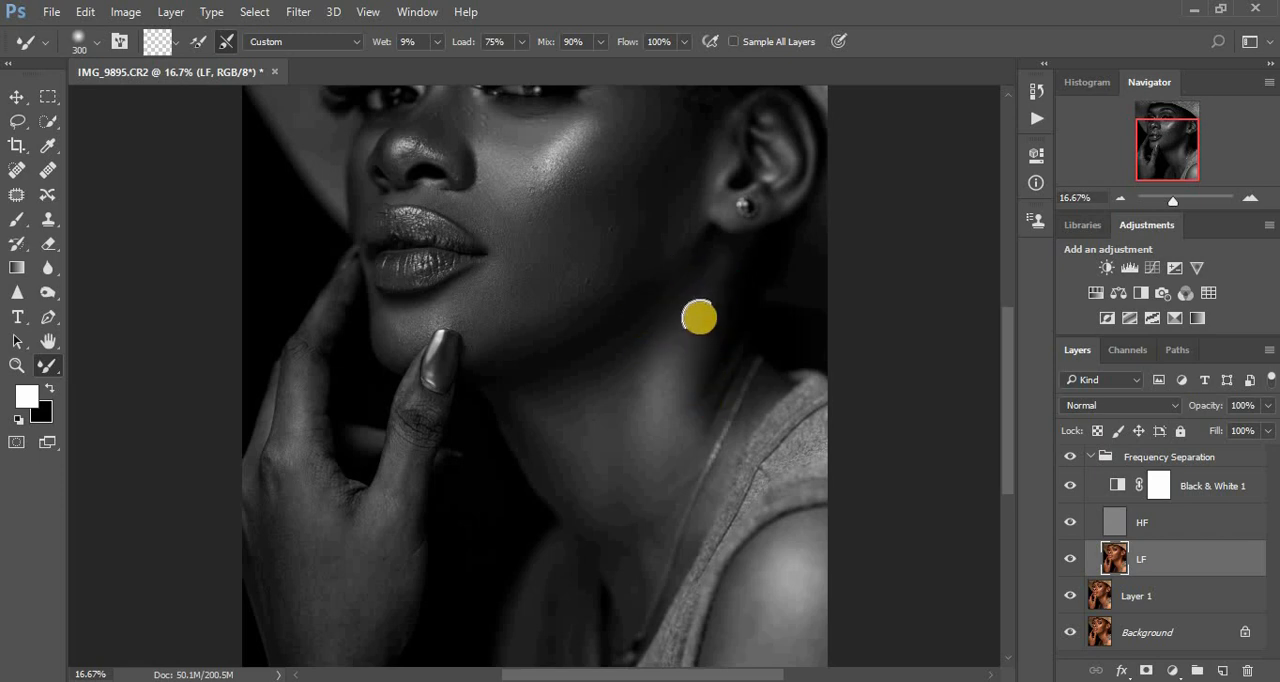
{"action": "left_click_drag", "start_coordinate": [648, 405], "coordinate": [647, 342]}
{"action": "mouse_move", "coordinate": [581, 392]}
{"action": "left_mouse_down"}
{"action": "mouse_move", "coordinate": [634, 347]}
{"action": "mouse_move", "coordinate": [549, 388]}
{"action": "mouse_move", "coordinate": [567, 398]}
{"action": "mouse_move", "coordinate": [509, 406]}
{"action": "mouse_move", "coordinate": [599, 520]}
{"action": "mouse_move", "coordinate": [618, 513]}
{"action": "mouse_move", "coordinate": [625, 584]}
{"action": "mouse_move", "coordinate": [683, 416]}
{"action": "mouse_move", "coordinate": [686, 427]}
{"action": "mouse_move", "coordinate": [685, 347]}
{"action": "mouse_move", "coordinate": [676, 371]}
{"action": "mouse_move", "coordinate": [642, 363]}
{"action": "mouse_move", "coordinate": [638, 406]}
{"action": "mouse_move", "coordinate": [610, 390]}
{"action": "mouse_move", "coordinate": [546, 402]}
{"action": "mouse_move", "coordinate": [648, 333]}
{"action": "mouse_move", "coordinate": [613, 352]}
{"action": "mouse_move", "coordinate": [582, 319]}
{"action": "mouse_move", "coordinate": [535, 339]}
{"action": "mouse_move", "coordinate": [616, 295]}
{"action": "mouse_move", "coordinate": [577, 294]}
{"action": "left_mouse_up"}
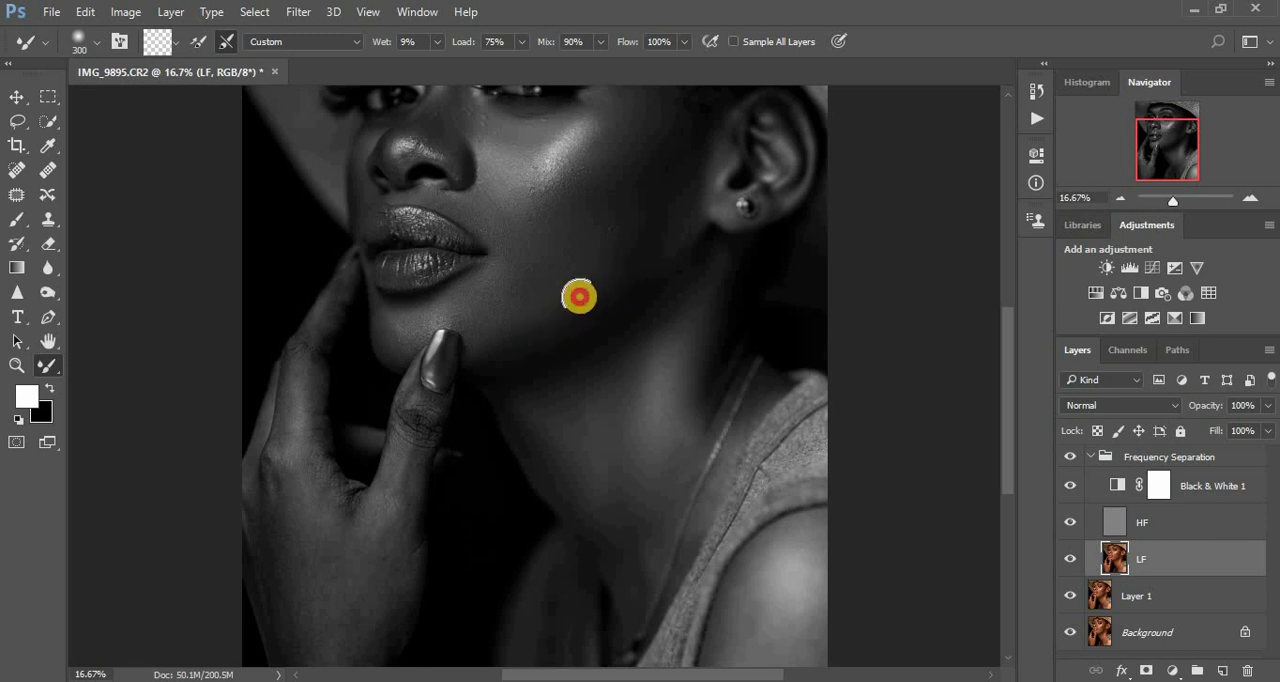
{"action": "mouse_move", "coordinate": [706, 263]}
{"action": "left_mouse_down"}
{"action": "mouse_move", "coordinate": [658, 254]}
{"action": "mouse_move", "coordinate": [641, 288]}
{"action": "mouse_move", "coordinate": [664, 239]}
{"action": "mouse_move", "coordinate": [712, 265]}
{"action": "mouse_move", "coordinate": [657, 311]}
{"action": "mouse_move", "coordinate": [698, 284]}
{"action": "mouse_move", "coordinate": [713, 300]}
{"action": "mouse_move", "coordinate": [719, 269]}
{"action": "mouse_move", "coordinate": [699, 380]}
{"action": "mouse_move", "coordinate": [548, 431]}
{"action": "mouse_move", "coordinate": [520, 406]}
{"action": "left_mouse_up"}
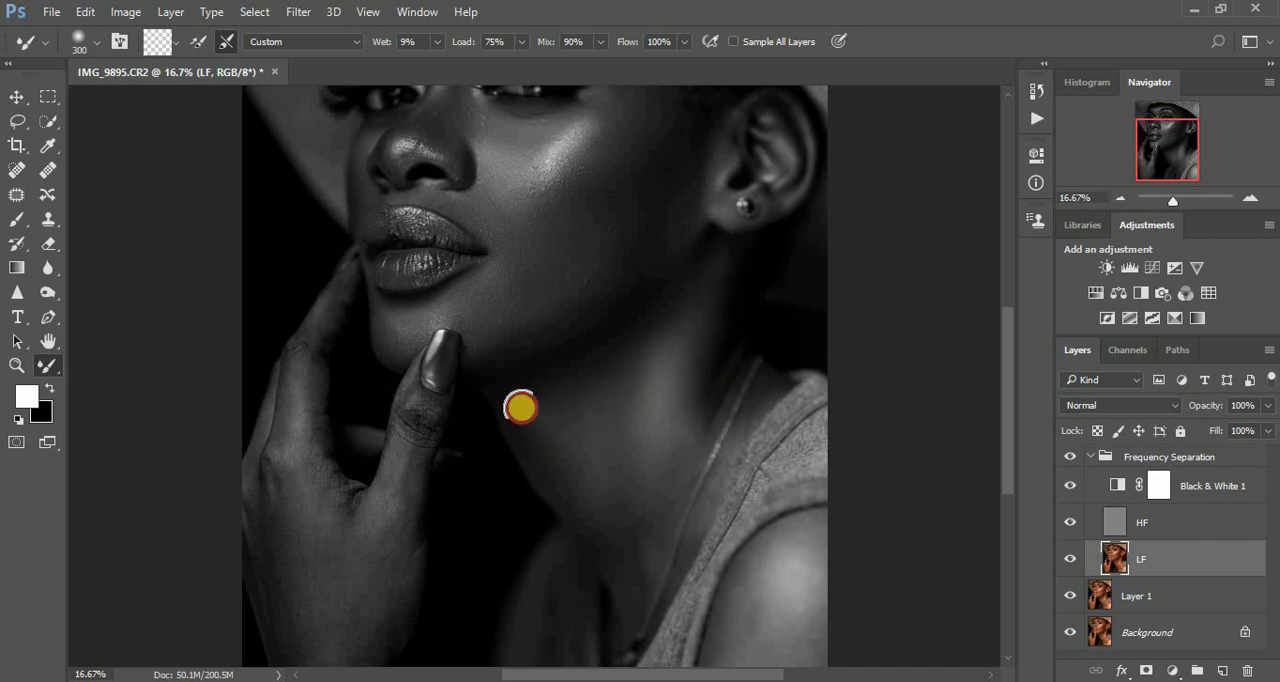
{"action": "mouse_move", "coordinate": [536, 449]}
{"action": "left_mouse_down"}
{"action": "mouse_move", "coordinate": [544, 407]}
{"action": "mouse_move", "coordinate": [586, 428]}
{"action": "left_mouse_up"}
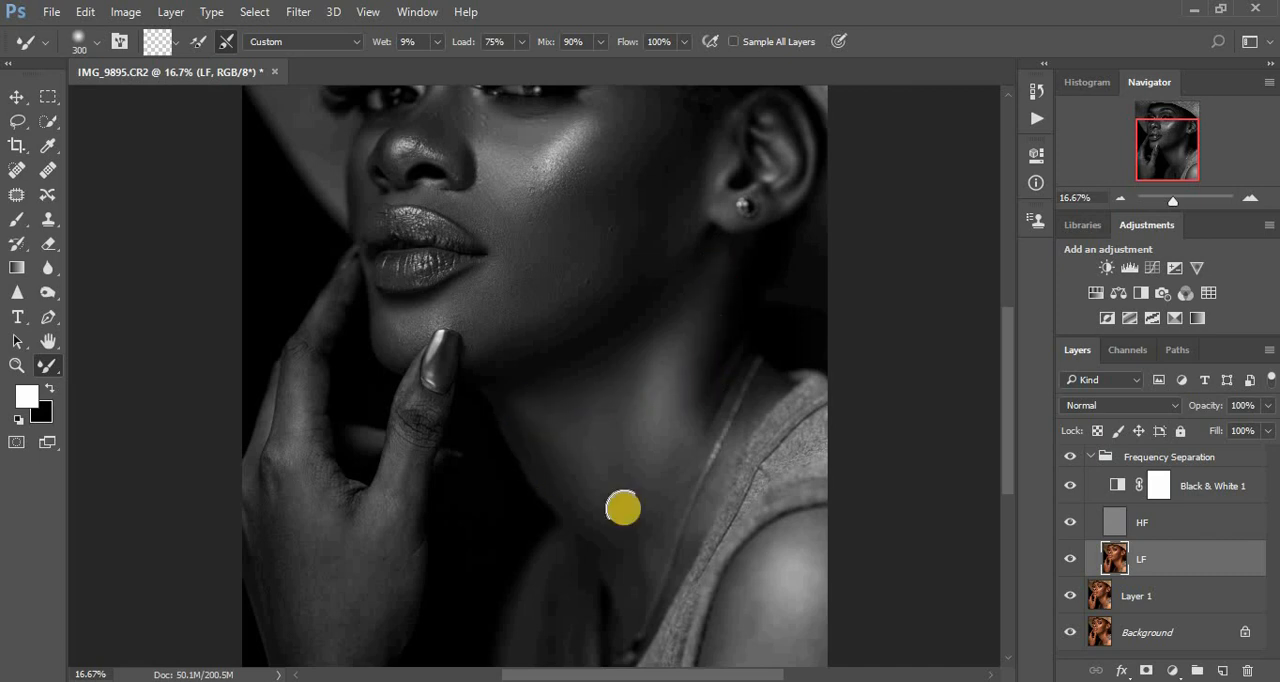
- Even out the lower neck beside the necklace and up towards the ear with the Mixer Brush at 300 and 400 px
{"action": "left_click", "coordinate": [631, 585]}
{"action": "mouse_move", "coordinate": [631, 585]}
{"action": "left_mouse_down"}
{"action": "mouse_move", "coordinate": [627, 533]}
{"action": "mouse_move", "coordinate": [642, 568]}
{"action": "mouse_move", "coordinate": [684, 413]}
{"action": "left_mouse_up"}
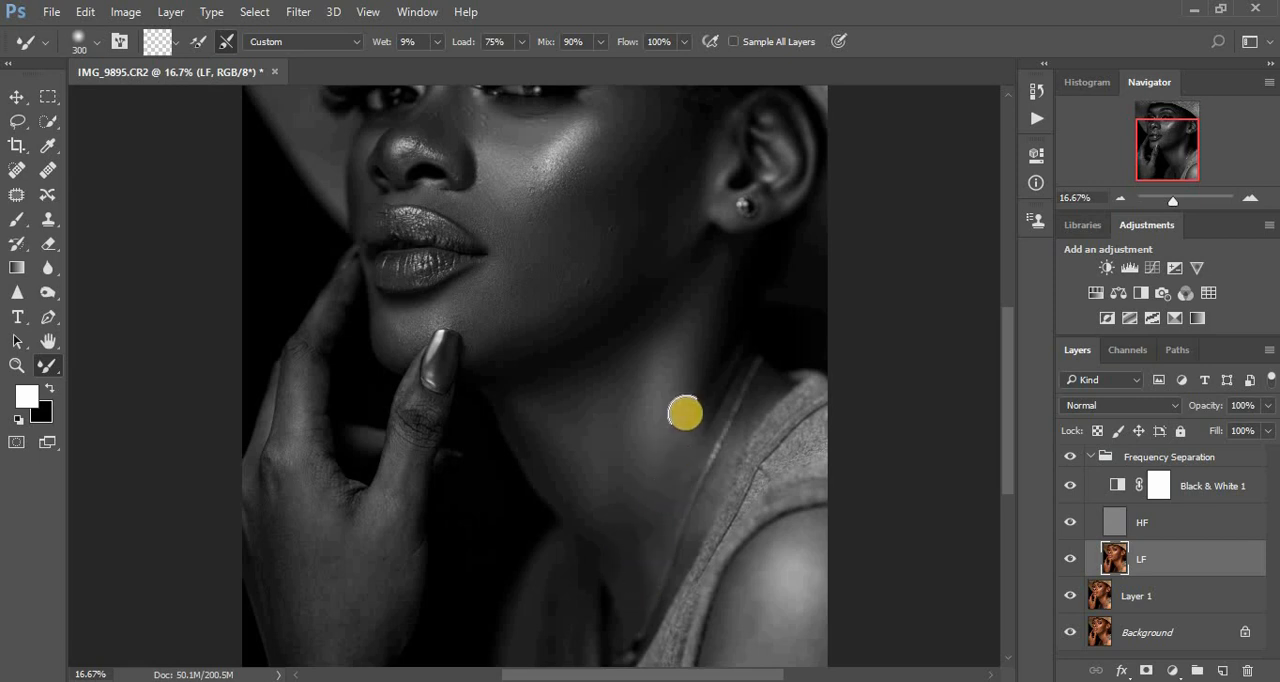
{"action": "left_click_drag", "start_coordinate": [675, 490], "coordinate": [708, 418]}
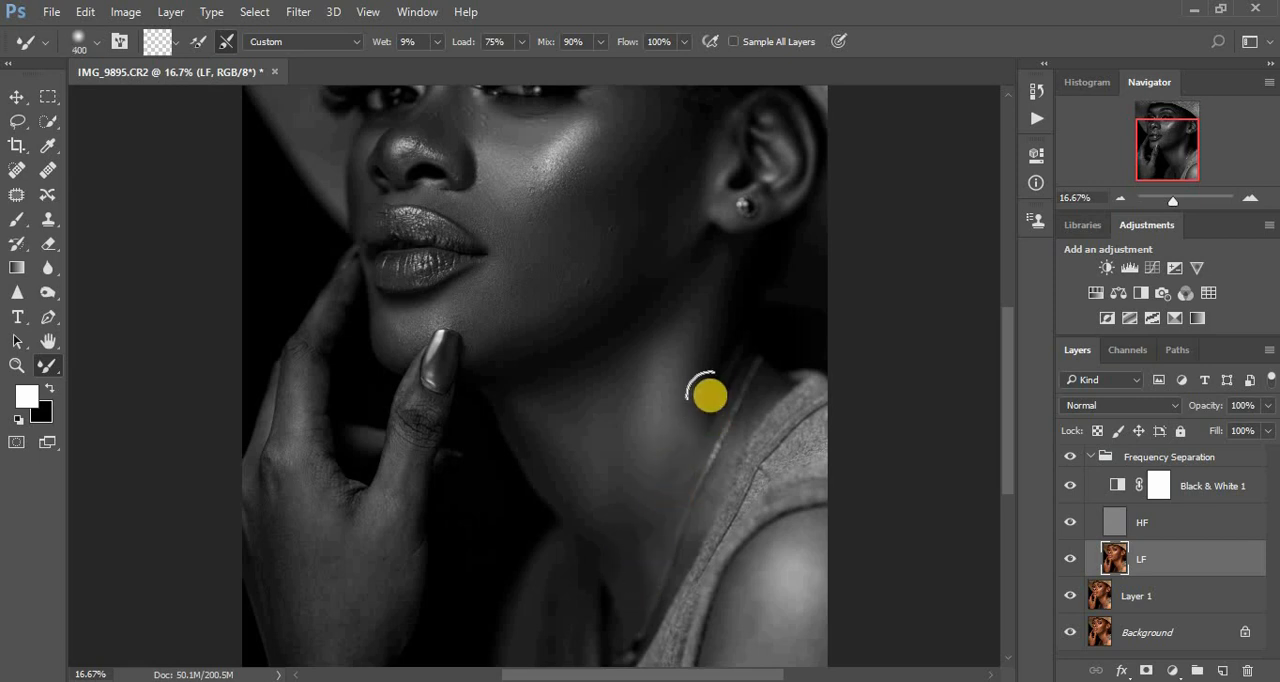
{"action": "left_click_drag", "start_coordinate": [709, 385], "coordinate": [717, 270]}
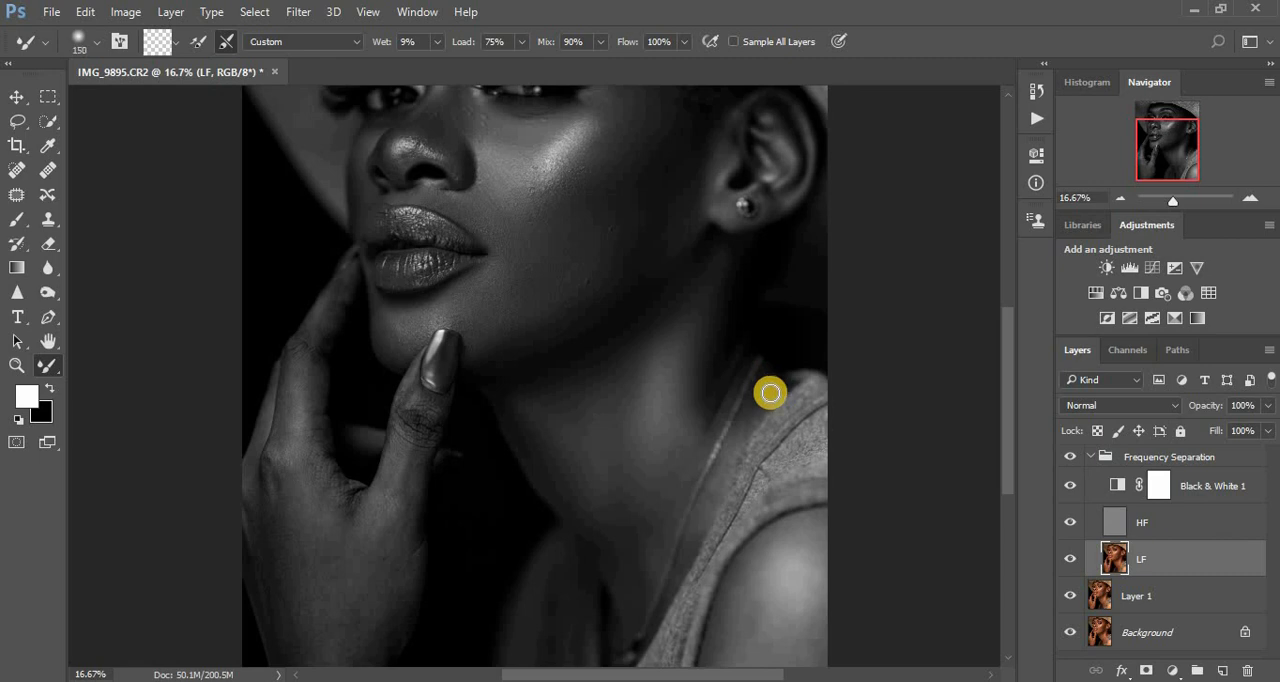
- Refine the shadow under the jaw and the front and side edges of the neck, starting with a 150 px Mixer Brush
{"action": "mouse_move", "coordinate": [770, 393]}
{"action": "left_mouse_down"}
{"action": "mouse_move", "coordinate": [691, 542]}
{"action": "mouse_move", "coordinate": [653, 567]}
{"action": "mouse_move", "coordinate": [648, 525]}
{"action": "mouse_move", "coordinate": [627, 535]}
{"action": "mouse_move", "coordinate": [625, 599]}
{"action": "mouse_move", "coordinate": [616, 541]}
{"action": "mouse_move", "coordinate": [621, 556]}
{"action": "mouse_move", "coordinate": [628, 510]}
{"action": "mouse_move", "coordinate": [637, 545]}
{"action": "mouse_move", "coordinate": [635, 511]}
{"action": "mouse_move", "coordinate": [606, 557]}
{"action": "mouse_move", "coordinate": [543, 446]}
{"action": "mouse_move", "coordinate": [558, 466]}
{"action": "mouse_move", "coordinate": [560, 405]}
{"action": "mouse_move", "coordinate": [546, 386]}
{"action": "mouse_move", "coordinate": [609, 369]}
{"action": "mouse_move", "coordinate": [579, 371]}
{"action": "mouse_move", "coordinate": [620, 355]}
{"action": "left_mouse_up"}
{"action": "mouse_move", "coordinate": [663, 312]}
{"action": "left_mouse_down"}
{"action": "mouse_move", "coordinate": [681, 293]}
{"action": "mouse_move", "coordinate": [637, 294]}
{"action": "mouse_move", "coordinate": [611, 323]}
{"action": "left_mouse_up"}
{"action": "left_click_drag", "start_coordinate": [720, 280], "coordinate": [698, 374]}
{"action": "mouse_move", "coordinate": [565, 415]}
{"action": "left_mouse_down"}
{"action": "mouse_move", "coordinate": [580, 420]}
{"action": "mouse_move", "coordinate": [618, 602]}
{"action": "left_mouse_up"}
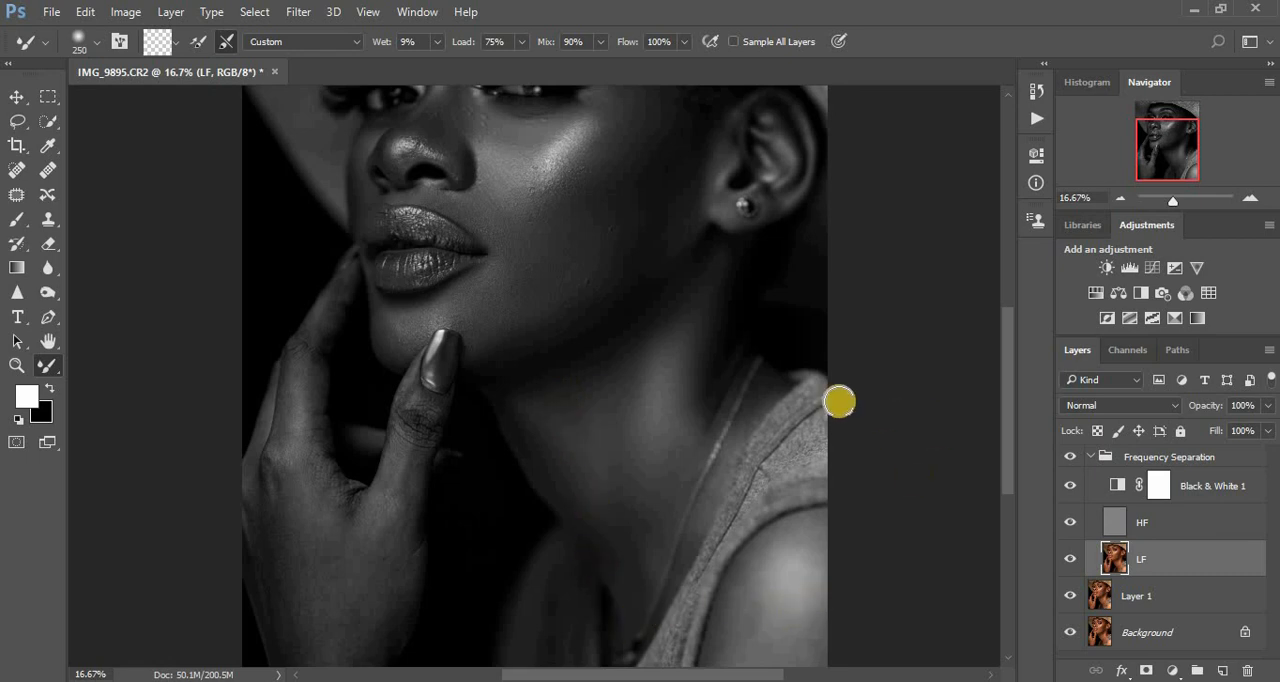
- Smooth the skin along the necklace and garment edge with a 175 px Mixer Brush and touch up the central neck
{"action": "mouse_move", "coordinate": [764, 393]}
{"action": "left_mouse_down"}
{"action": "mouse_move", "coordinate": [761, 384]}
{"action": "mouse_move", "coordinate": [709, 505]}
{"action": "left_mouse_up"}
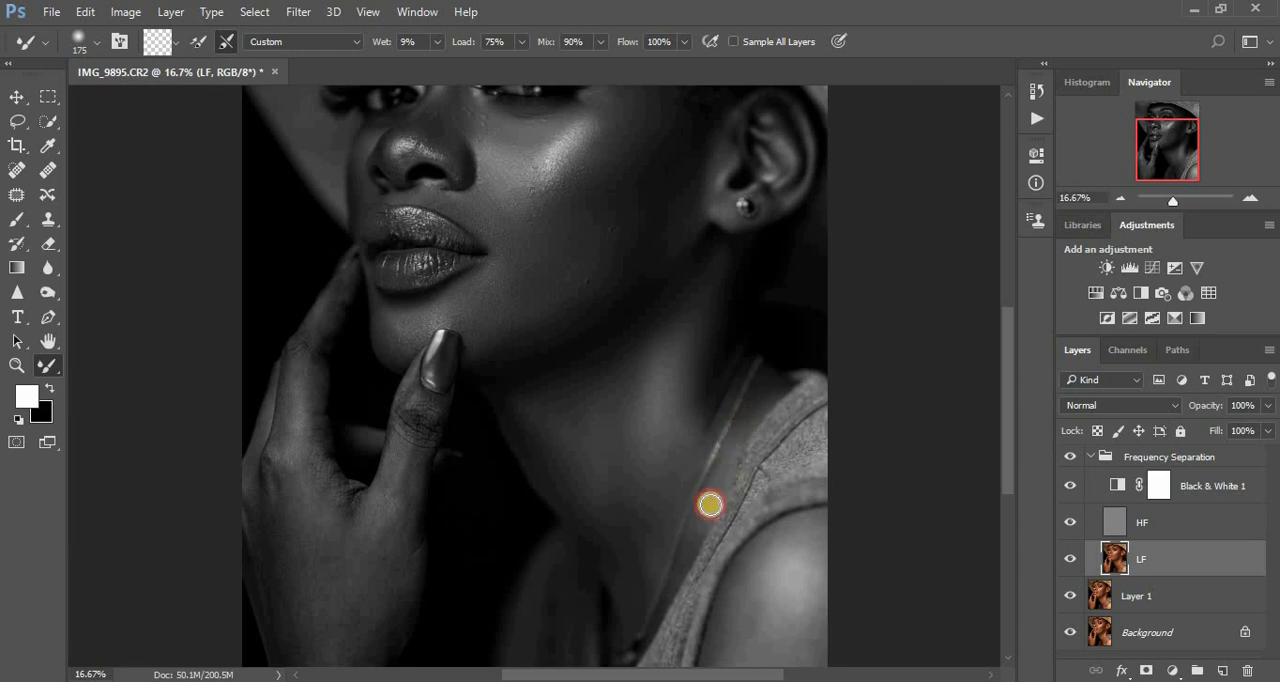
{"action": "left_click_drag", "start_coordinate": [730, 377], "coordinate": [689, 451]}
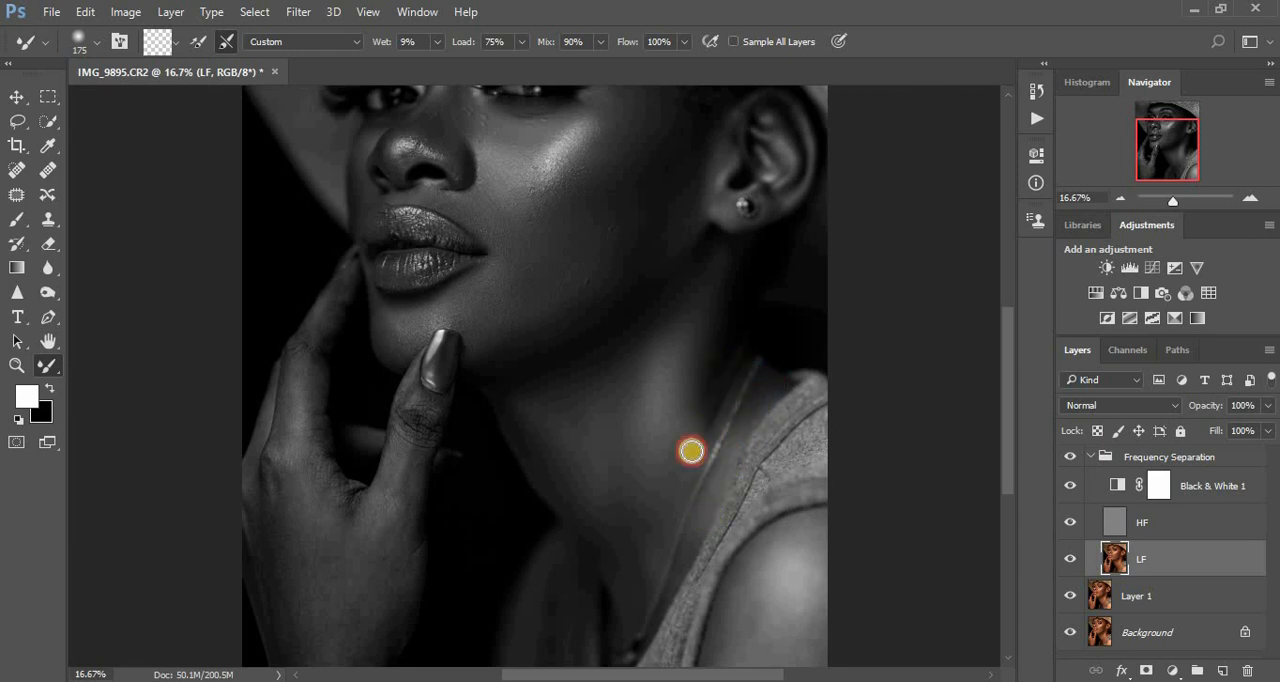
{"action": "mouse_move", "coordinate": [578, 420]}
{"action": "left_mouse_down"}
{"action": "mouse_move", "coordinate": [548, 411]}
{"action": "mouse_move", "coordinate": [576, 394]}
{"action": "left_mouse_up"}
- Smooth the shoulder highlight, the neck and the outer cheek with a 300 px Mixer Brush
{"action": "left_click_drag", "start_coordinate": [1010, 400], "coordinate": [1011, 446]}
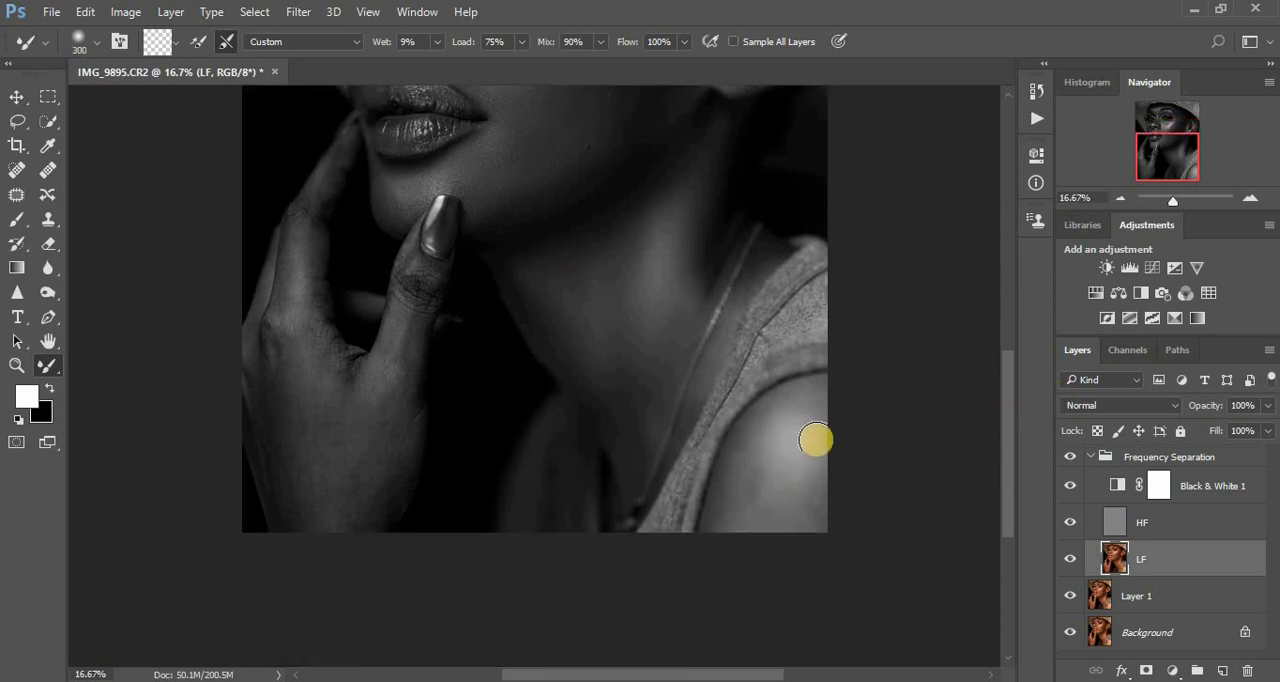
{"action": "mouse_move", "coordinate": [814, 440]}
{"action": "left_mouse_down"}
{"action": "mouse_move", "coordinate": [814, 500]}
{"action": "mouse_move", "coordinate": [752, 470]}
{"action": "mouse_move", "coordinate": [731, 477]}
{"action": "mouse_move", "coordinate": [766, 414]}
{"action": "mouse_move", "coordinate": [817, 400]}
{"action": "mouse_move", "coordinate": [771, 479]}
{"action": "mouse_move", "coordinate": [763, 464]}
{"action": "mouse_move", "coordinate": [789, 437]}
{"action": "mouse_move", "coordinate": [766, 508]}
{"action": "mouse_move", "coordinate": [766, 471]}
{"action": "mouse_move", "coordinate": [818, 493]}
{"action": "mouse_move", "coordinate": [822, 388]}
{"action": "mouse_move", "coordinate": [765, 417]}
{"action": "mouse_move", "coordinate": [732, 482]}
{"action": "left_mouse_up"}
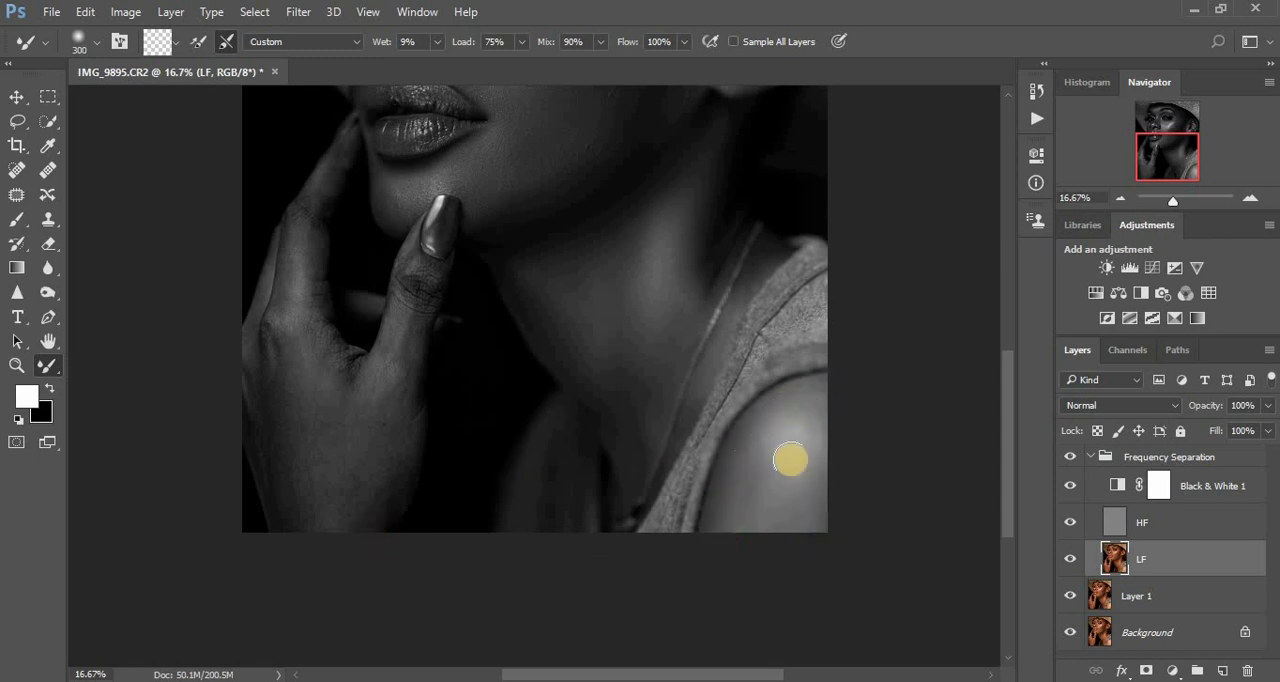
{"action": "key", "text": "ctrl+minus"}
{"action": "key", "text": "ctrl+minus"}
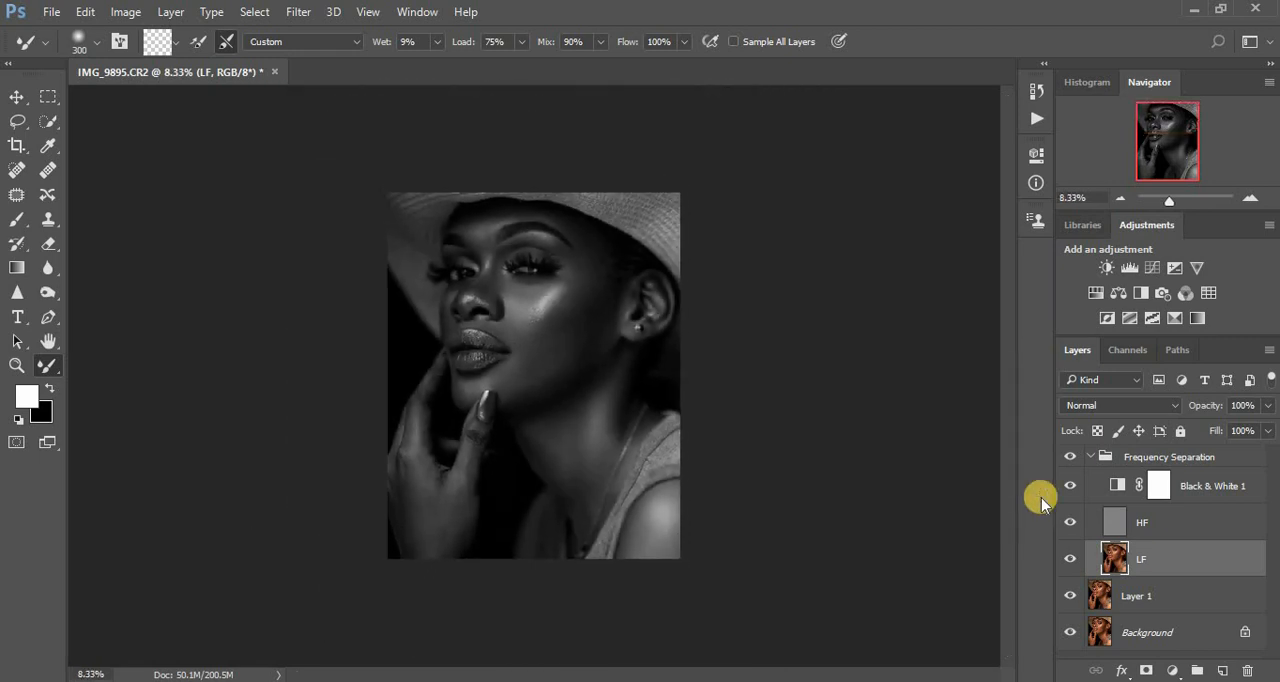
{"action": "left_click_drag", "start_coordinate": [566, 427], "coordinate": [648, 370]}
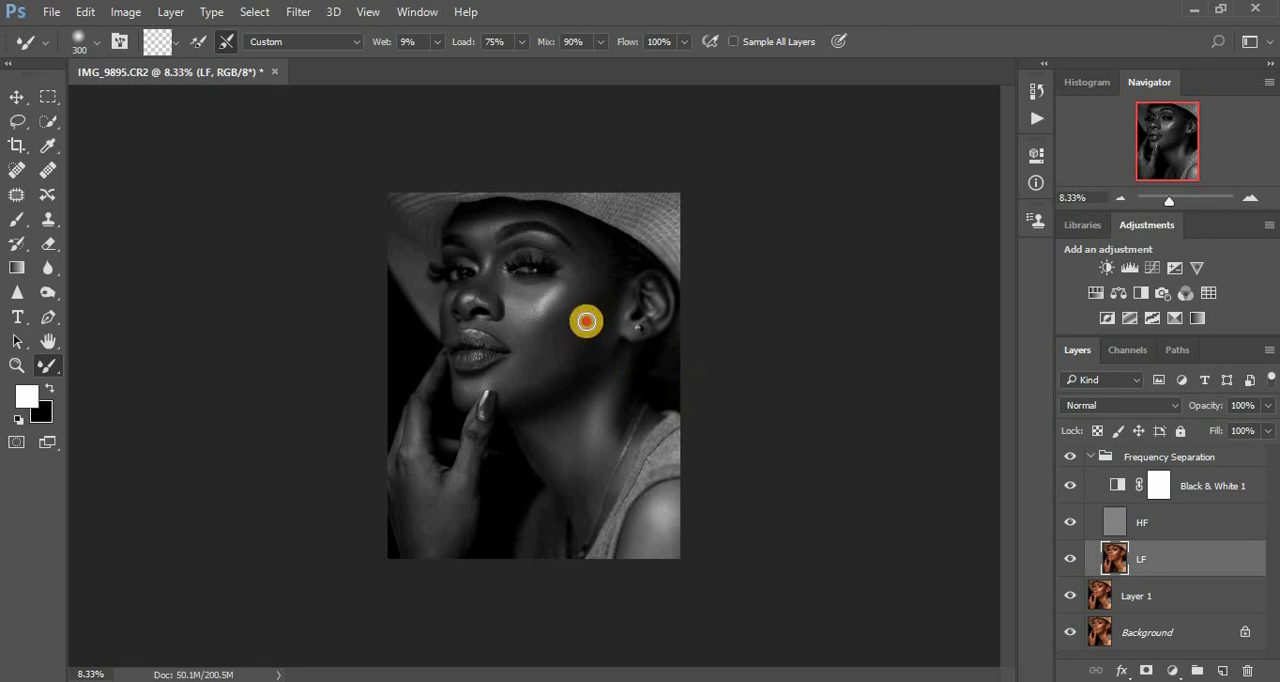
{"action": "mouse_move", "coordinate": [586, 321]}
{"action": "left_mouse_down"}
{"action": "mouse_move", "coordinate": [614, 309]}
{"action": "mouse_move", "coordinate": [608, 289]}
{"action": "left_mouse_up"}
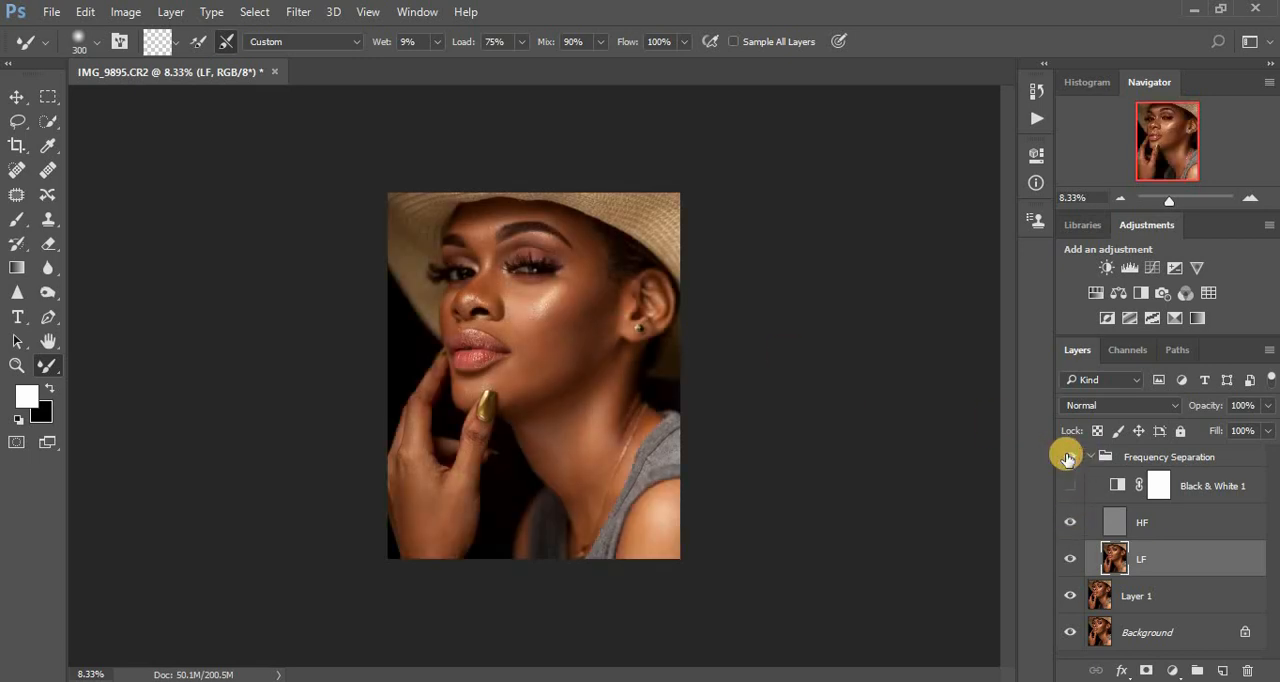
- Compare the portrait with and without the Frequency Separation group in colour, and show the Black & White 1 layer again
{"action": "left_click", "coordinate": [1067, 457]}
{"action": "left_click", "coordinate": [1067, 457]}
{"action": "left_click", "coordinate": [1072, 491]}
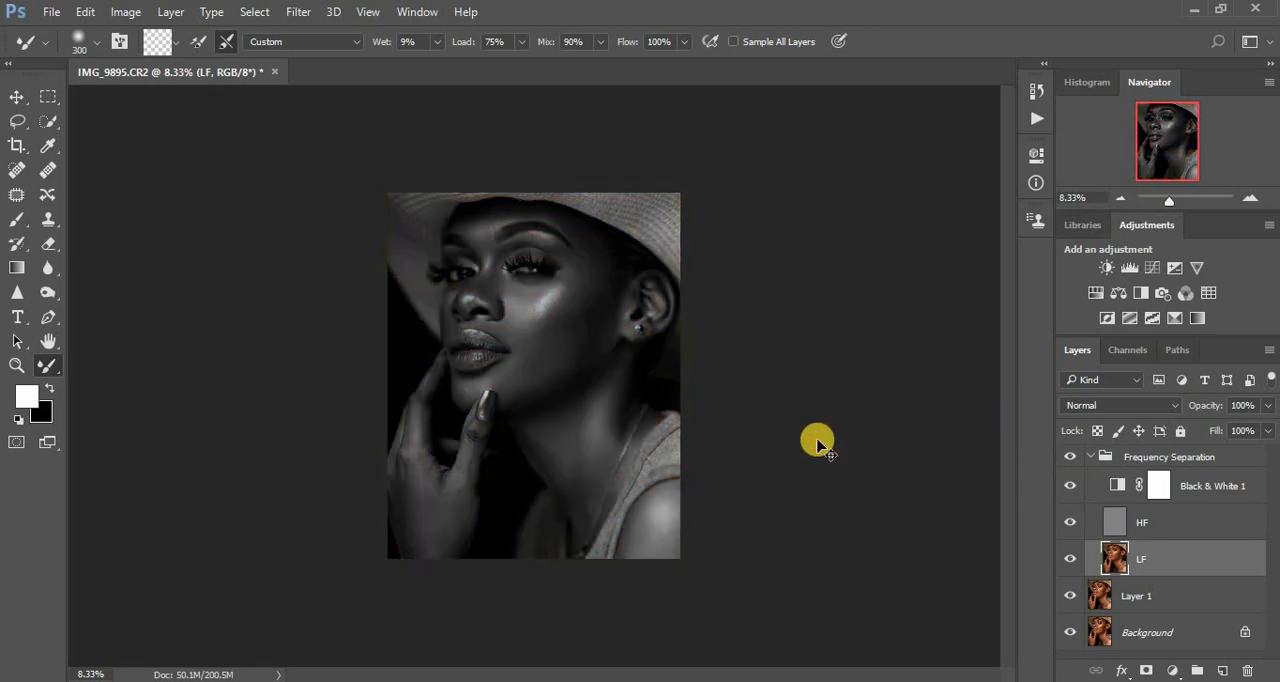
- Blend the uneven tones on the back of the hand, wrist and thumb base, starting with a 400 px Mixer Brush
{"action": "scroll", "coordinate": [817, 443], "scroll_direction": "up", "scroll_amount": 2}
{"action": "left_click_drag", "start_coordinate": [1006, 346], "coordinate": [1011, 391]}
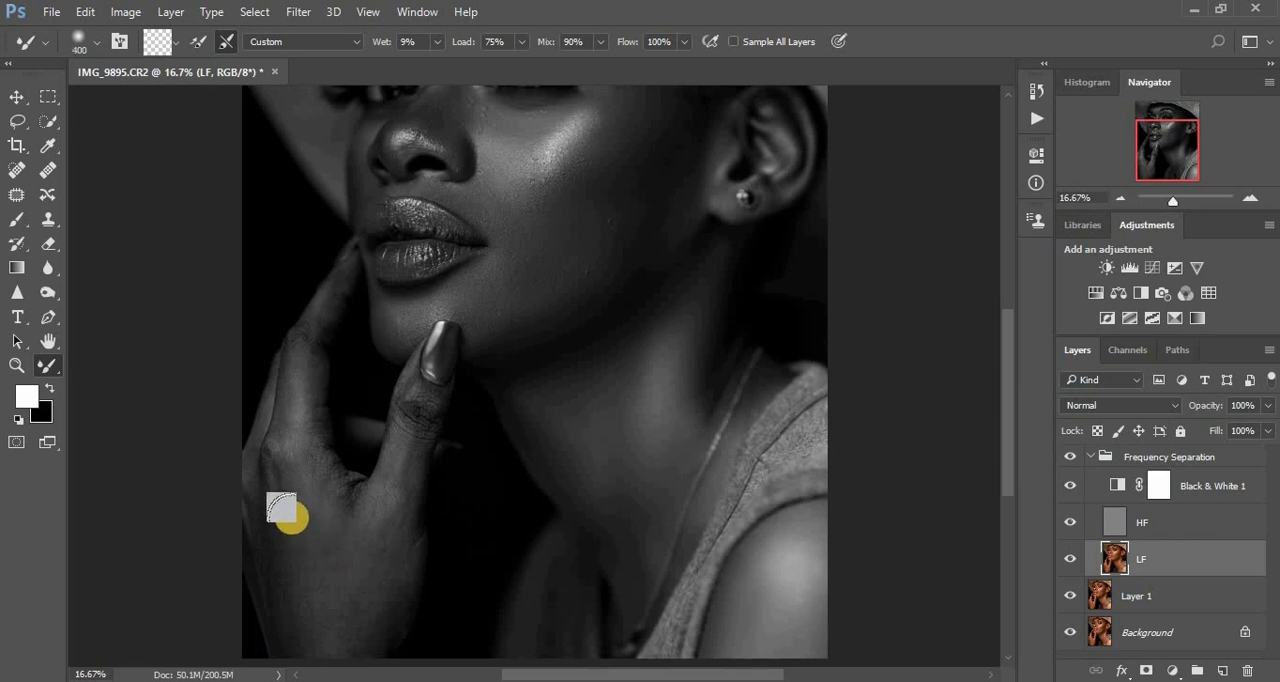
{"action": "mouse_move", "coordinate": [279, 515]}
{"action": "left_mouse_down"}
{"action": "mouse_move", "coordinate": [287, 610]}
{"action": "mouse_move", "coordinate": [284, 560]}
{"action": "mouse_move", "coordinate": [313, 638]}
{"action": "mouse_move", "coordinate": [288, 514]}
{"action": "mouse_move", "coordinate": [314, 624]}
{"action": "mouse_move", "coordinate": [330, 575]}
{"action": "left_mouse_up"}
{"action": "mouse_move", "coordinate": [287, 647]}
{"action": "left_mouse_down"}
{"action": "mouse_move", "coordinate": [296, 610]}
{"action": "mouse_move", "coordinate": [281, 610]}
{"action": "mouse_move", "coordinate": [254, 523]}
{"action": "mouse_move", "coordinate": [290, 598]}
{"action": "mouse_move", "coordinate": [386, 634]}
{"action": "mouse_move", "coordinate": [388, 659]}
{"action": "mouse_move", "coordinate": [410, 406]}
{"action": "mouse_move", "coordinate": [403, 451]}
{"action": "mouse_move", "coordinate": [423, 417]}
{"action": "mouse_move", "coordinate": [408, 396]}
{"action": "mouse_move", "coordinate": [406, 428]}
{"action": "left_mouse_up"}
- Reduce the Mixer Brush to 175 px and smooth the knuckles, the raised fingers and the thumb
{"action": "key", "text": "bracketleft"}
{"action": "left_click_drag", "start_coordinate": [340, 488], "coordinate": [298, 402]}
{"action": "mouse_move", "coordinate": [270, 494]}
{"action": "left_mouse_down"}
{"action": "mouse_move", "coordinate": [263, 457]}
{"action": "mouse_move", "coordinate": [280, 421]}
{"action": "mouse_move", "coordinate": [297, 428]}
{"action": "mouse_move", "coordinate": [308, 338]}
{"action": "left_mouse_up"}
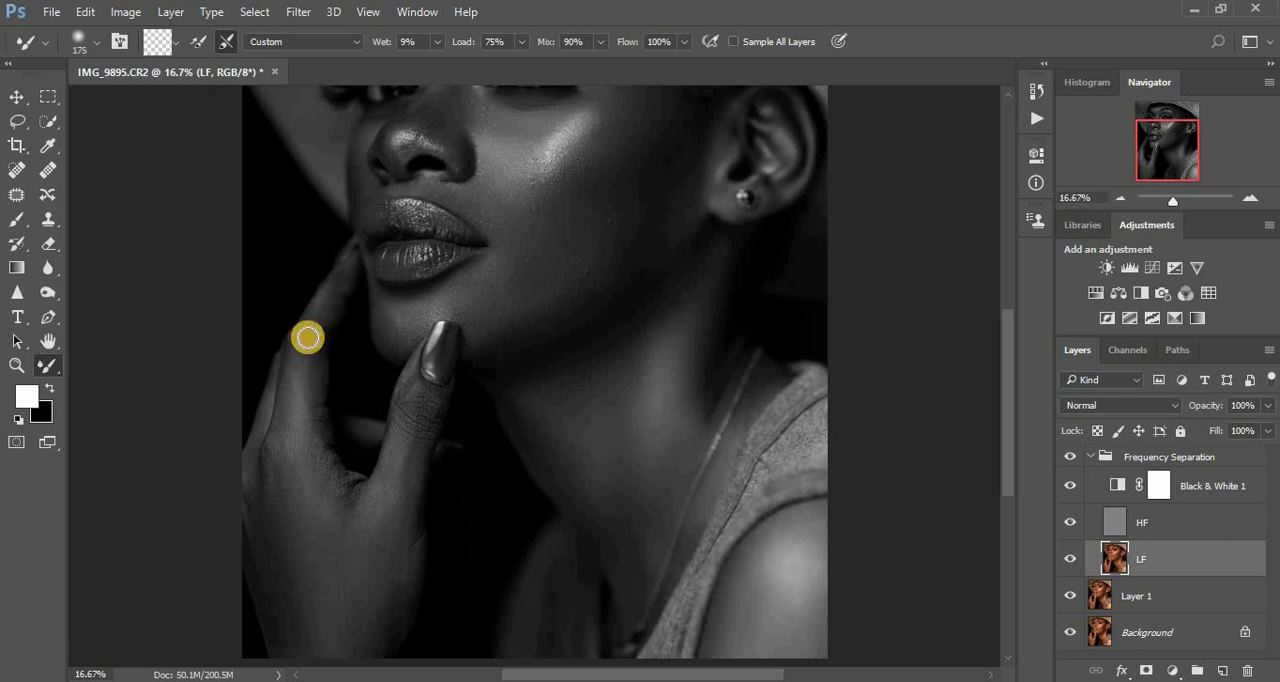
{"action": "mouse_move", "coordinate": [337, 277]}
{"action": "left_mouse_down"}
{"action": "mouse_move", "coordinate": [320, 320]}
{"action": "mouse_move", "coordinate": [310, 308]}
{"action": "mouse_move", "coordinate": [311, 325]}
{"action": "mouse_move", "coordinate": [336, 278]}
{"action": "mouse_move", "coordinate": [311, 376]}
{"action": "mouse_move", "coordinate": [318, 332]}
{"action": "mouse_move", "coordinate": [312, 429]}
{"action": "mouse_move", "coordinate": [343, 491]}
{"action": "left_mouse_up"}
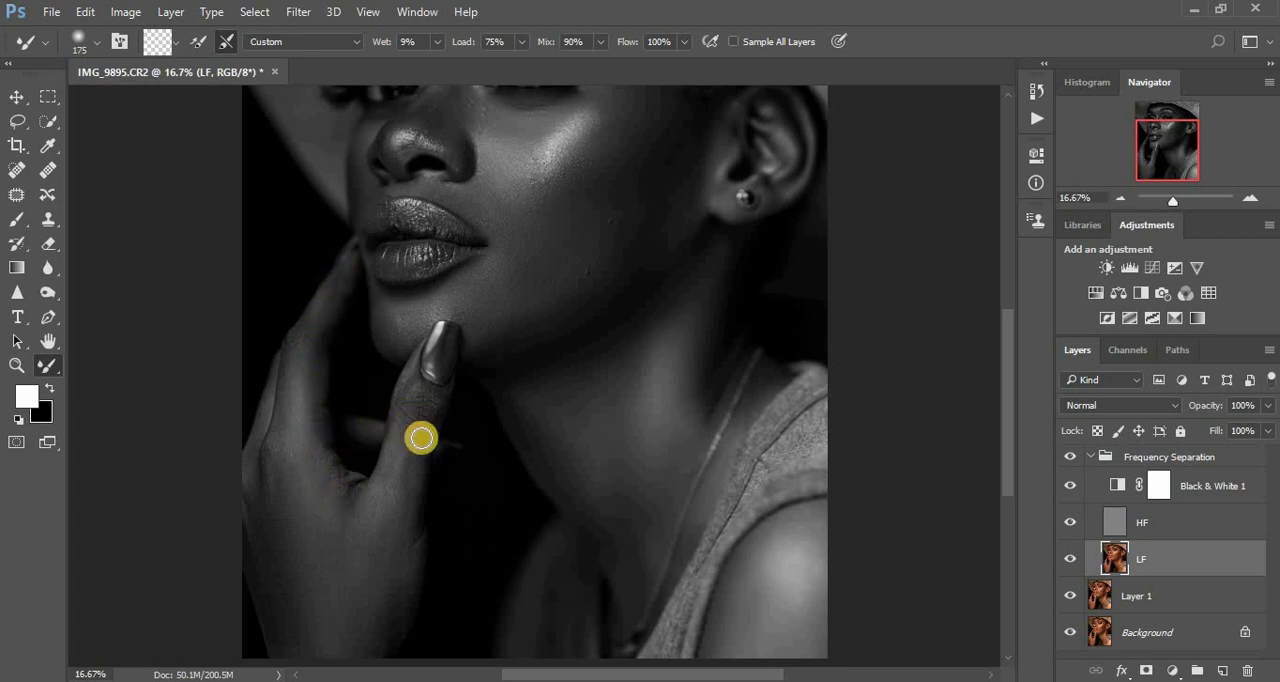
{"action": "mouse_move", "coordinate": [421, 437]}
{"action": "left_mouse_down"}
{"action": "mouse_move", "coordinate": [435, 395]}
{"action": "mouse_move", "coordinate": [422, 412]}
{"action": "mouse_move", "coordinate": [412, 398]}
{"action": "mouse_move", "coordinate": [402, 434]}
{"action": "mouse_move", "coordinate": [402, 395]}
{"action": "mouse_move", "coordinate": [408, 497]}
{"action": "mouse_move", "coordinate": [384, 476]}
{"action": "mouse_move", "coordinate": [366, 509]}
{"action": "mouse_move", "coordinate": [334, 486]}
{"action": "mouse_move", "coordinate": [338, 499]}
{"action": "mouse_move", "coordinate": [328, 468]}
{"action": "left_mouse_up"}
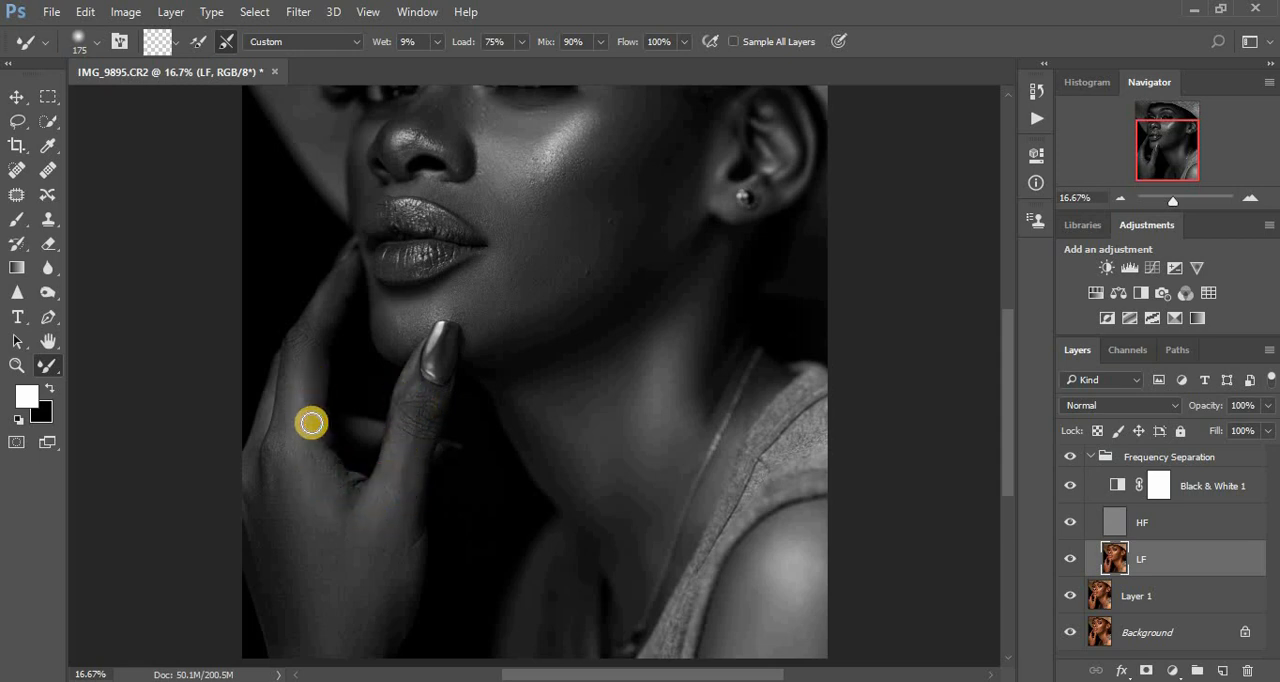
- Refine the back of the hand, index finger, thumb and front of the neck with the 175 px Mixer Brush
{"action": "mouse_move", "coordinate": [311, 423]}
{"action": "left_mouse_down"}
{"action": "mouse_move", "coordinate": [286, 399]}
{"action": "mouse_move", "coordinate": [273, 480]}
{"action": "mouse_move", "coordinate": [265, 487]}
{"action": "mouse_move", "coordinate": [265, 461]}
{"action": "mouse_move", "coordinate": [248, 496]}
{"action": "mouse_move", "coordinate": [242, 478]}
{"action": "mouse_move", "coordinate": [273, 659]}
{"action": "mouse_move", "coordinate": [377, 613]}
{"action": "mouse_move", "coordinate": [394, 649]}
{"action": "mouse_move", "coordinate": [395, 618]}
{"action": "left_mouse_up"}
{"action": "mouse_move", "coordinate": [394, 531]}
{"action": "left_mouse_down"}
{"action": "mouse_move", "coordinate": [409, 541]}
{"action": "mouse_move", "coordinate": [391, 460]}
{"action": "mouse_move", "coordinate": [371, 491]}
{"action": "mouse_move", "coordinate": [307, 474]}
{"action": "mouse_move", "coordinate": [318, 504]}
{"action": "mouse_move", "coordinate": [302, 520]}
{"action": "left_mouse_up"}
{"action": "left_click_drag", "start_coordinate": [277, 469], "coordinate": [282, 437]}
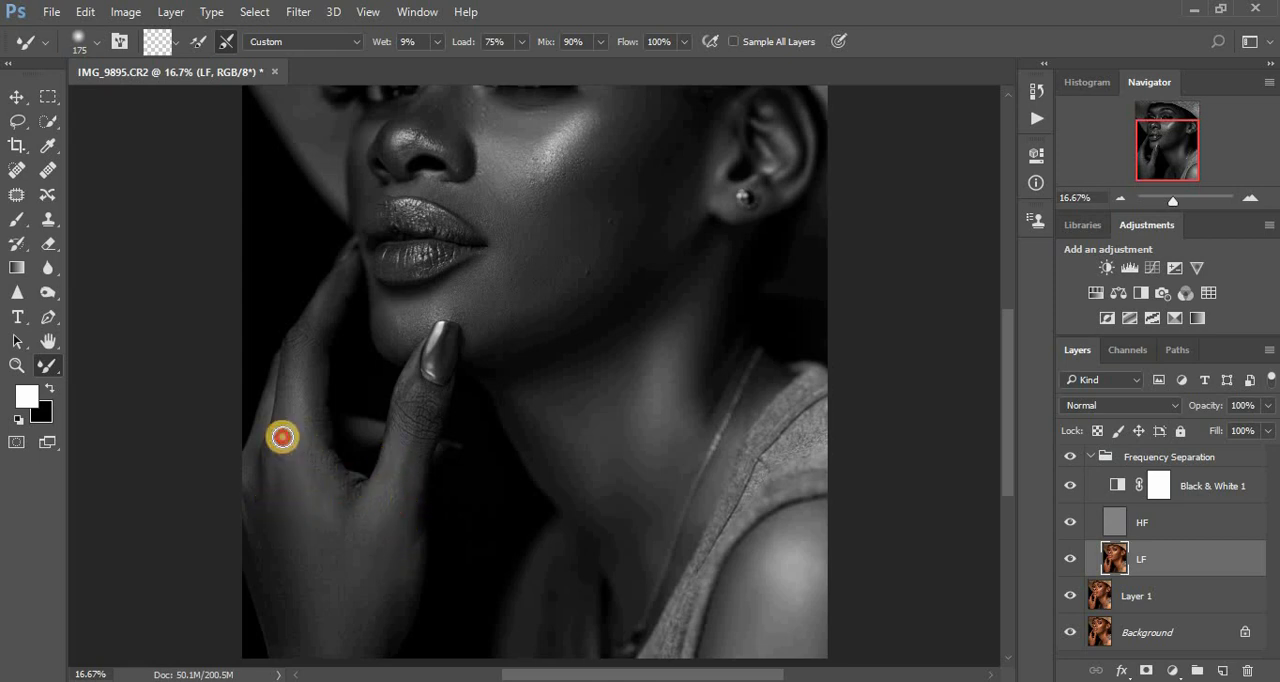
{"action": "left_click_drag", "start_coordinate": [306, 334], "coordinate": [345, 284]}
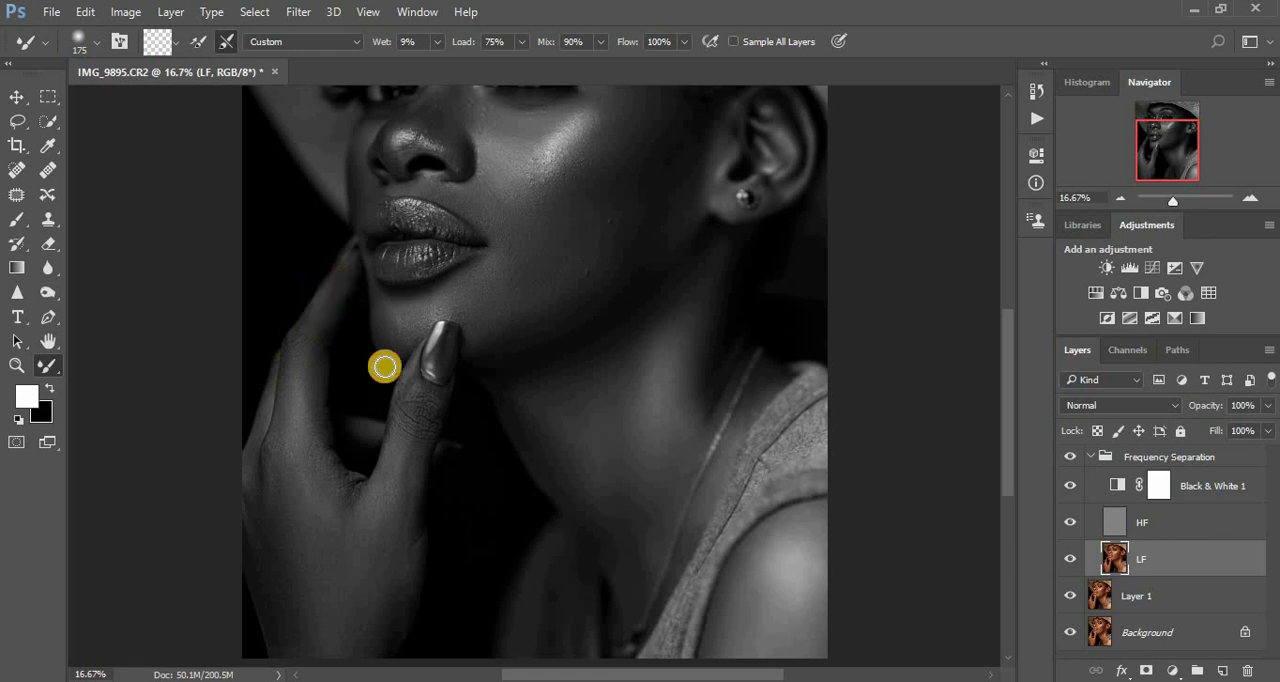
{"action": "left_click_drag", "start_coordinate": [385, 367], "coordinate": [394, 443]}
{"action": "mouse_move", "coordinate": [573, 502]}
{"action": "left_mouse_down"}
{"action": "mouse_move", "coordinate": [603, 551]}
{"action": "mouse_move", "coordinate": [578, 445]}
{"action": "left_mouse_up"}
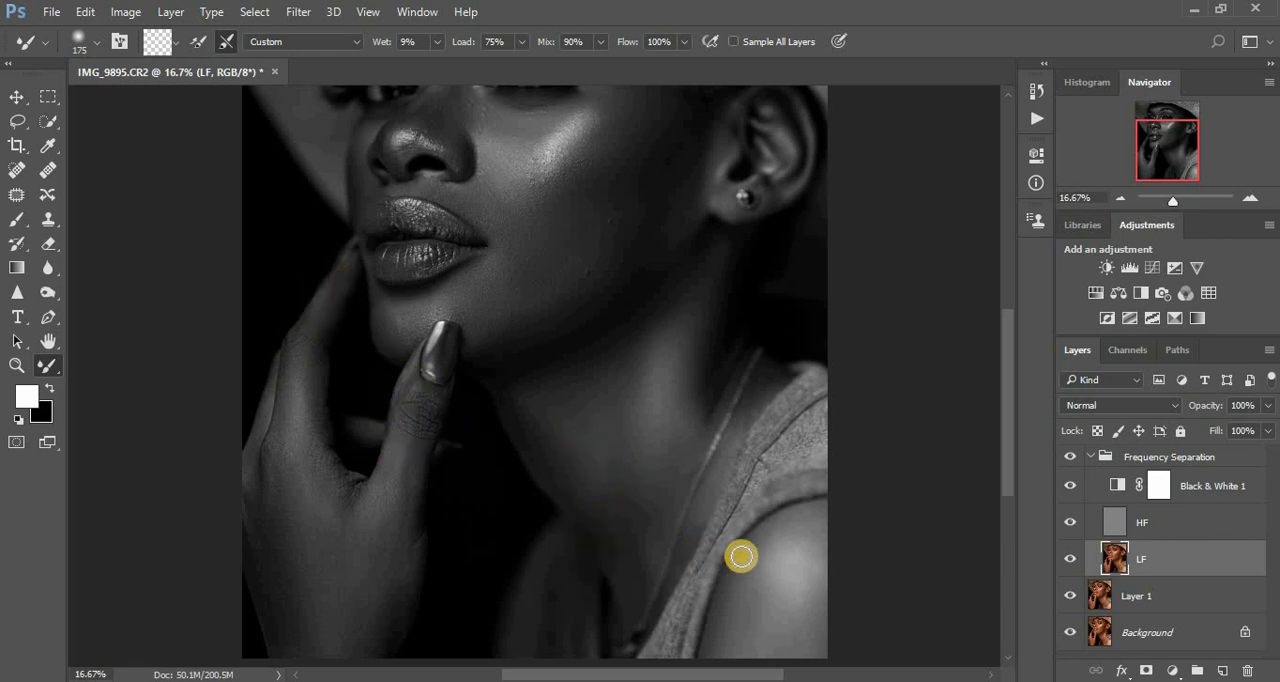
- Hide the Black & White 1 helper layer to view the full retouched portrait in colour
{"action": "key", "text": "ctrl+minus"}
{"action": "key", "text": "ctrl+minus"}
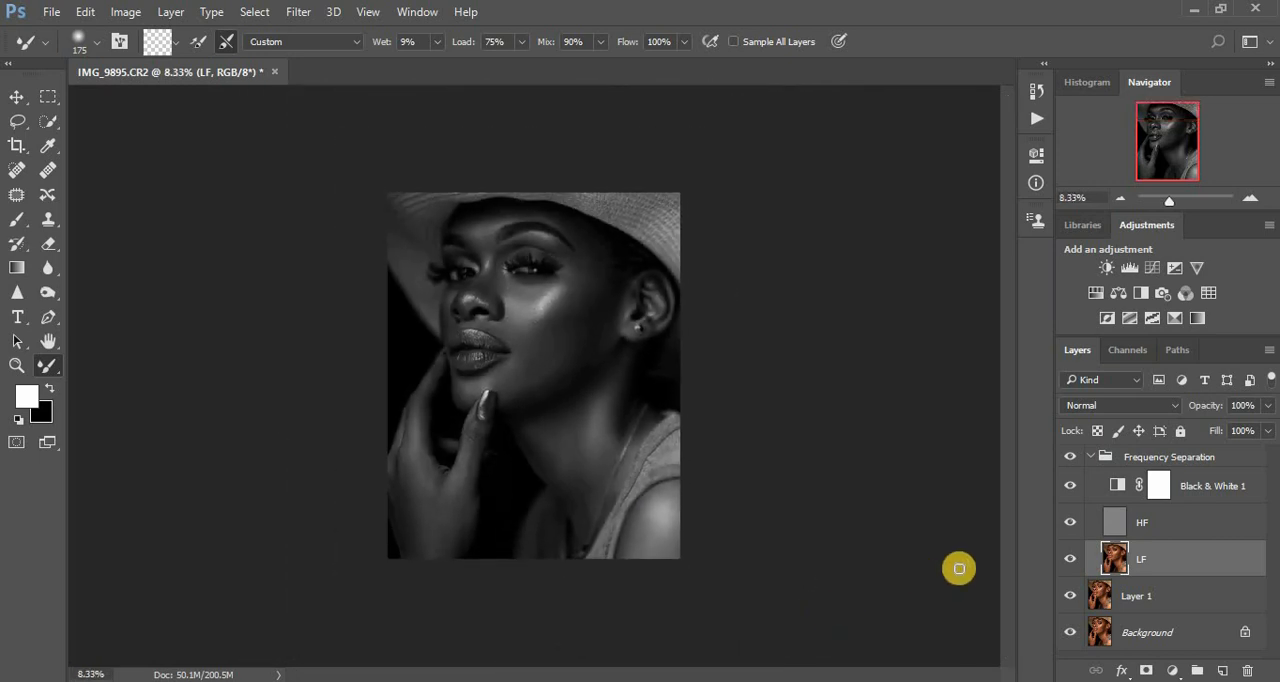
{"action": "left_click", "coordinate": [1068, 490]}
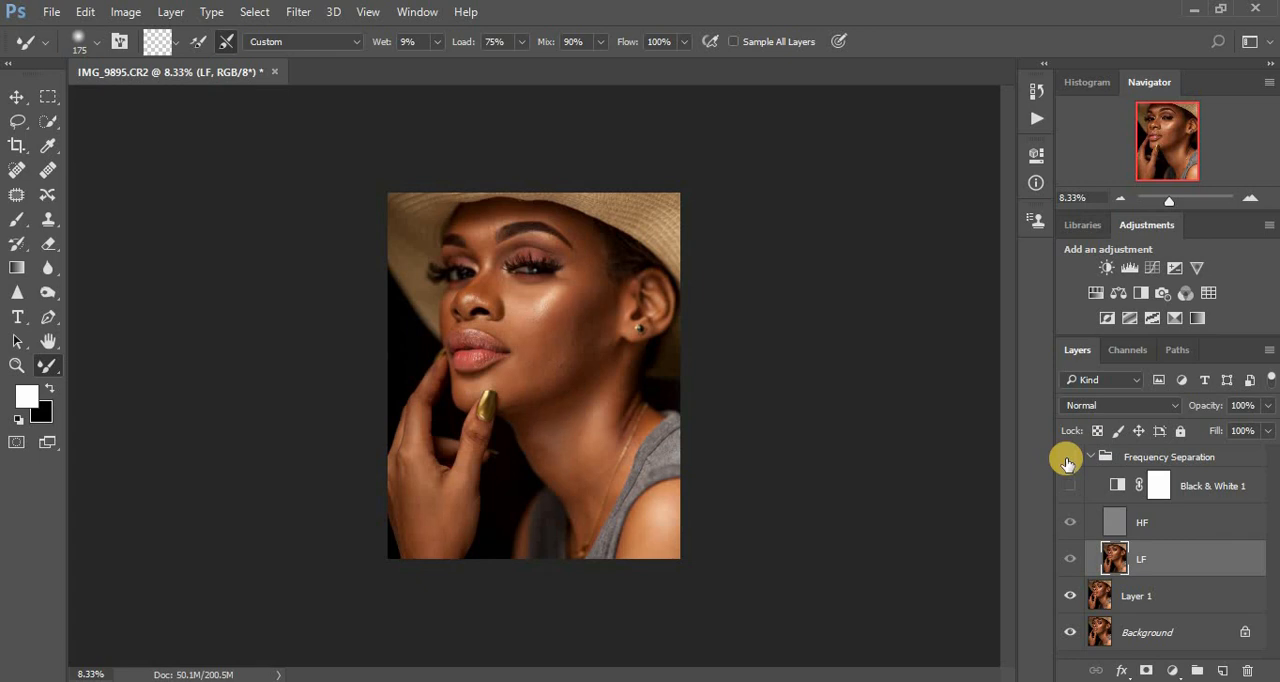
- Compare the portrait before and after retouching by switching the Frequency Separation group's visibility off and on
{"action": "key", "text": "ctrl+plus"}
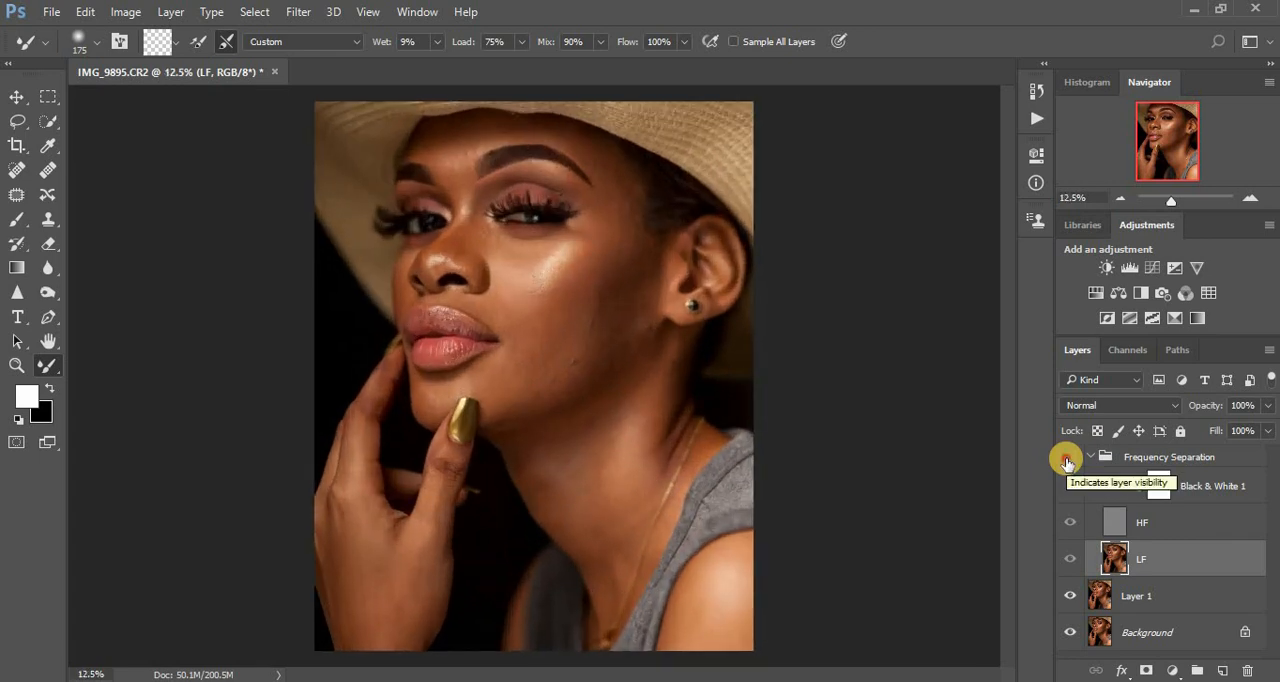
{"action": "left_click", "coordinate": [1066, 460]}
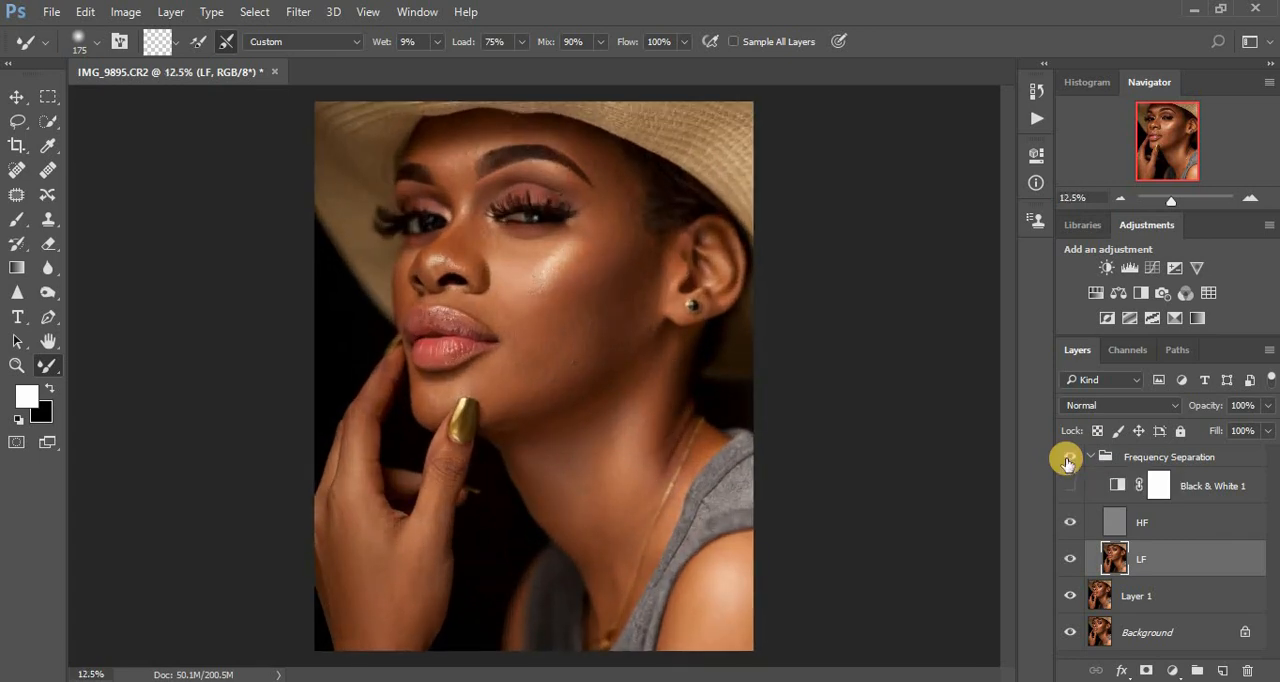
{"action": "left_click", "coordinate": [1066, 460]}
{"action": "left_click", "coordinate": [1067, 460]}
{"action": "left_click", "coordinate": [1067, 460]}
{"action": "left_click", "coordinate": [1067, 460]}
{"action": "left_click", "coordinate": [1067, 460]}
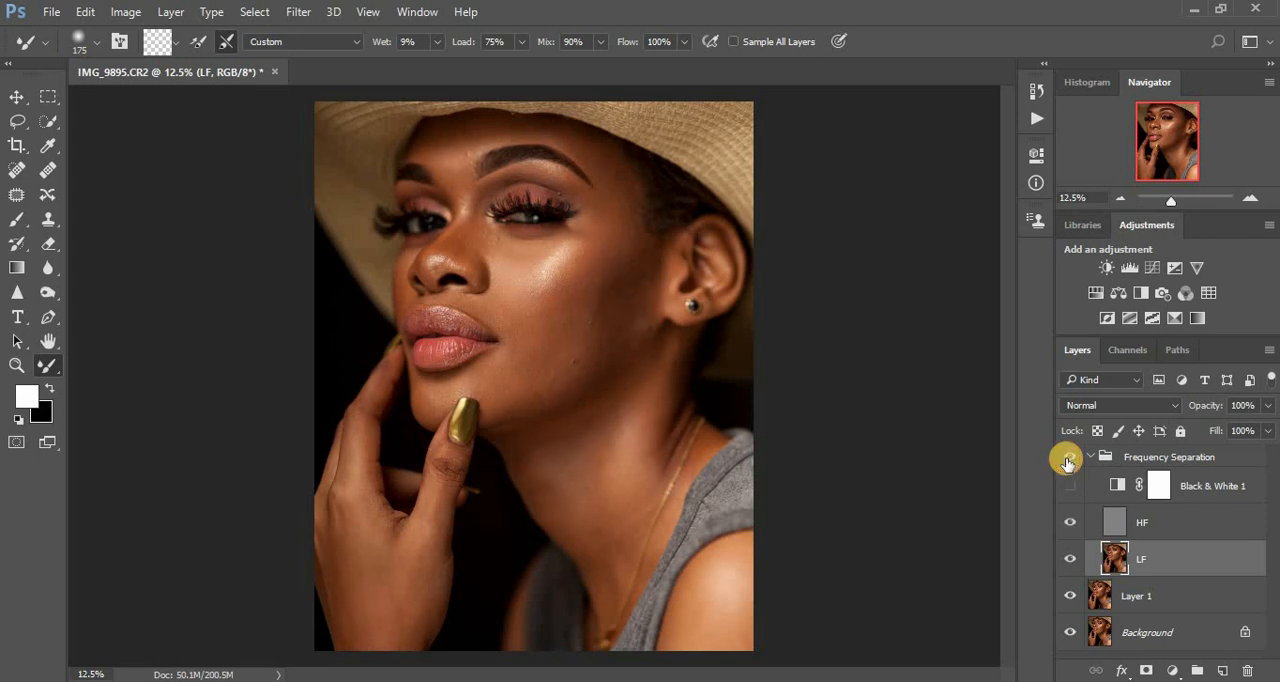
{"action": "left_click", "coordinate": [1067, 460]}
{"action": "left_click", "coordinate": [1067, 460]}
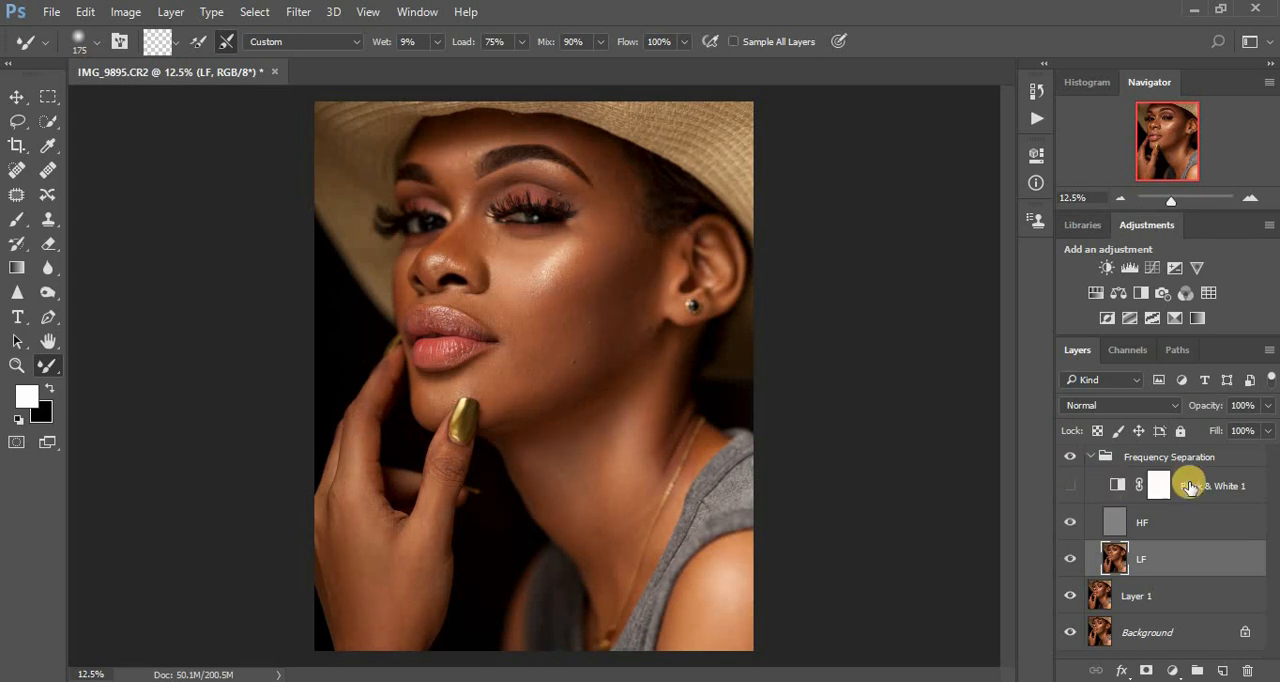
- Delete the Black & White 1 helper layer from the Frequency Separation group
{"action": "left_click", "coordinate": [1222, 567]}
{"action": "left_click_drag", "start_coordinate": [1222, 568], "coordinate": [1255, 672]}
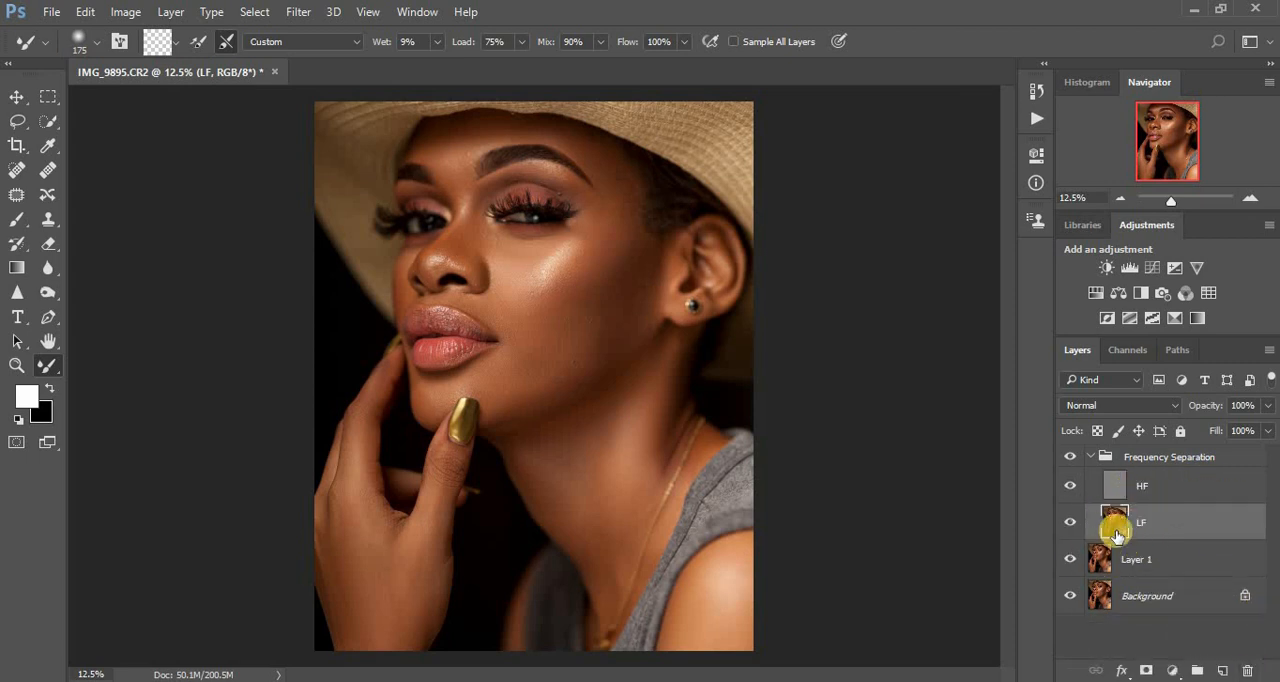
- On the LF layer, lasso the shadowed cheek in front of the ear with 30 px feather, apply a 38-pixel Gaussian Blur and deselect
{"action": "left_click", "coordinate": [15, 124]}
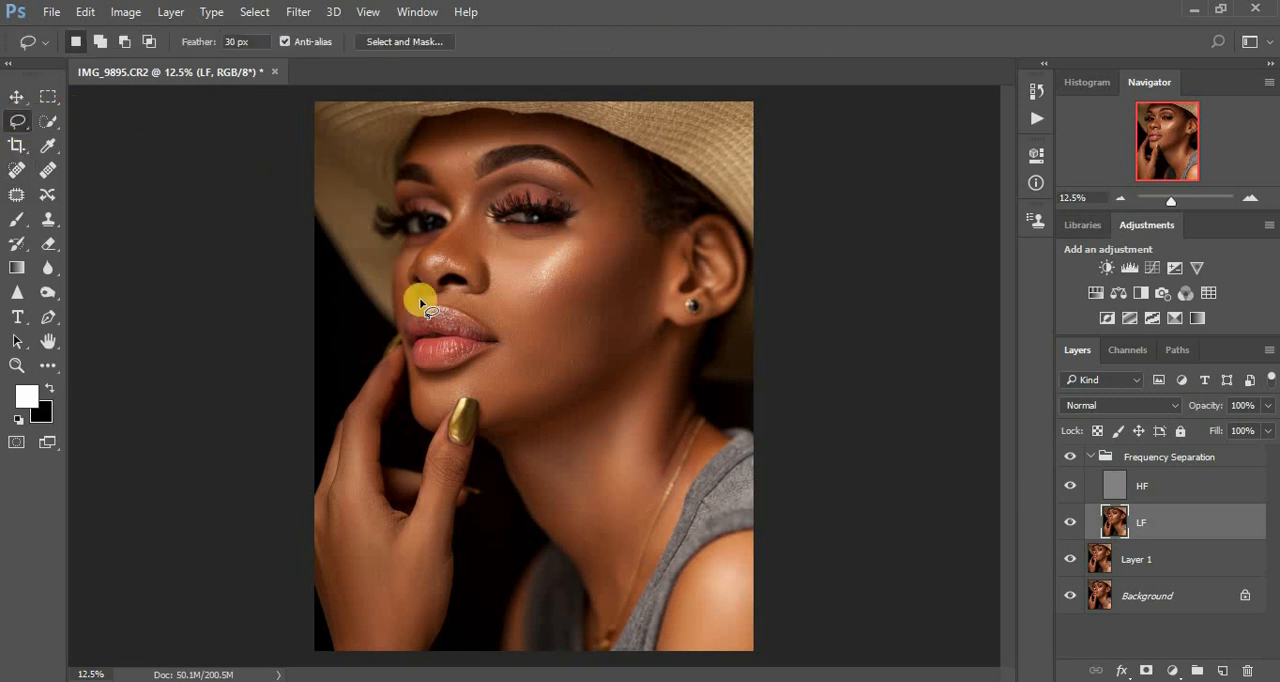
{"action": "scroll", "coordinate": [421, 303], "scroll_direction": "up", "scroll_amount": 1}
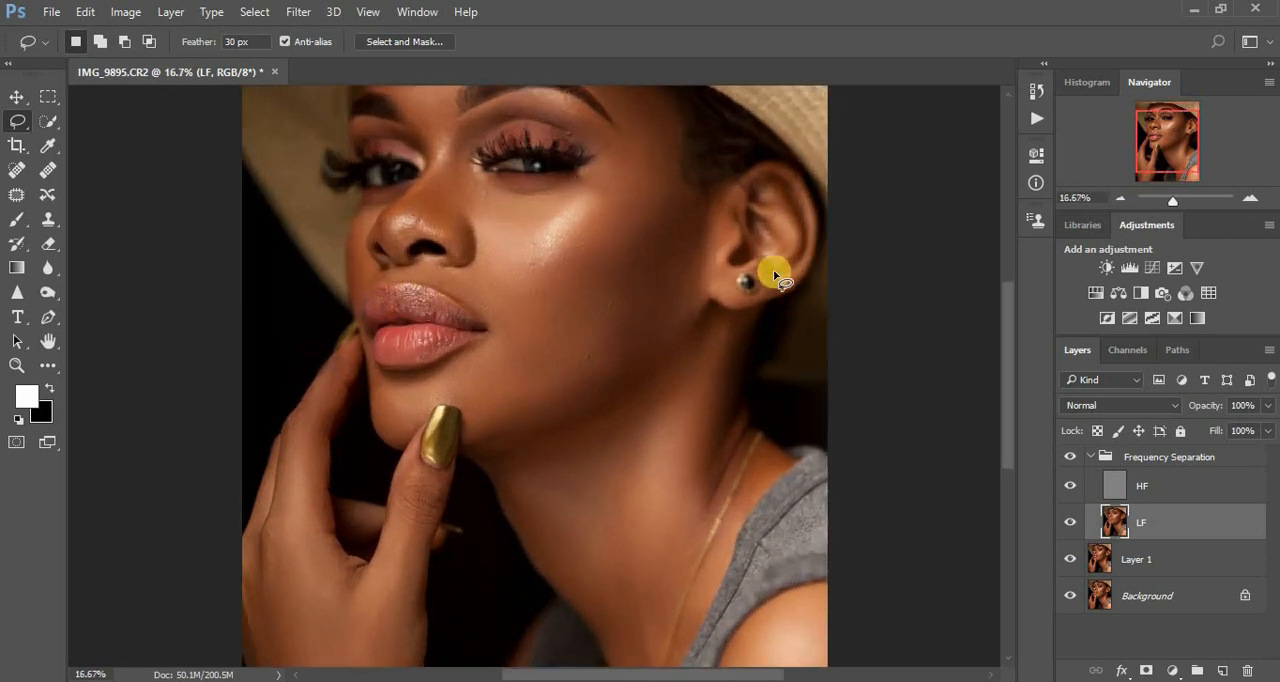
{"action": "left_click_drag", "start_coordinate": [1006, 355], "coordinate": [1001, 328]}
{"action": "mouse_move", "coordinate": [681, 246]}
{"action": "left_mouse_down"}
{"action": "mouse_move", "coordinate": [578, 390]}
{"action": "mouse_move", "coordinate": [560, 462]}
{"action": "mouse_move", "coordinate": [590, 467]}
{"action": "mouse_move", "coordinate": [677, 391]}
{"action": "mouse_move", "coordinate": [713, 258]}
{"action": "mouse_move", "coordinate": [700, 249]}
{"action": "left_mouse_up"}
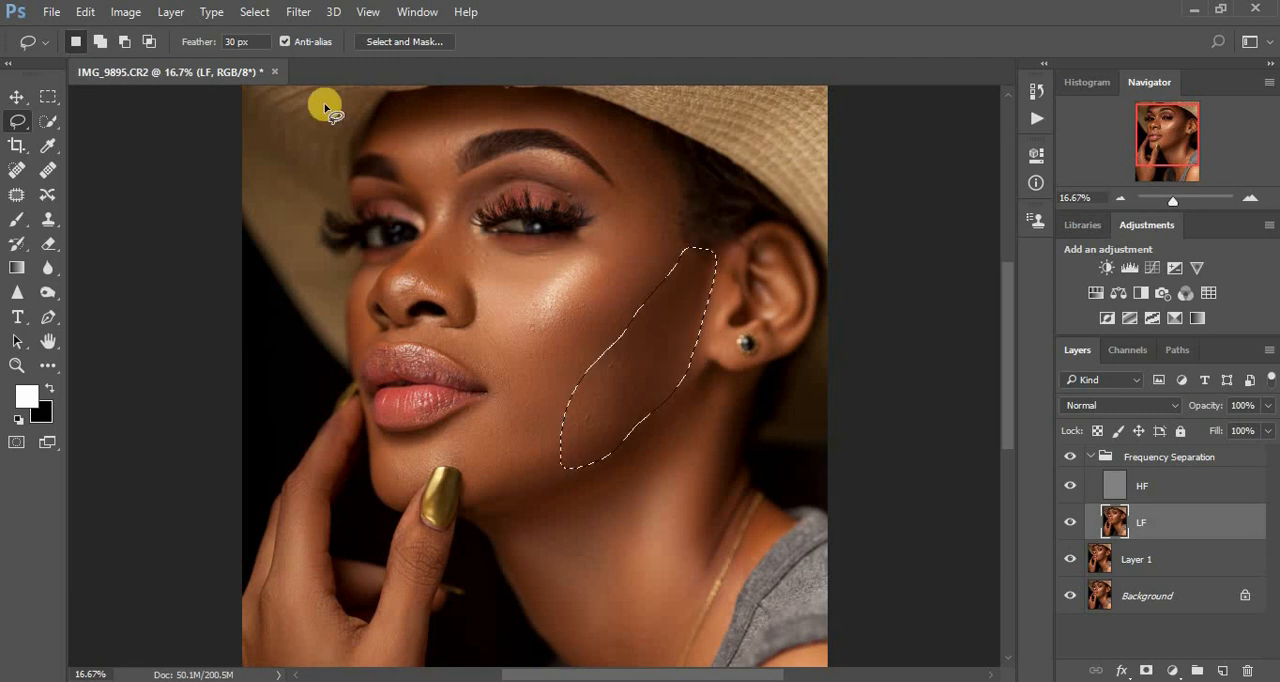
{"action": "left_click", "coordinate": [298, 14]}
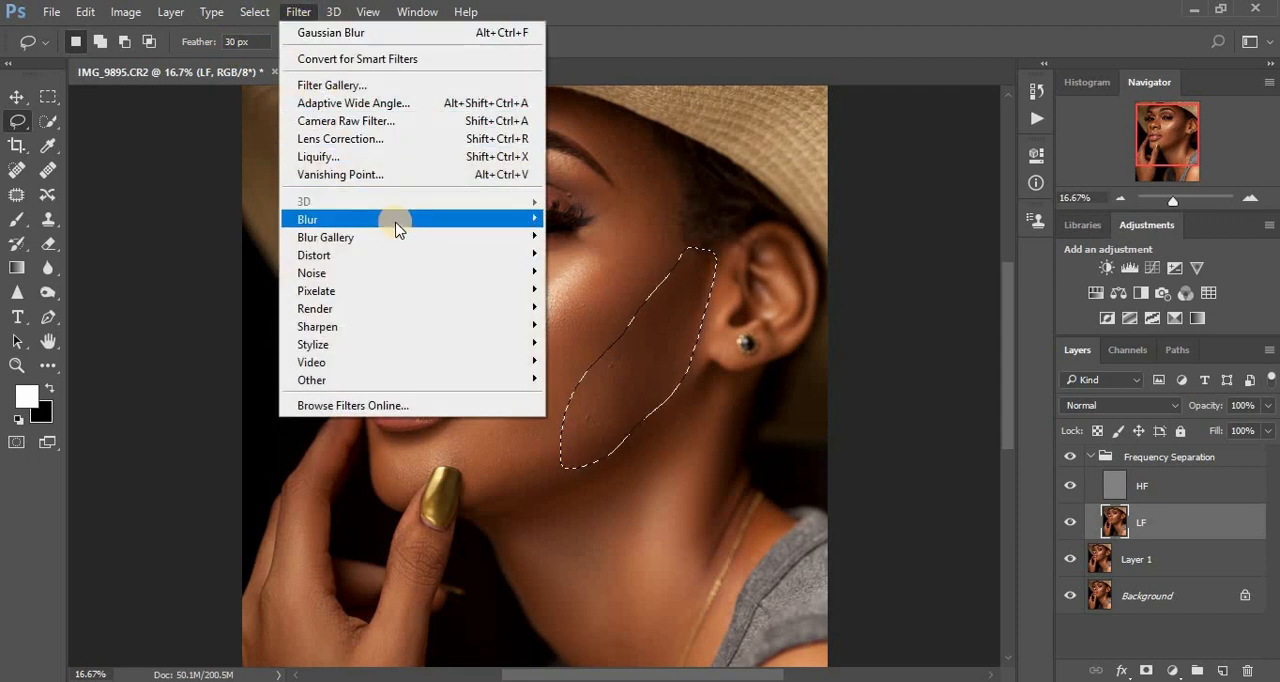
{"action": "mouse_move", "coordinate": [396, 229]}
{"action": "left_click", "coordinate": [605, 290]}
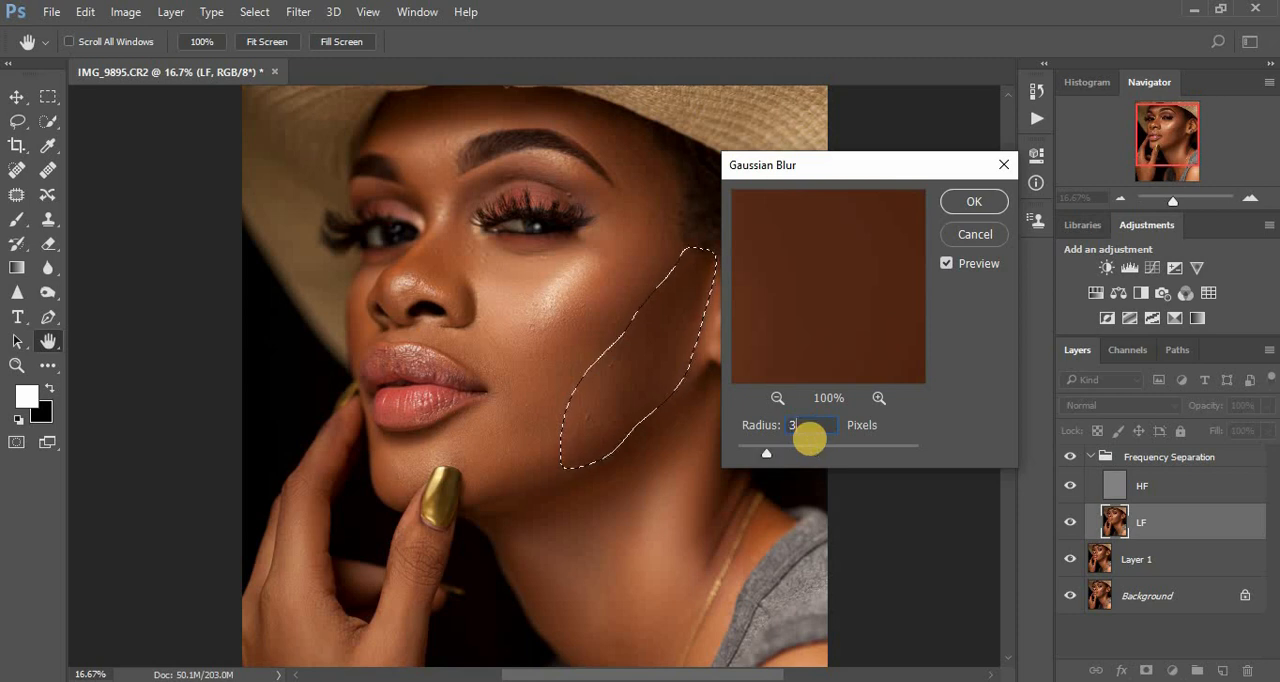
{"action": "left_click", "coordinate": [972, 203]}
{"action": "left_click_drag", "start_coordinate": [1010, 312], "coordinate": [1008, 296]}
{"action": "left_click", "coordinate": [962, 313]}
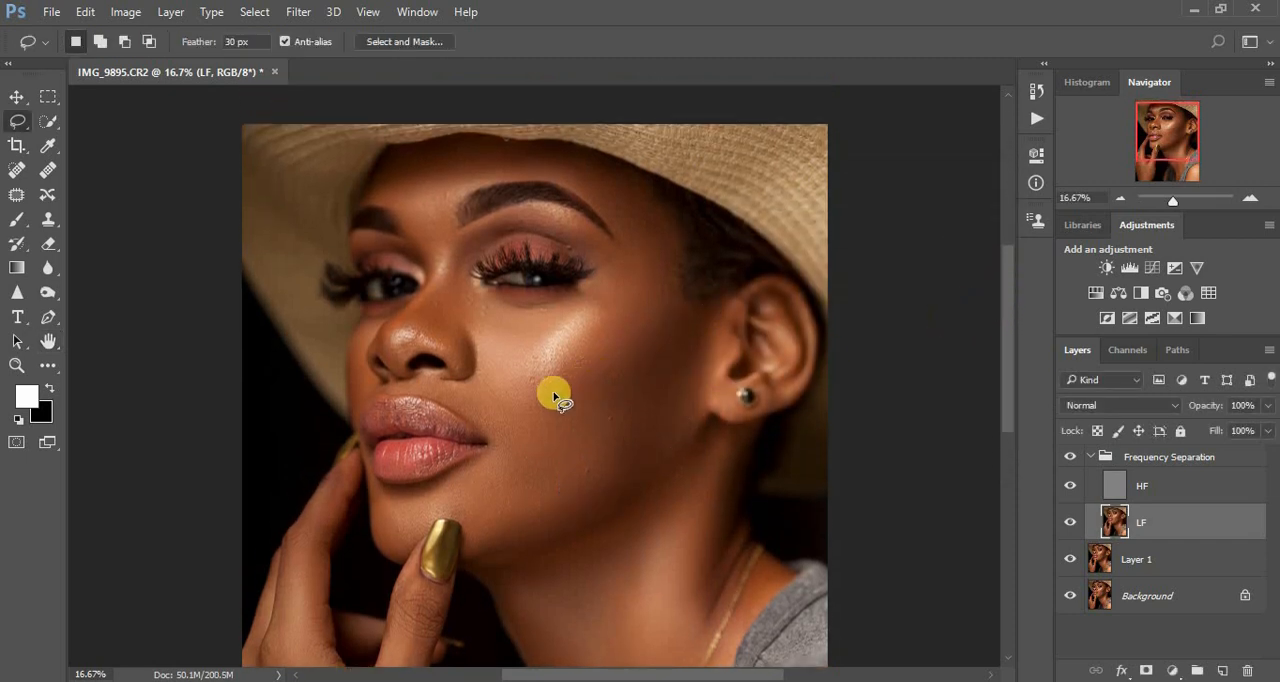
- Lasso the diagonal mid-cheek area and the temple beside the eyebrow in turn, repeating the last Gaussian Blur on each
{"action": "mouse_move", "coordinate": [530, 398]}
{"action": "left_mouse_down"}
{"action": "mouse_move", "coordinate": [537, 426]}
{"action": "mouse_move", "coordinate": [651, 363]}
{"action": "mouse_move", "coordinate": [673, 333]}
{"action": "mouse_move", "coordinate": [677, 283]}
{"action": "mouse_move", "coordinate": [562, 371]}
{"action": "mouse_move", "coordinate": [517, 448]}
{"action": "mouse_move", "coordinate": [586, 426]}
{"action": "mouse_move", "coordinate": [592, 403]}
{"action": "left_mouse_up"}
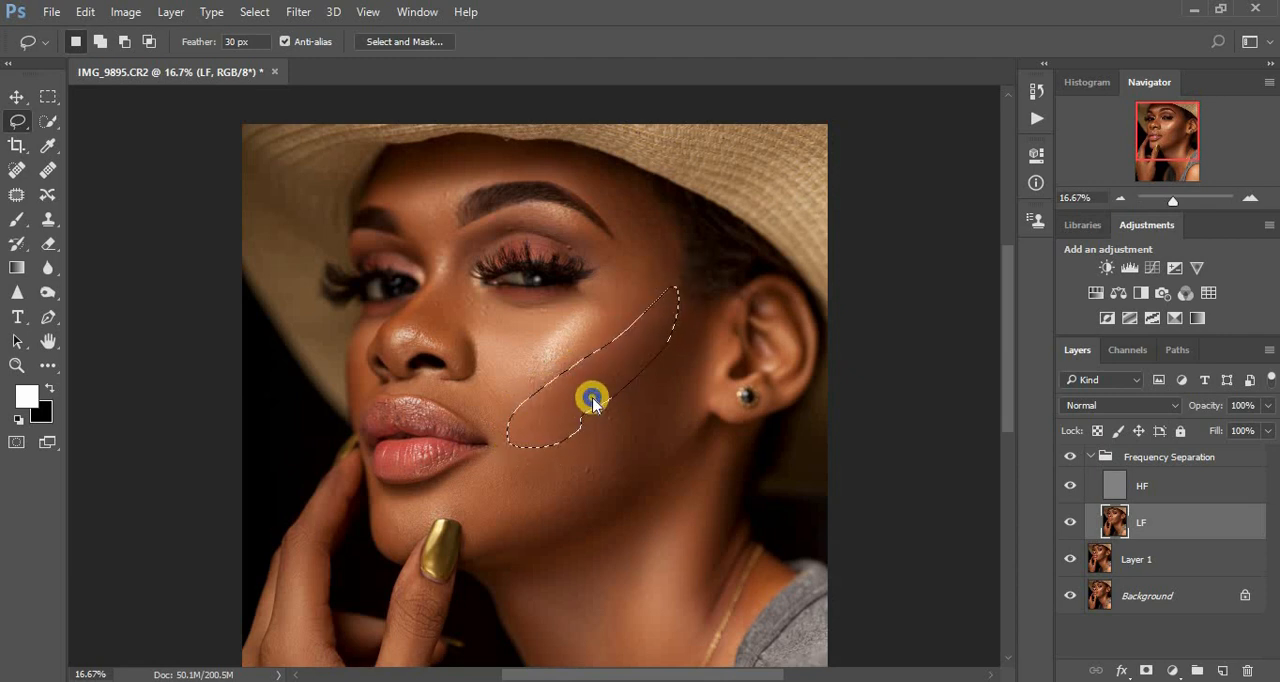
{"action": "right_click", "coordinate": [592, 403]}
{"action": "left_click", "coordinate": [612, 316]}
{"action": "left_click", "coordinate": [914, 334]}
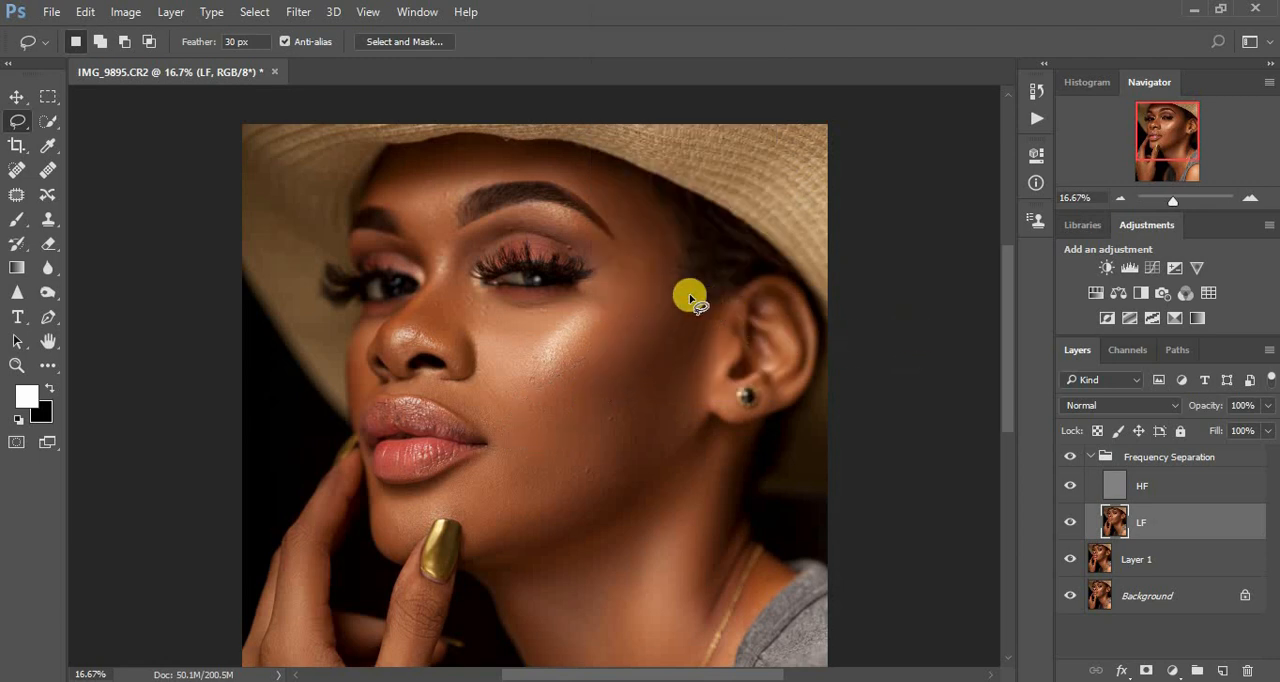
{"action": "mouse_move", "coordinate": [604, 180]}
{"action": "left_mouse_down"}
{"action": "mouse_move", "coordinate": [614, 229]}
{"action": "mouse_move", "coordinate": [603, 291]}
{"action": "mouse_move", "coordinate": [660, 278]}
{"action": "mouse_move", "coordinate": [679, 219]}
{"action": "mouse_move", "coordinate": [643, 183]}
{"action": "mouse_move", "coordinate": [643, 203]}
{"action": "left_mouse_up"}
{"action": "right_click", "coordinate": [645, 202]}
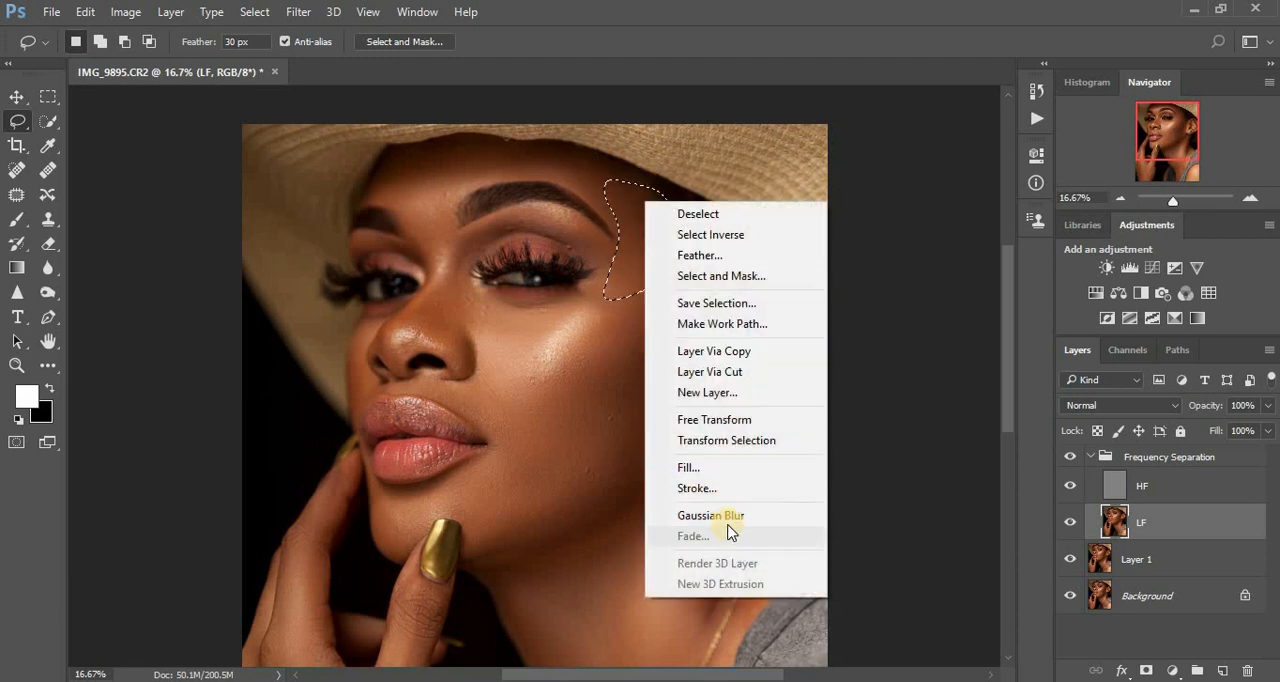
{"action": "left_click", "coordinate": [720, 516]}
{"action": "key", "text": "ctrl+d"}
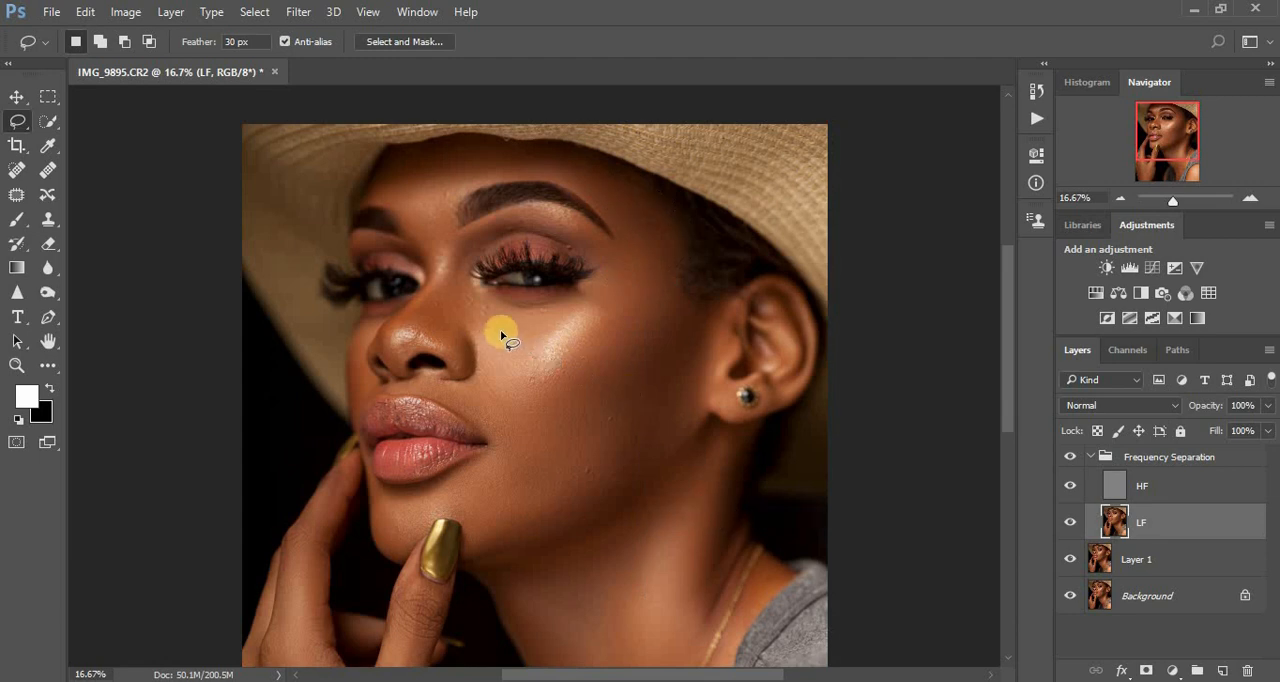
- Repeat the Gaussian Blur on lassoed areas below the inner eye corner beside the nose and on the cheek next to the mouth
{"action": "mouse_move", "coordinate": [472, 288]}
{"action": "left_mouse_down"}
{"action": "mouse_move", "coordinate": [503, 354]}
{"action": "mouse_move", "coordinate": [531, 350]}
{"action": "mouse_move", "coordinate": [603, 287]}
{"action": "mouse_move", "coordinate": [474, 291]}
{"action": "left_mouse_up"}
{"action": "right_click", "coordinate": [491, 314]}
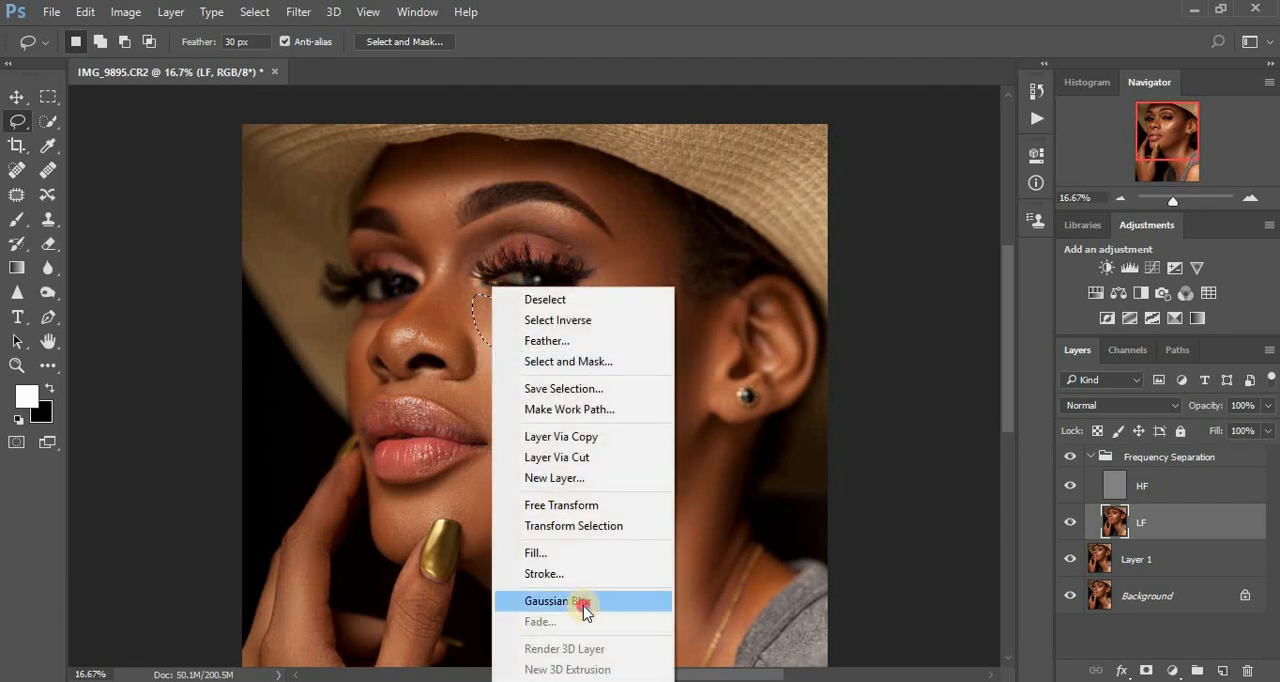
{"action": "left_click", "coordinate": [578, 601]}
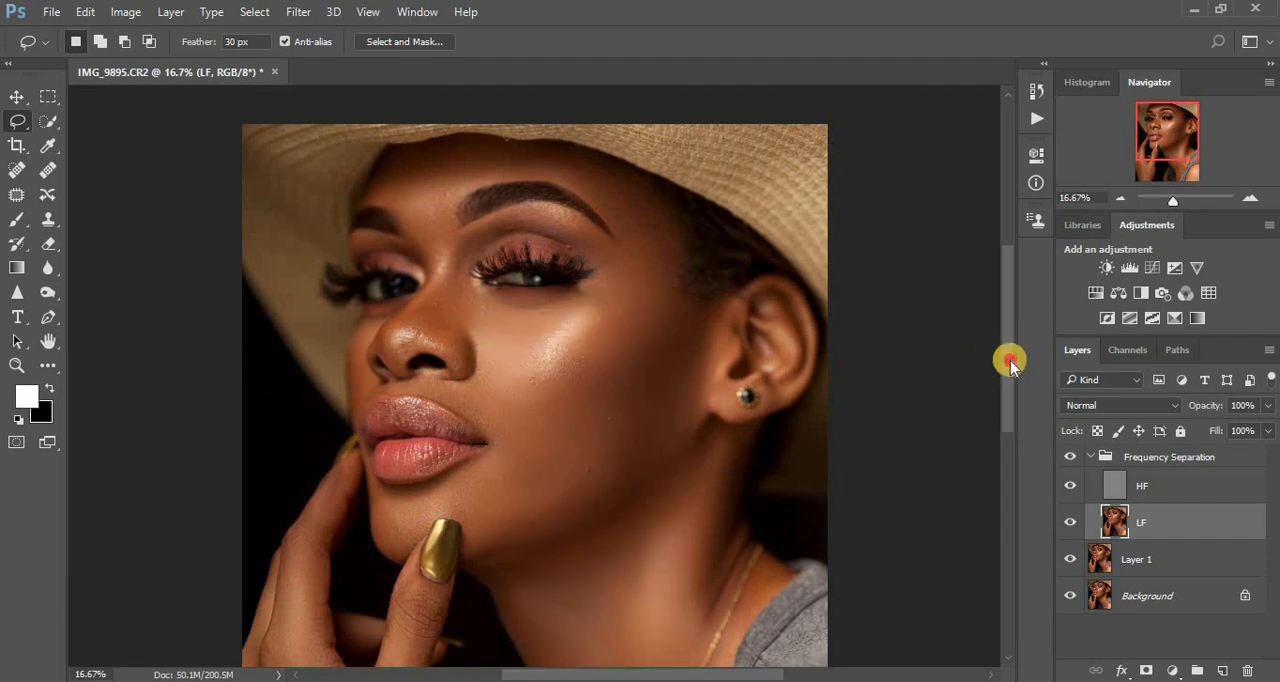
{"action": "scroll", "coordinate": [1010, 360], "scroll_direction": "down", "scroll_amount": 2}
{"action": "left_click_drag", "start_coordinate": [484, 315], "coordinate": [487, 391]}
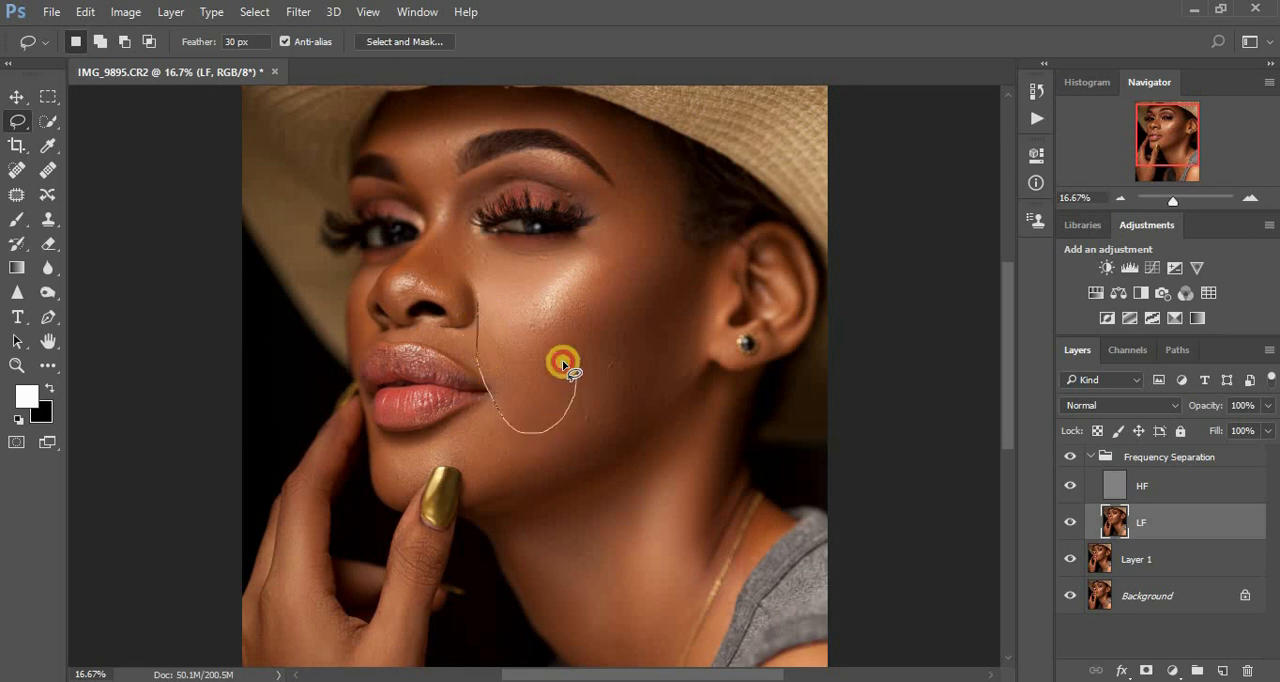
{"action": "left_click_drag", "start_coordinate": [563, 365], "coordinate": [485, 314]}
{"action": "right_click", "coordinate": [494, 346]}
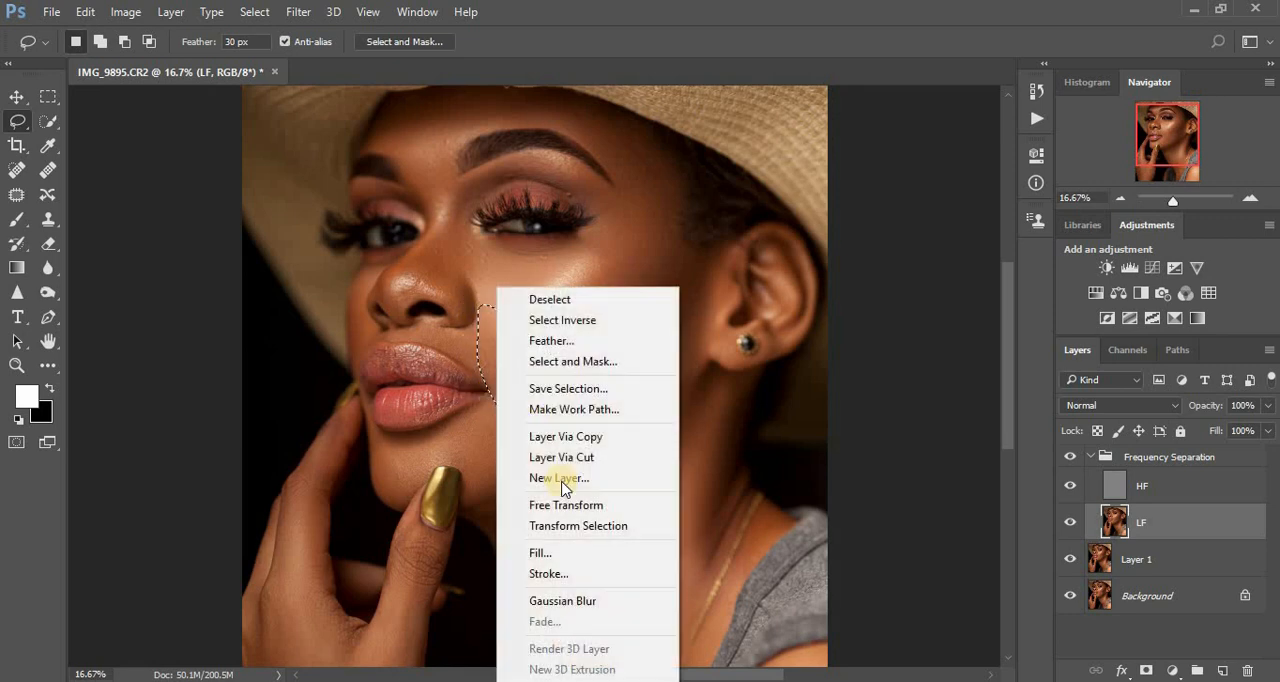
{"action": "left_click", "coordinate": [590, 601]}
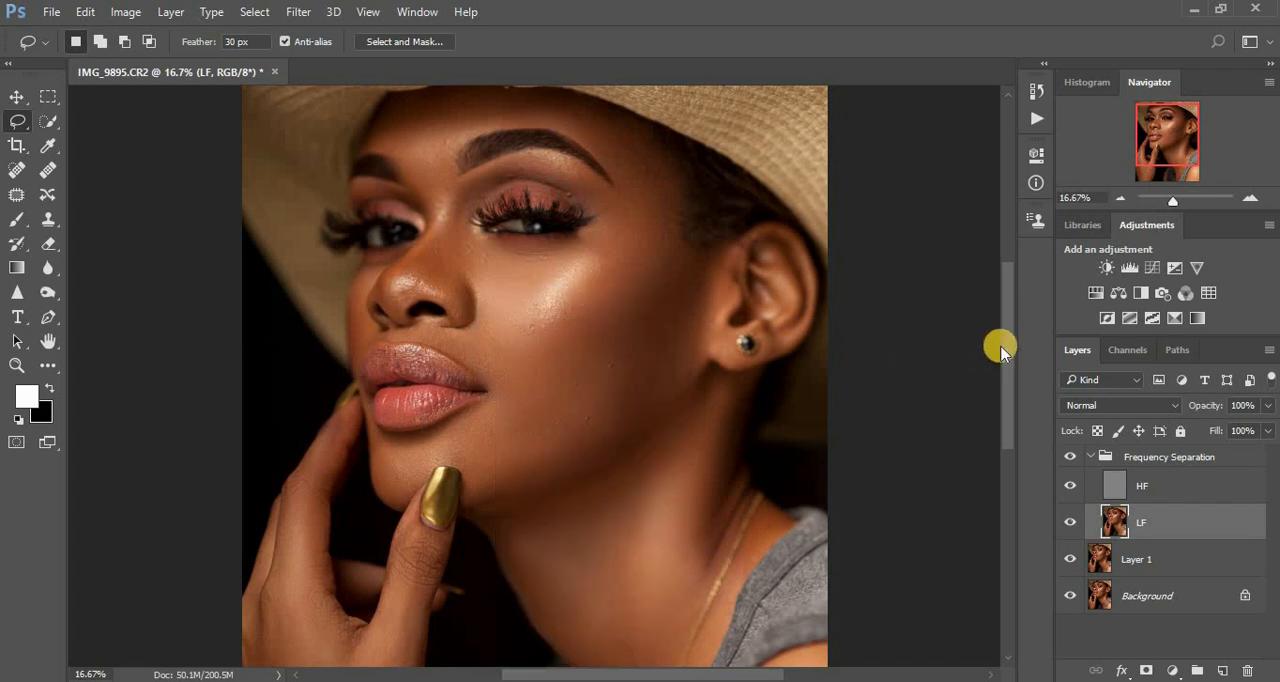
- Lasso the chin around the gold nail and the lower cheek along the jaw in turn, repeating the Gaussian Blur on each
{"action": "left_click_drag", "start_coordinate": [1006, 352], "coordinate": [1009, 378]}
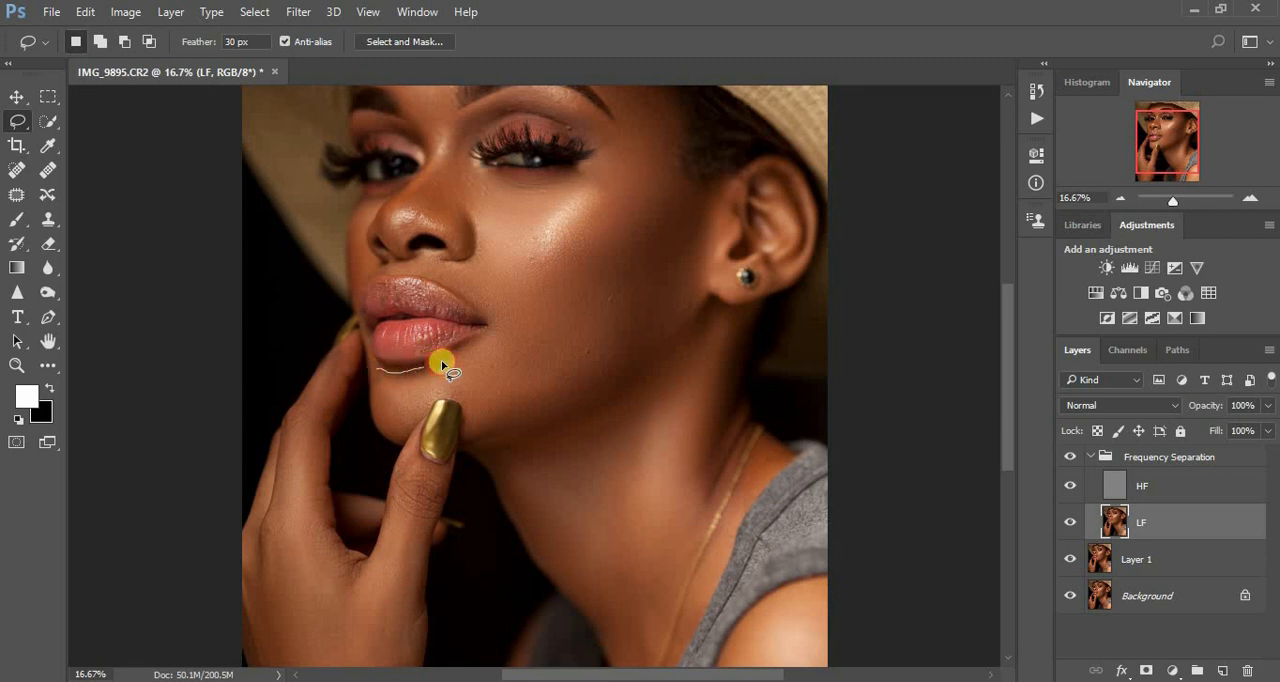
{"action": "mouse_move", "coordinate": [441, 361]}
{"action": "left_mouse_down"}
{"action": "mouse_move", "coordinate": [523, 312]}
{"action": "mouse_move", "coordinate": [542, 342]}
{"action": "mouse_move", "coordinate": [537, 385]}
{"action": "mouse_move", "coordinate": [515, 408]}
{"action": "mouse_move", "coordinate": [541, 390]}
{"action": "left_mouse_up"}
{"action": "mouse_move", "coordinate": [542, 421]}
{"action": "left_mouse_down"}
{"action": "mouse_move", "coordinate": [468, 436]}
{"action": "mouse_move", "coordinate": [468, 400]}
{"action": "mouse_move", "coordinate": [448, 396]}
{"action": "mouse_move", "coordinate": [385, 431]}
{"action": "mouse_move", "coordinate": [377, 372]}
{"action": "left_mouse_up"}
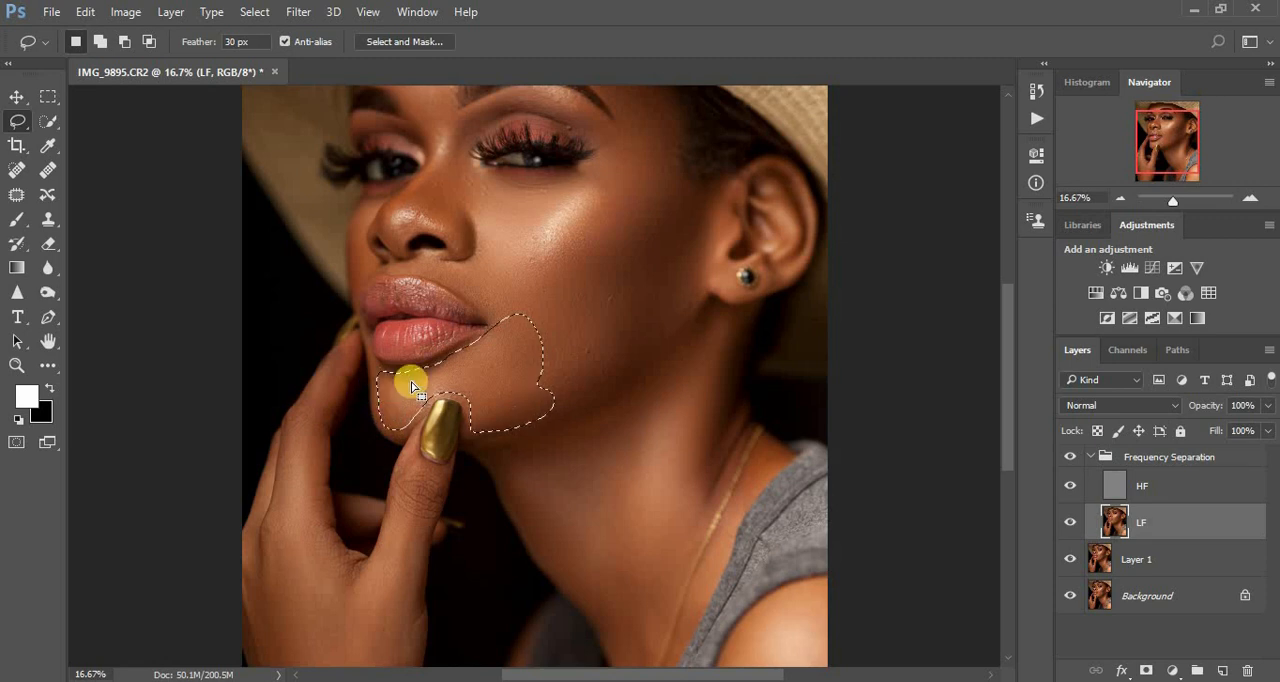
{"action": "right_click", "coordinate": [486, 376]}
{"action": "left_click", "coordinate": [577, 601]}
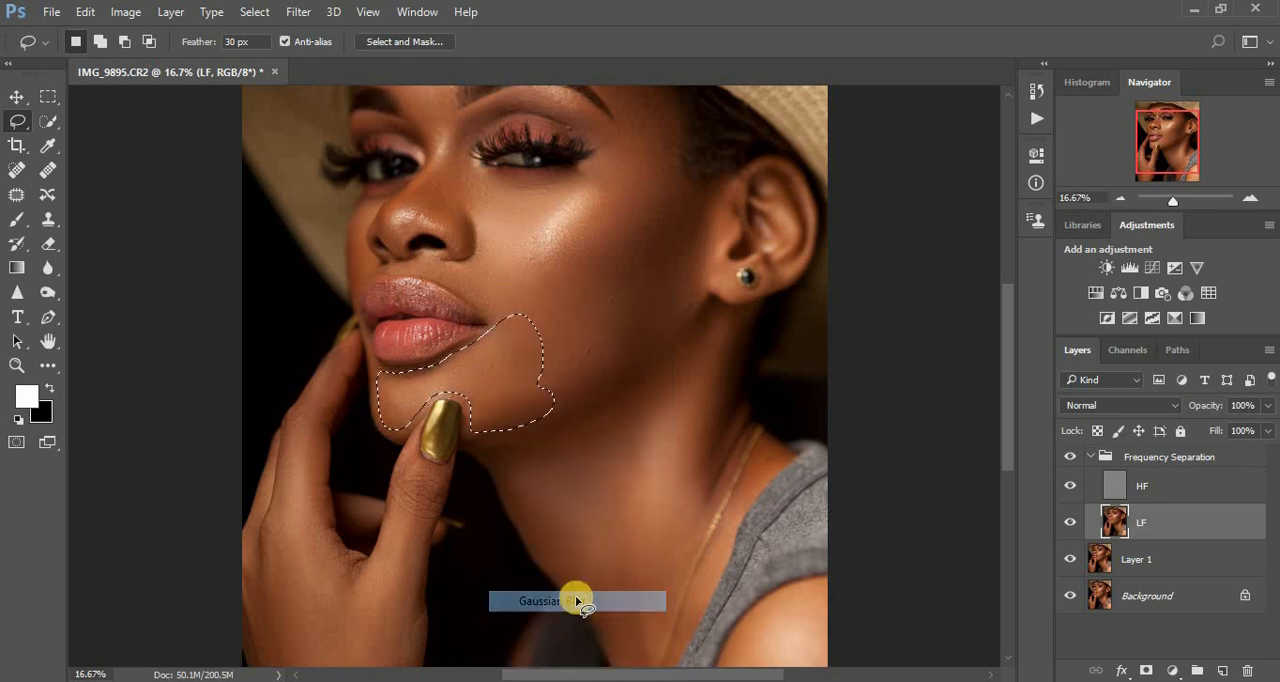
{"action": "mouse_move", "coordinate": [575, 350]}
{"action": "left_mouse_down"}
{"action": "mouse_move", "coordinate": [552, 404]}
{"action": "mouse_move", "coordinate": [643, 335]}
{"action": "mouse_move", "coordinate": [609, 322]}
{"action": "mouse_move", "coordinate": [596, 386]}
{"action": "left_mouse_up"}
{"action": "right_click", "coordinate": [596, 386]}
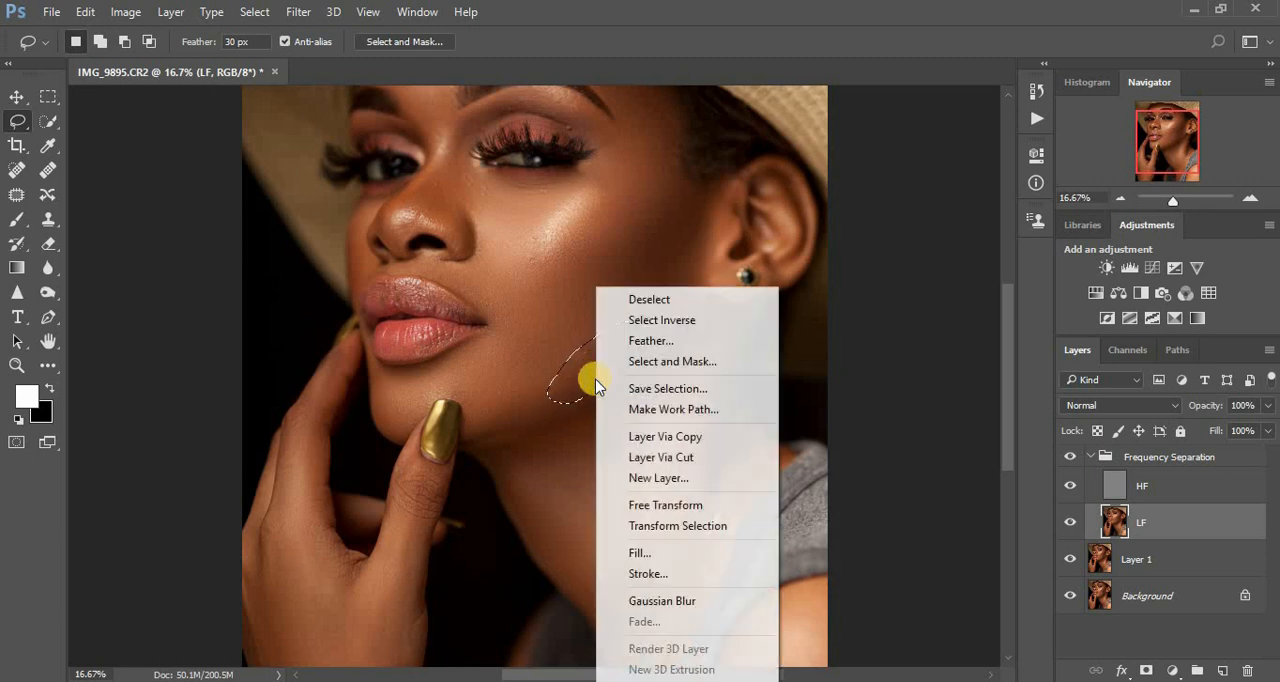
{"action": "left_click", "coordinate": [684, 602]}
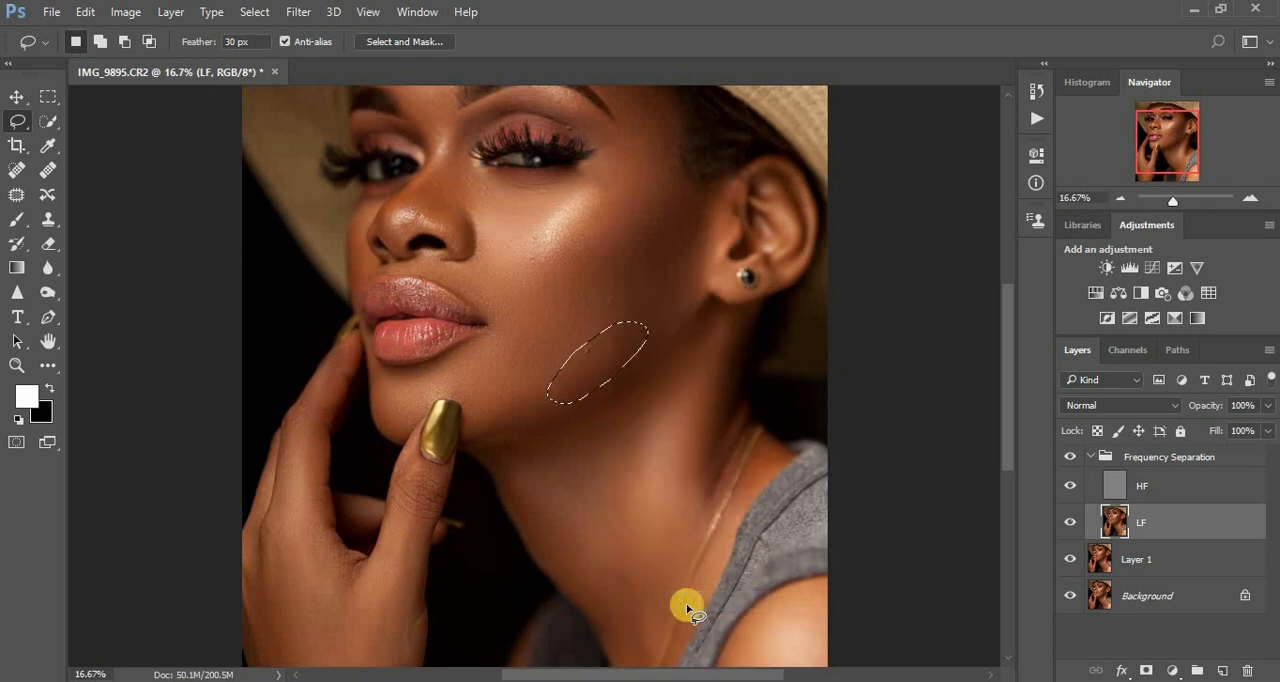
{"action": "left_click", "coordinate": [704, 353]}
- Repeat the Gaussian Blur on lassoed skin above the lip corner and beside the outer eye corner, clearing the selection
{"action": "mouse_move", "coordinate": [434, 275]}
{"action": "left_mouse_down"}
{"action": "mouse_move", "coordinate": [505, 315]}
{"action": "mouse_move", "coordinate": [520, 305]}
{"action": "mouse_move", "coordinate": [513, 271]}
{"action": "mouse_move", "coordinate": [466, 273]}
{"action": "left_mouse_up"}
{"action": "right_click", "coordinate": [466, 272]}
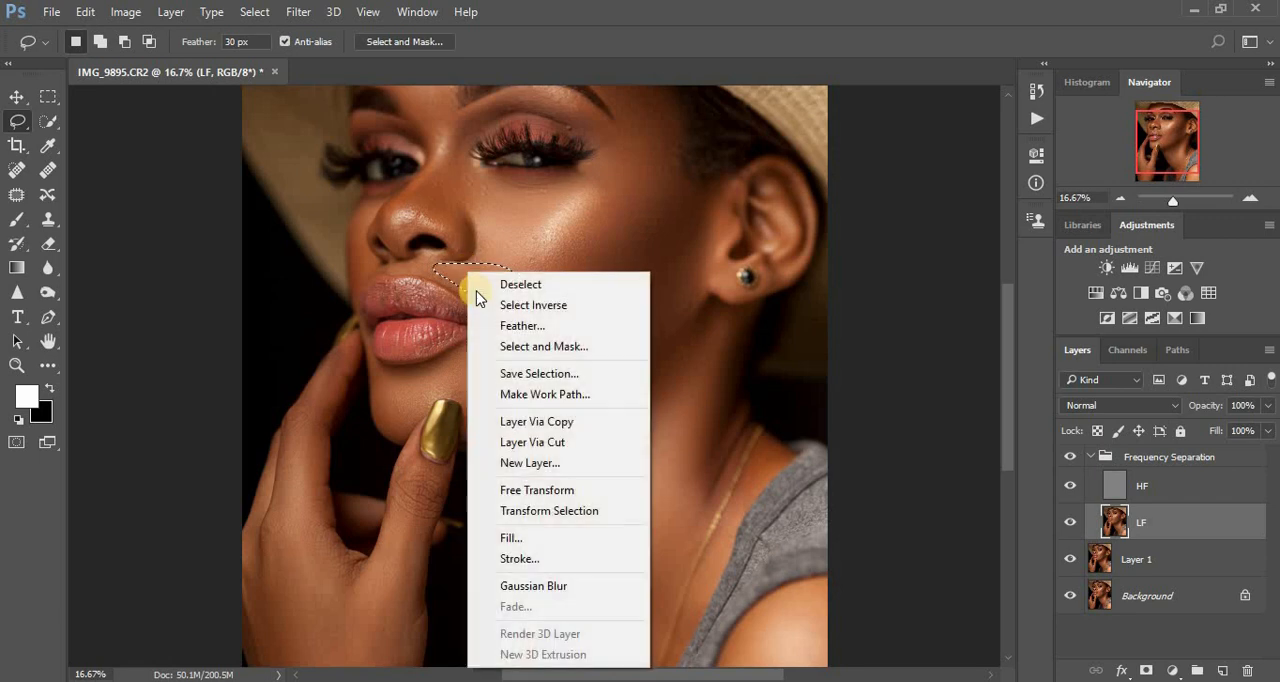
{"action": "left_click", "coordinate": [563, 587]}
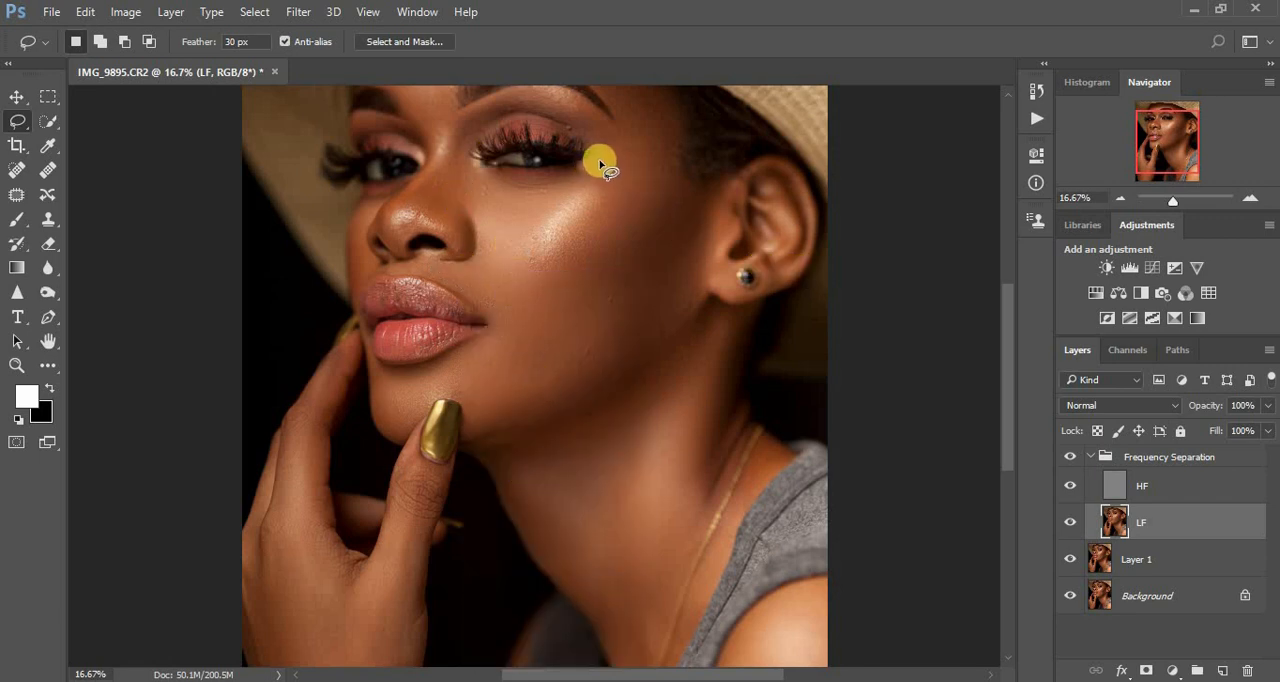
{"action": "mouse_move", "coordinate": [600, 163]}
{"action": "left_mouse_down"}
{"action": "mouse_move", "coordinate": [591, 218]}
{"action": "mouse_move", "coordinate": [654, 182]}
{"action": "mouse_move", "coordinate": [689, 133]}
{"action": "mouse_move", "coordinate": [664, 126]}
{"action": "mouse_move", "coordinate": [643, 168]}
{"action": "left_mouse_up"}
{"action": "right_click", "coordinate": [643, 168]}
{"action": "left_click", "coordinate": [723, 480]}
{"action": "key", "text": "ctrl+d"}
- Lasso the forehead above the eyebrows and the skin between the brows in turn, repeating the Gaussian Blur on each
{"action": "left_click_drag", "start_coordinate": [1008, 386], "coordinate": [1008, 336]}
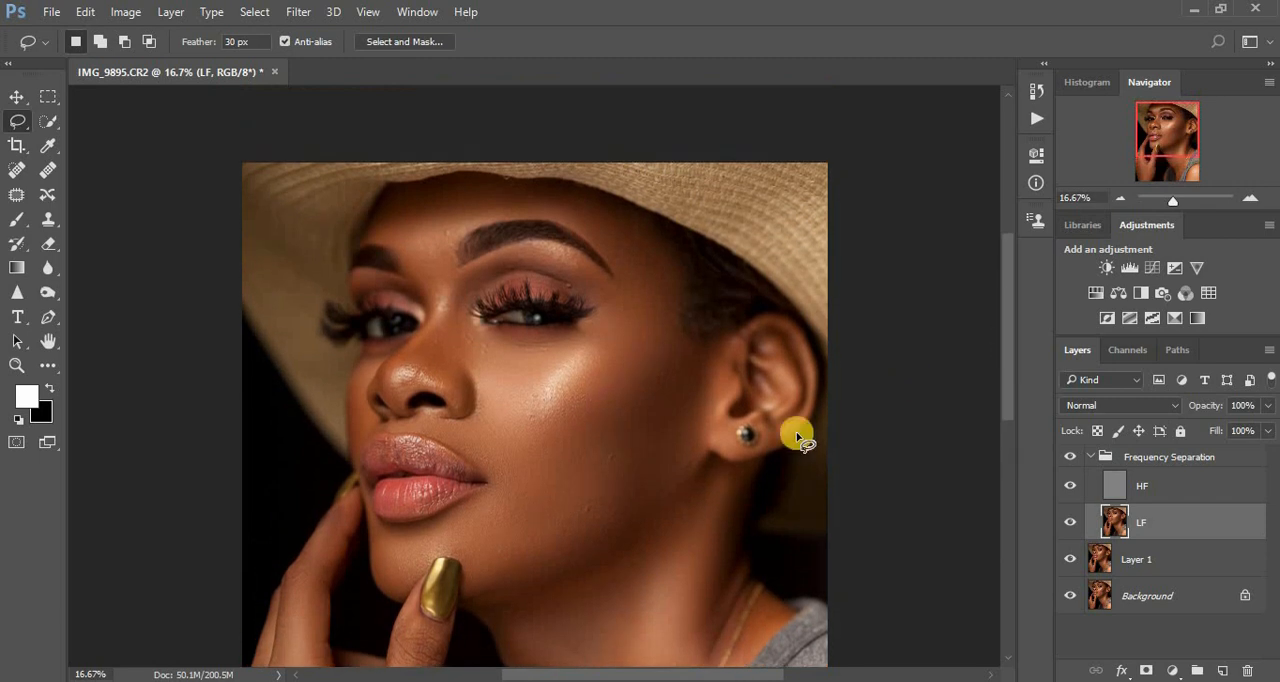
{"action": "key", "text": "ctrl+plus"}
{"action": "key", "text": "ctrl+plus"}
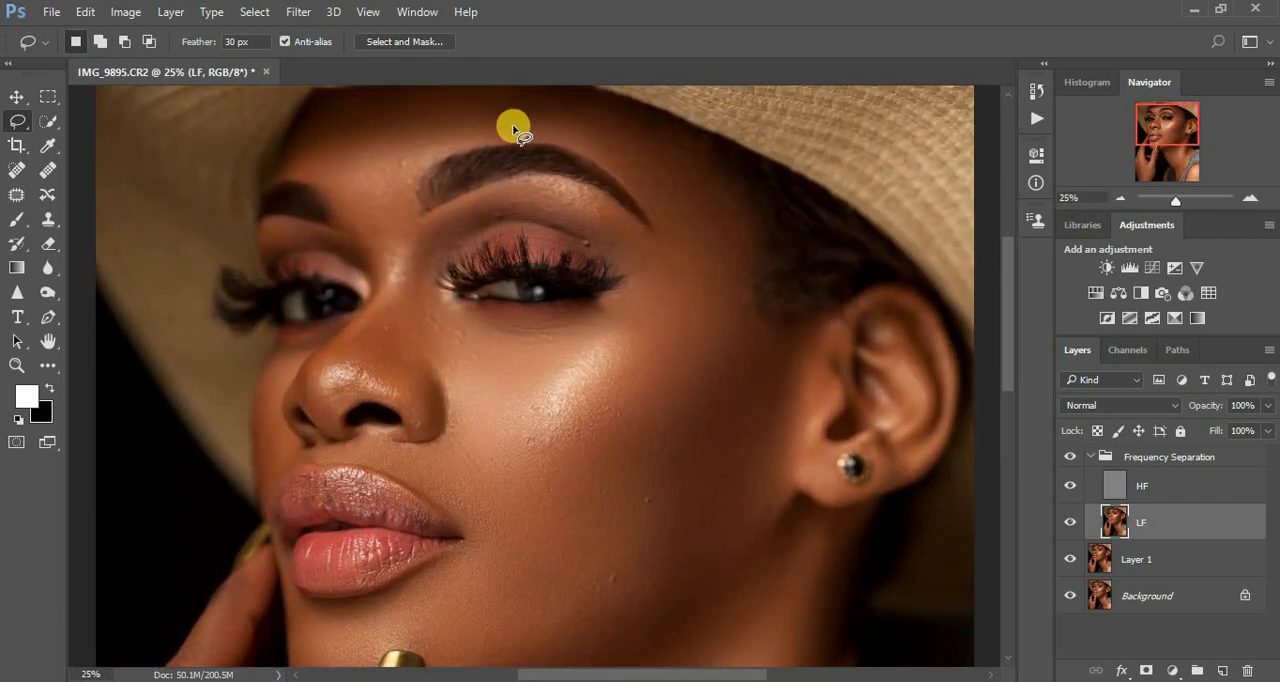
{"action": "mouse_move", "coordinate": [301, 152]}
{"action": "left_mouse_down"}
{"action": "mouse_move", "coordinate": [437, 114]}
{"action": "mouse_move", "coordinate": [566, 103]}
{"action": "mouse_move", "coordinate": [672, 138]}
{"action": "mouse_move", "coordinate": [696, 165]}
{"action": "mouse_move", "coordinate": [697, 213]}
{"action": "mouse_move", "coordinate": [679, 232]}
{"action": "mouse_move", "coordinate": [602, 150]}
{"action": "mouse_move", "coordinate": [545, 134]}
{"action": "mouse_move", "coordinate": [464, 143]}
{"action": "mouse_move", "coordinate": [381, 188]}
{"action": "mouse_move", "coordinate": [295, 169]}
{"action": "mouse_move", "coordinate": [280, 160]}
{"action": "mouse_move", "coordinate": [312, 134]}
{"action": "left_mouse_up"}
{"action": "right_click", "coordinate": [379, 177]}
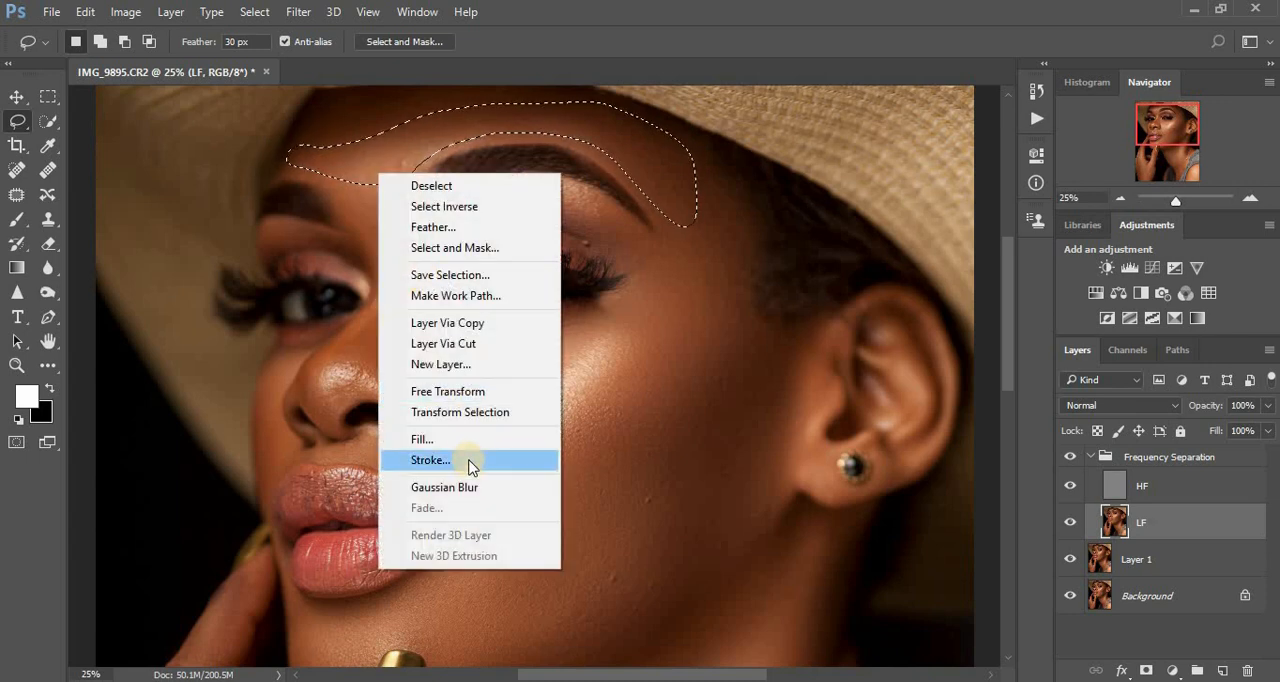
{"action": "left_click", "coordinate": [446, 487]}
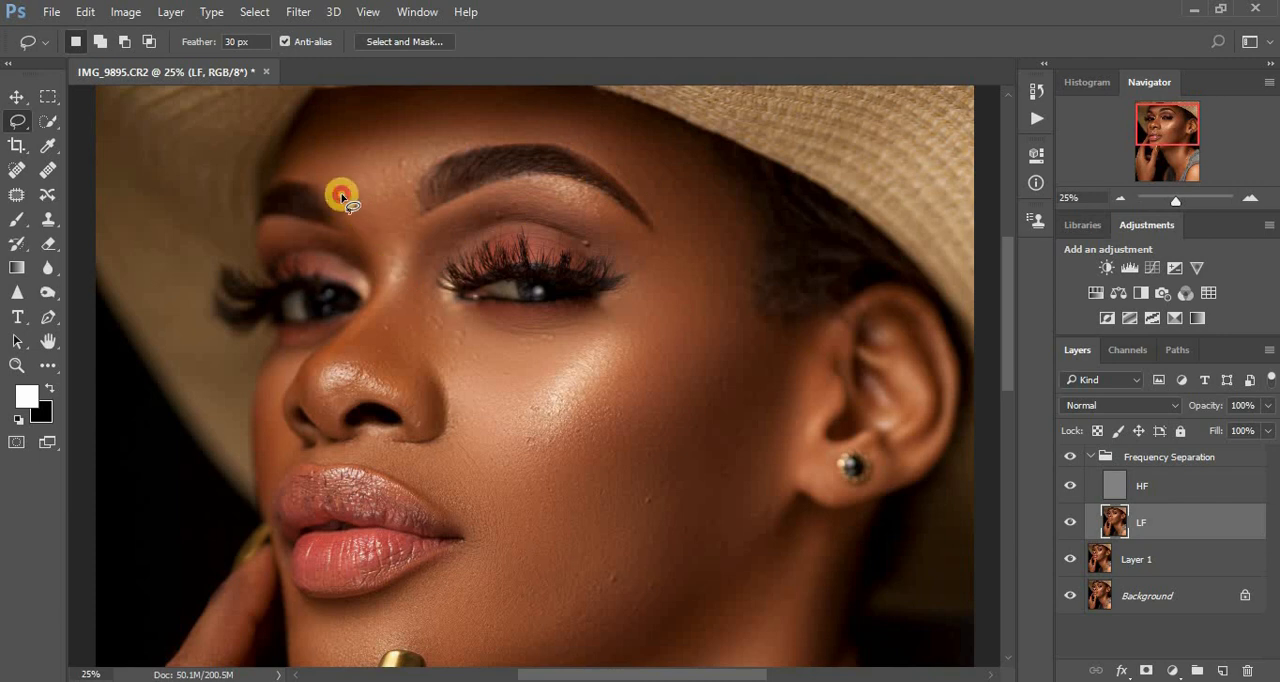
{"action": "mouse_move", "coordinate": [341, 199]}
{"action": "left_mouse_down"}
{"action": "mouse_move", "coordinate": [352, 228]}
{"action": "mouse_move", "coordinate": [403, 224]}
{"action": "mouse_move", "coordinate": [418, 216]}
{"action": "mouse_move", "coordinate": [414, 195]}
{"action": "mouse_move", "coordinate": [370, 200]}
{"action": "left_mouse_up"}
{"action": "right_click", "coordinate": [370, 200]}
{"action": "left_click", "coordinate": [476, 519]}
- Repeat the Gaussian Blur on lassoed areas at the inner corner of the eye nearer the ear and along the nose bridge
{"action": "mouse_move", "coordinate": [404, 275]}
{"action": "left_mouse_down"}
{"action": "mouse_move", "coordinate": [434, 277]}
{"action": "mouse_move", "coordinate": [494, 209]}
{"action": "mouse_move", "coordinate": [460, 215]}
{"action": "left_mouse_up"}
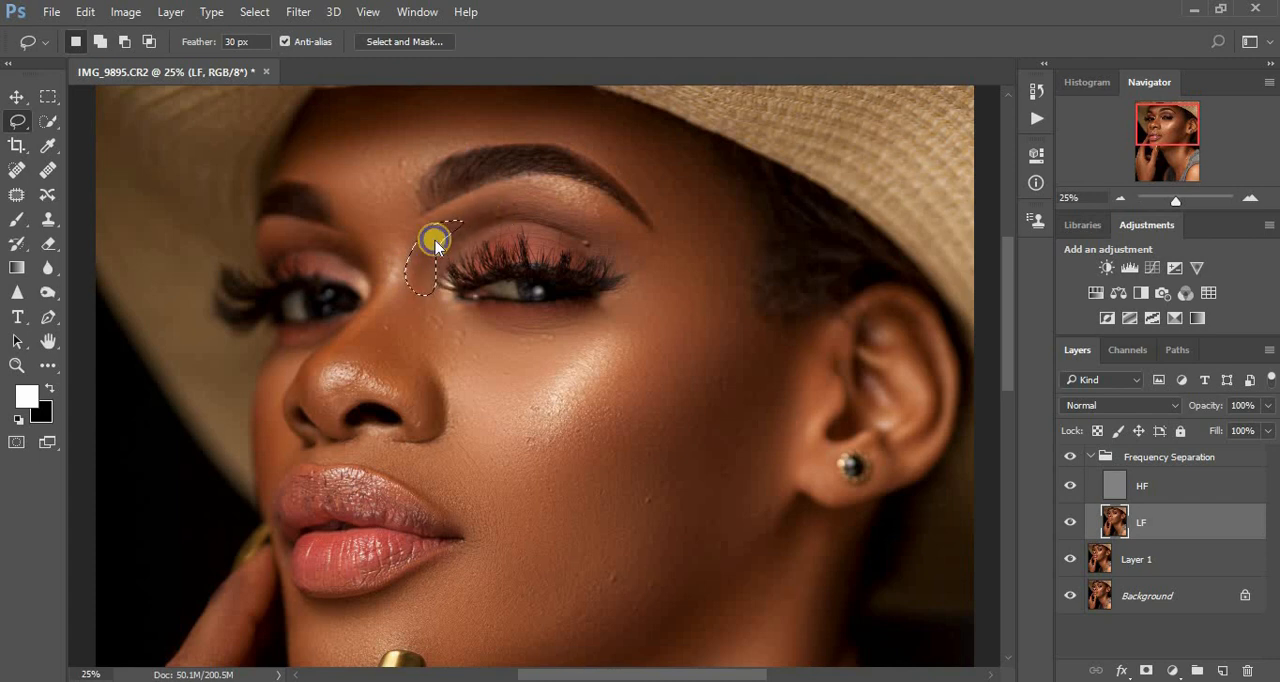
{"action": "right_click", "coordinate": [436, 244]}
{"action": "left_click", "coordinate": [514, 552]}
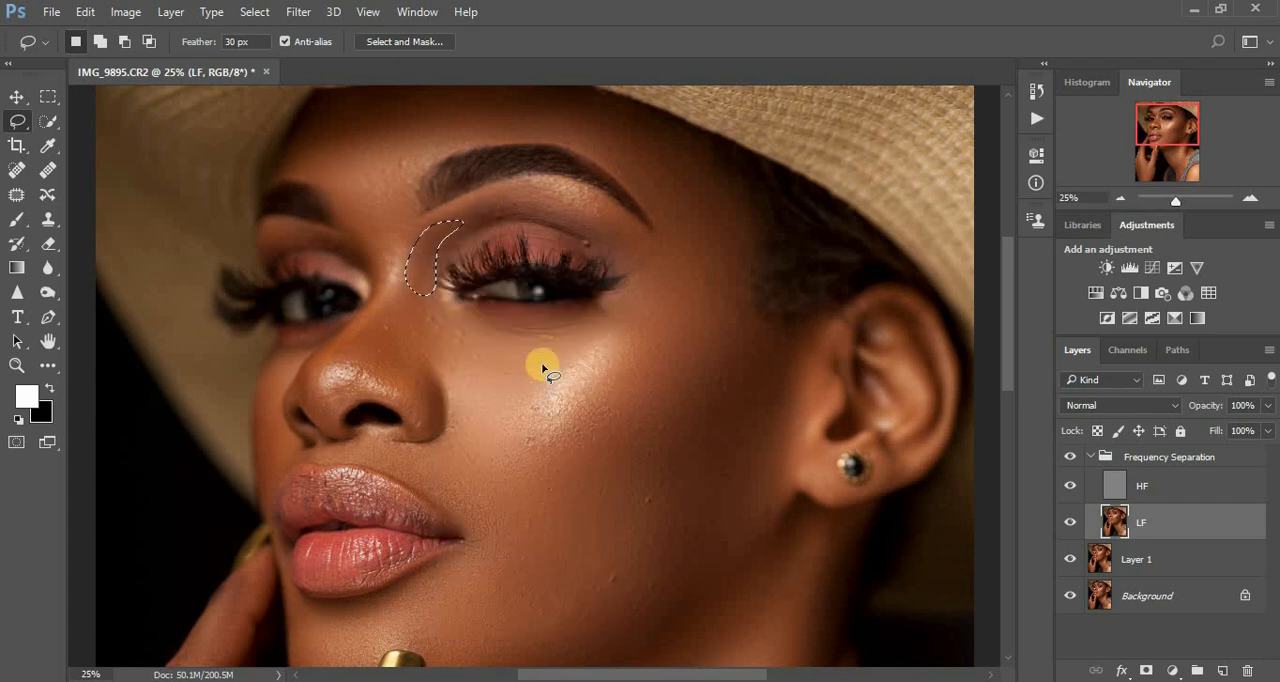
{"action": "left_click_drag", "start_coordinate": [391, 285], "coordinate": [391, 287]}
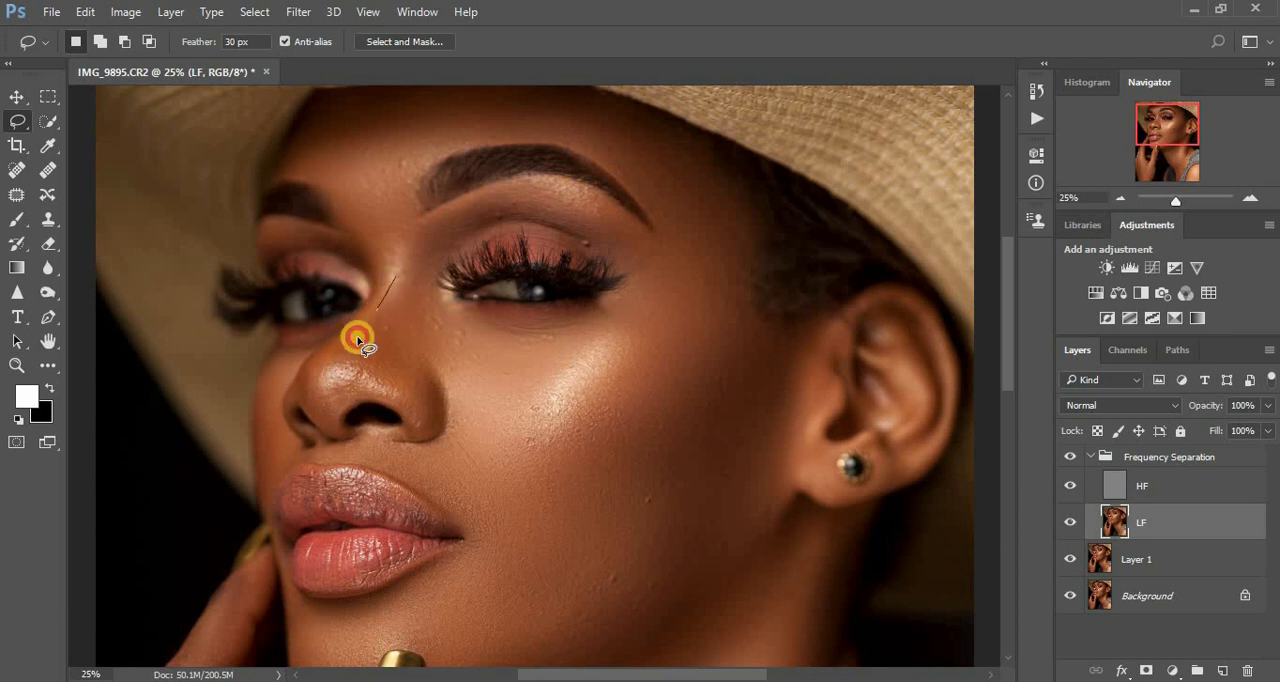
{"action": "mouse_move", "coordinate": [358, 340]}
{"action": "left_mouse_down"}
{"action": "mouse_move", "coordinate": [347, 355]}
{"action": "mouse_move", "coordinate": [359, 372]}
{"action": "left_mouse_up"}
{"action": "mouse_move", "coordinate": [410, 405]}
{"action": "left_mouse_down"}
{"action": "mouse_move", "coordinate": [438, 436]}
{"action": "mouse_move", "coordinate": [447, 428]}
{"action": "mouse_move", "coordinate": [424, 303]}
{"action": "mouse_move", "coordinate": [396, 286]}
{"action": "left_mouse_up"}
{"action": "right_click", "coordinate": [400, 316]}
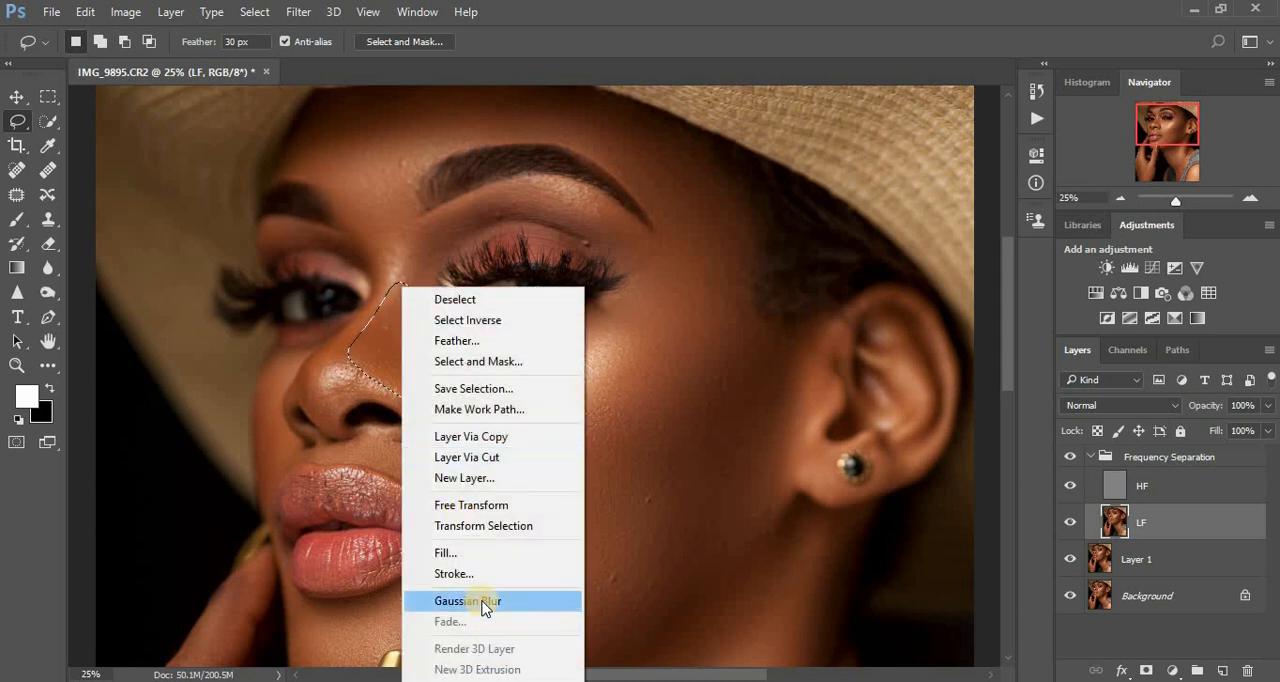
{"action": "left_click", "coordinate": [484, 602]}
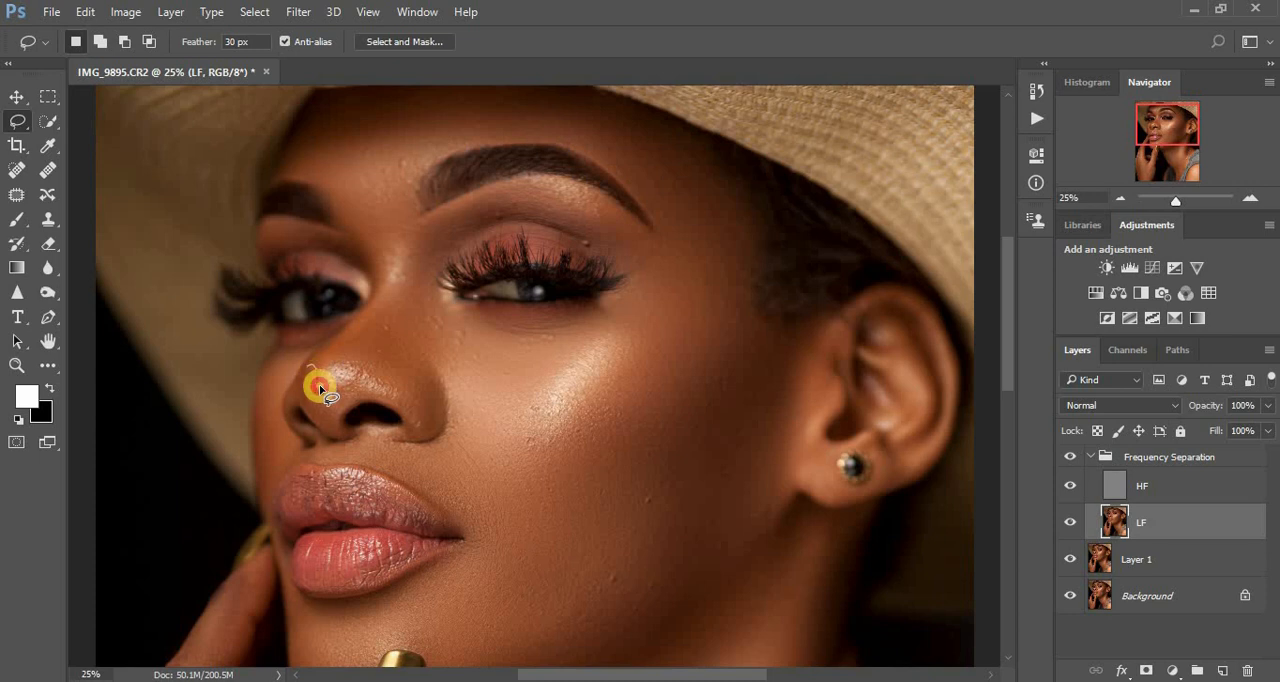
- Repeat the Gaussian Blur on a lassoed area along the side of the nose above the nostril, clearing the selection
{"action": "mouse_move", "coordinate": [336, 411]}
{"action": "left_mouse_down"}
{"action": "mouse_move", "coordinate": [333, 432]}
{"action": "mouse_move", "coordinate": [314, 411]}
{"action": "left_mouse_up"}
{"action": "left_click_drag", "start_coordinate": [307, 366], "coordinate": [308, 368]}
{"action": "right_click", "coordinate": [313, 401]}
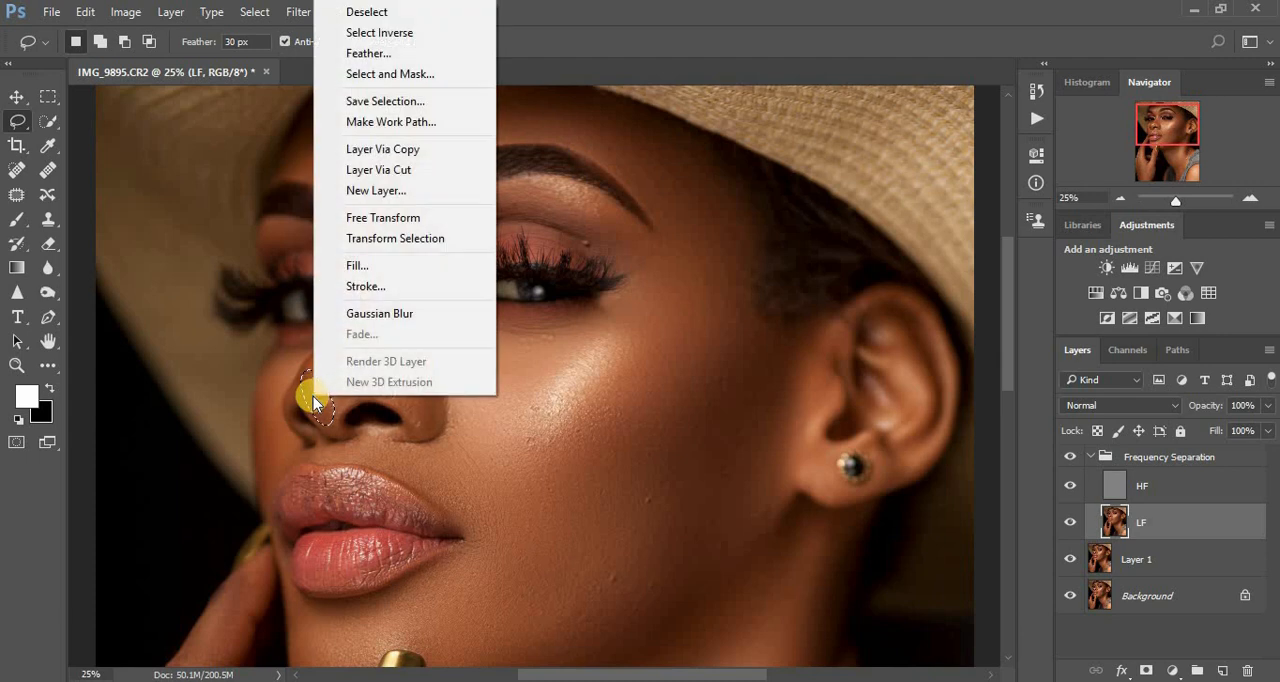
{"action": "left_click", "coordinate": [376, 321]}
{"action": "key", "text": "ctrl+d"}
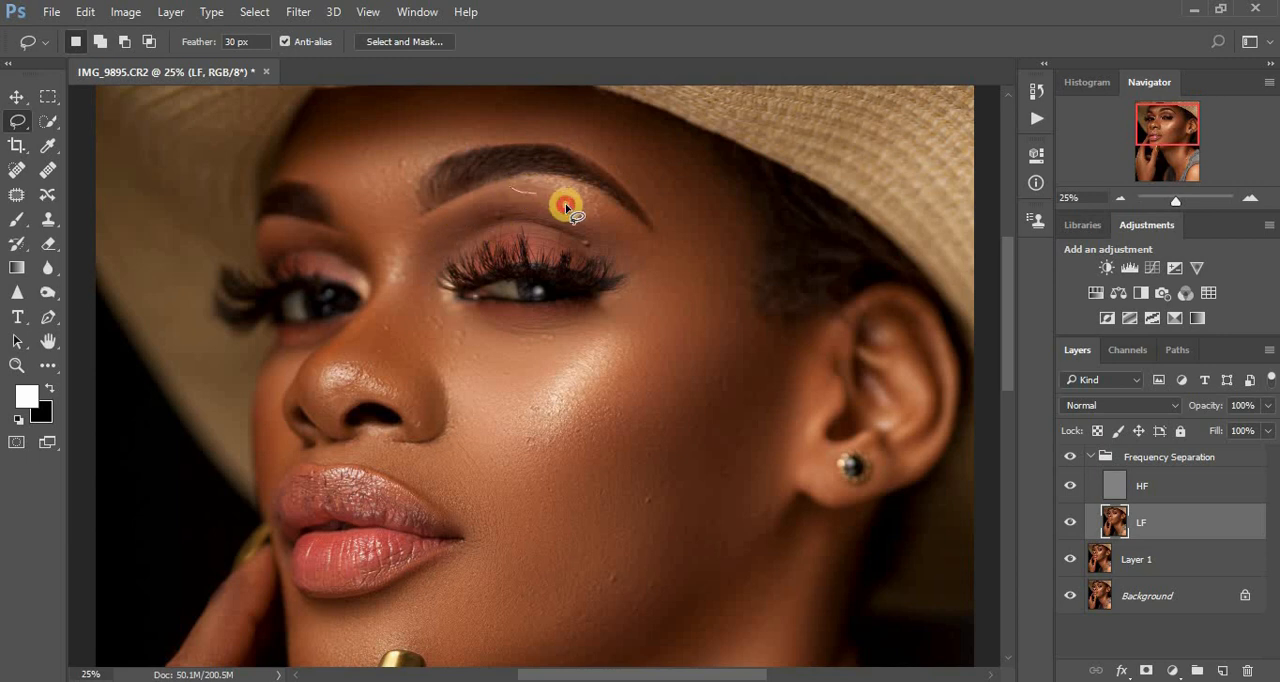
- Repeat the Gaussian Blur on lassoed skin under the outer half of the nearer eyebrow and under the inner end of the other eyebrow
{"action": "left_click_drag", "start_coordinate": [565, 207], "coordinate": [605, 236]}
{"action": "mouse_move", "coordinate": [655, 271]}
{"action": "left_mouse_down"}
{"action": "mouse_move", "coordinate": [648, 236]}
{"action": "mouse_move", "coordinate": [578, 190]}
{"action": "left_mouse_up"}
{"action": "right_click", "coordinate": [597, 206]}
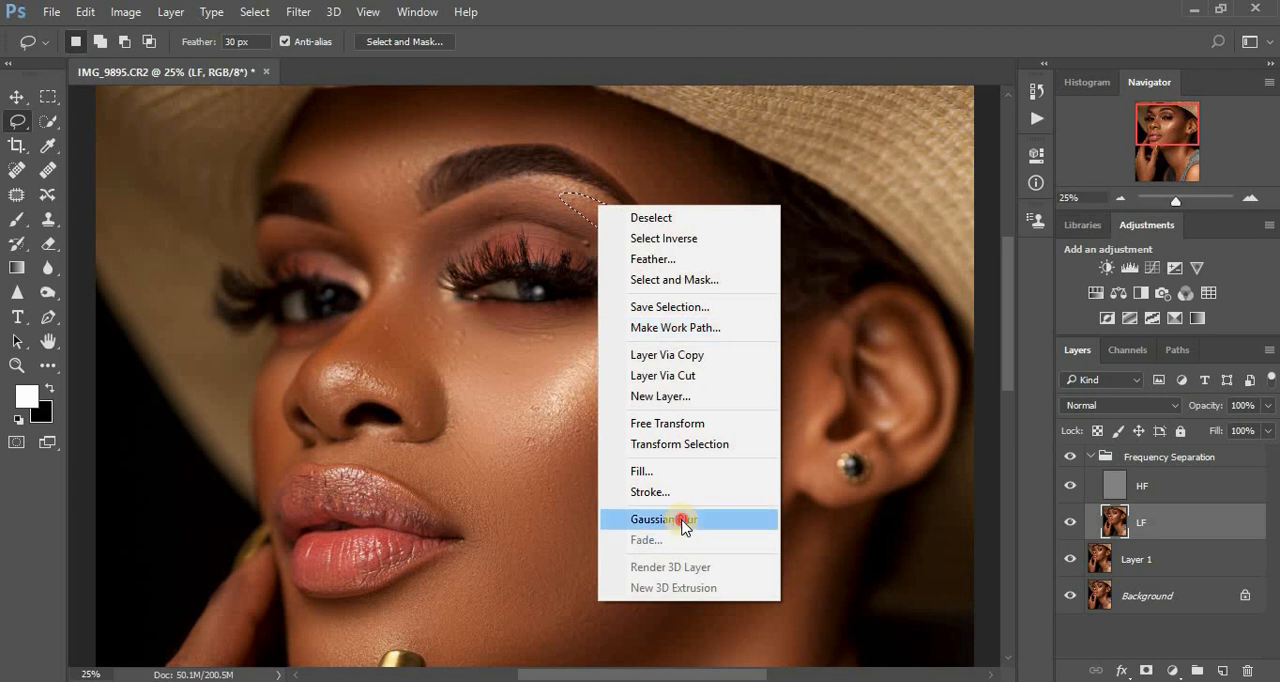
{"action": "left_click", "coordinate": [680, 519]}
{"action": "key", "text": "ctrl+d"}
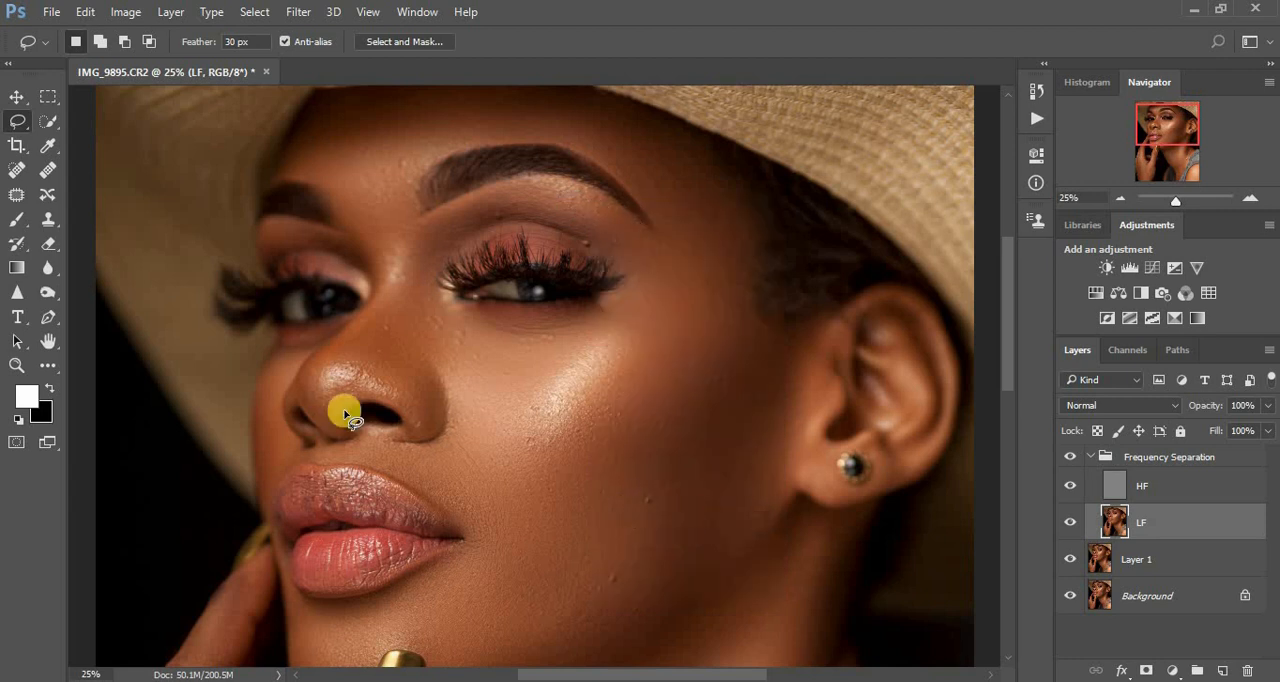
{"action": "mouse_move", "coordinate": [347, 227]}
{"action": "left_mouse_down"}
{"action": "mouse_move", "coordinate": [366, 274]}
{"action": "mouse_move", "coordinate": [329, 257]}
{"action": "mouse_move", "coordinate": [323, 243]}
{"action": "mouse_move", "coordinate": [337, 245]}
{"action": "left_mouse_up"}
{"action": "right_click", "coordinate": [337, 245]}
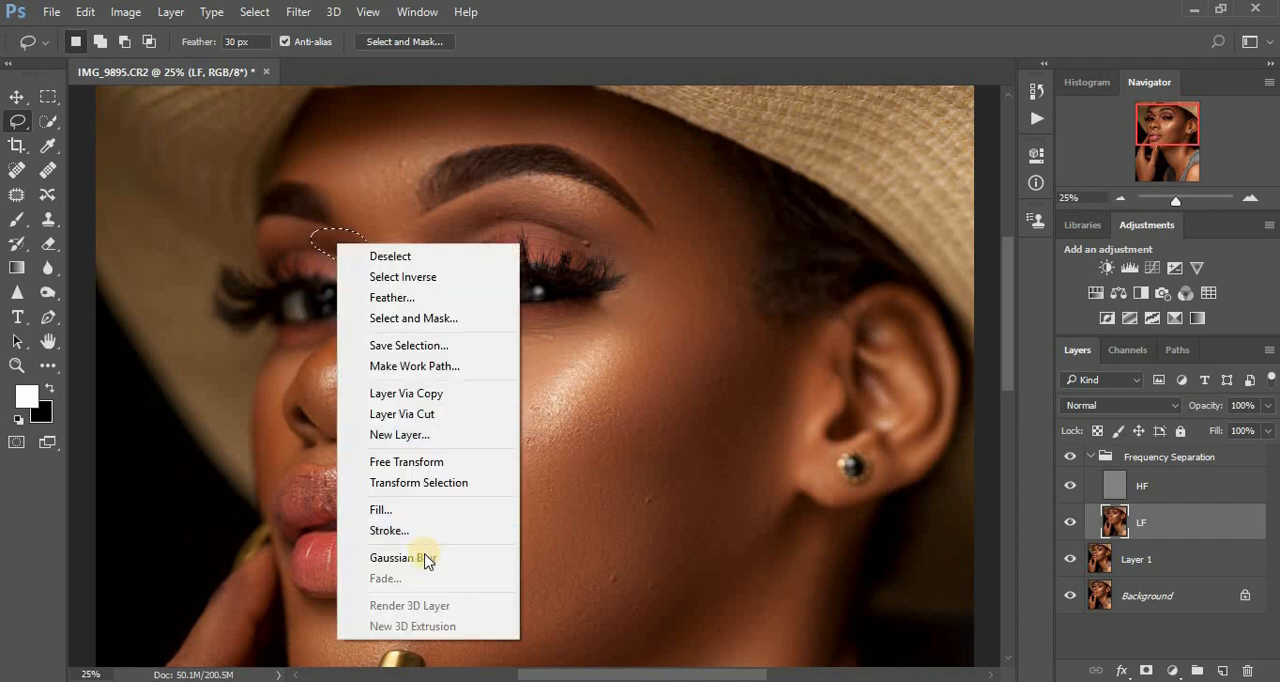
{"action": "left_click", "coordinate": [423, 554]}
{"action": "key", "text": "ctrl+d"}
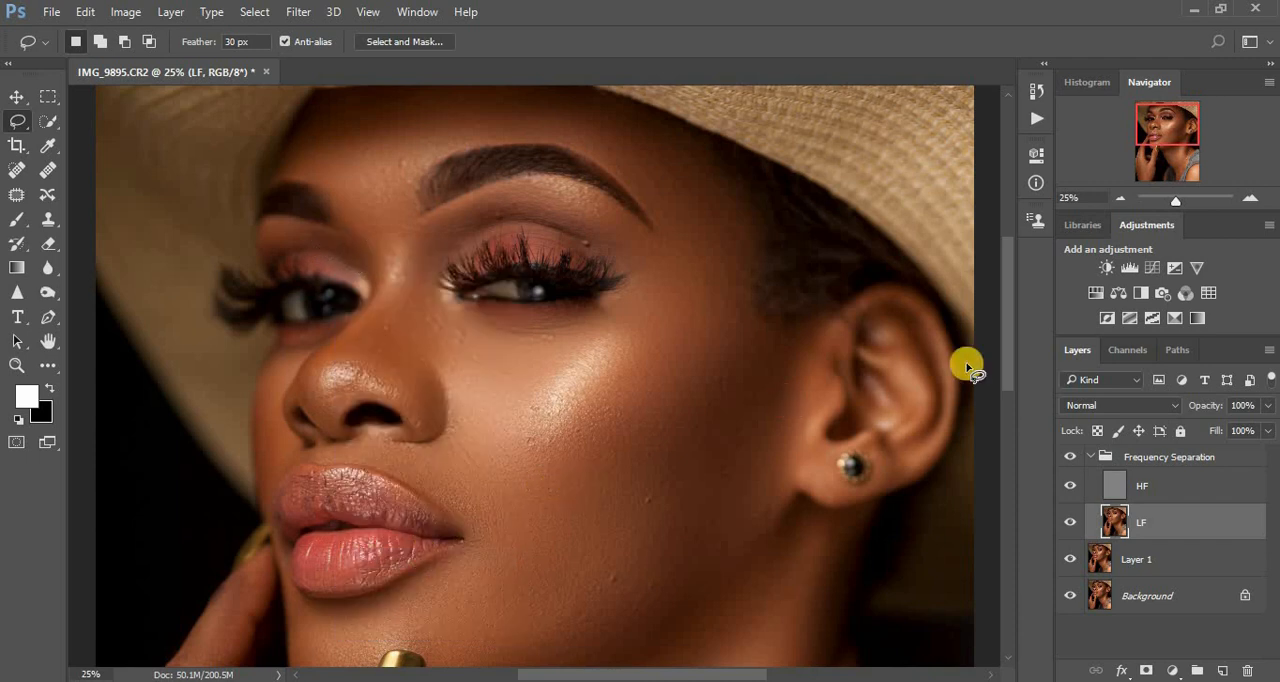
- Lasso the jawline below the ear and the lower cheek along the jaw in turn, repeating the Gaussian Blur on each
{"action": "left_click_drag", "start_coordinate": [1007, 326], "coordinate": [1007, 425]}
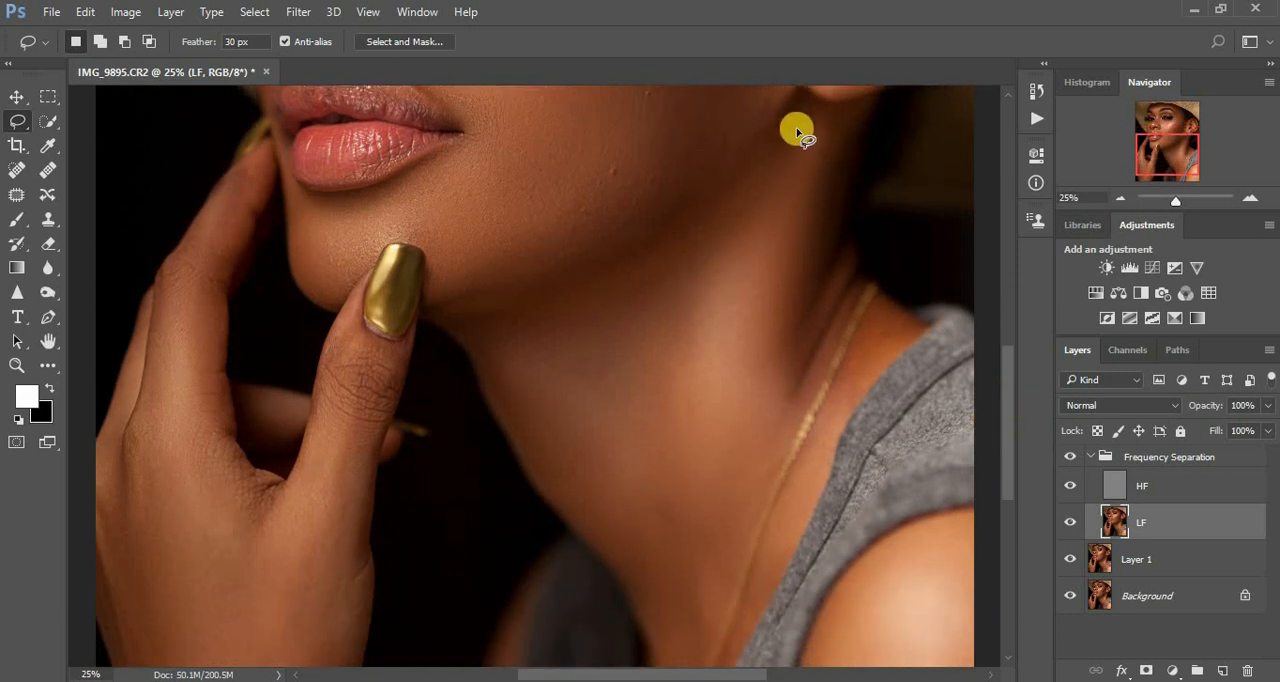
{"action": "mouse_move", "coordinate": [795, 110]}
{"action": "left_mouse_down"}
{"action": "mouse_move", "coordinate": [663, 234]}
{"action": "mouse_move", "coordinate": [713, 254]}
{"action": "mouse_move", "coordinate": [802, 186]}
{"action": "mouse_move", "coordinate": [824, 142]}
{"action": "mouse_move", "coordinate": [800, 104]}
{"action": "left_mouse_up"}
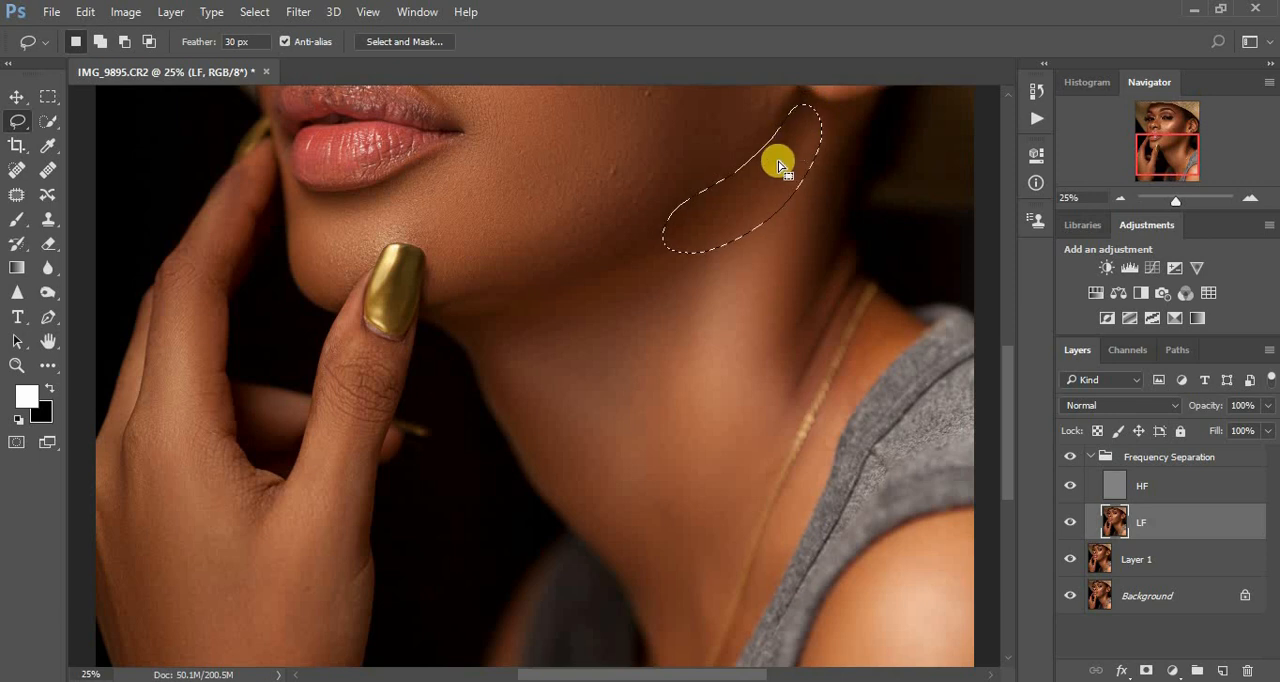
{"action": "right_click", "coordinate": [778, 162]}
{"action": "left_click", "coordinate": [871, 477]}
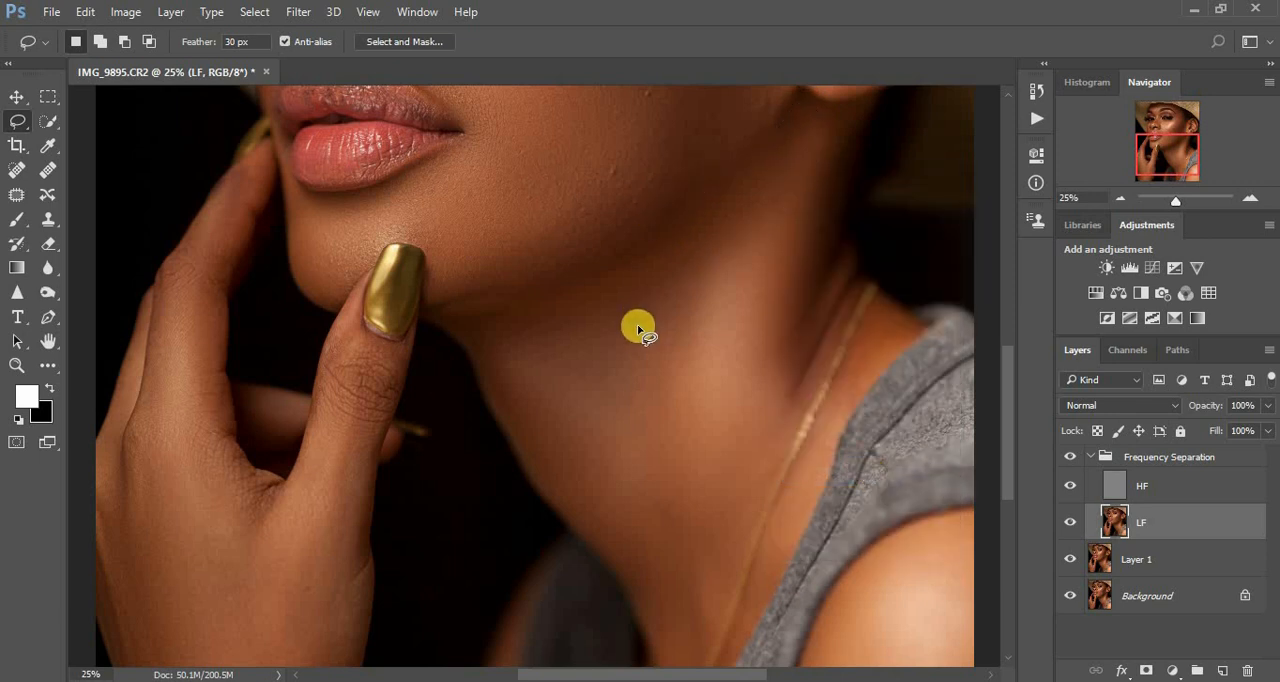
{"action": "mouse_move", "coordinate": [515, 266]}
{"action": "left_mouse_down"}
{"action": "mouse_move", "coordinate": [579, 271]}
{"action": "mouse_move", "coordinate": [629, 248]}
{"action": "mouse_move", "coordinate": [685, 207]}
{"action": "mouse_move", "coordinate": [707, 155]}
{"action": "mouse_move", "coordinate": [634, 177]}
{"action": "mouse_move", "coordinate": [577, 232]}
{"action": "left_mouse_up"}
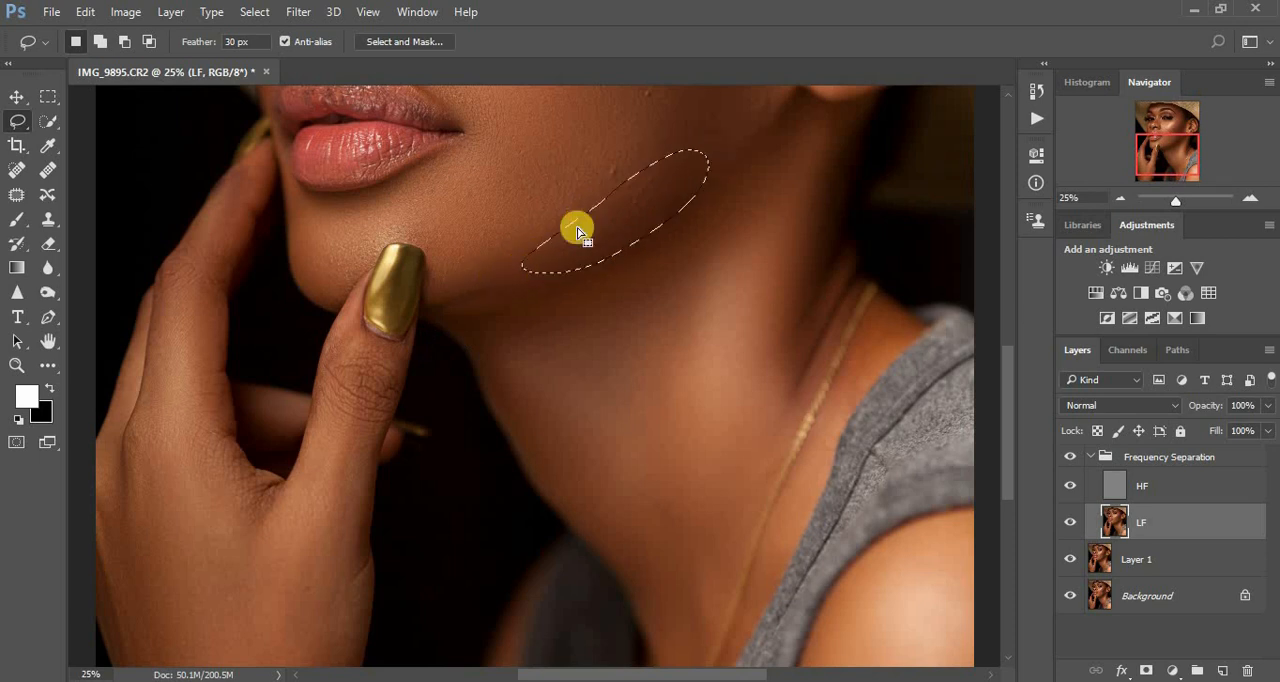
{"action": "right_click", "coordinate": [580, 234]}
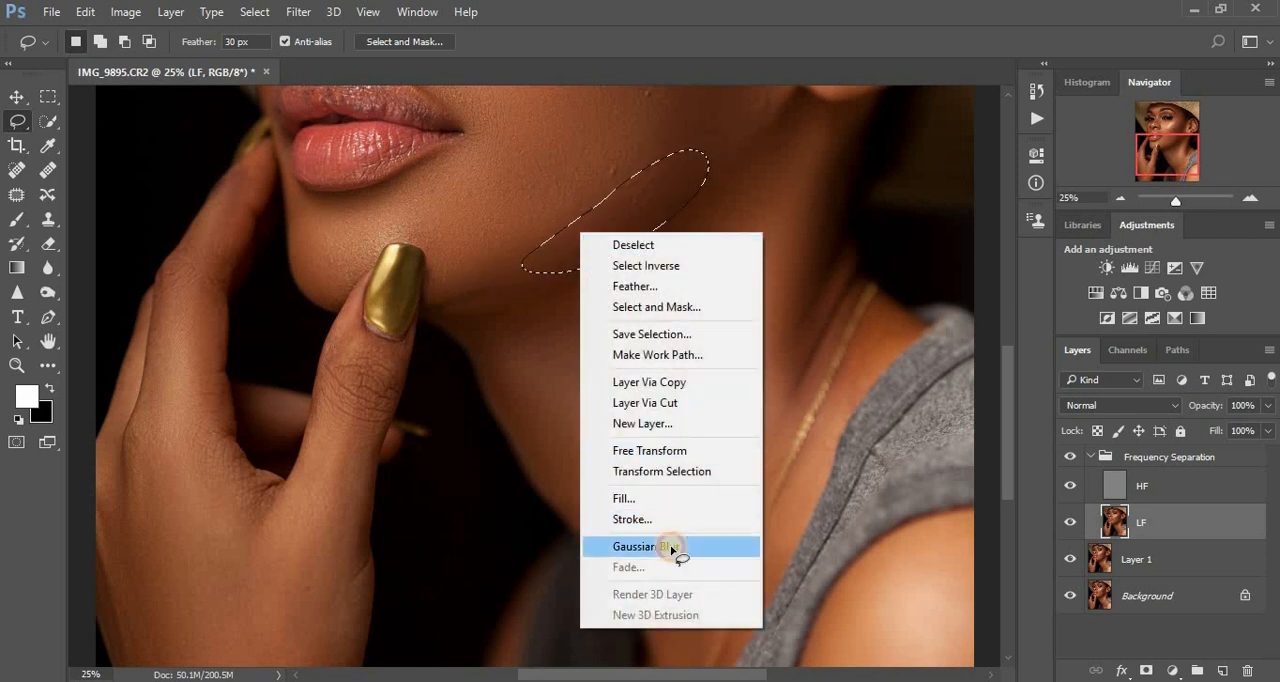
{"action": "left_click", "coordinate": [666, 546]}
- Repeat the Gaussian Blur on a small lassoed area beside the cheek highlight and clear the selection
{"action": "key", "text": "ctrl+minus"}
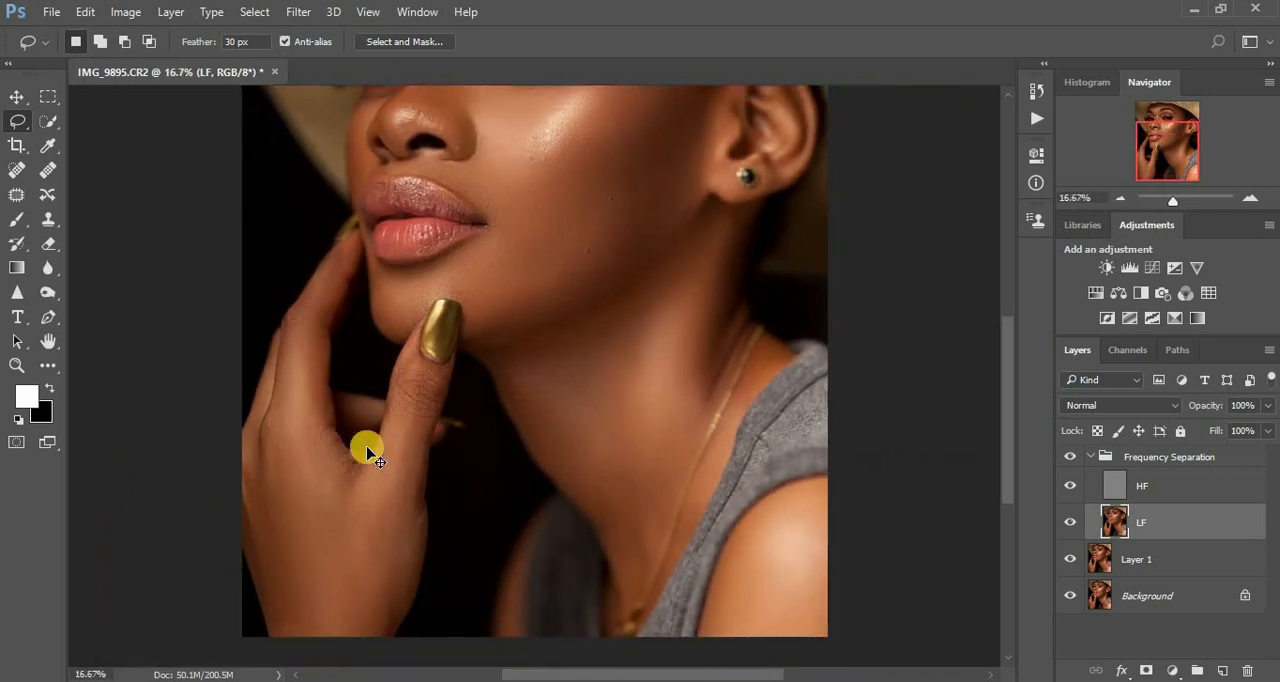
{"action": "key", "text": "ctrl+minus"}
{"action": "key", "text": "ctrl+plus"}
{"action": "key", "text": "ctrl+plus"}
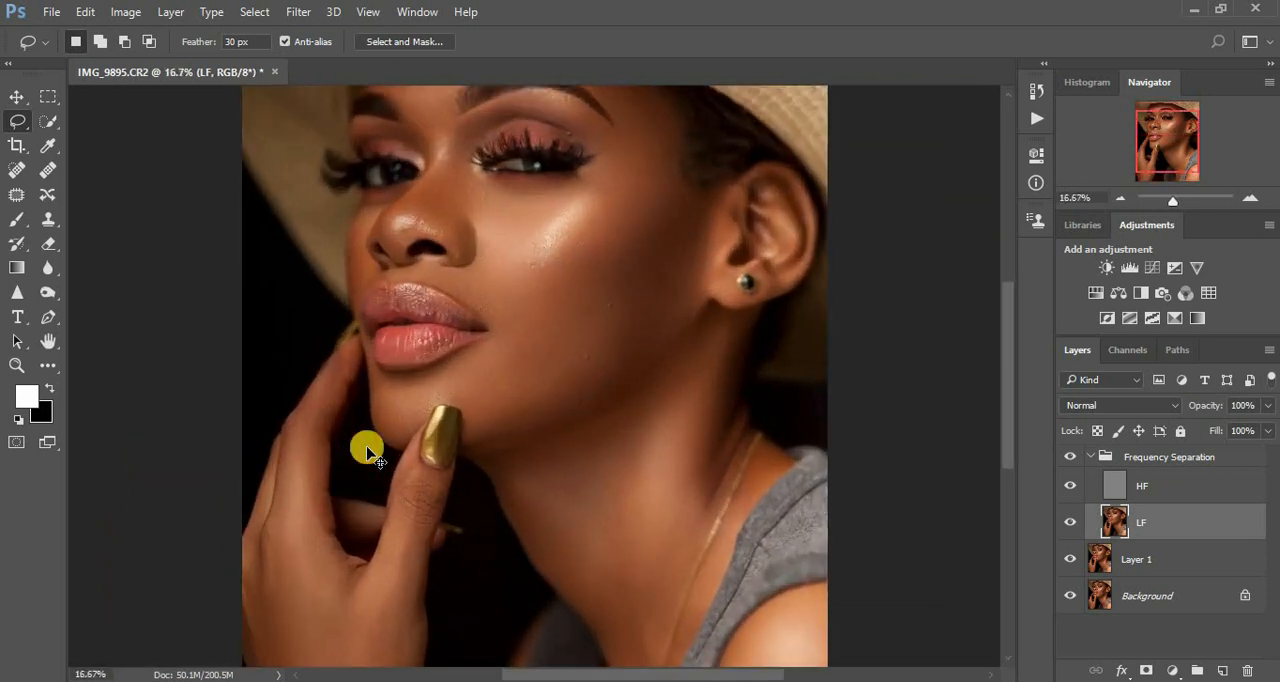
{"action": "left_click_drag", "start_coordinate": [530, 240], "coordinate": [527, 287]}
{"action": "right_click", "coordinate": [533, 266]}
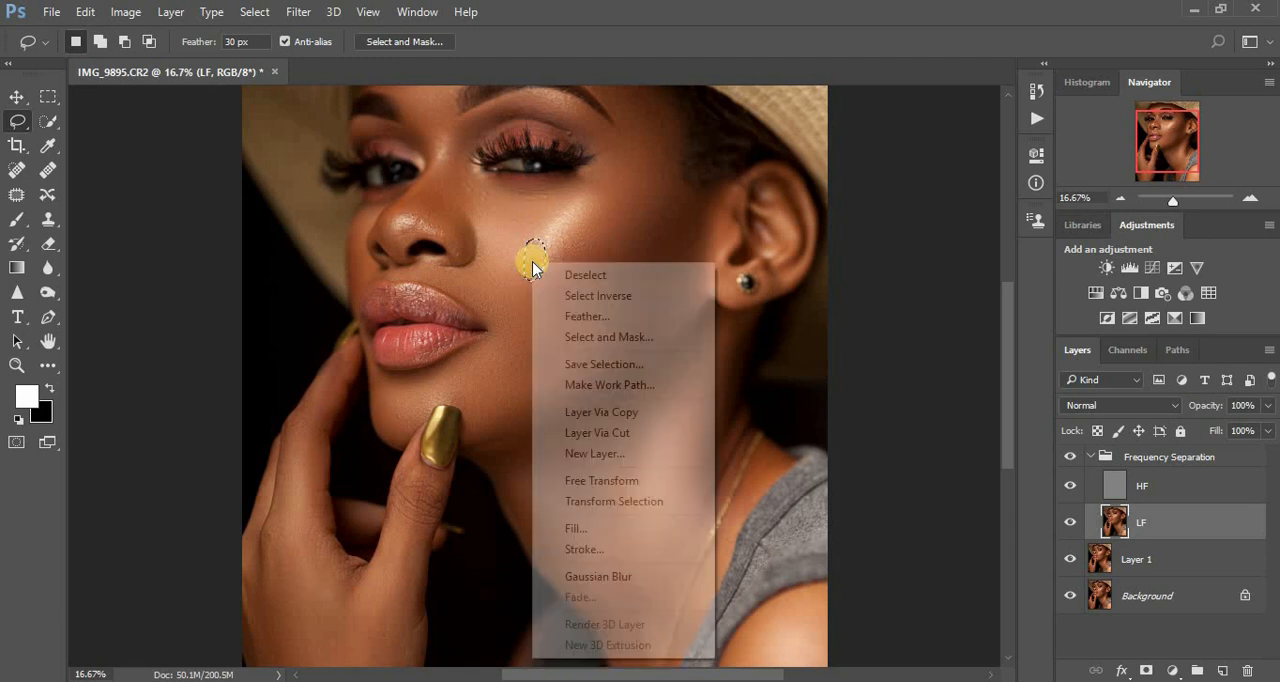
{"action": "left_click", "coordinate": [600, 575]}
{"action": "key", "text": "ctrl+d"}
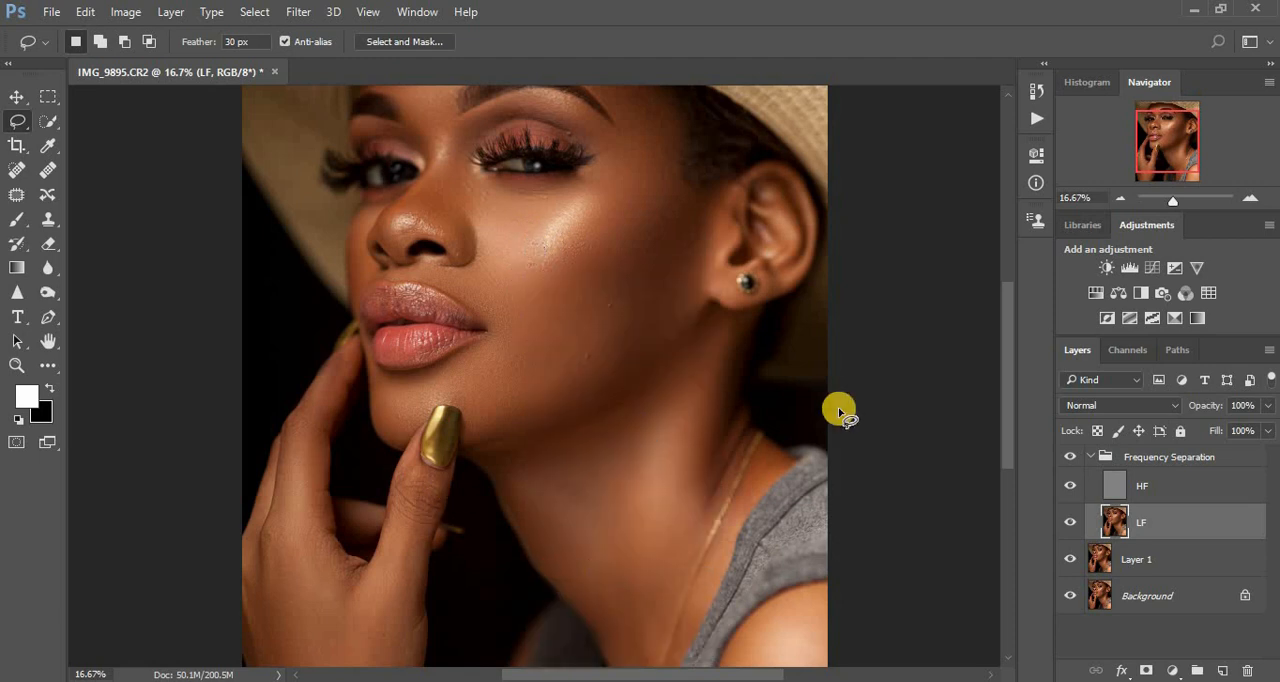
- Lasso the upper part of the raised finger beside the lips and repeat the Gaussian Blur on it
{"action": "left_click_drag", "start_coordinate": [1006, 322], "coordinate": [1012, 383]}
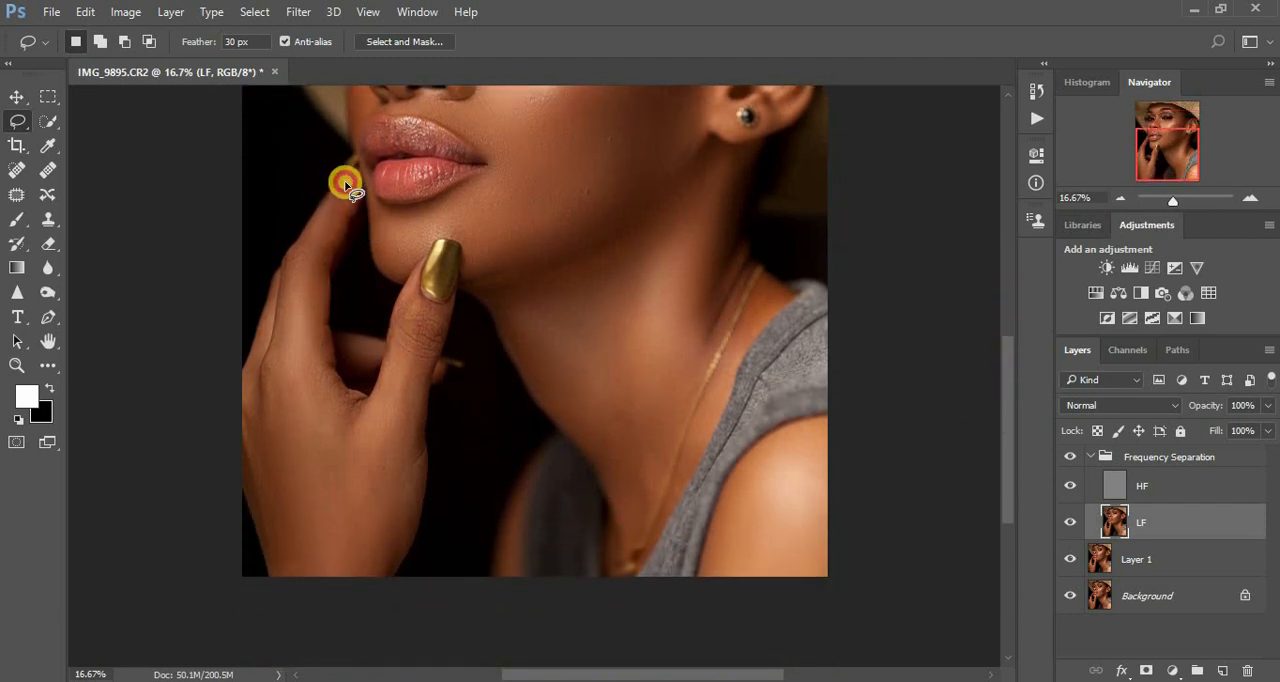
{"action": "left_click_drag", "start_coordinate": [350, 181], "coordinate": [316, 280]}
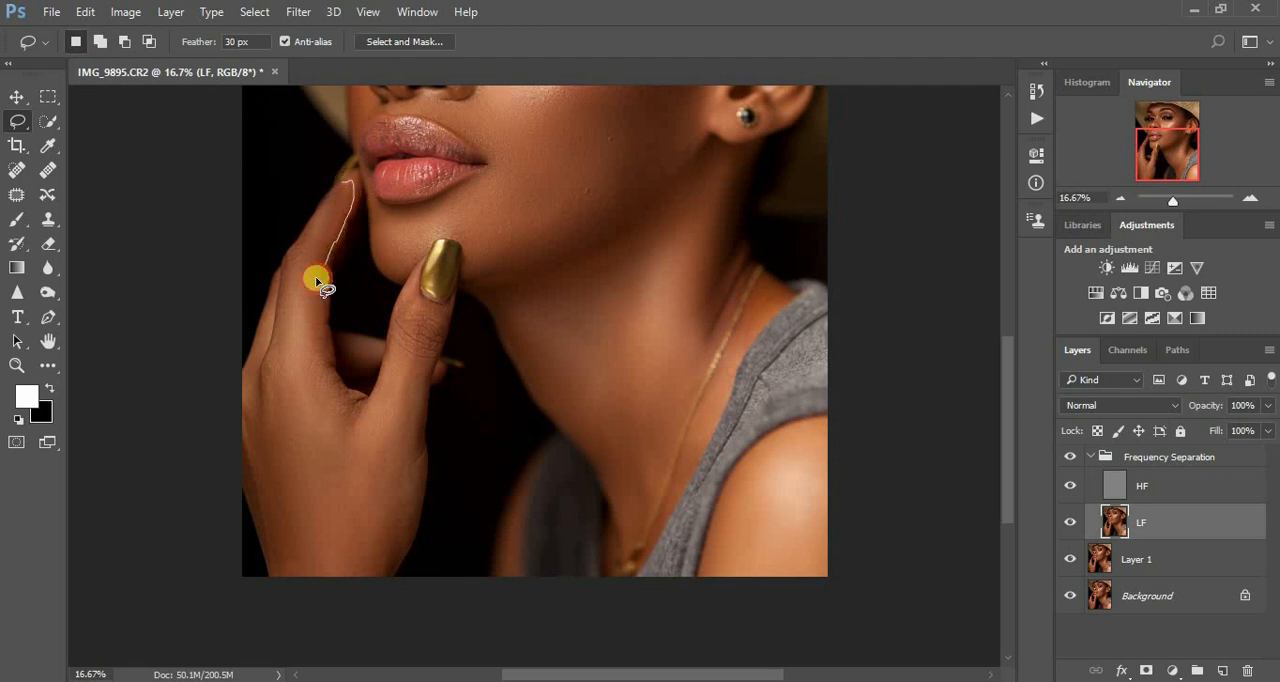
{"action": "left_click_drag", "start_coordinate": [312, 231], "coordinate": [319, 210]}
{"action": "right_click", "coordinate": [323, 222]}
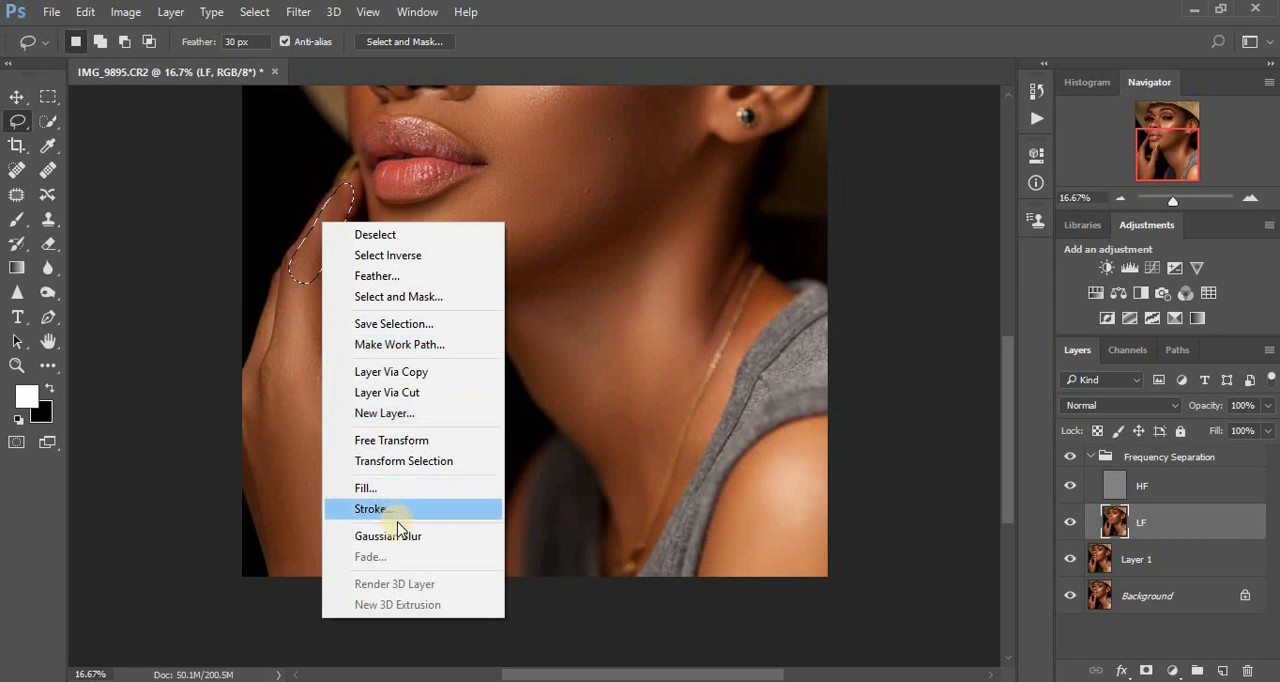
{"action": "left_click", "coordinate": [397, 536]}
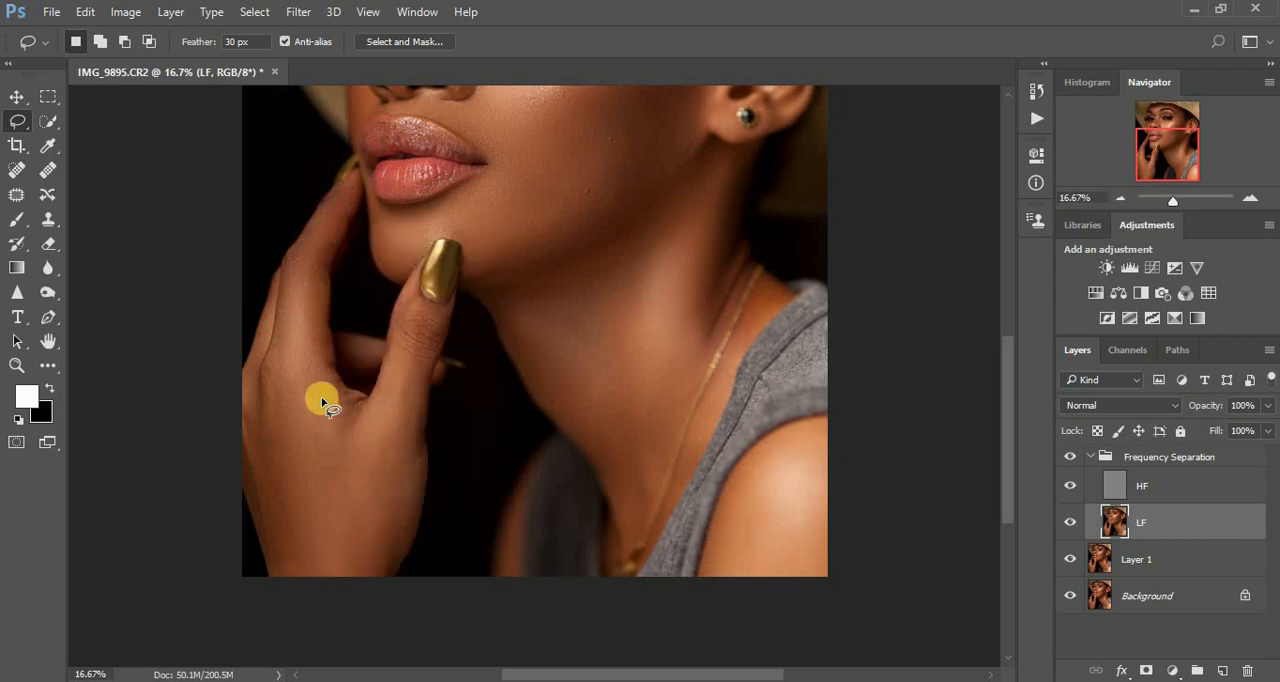
- Lasso the back of the hand and the thumb down to the wrist in turn, repeating the Gaussian Blur on each and deselecting
{"action": "left_click_drag", "start_coordinate": [317, 279], "coordinate": [319, 346]}
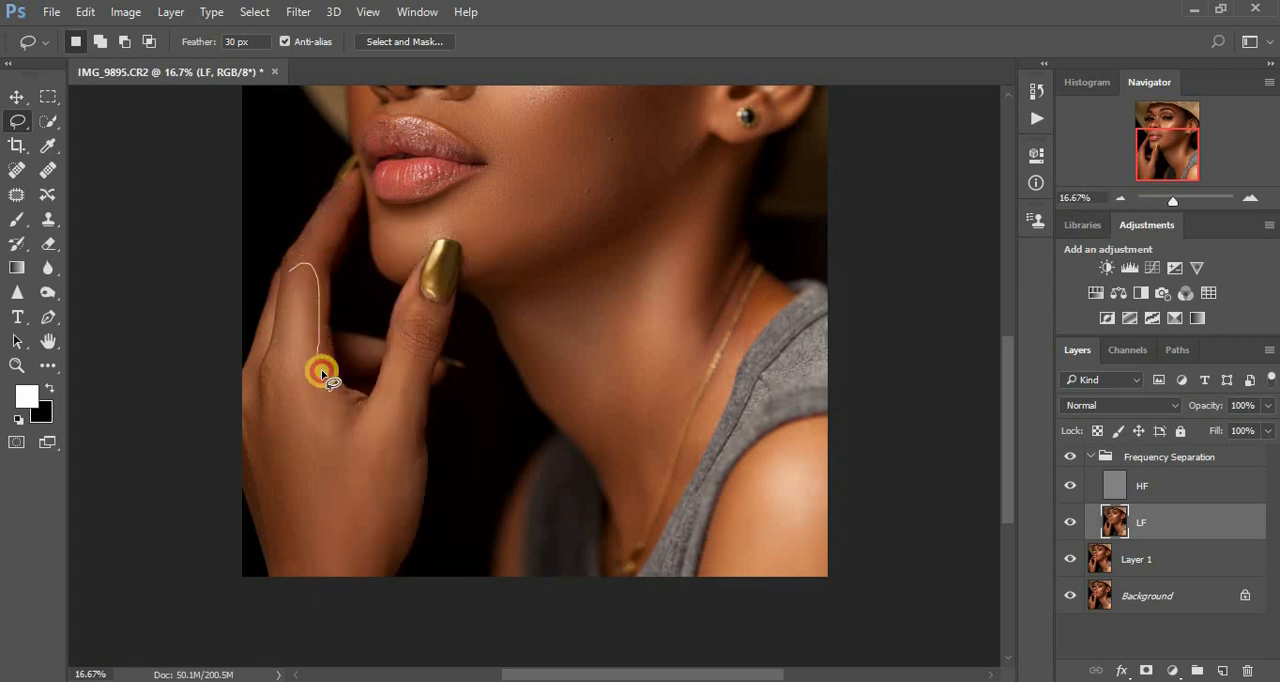
{"action": "mouse_move", "coordinate": [350, 556]}
{"action": "left_mouse_down"}
{"action": "mouse_move", "coordinate": [292, 594]}
{"action": "mouse_move", "coordinate": [245, 483]}
{"action": "mouse_move", "coordinate": [237, 434]}
{"action": "mouse_move", "coordinate": [274, 387]}
{"action": "mouse_move", "coordinate": [287, 287]}
{"action": "left_mouse_up"}
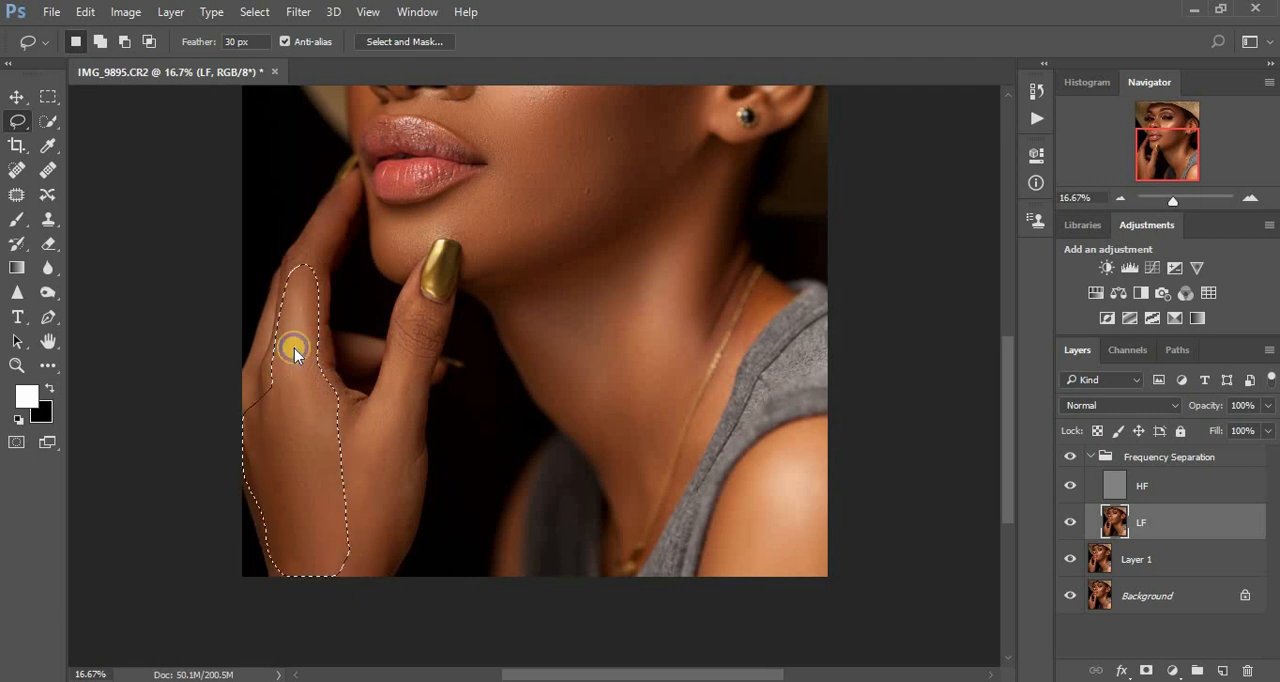
{"action": "right_click", "coordinate": [294, 348]}
{"action": "left_click", "coordinate": [357, 604]}
{"action": "key", "text": "ctrl+d"}
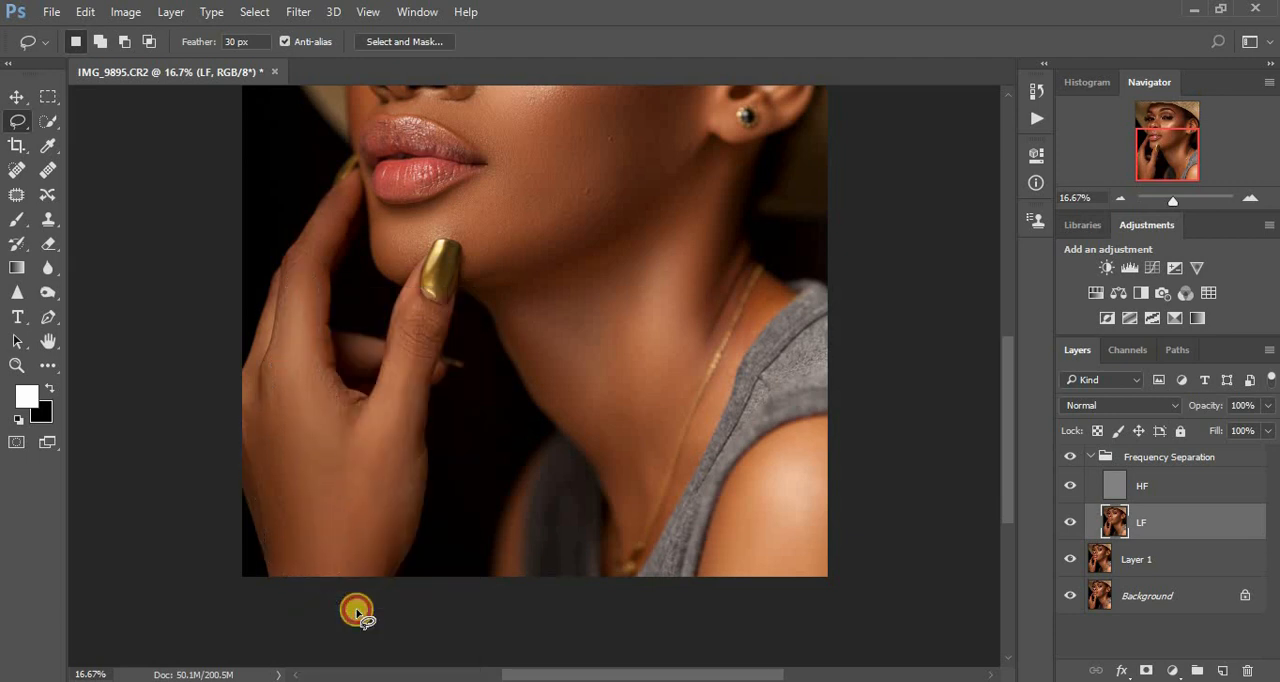
{"action": "mouse_move", "coordinate": [408, 292]}
{"action": "left_mouse_down"}
{"action": "mouse_move", "coordinate": [351, 453]}
{"action": "mouse_move", "coordinate": [354, 586]}
{"action": "mouse_move", "coordinate": [391, 560]}
{"action": "mouse_move", "coordinate": [404, 522]}
{"action": "mouse_move", "coordinate": [423, 380]}
{"action": "mouse_move", "coordinate": [446, 321]}
{"action": "mouse_move", "coordinate": [426, 300]}
{"action": "left_mouse_up"}
{"action": "right_click", "coordinate": [424, 288]}
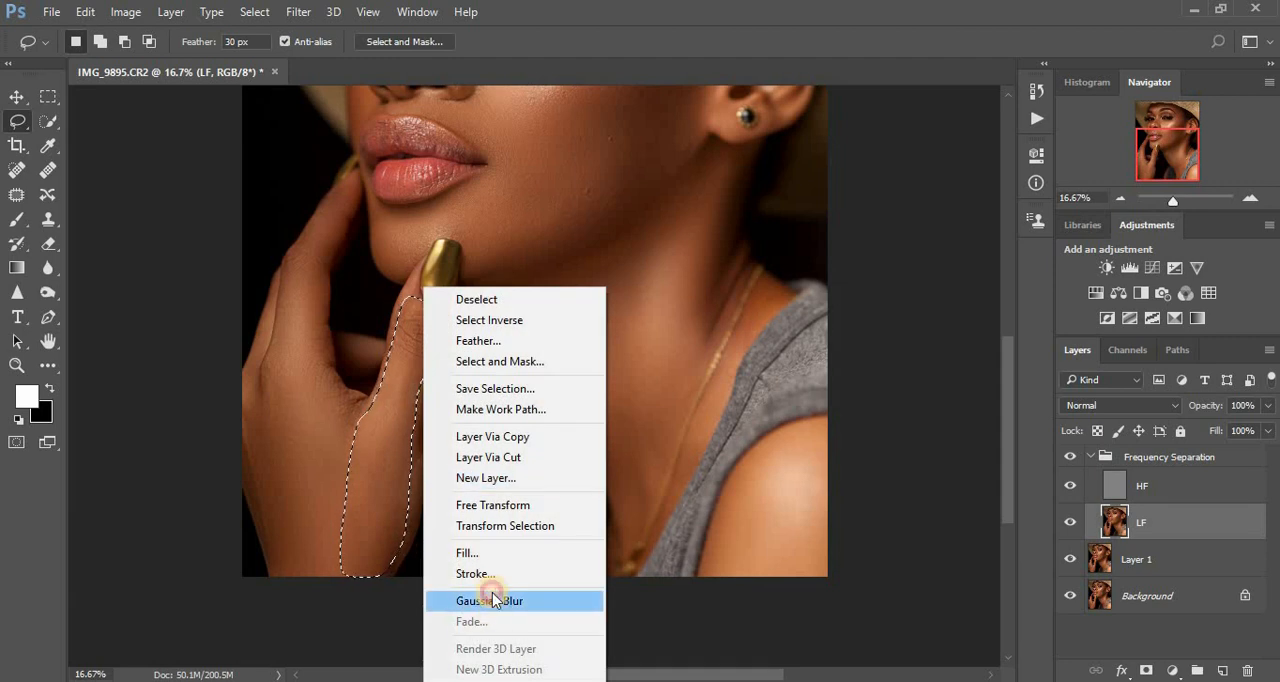
{"action": "left_click", "coordinate": [492, 597]}
{"action": "left_click", "coordinate": [575, 400]}
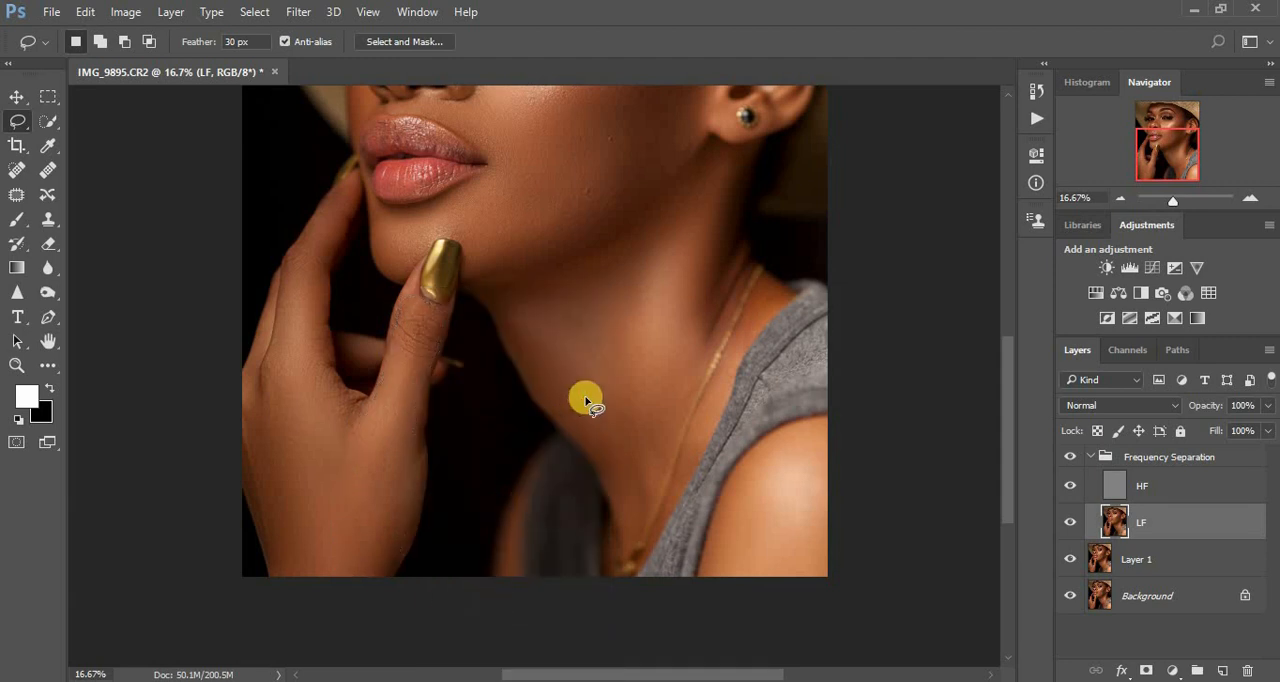
- Toggle the Frequency Separation group's visibility repeatedly to compare the whole portrait before and after, leaving the group shown
{"action": "key", "text": "ctrl+minus"}
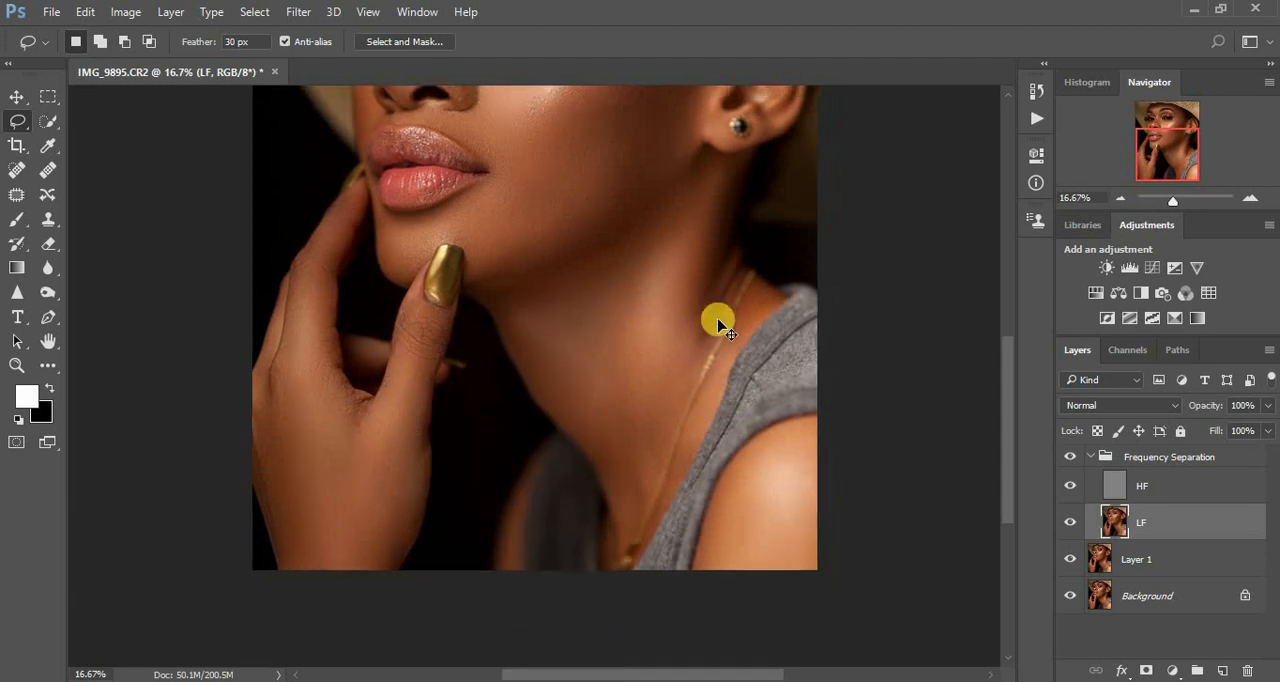
{"action": "key", "text": "ctrl+plus"}
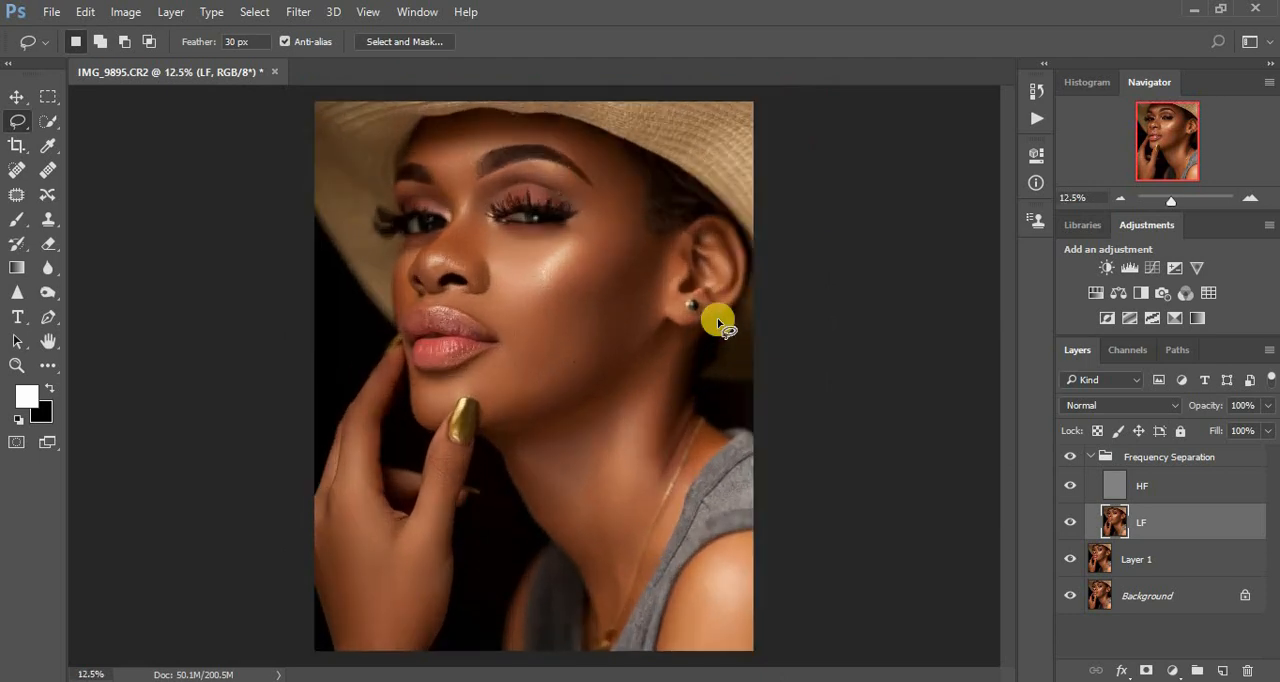
{"action": "left_click", "coordinate": [1071, 457]}
{"action": "left_click", "coordinate": [1071, 457]}
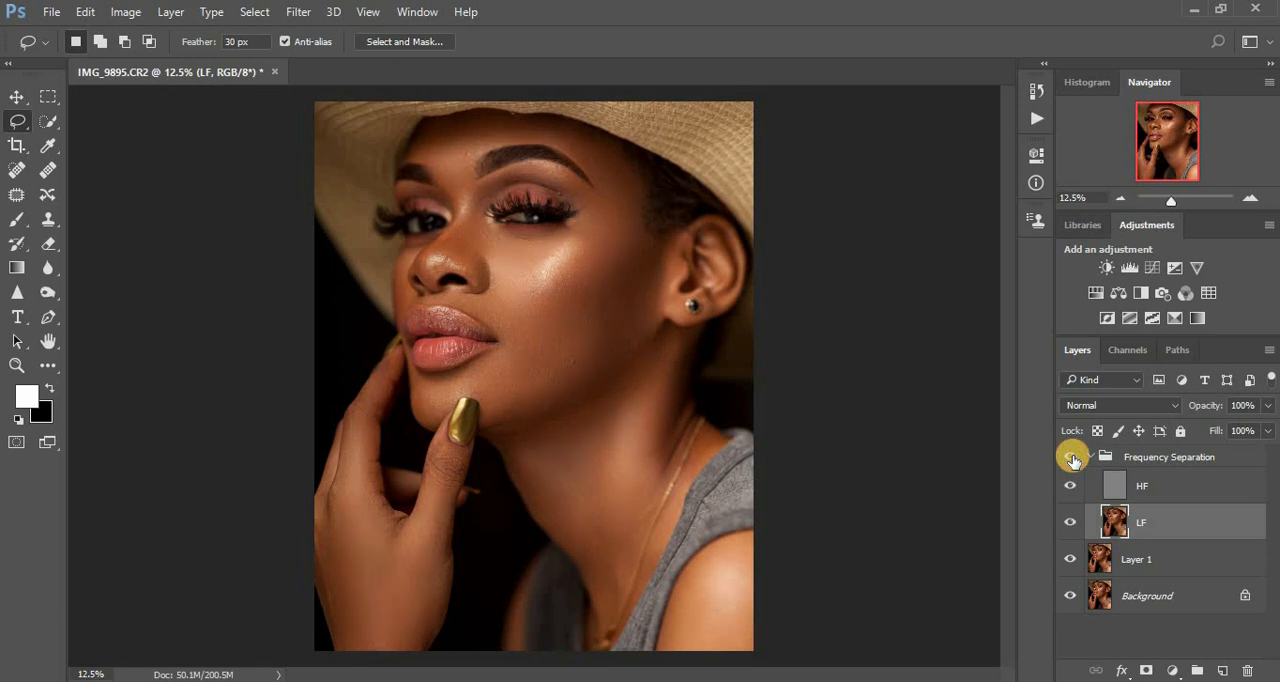
{"action": "left_click", "coordinate": [1071, 457]}
{"action": "left_click", "coordinate": [1071, 457]}
{"action": "left_click", "coordinate": [1072, 458]}
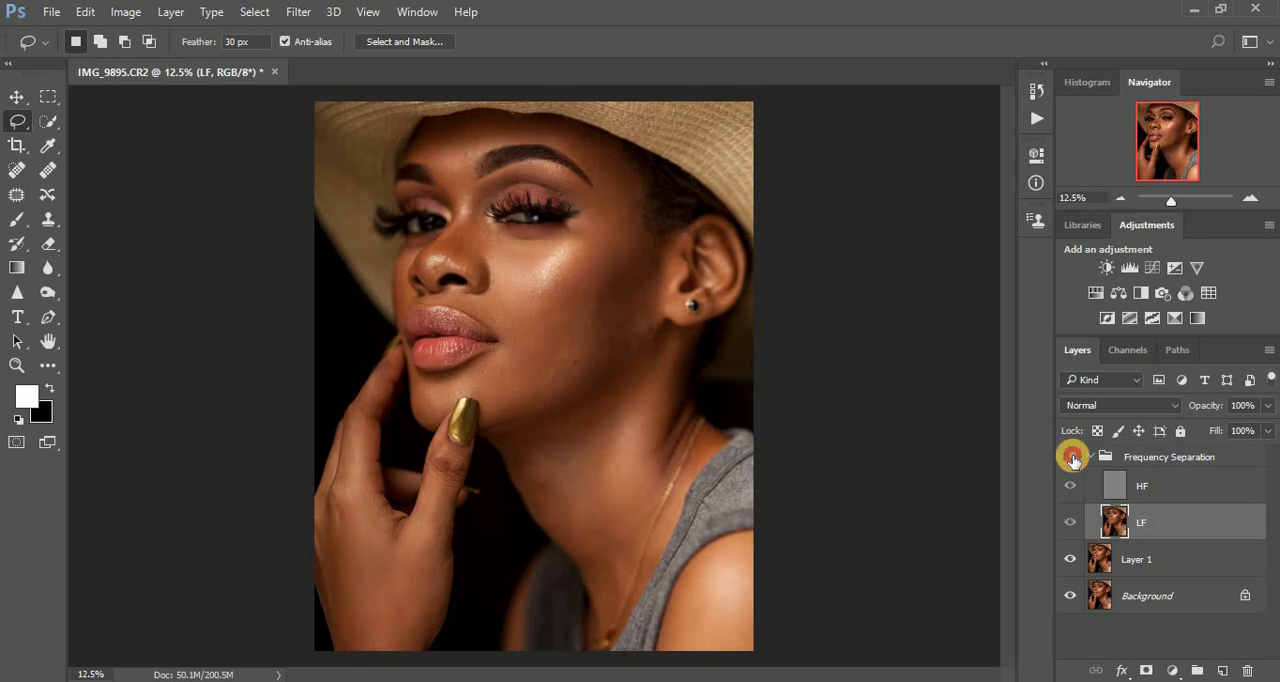
{"action": "left_click", "coordinate": [1072, 458]}
{"action": "left_click", "coordinate": [1072, 458]}
{"action": "left_click", "coordinate": [1072, 458]}
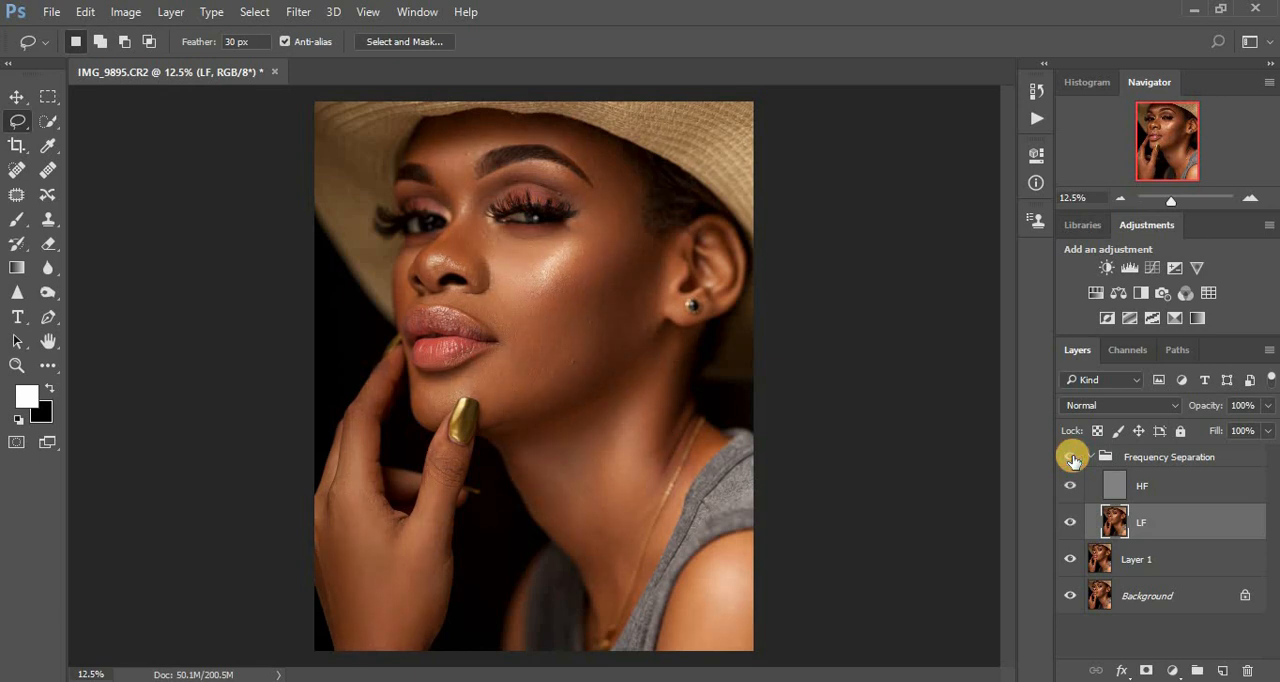
{"action": "left_click", "coordinate": [1072, 458]}
{"action": "left_click", "coordinate": [1072, 458]}
{"action": "left_click", "coordinate": [1072, 458]}
{"action": "left_click", "coordinate": [1072, 458]}
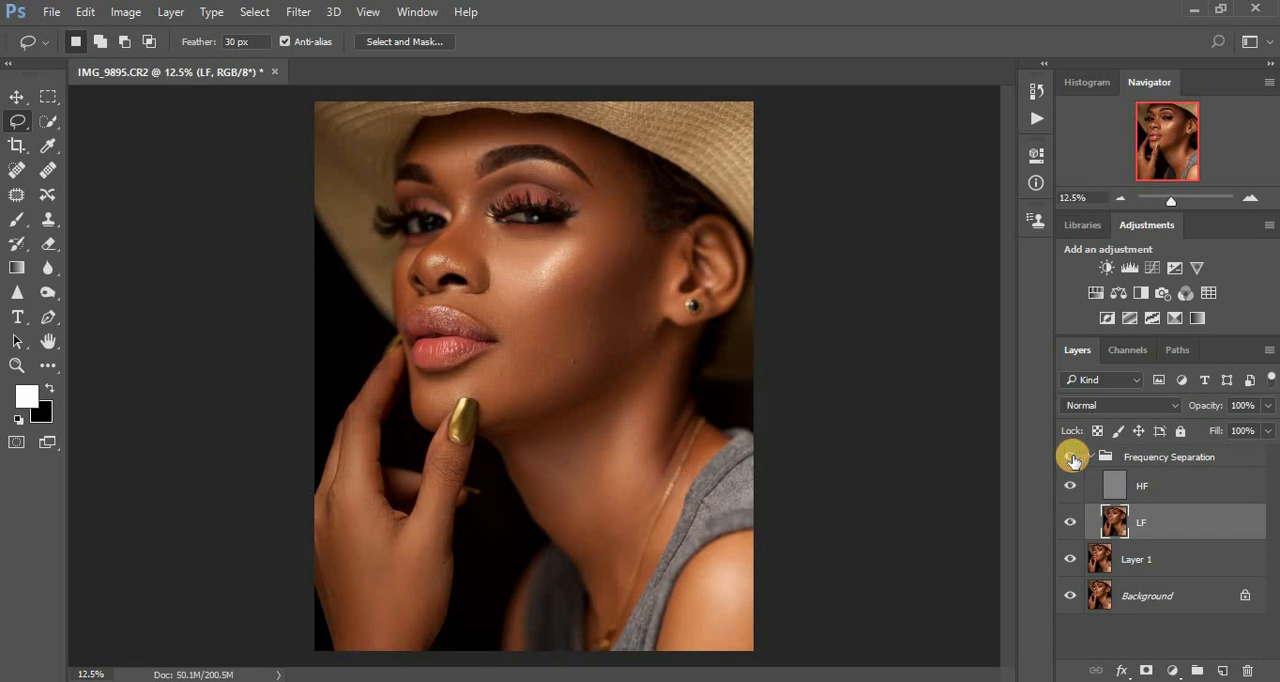
- Select the HF layer and set up the Clone Stamp tool with a brush size of 45 for the lower cheek
{"action": "left_click", "coordinate": [1120, 489]}
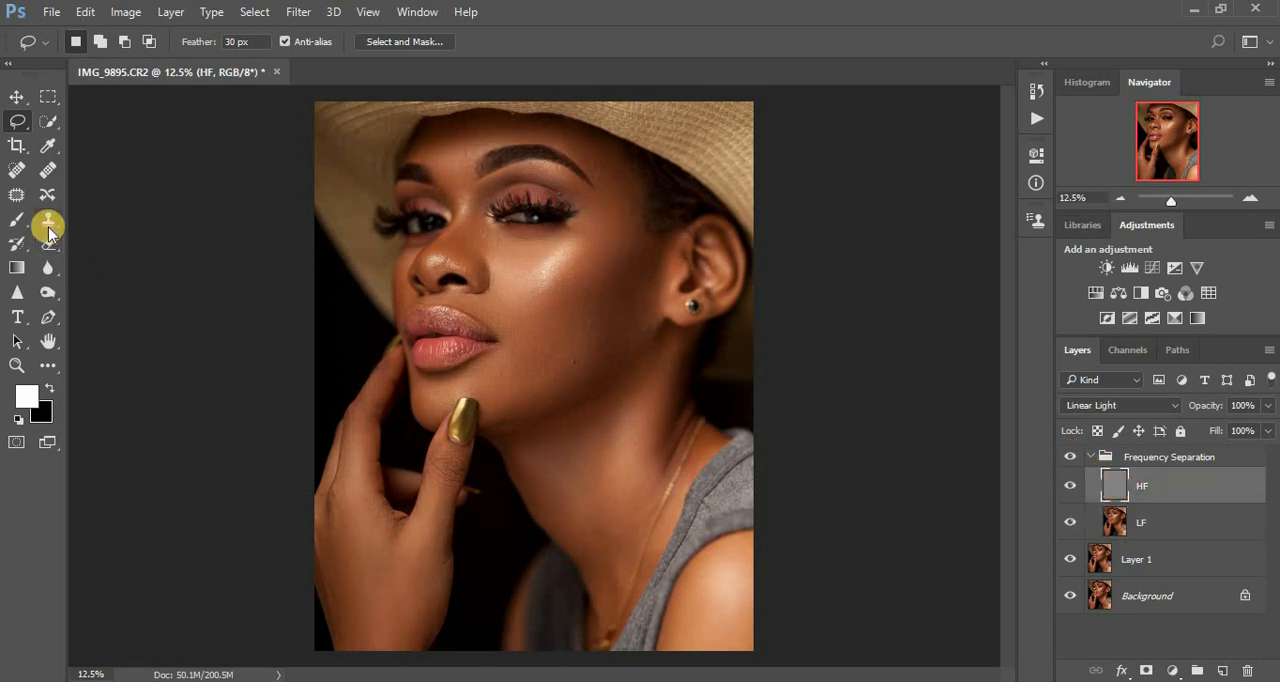
{"action": "left_click", "coordinate": [14, 172]}
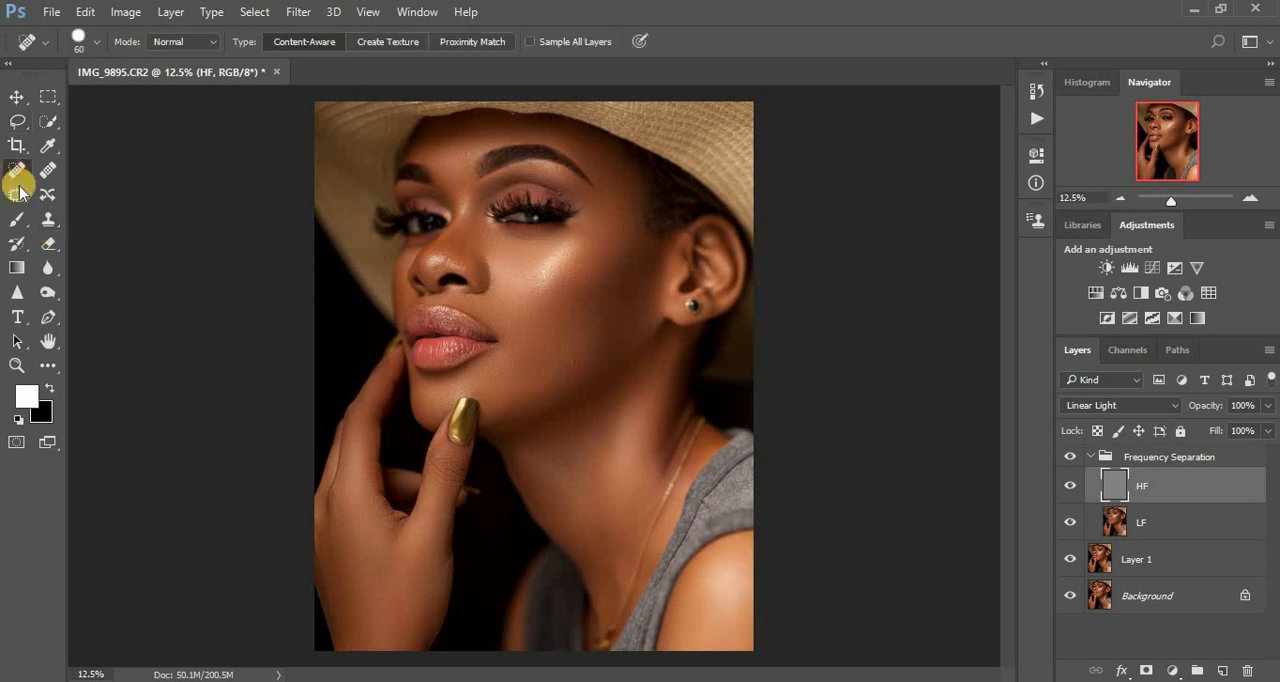
{"action": "left_click", "coordinate": [17, 197]}
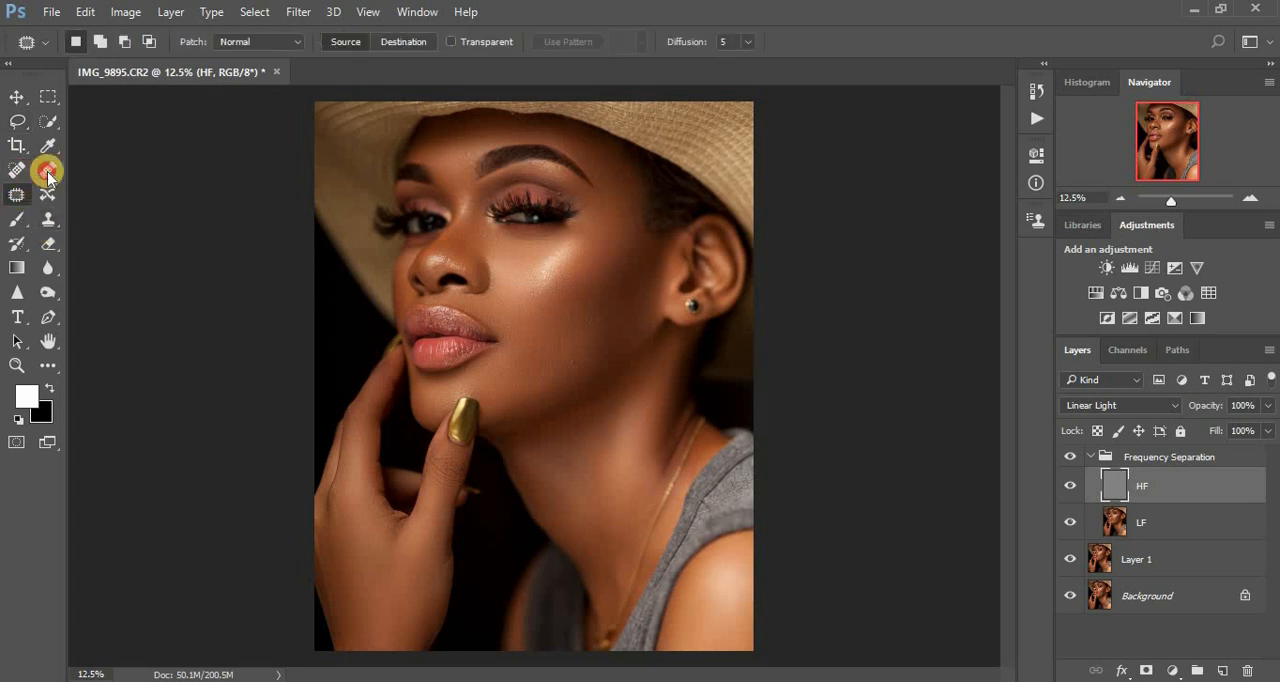
{"action": "left_click", "coordinate": [47, 172]}
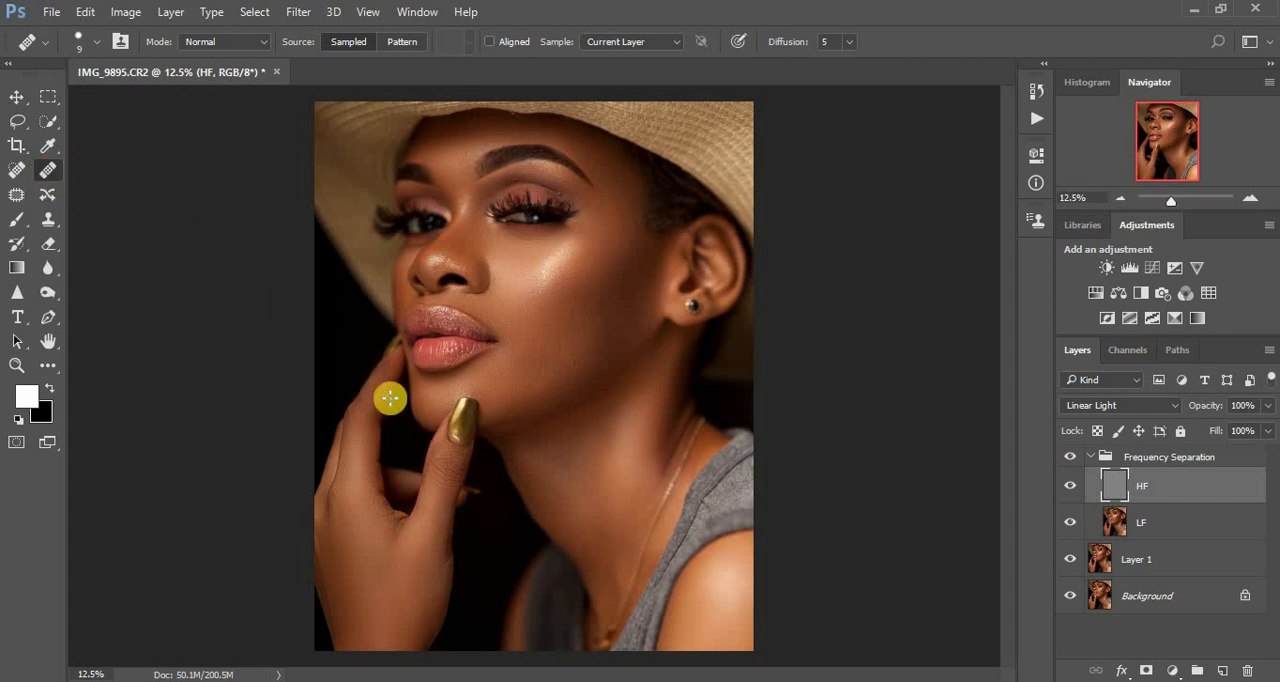
{"action": "left_click", "coordinate": [48, 220]}
{"action": "scroll", "coordinate": [595, 402], "scroll_direction": "up", "scroll_amount": 3}
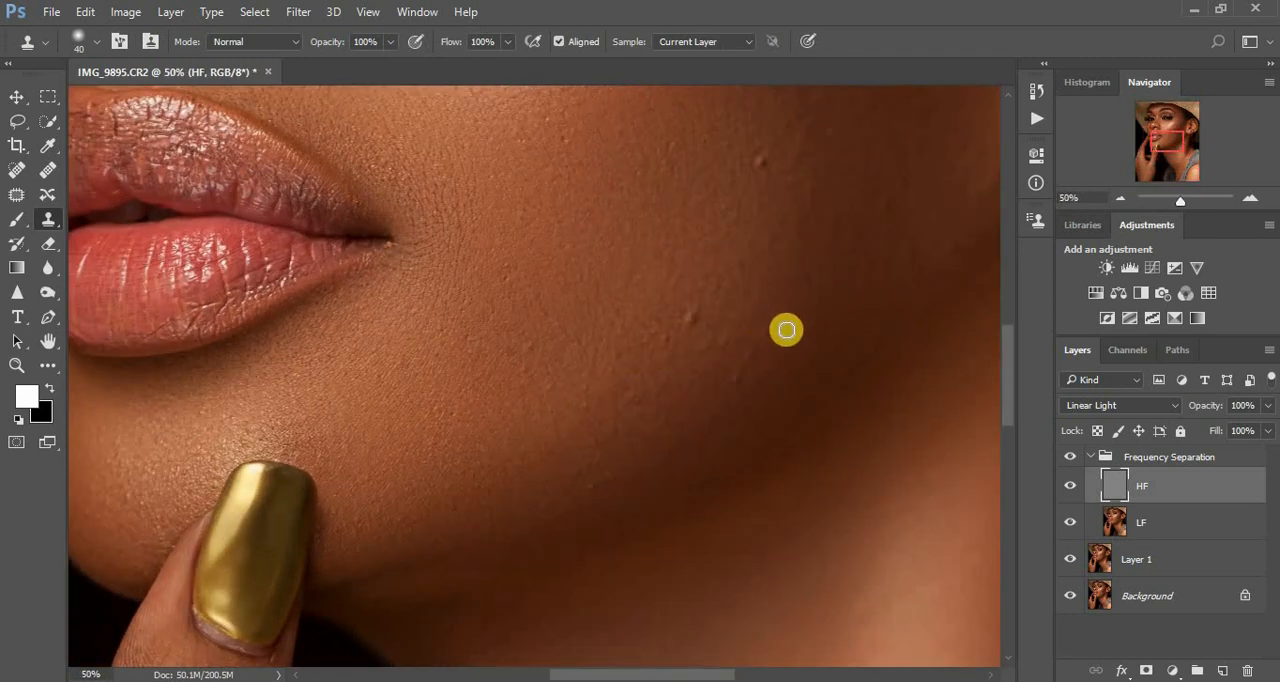
{"action": "key", "text": "bracketright"}
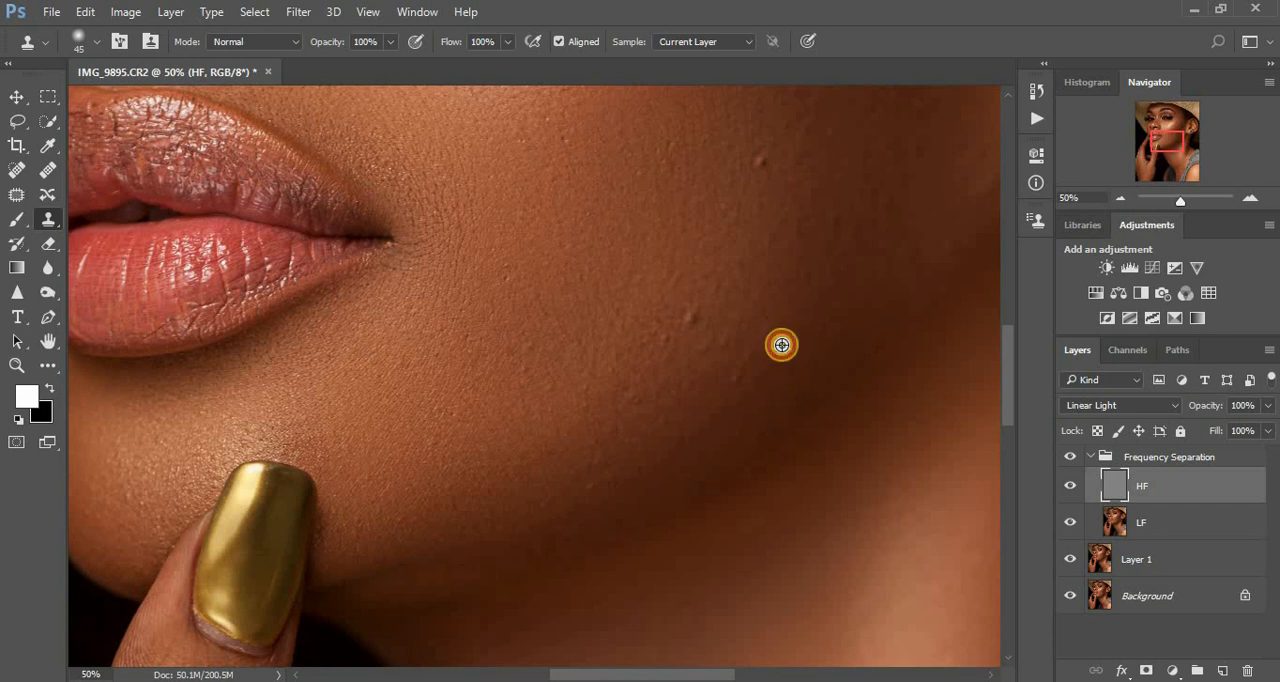
- Clone clean skin texture over the cluster of raised bumps on the lower cheek, level with the lower lip
{"action": "left_click", "coordinate": [772, 341], "text": "alt"}
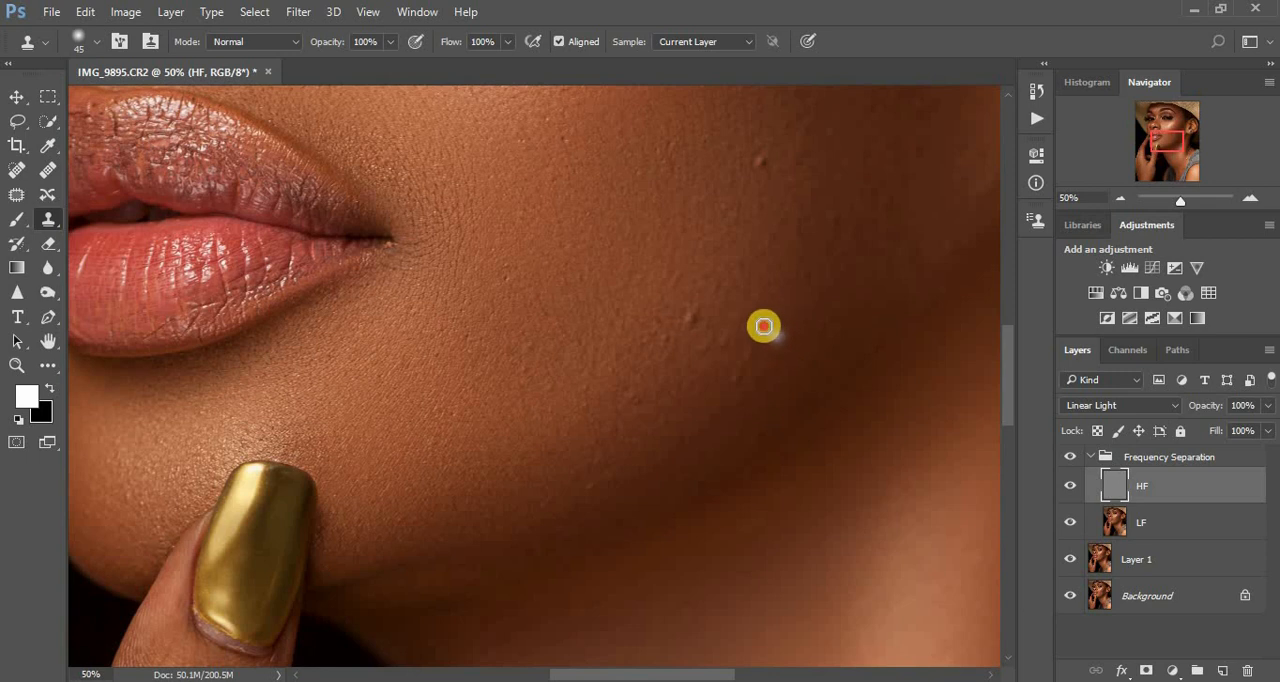
{"action": "left_click", "coordinate": [763, 374], "text": "alt"}
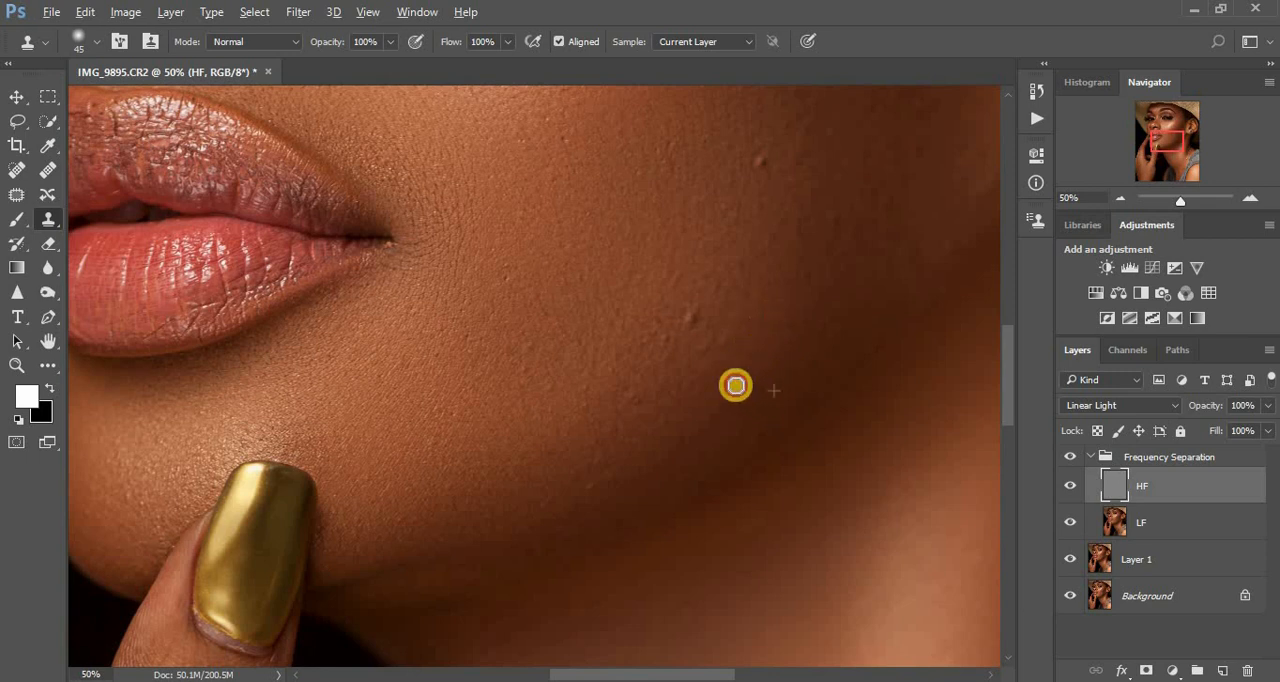
{"action": "left_click", "coordinate": [737, 381]}
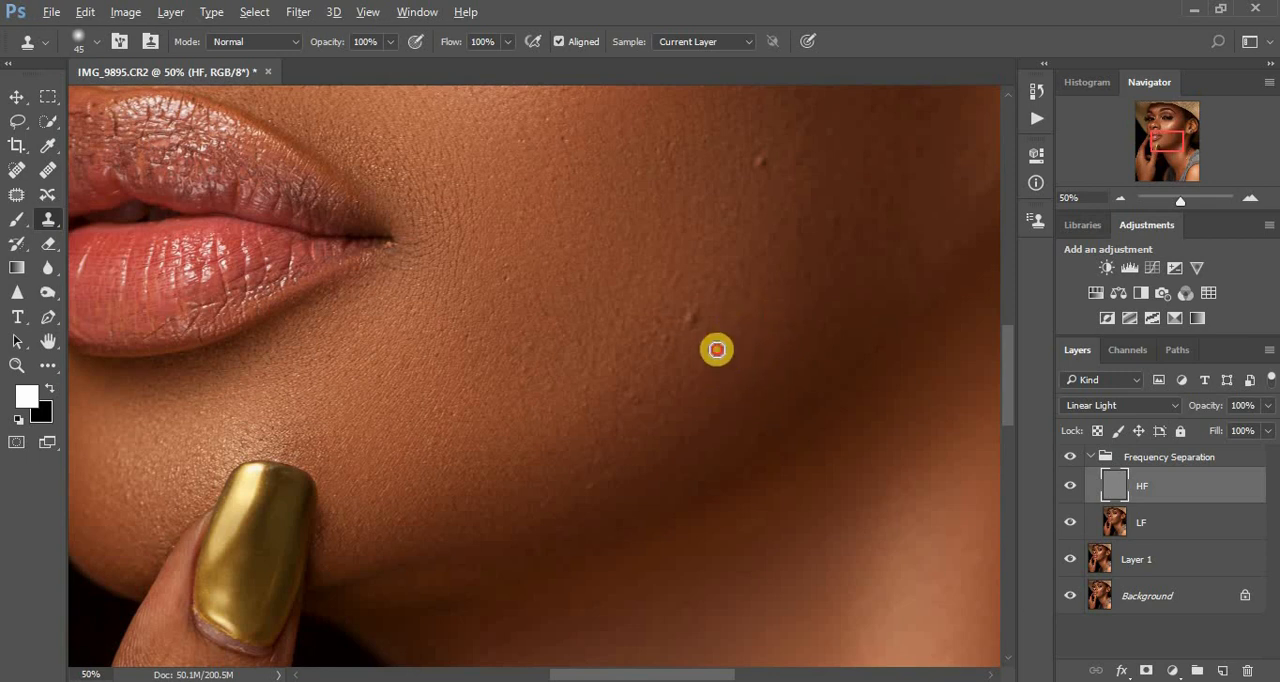
{"action": "left_click", "coordinate": [693, 303]}
{"action": "left_click", "coordinate": [683, 333], "text": "alt"}
{"action": "left_click", "coordinate": [671, 314]}
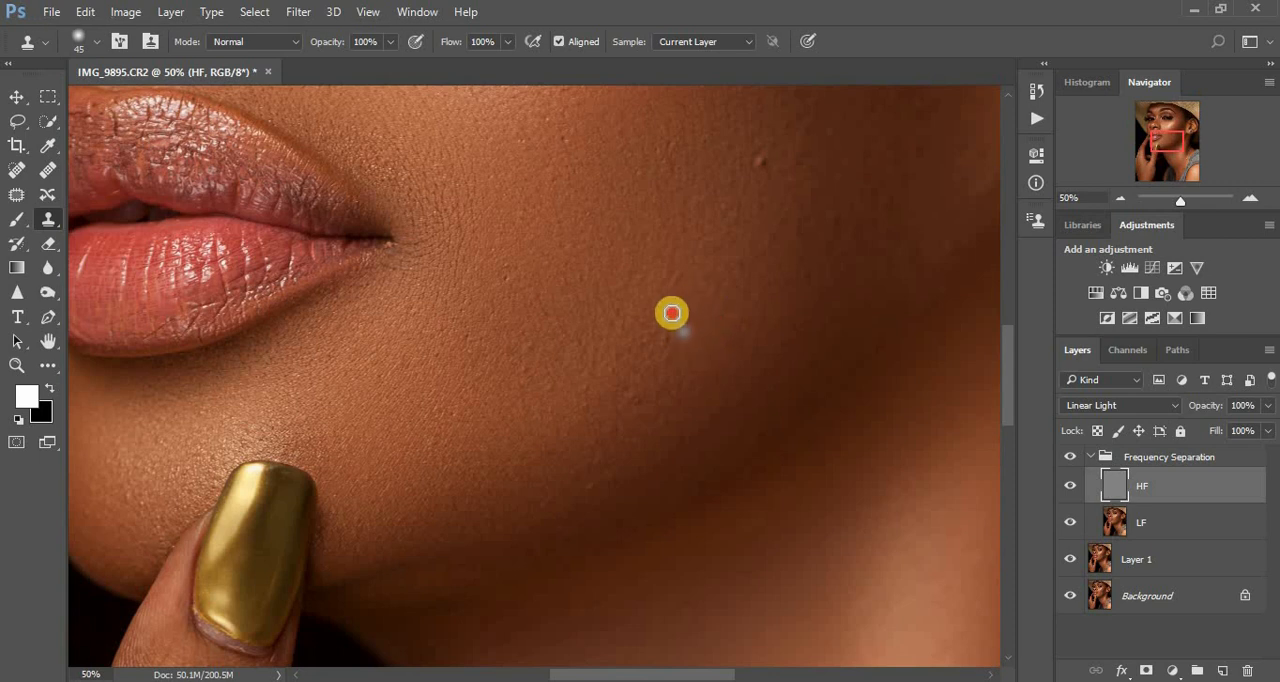
{"action": "left_click", "coordinate": [658, 349]}
{"action": "left_click", "coordinate": [651, 331], "text": "alt"}
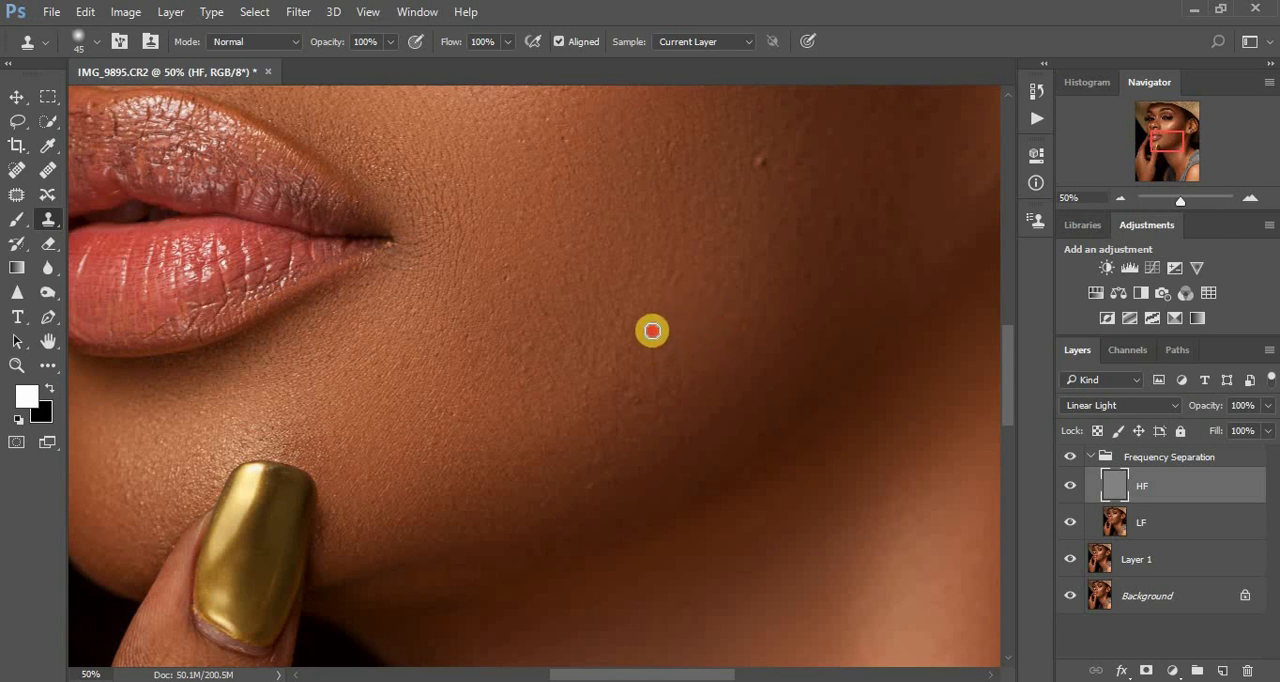
{"action": "left_click", "coordinate": [730, 326]}
{"action": "left_click", "coordinate": [687, 301], "text": "alt"}
{"action": "left_click", "coordinate": [700, 266]}
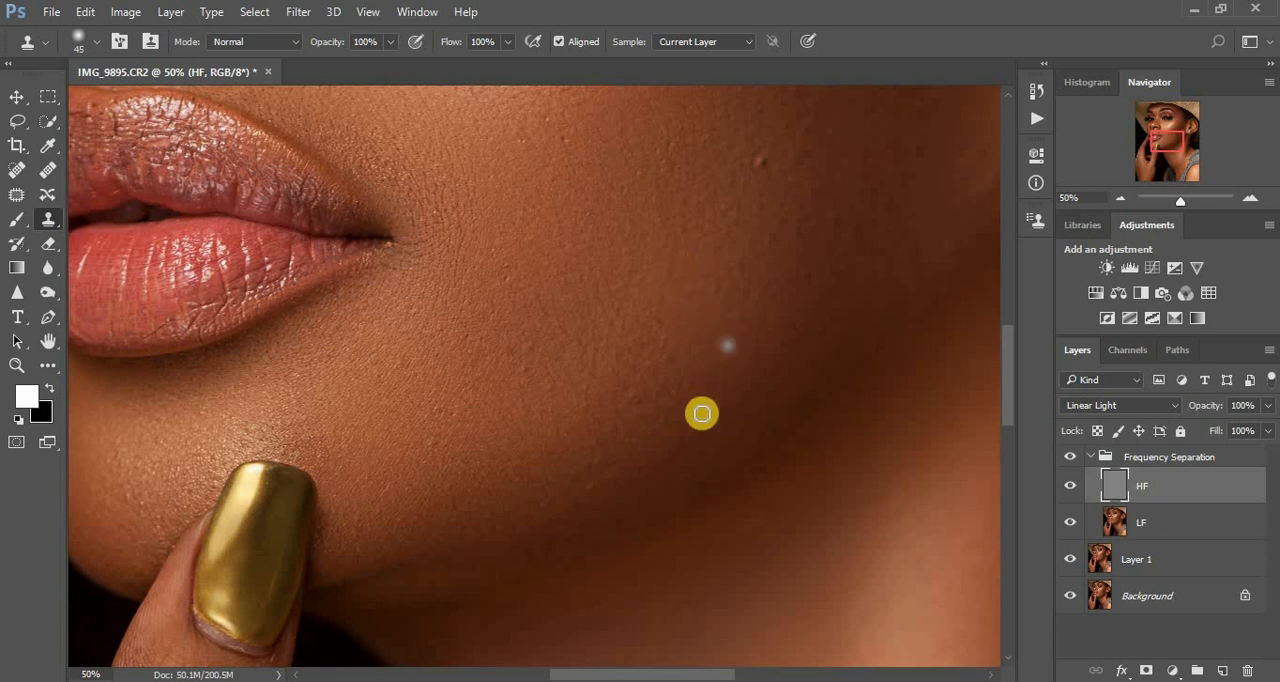
- Clone out the small blemish near the lower jaw edge and the spots along the shadowed jawline
{"action": "left_click", "coordinate": [621, 485]}
{"action": "left_click", "coordinate": [612, 479], "text": "alt"}
{"action": "left_click", "coordinate": [594, 488]}
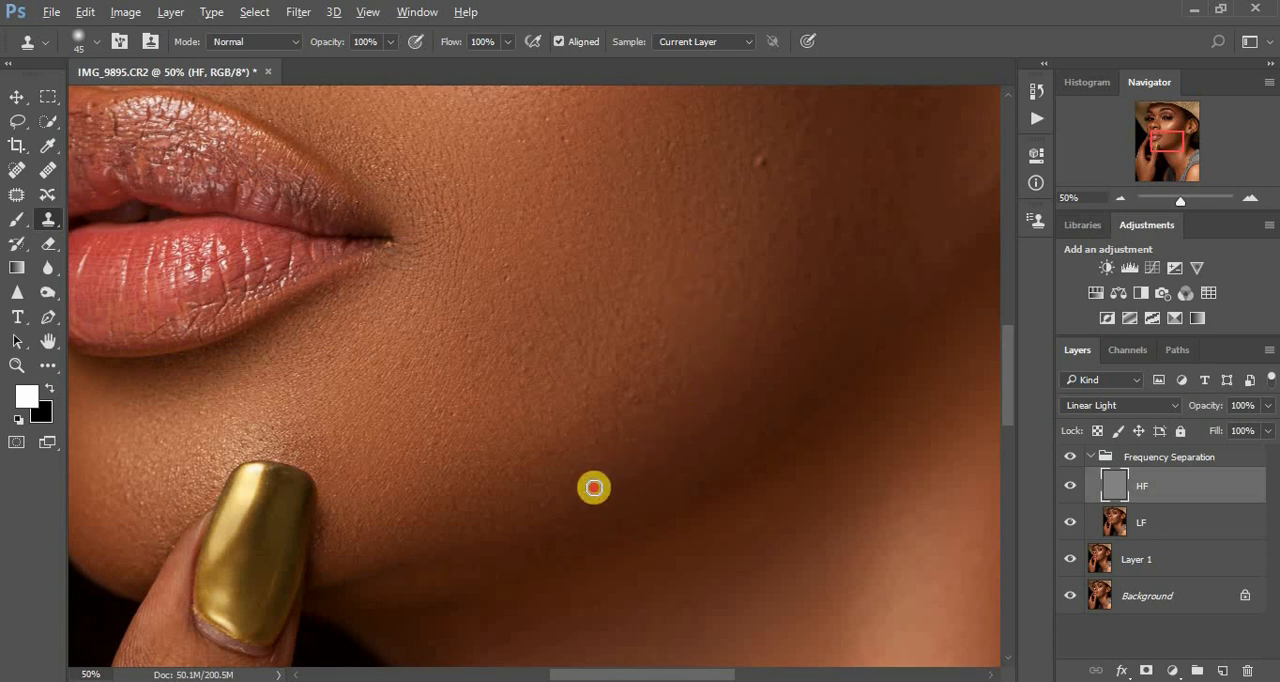
{"action": "left_click", "coordinate": [783, 423], "text": "alt"}
{"action": "left_click", "coordinate": [770, 433]}
{"action": "left_click", "coordinate": [780, 411], "text": "alt"}
{"action": "left_click", "coordinate": [820, 386]}
{"action": "left_click", "coordinate": [866, 354], "text": "alt"}
{"action": "left_click", "coordinate": [888, 329]}
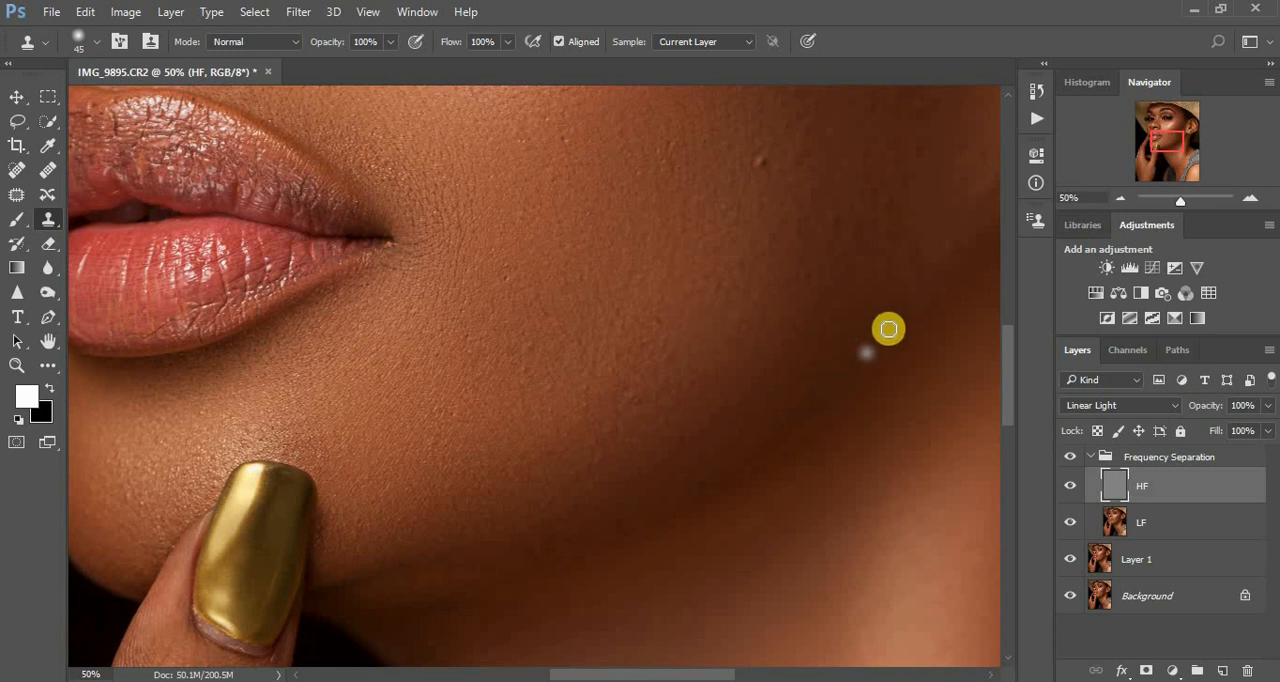
{"action": "left_click", "coordinate": [882, 344], "text": "alt"}
{"action": "left_click", "coordinate": [879, 327]}
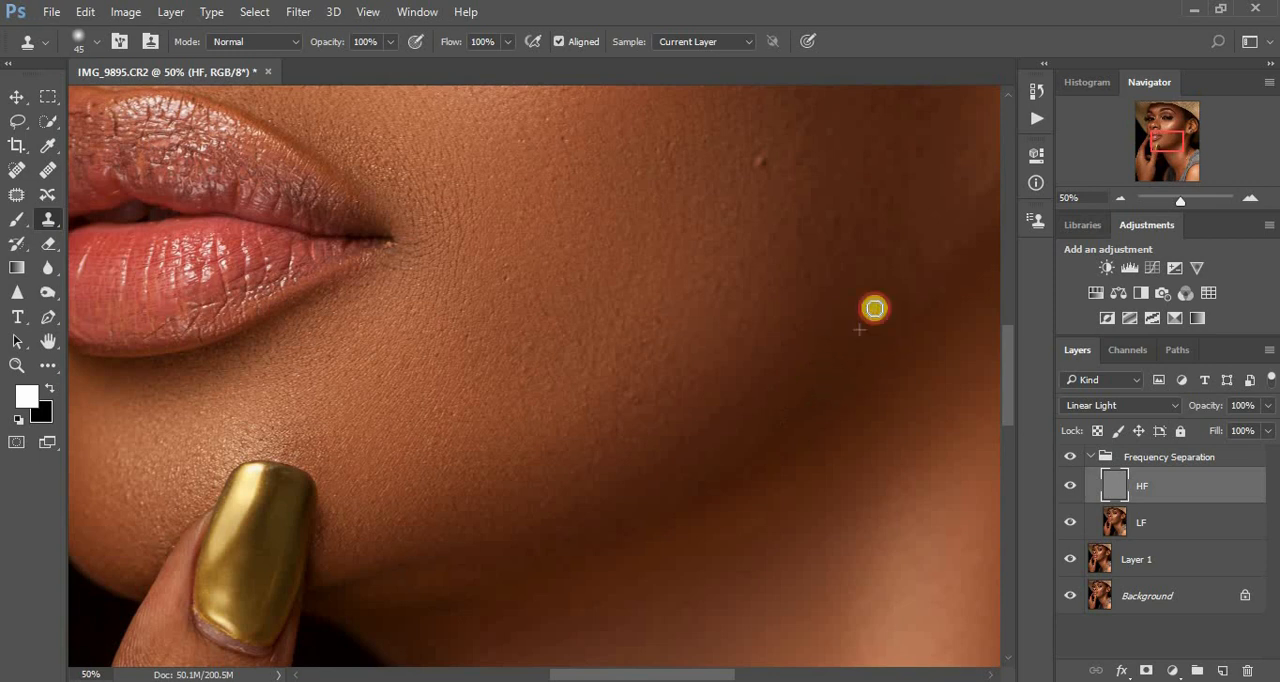
- Clone over the uneven texture on the shadowed back of the cheek, above the jawline toward the ear
{"action": "left_click", "coordinate": [952, 250]}
{"action": "left_click", "coordinate": [951, 229], "text": "alt"}
{"action": "left_click", "coordinate": [937, 217]}
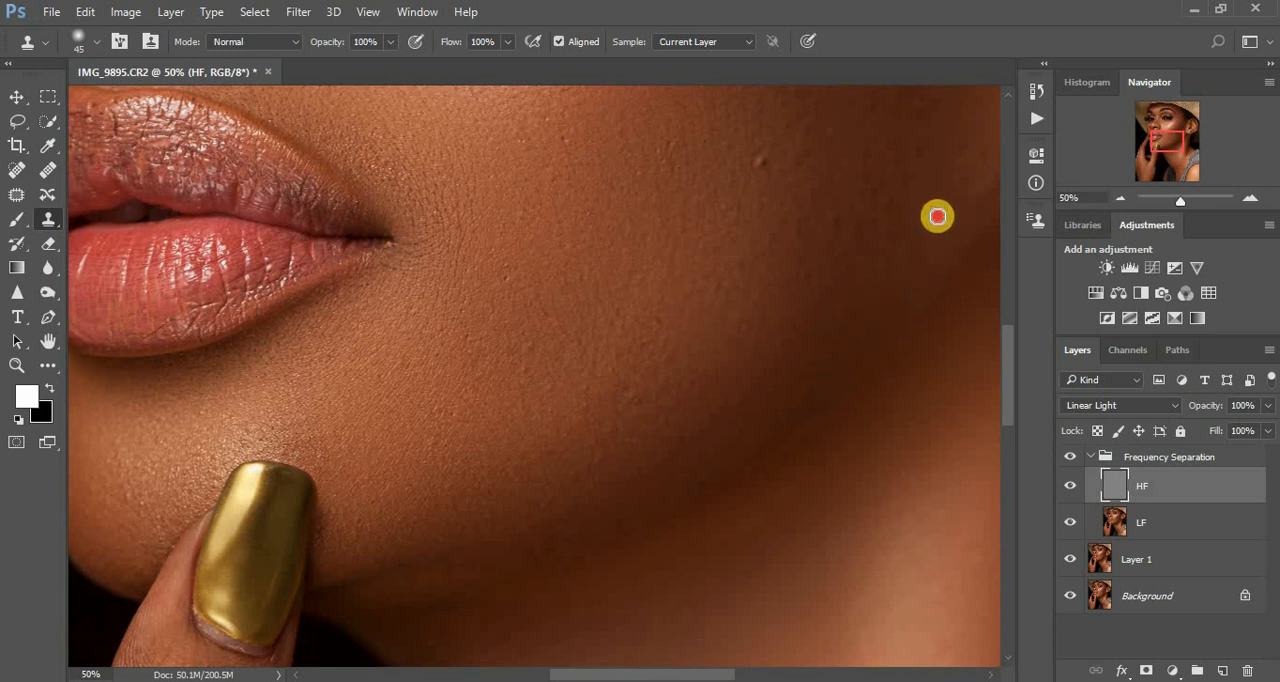
{"action": "left_click", "coordinate": [920, 263], "text": "alt"}
{"action": "left_click", "coordinate": [902, 244]}
{"action": "left_click", "coordinate": [927, 243], "text": "alt"}
{"action": "left_click", "coordinate": [927, 212]}
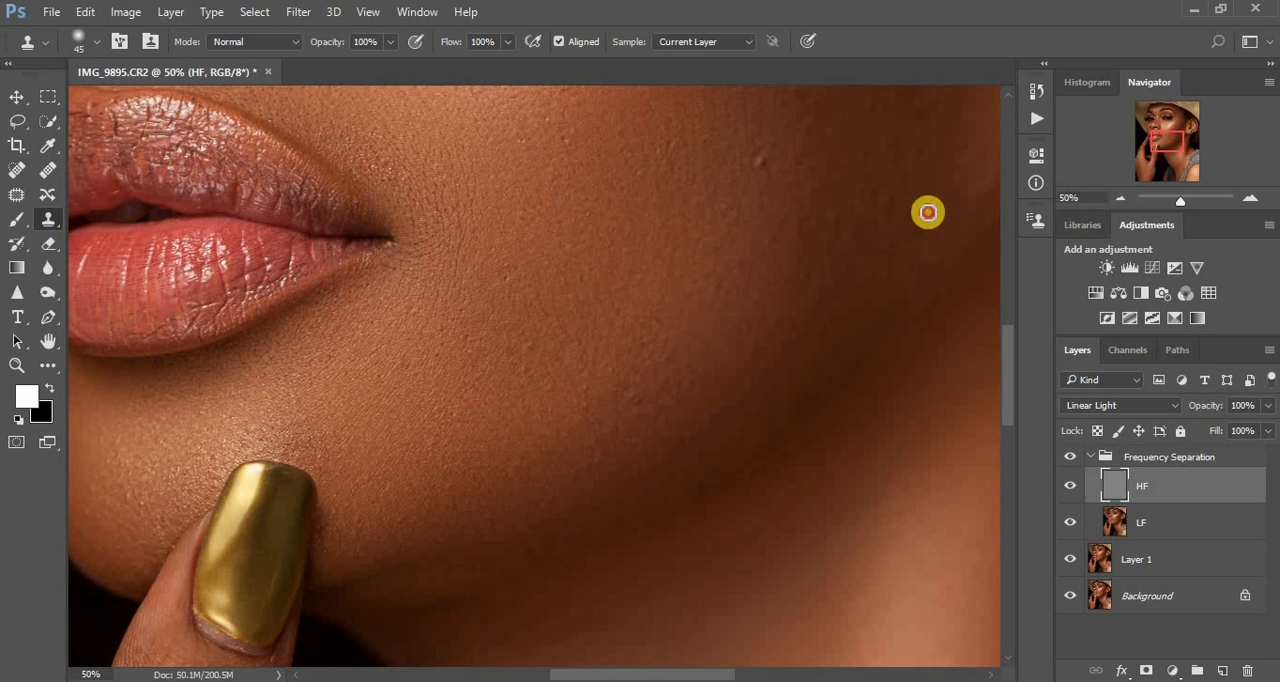
{"action": "left_click", "coordinate": [909, 271], "text": "alt"}
{"action": "left_click", "coordinate": [914, 242]}
{"action": "left_click", "coordinate": [897, 268], "text": "alt"}
{"action": "left_click", "coordinate": [888, 254]}
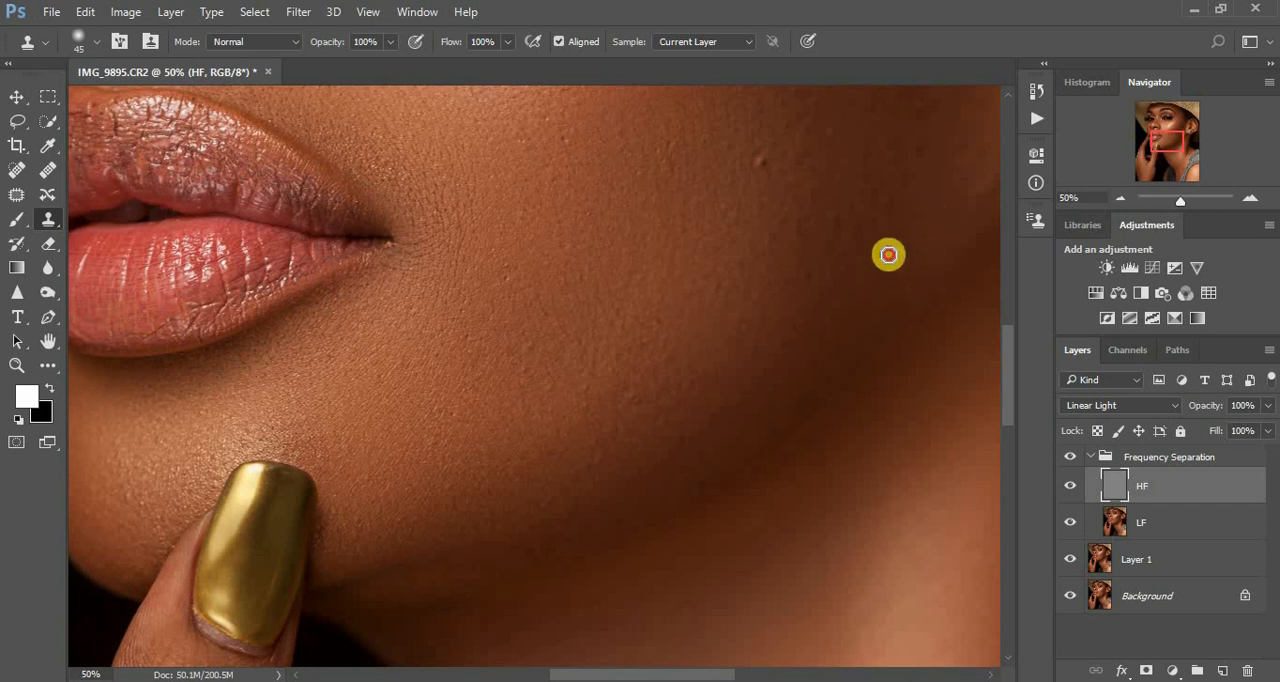
- Clone out the prominent bump on the middle of the cheek and the smaller spots around it
{"action": "left_click", "coordinate": [764, 182], "text": "alt"}
{"action": "left_click", "coordinate": [760, 165]}
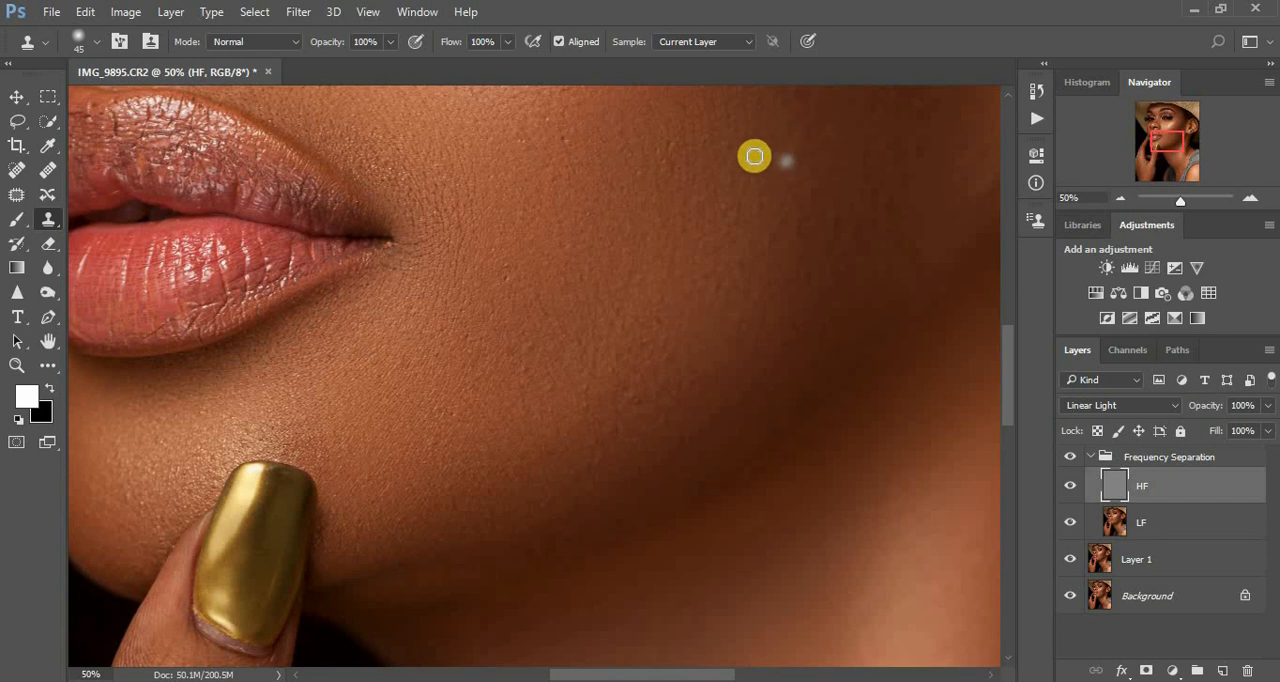
{"action": "left_click", "coordinate": [565, 138]}
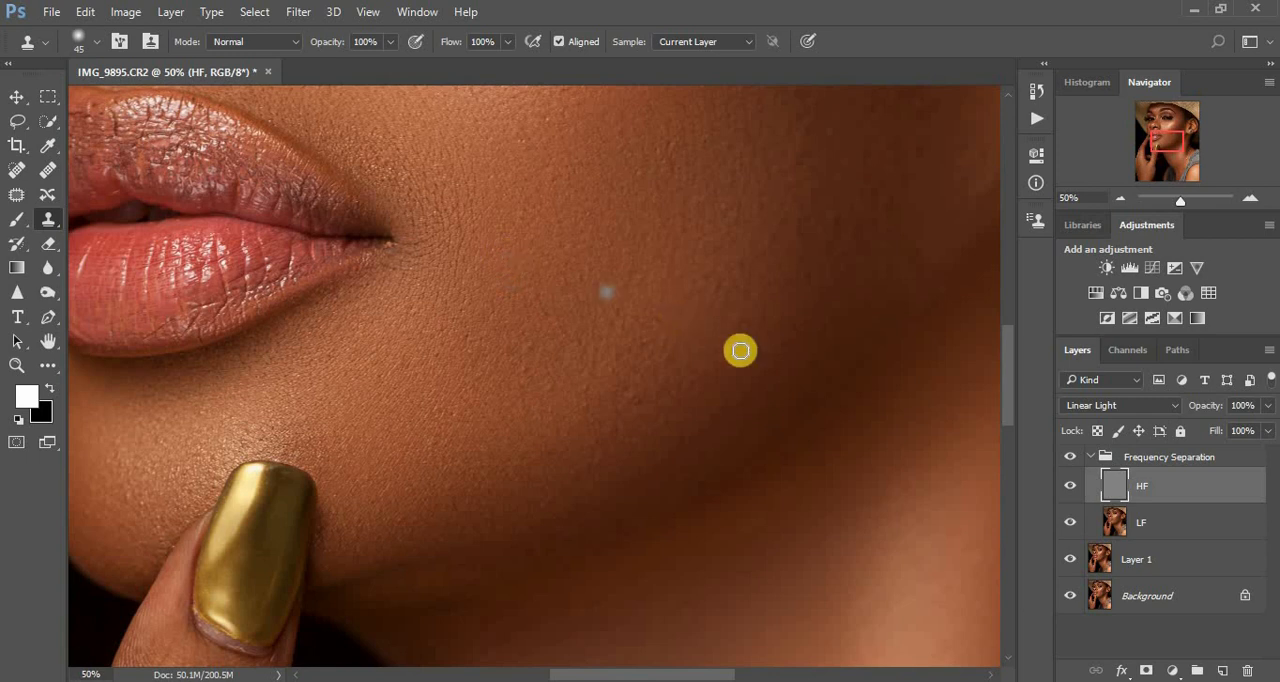
{"action": "left_click", "coordinate": [820, 337]}
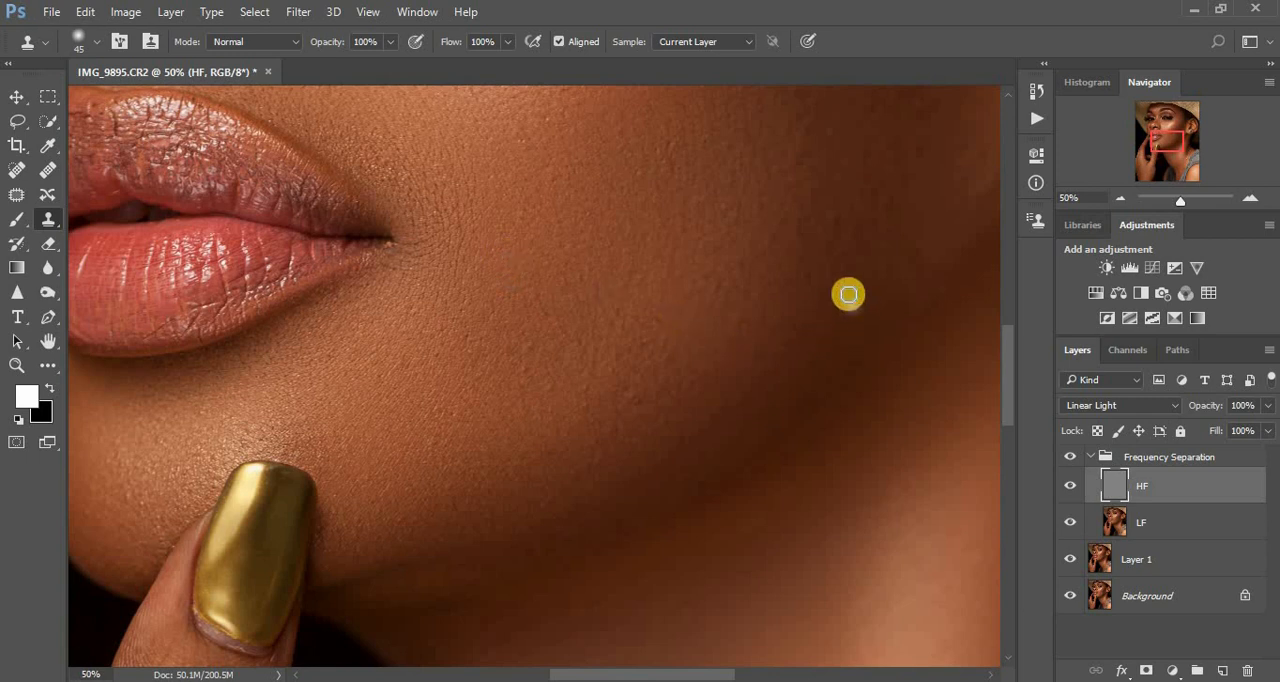
{"action": "left_click", "coordinate": [777, 230]}
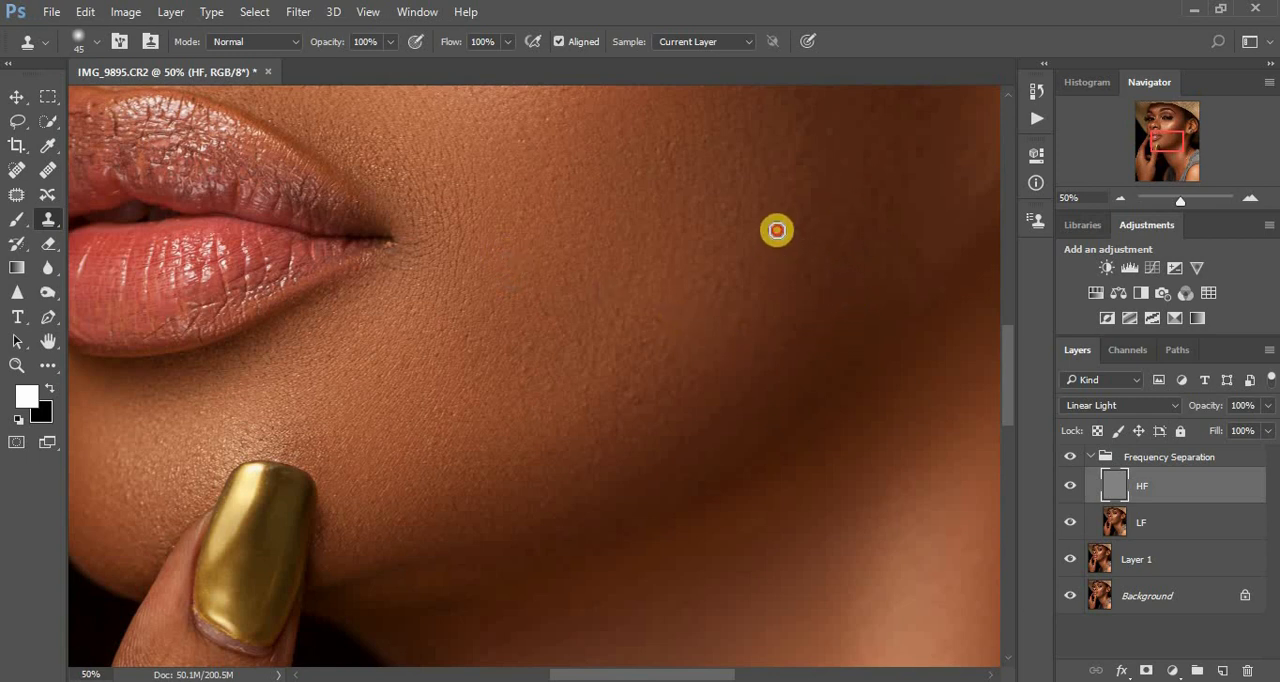
- Touch up the remaining rough texture on the shadowed jaw and across to the mid-cheek with the Clone Stamp
{"action": "left_click", "coordinate": [914, 343]}
{"action": "left_click", "coordinate": [922, 294]}
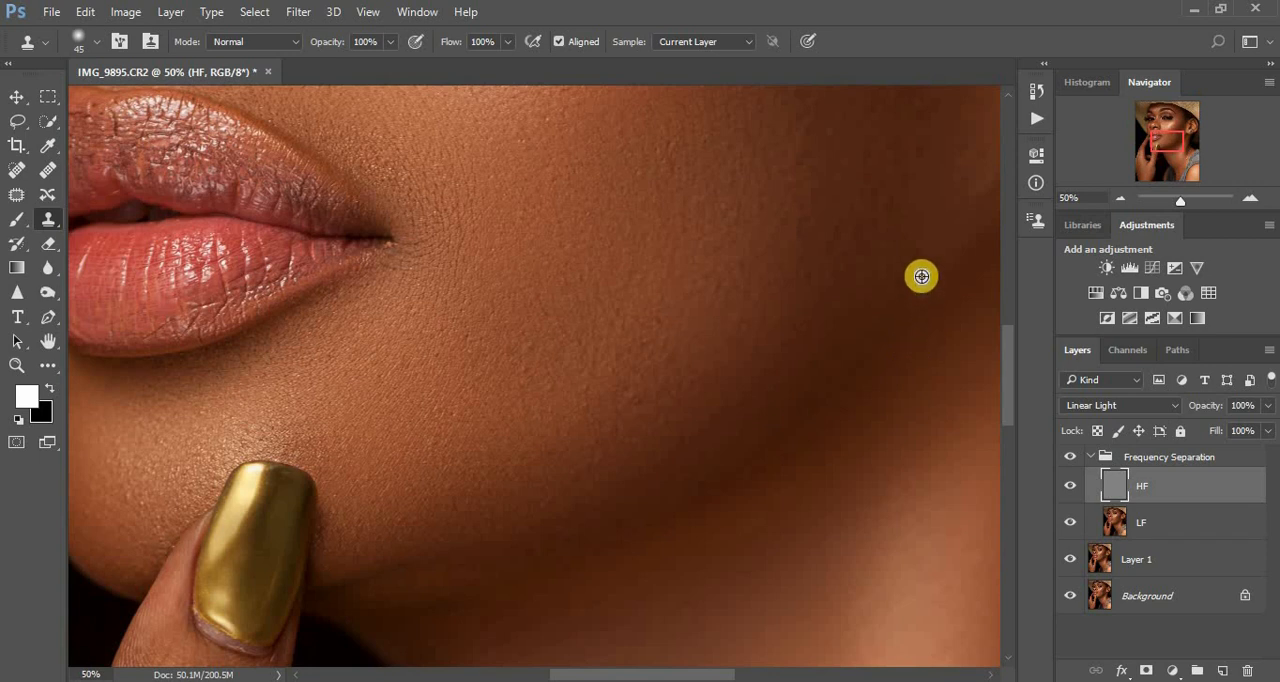
{"action": "left_click", "coordinate": [915, 273], "text": "alt"}
{"action": "left_click", "coordinate": [914, 255]}
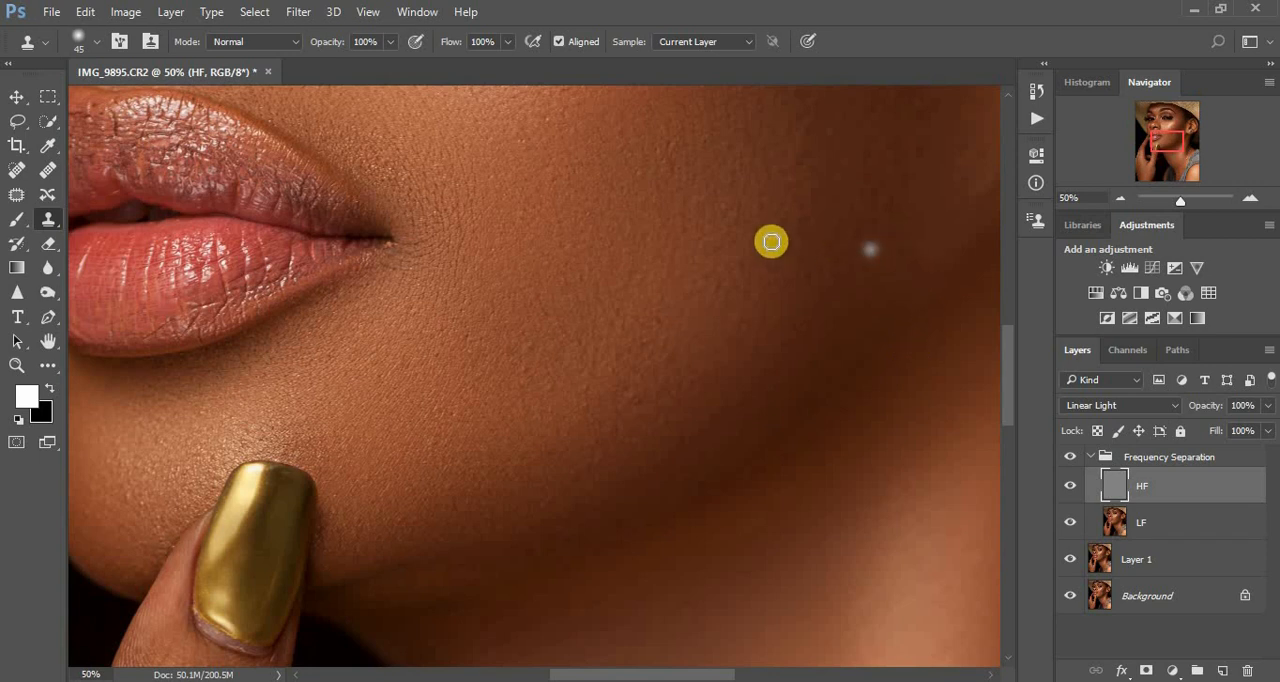
{"action": "left_click", "coordinate": [726, 205]}
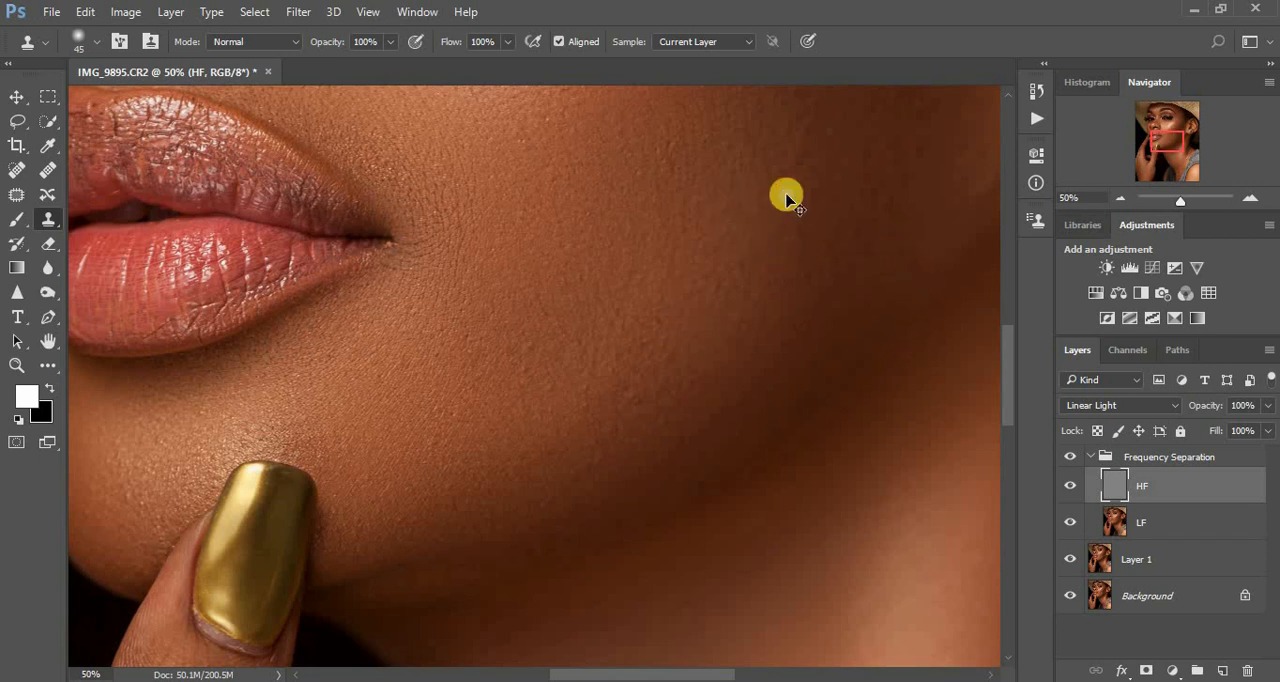
- Enlarge the Clone Stamp brush to 60 and clean the skin texture on the jaw just in front of the earlobe
{"action": "key", "text": "ctrl+minus"}
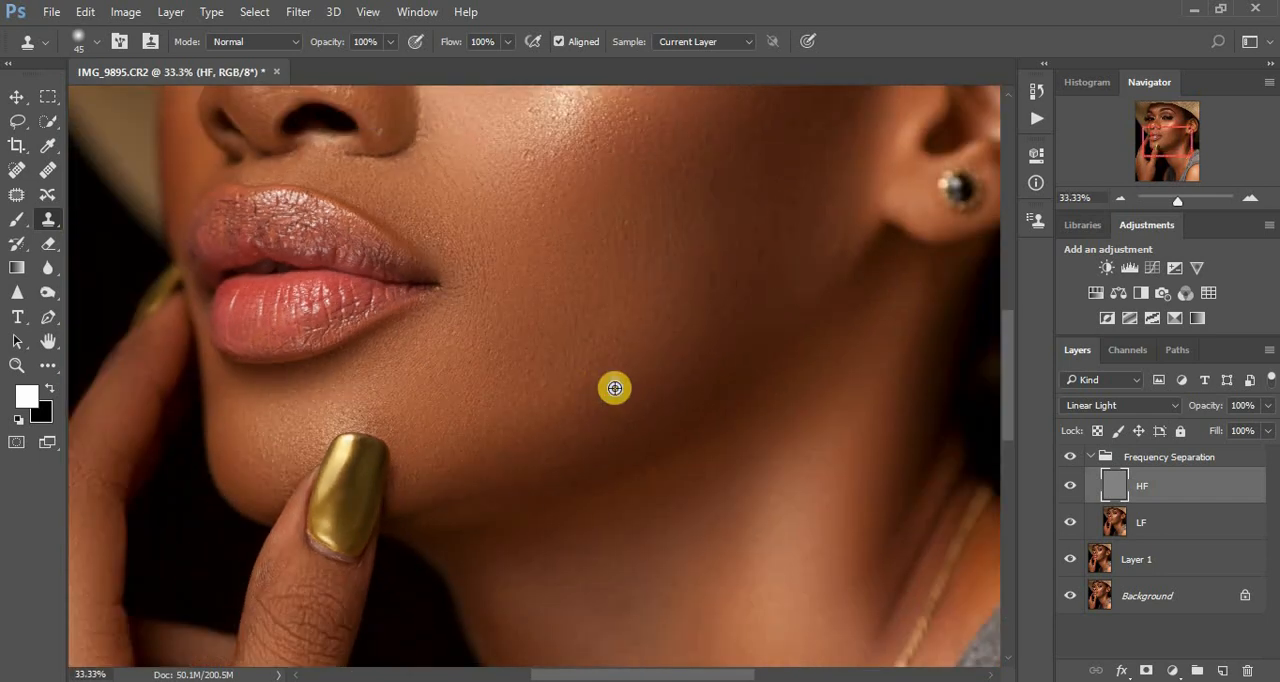
{"action": "key", "text": "bracketright"}
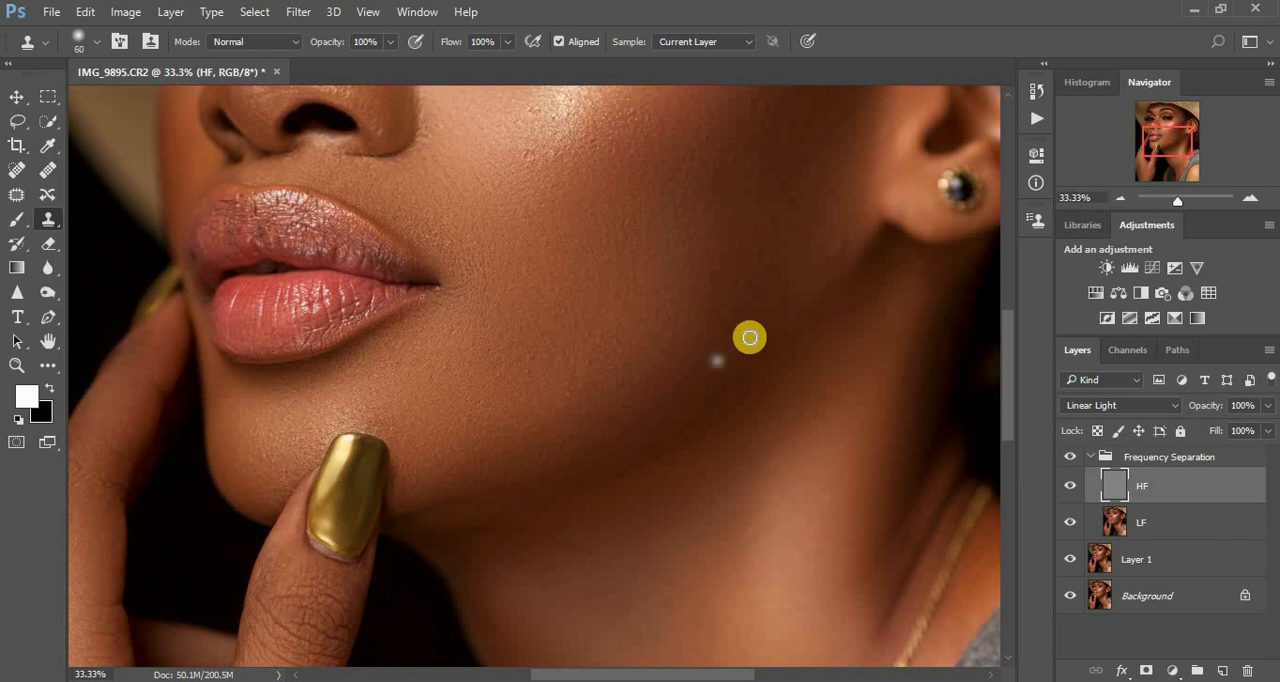
{"action": "left_click", "coordinate": [838, 246], "text": "alt"}
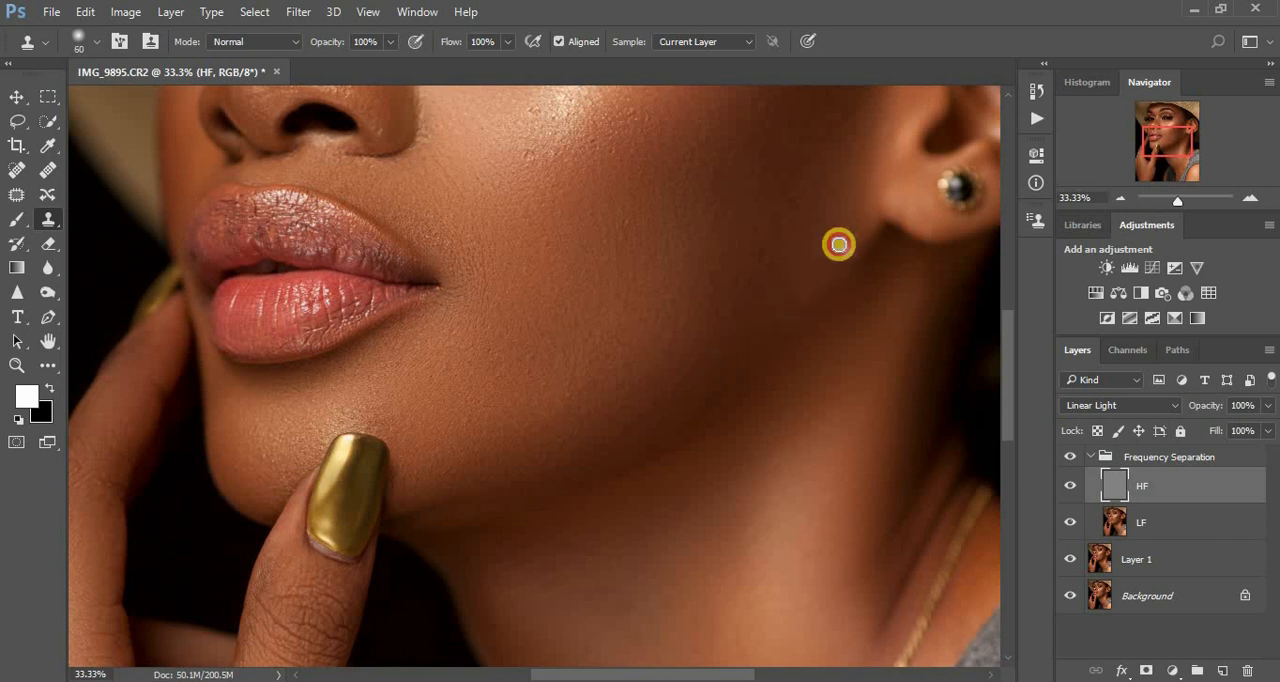
{"action": "left_click", "coordinate": [850, 246]}
{"action": "left_click_drag", "start_coordinate": [847, 250], "coordinate": [840, 223]}
{"action": "left_click", "coordinate": [855, 234], "text": "alt"}
{"action": "left_click", "coordinate": [826, 224]}
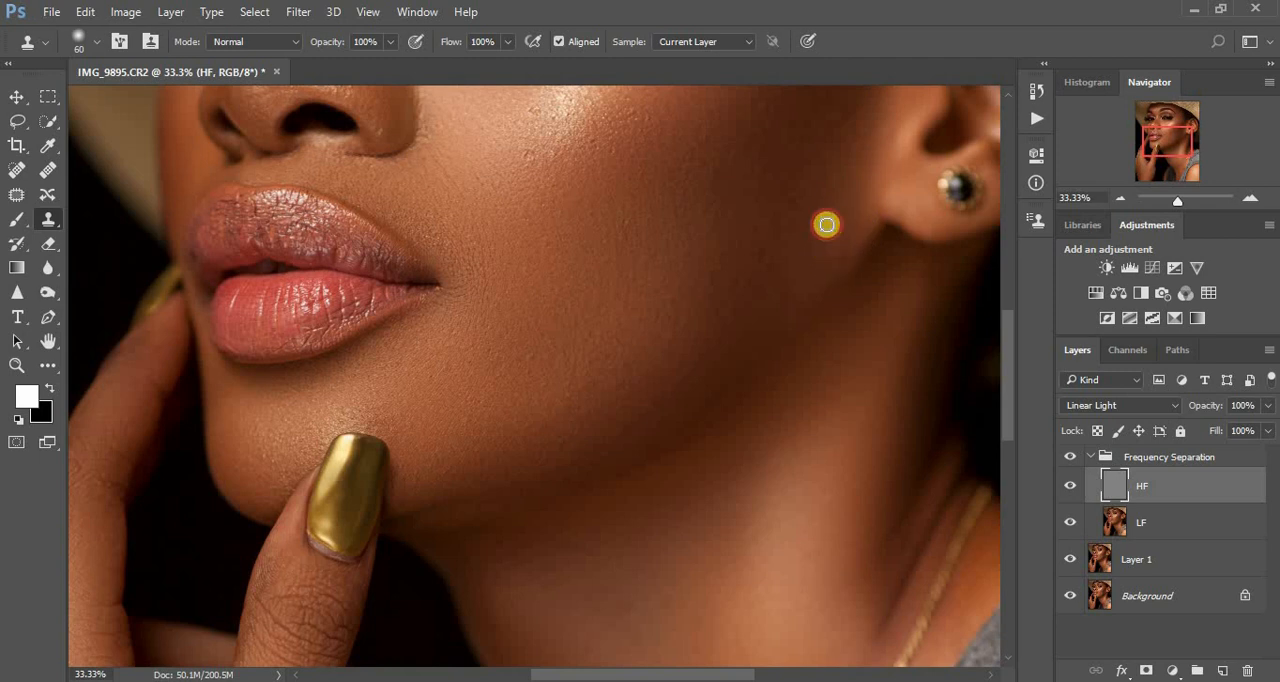
{"action": "left_click", "coordinate": [828, 250], "text": "alt"}
{"action": "left_click", "coordinate": [824, 224]}
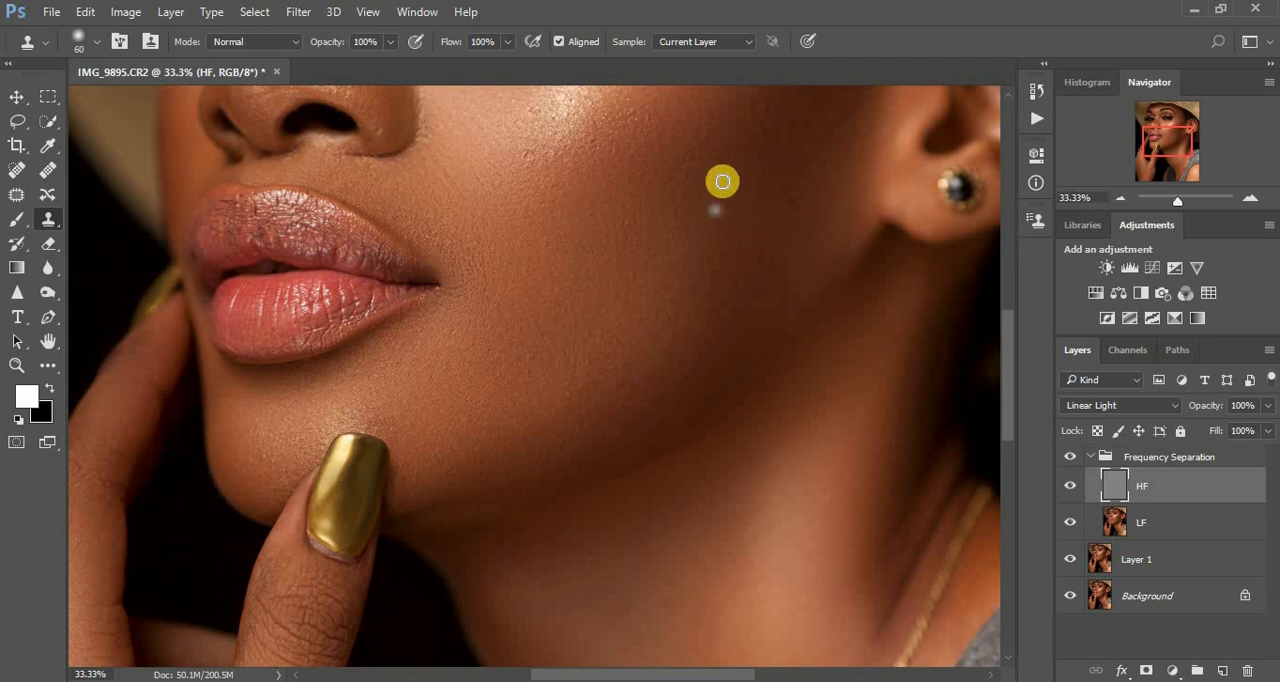
- Clone over the small texture flaws on the shadowed cheek between the nose and the earring
{"action": "left_click", "coordinate": [720, 159]}
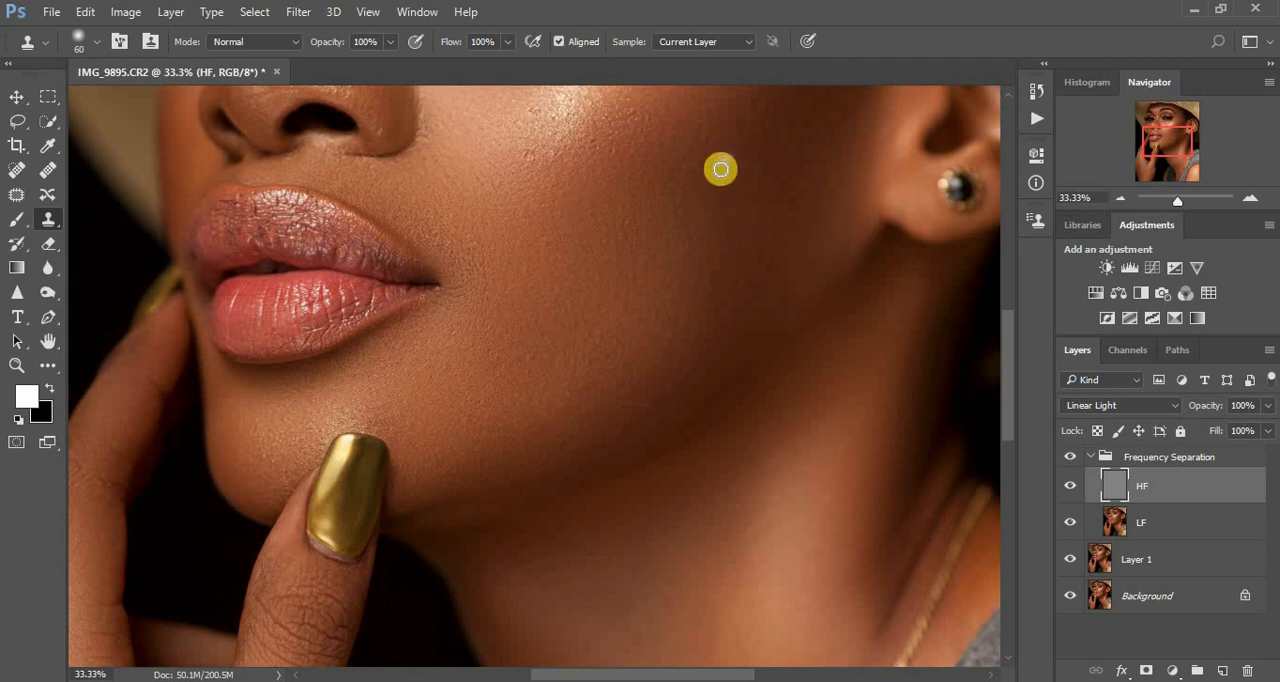
{"action": "left_click_drag", "start_coordinate": [709, 169], "coordinate": [700, 162]}
{"action": "left_click", "coordinate": [726, 154]}
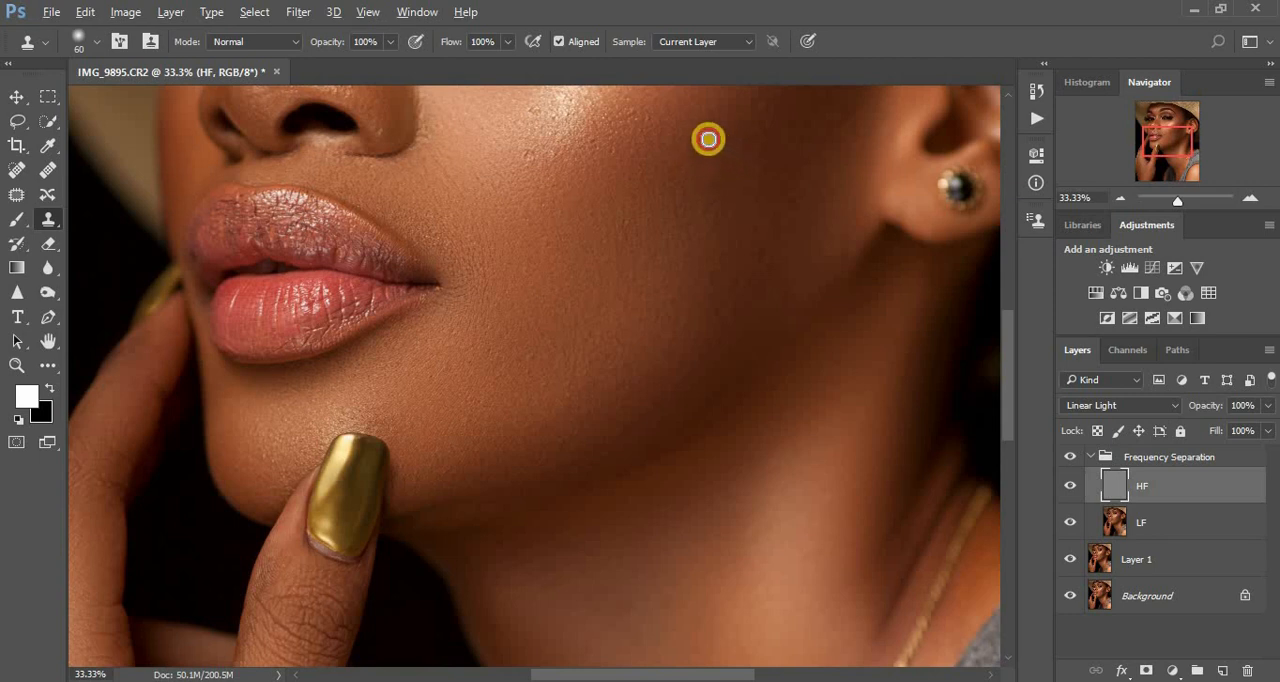
{"action": "left_click", "coordinate": [695, 146]}
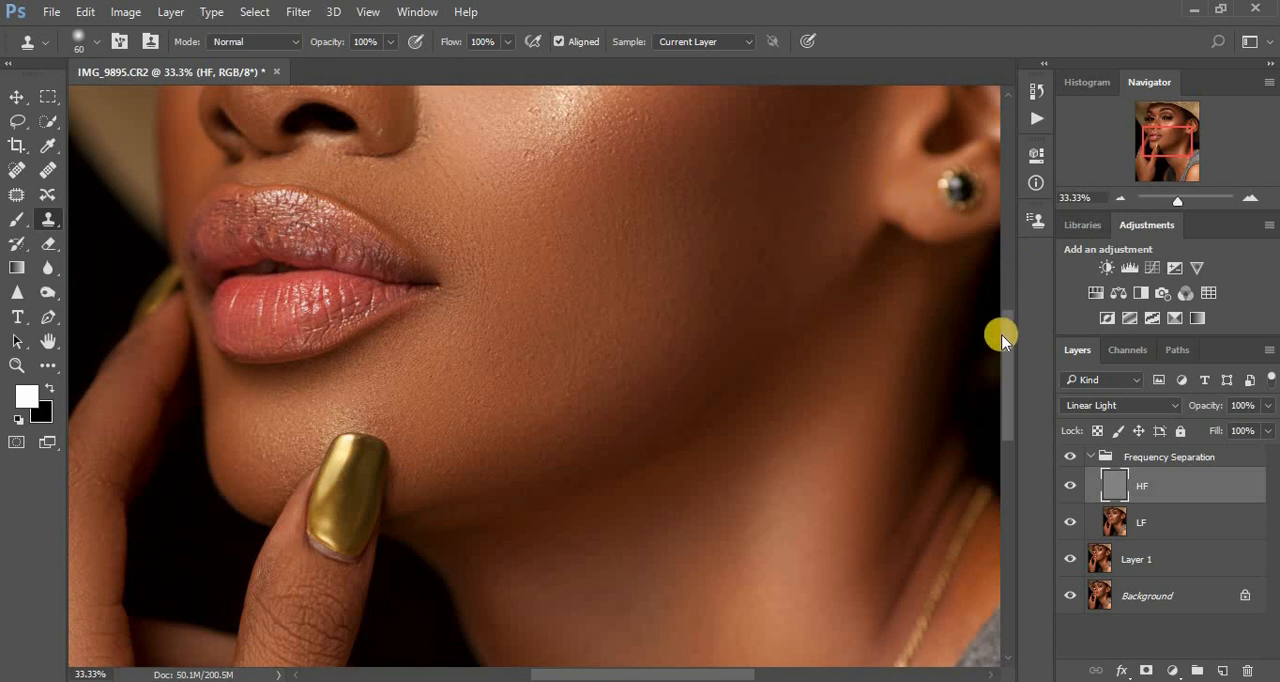
- Clean the skin texture on the side of the face just in front of the ear with the Clone Stamp
{"action": "left_click_drag", "start_coordinate": [1012, 329], "coordinate": [1014, 286]}
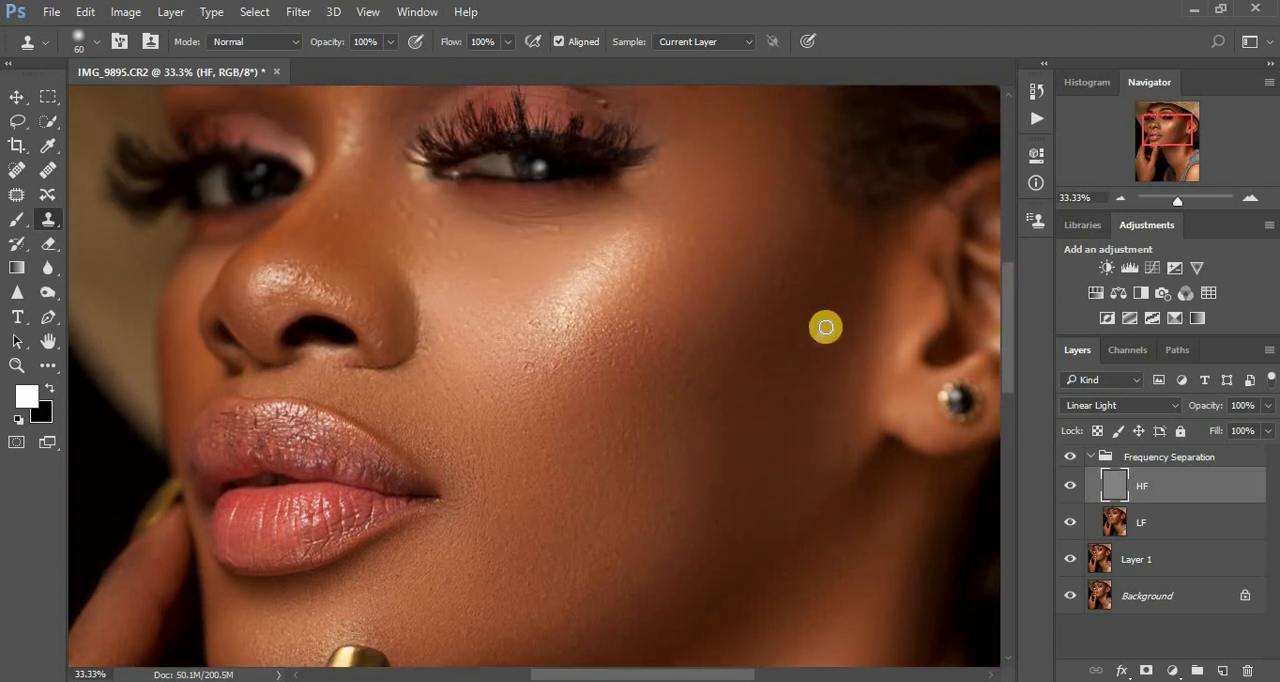
{"action": "left_click", "coordinate": [826, 324], "text": "alt"}
{"action": "left_click", "coordinate": [840, 298]}
{"action": "left_click", "coordinate": [860, 259]}
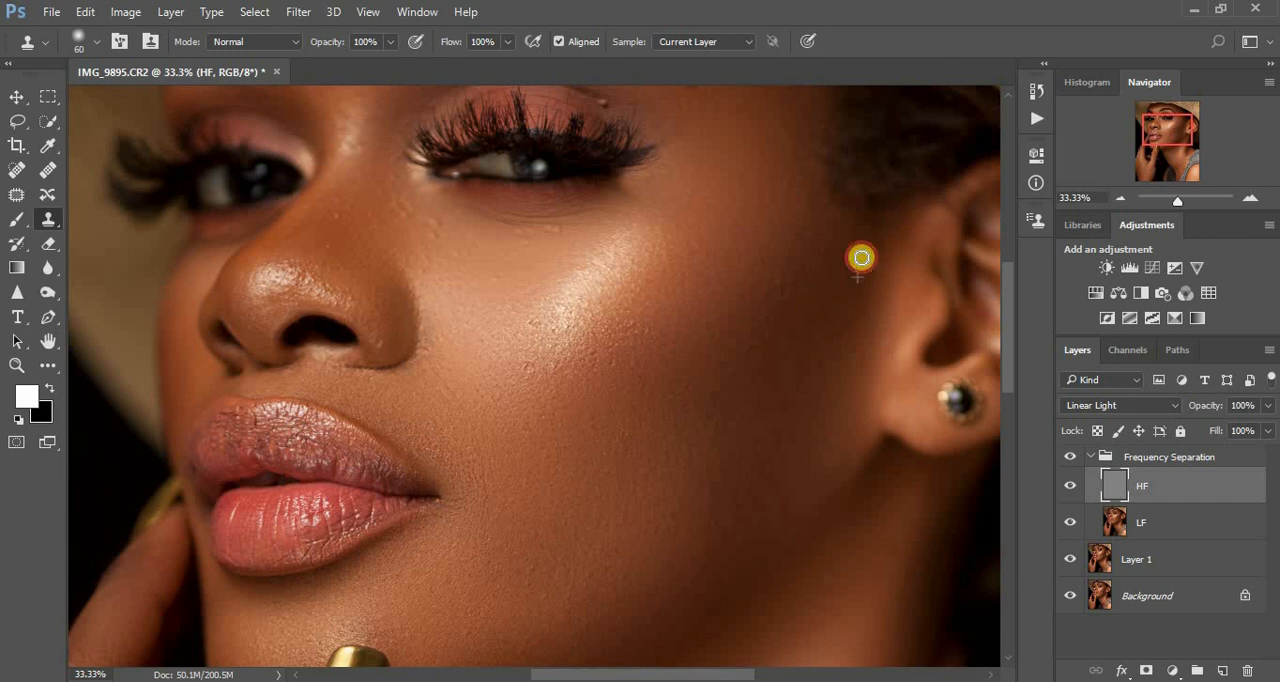
{"action": "left_click", "coordinate": [838, 244], "text": "alt"}
{"action": "left_click", "coordinate": [824, 288]}
{"action": "left_click", "coordinate": [818, 295], "text": "alt"}
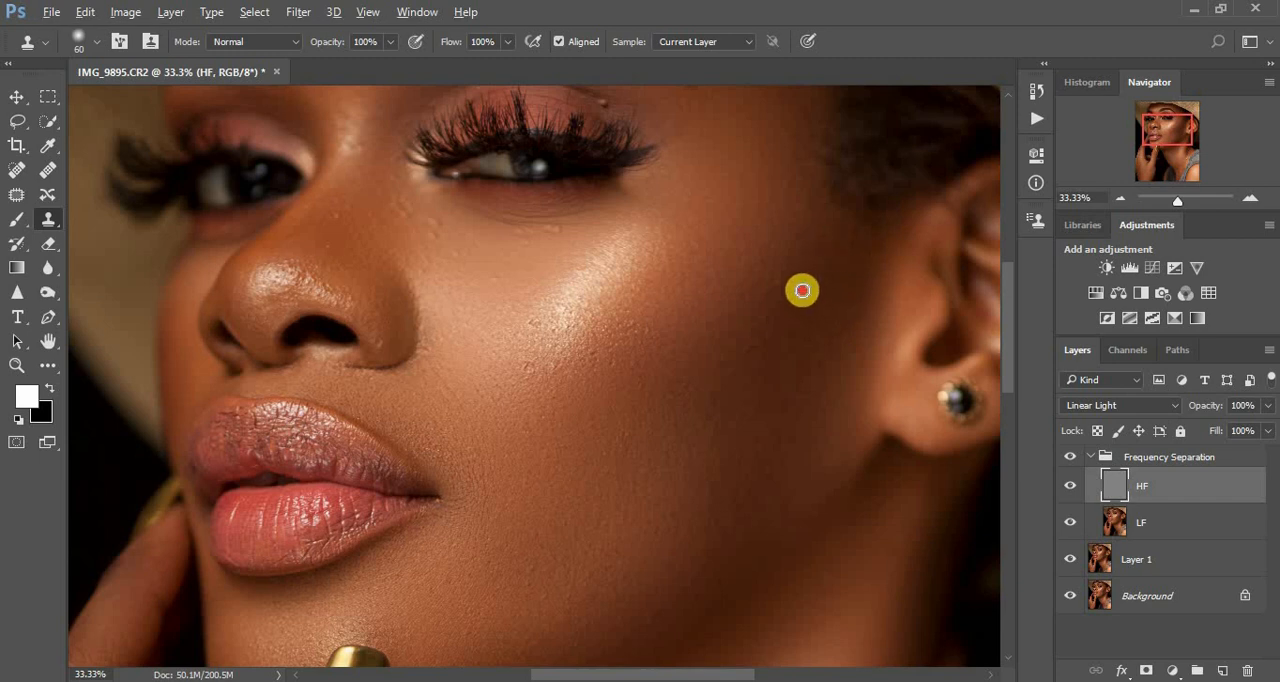
- Clone over the small texture flaws on the upper outer cheek, between the cheekbone highlight and the ear
{"action": "left_click", "coordinate": [790, 280]}
{"action": "left_click", "coordinate": [803, 264], "text": "alt"}
{"action": "left_click", "coordinate": [791, 297]}
{"action": "left_click", "coordinate": [800, 283], "text": "alt"}
{"action": "left_click", "coordinate": [797, 301]}
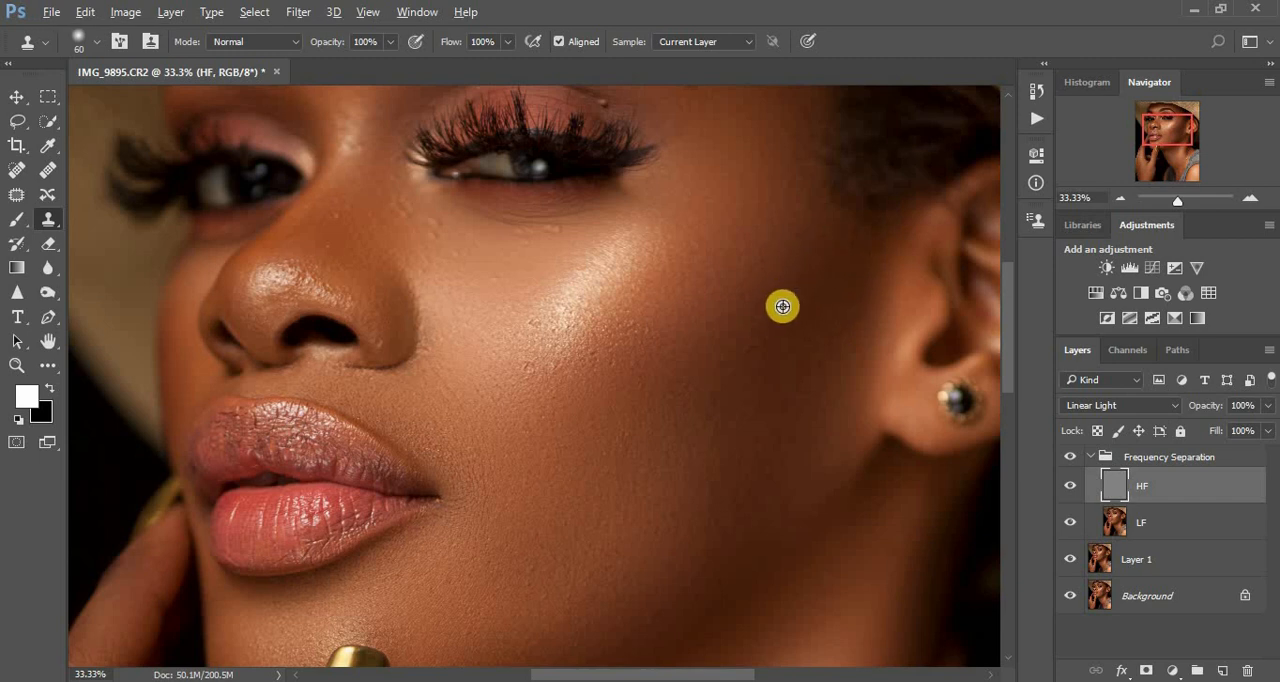
{"action": "left_click", "coordinate": [783, 306], "text": "alt"}
{"action": "left_click", "coordinate": [771, 288]}
{"action": "left_click", "coordinate": [780, 279], "text": "alt"}
{"action": "left_click", "coordinate": [772, 275]}
{"action": "left_click", "coordinate": [777, 329], "text": "alt"}
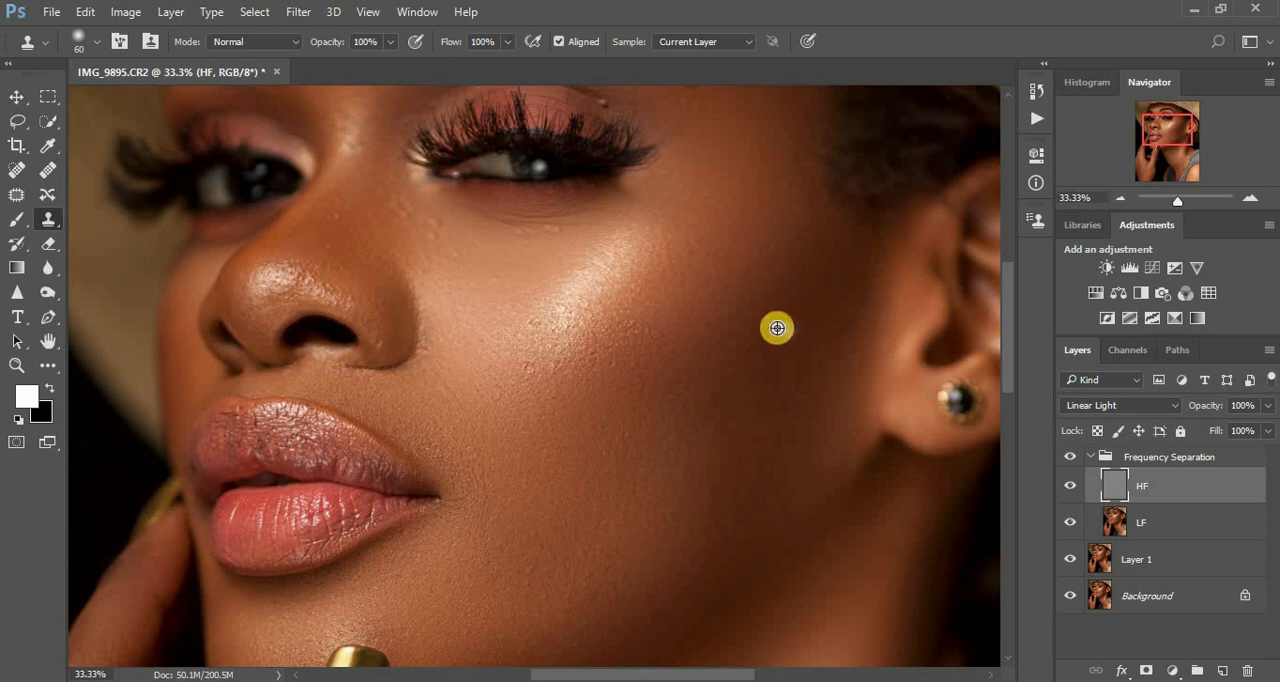
- Even out the skin texture on the shadowed cheek just below and outside the cheekbone with the Clone Stamp
{"action": "left_click", "coordinate": [759, 301]}
{"action": "left_click", "coordinate": [765, 297], "text": "alt"}
{"action": "left_click", "coordinate": [769, 323]}
{"action": "left_click", "coordinate": [752, 357], "text": "alt"}
{"action": "left_click", "coordinate": [754, 348]}
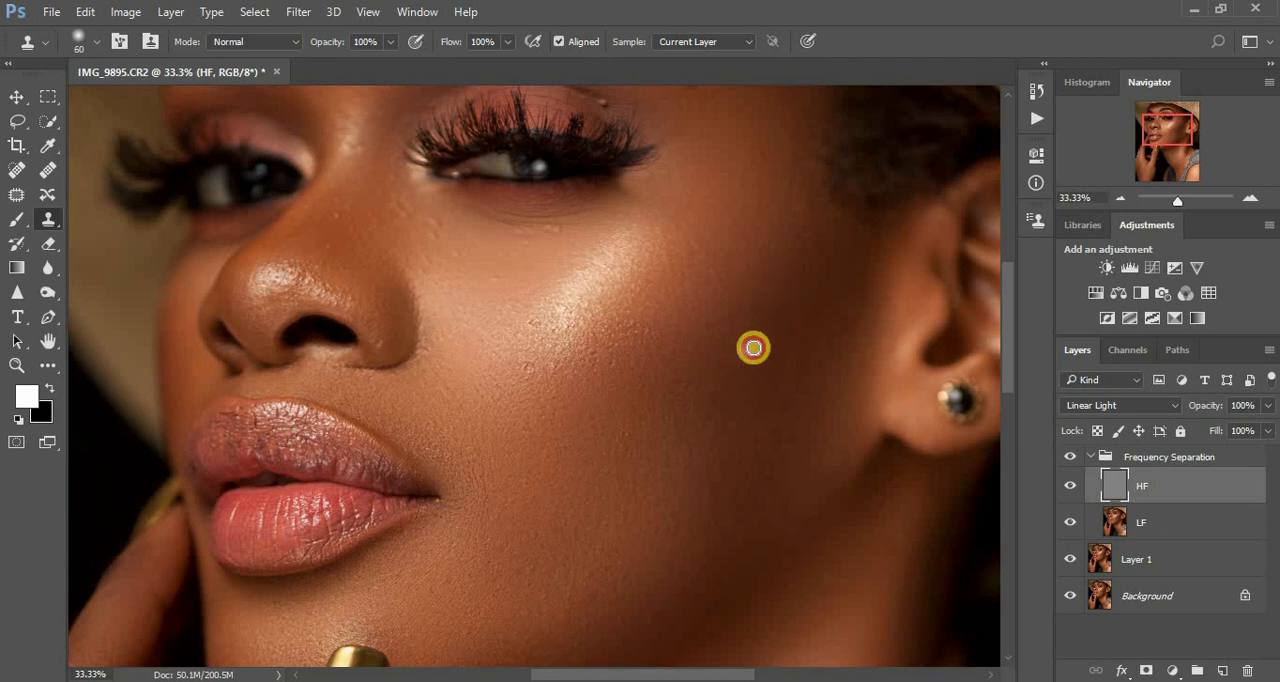
{"action": "left_click", "coordinate": [734, 372]}
{"action": "left_click", "coordinate": [734, 371], "text": "alt"}
{"action": "left_click", "coordinate": [742, 351]}
{"action": "left_click_drag", "start_coordinate": [737, 344], "coordinate": [735, 329]}
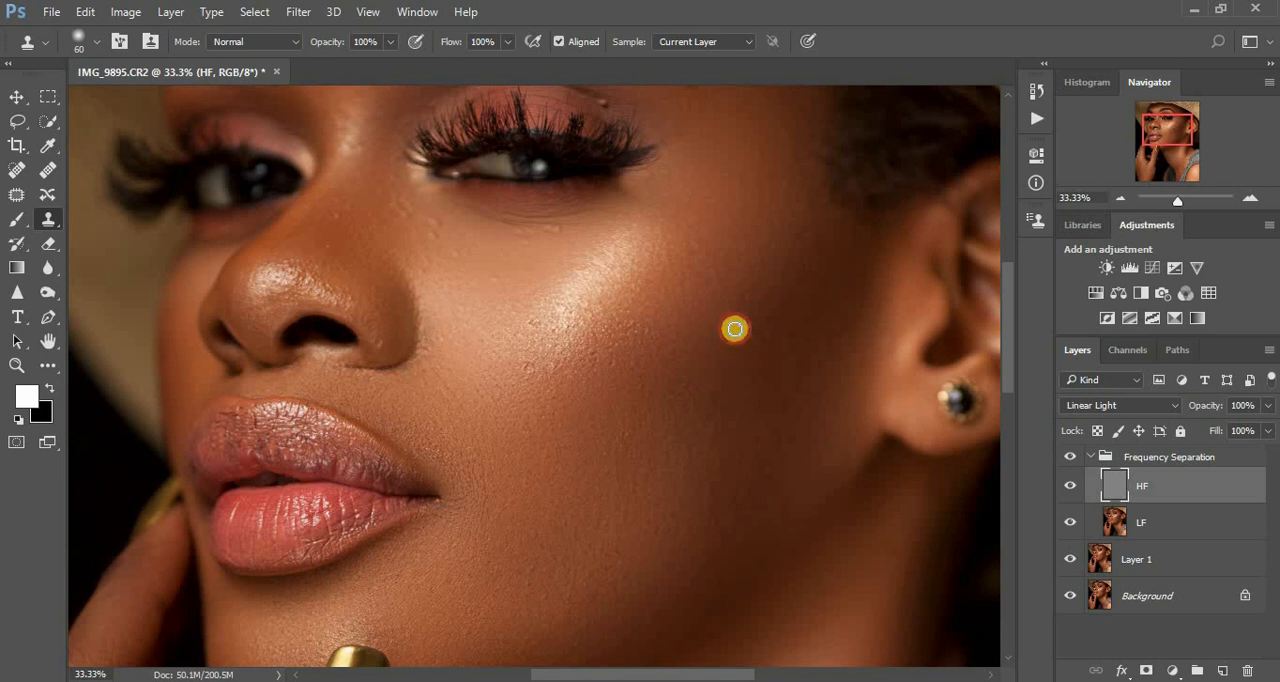
- Clone out the bumps along the lower edge of the bright cheek highlight, working inward toward the nose
{"action": "left_click", "coordinate": [664, 363], "text": "alt"}
{"action": "left_click_drag", "start_coordinate": [652, 341], "coordinate": [638, 320]}
{"action": "left_click", "coordinate": [634, 331], "text": "alt"}
{"action": "left_click", "coordinate": [626, 360]}
{"action": "left_click", "coordinate": [613, 366]}
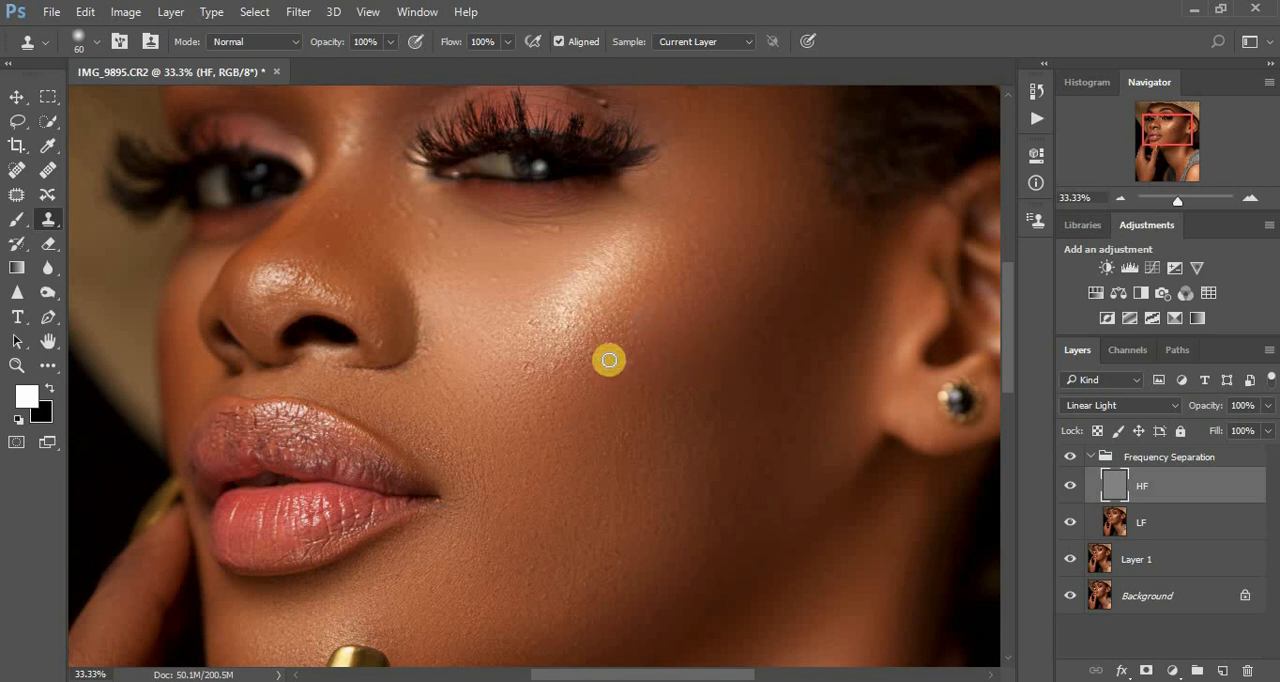
{"action": "left_click", "coordinate": [612, 353], "text": "alt"}
{"action": "left_click", "coordinate": [572, 374]}
{"action": "left_click", "coordinate": [566, 377], "text": "alt"}
{"action": "left_click", "coordinate": [543, 381]}
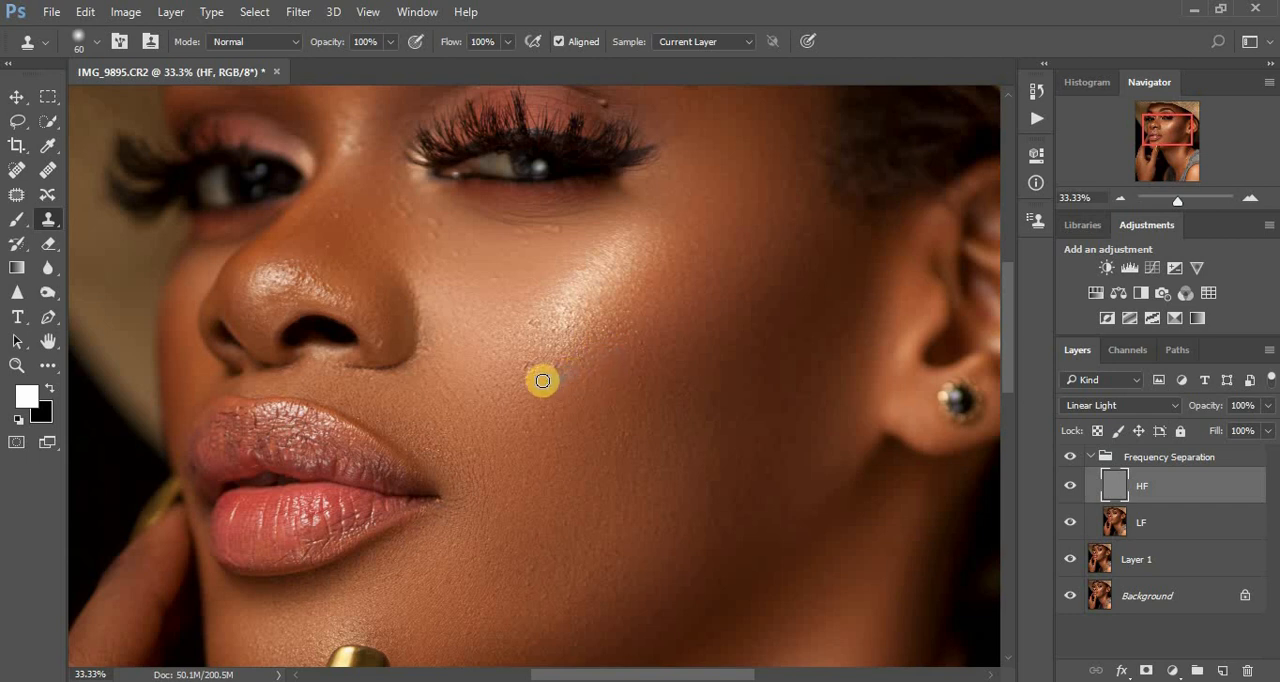
{"action": "left_click", "coordinate": [536, 376]}
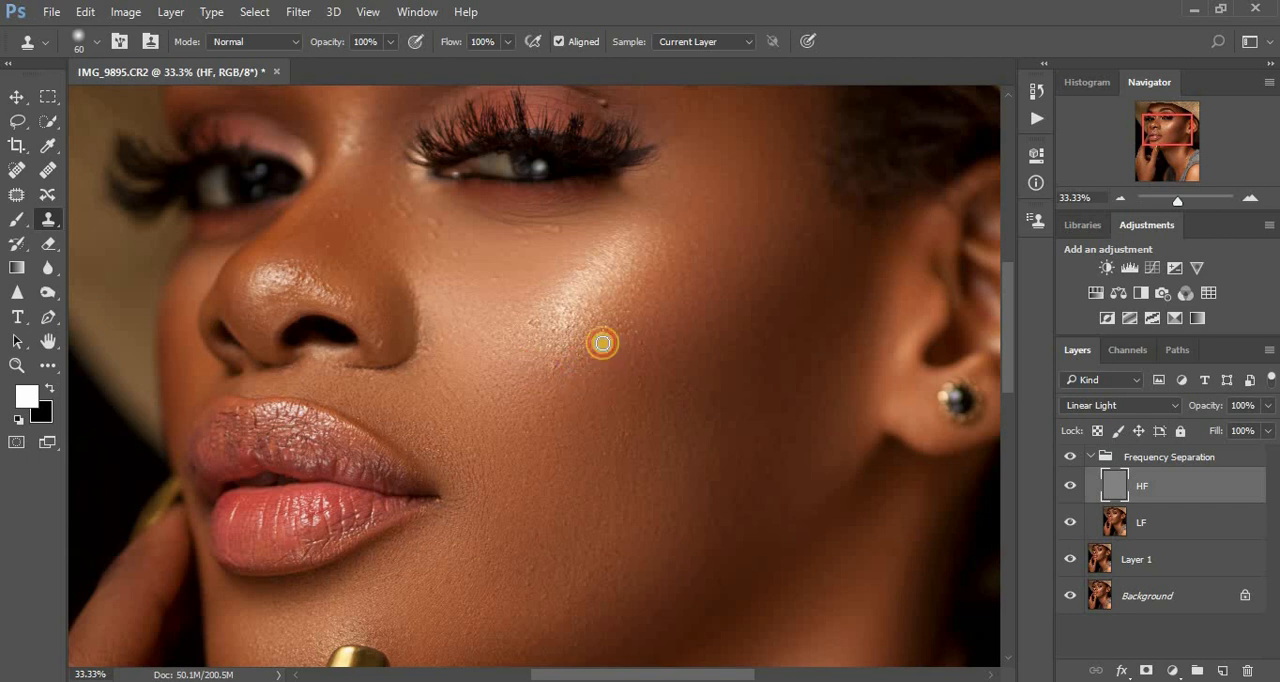
- Remove the remaining rough bumps inside the lower part of the cheek highlight with the Clone Stamp
{"action": "left_click", "coordinate": [590, 372]}
{"action": "left_click", "coordinate": [557, 375], "text": "alt"}
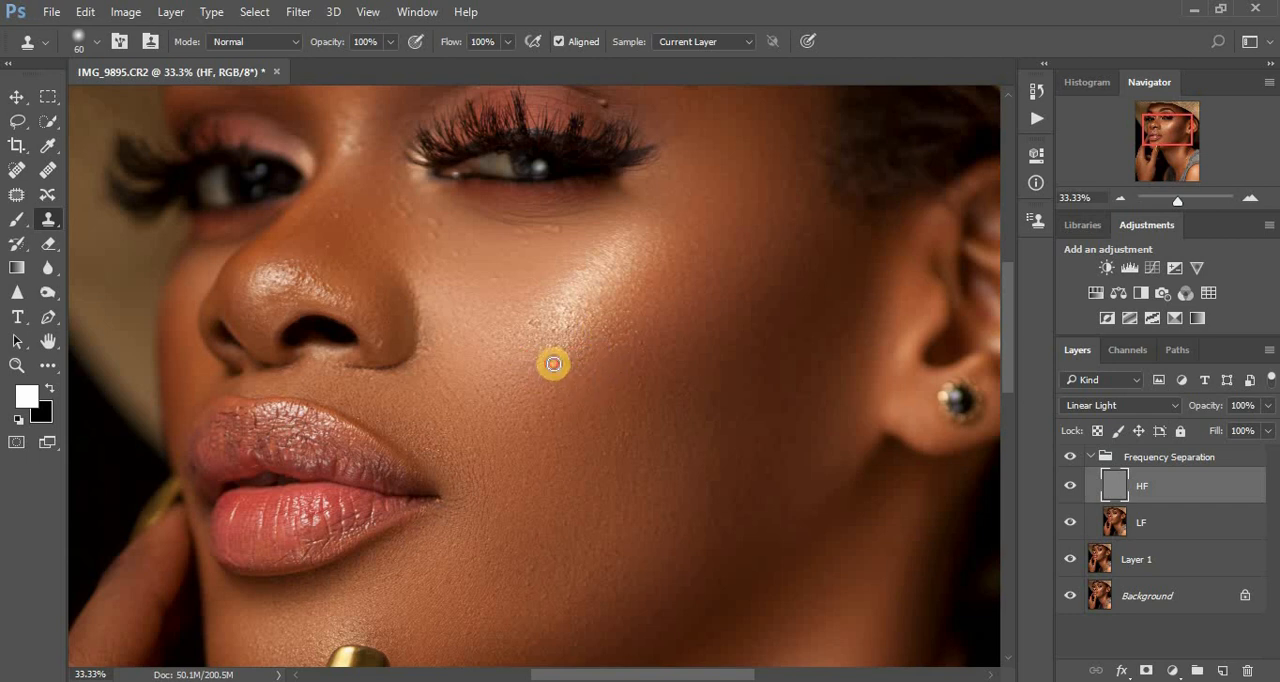
{"action": "left_click", "coordinate": [544, 338]}
{"action": "left_click", "coordinate": [573, 309]}
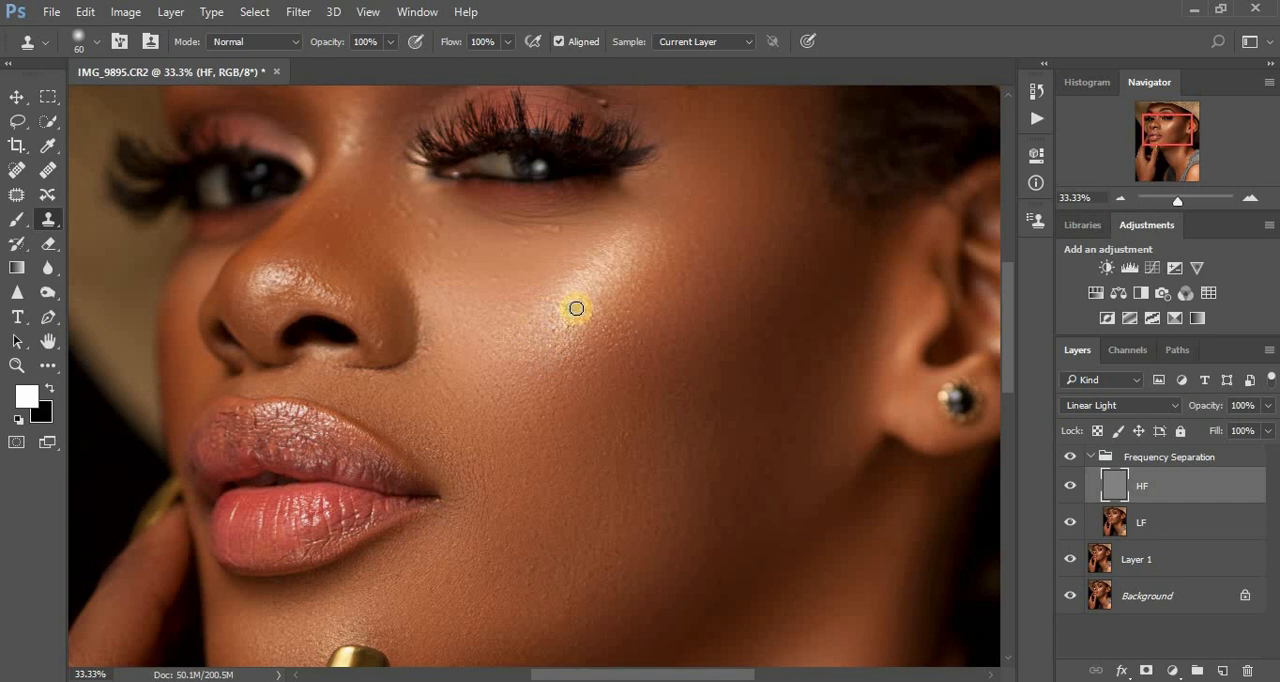
{"action": "left_click", "coordinate": [598, 307]}
{"action": "left_click", "coordinate": [592, 332]}
{"action": "left_click", "coordinate": [566, 329]}
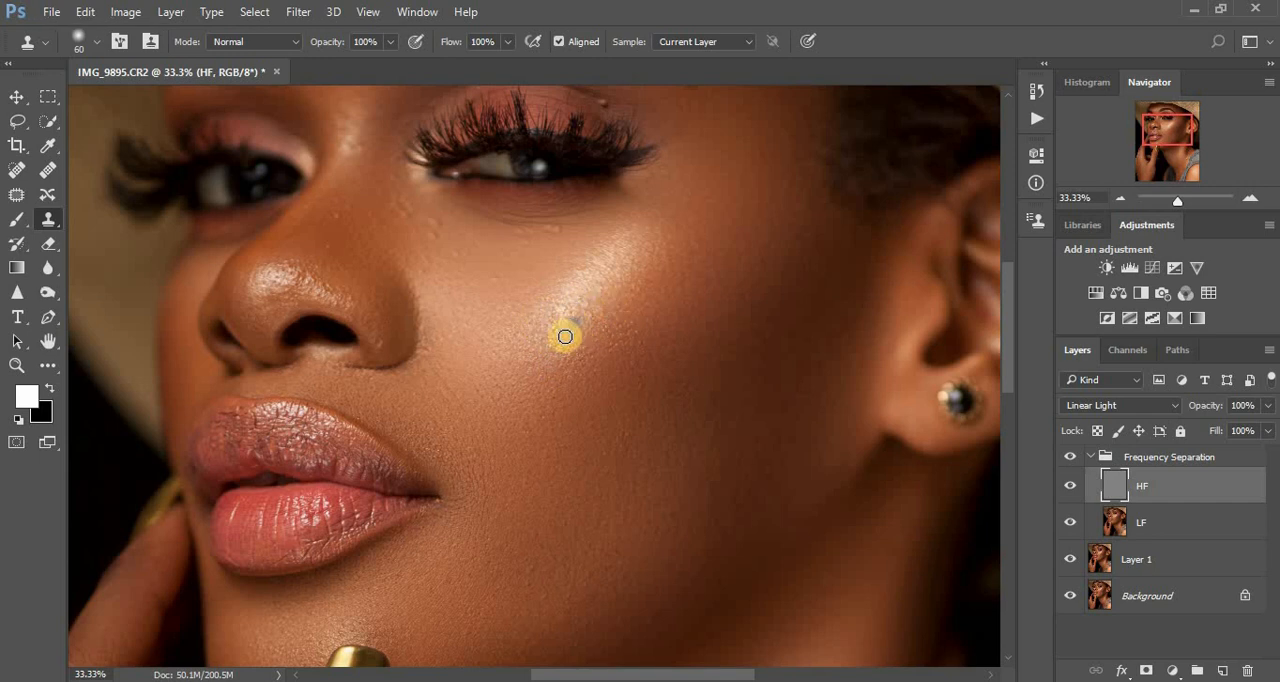
{"action": "left_click", "coordinate": [567, 317]}
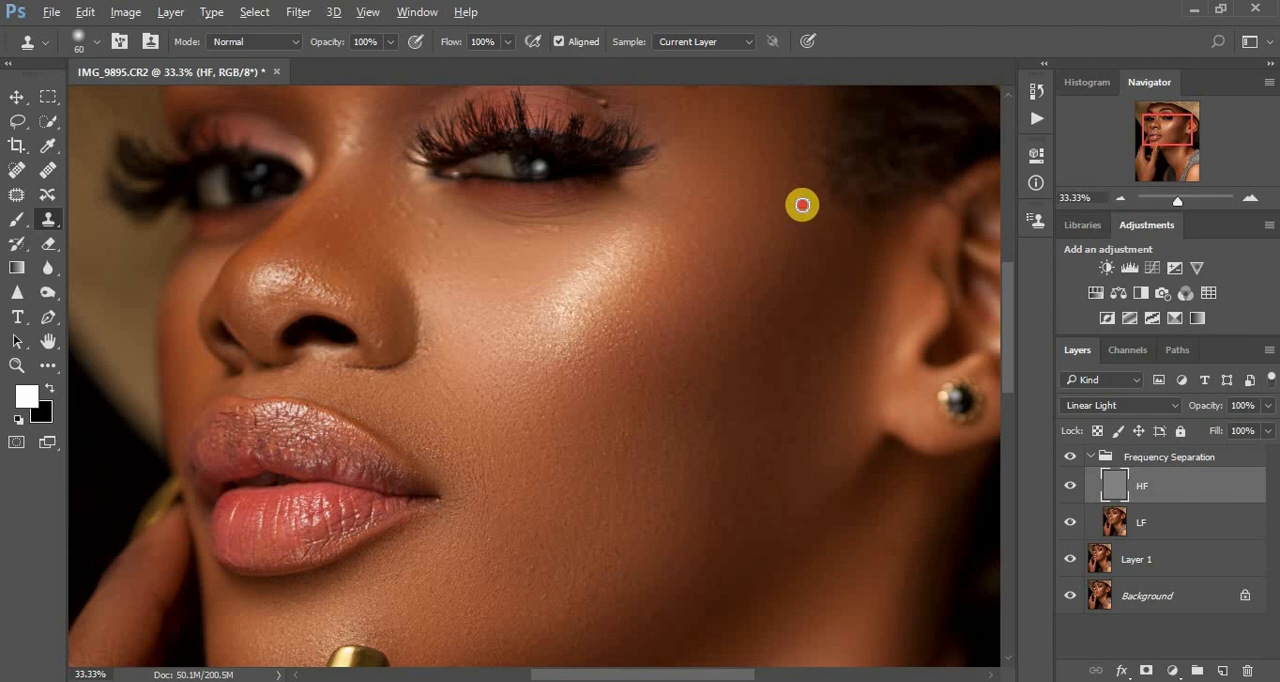
- Clean the skin texture on the temple, from the hairline toward the outer corner of the eye
{"action": "left_click", "coordinate": [812, 169]}
{"action": "left_click", "coordinate": [796, 201], "text": "alt"}
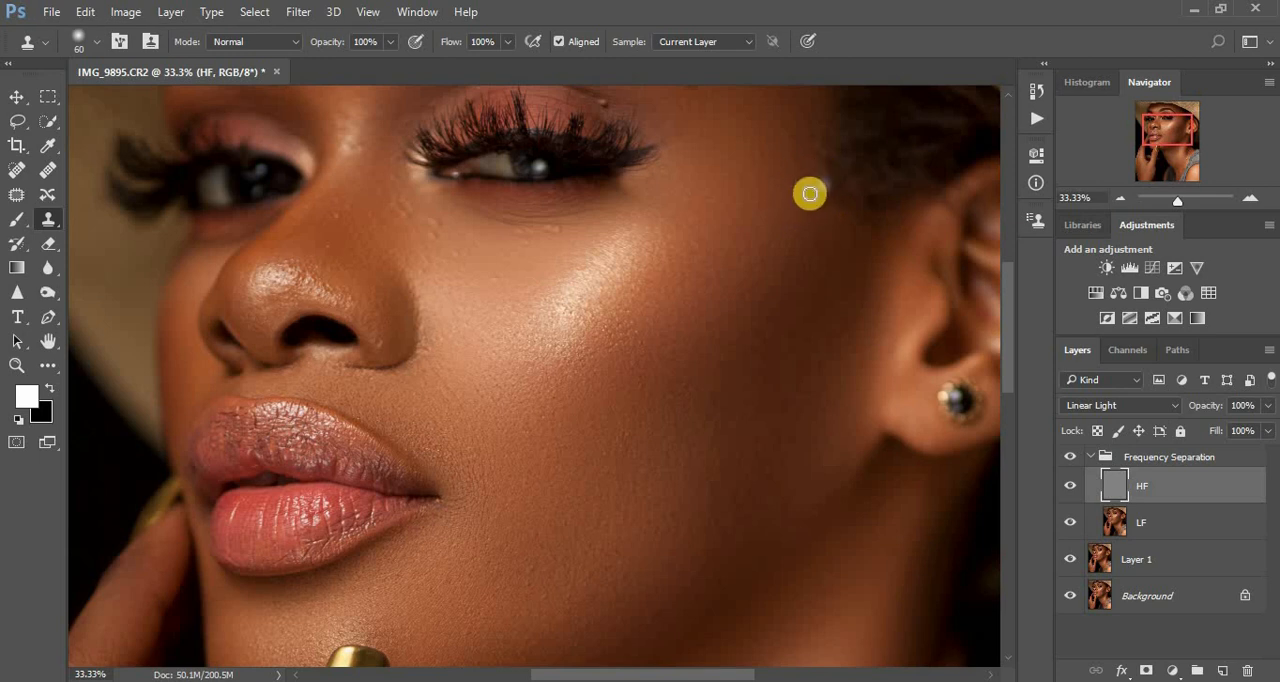
{"action": "left_click", "coordinate": [791, 180]}
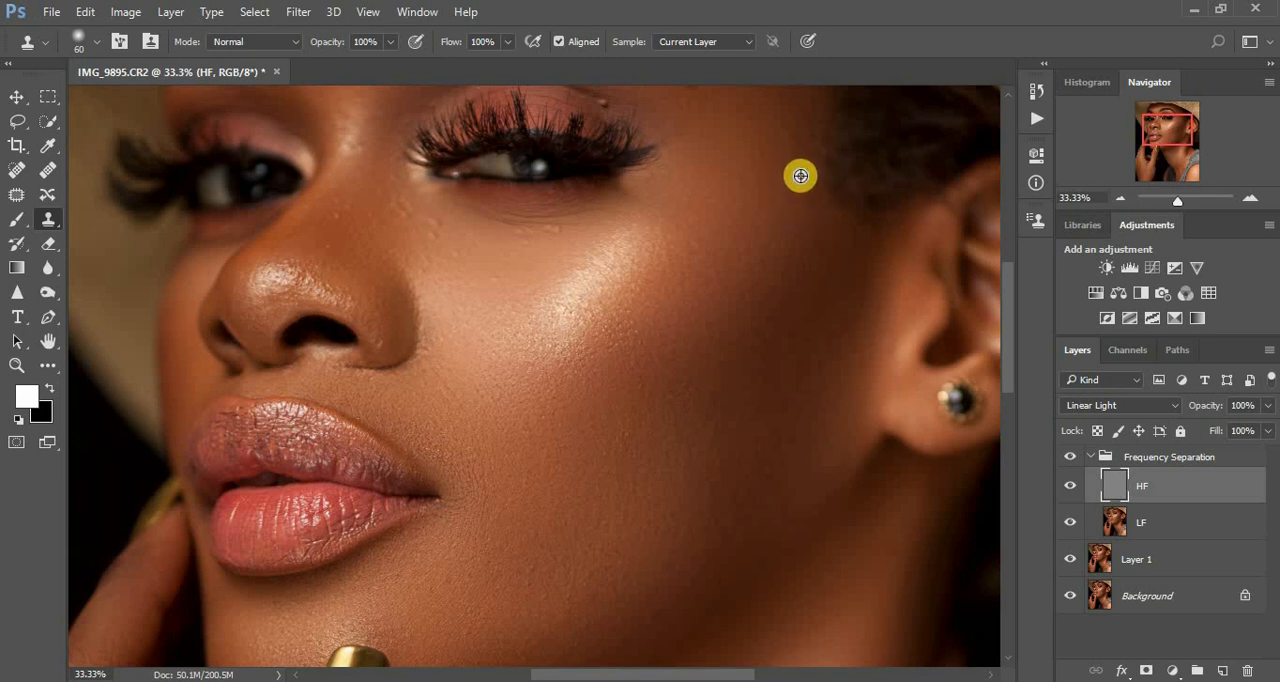
{"action": "left_click", "coordinate": [789, 140]}
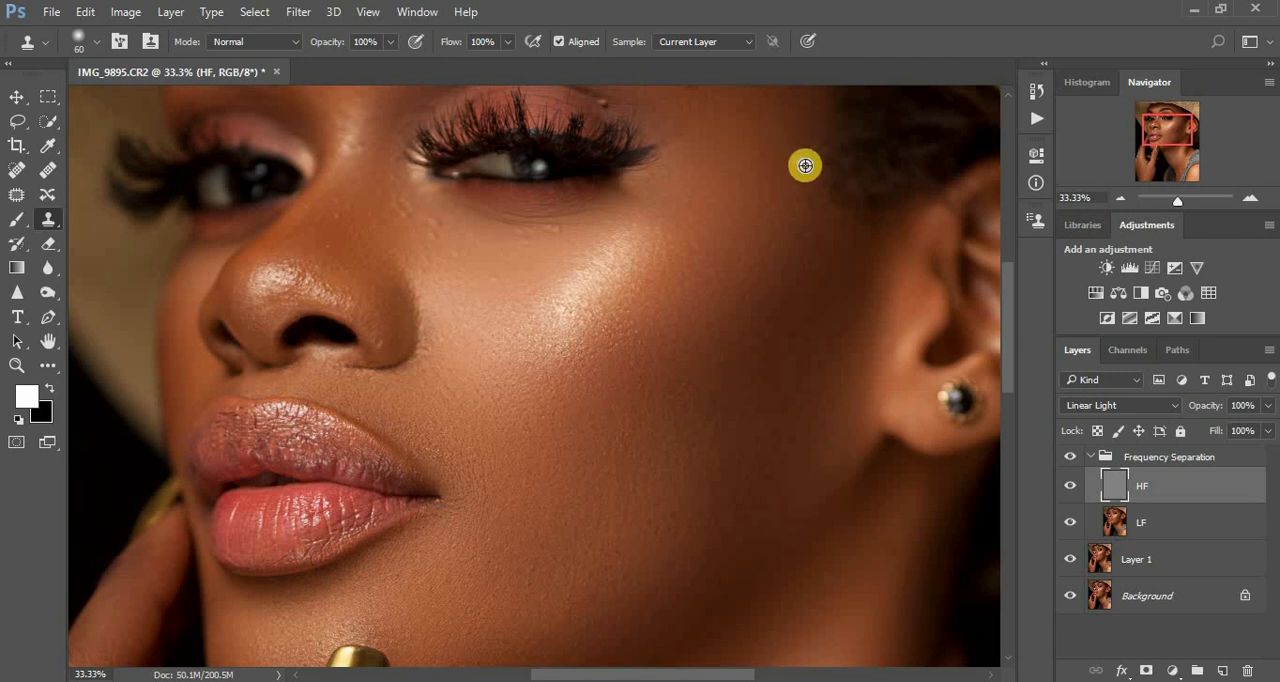
{"action": "left_click", "coordinate": [803, 165], "text": "alt"}
{"action": "left_click", "coordinate": [794, 149]}
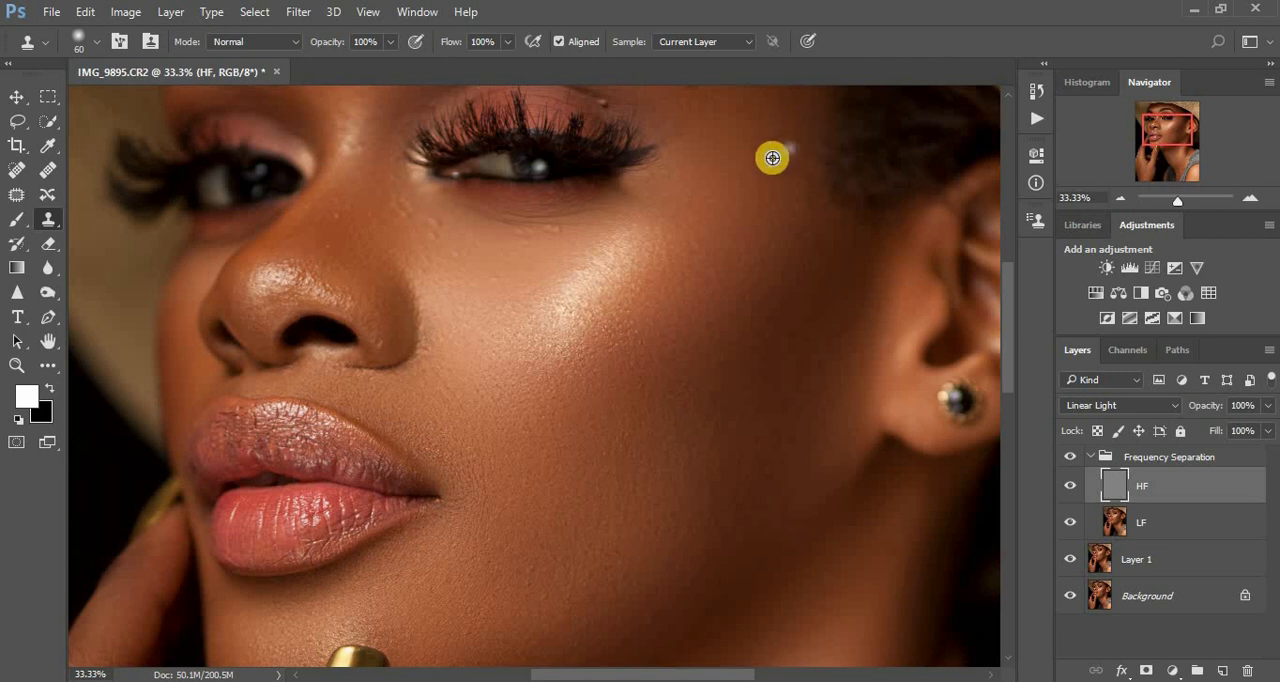
{"action": "left_click", "coordinate": [725, 149]}
{"action": "left_click", "coordinate": [739, 162], "text": "alt"}
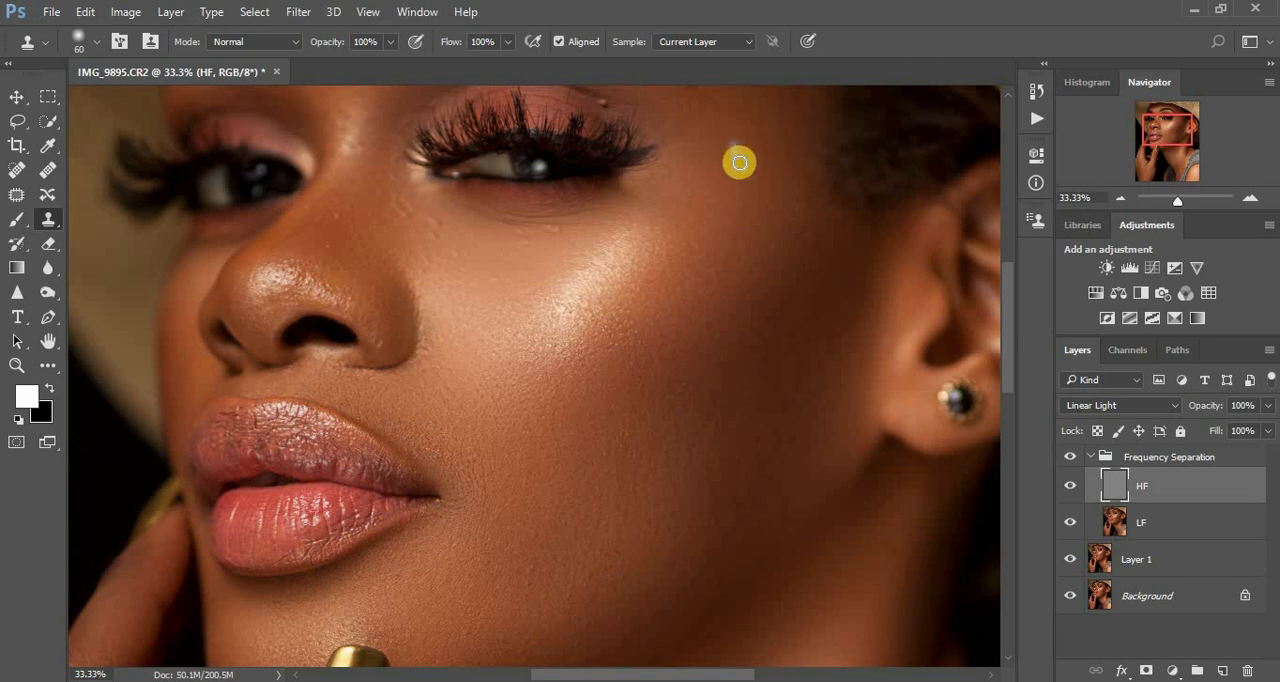
{"action": "left_click", "coordinate": [726, 162]}
- Clone away the small bumps and fine lines directly beneath the eye, above the cheek highlight
{"action": "left_click", "coordinate": [578, 230], "text": "alt"}
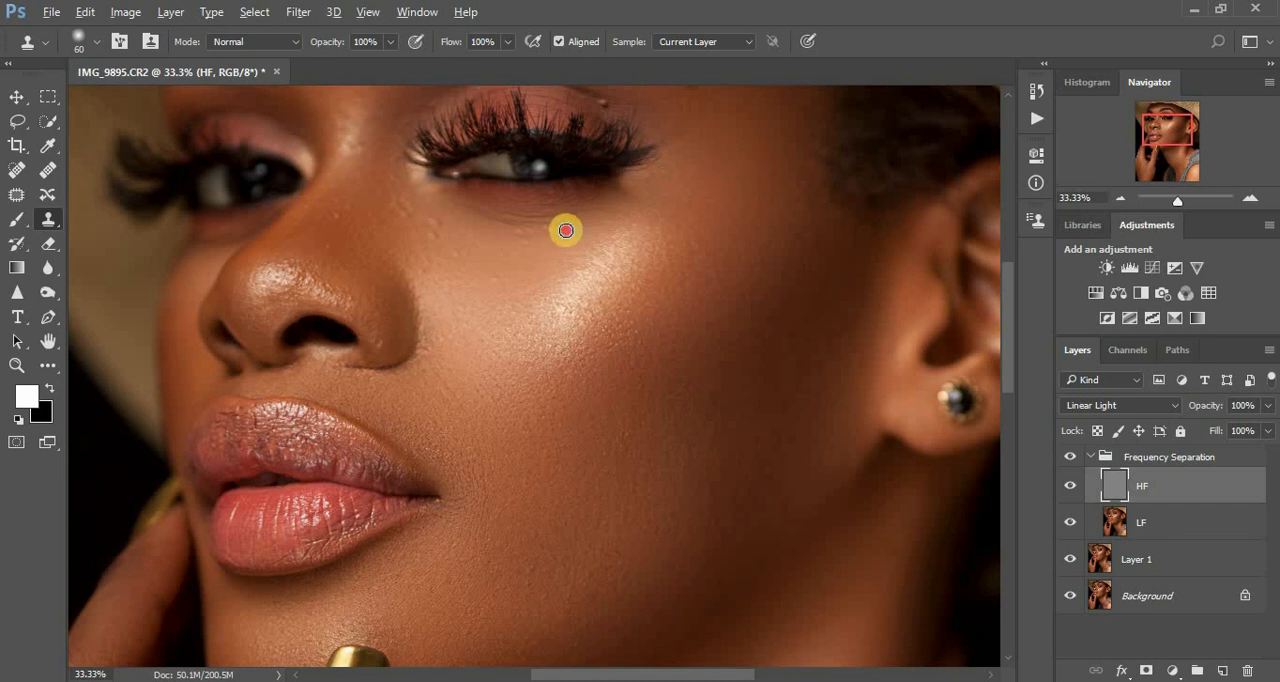
{"action": "left_click_drag", "start_coordinate": [566, 231], "coordinate": [521, 229]}
{"action": "left_click", "coordinate": [567, 230], "text": "alt"}
{"action": "left_click", "coordinate": [545, 239]}
{"action": "left_click", "coordinate": [546, 220], "text": "alt"}
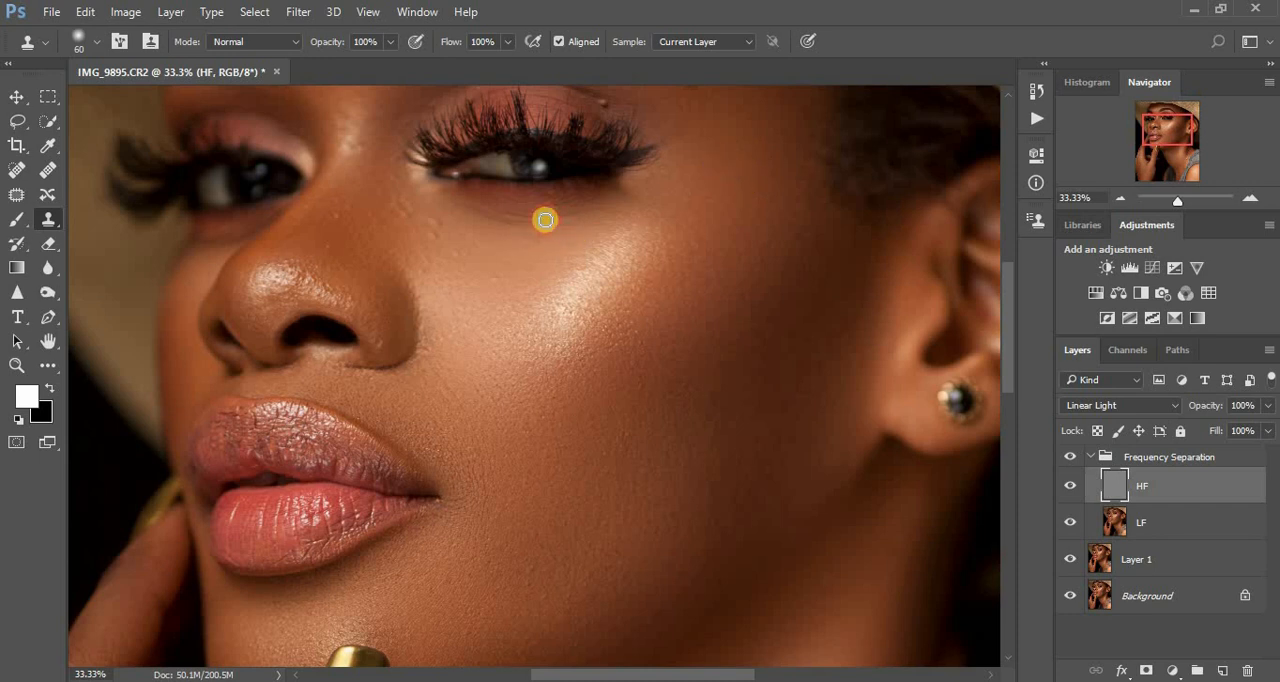
{"action": "left_click", "coordinate": [539, 232]}
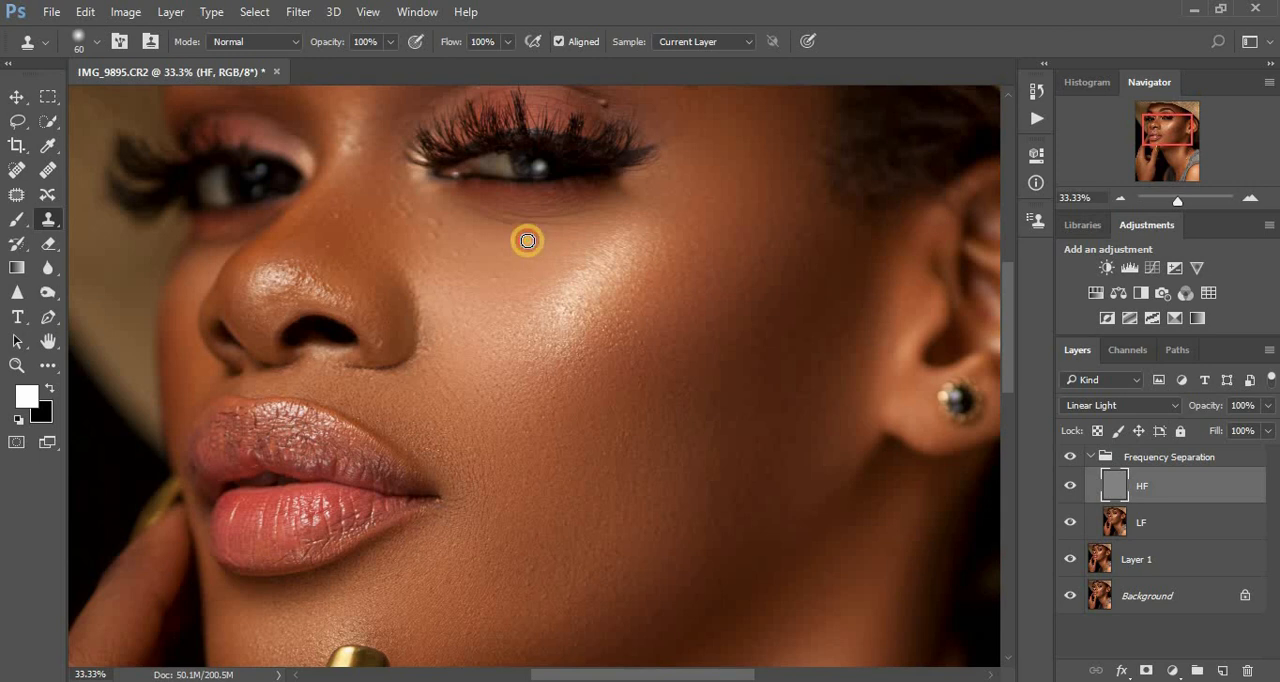
- Clone out the raised spots between the inner corner of the eye and the side of the nose
{"action": "left_click", "coordinate": [468, 239], "text": "alt"}
{"action": "left_click_drag", "start_coordinate": [443, 223], "coordinate": [452, 223]}
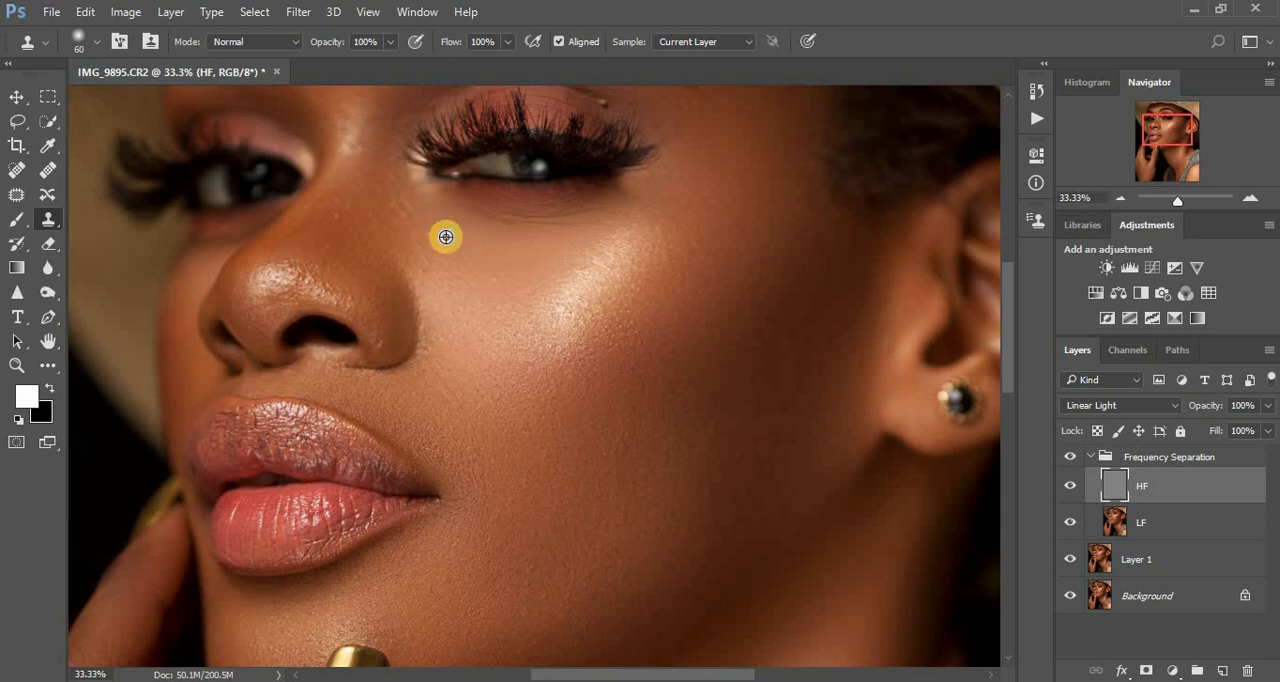
{"action": "left_click", "coordinate": [457, 220]}
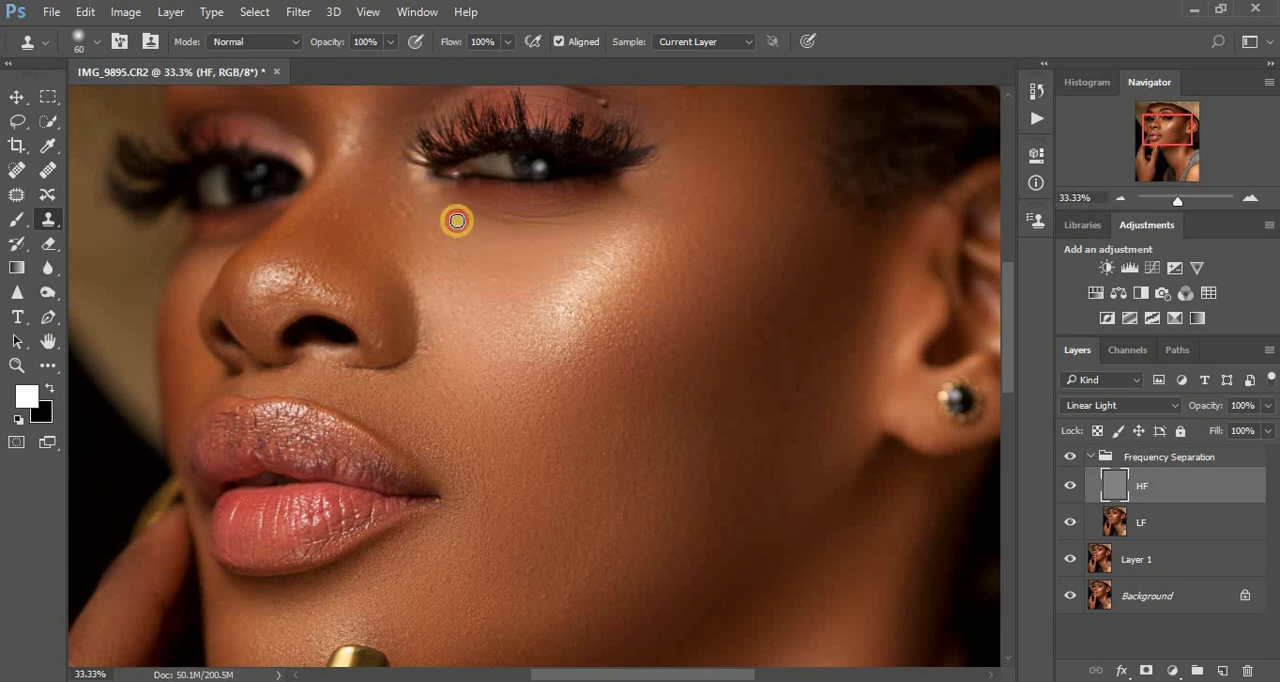
{"action": "mouse_move", "coordinate": [413, 208]}
{"action": "left_mouse_down"}
{"action": "mouse_move", "coordinate": [418, 187]}
{"action": "mouse_move", "coordinate": [416, 201]}
{"action": "left_mouse_up"}
{"action": "left_click", "coordinate": [398, 206], "text": "alt"}
{"action": "left_click", "coordinate": [414, 214], "text": "alt"}
{"action": "left_click", "coordinate": [420, 190]}
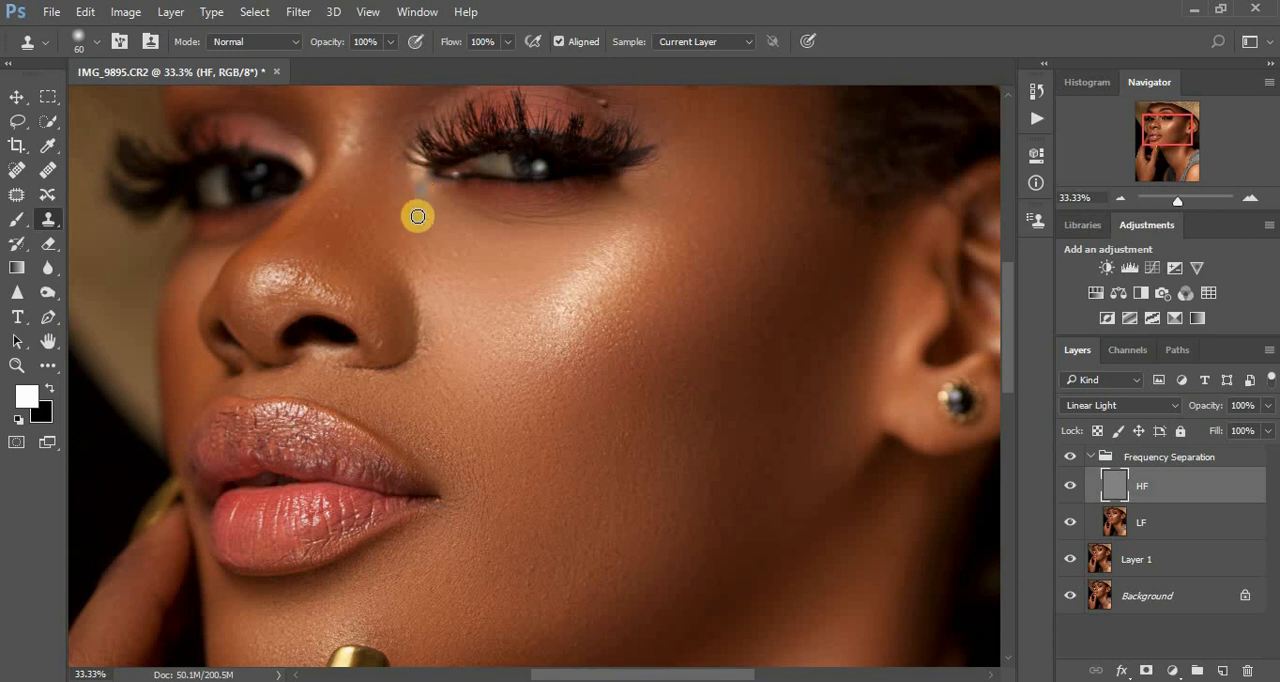
{"action": "left_click", "coordinate": [411, 216], "text": "alt"}
{"action": "left_click", "coordinate": [422, 204]}
{"action": "left_click", "coordinate": [398, 210], "text": "alt"}
{"action": "left_click", "coordinate": [440, 206]}
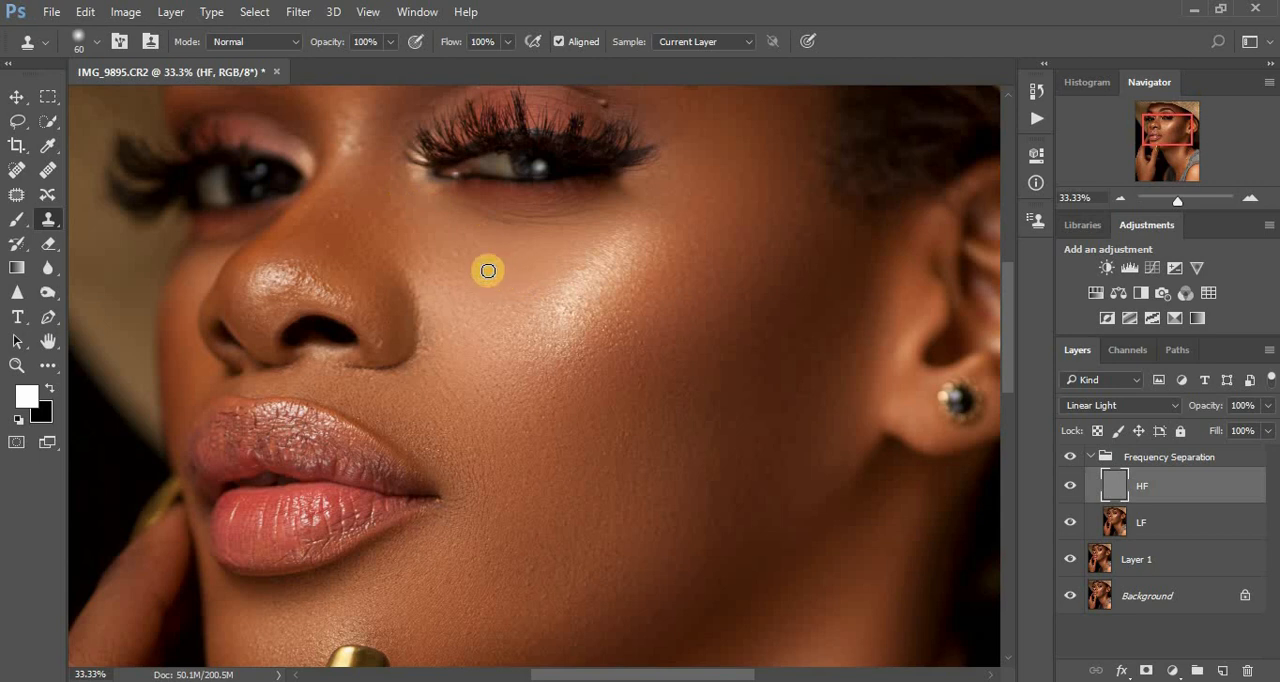
- Clean the skin texture beside the nose, on the nose bridge and at the outer edge of the nostril
{"action": "left_click", "coordinate": [441, 251]}
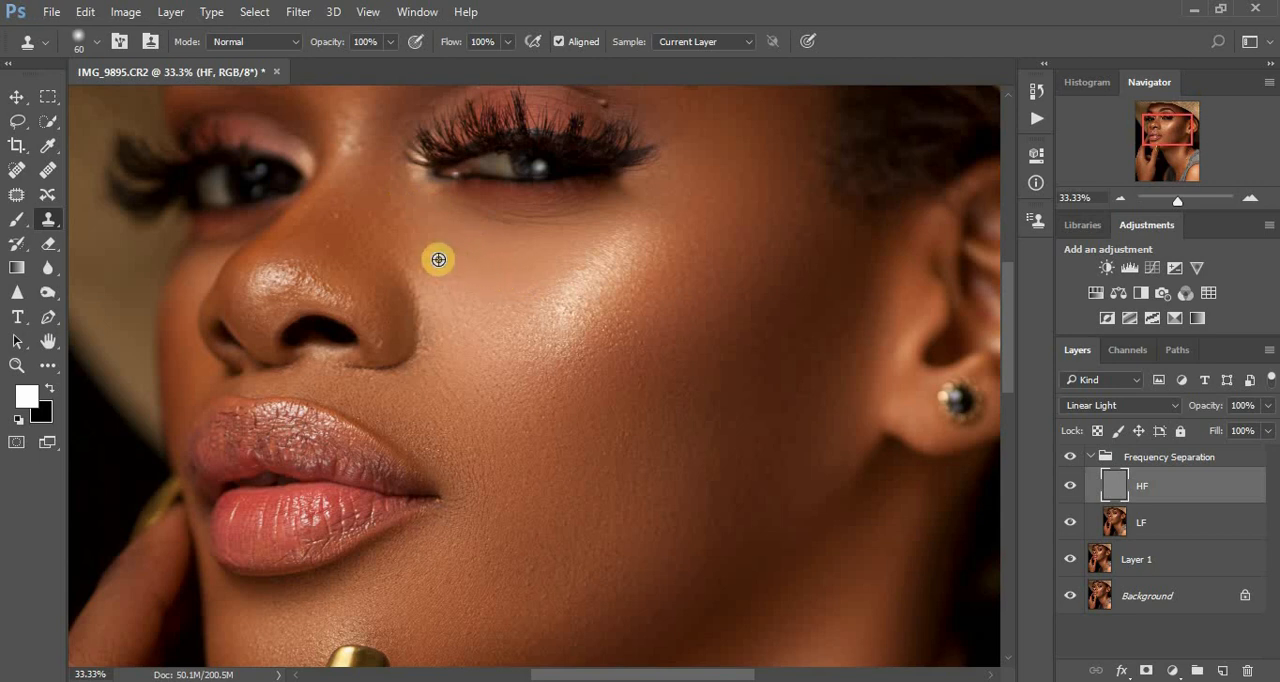
{"action": "left_click", "coordinate": [421, 270]}
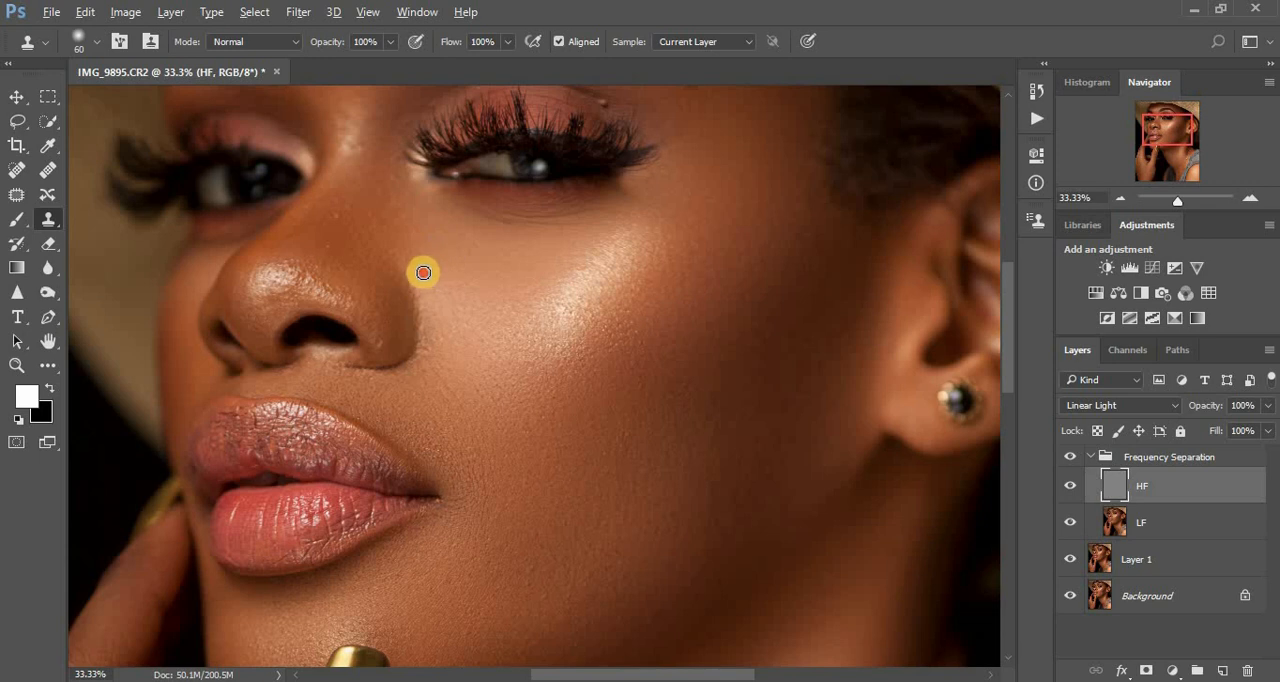
{"action": "left_click", "coordinate": [343, 227], "text": "alt"}
{"action": "left_click", "coordinate": [343, 204]}
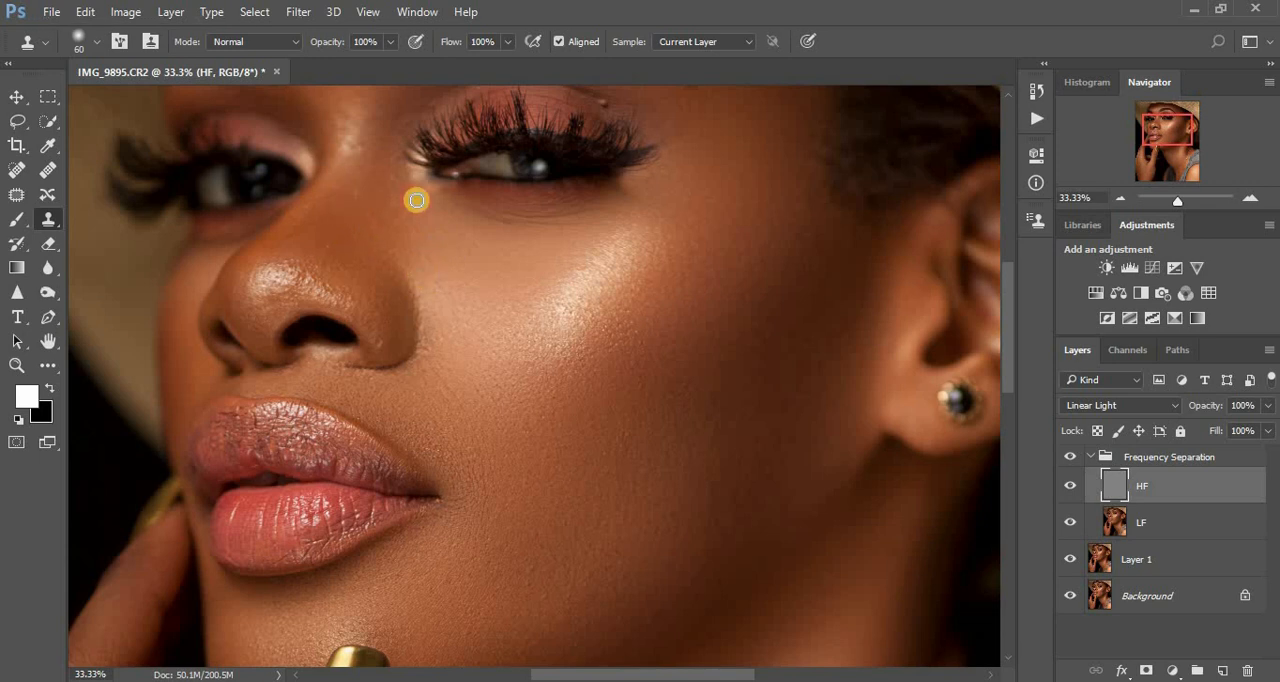
{"action": "left_click", "coordinate": [487, 187]}
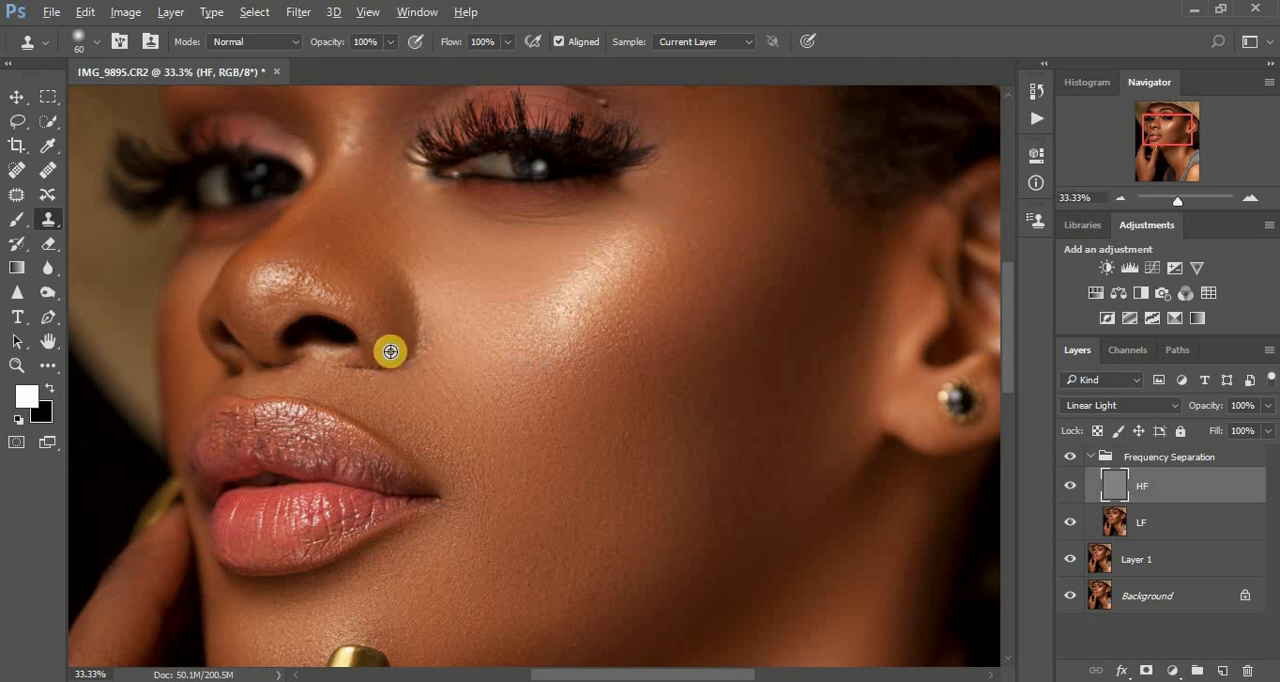
{"action": "left_click_drag", "start_coordinate": [382, 346], "coordinate": [394, 337]}
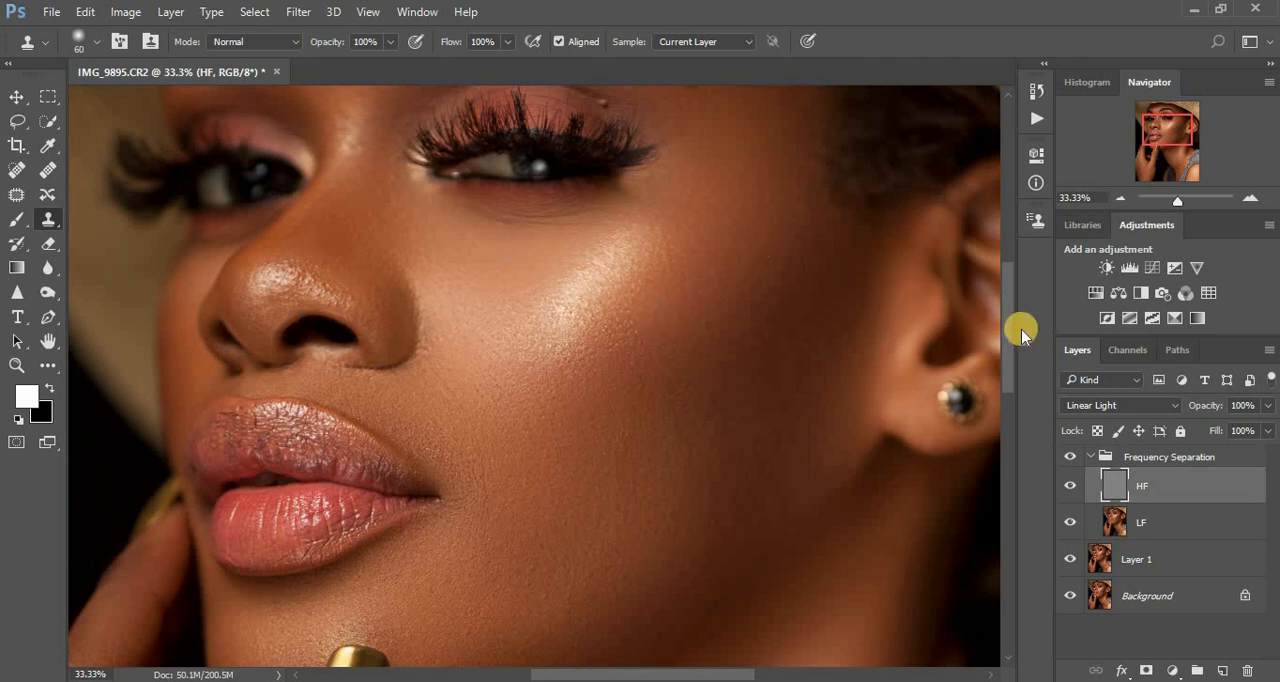
{"action": "left_click_drag", "start_coordinate": [1007, 309], "coordinate": [1006, 269]}
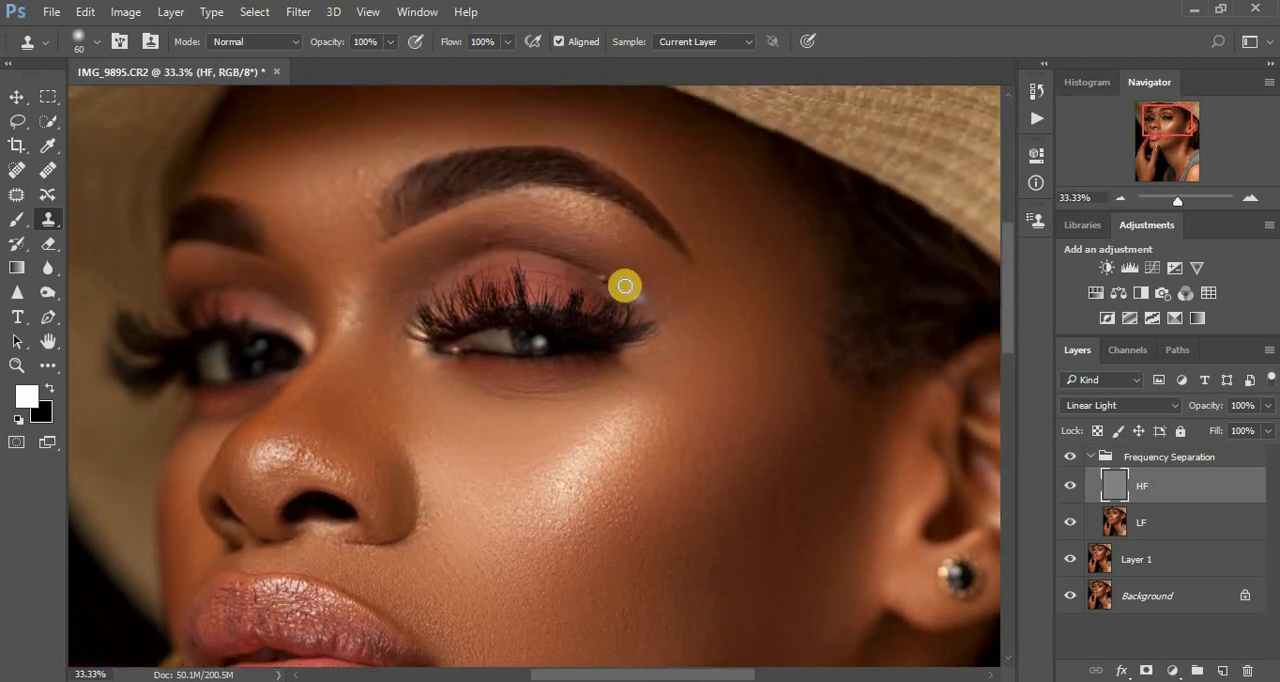
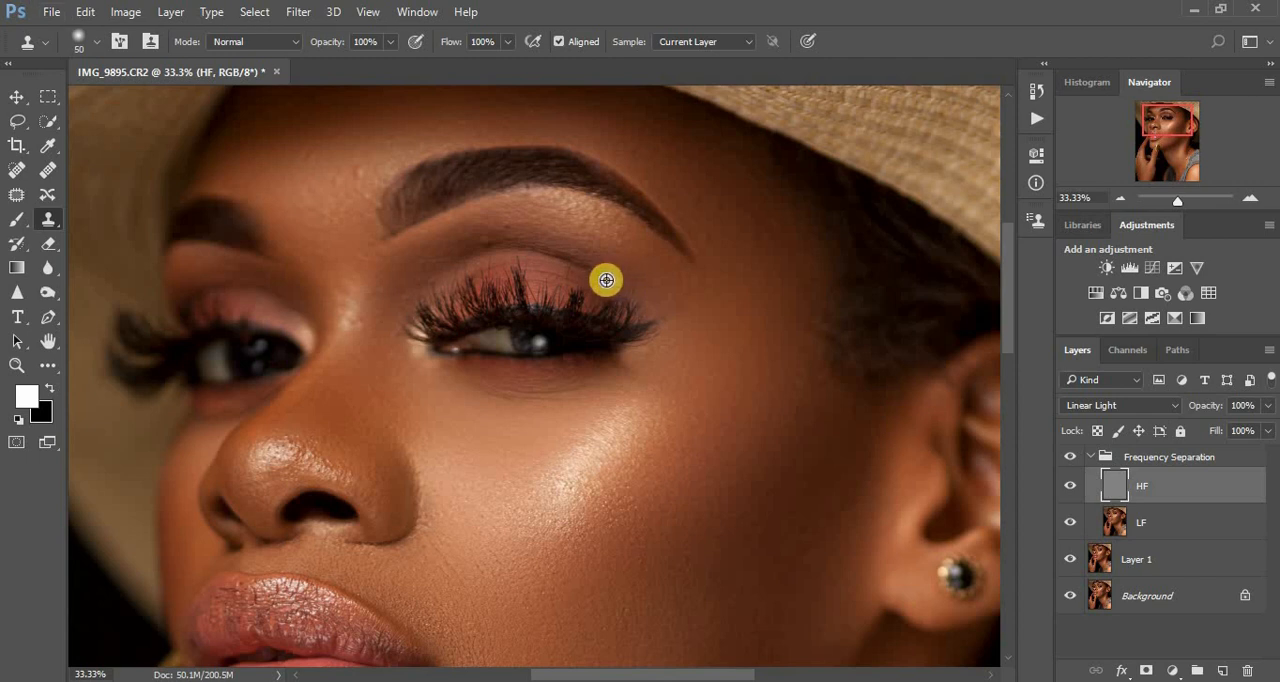
- Clone away the texture flaws in the upper eyelid crease, midway between the lashes and the eyebrow
{"action": "left_click", "coordinate": [511, 226], "text": "alt"}
{"action": "left_click", "coordinate": [508, 238]}
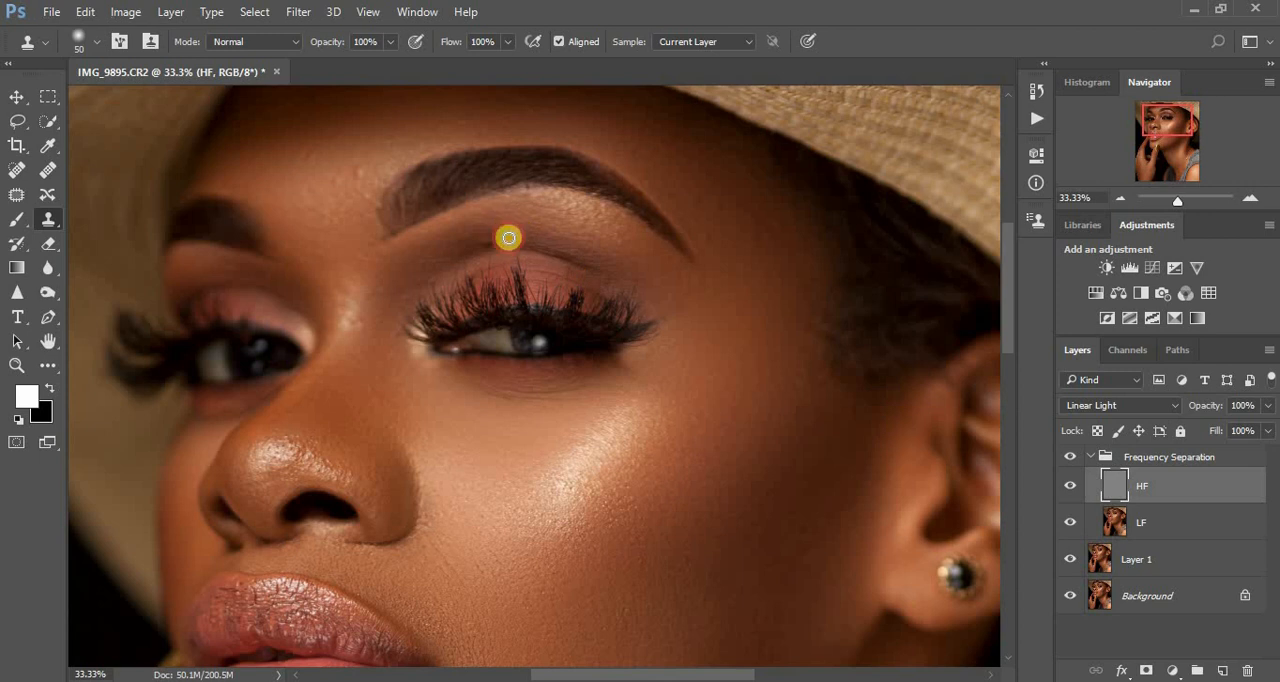
{"action": "left_click", "coordinate": [507, 224], "text": "alt"}
{"action": "left_click", "coordinate": [498, 240]}
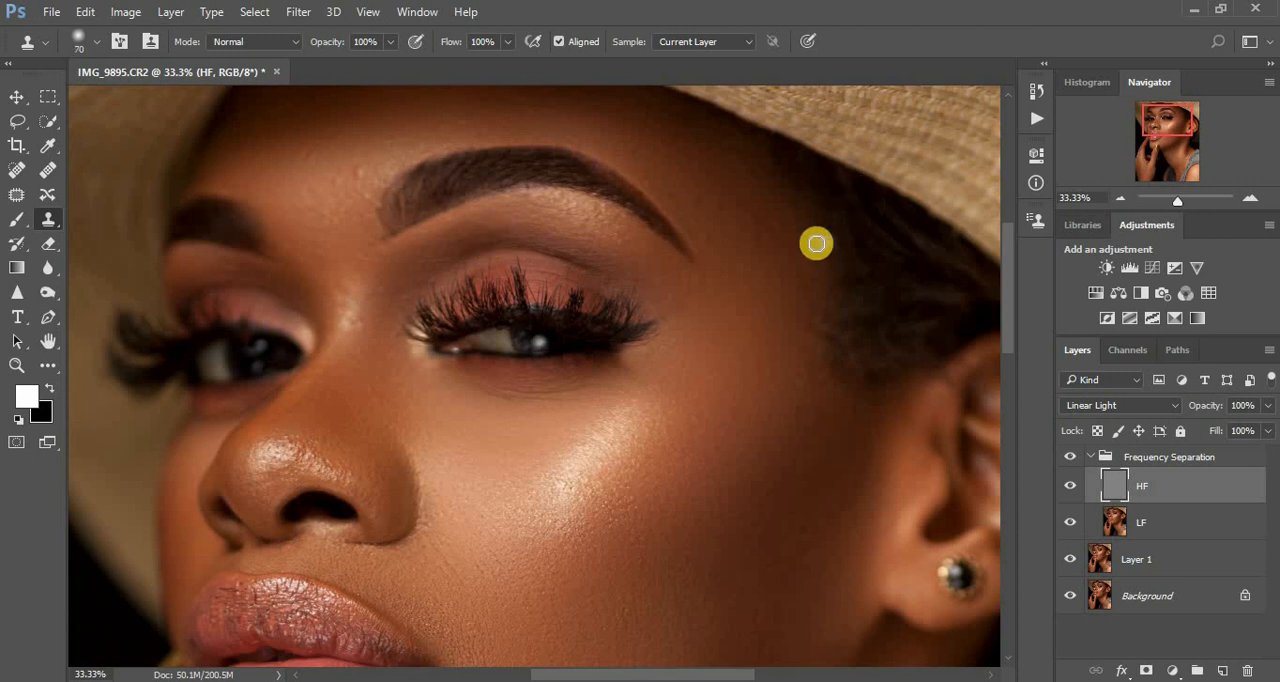
- Clean the skin texture between the eyebrow's outer tail and the hairline with a 70 px clone brush
{"action": "left_click", "coordinate": [771, 224]}
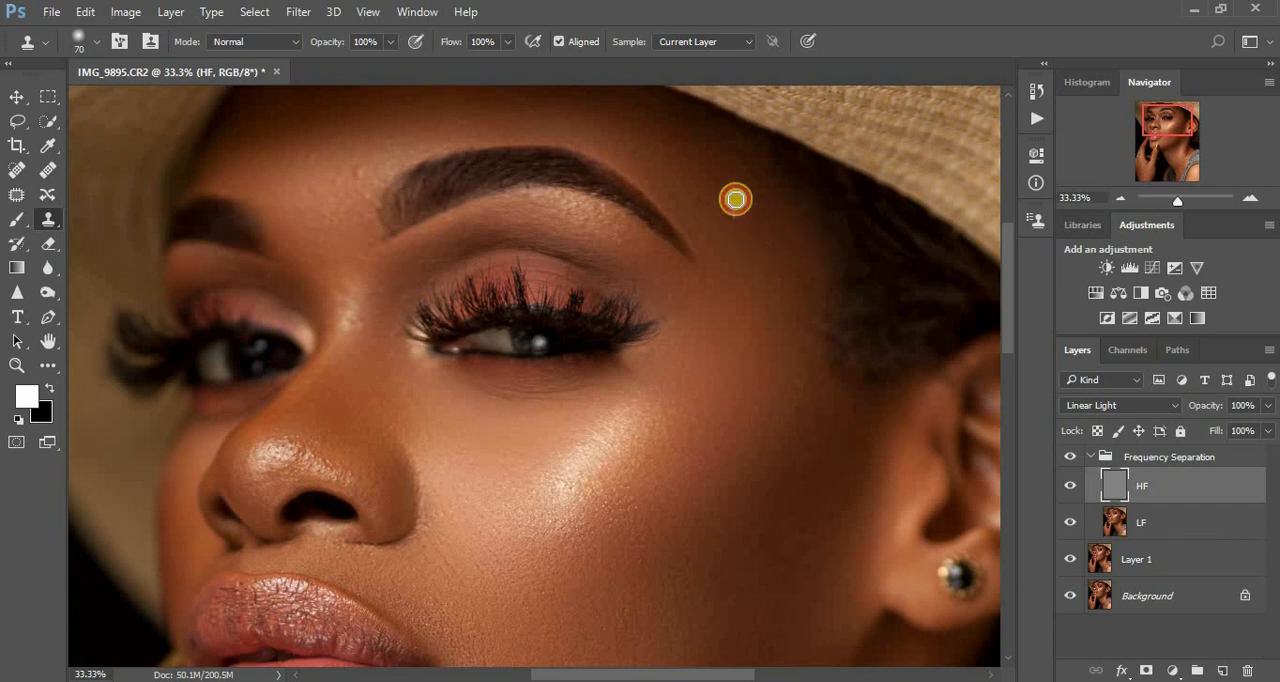
{"action": "left_click", "coordinate": [717, 246]}
{"action": "left_click", "coordinate": [708, 230]}
{"action": "left_click", "coordinate": [714, 191]}
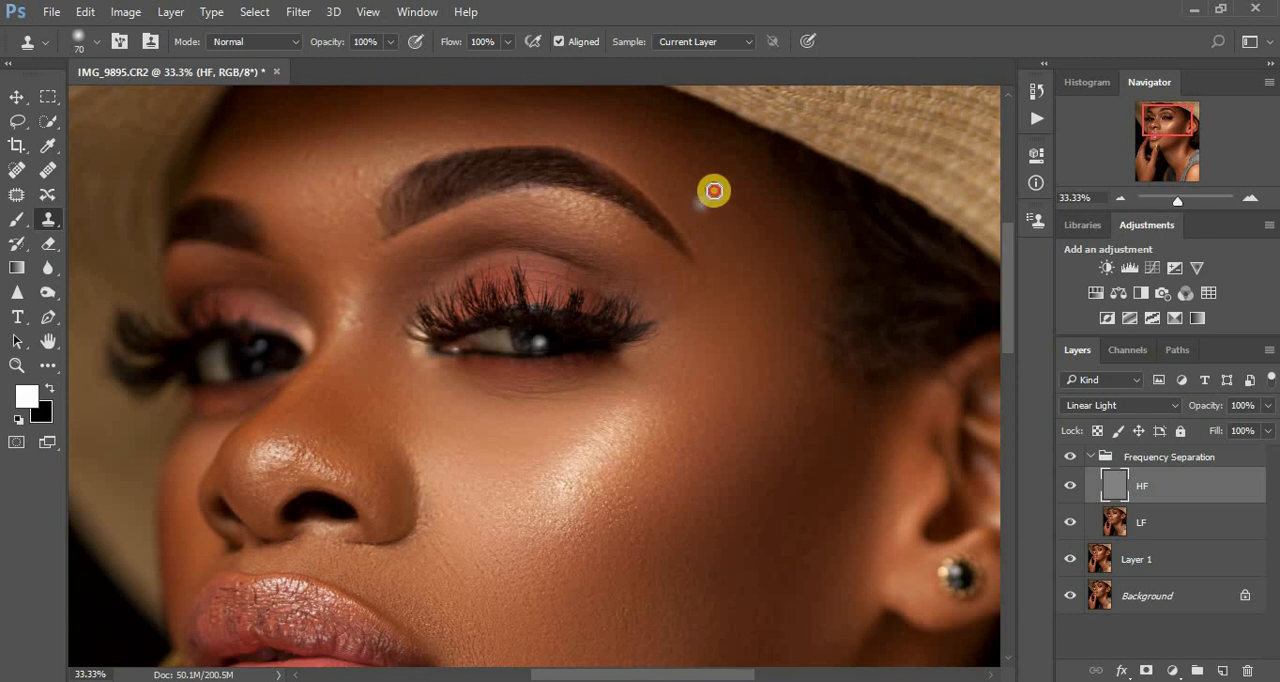
{"action": "left_click", "coordinate": [711, 242], "text": "alt"}
{"action": "left_click", "coordinate": [706, 217]}
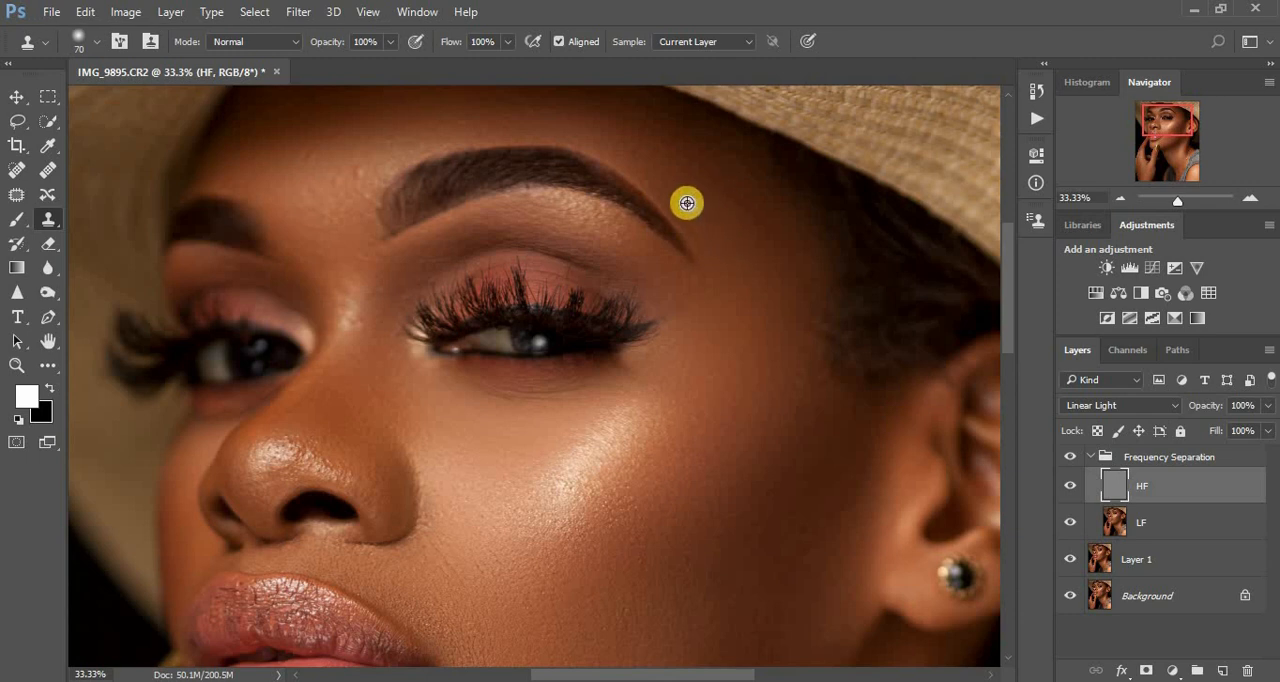
{"action": "left_click", "coordinate": [707, 230]}
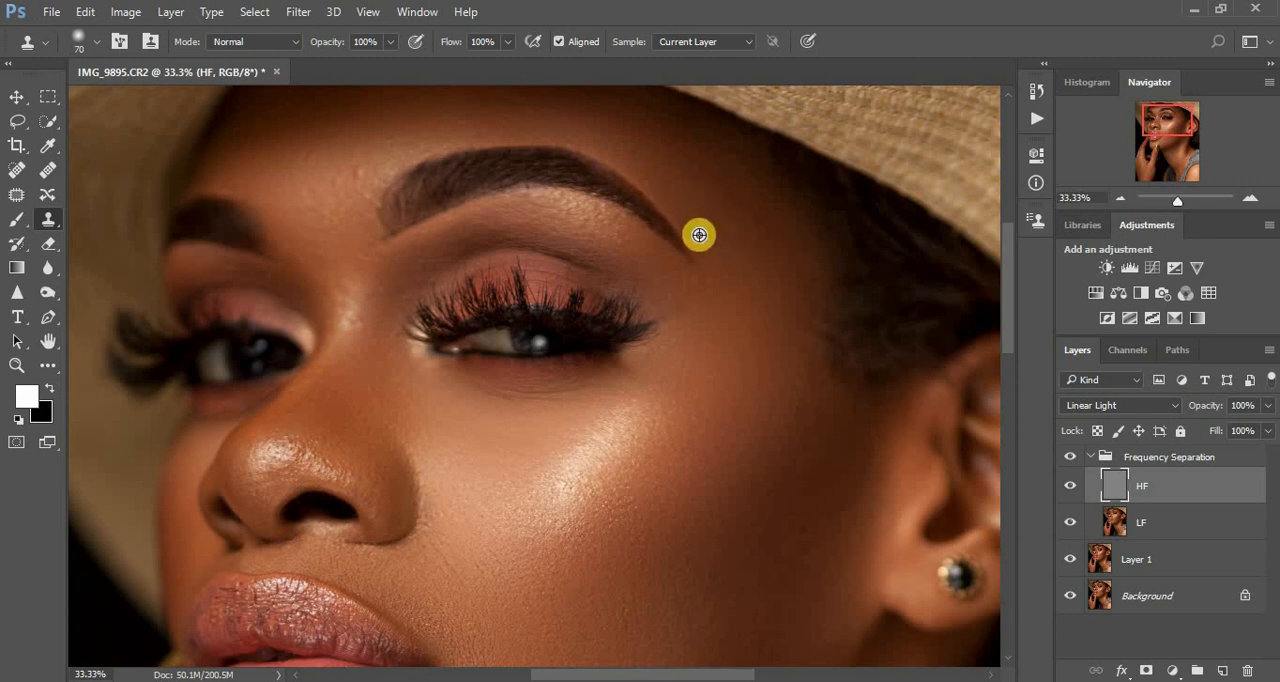
- Clean the skin texture along the eyebrow's upper edge, from its tail to the forehead above the arch
{"action": "left_click", "coordinate": [699, 235], "text": "alt"}
{"action": "left_click", "coordinate": [696, 221]}
{"action": "left_click", "coordinate": [664, 204]}
{"action": "left_click", "coordinate": [633, 148]}
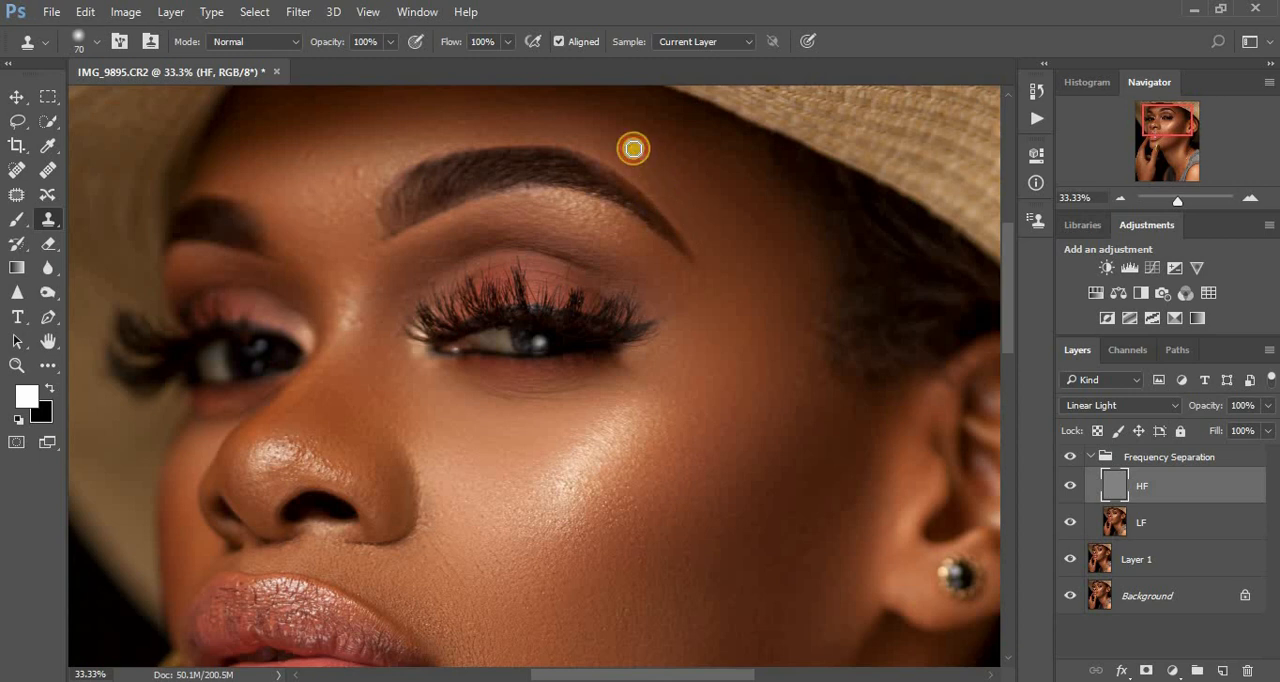
{"action": "left_click", "coordinate": [438, 117], "text": "alt"}
{"action": "left_click", "coordinate": [479, 125]}
{"action": "left_click", "coordinate": [466, 124], "text": "alt"}
{"action": "left_click", "coordinate": [522, 120]}
{"action": "left_click", "coordinate": [546, 120], "text": "alt"}
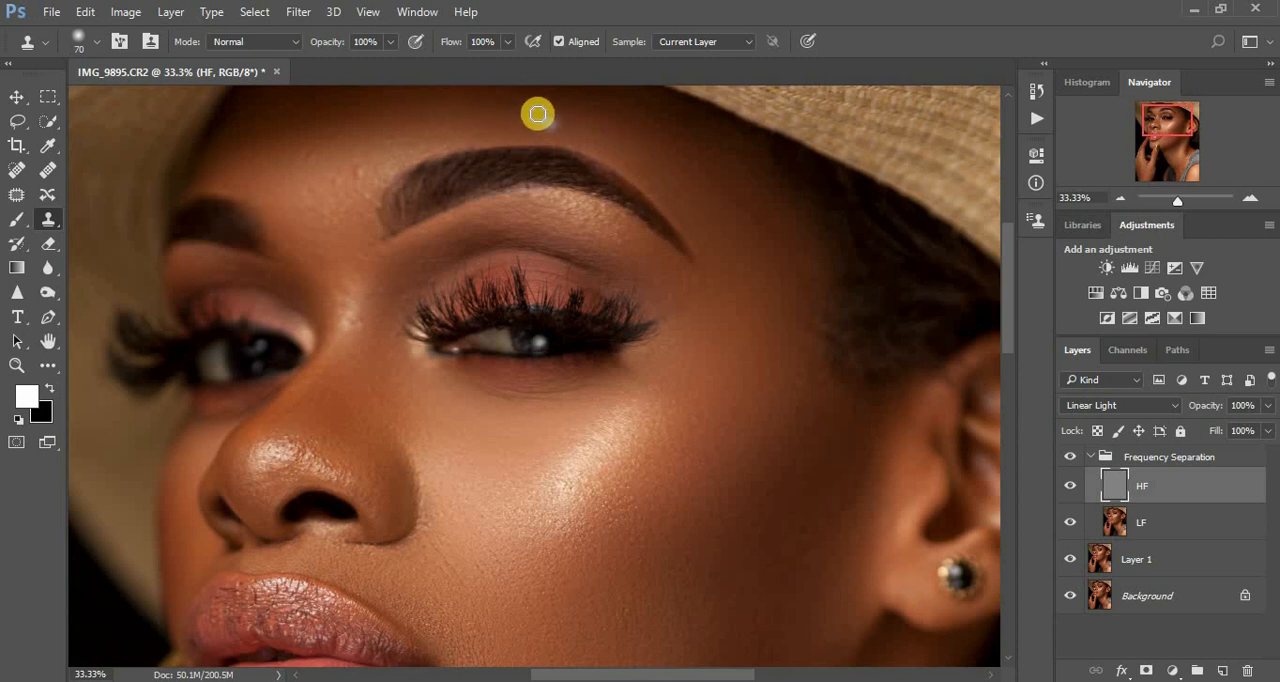
- Clone out the bumps on the forehead between the eyebrows, next to the inner end of the nearer brow
{"action": "left_click", "coordinate": [367, 186]}
{"action": "left_click", "coordinate": [363, 160], "text": "alt"}
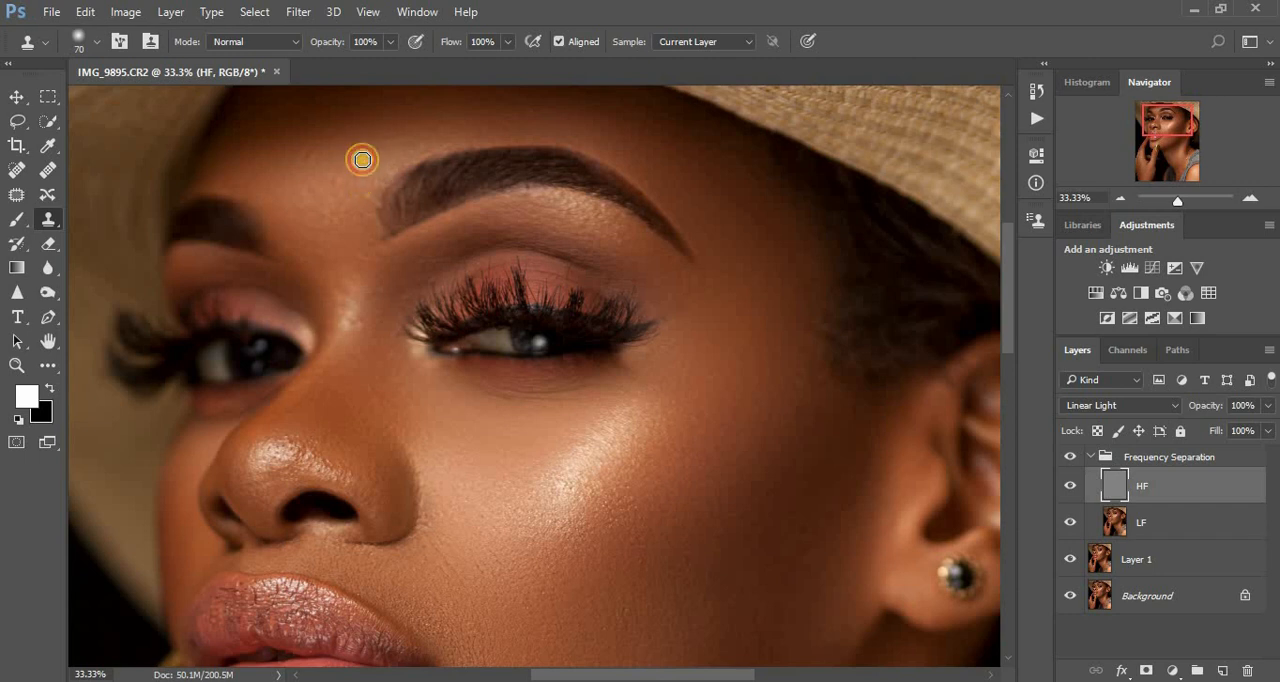
{"action": "left_click", "coordinate": [358, 212]}
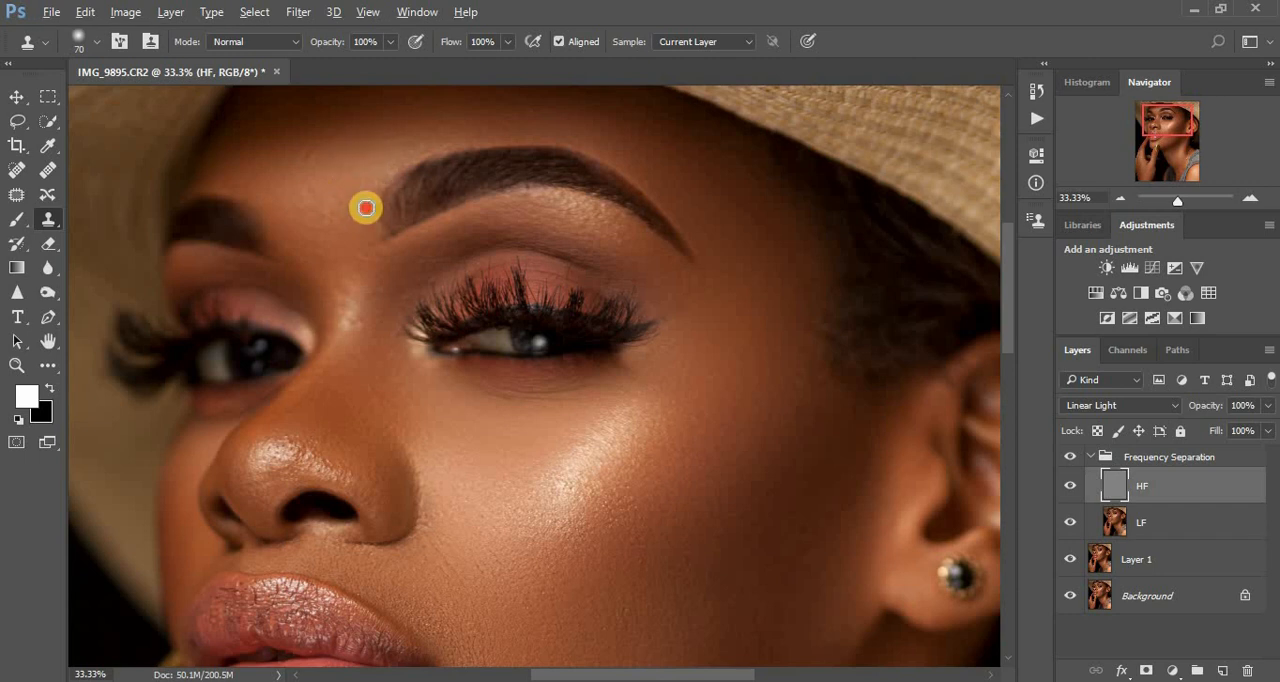
{"action": "left_click_drag", "start_coordinate": [366, 207], "coordinate": [333, 203]}
{"action": "left_click", "coordinate": [338, 177], "text": "alt"}
{"action": "left_click", "coordinate": [355, 229]}
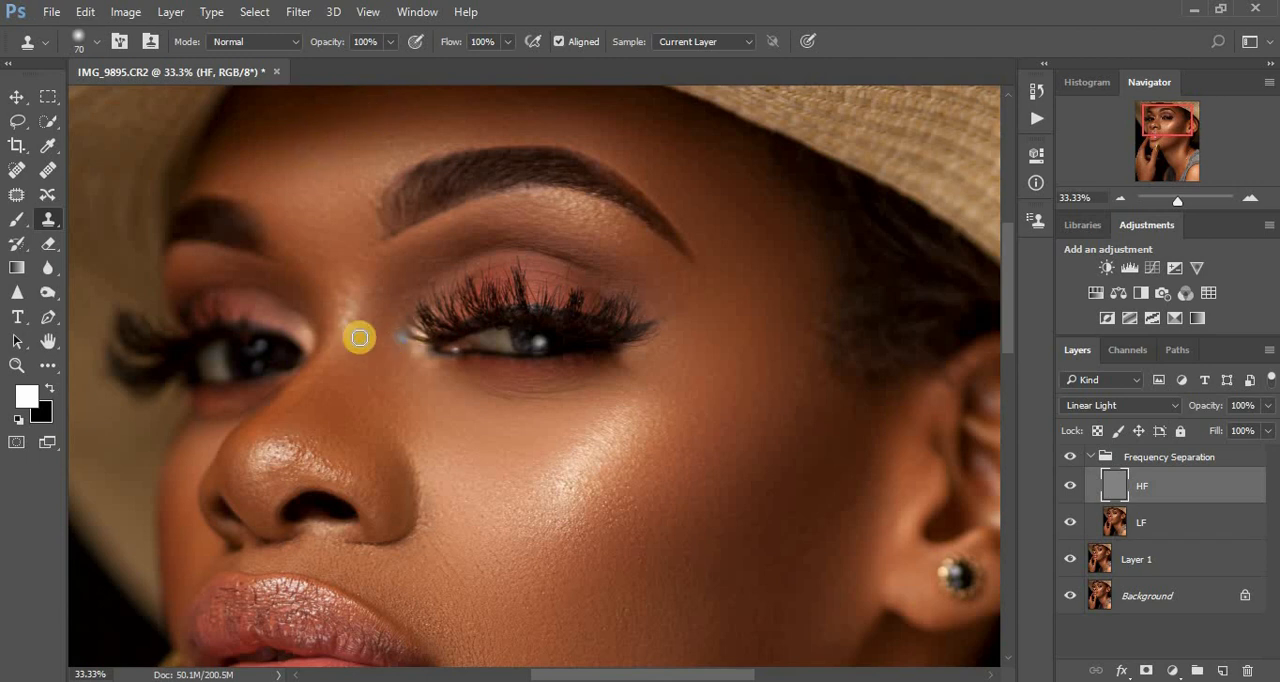
- Clean the skin texture on the upper nose bridge beside the inner corner of the nearer eye
{"action": "left_click_drag", "start_coordinate": [357, 322], "coordinate": [375, 309]}
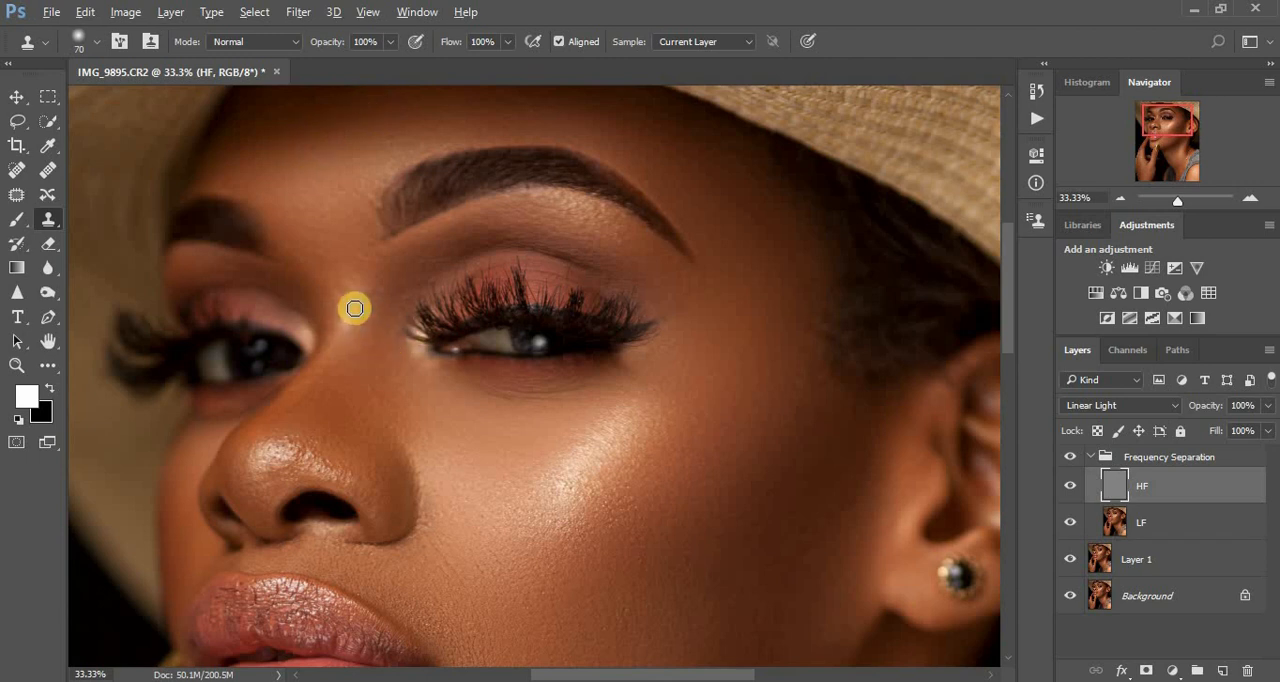
{"action": "left_click", "coordinate": [357, 279], "text": "alt"}
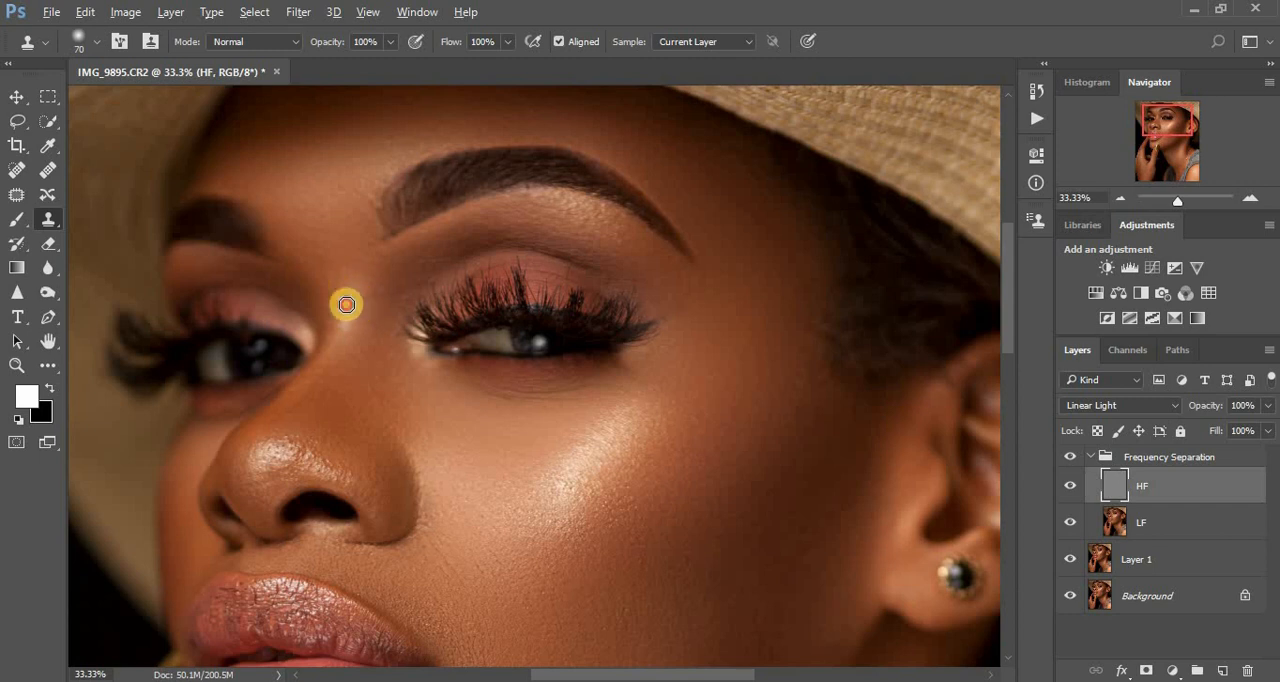
{"action": "left_click", "coordinate": [354, 275], "text": "alt"}
{"action": "left_click_drag", "start_coordinate": [359, 299], "coordinate": [350, 296]}
{"action": "left_click", "coordinate": [353, 278], "text": "alt"}
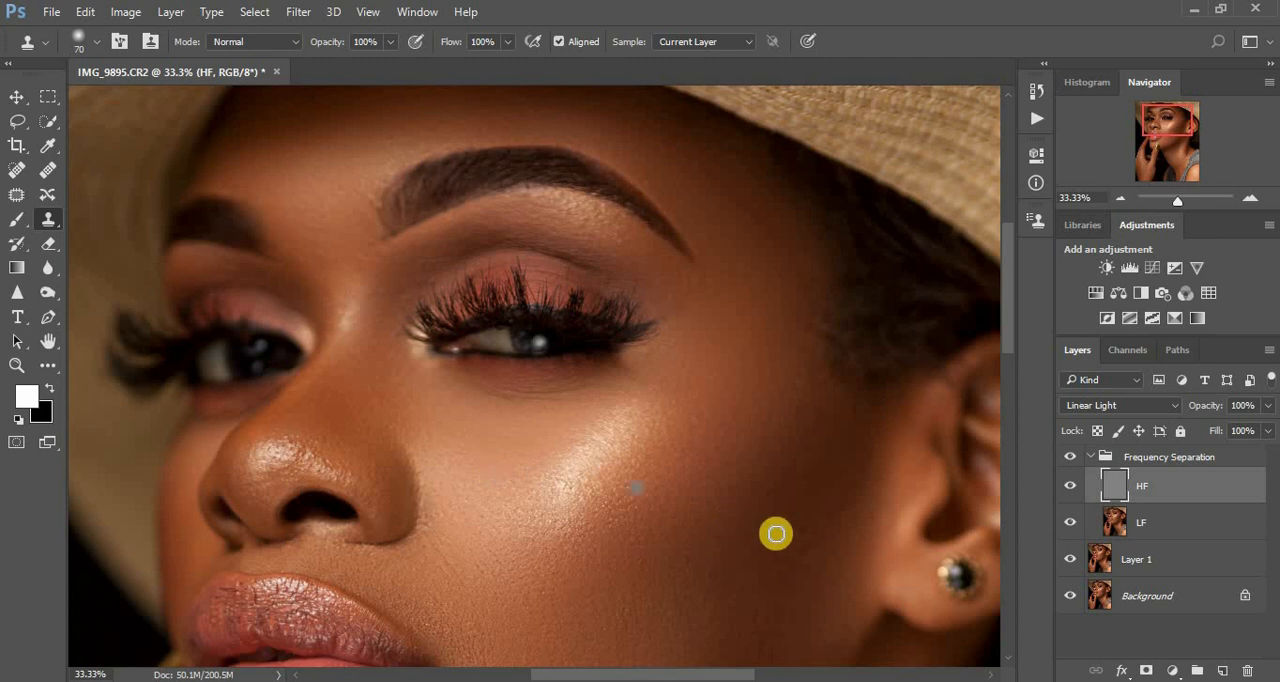
- Compare the whole portrait with and without the Frequency Separation group
{"action": "key", "text": "ctrl+minus"}
{"action": "key", "text": "ctrl+minus"}
{"action": "key", "text": "ctrl+minus"}
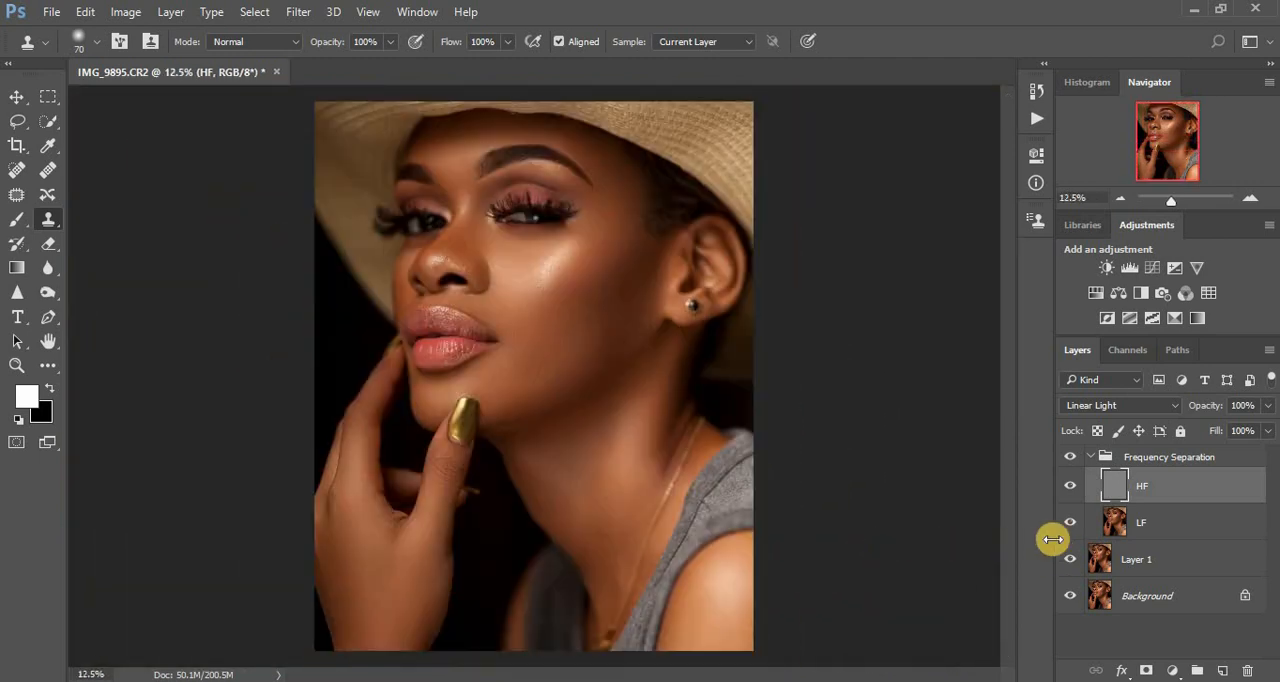
{"action": "left_click", "coordinate": [1069, 457]}
{"action": "left_click", "coordinate": [1069, 457]}
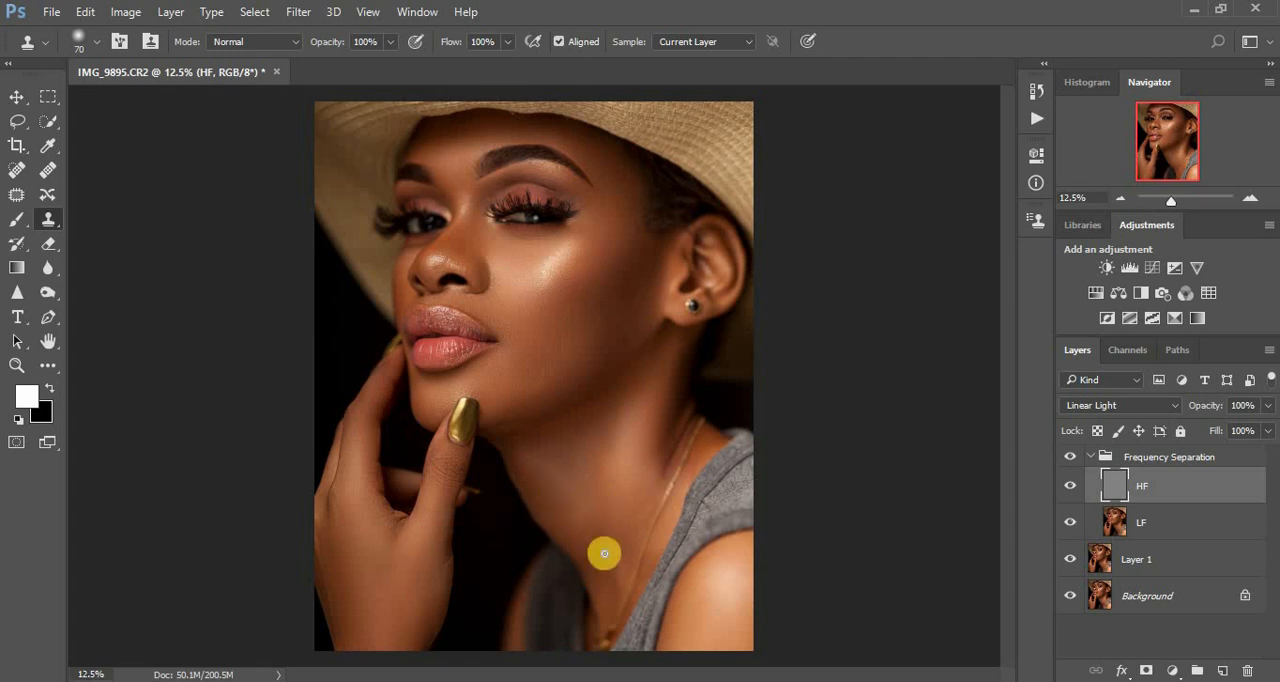
- Clone out the uneven texture on the lower cheek above the jawline with a 50 px brush
{"action": "scroll", "coordinate": [604, 557], "scroll_direction": "up", "scroll_amount": 4}
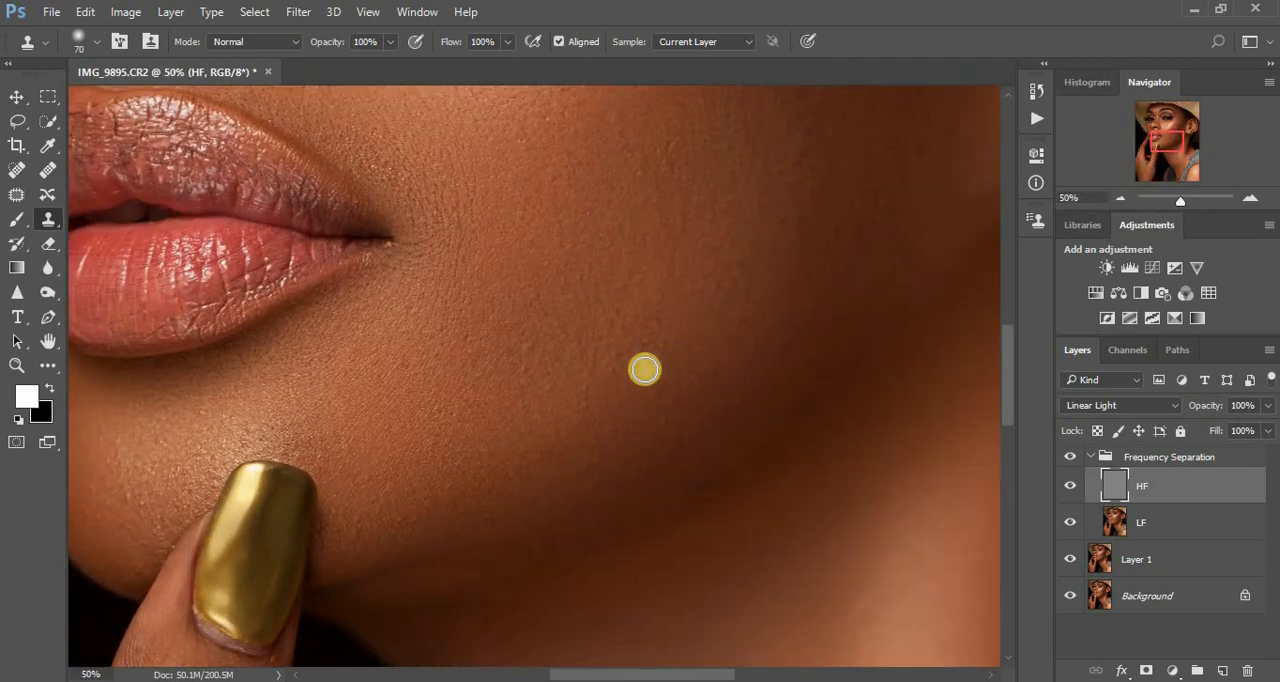
{"action": "left_click", "coordinate": [606, 403], "text": "alt"}
{"action": "left_click", "coordinate": [587, 409]}
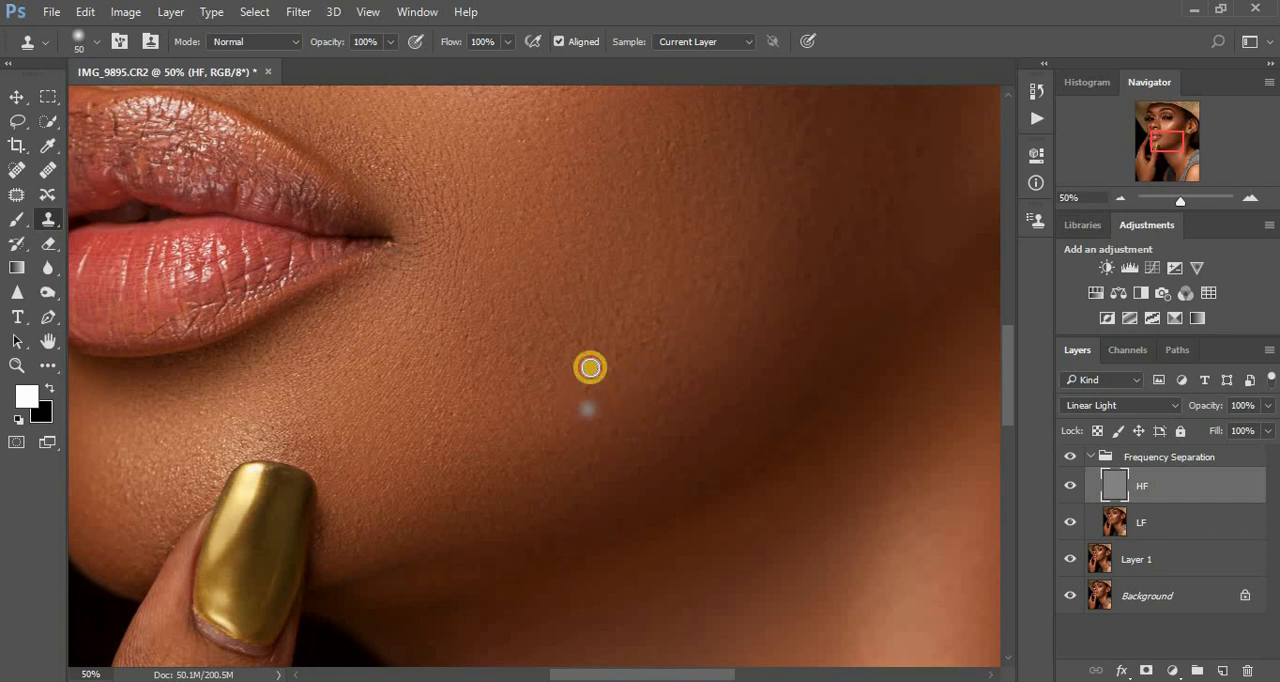
{"action": "left_click", "coordinate": [589, 367], "text": "alt"}
{"action": "left_click", "coordinate": [632, 402]}
{"action": "left_click", "coordinate": [638, 430], "text": "alt"}
{"action": "left_click", "coordinate": [615, 417]}
{"action": "left_click", "coordinate": [605, 429], "text": "alt"}
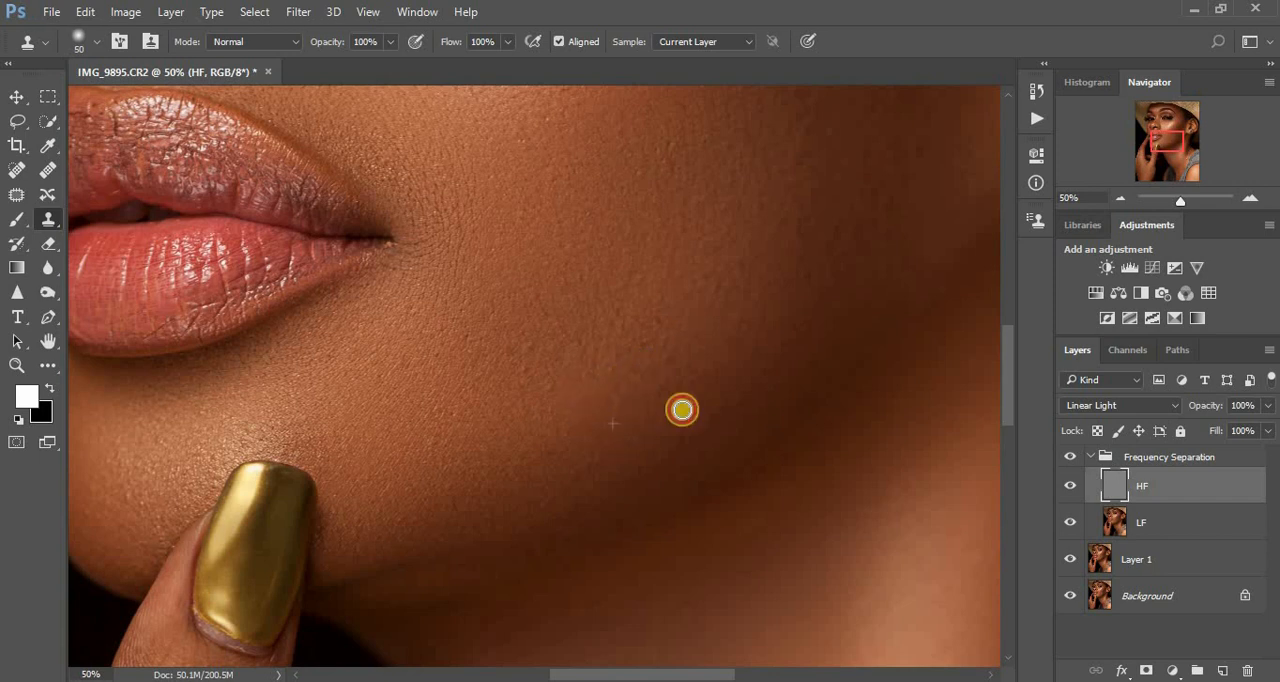
- Clean the skin texture along the shadowed jawline, working from the back of the jaw toward the chin
{"action": "left_click", "coordinate": [683, 412]}
{"action": "left_click", "coordinate": [706, 482], "text": "alt"}
{"action": "left_click", "coordinate": [643, 478]}
{"action": "left_click", "coordinate": [567, 478], "text": "alt"}
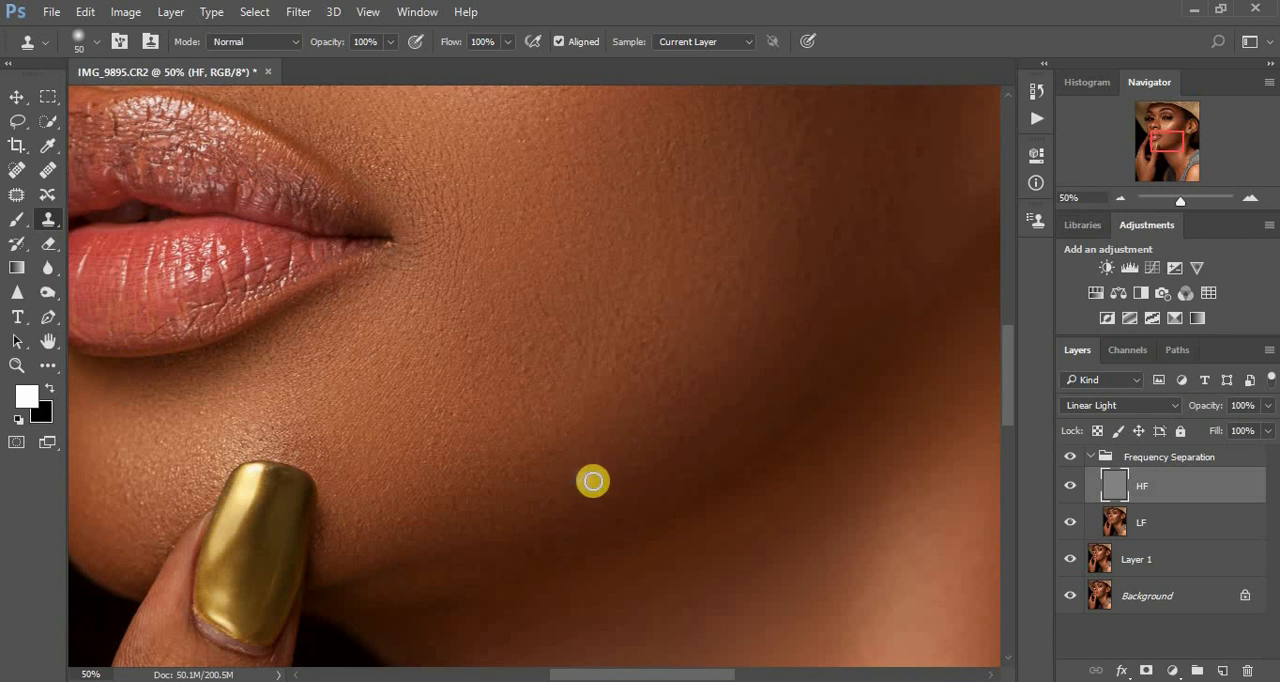
{"action": "left_click", "coordinate": [594, 481]}
{"action": "left_click", "coordinate": [576, 478], "text": "alt"}
{"action": "left_click", "coordinate": [608, 471]}
{"action": "left_click", "coordinate": [609, 467], "text": "alt"}
{"action": "left_click", "coordinate": [596, 451]}
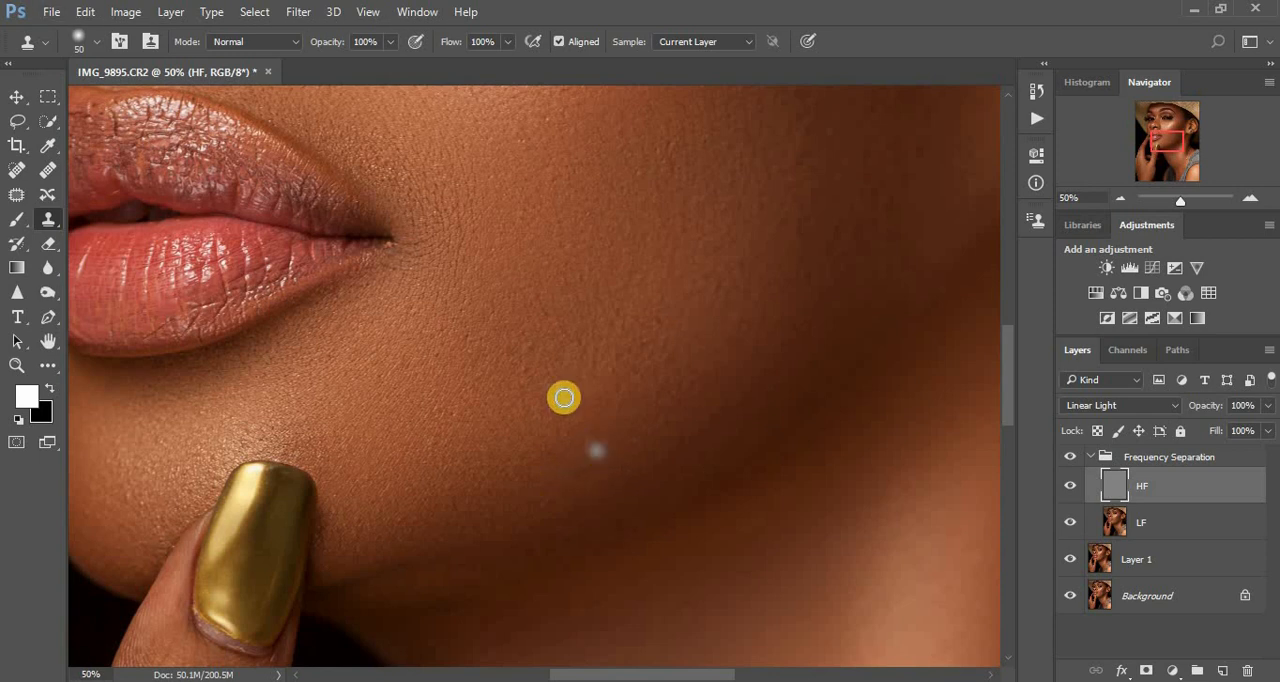
- Clone away the remaining small bumps on the cheek between the corner of the mouth and the jawline
{"action": "left_click", "coordinate": [563, 399], "text": "alt"}
{"action": "left_click", "coordinate": [572, 370]}
{"action": "left_click", "coordinate": [577, 390], "text": "alt"}
{"action": "left_click", "coordinate": [549, 383]}
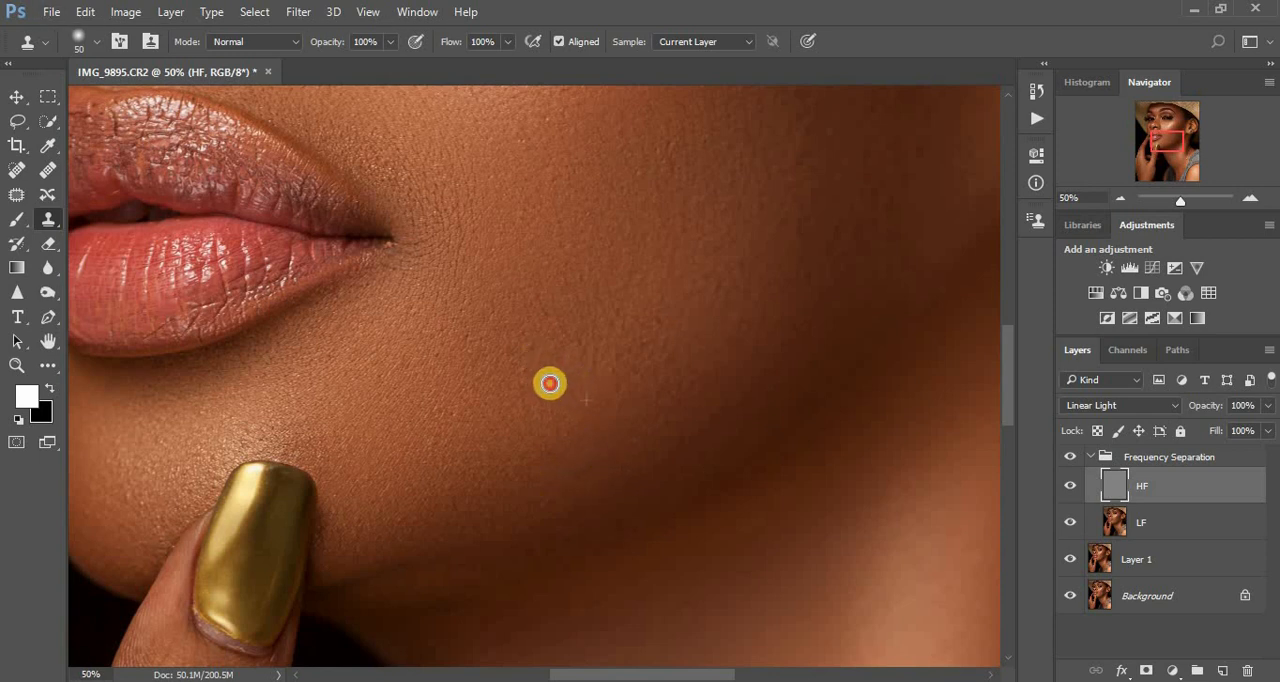
- Clone out the fine crease at the outer corner of the mouth with a 35 px brush
{"action": "key", "text": "["}
{"action": "left_click", "coordinate": [408, 244], "text": "alt"}
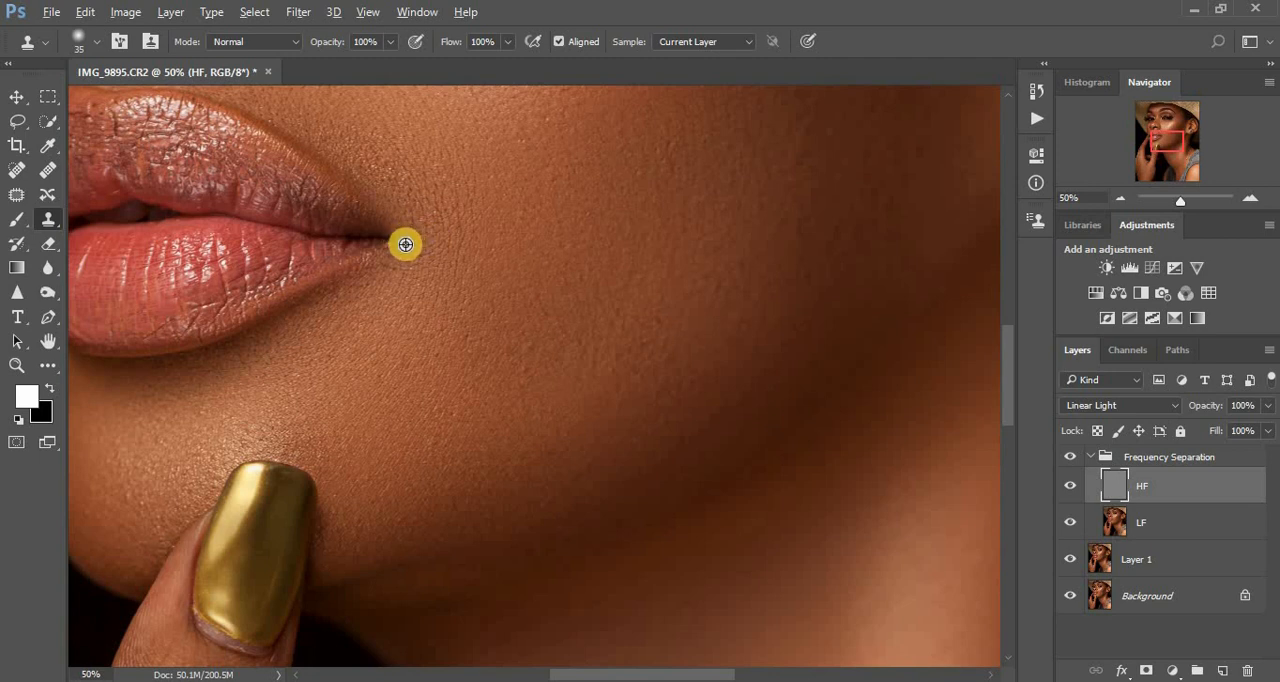
{"action": "left_click", "coordinate": [393, 245]}
{"action": "left_click", "coordinate": [423, 239], "text": "alt"}
{"action": "left_click", "coordinate": [391, 249]}
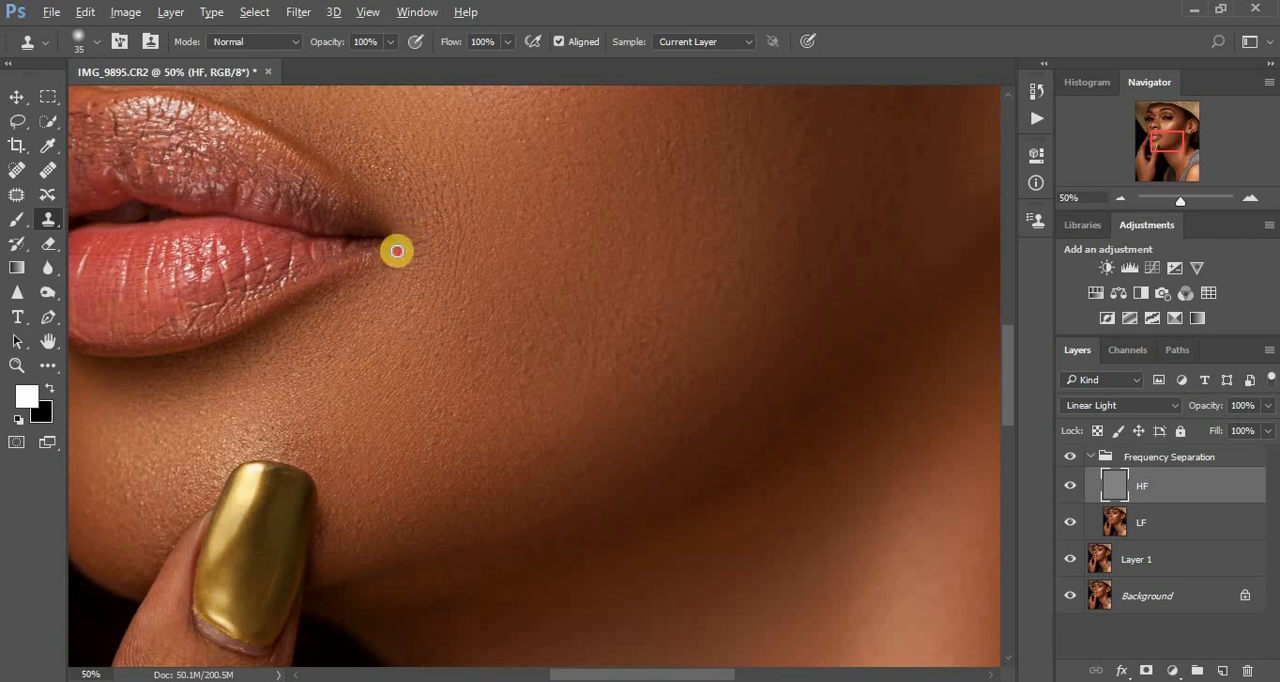
{"action": "left_click", "coordinate": [407, 235]}
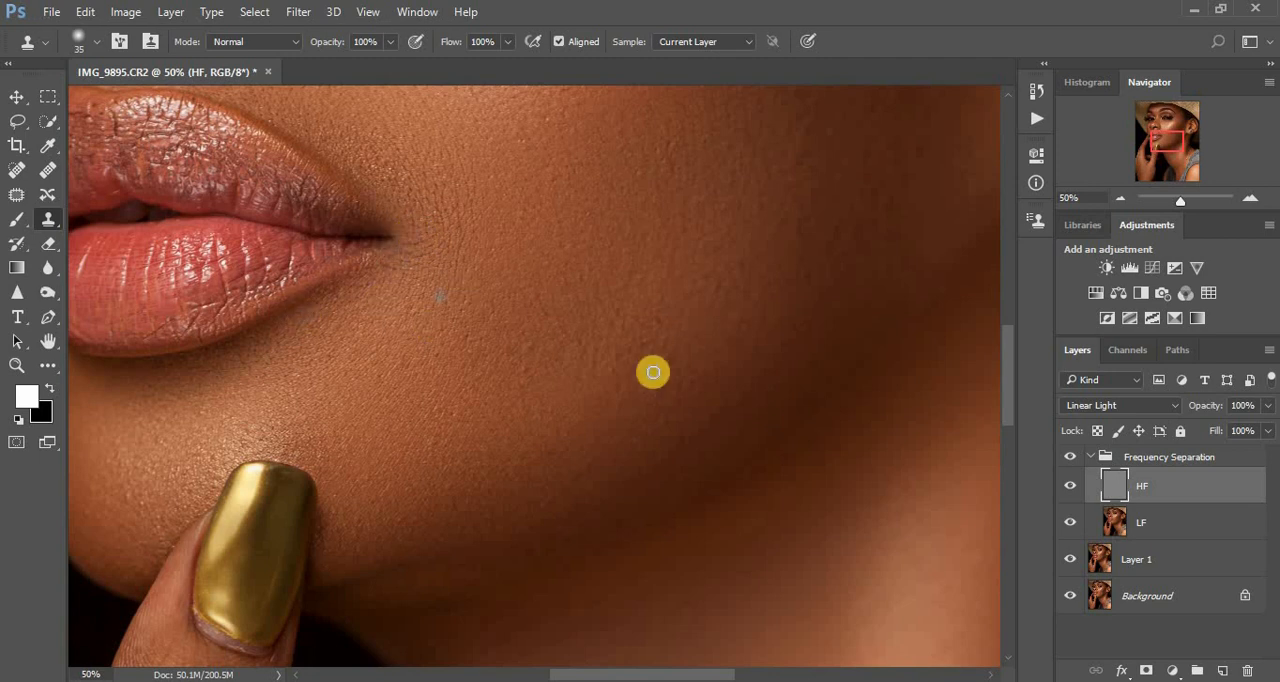
- Clone away dry texture on the upper lip's centre and along the upper edge of its far side
{"action": "left_click_drag", "start_coordinate": [620, 674], "coordinate": [551, 673]}
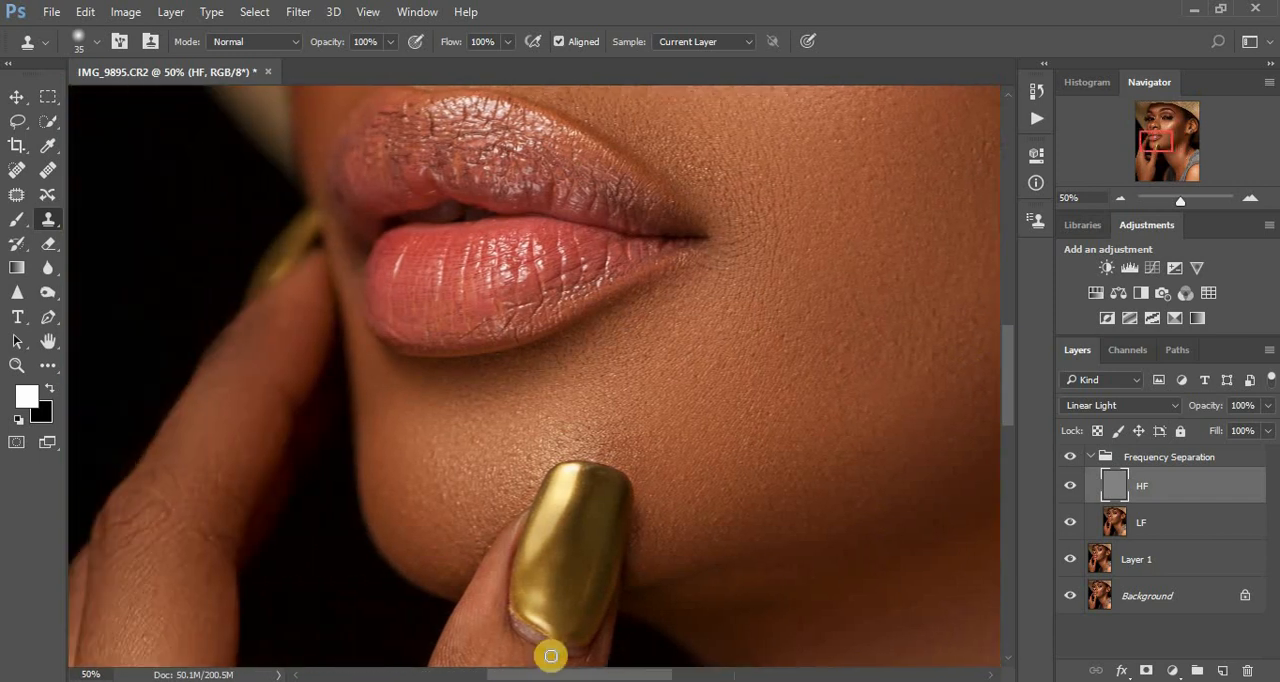
{"action": "scroll", "coordinate": [1003, 358], "scroll_direction": "up", "scroll_amount": 3}
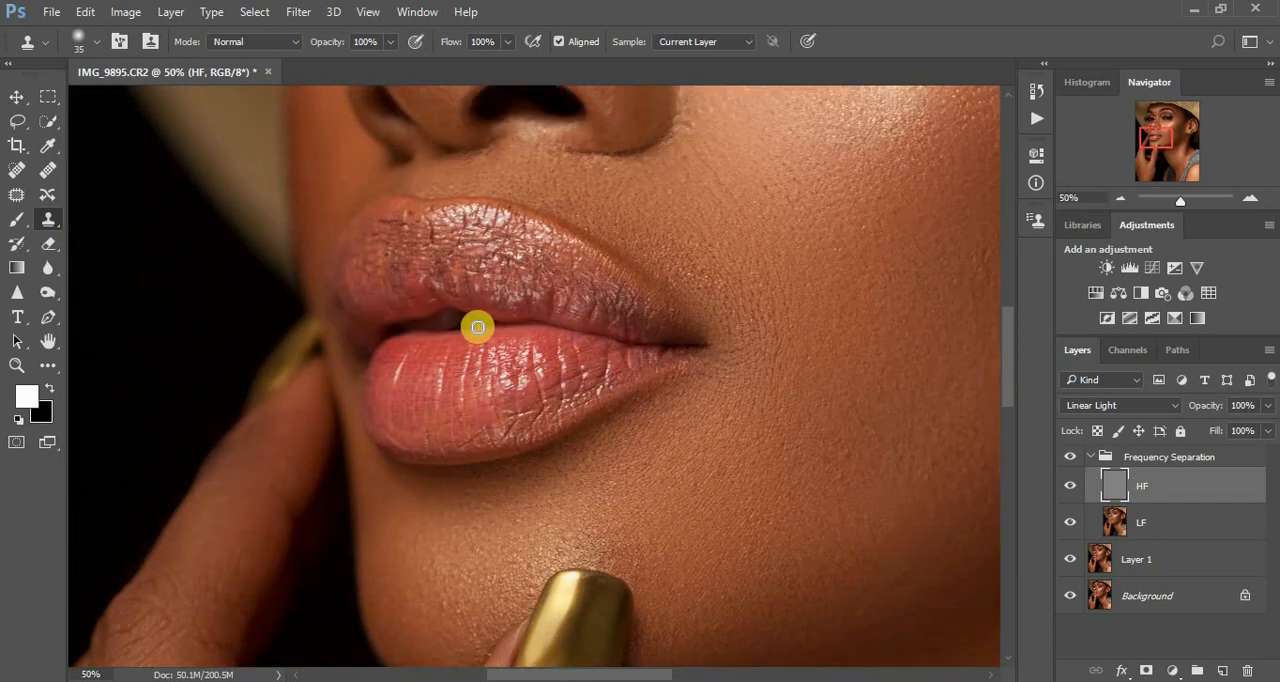
{"action": "left_click", "coordinate": [468, 242], "text": "alt"}
{"action": "left_click_drag", "start_coordinate": [508, 240], "coordinate": [516, 241]}
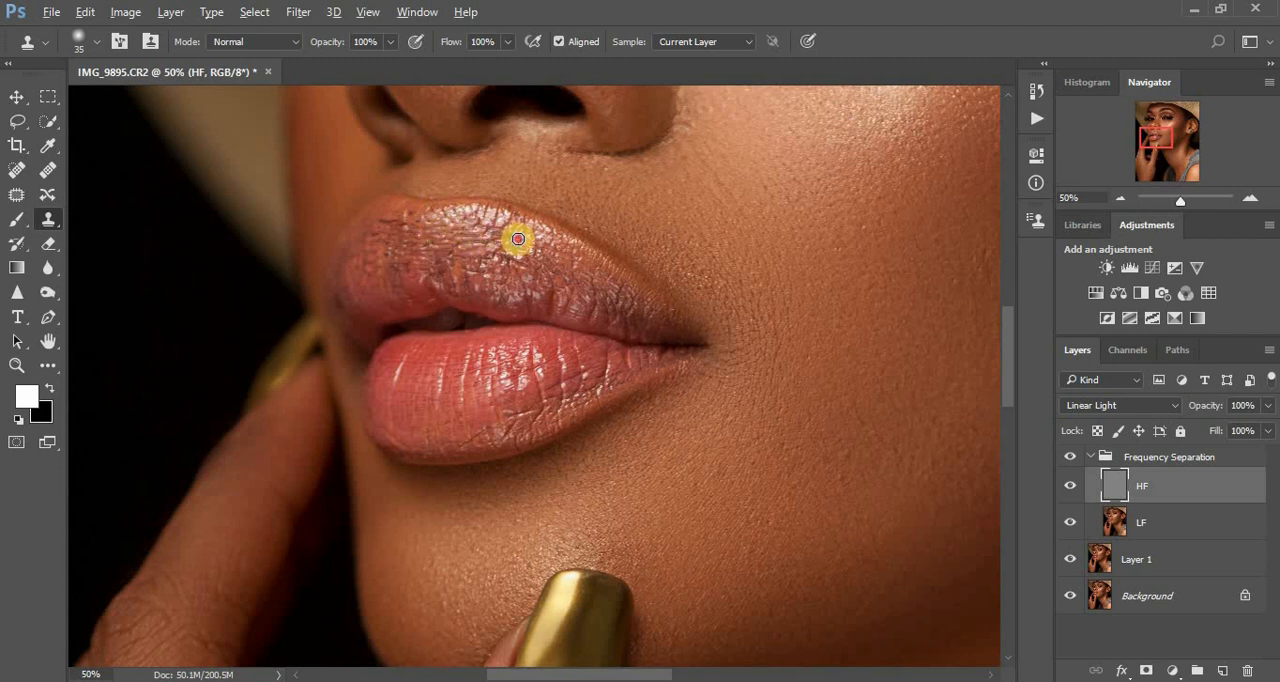
{"action": "left_click", "coordinate": [417, 217], "text": "alt"}
{"action": "left_click", "coordinate": [406, 214]}
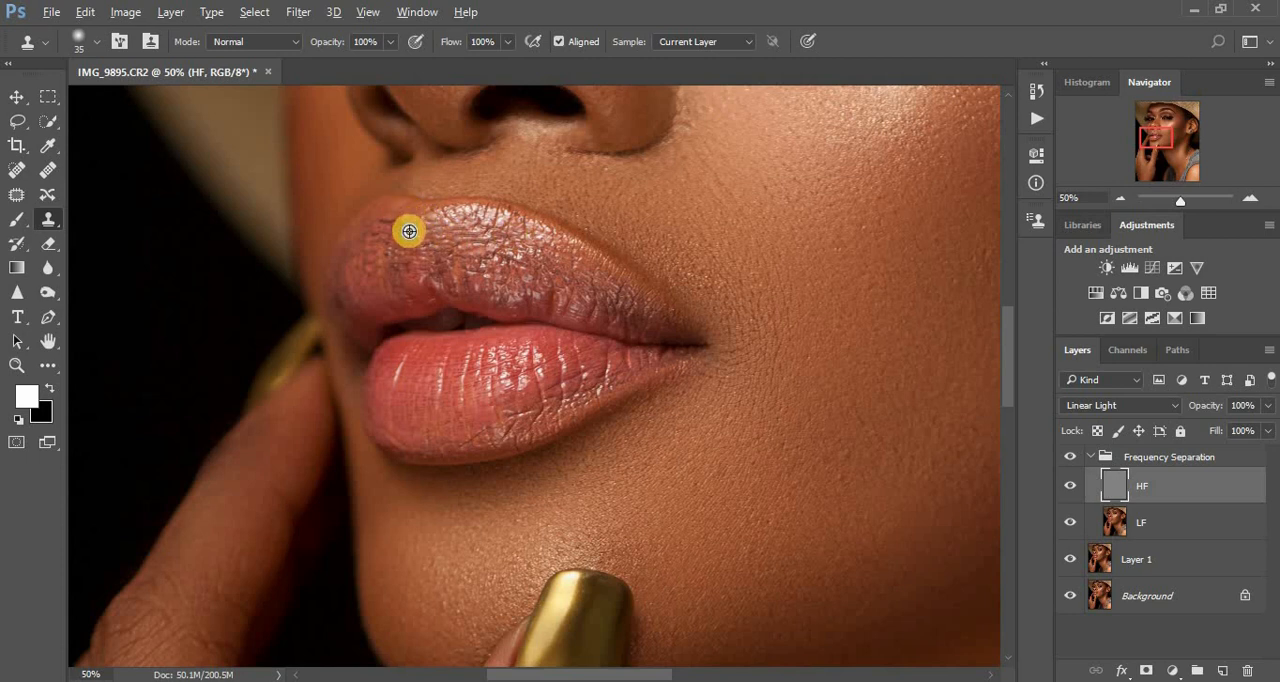
{"action": "left_click", "coordinate": [414, 231], "text": "alt"}
{"action": "left_click", "coordinate": [405, 218]}
{"action": "left_click", "coordinate": [397, 220]}
{"action": "left_click", "coordinate": [381, 219]}
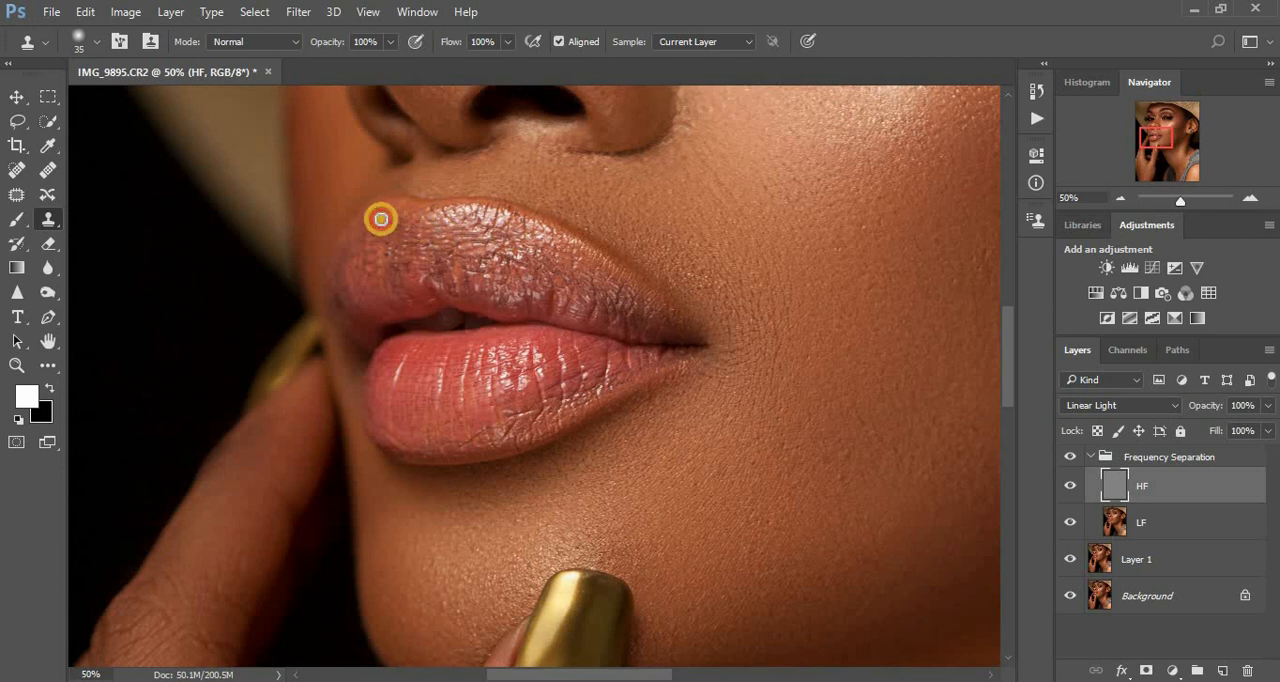
- Clone out the dark cracks and creases across the middle of the upper lip's far half
{"action": "left_click", "coordinate": [430, 247], "text": "alt"}
{"action": "left_click", "coordinate": [394, 251]}
{"action": "left_click", "coordinate": [380, 240]}
{"action": "left_click", "coordinate": [450, 243], "text": "alt"}
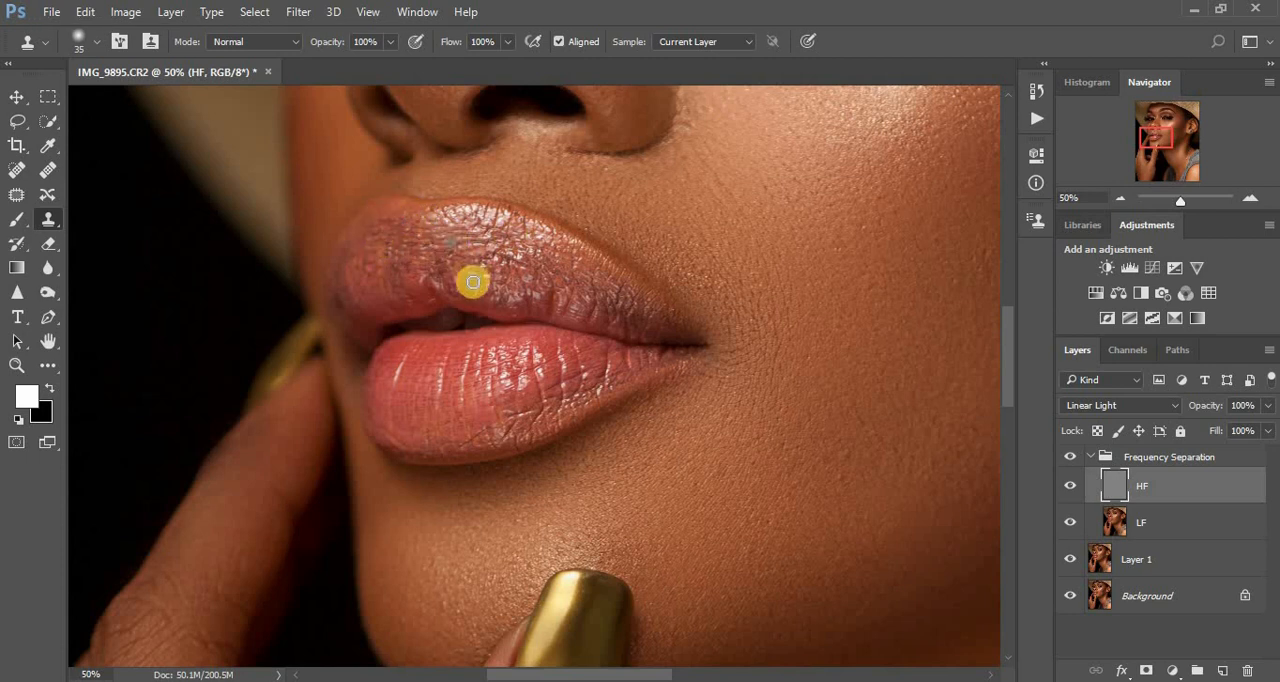
{"action": "left_click", "coordinate": [382, 292]}
{"action": "left_click", "coordinate": [444, 269], "text": "alt"}
{"action": "left_click", "coordinate": [413, 273]}
{"action": "left_click", "coordinate": [407, 270]}
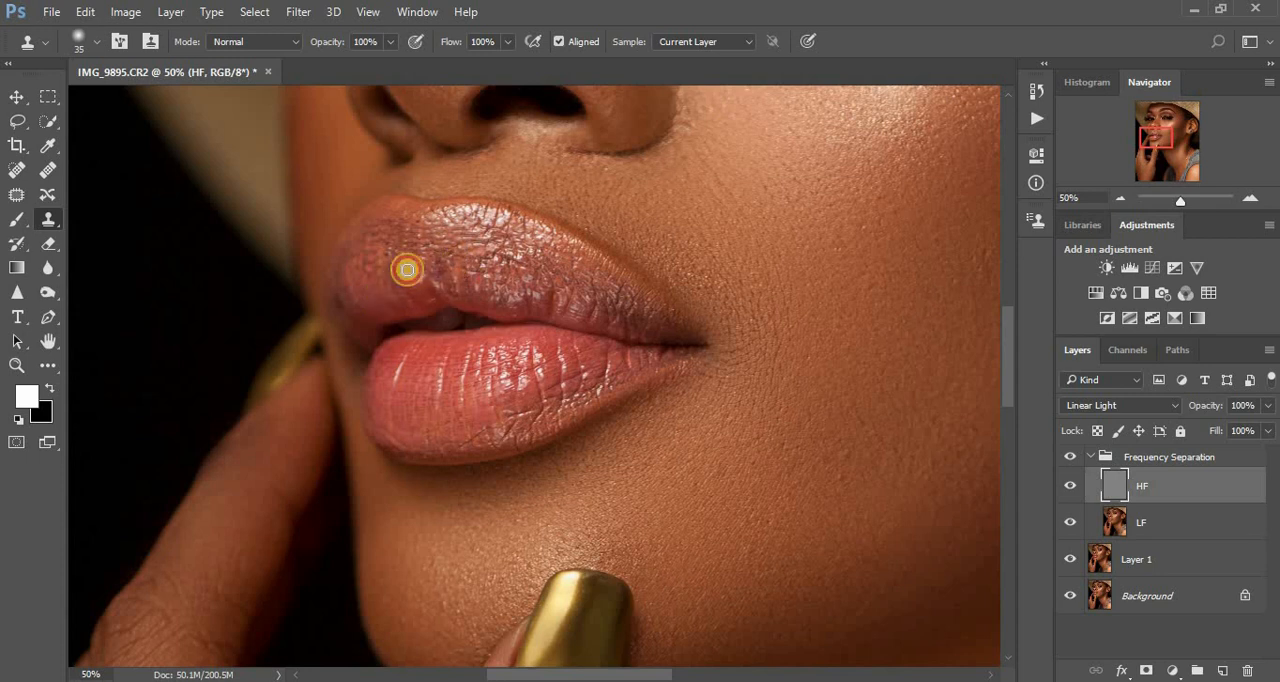
{"action": "left_click", "coordinate": [395, 266]}
{"action": "left_click", "coordinate": [405, 252], "text": "alt"}
{"action": "left_click", "coordinate": [387, 244]}
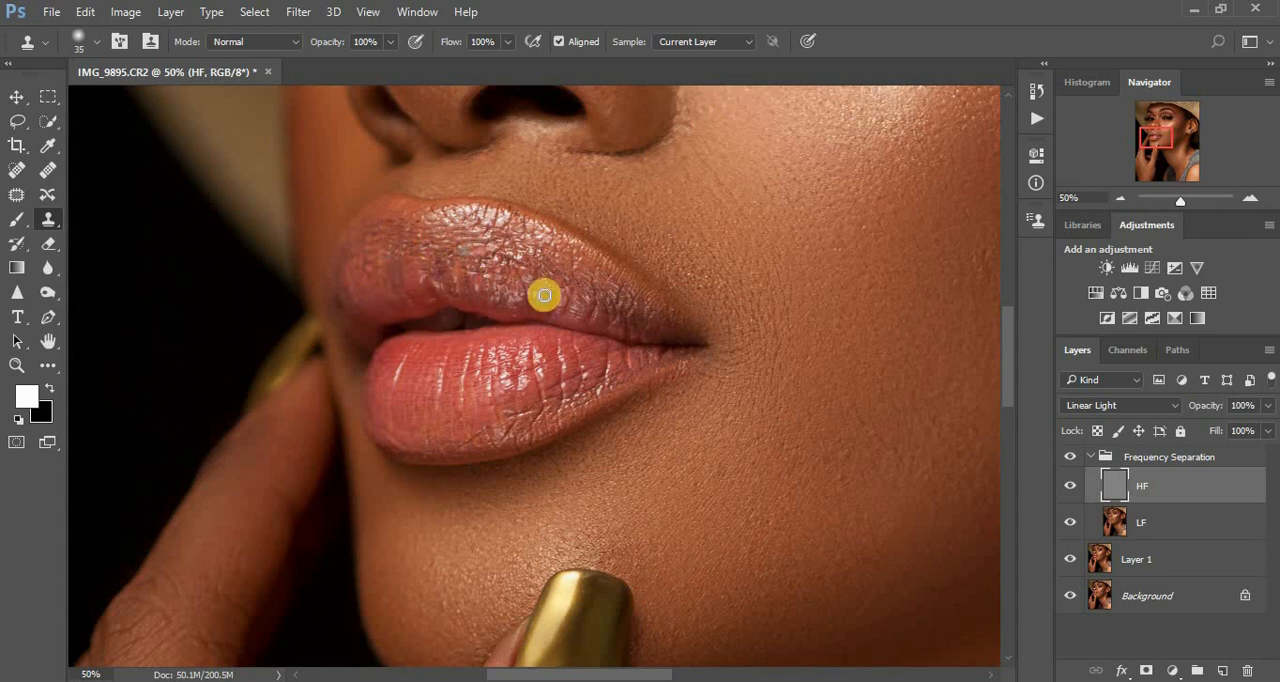
- Clone over the creases around the highlight just past the centre of the upper lip, toward the nearer cheek
{"action": "left_click", "coordinate": [503, 249]}
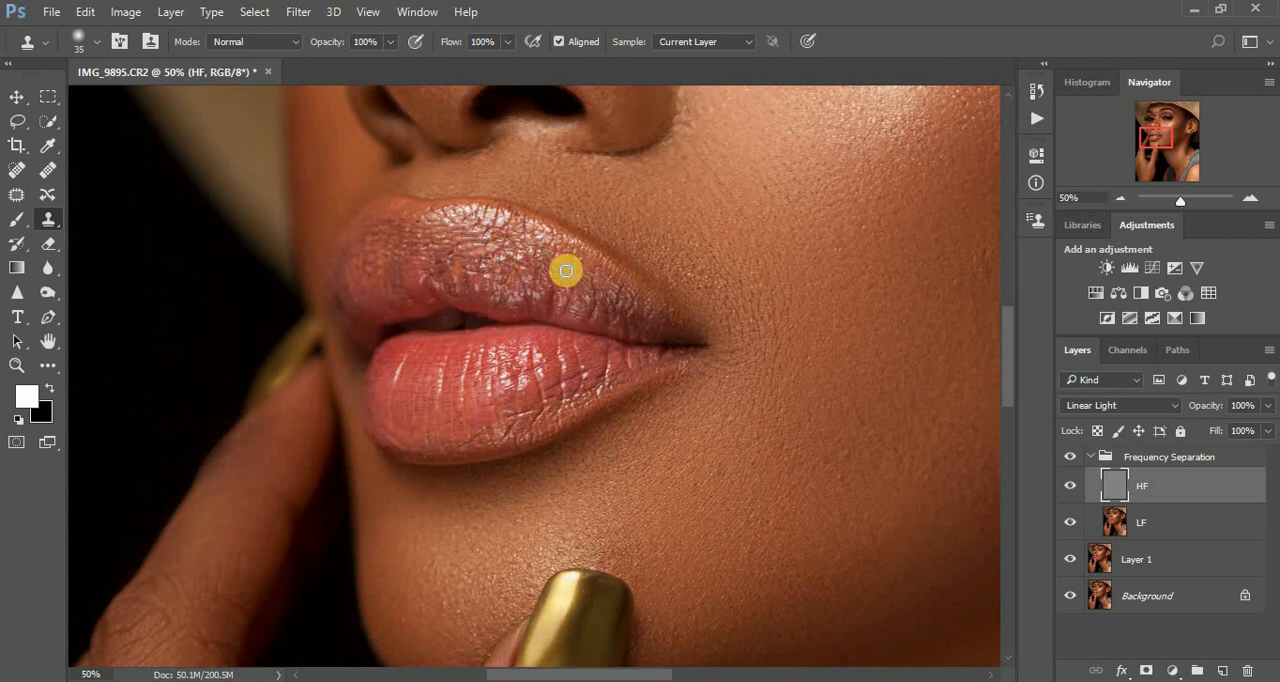
{"action": "left_click", "coordinate": [523, 220], "text": "alt"}
{"action": "left_click", "coordinate": [512, 214]}
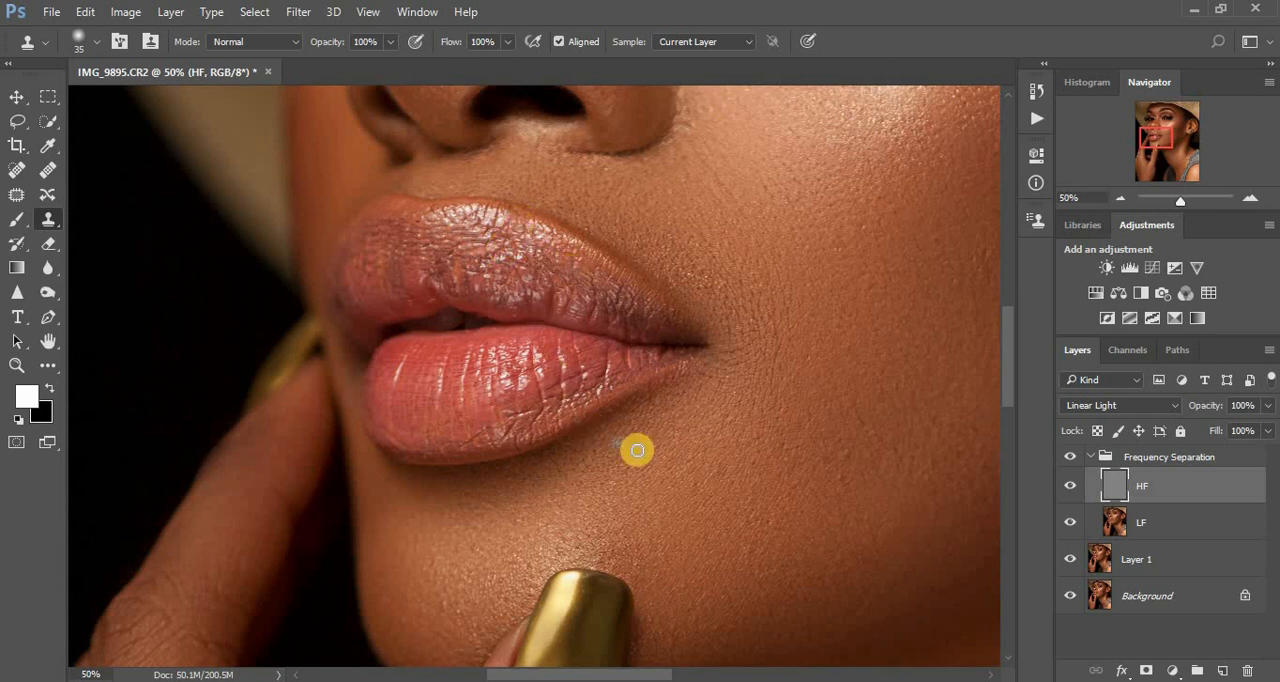
- Clone smooth gold texture over the rough polish edge at the base of the thumbnail with the 35 px brush
{"action": "left_click_drag", "start_coordinate": [1012, 389], "coordinate": [1006, 423]}
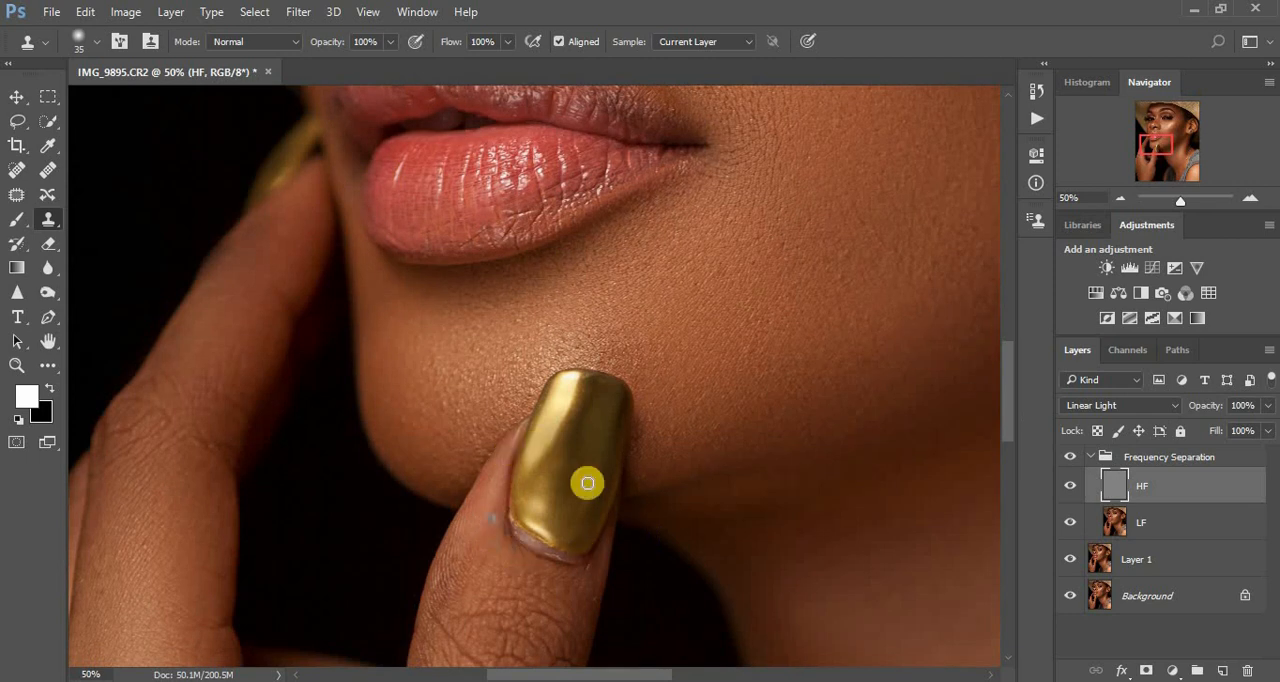
{"action": "key", "text": "ctrl+plus"}
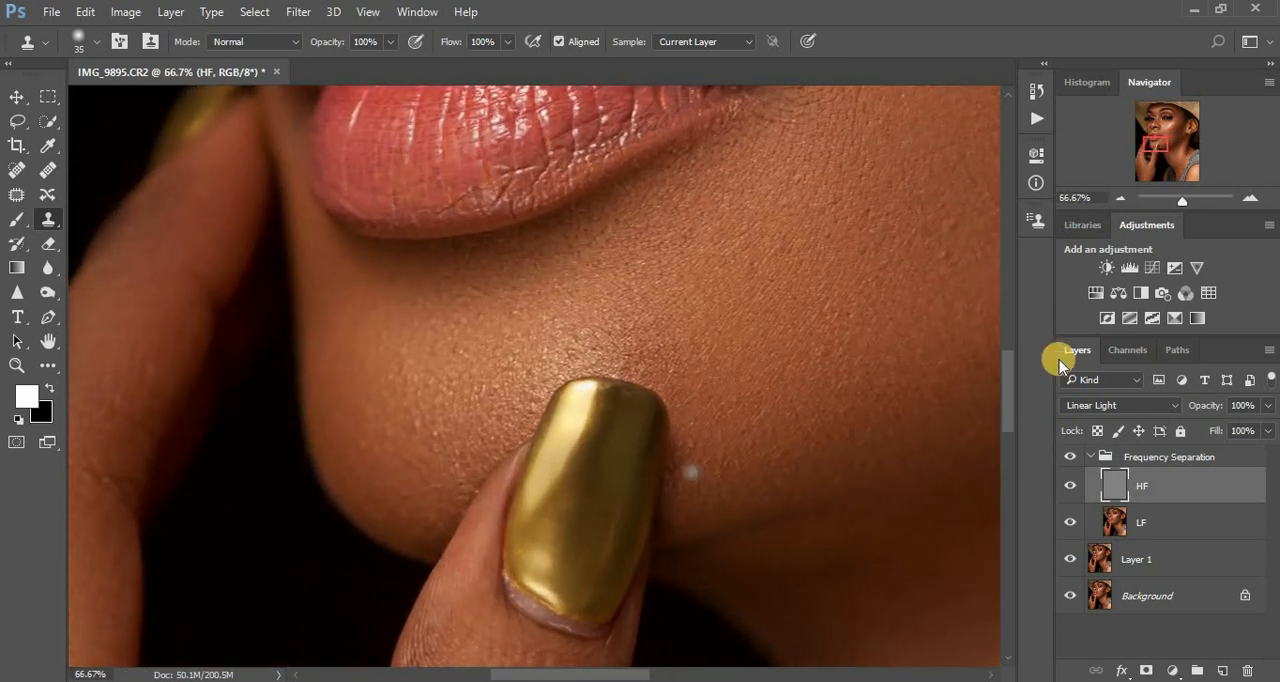
{"action": "left_click_drag", "start_coordinate": [1006, 397], "coordinate": [1006, 414]}
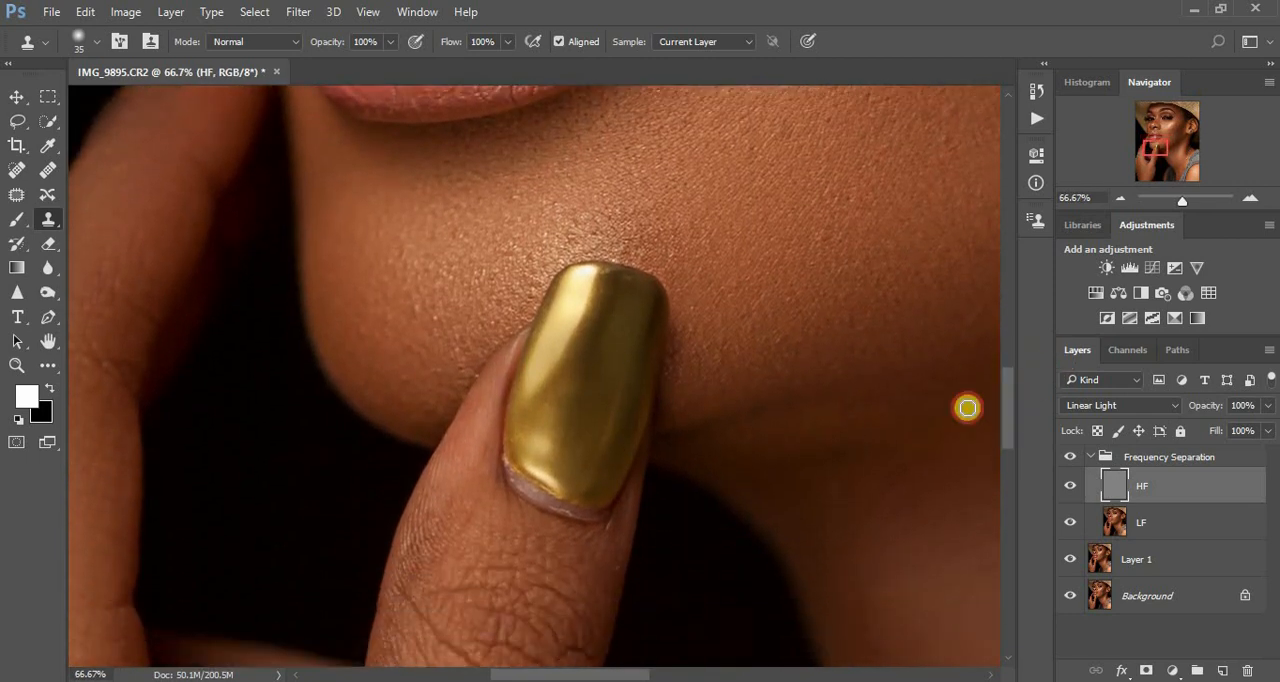
{"action": "left_click", "coordinate": [609, 493], "text": "alt"}
{"action": "mouse_move", "coordinate": [604, 501]}
{"action": "left_mouse_down"}
{"action": "mouse_move", "coordinate": [564, 507]}
{"action": "mouse_move", "coordinate": [554, 480]}
{"action": "left_mouse_up"}
{"action": "left_click", "coordinate": [609, 463], "text": "alt"}
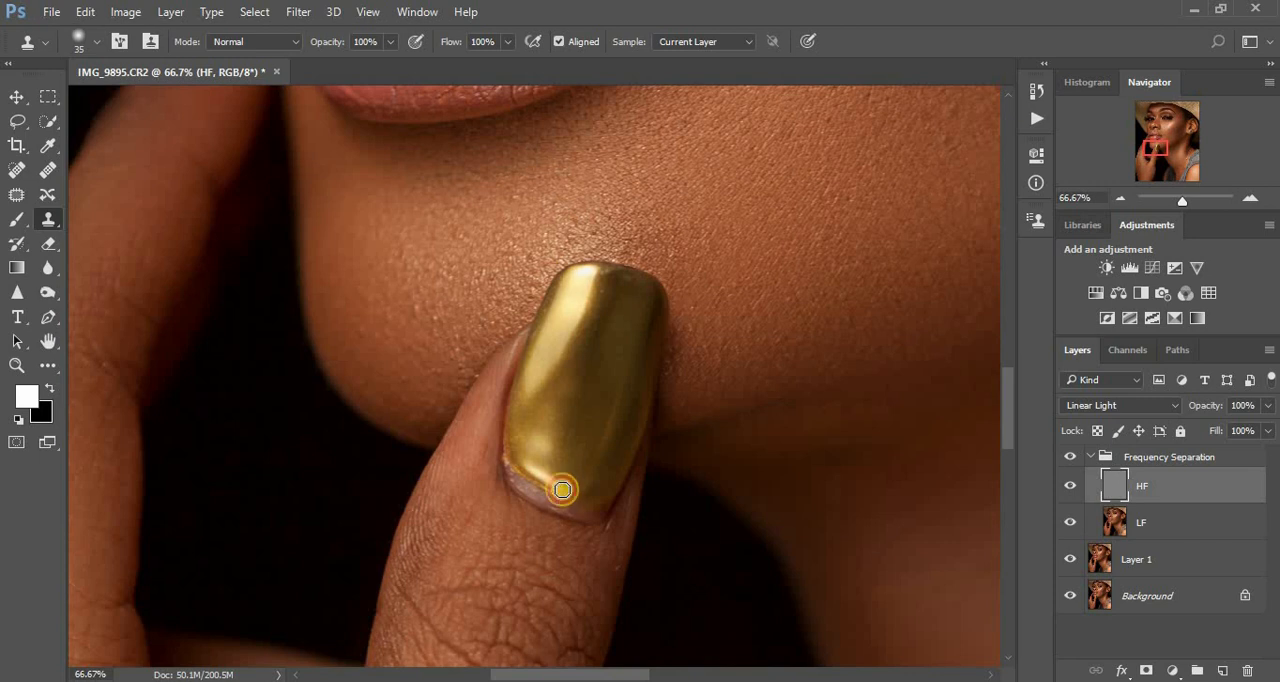
{"action": "mouse_move", "coordinate": [550, 494]}
{"action": "left_mouse_down"}
{"action": "mouse_move", "coordinate": [561, 487]}
{"action": "mouse_move", "coordinate": [534, 489]}
{"action": "mouse_move", "coordinate": [523, 443]}
{"action": "mouse_move", "coordinate": [526, 486]}
{"action": "mouse_move", "coordinate": [522, 458]}
{"action": "left_mouse_up"}
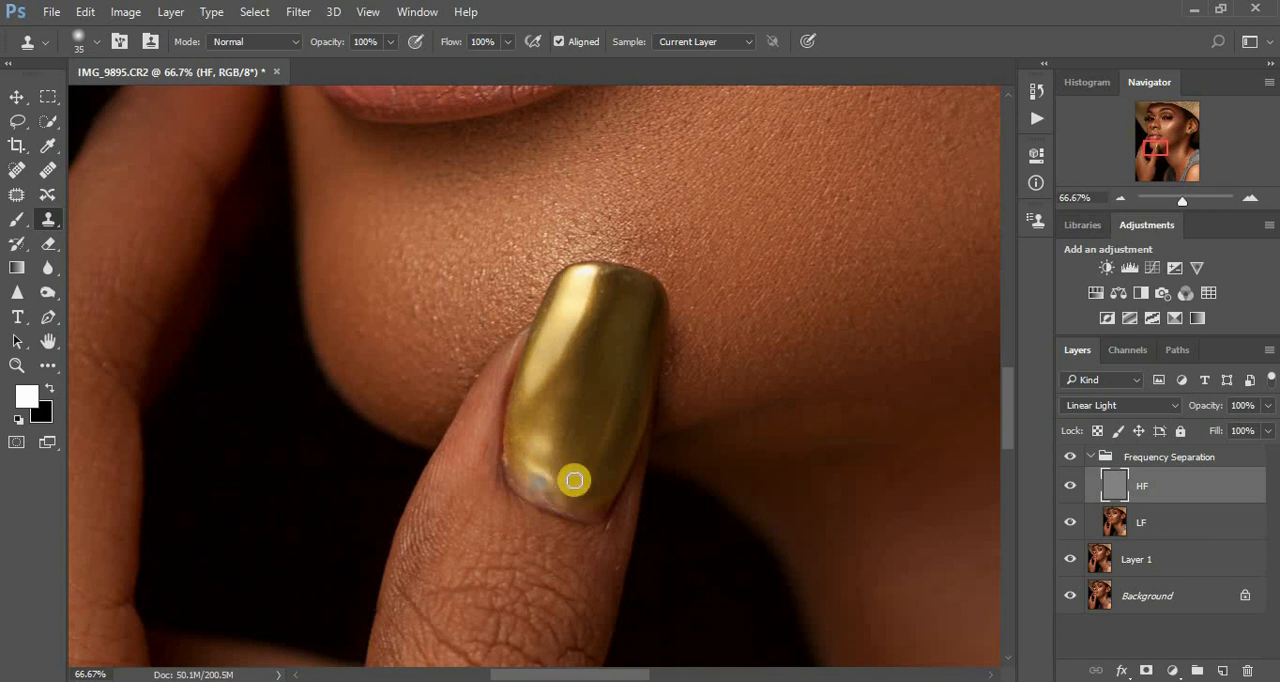
- Clone out the pale, ragged cuticle strip just below the thumbnail's gold polish
{"action": "mouse_move", "coordinate": [580, 491]}
{"action": "left_mouse_down"}
{"action": "mouse_move", "coordinate": [600, 511]}
{"action": "mouse_move", "coordinate": [606, 497]}
{"action": "mouse_move", "coordinate": [572, 504]}
{"action": "mouse_move", "coordinate": [600, 500]}
{"action": "mouse_move", "coordinate": [583, 509]}
{"action": "mouse_move", "coordinate": [551, 481]}
{"action": "mouse_move", "coordinate": [562, 502]}
{"action": "mouse_move", "coordinate": [517, 449]}
{"action": "mouse_move", "coordinate": [533, 500]}
{"action": "left_mouse_up"}
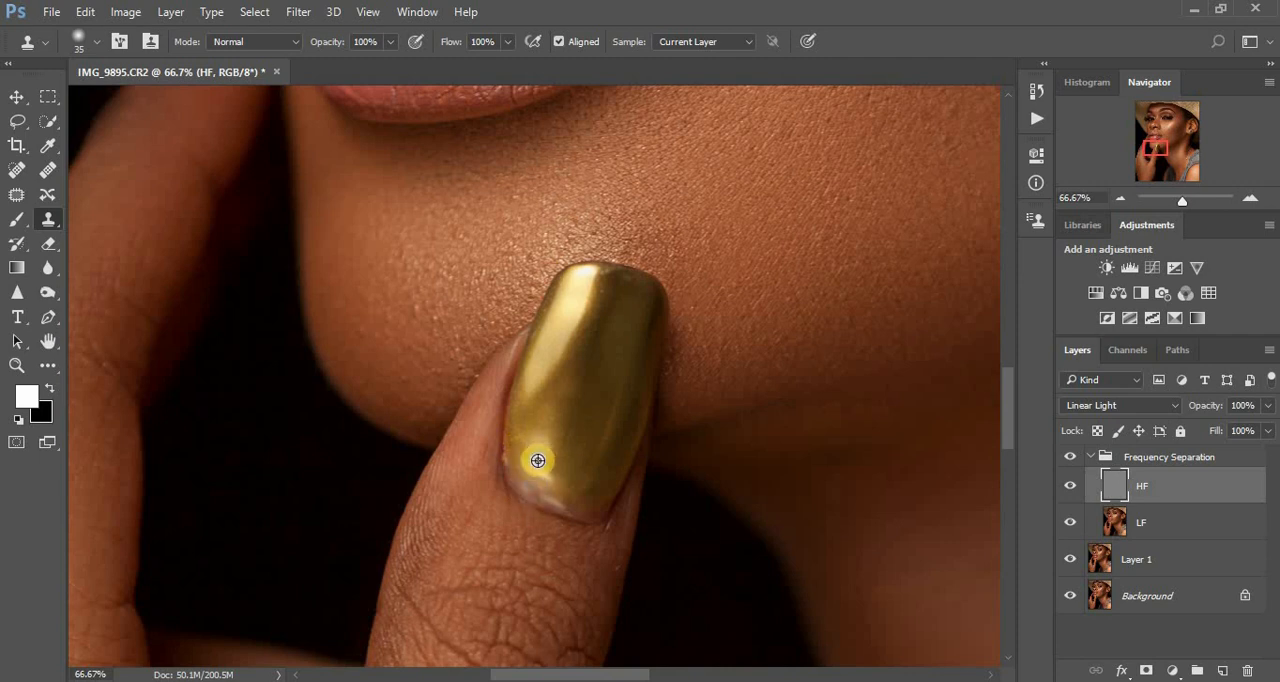
{"action": "mouse_move", "coordinate": [554, 497]}
{"action": "left_mouse_down"}
{"action": "mouse_move", "coordinate": [584, 488]}
{"action": "mouse_move", "coordinate": [571, 505]}
{"action": "left_mouse_up"}
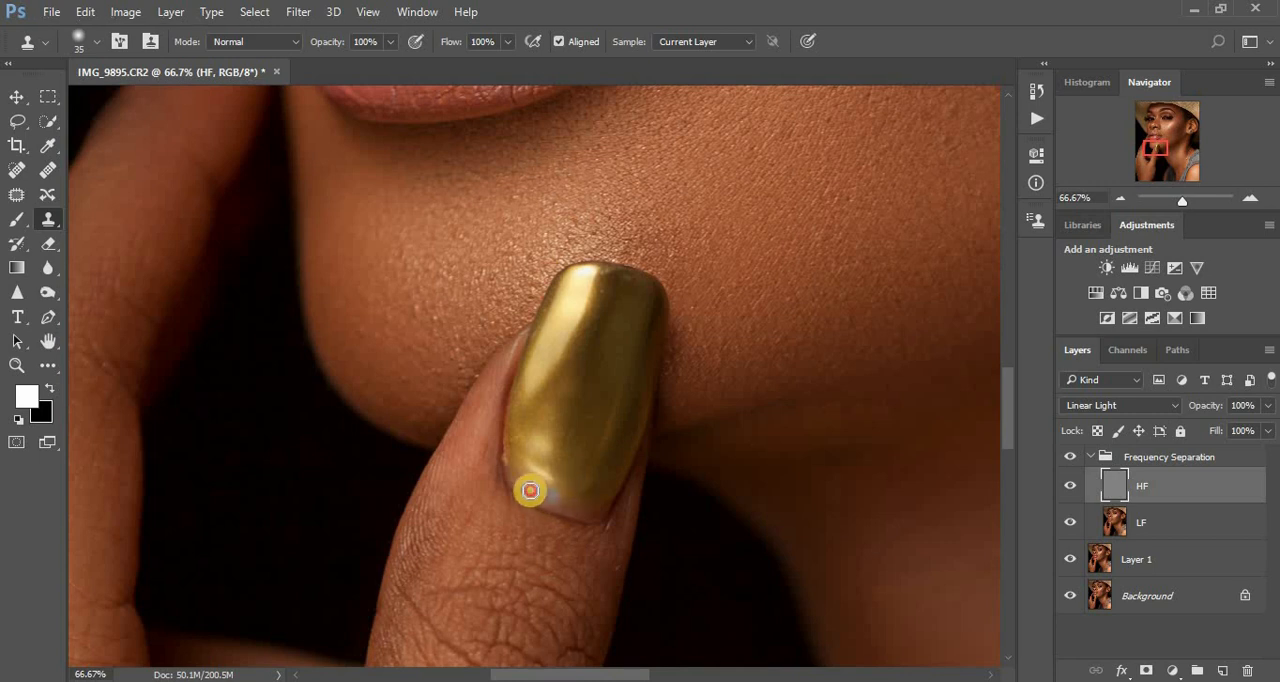
{"action": "mouse_move", "coordinate": [520, 484]}
{"action": "left_mouse_down"}
{"action": "mouse_move", "coordinate": [600, 504]}
{"action": "mouse_move", "coordinate": [555, 498]}
{"action": "left_mouse_up"}
{"action": "left_click_drag", "start_coordinate": [539, 455], "coordinate": [523, 456]}
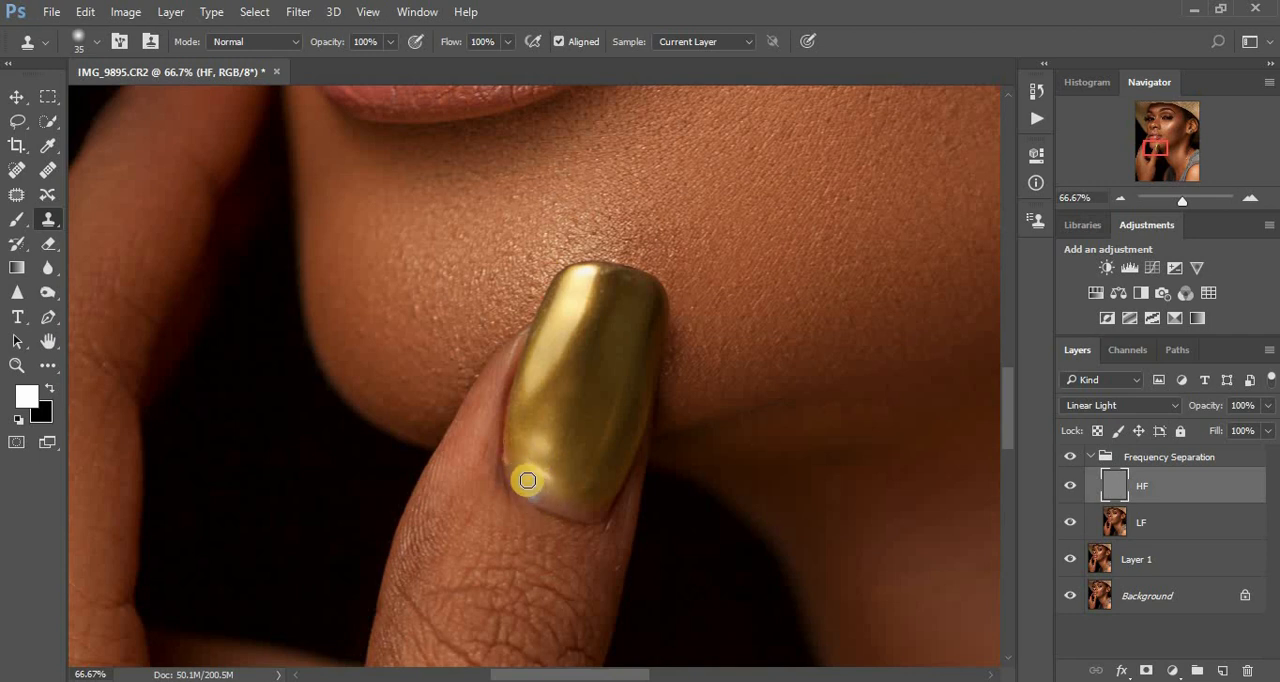
{"action": "left_click", "coordinate": [578, 505], "text": "alt"}
{"action": "mouse_move", "coordinate": [557, 508]}
{"action": "left_mouse_down"}
{"action": "mouse_move", "coordinate": [604, 506]}
{"action": "mouse_move", "coordinate": [574, 504]}
{"action": "left_mouse_up"}
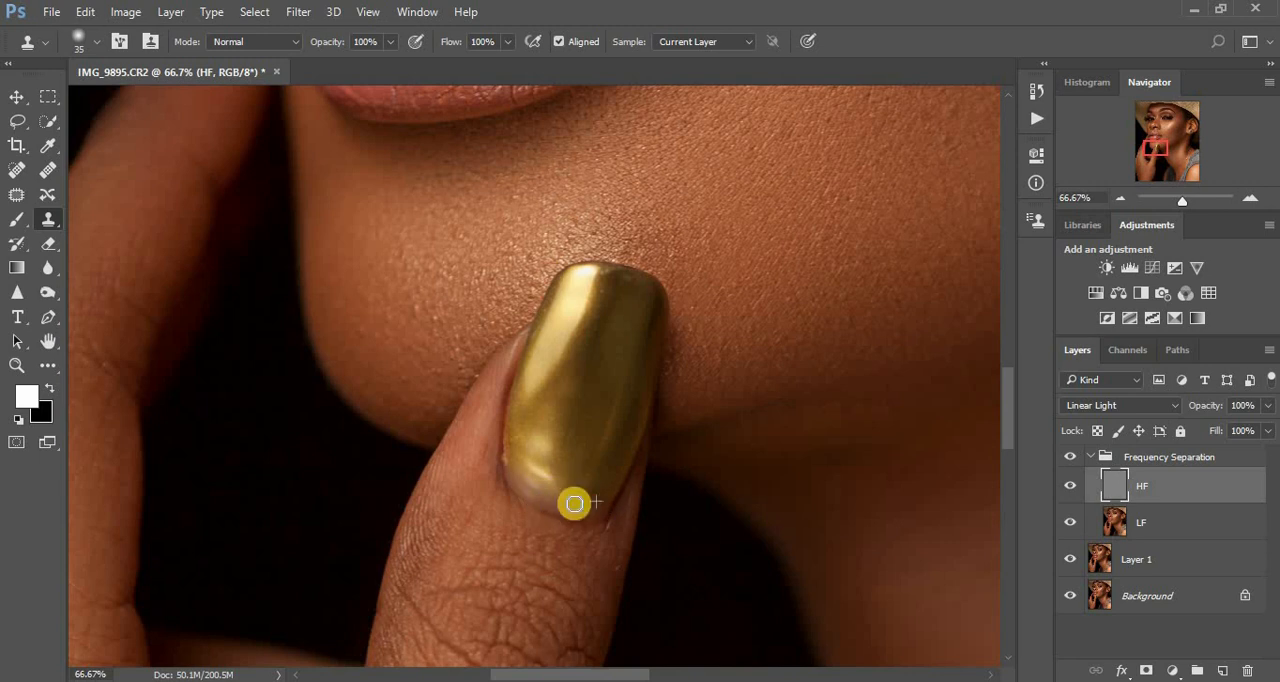
- Clone over the remaining roughness at the thumbnail's near corner and base, and compare the result with the Frequency Separation group hidden and shown
{"action": "left_click_drag", "start_coordinate": [517, 451], "coordinate": [519, 480]}
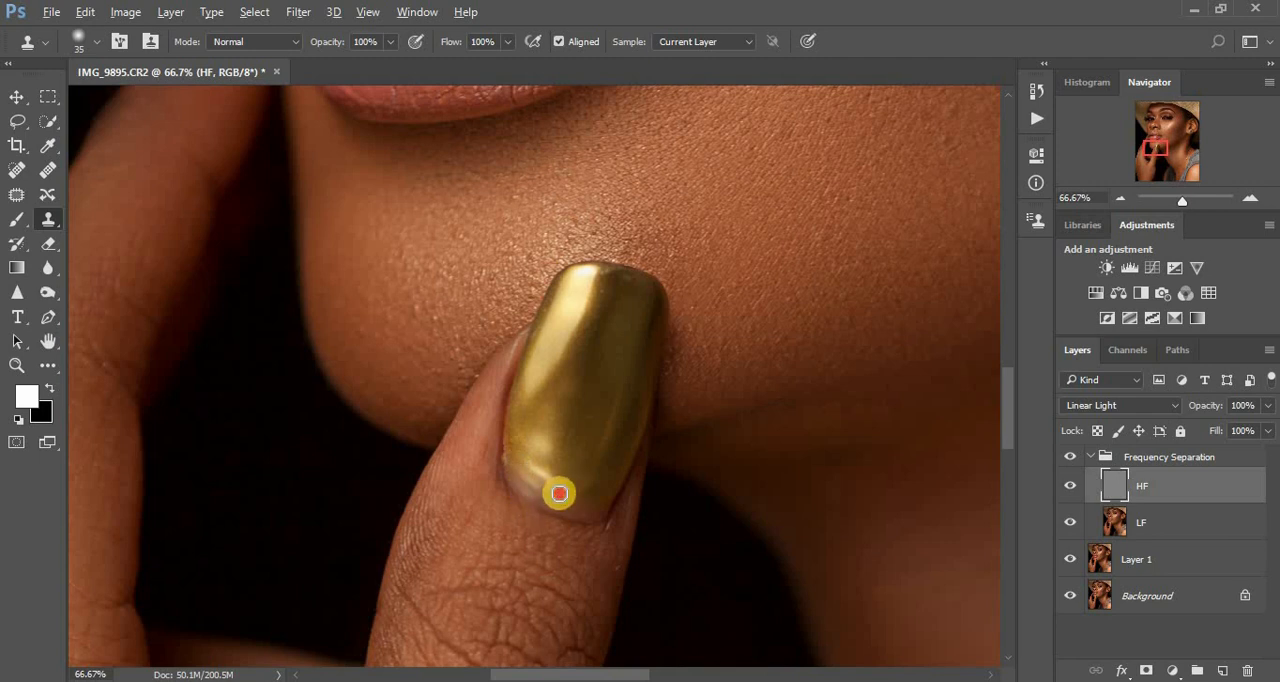
{"action": "mouse_move", "coordinate": [559, 493]}
{"action": "left_mouse_down"}
{"action": "mouse_move", "coordinate": [526, 483]}
{"action": "mouse_move", "coordinate": [542, 478]}
{"action": "mouse_move", "coordinate": [534, 491]}
{"action": "mouse_move", "coordinate": [518, 460]}
{"action": "mouse_move", "coordinate": [538, 498]}
{"action": "mouse_move", "coordinate": [527, 471]}
{"action": "mouse_move", "coordinate": [621, 500]}
{"action": "mouse_move", "coordinate": [549, 501]}
{"action": "mouse_move", "coordinate": [538, 489]}
{"action": "mouse_move", "coordinate": [568, 485]}
{"action": "left_mouse_up"}
{"action": "scroll", "coordinate": [568, 490], "scroll_direction": "down", "scroll_amount": 2}
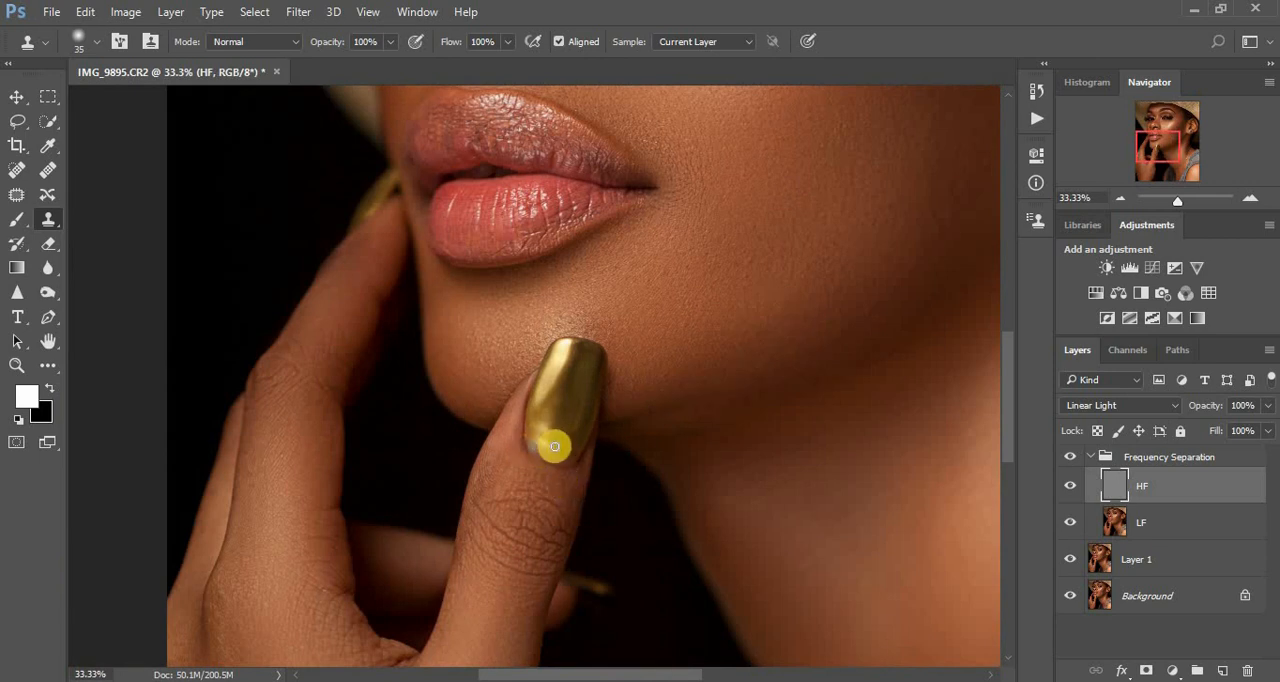
{"action": "left_click", "coordinate": [530, 436]}
{"action": "left_click", "coordinate": [1070, 456]}
{"action": "left_click", "coordinate": [1070, 456]}
{"action": "left_click", "coordinate": [1070, 456]}
{"action": "left_click", "coordinate": [1070, 456]}
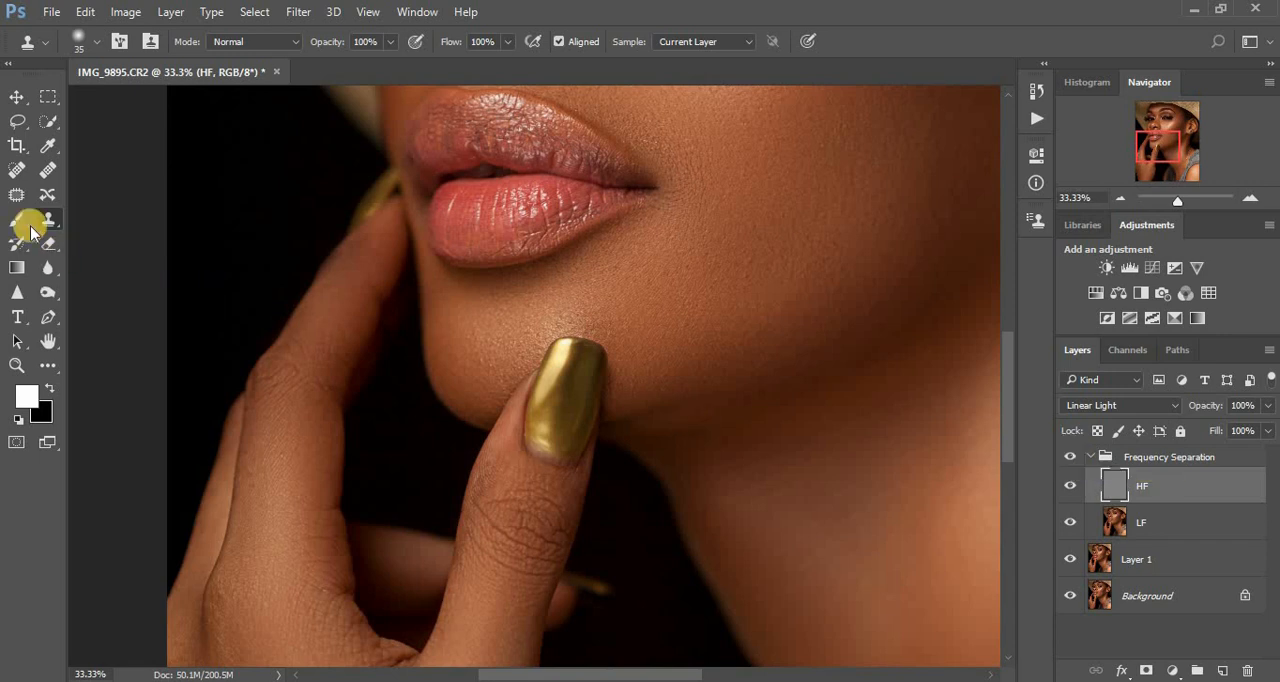
- Heal the uneven polish edge along the middle of the thumbnail's base using a 25 px content-aware Spot Healing Brush
{"action": "left_click", "coordinate": [17, 170]}
{"action": "key", "text": "ctrl+plus"}
{"action": "key", "text": "ctrl+plus"}
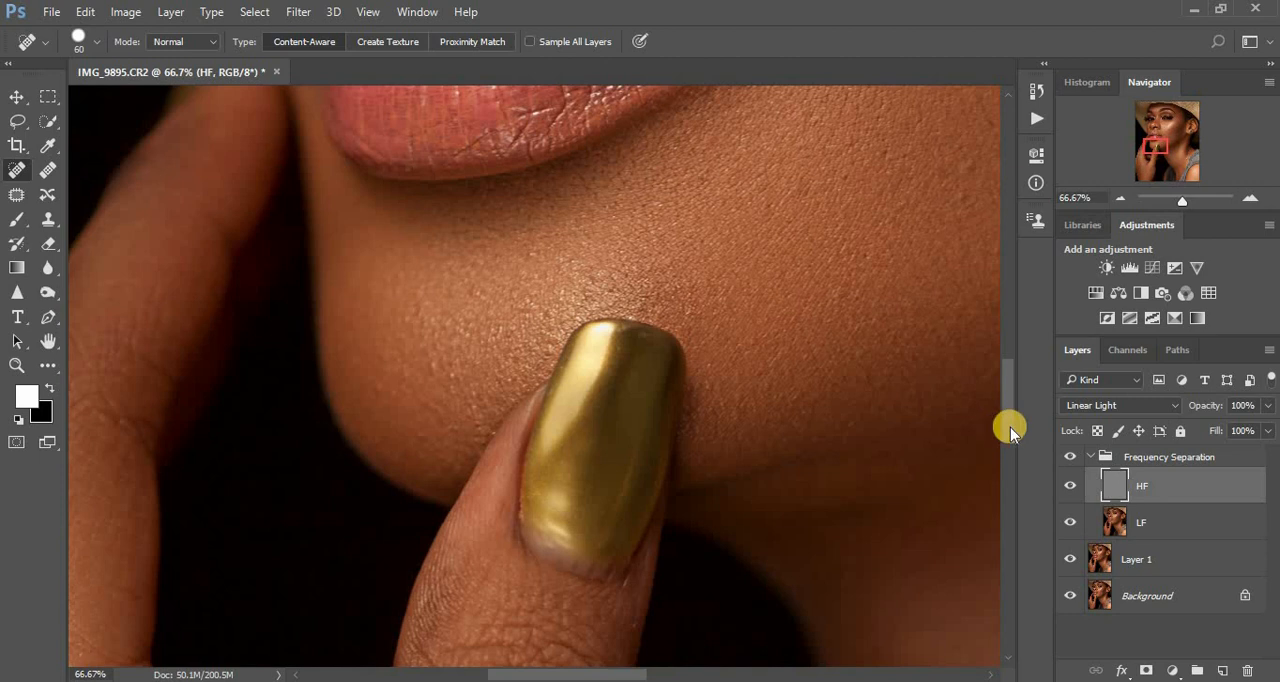
{"action": "scroll", "coordinate": [1010, 432], "scroll_direction": "down", "scroll_amount": 2}
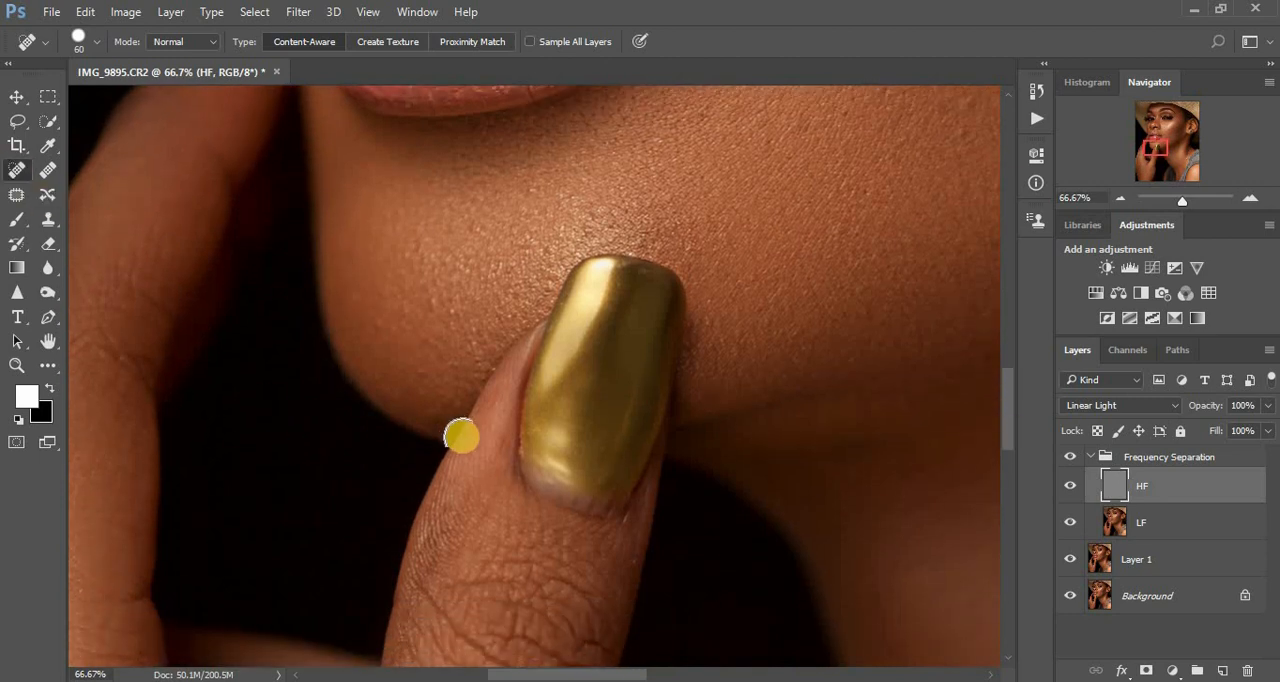
{"action": "key", "text": "bracketleft"}
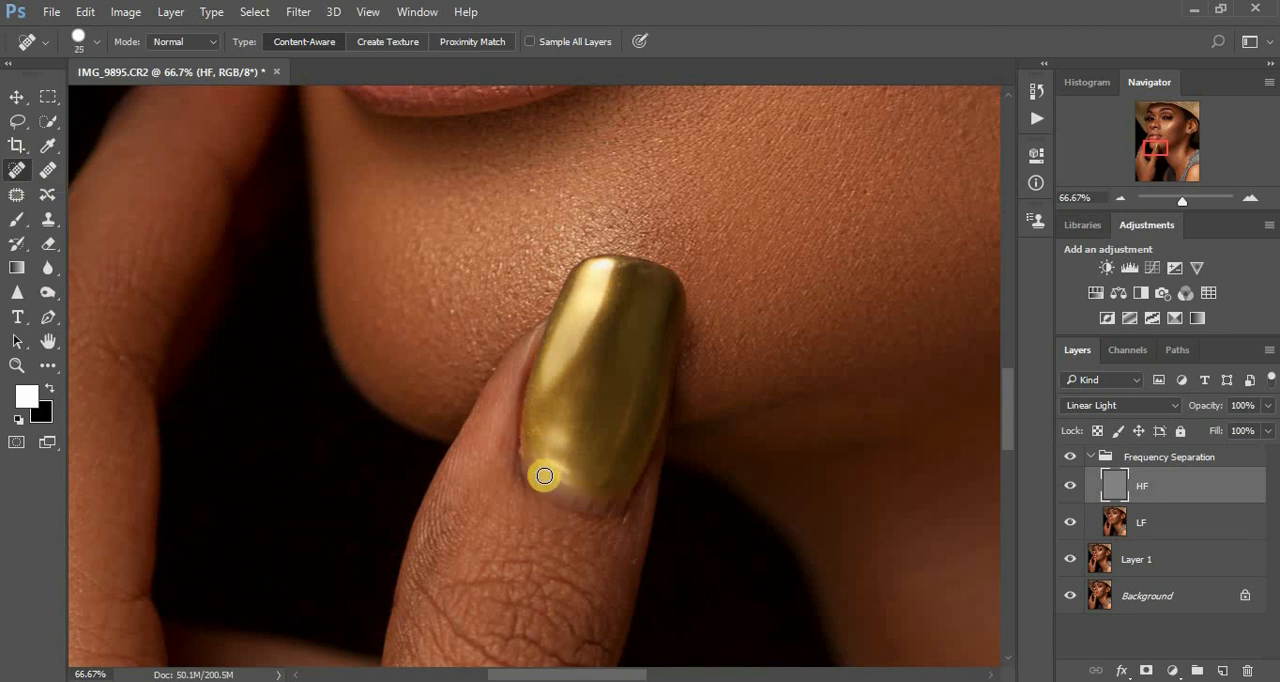
{"action": "left_click_drag", "start_coordinate": [557, 494], "coordinate": [575, 491]}
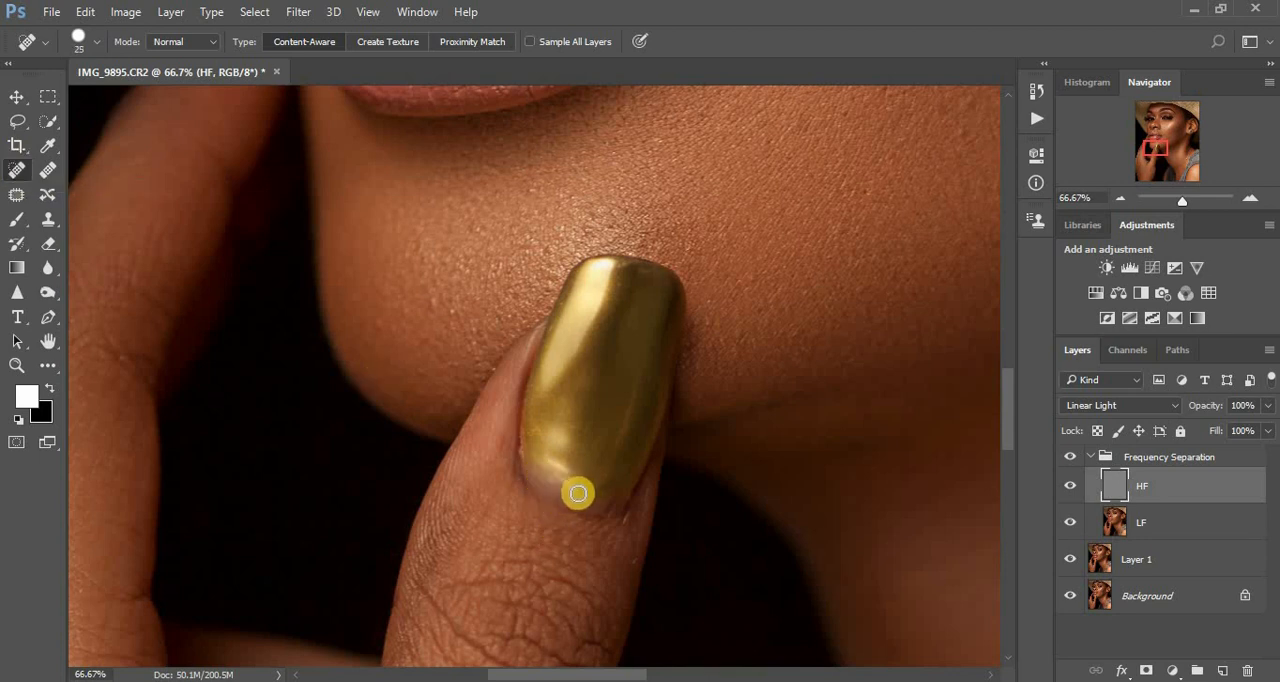
{"action": "left_click", "coordinate": [580, 503]}
{"action": "left_click", "coordinate": [591, 506]}
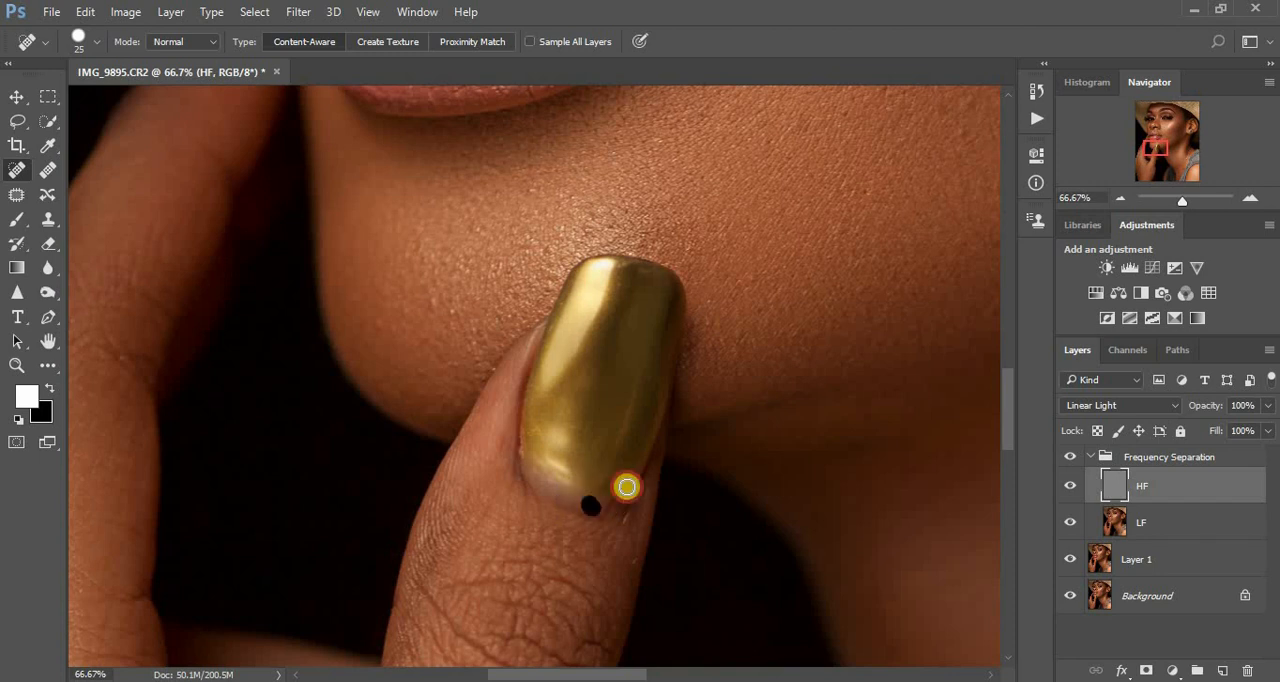
{"action": "left_click", "coordinate": [609, 501]}
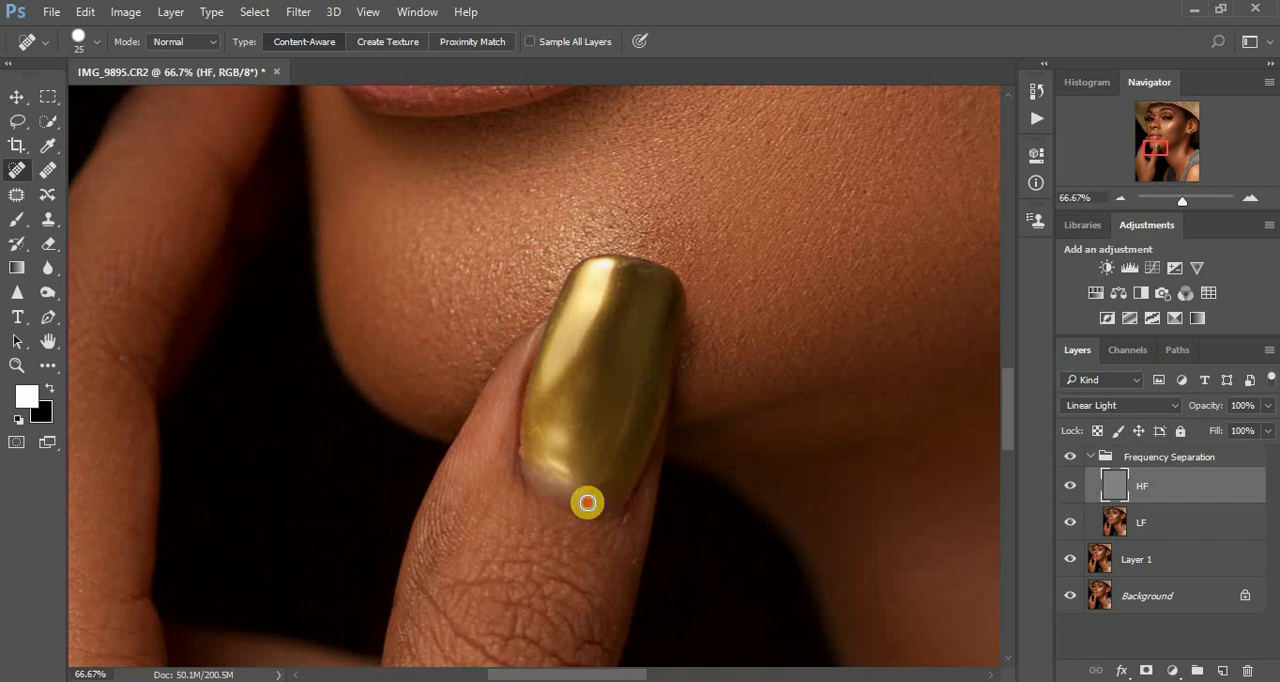
- Heal the leftover marks from the middle of the thumbnail's base to its corner beside the cuticle
{"action": "left_click", "coordinate": [587, 503]}
{"action": "left_click", "coordinate": [563, 491]}
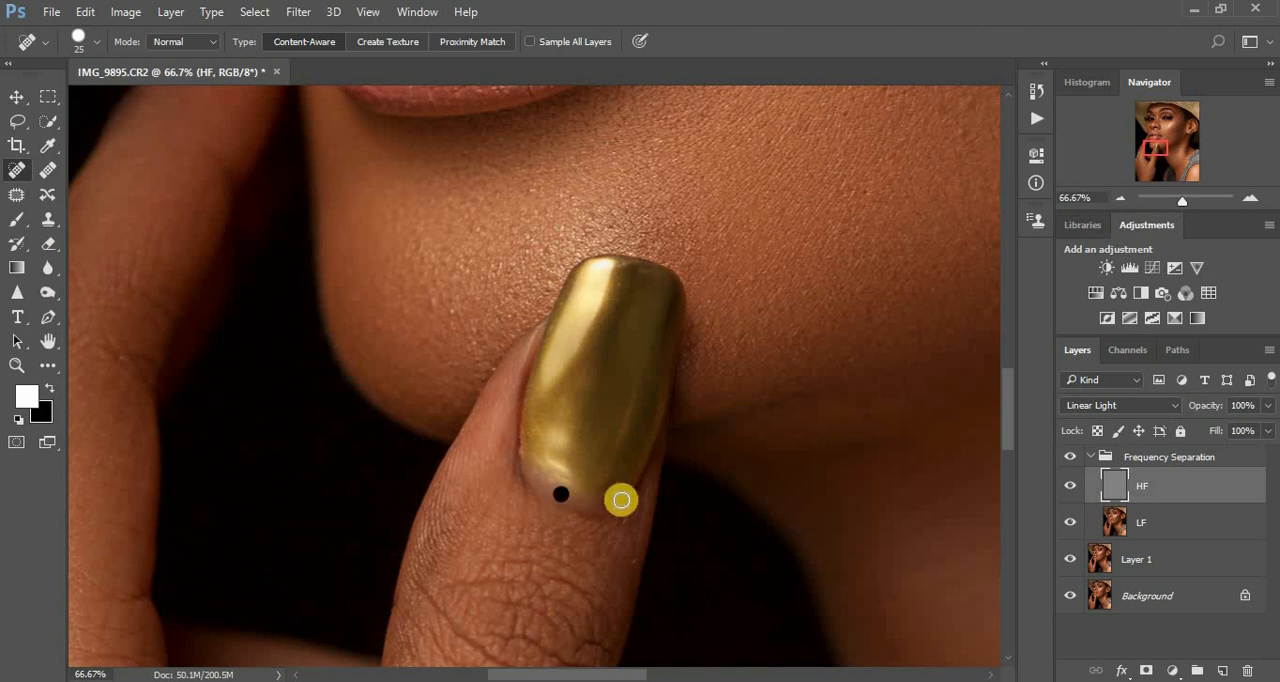
{"action": "left_click", "coordinate": [531, 472]}
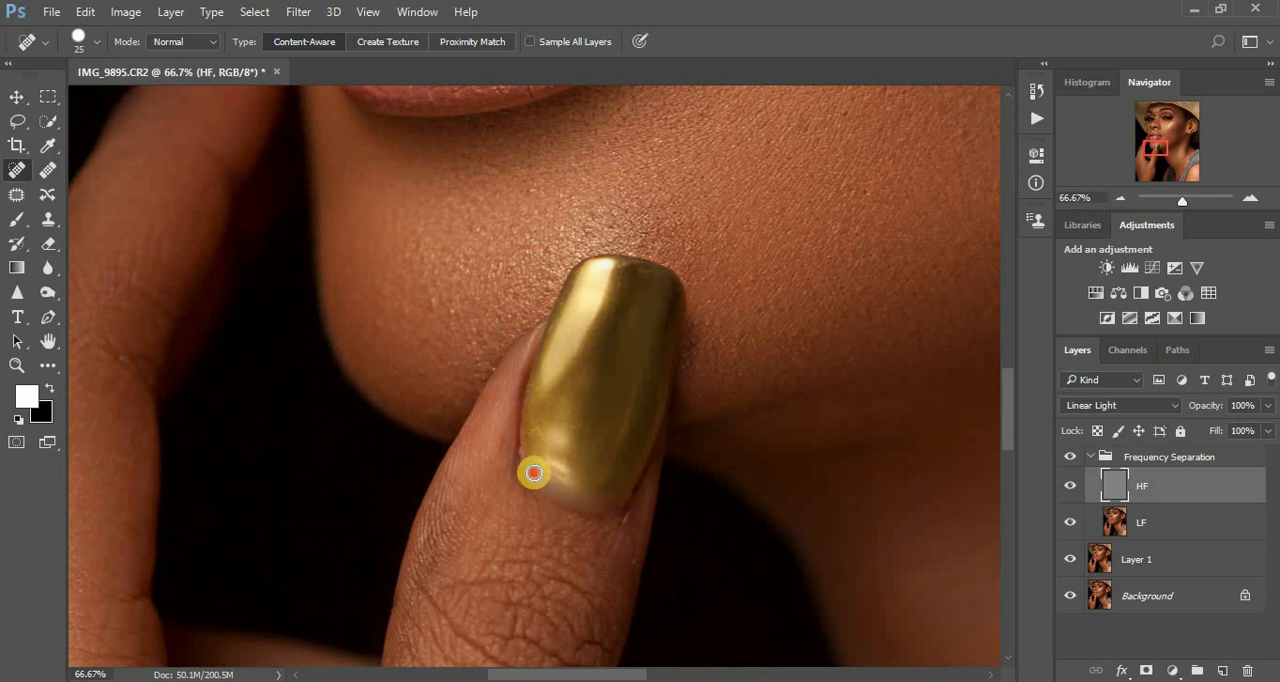
{"action": "left_click", "coordinate": [551, 480]}
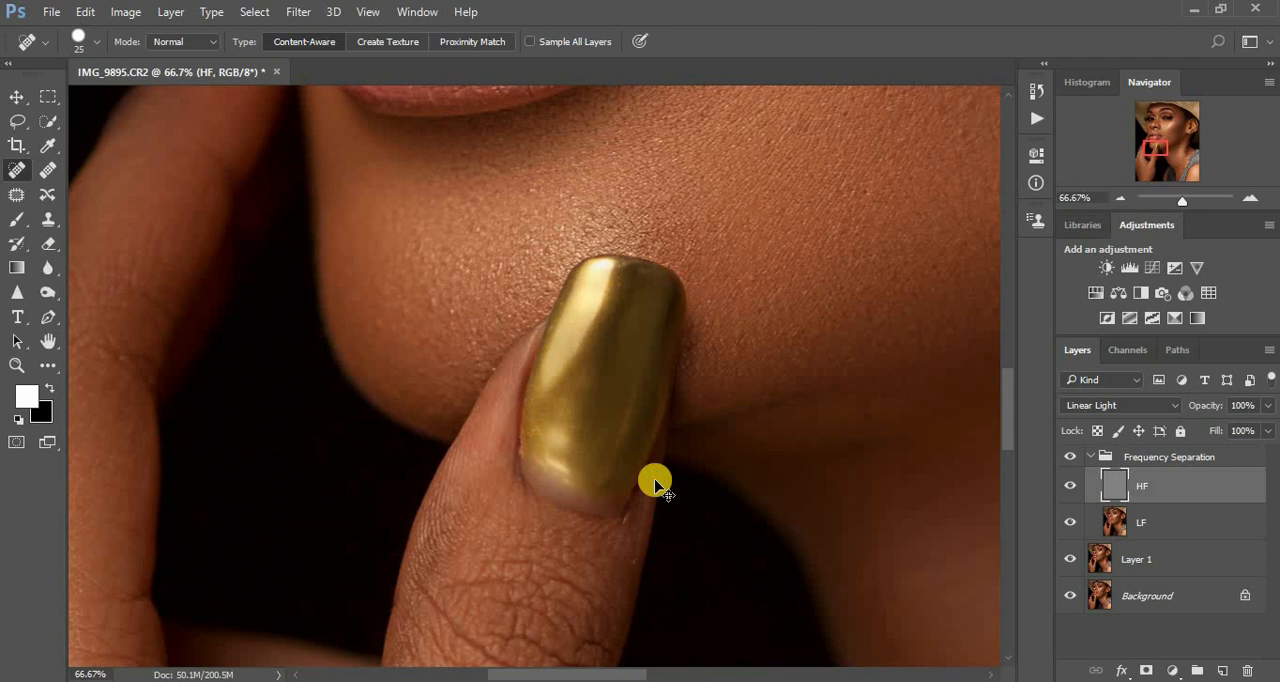
- Examine the whole portrait before and after retouching by hiding and showing the Frequency Separation group
{"action": "key", "text": "ctrl+minus"}
{"action": "key", "text": "ctrl+minus"}
{"action": "scroll", "coordinate": [655, 485], "scroll_direction": "down", "scroll_amount": 2}
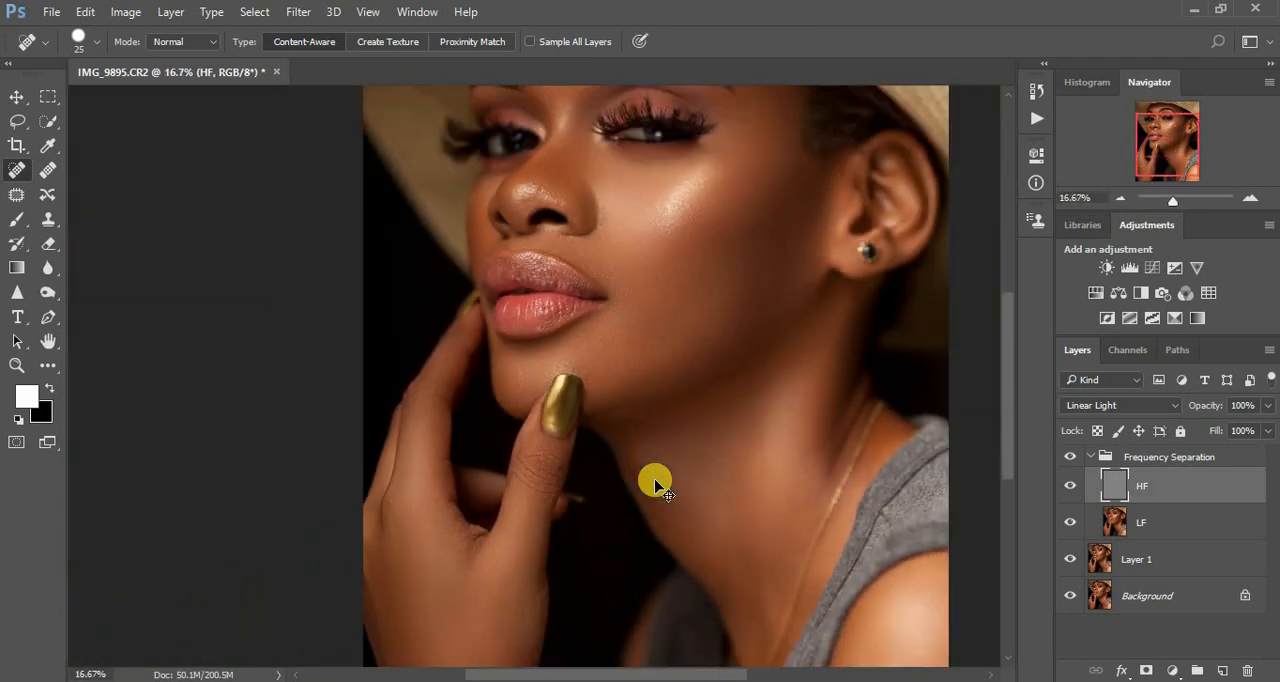
{"action": "left_click", "coordinate": [1071, 457]}
{"action": "left_click", "coordinate": [1073, 457]}
{"action": "left_click", "coordinate": [1073, 457]}
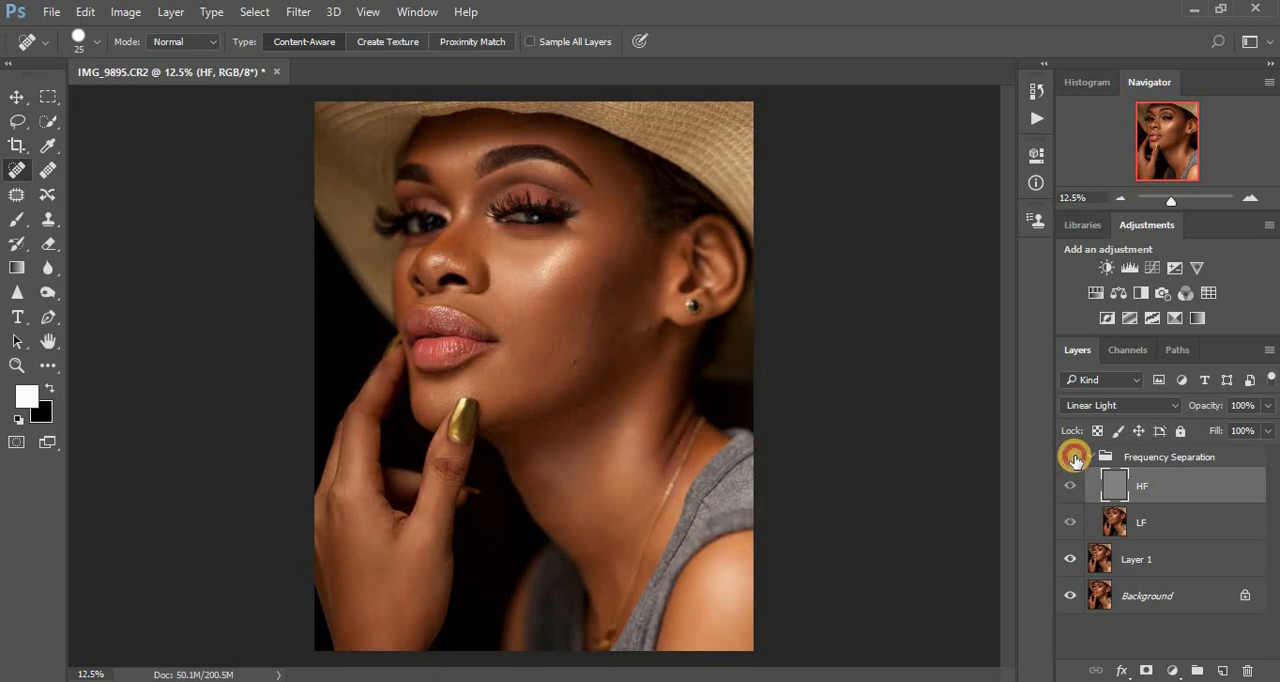
{"action": "left_click", "coordinate": [1073, 457]}
{"action": "left_click", "coordinate": [1073, 457]}
{"action": "left_click", "coordinate": [1073, 457]}
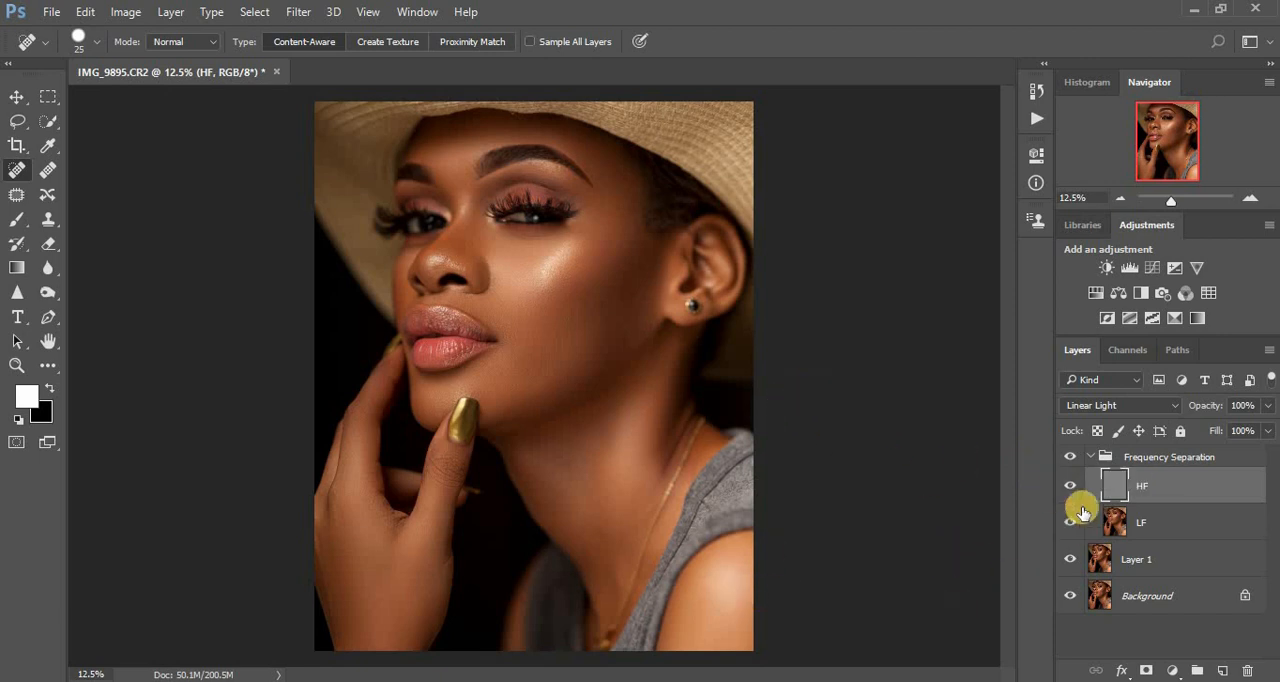
- Collapse the Frequency Separation group and add a Curves adjustment above it that lifts the midtones from about input 115 to output 142
{"action": "left_click", "coordinate": [1090, 458]}
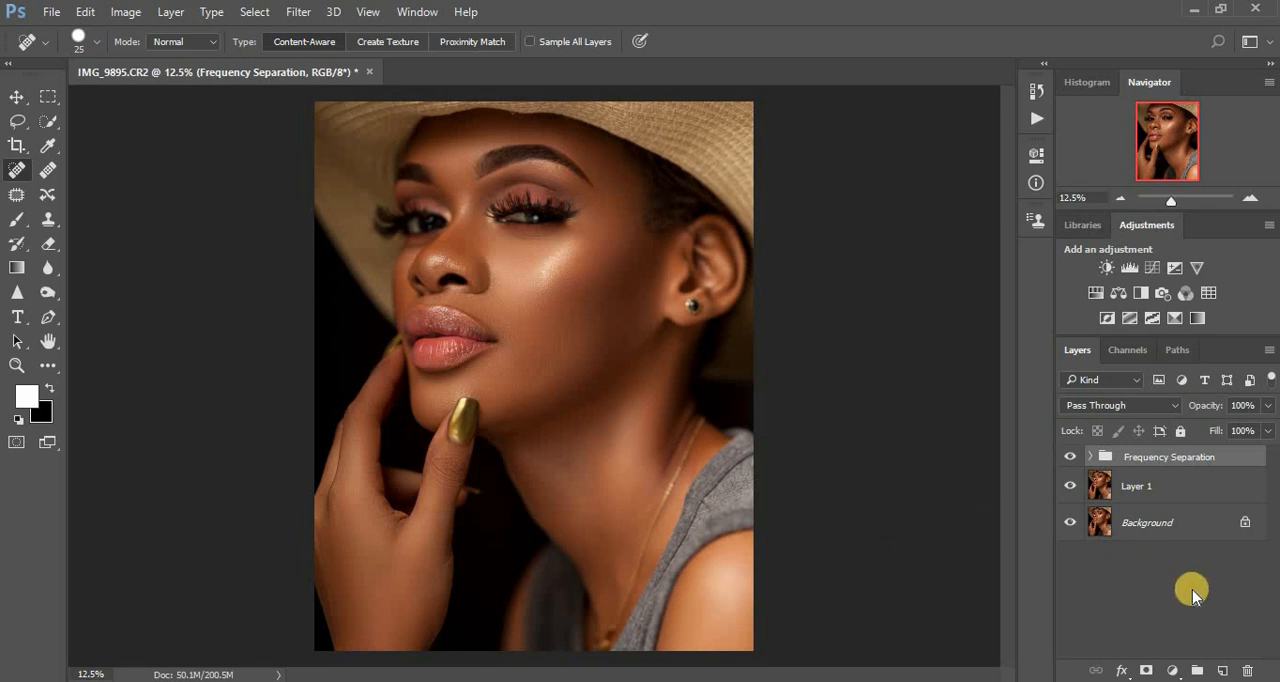
{"action": "left_click", "coordinate": [1173, 672]}
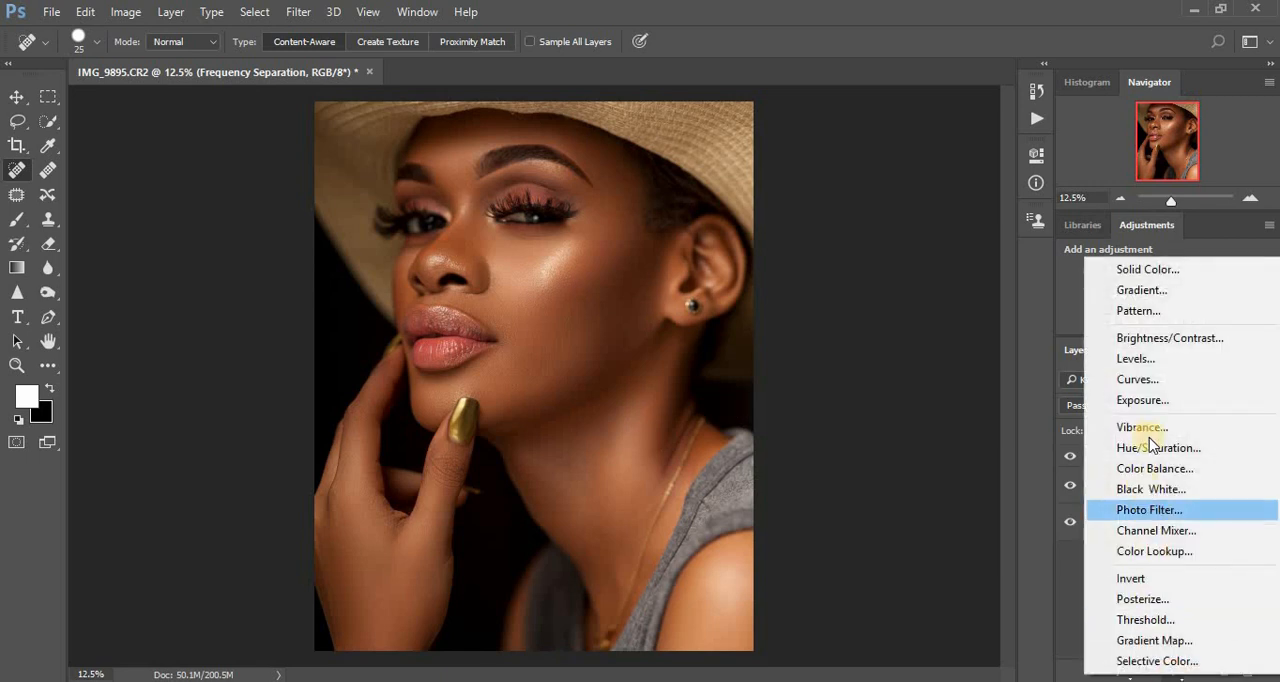
{"action": "left_click", "coordinate": [1146, 388]}
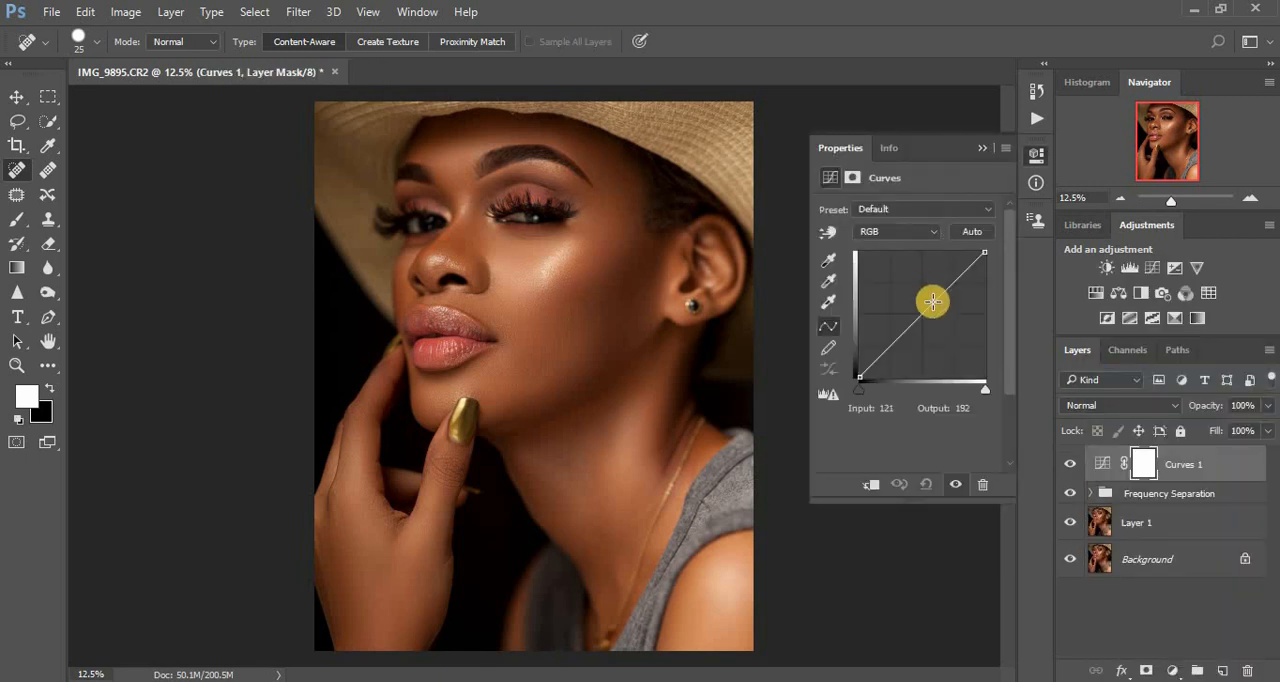
{"action": "left_click_drag", "start_coordinate": [919, 310], "coordinate": [913, 303]}
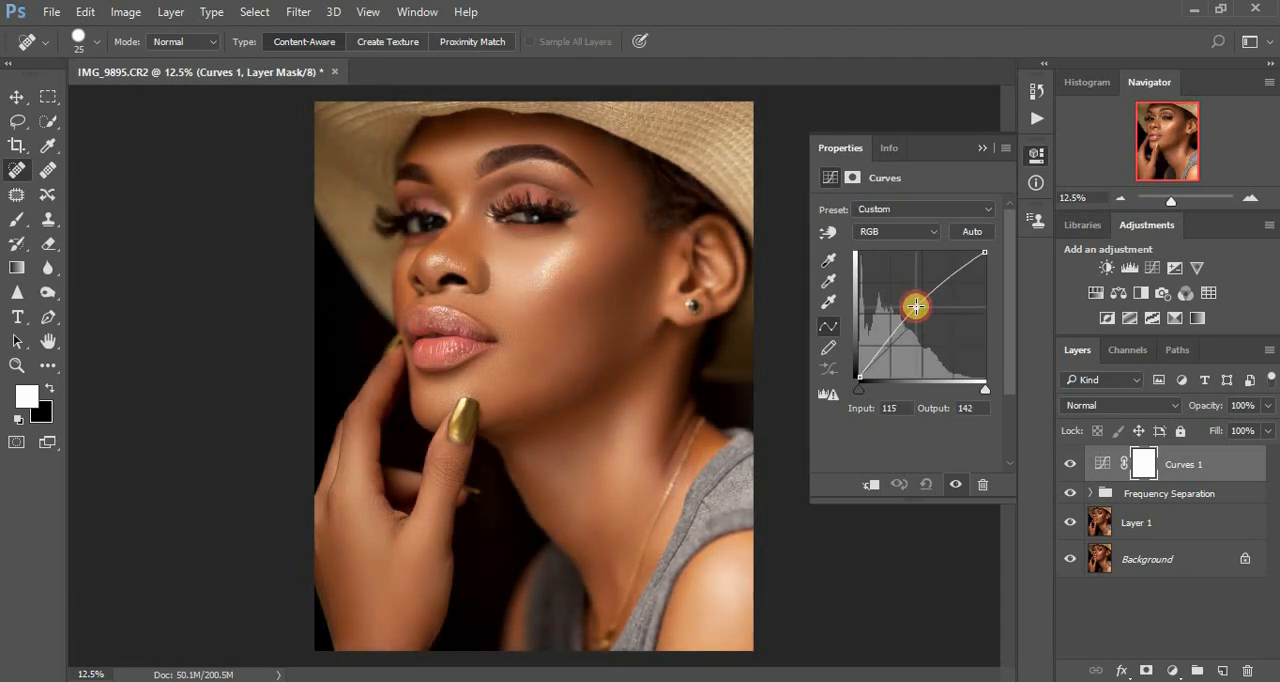
{"action": "left_click", "coordinate": [982, 150]}
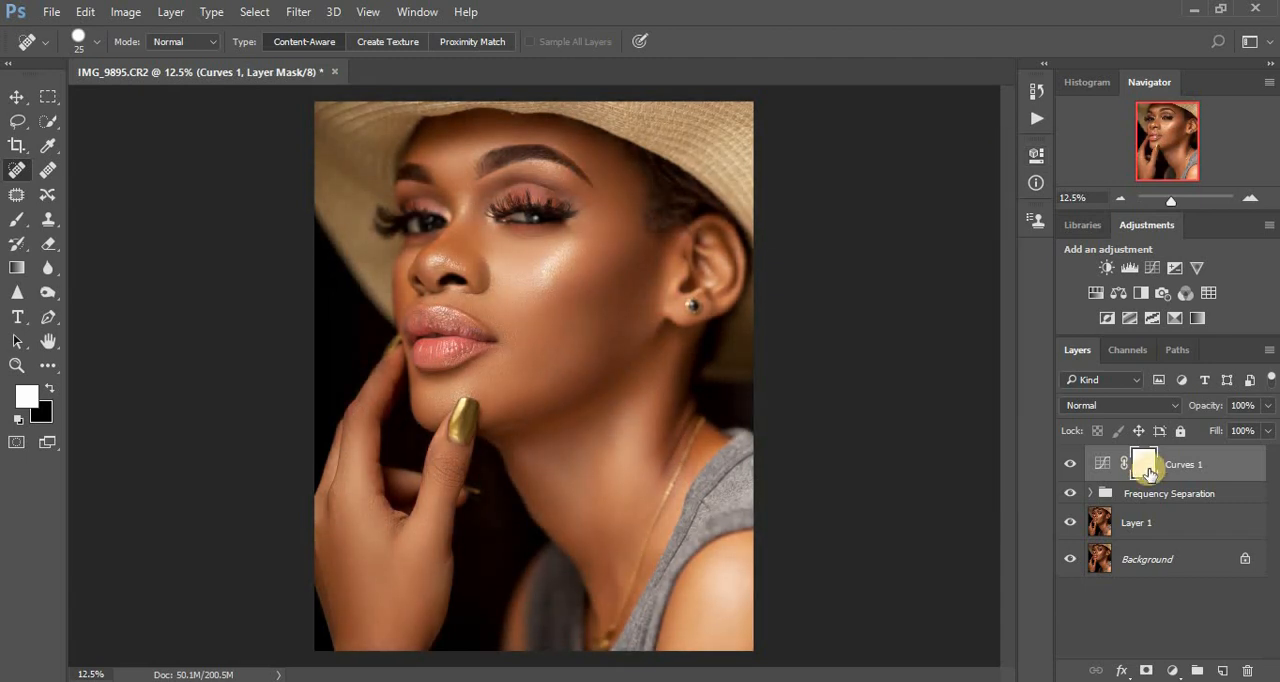
- Invert the brightening Curves layer's mask to black and rename the layer as dodge
{"action": "key", "text": "ctrl+i"}
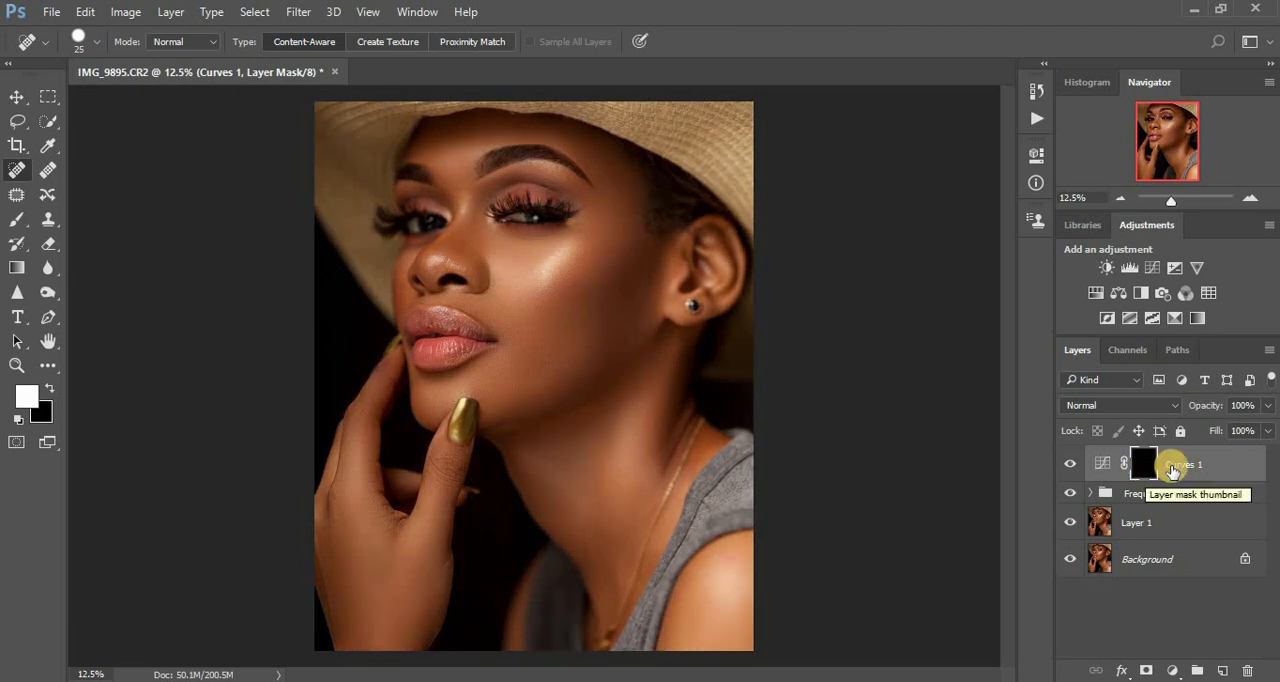
{"action": "double_click", "coordinate": [1180, 464]}
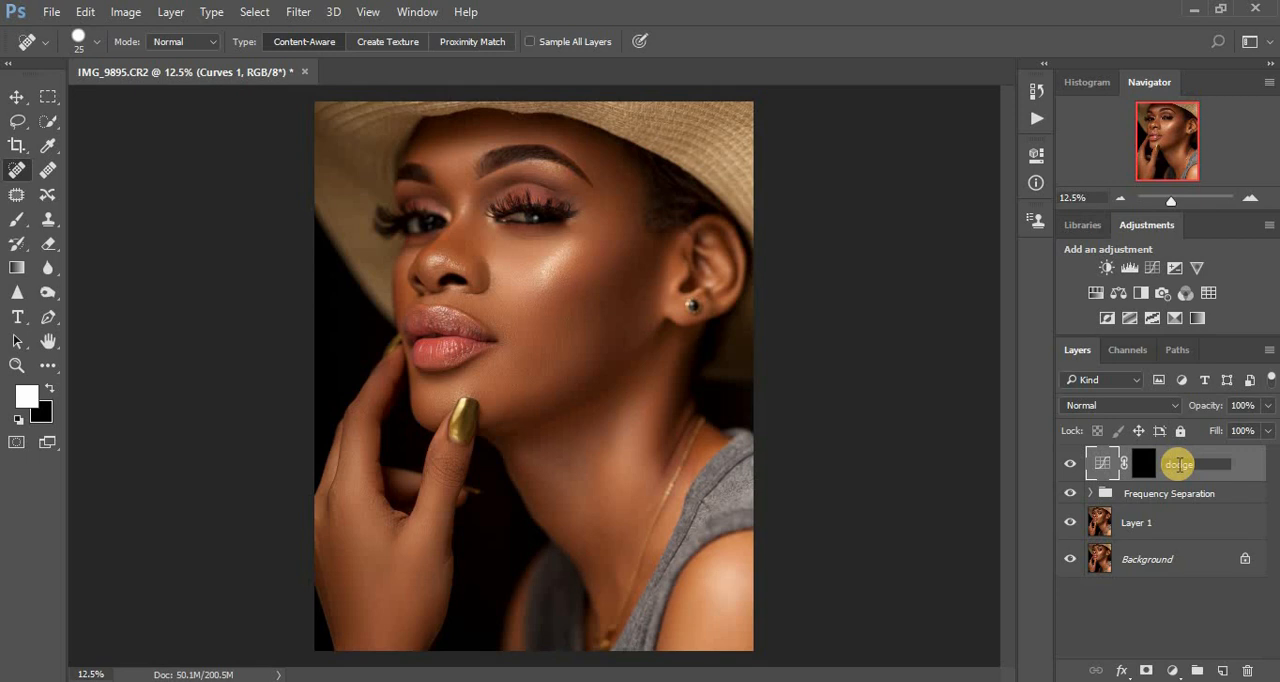
{"action": "key", "text": "Return"}
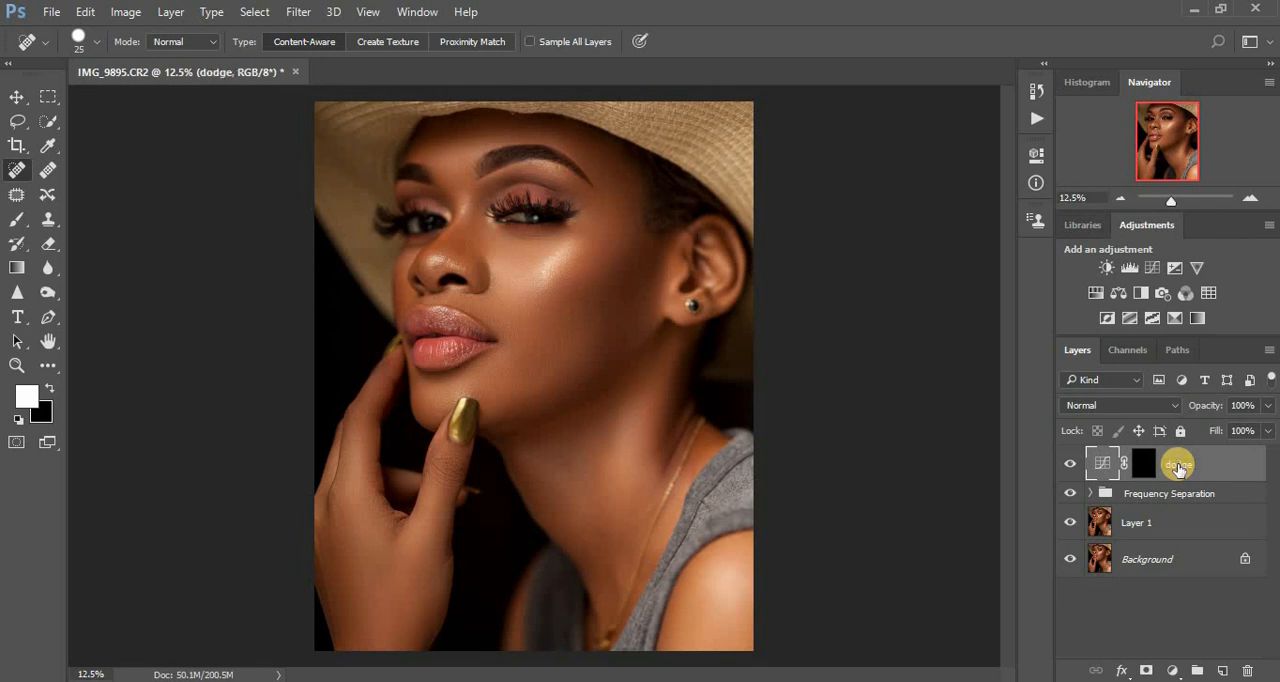
- Add a second Curves adjustment above the dodge layer that darkens the midtones from input 140 to output 111
{"action": "left_click", "coordinate": [1171, 674]}
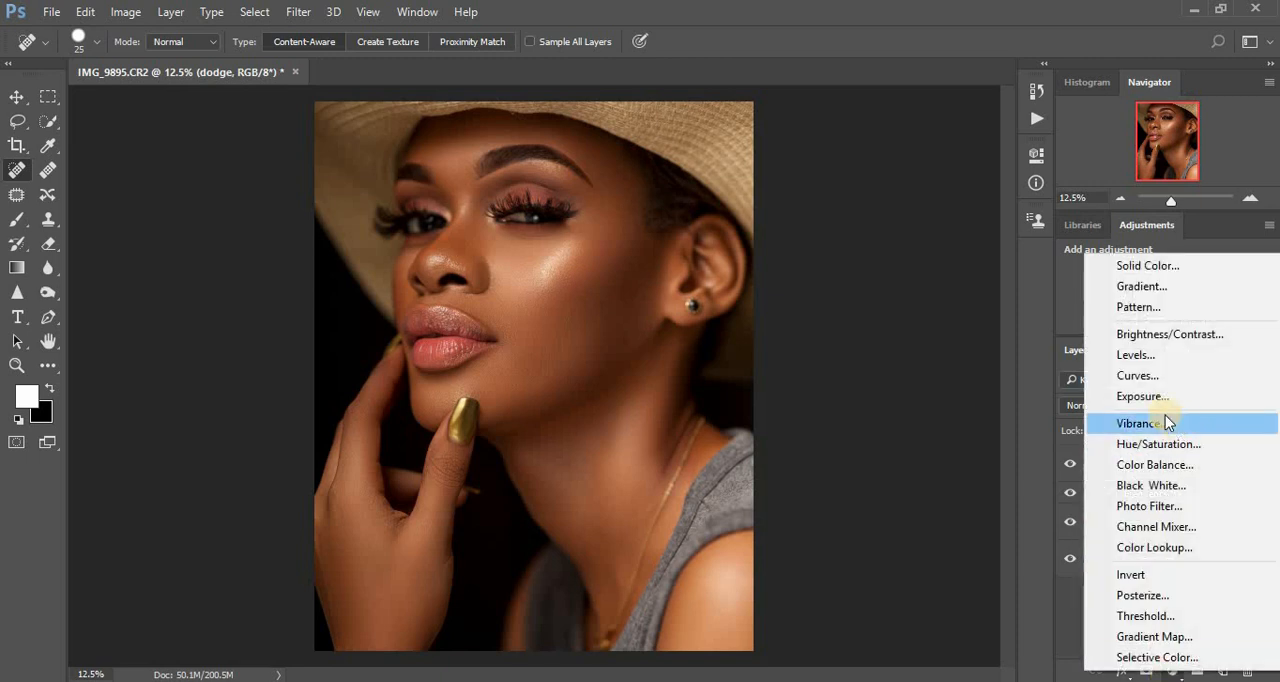
{"action": "left_click", "coordinate": [1146, 382]}
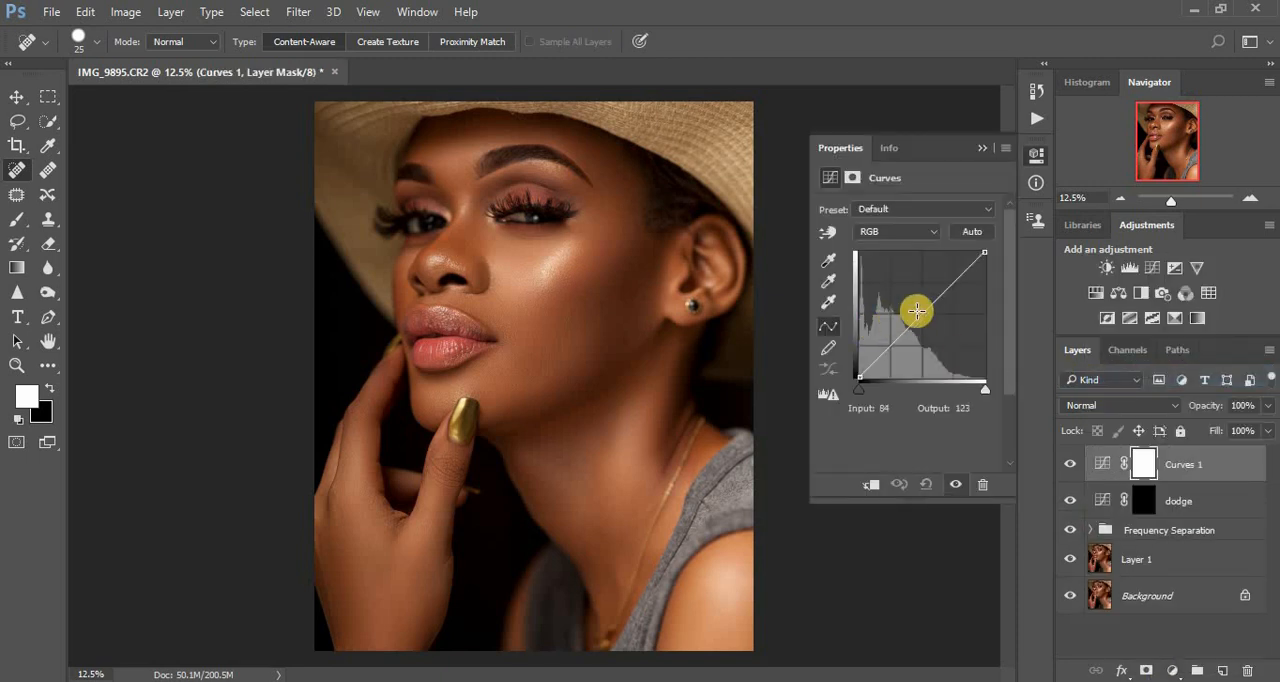
{"action": "left_click_drag", "start_coordinate": [921, 317], "coordinate": [928, 323]}
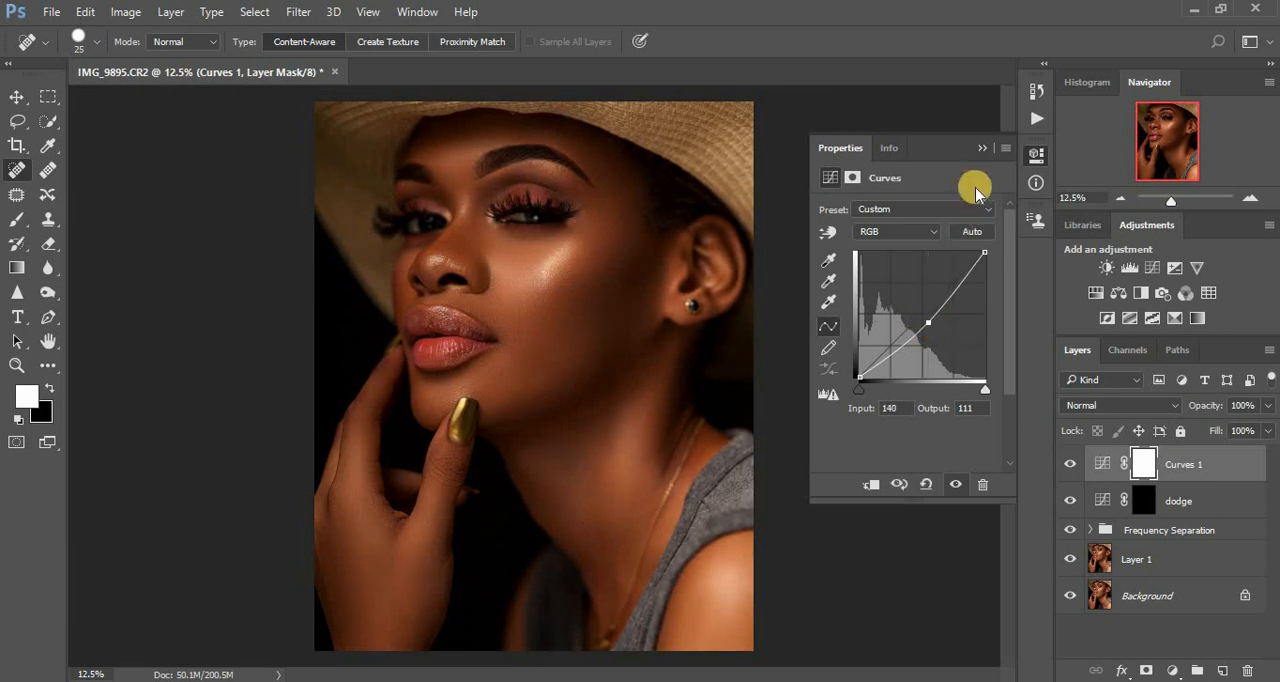
{"action": "left_click", "coordinate": [985, 148]}
- Invert the darkening Curves layer's mask to black and rename the layer as burn
{"action": "key", "text": "ctrl+i"}
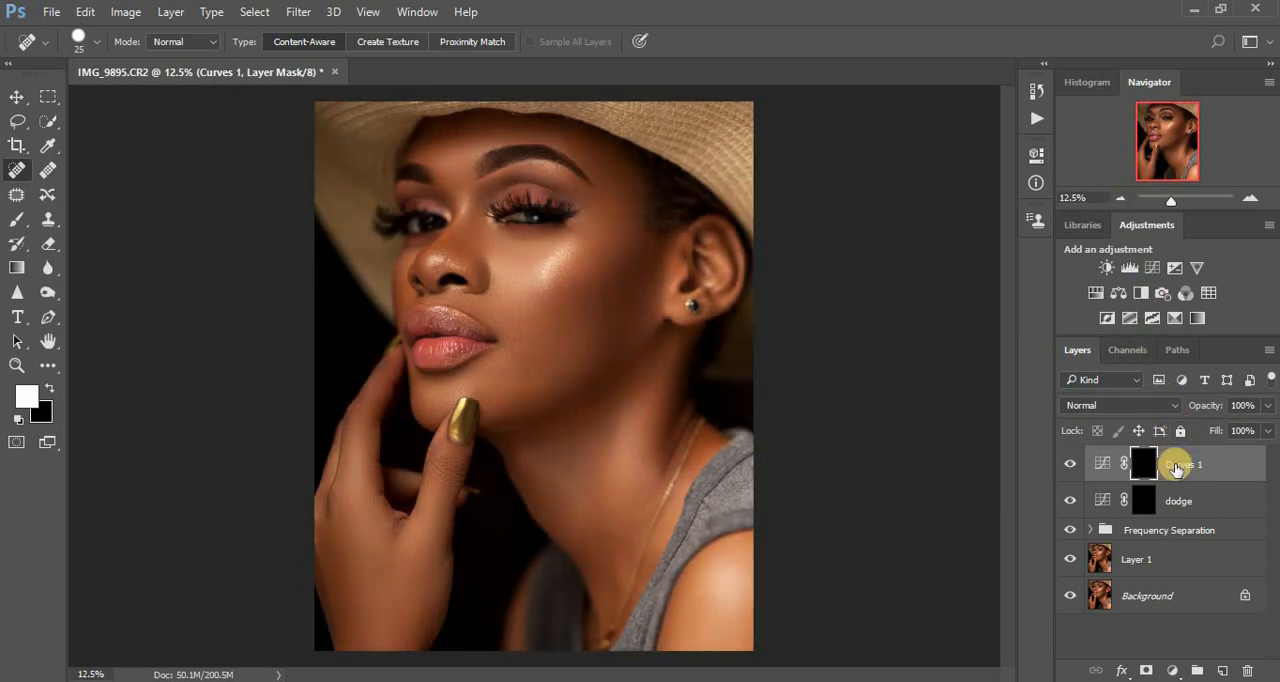
{"action": "double_click", "coordinate": [1175, 468]}
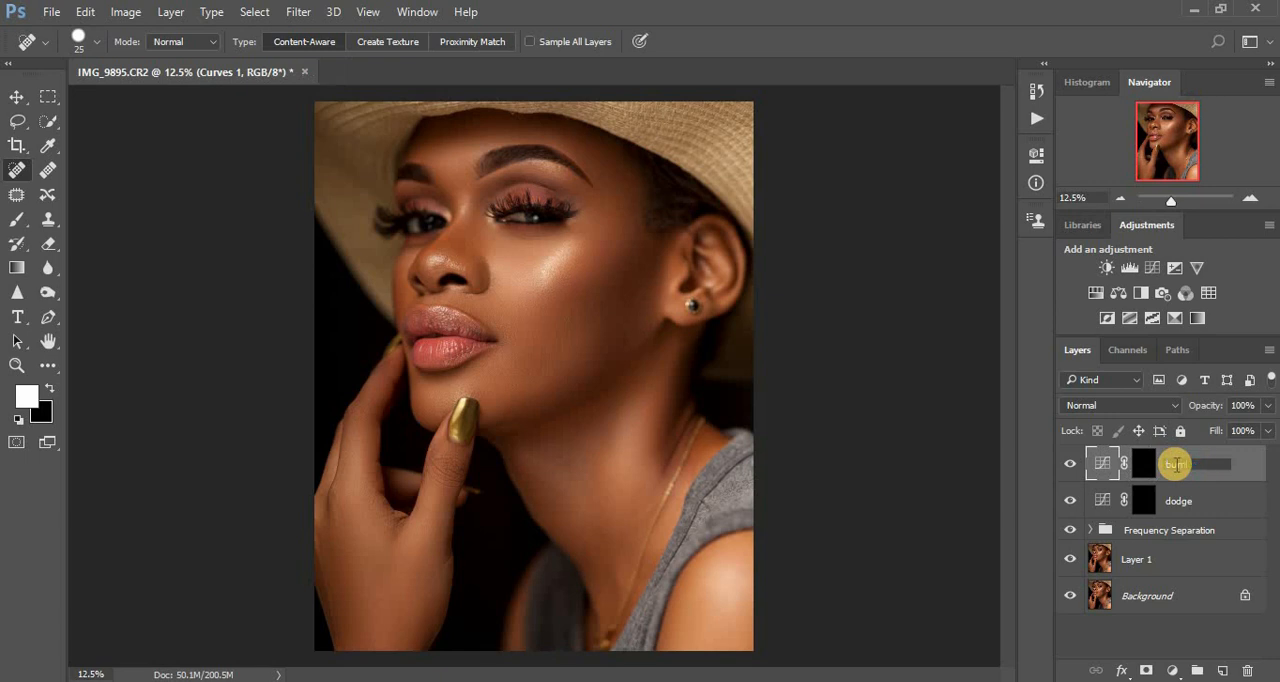
{"action": "key", "text": "Return"}
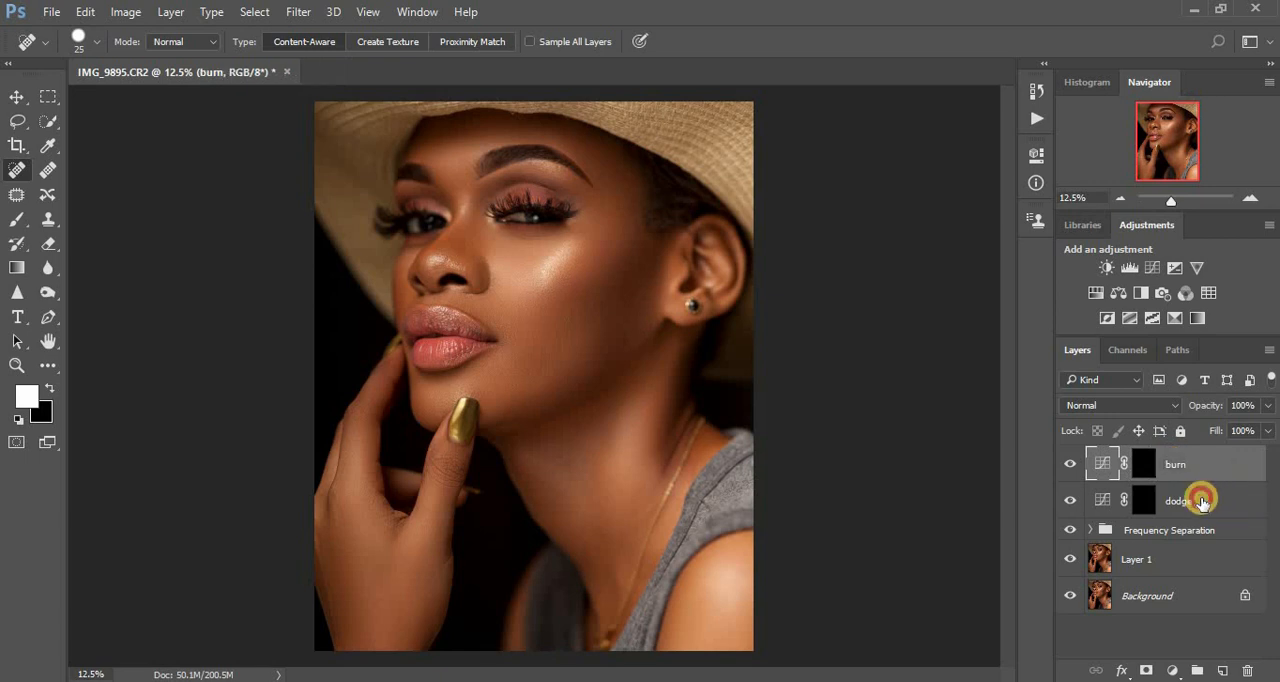
- Group the burn and dodge layers together and rename the group as dnb
{"action": "left_click", "coordinate": [1203, 502], "text": "shift"}
{"action": "key", "text": "ctrl+g"}
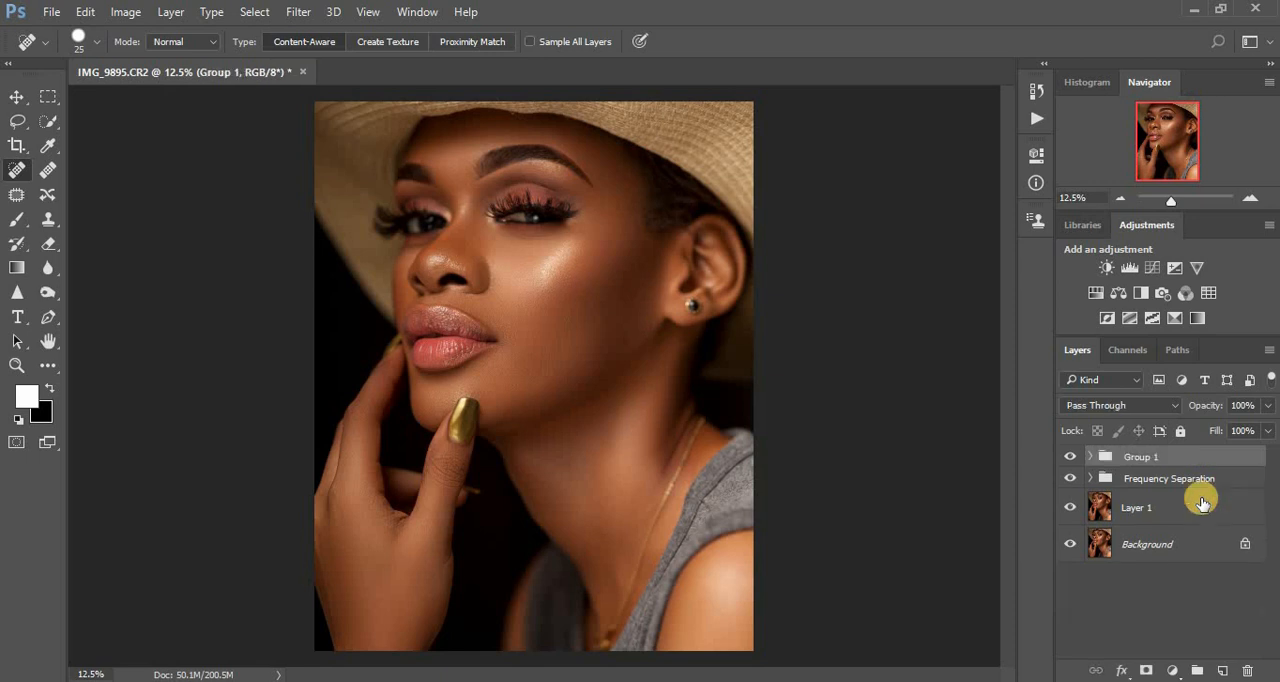
{"action": "double_click", "coordinate": [1145, 457]}
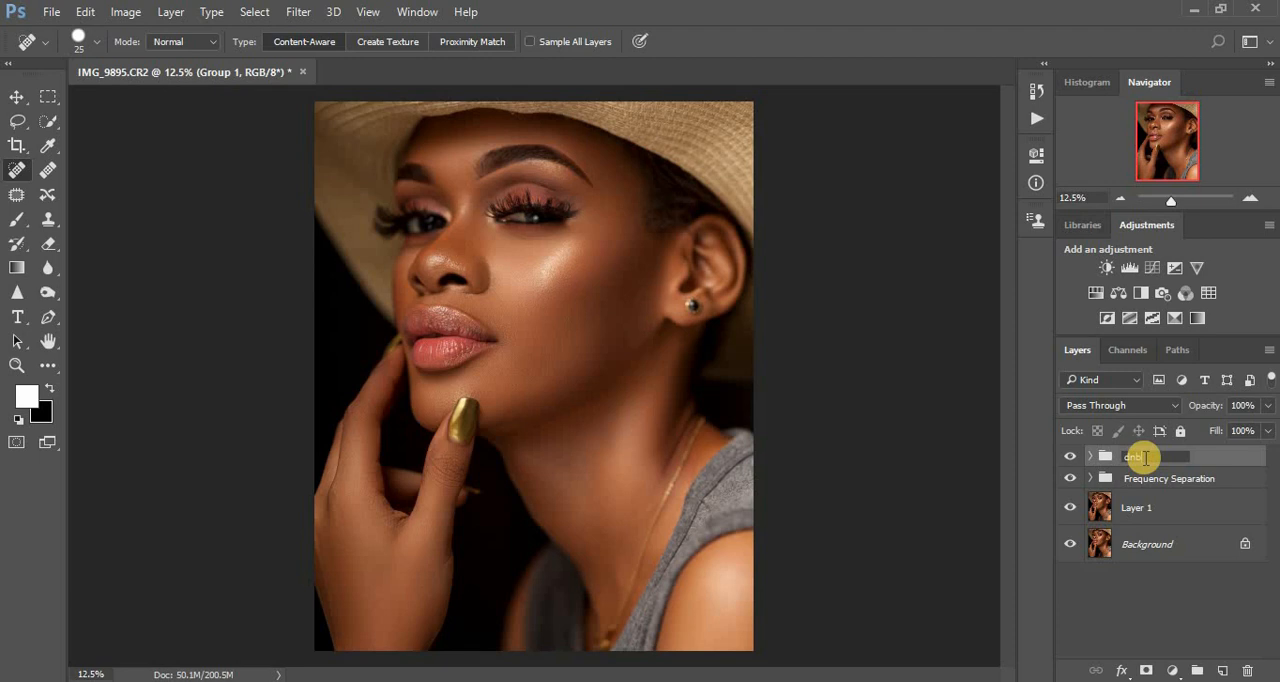
{"action": "key", "text": "Return"}
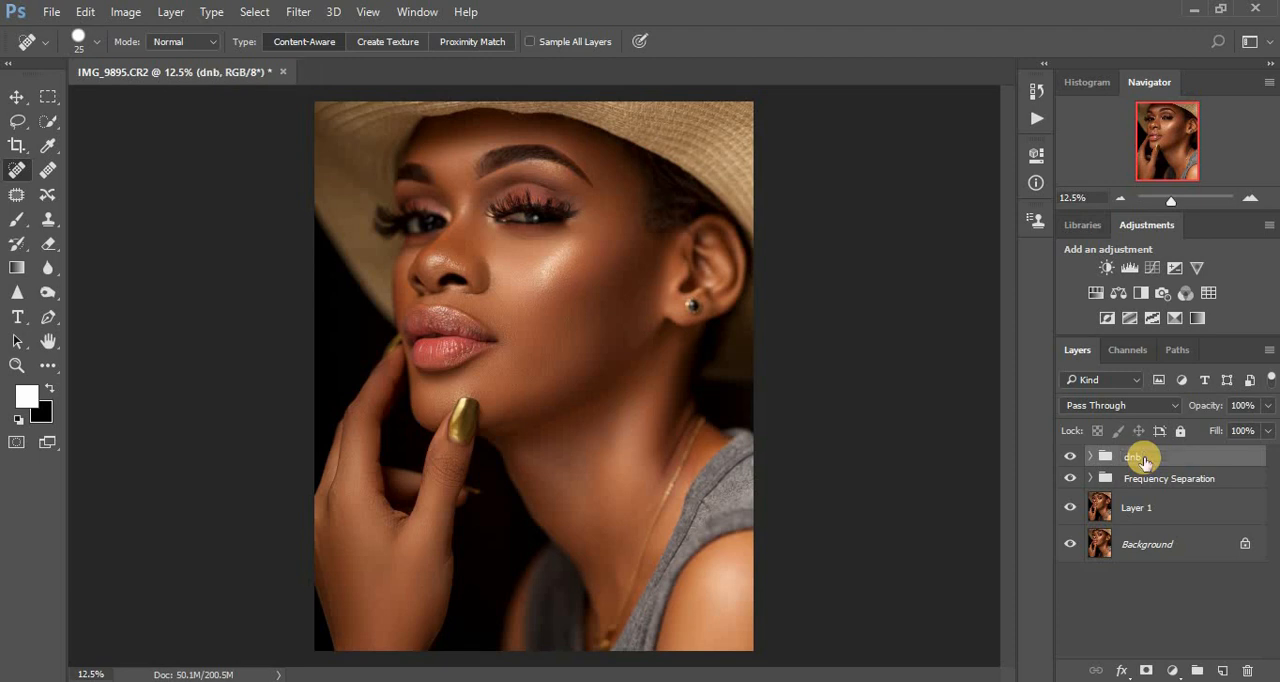
- Expand the dnb group and add a Black & White adjustment above the burn layer with Reds at -69
{"action": "left_click", "coordinate": [1092, 458]}
{"action": "left_click", "coordinate": [1160, 485]}
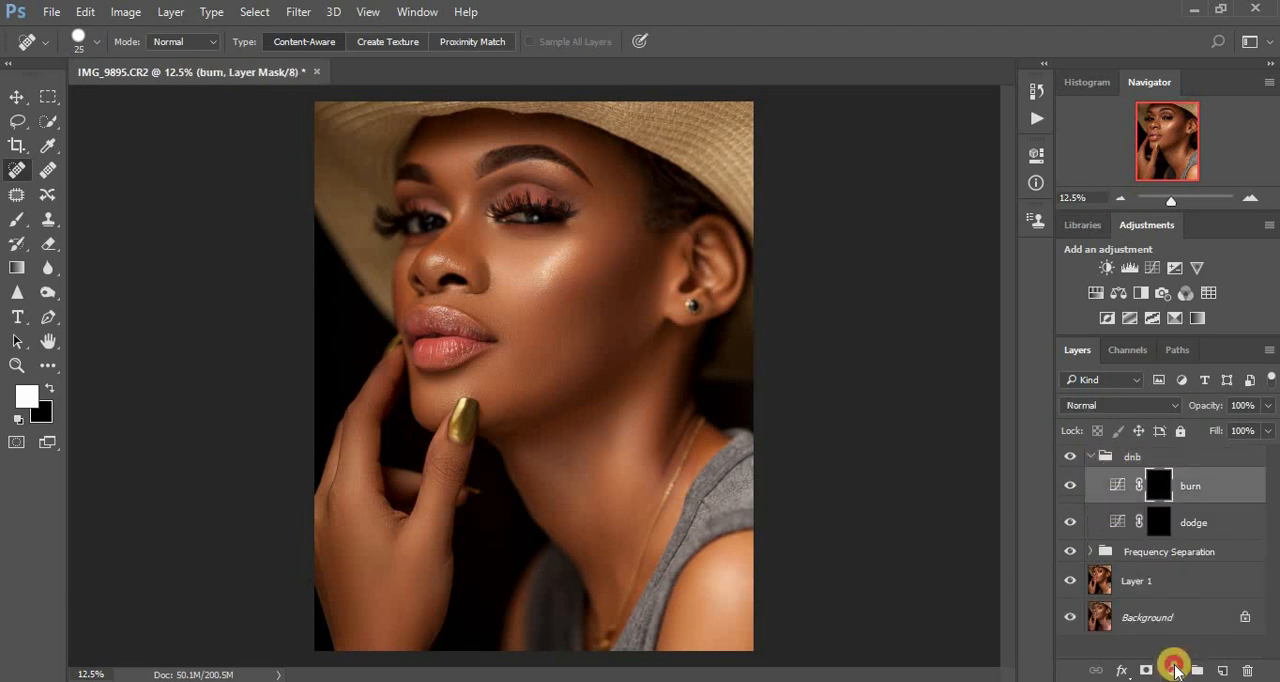
{"action": "left_click", "coordinate": [1175, 670]}
{"action": "left_click", "coordinate": [1149, 477]}
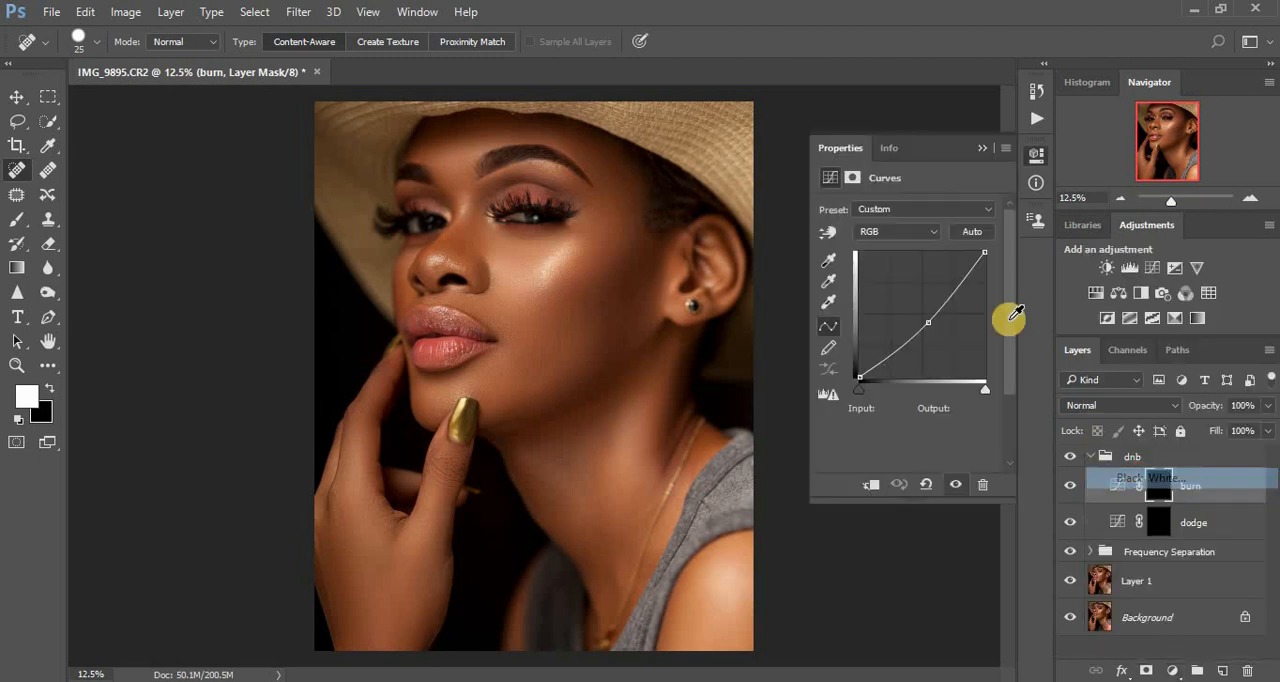
{"action": "left_click_drag", "start_coordinate": [903, 268], "coordinate": [866, 280]}
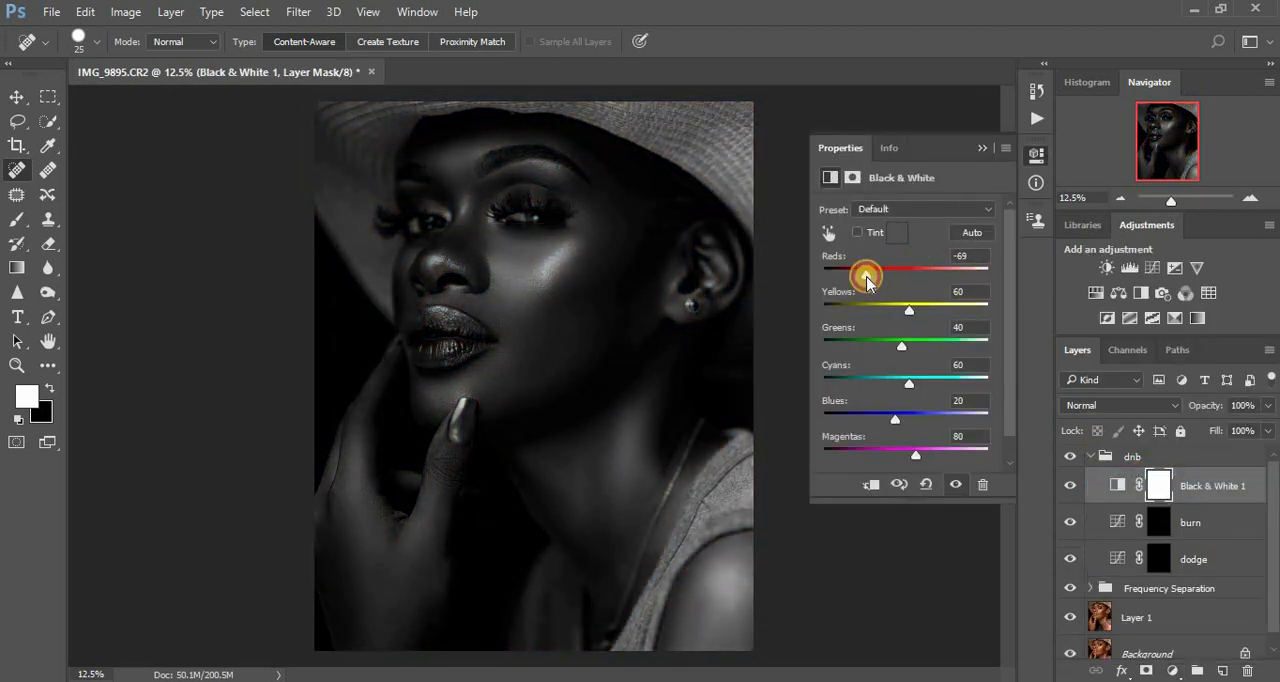
{"action": "left_click", "coordinate": [980, 148]}
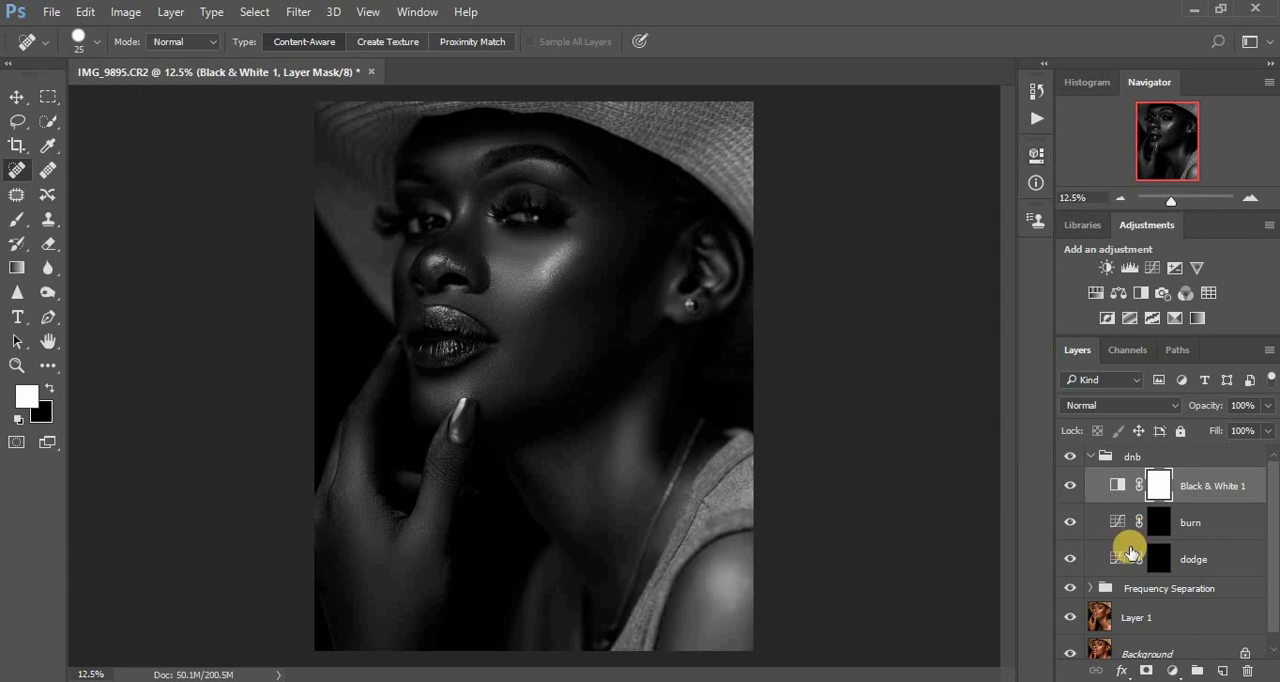
- Hide the Frequency Separation group and set up a Brush at 13% opacity and size 300
{"action": "left_click", "coordinate": [1070, 590]}
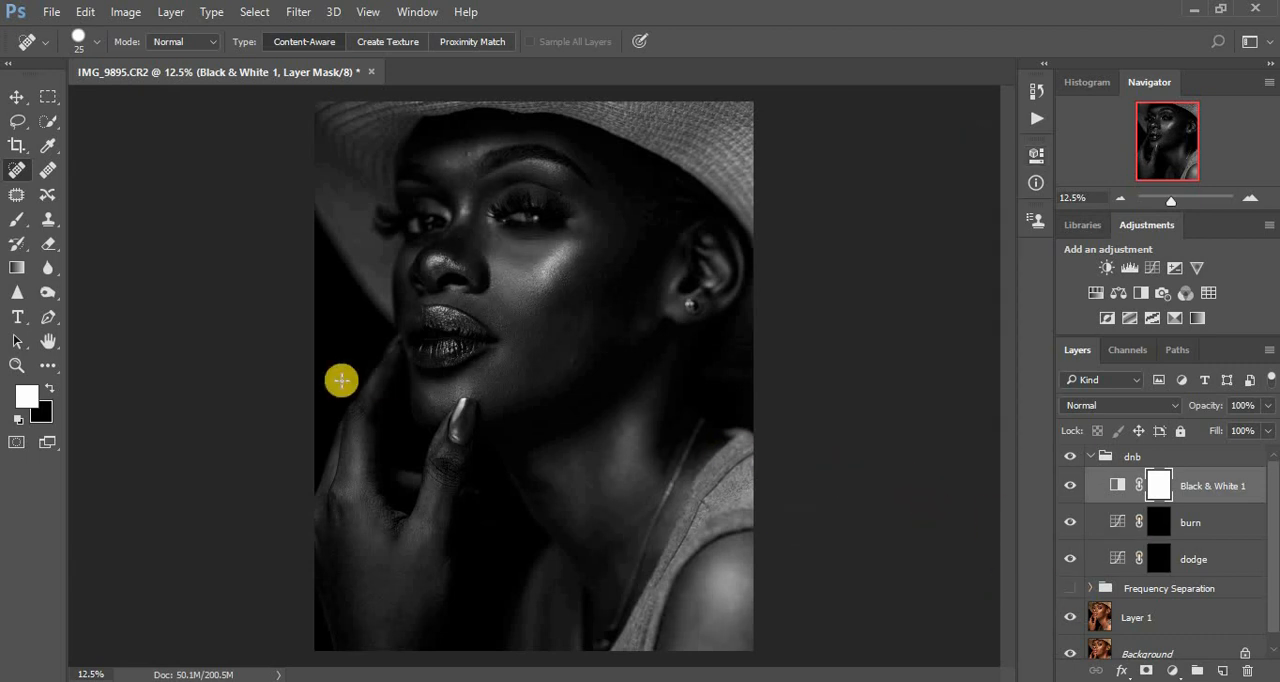
{"action": "left_click", "coordinate": [12, 220]}
{"action": "left_click_drag", "start_coordinate": [392, 42], "coordinate": [315, 66]}
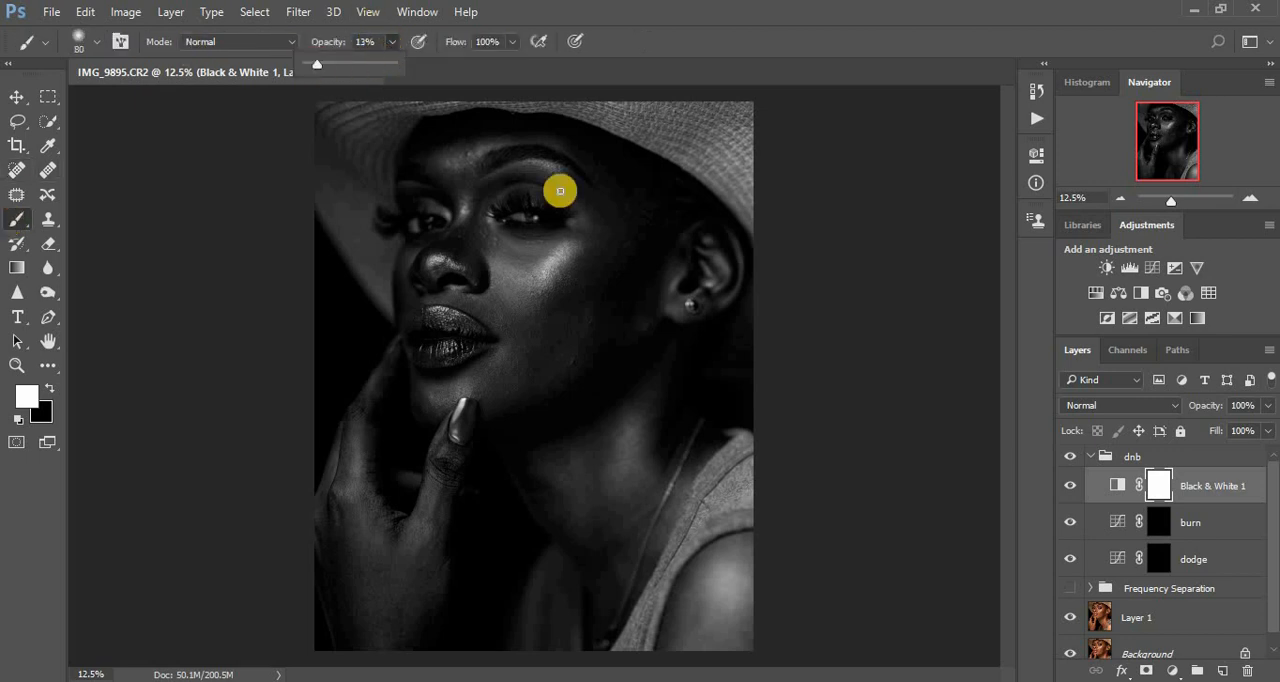
{"action": "key", "text": "bracketright"}
{"action": "key", "text": "bracketright"}
{"action": "key", "text": "bracketright"}
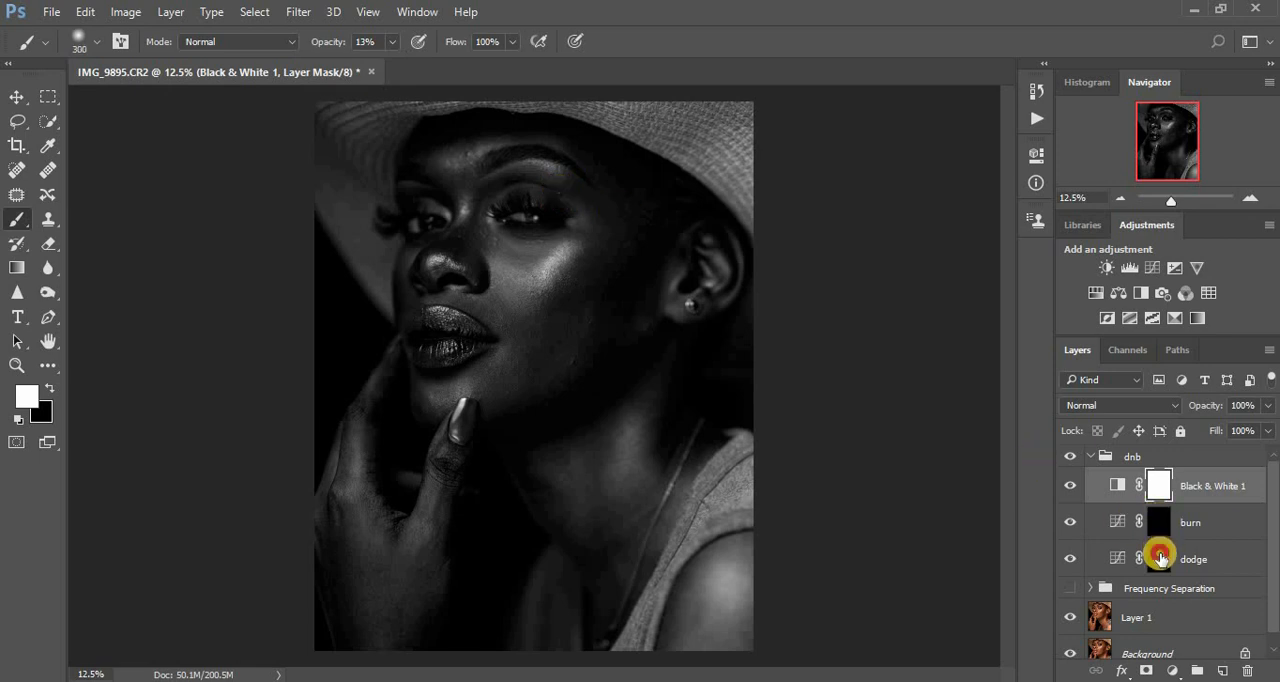
- Paint white on the dodge layer's mask over the highlights of the cheek, chin and shoulder
{"action": "left_click", "coordinate": [1158, 558]}
{"action": "key", "text": "bracketleft"}
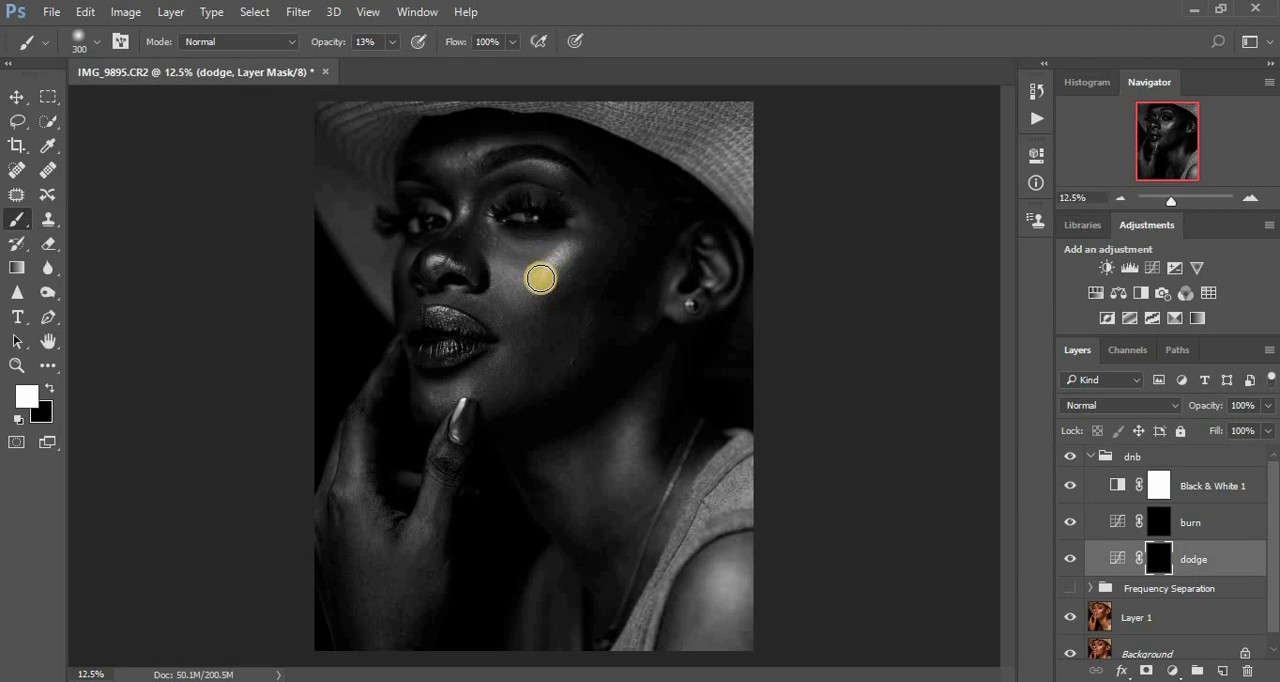
{"action": "left_click_drag", "start_coordinate": [538, 281], "coordinate": [571, 251]}
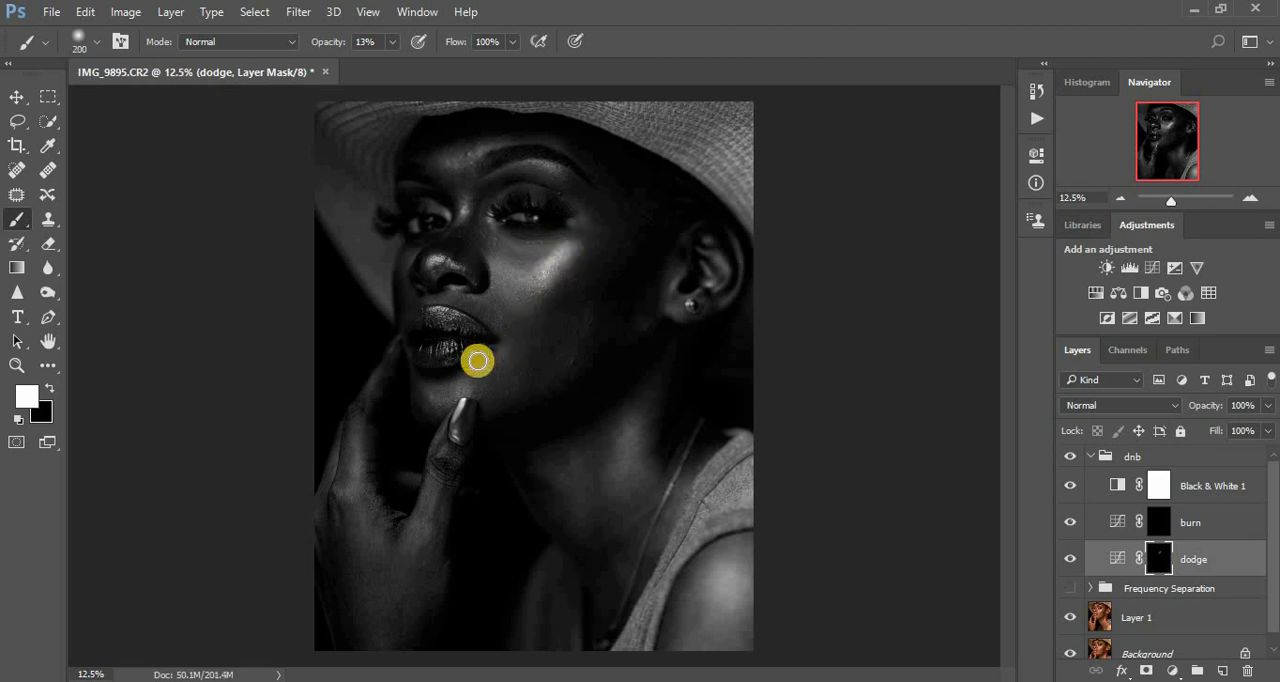
{"action": "mouse_move", "coordinate": [425, 396]}
{"action": "left_mouse_down"}
{"action": "mouse_move", "coordinate": [465, 386]}
{"action": "mouse_move", "coordinate": [422, 389]}
{"action": "left_mouse_up"}
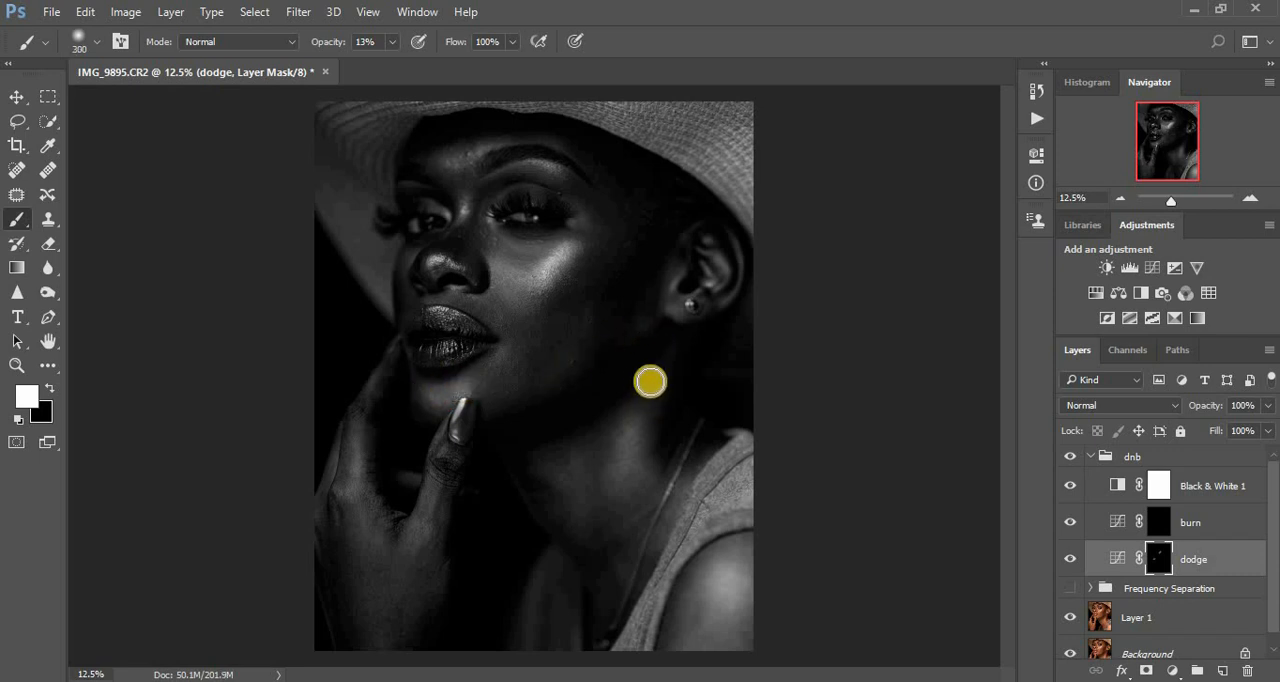
{"action": "left_click_drag", "start_coordinate": [731, 586], "coordinate": [731, 551]}
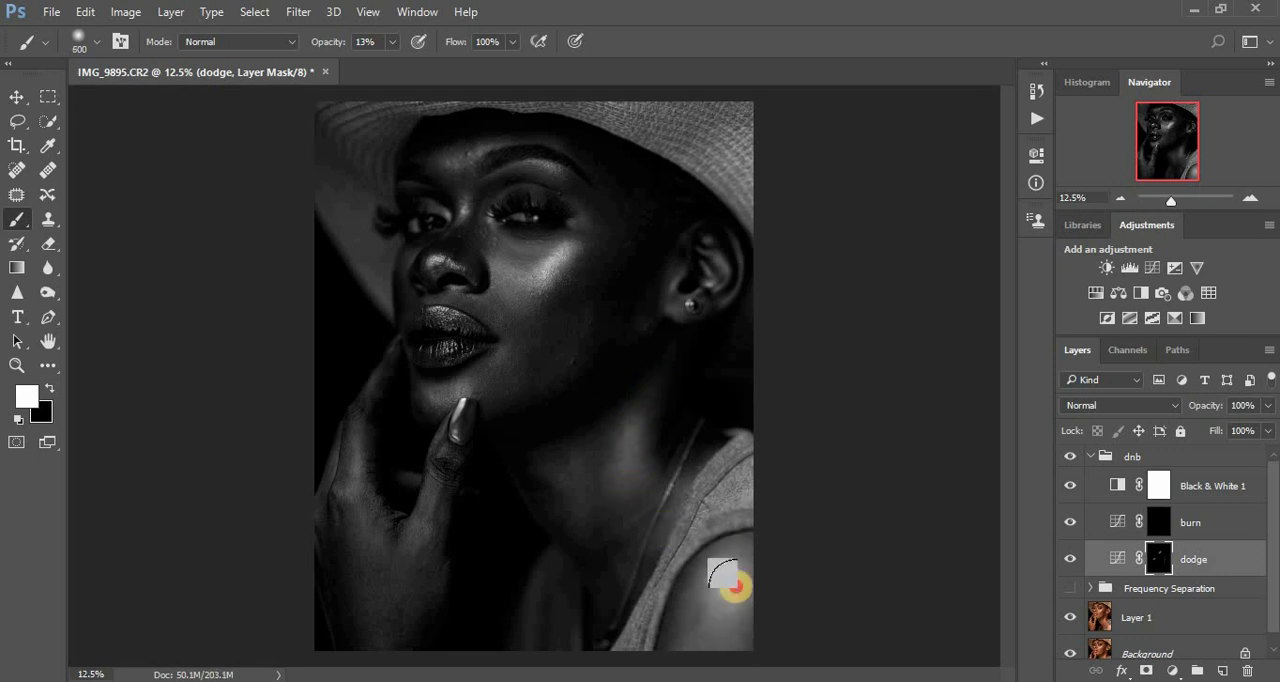
- Dodge the highlights on the hand, below the eyebrow and on the nose, comparing with the Black & White layer hidden
{"action": "key", "text": "bracketleft"}
{"action": "key", "text": "bracketleft"}
{"action": "key", "text": "bracketleft"}
{"action": "key", "text": "bracketleft"}
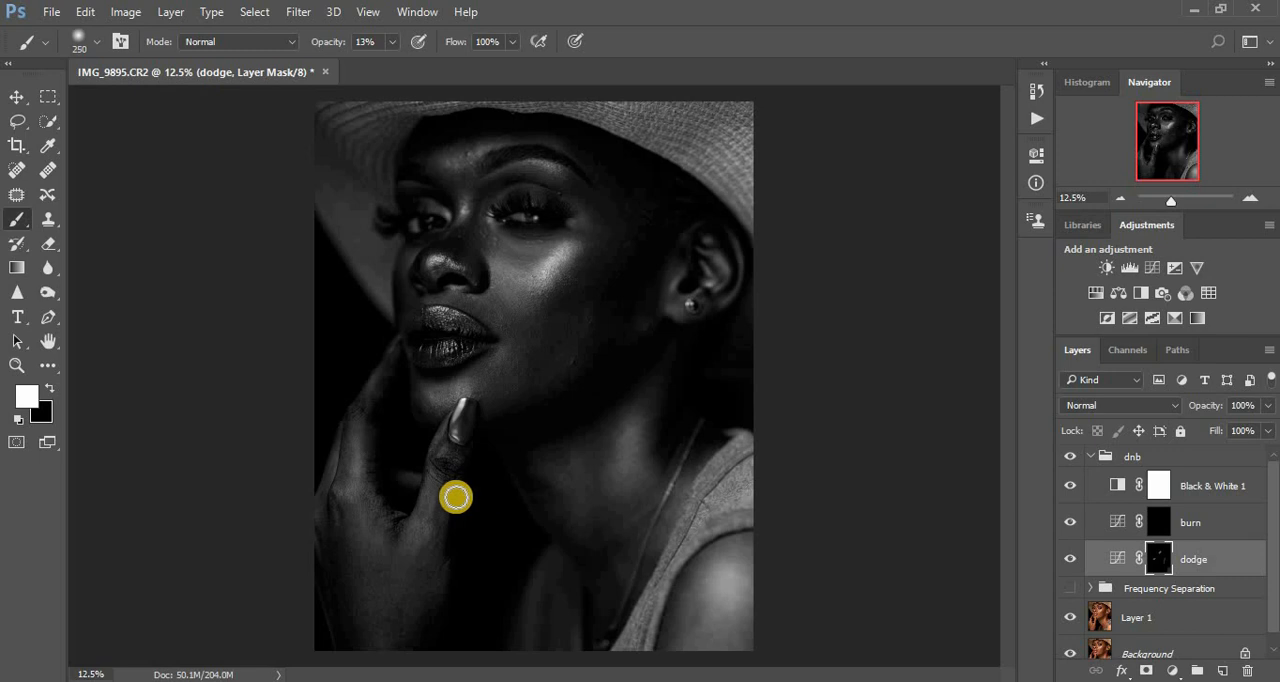
{"action": "mouse_move", "coordinate": [357, 423]}
{"action": "left_mouse_down"}
{"action": "mouse_move", "coordinate": [362, 506]}
{"action": "mouse_move", "coordinate": [358, 432]}
{"action": "left_mouse_up"}
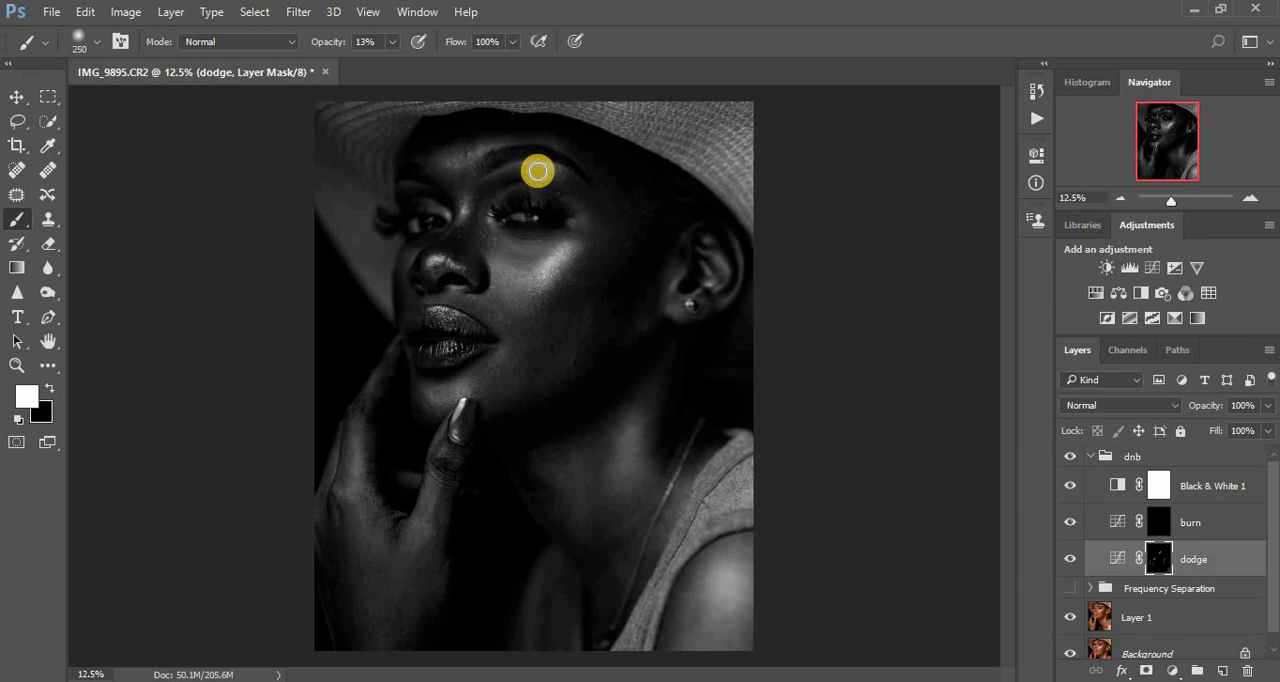
{"action": "left_click_drag", "start_coordinate": [538, 166], "coordinate": [577, 187]}
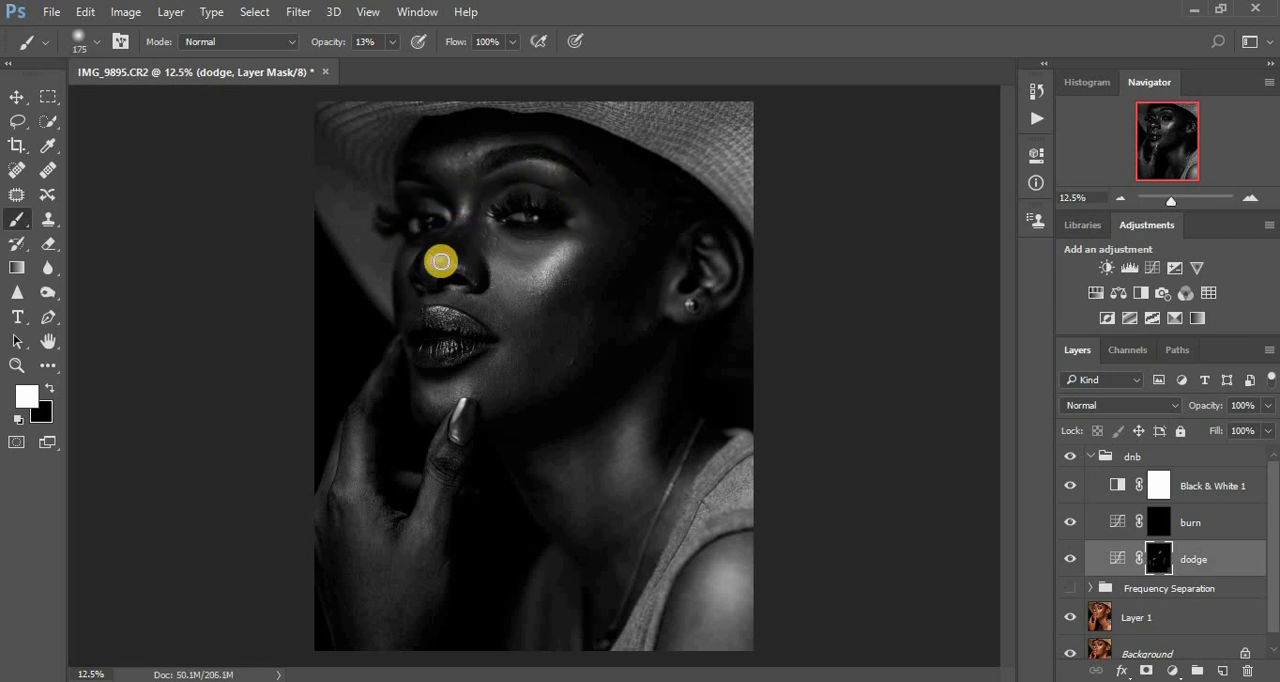
{"action": "left_click_drag", "start_coordinate": [437, 260], "coordinate": [503, 268]}
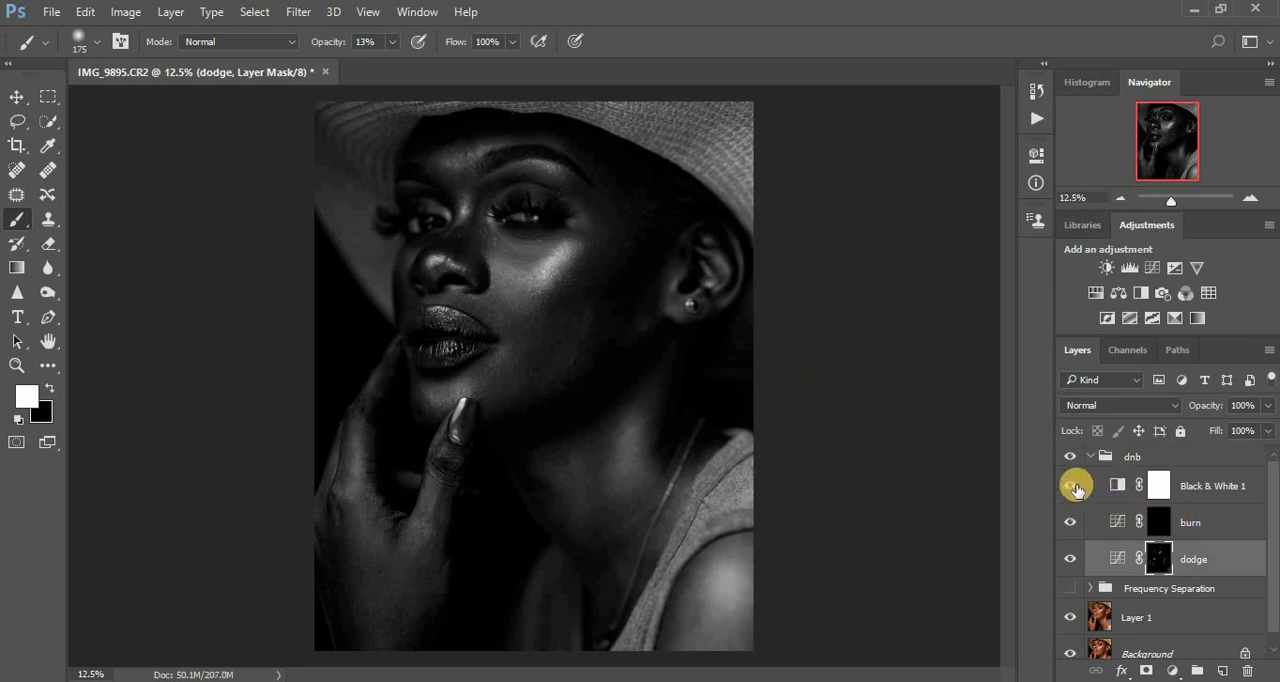
{"action": "left_click", "coordinate": [1070, 488]}
{"action": "left_click", "coordinate": [1070, 488]}
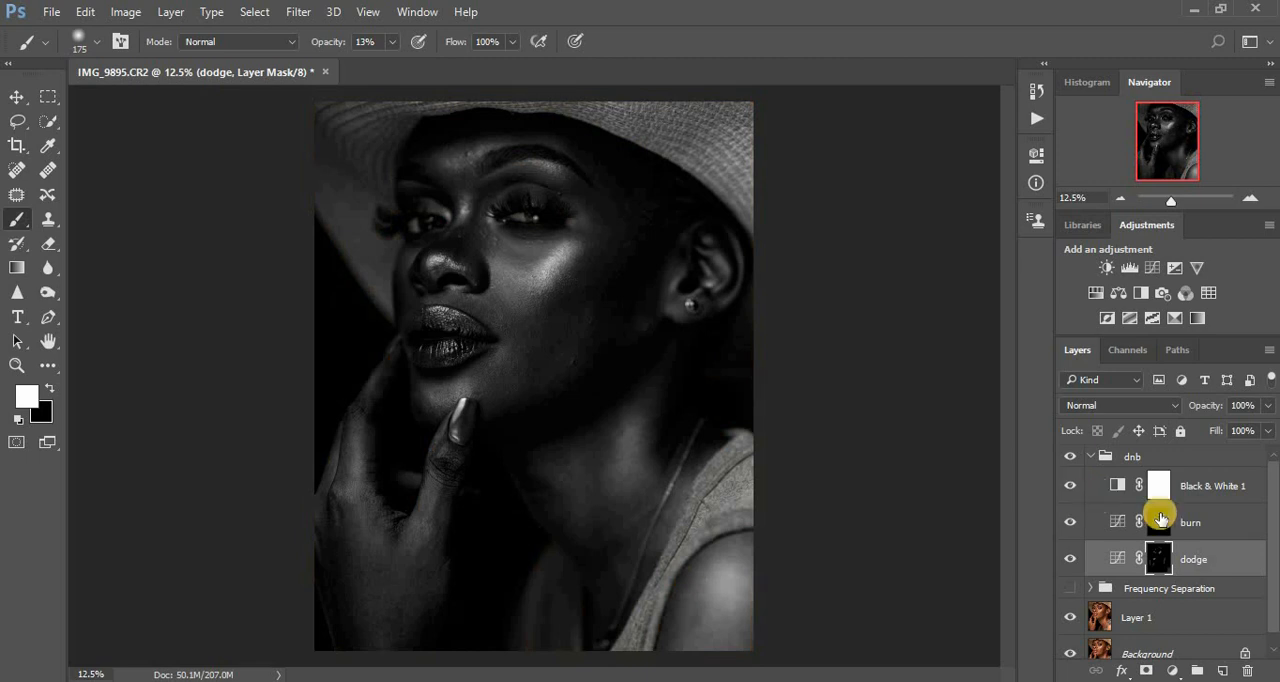
- Raise the Reds of the Black & White adjustment to lighten the skin in the monochrome preview
{"action": "left_click", "coordinate": [1158, 521]}
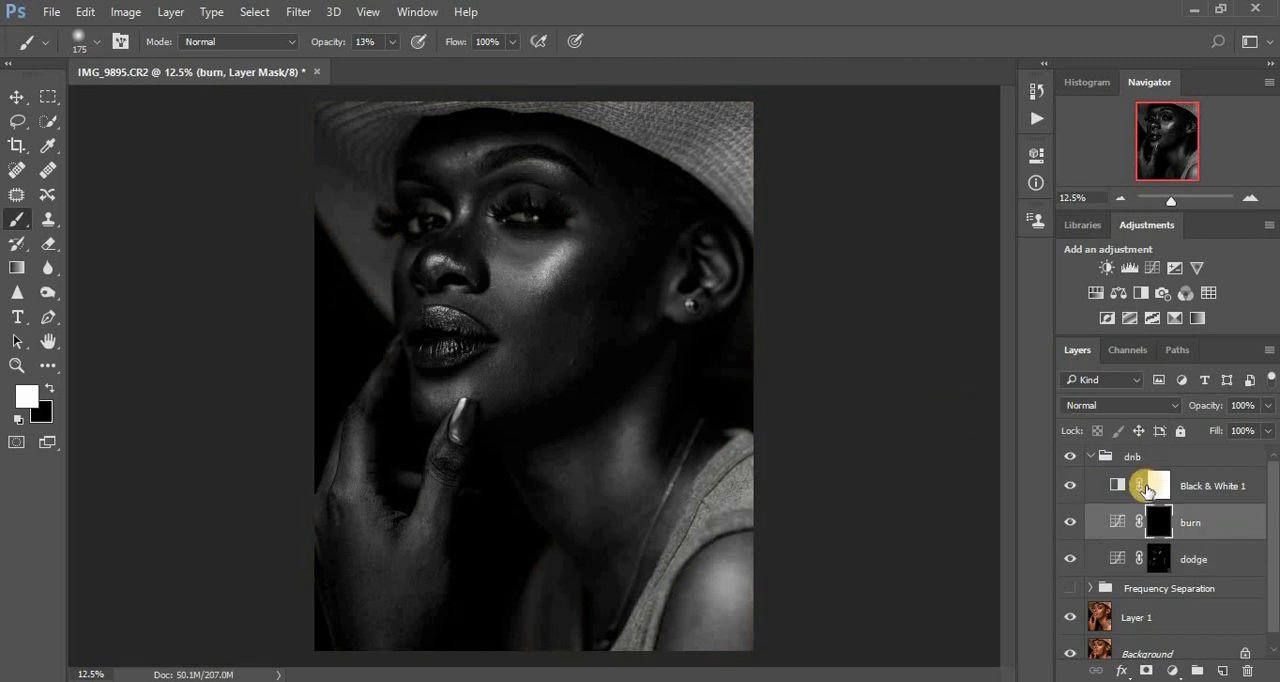
{"action": "double_click", "coordinate": [1116, 488]}
{"action": "left_click_drag", "start_coordinate": [866, 270], "coordinate": [886, 268]}
{"action": "left_click", "coordinate": [984, 149]}
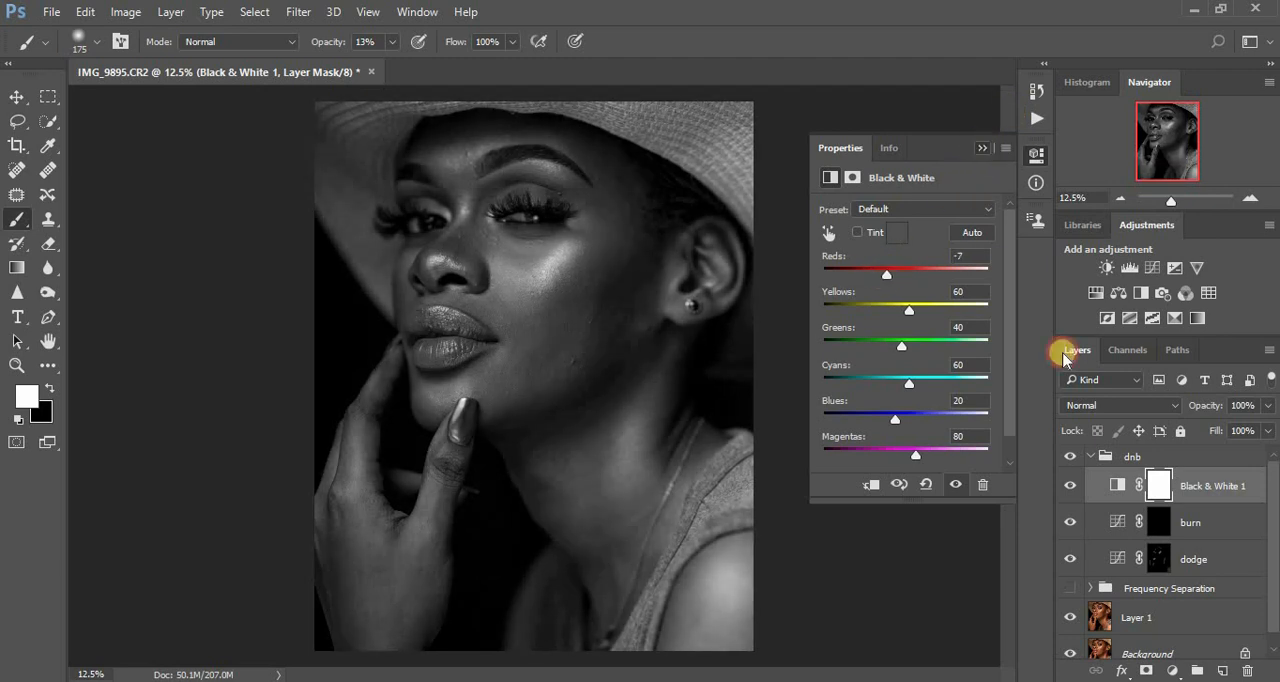
- Paint white on the burn layer's mask over the shadows of the cheek, nose and temple, varying the brush size
{"action": "left_click", "coordinate": [1155, 524]}
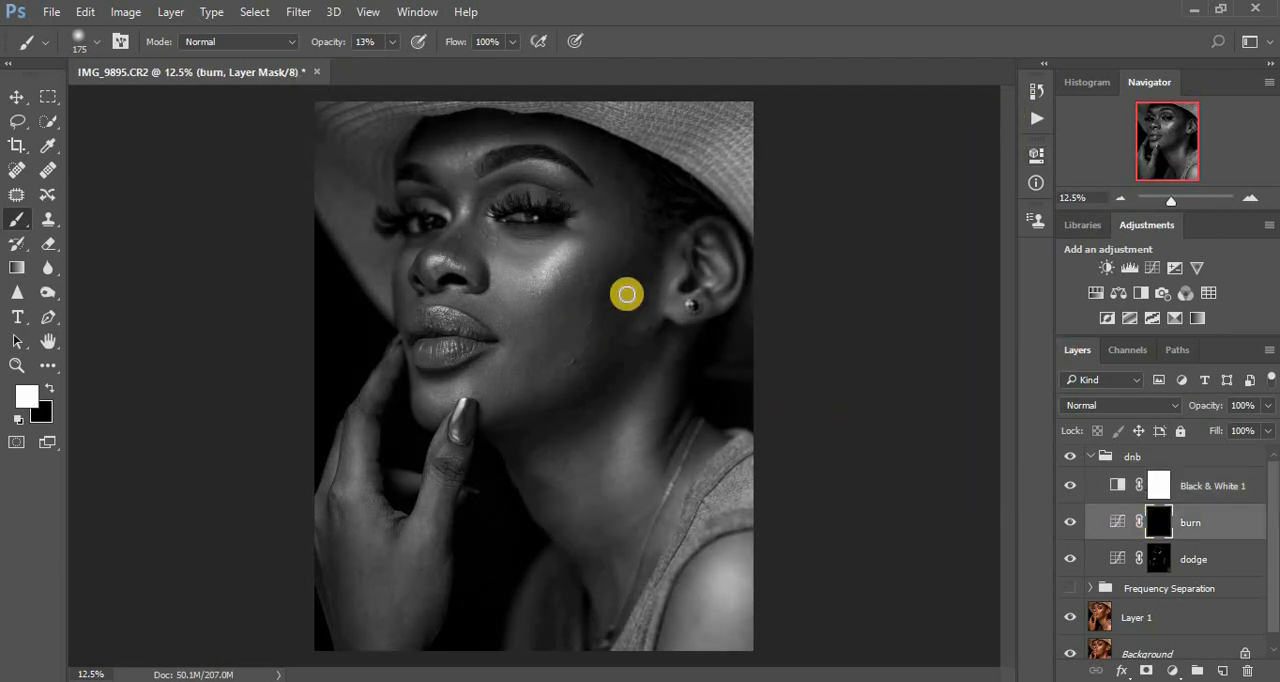
{"action": "key", "text": "bracketright"}
{"action": "key", "text": "bracketright"}
{"action": "key", "text": "bracketright"}
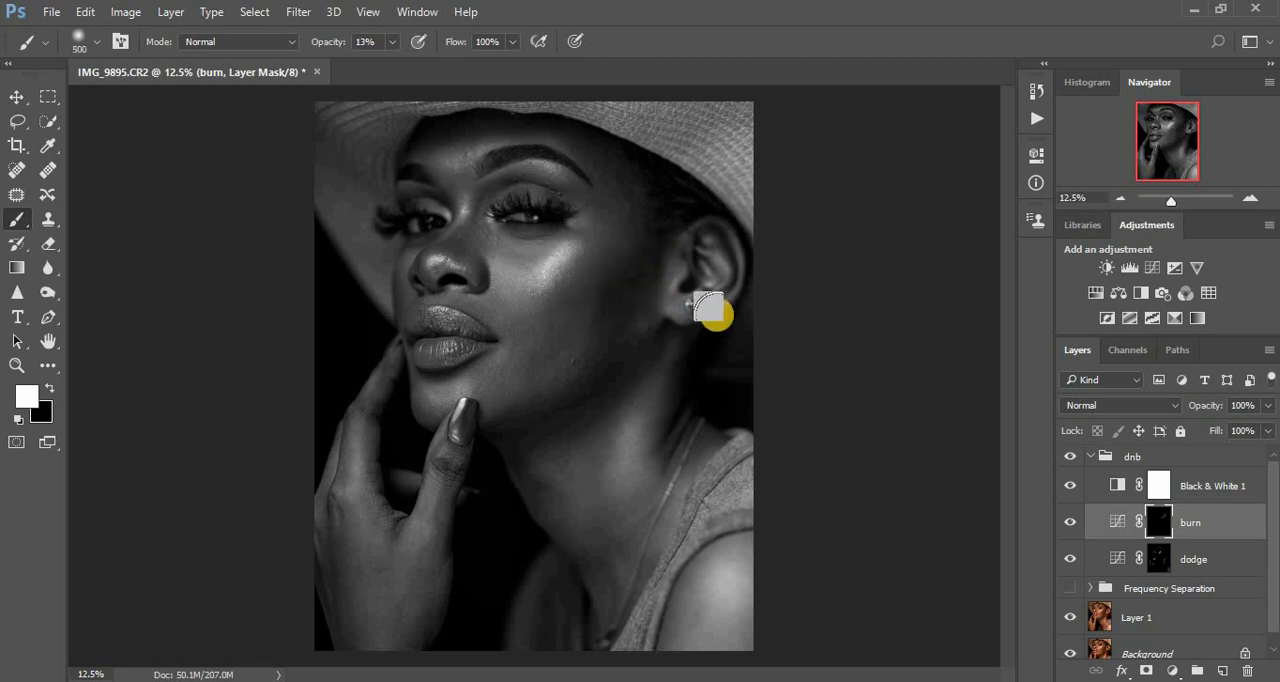
{"action": "left_click_drag", "start_coordinate": [508, 265], "coordinate": [521, 262]}
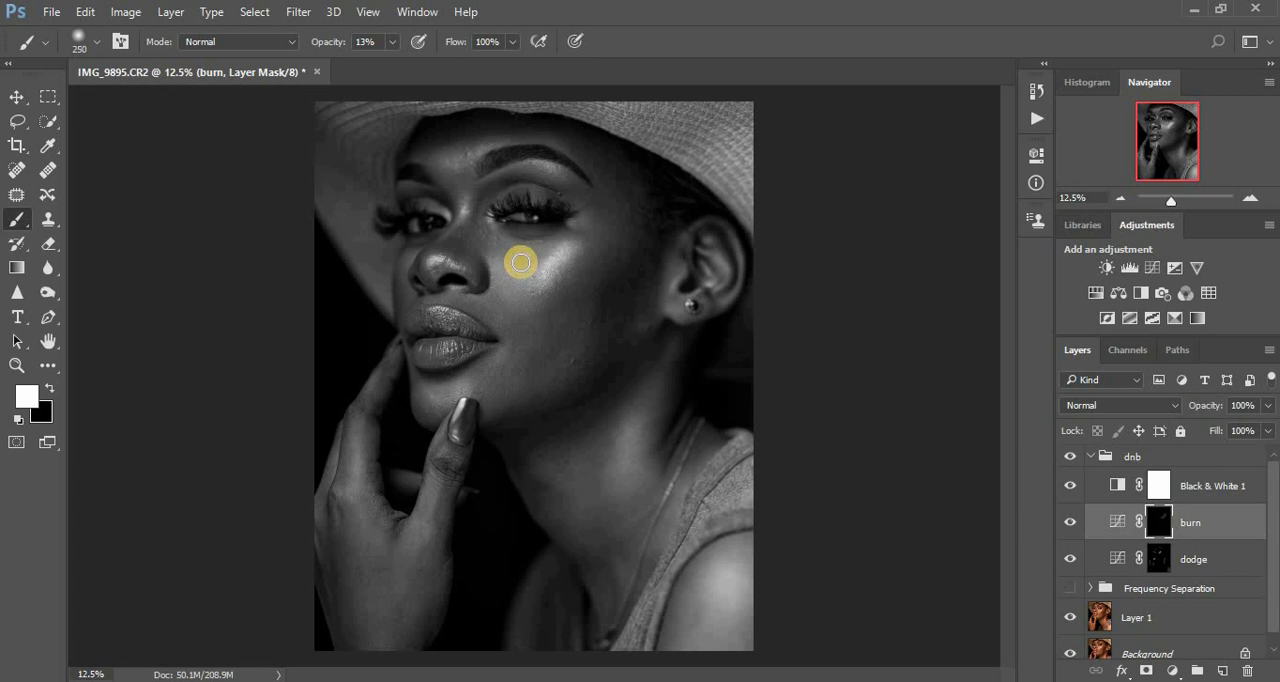
{"action": "key", "text": "bracketleft"}
{"action": "mouse_move", "coordinate": [479, 200]}
{"action": "left_mouse_down"}
{"action": "mouse_move", "coordinate": [542, 179]}
{"action": "mouse_move", "coordinate": [576, 193]}
{"action": "mouse_move", "coordinate": [490, 185]}
{"action": "mouse_move", "coordinate": [449, 257]}
{"action": "left_mouse_up"}
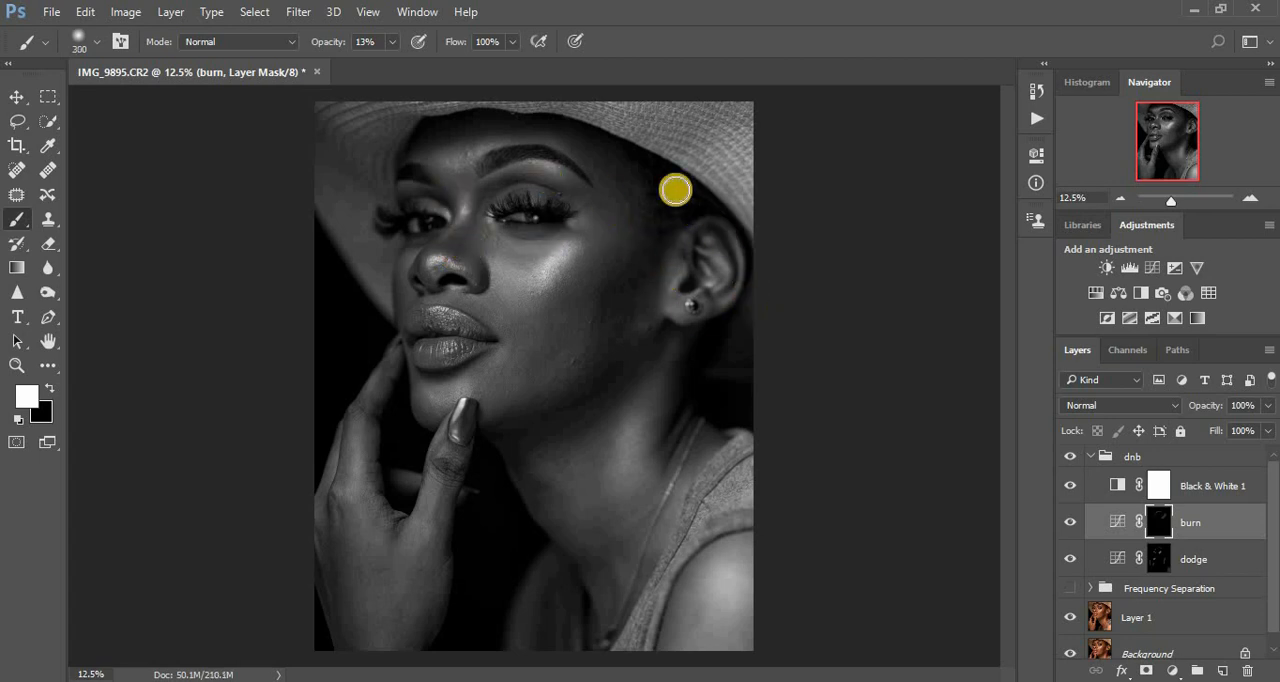
{"action": "key", "text": "bracketright"}
{"action": "mouse_move", "coordinate": [651, 165]}
{"action": "left_mouse_down"}
{"action": "mouse_move", "coordinate": [682, 218]}
{"action": "mouse_move", "coordinate": [665, 173]}
{"action": "mouse_move", "coordinate": [704, 201]}
{"action": "mouse_move", "coordinate": [644, 171]}
{"action": "mouse_move", "coordinate": [707, 208]}
{"action": "mouse_move", "coordinate": [658, 163]}
{"action": "mouse_move", "coordinate": [663, 213]}
{"action": "mouse_move", "coordinate": [701, 193]}
{"action": "mouse_move", "coordinate": [646, 161]}
{"action": "mouse_move", "coordinate": [683, 197]}
{"action": "mouse_move", "coordinate": [641, 160]}
{"action": "left_mouse_up"}
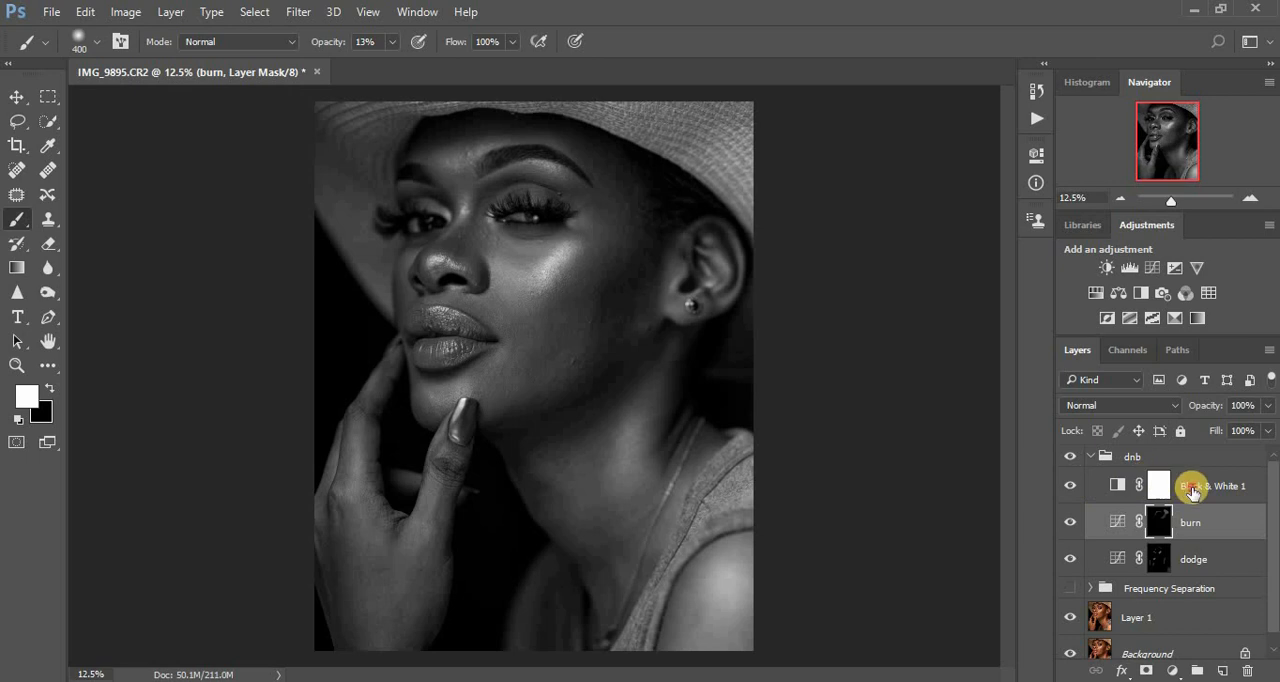
- Delete the Black & White layer and show the Frequency Separation group again to check the dodging and burning in color
{"action": "left_click_drag", "start_coordinate": [1192, 490], "coordinate": [1247, 670]}
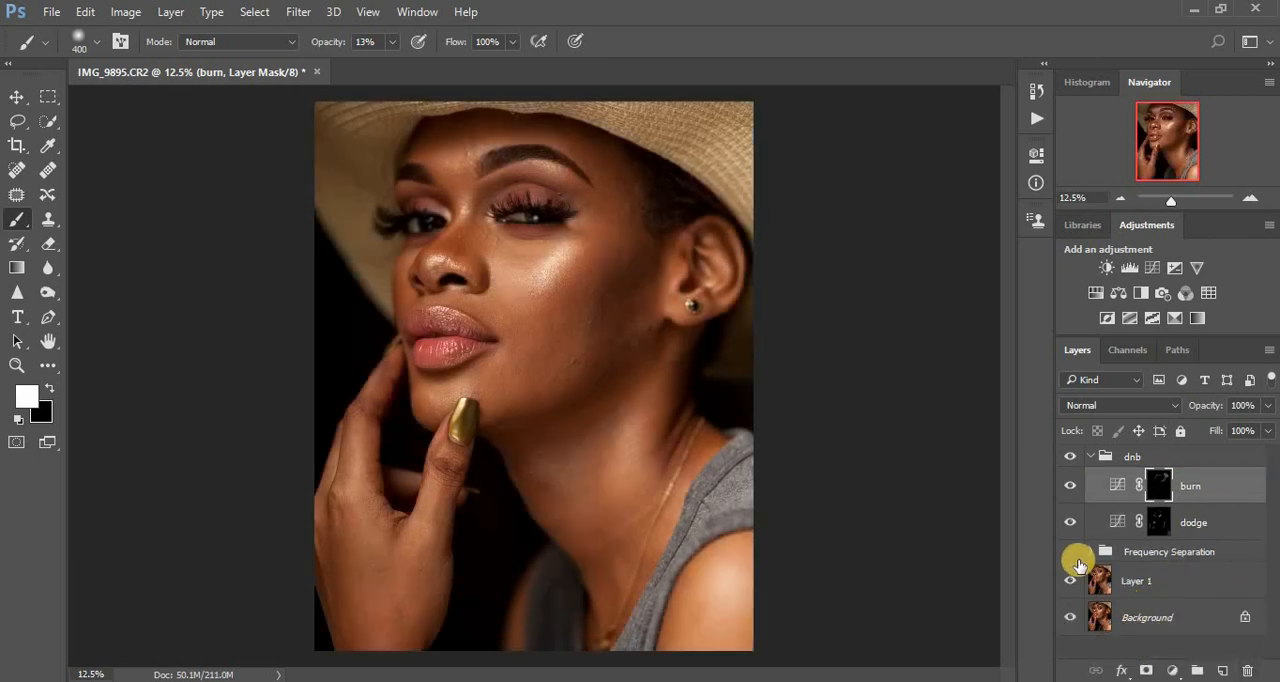
{"action": "left_click", "coordinate": [1072, 556]}
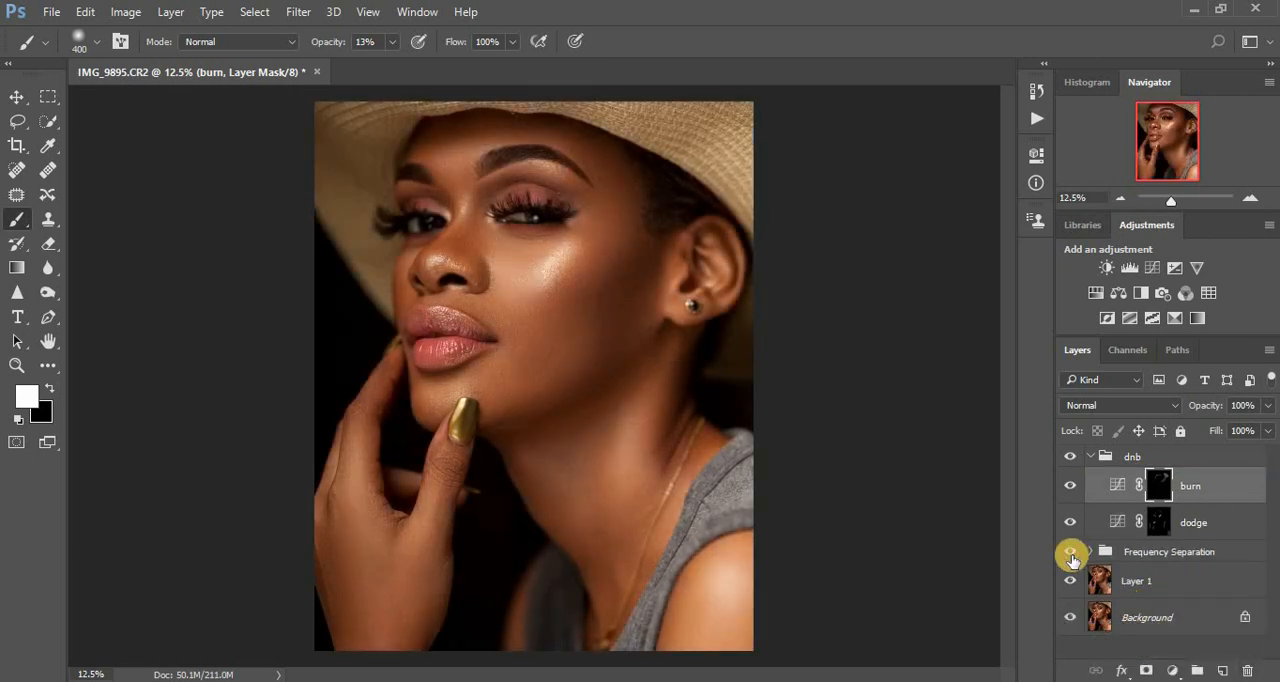
{"action": "left_click", "coordinate": [1068, 458]}
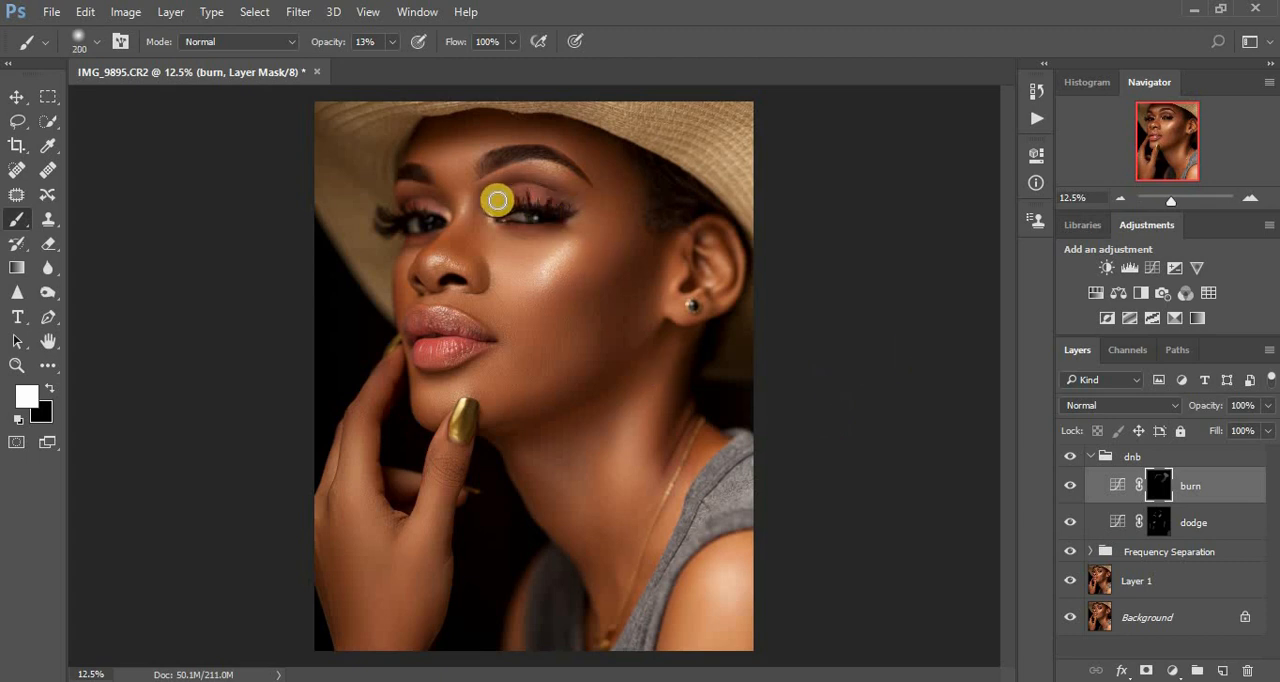
- Paint white at 13% opacity on the burn layer's mask over the eyelids and upper lip, and collapse the dnb group
{"action": "mouse_move", "coordinate": [497, 203]}
{"action": "left_mouse_down"}
{"action": "mouse_move", "coordinate": [514, 191]}
{"action": "mouse_move", "coordinate": [563, 197]}
{"action": "mouse_move", "coordinate": [497, 198]}
{"action": "left_mouse_up"}
{"action": "left_click_drag", "start_coordinate": [410, 208], "coordinate": [427, 202]}
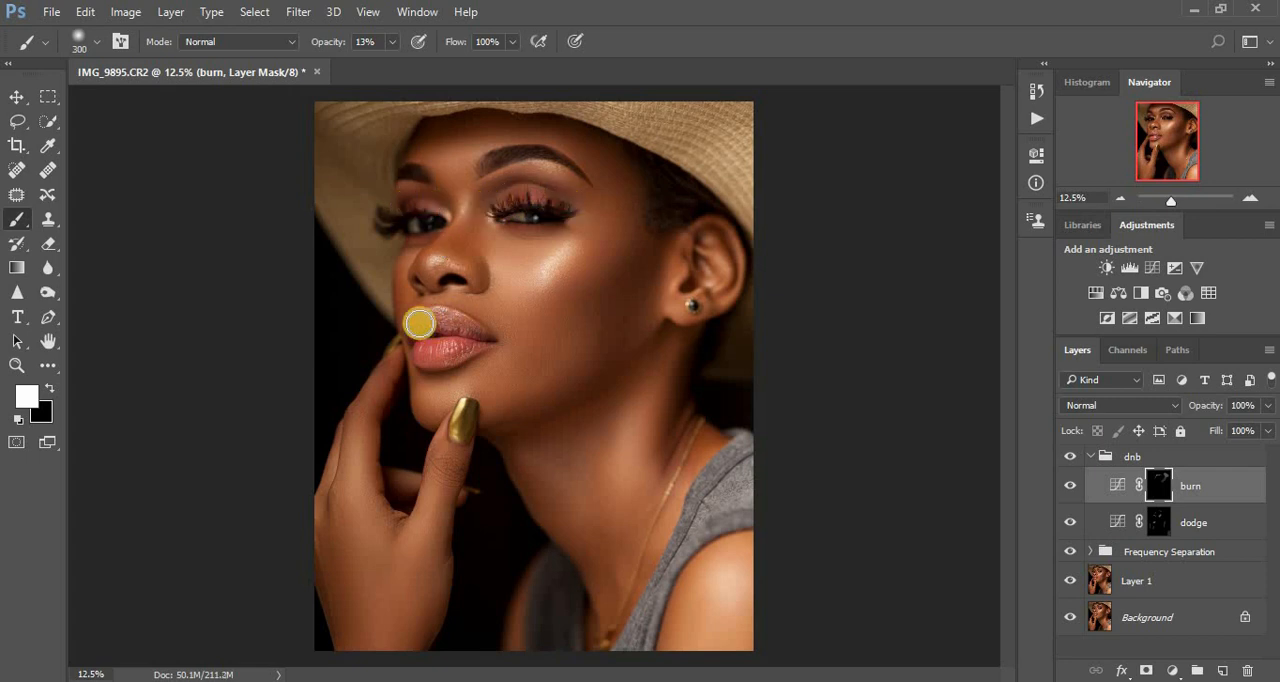
{"action": "mouse_move", "coordinate": [416, 323]}
{"action": "left_mouse_down"}
{"action": "mouse_move", "coordinate": [468, 334]}
{"action": "mouse_move", "coordinate": [415, 346]}
{"action": "mouse_move", "coordinate": [454, 349]}
{"action": "mouse_move", "coordinate": [461, 336]}
{"action": "mouse_move", "coordinate": [415, 319]}
{"action": "mouse_move", "coordinate": [428, 351]}
{"action": "mouse_move", "coordinate": [424, 327]}
{"action": "mouse_move", "coordinate": [473, 337]}
{"action": "mouse_move", "coordinate": [429, 355]}
{"action": "mouse_move", "coordinate": [416, 329]}
{"action": "mouse_move", "coordinate": [473, 336]}
{"action": "mouse_move", "coordinate": [426, 352]}
{"action": "mouse_move", "coordinate": [465, 338]}
{"action": "mouse_move", "coordinate": [416, 325]}
{"action": "mouse_move", "coordinate": [436, 344]}
{"action": "mouse_move", "coordinate": [469, 336]}
{"action": "mouse_move", "coordinate": [433, 322]}
{"action": "left_mouse_up"}
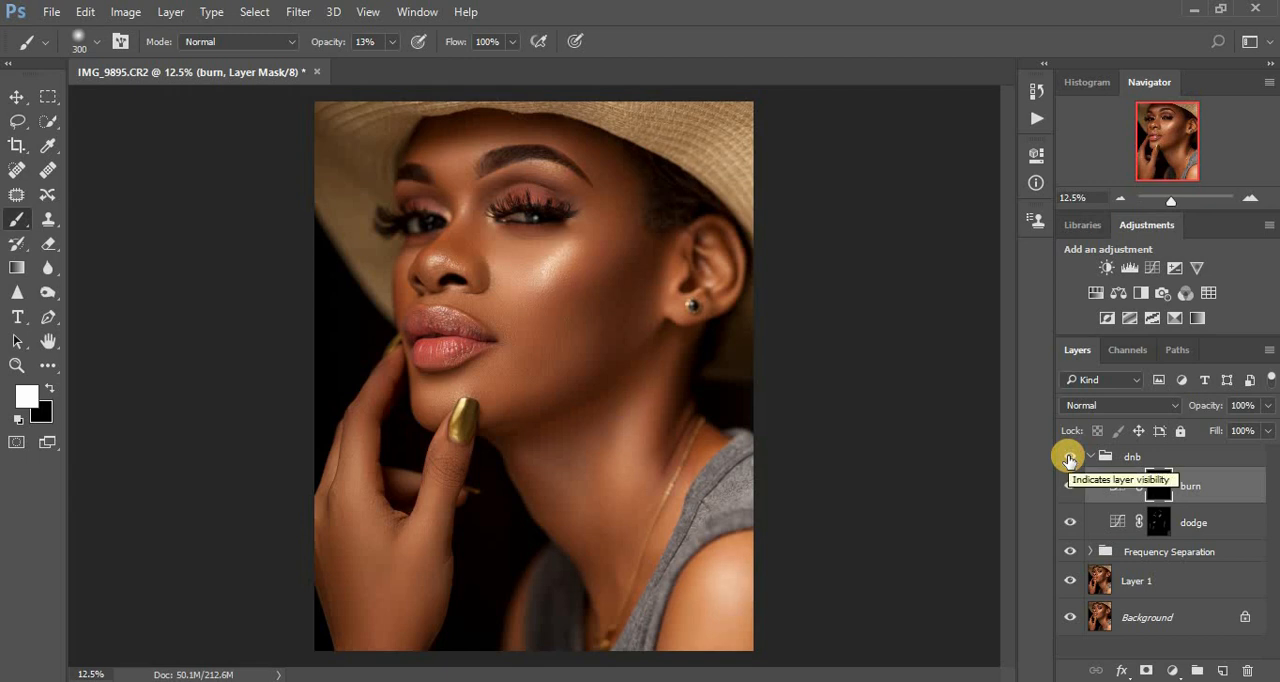
{"action": "key", "text": "ctrl+minus"}
{"action": "key", "text": "ctrl+plus"}
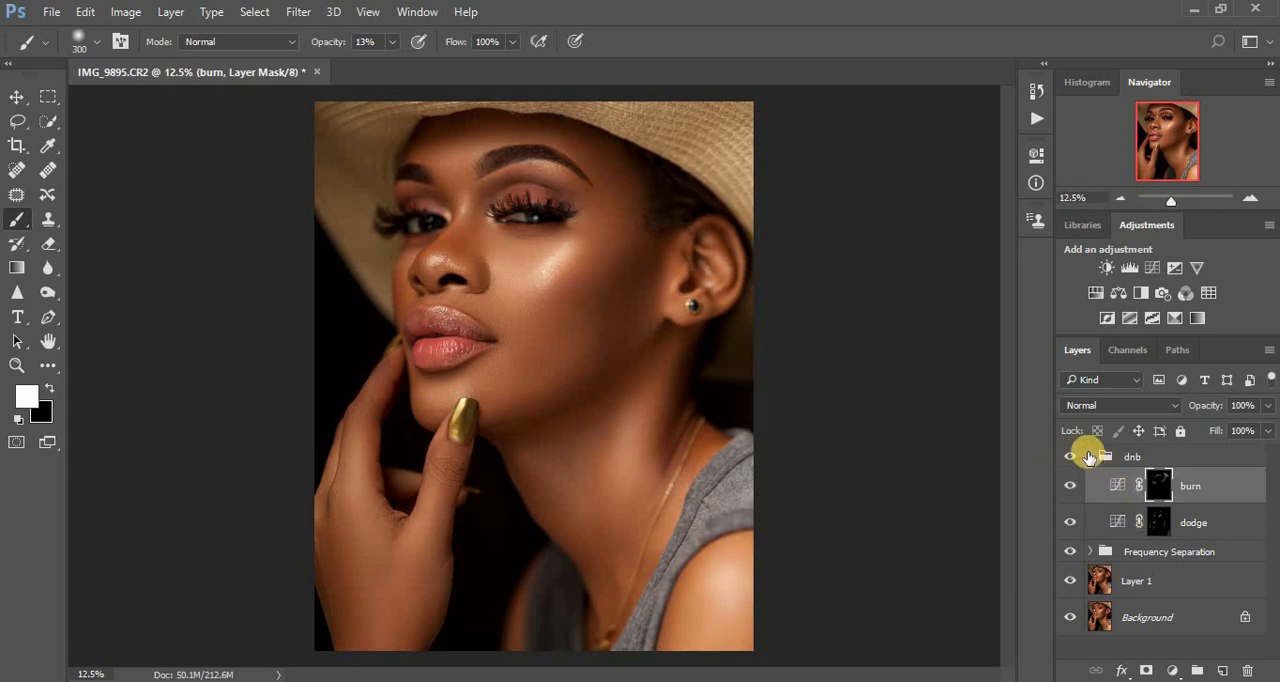
{"action": "left_click", "coordinate": [1089, 457]}
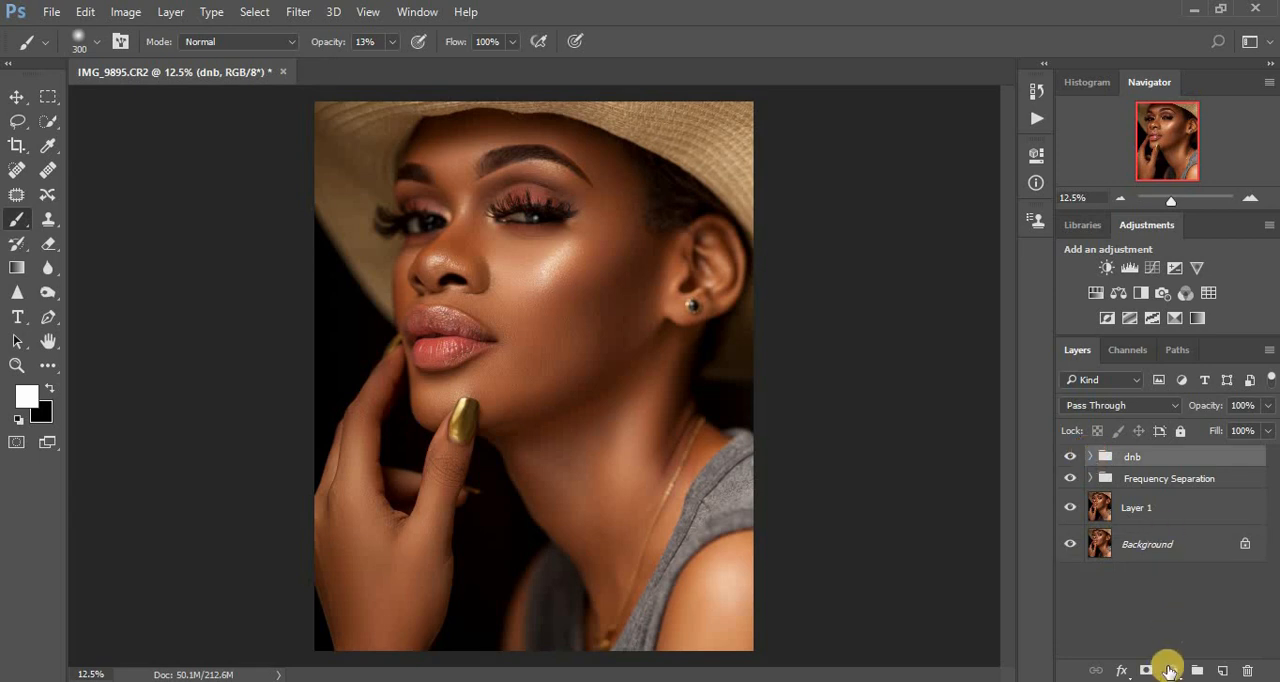
- Add a Black & White adjustment layer above the dnb group, blended with Multiply at 16% opacity
{"action": "left_click", "coordinate": [1170, 672]}
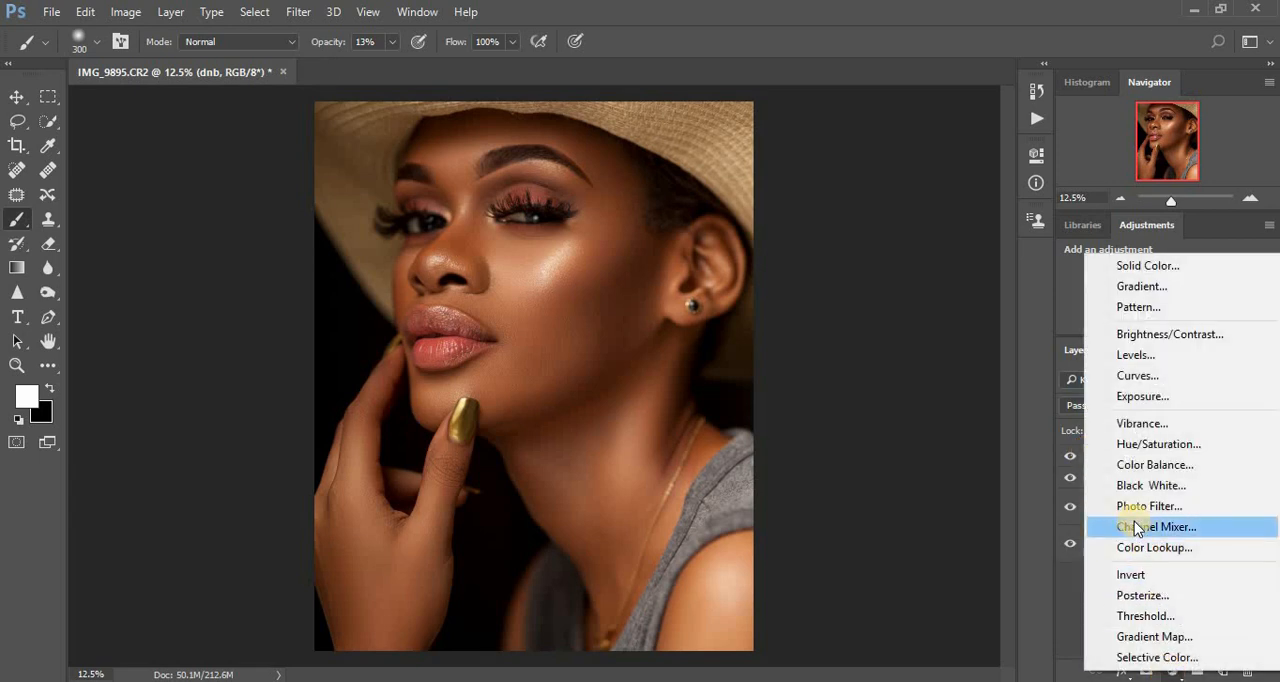
{"action": "left_click", "coordinate": [1133, 487]}
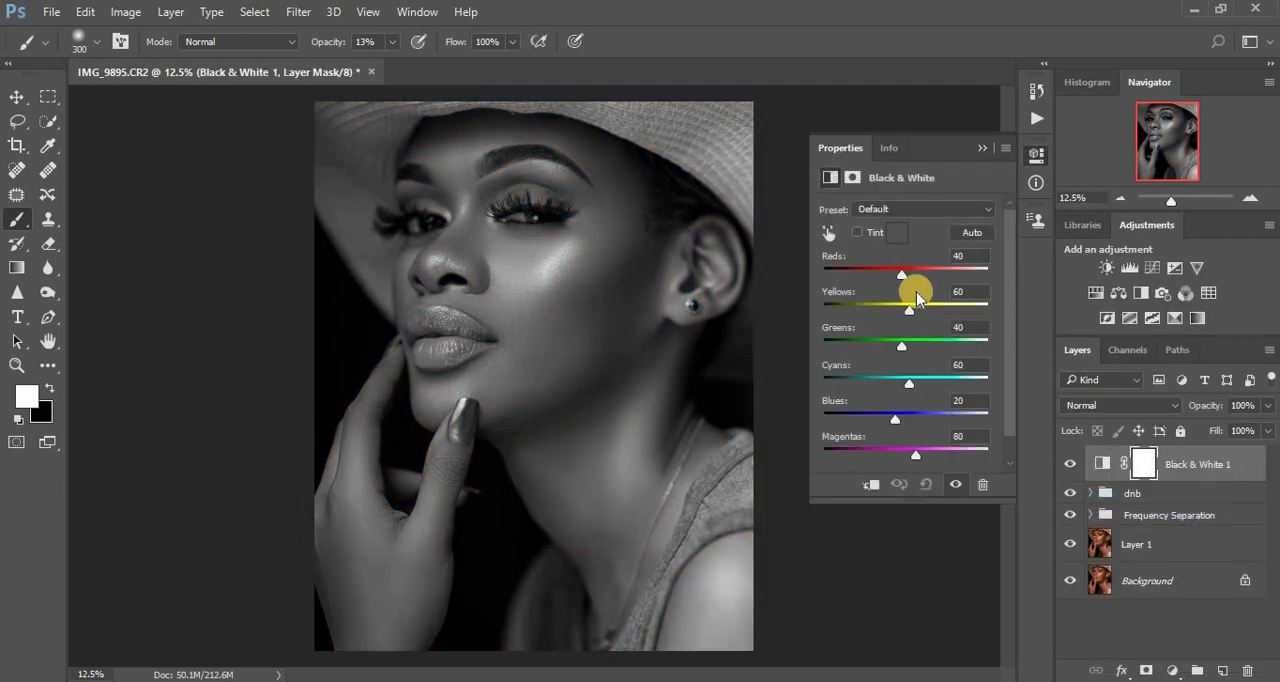
{"action": "left_click", "coordinate": [1080, 405]}
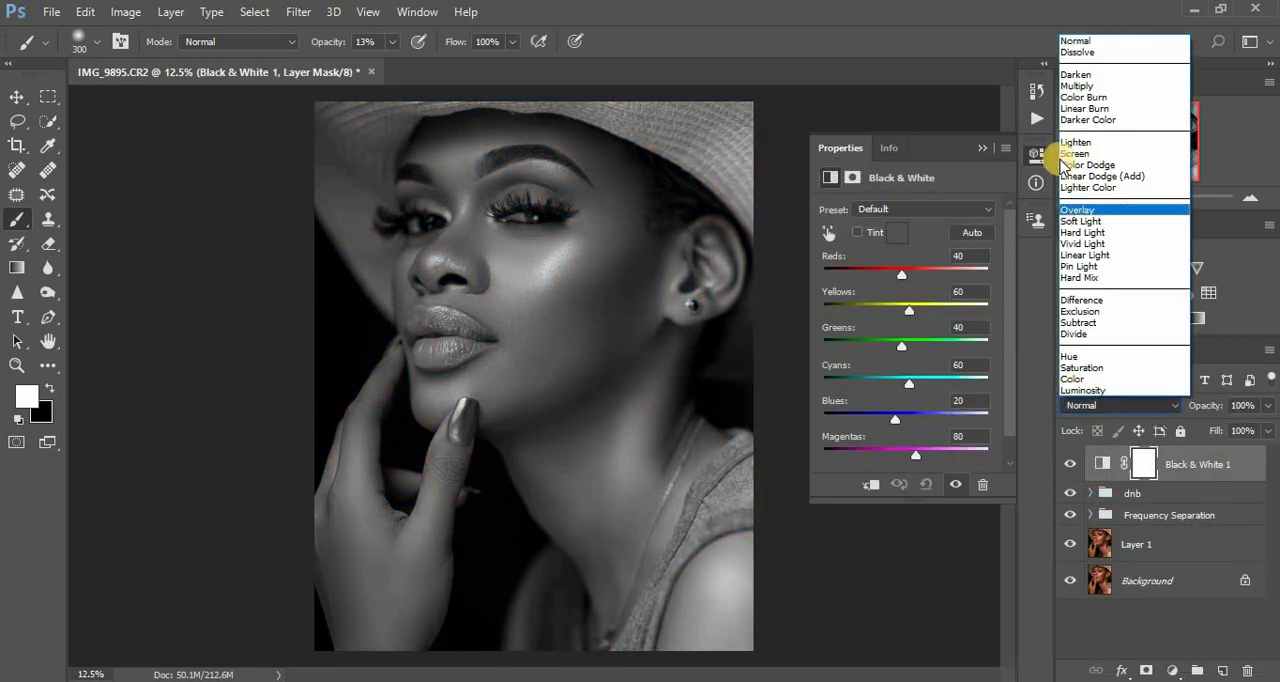
{"action": "left_click", "coordinate": [1083, 86]}
{"action": "left_click", "coordinate": [982, 147]}
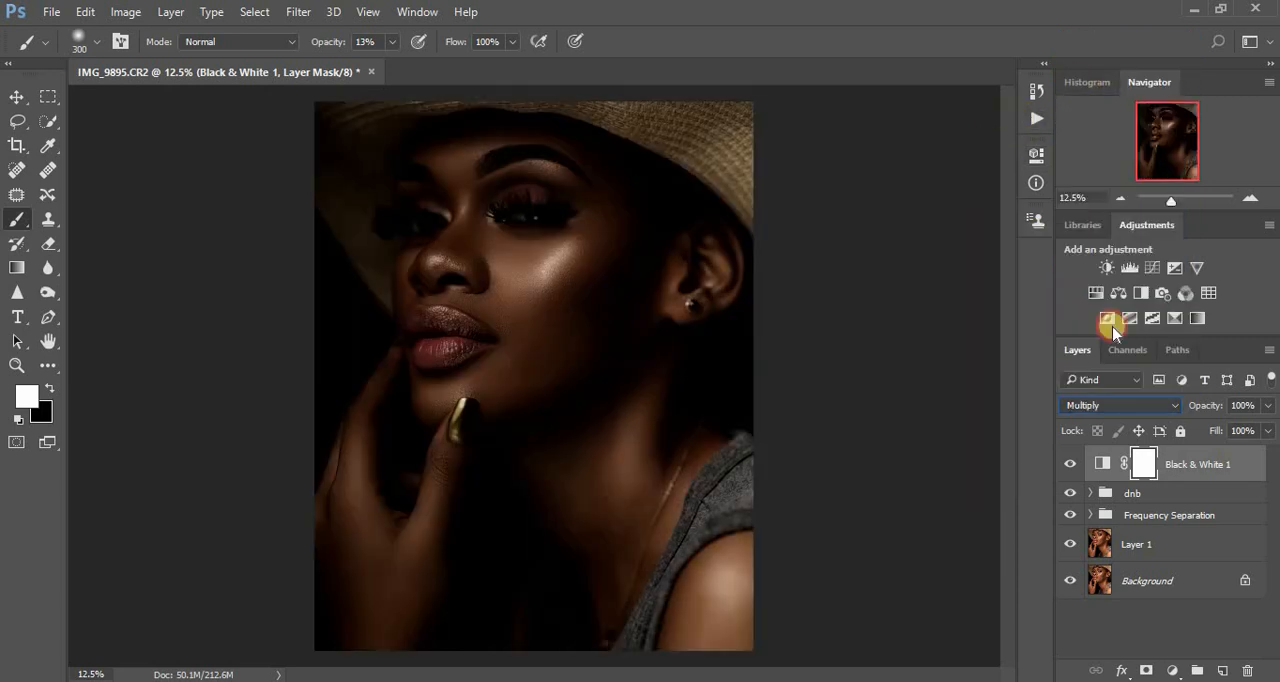
{"action": "left_click", "coordinate": [1267, 405]}
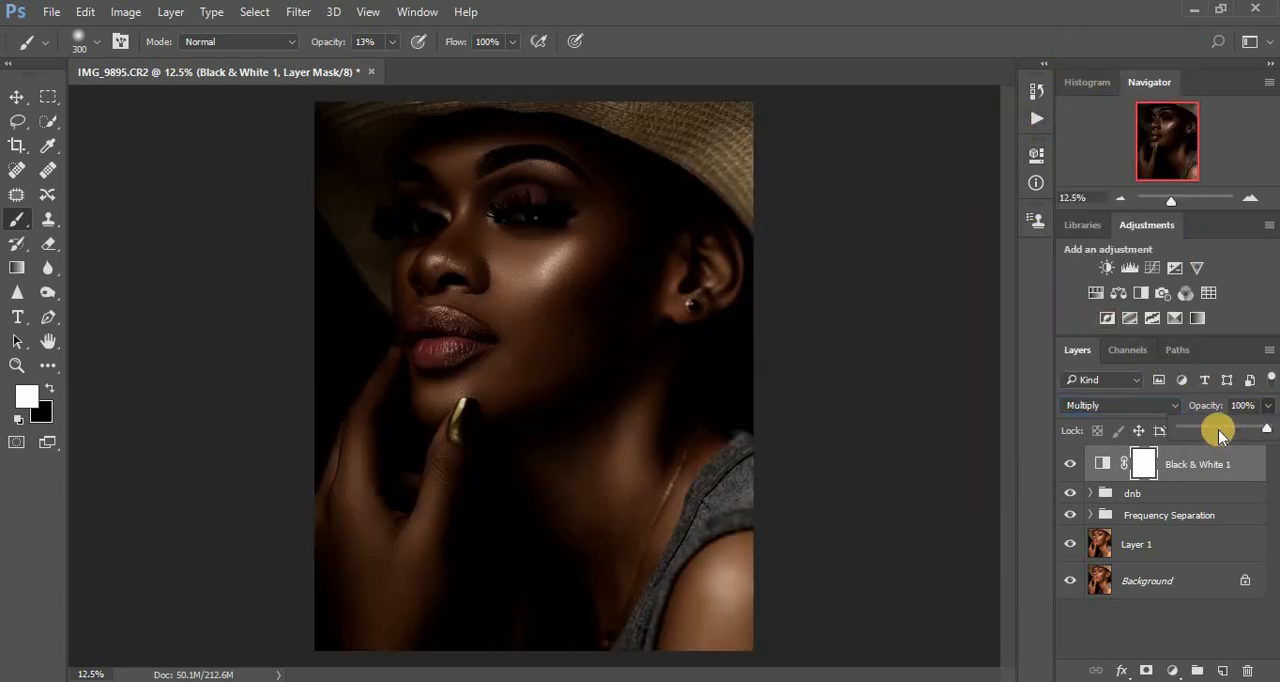
{"action": "left_click", "coordinate": [1218, 430]}
{"action": "left_click_drag", "start_coordinate": [1208, 432], "coordinate": [1199, 433]}
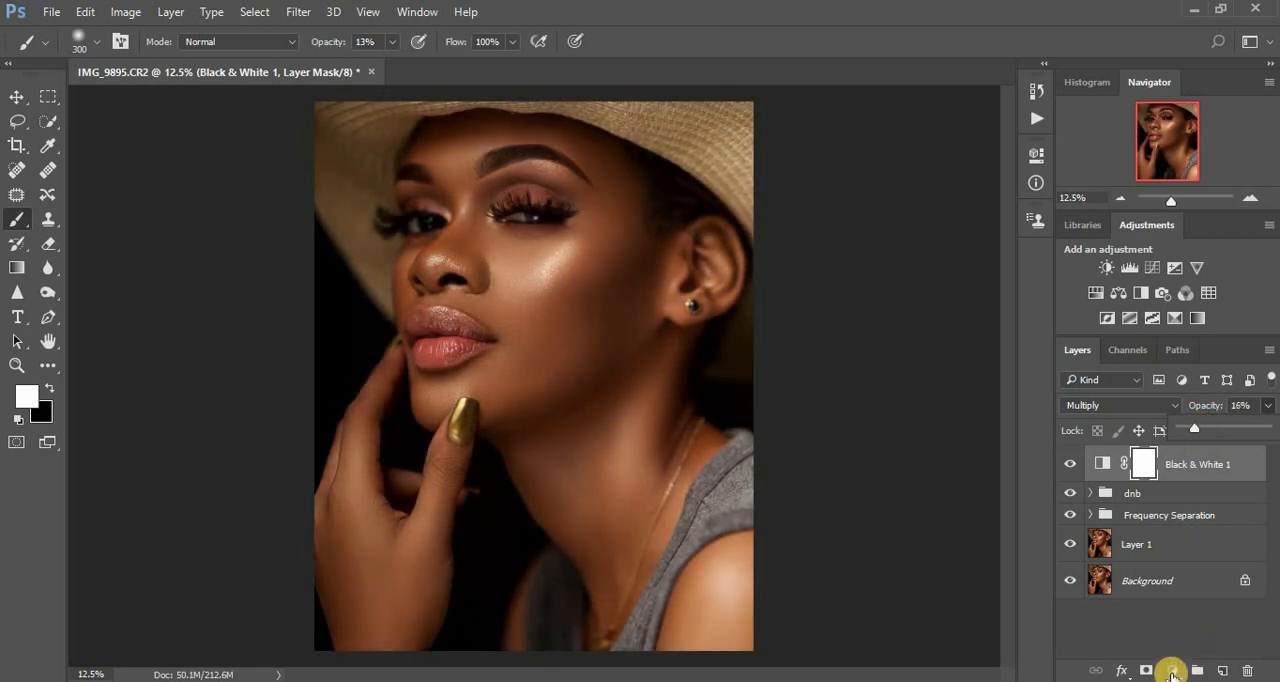
- Add a Selective Color adjustment layer and set the Reds to Cyan -30, Magenta +3 and Yellow +7
{"action": "left_click", "coordinate": [1172, 672]}
{"action": "left_click", "coordinate": [1163, 661]}
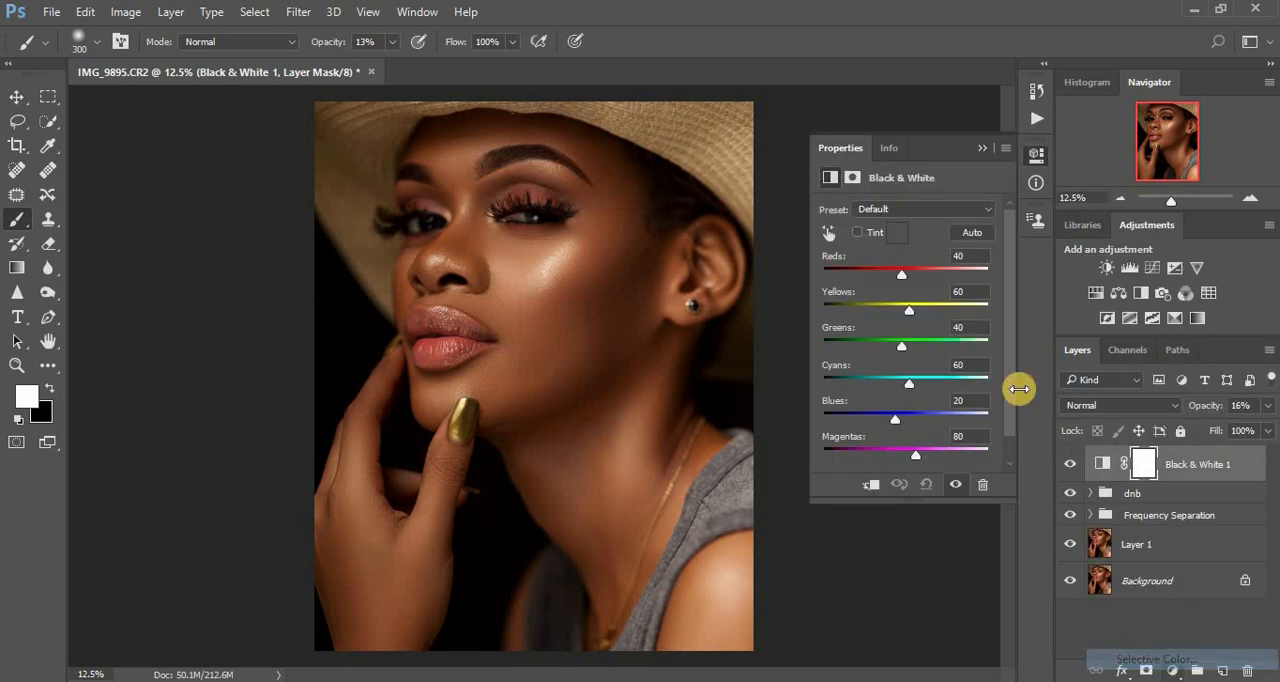
{"action": "left_click_drag", "start_coordinate": [890, 271], "coordinate": [884, 271]}
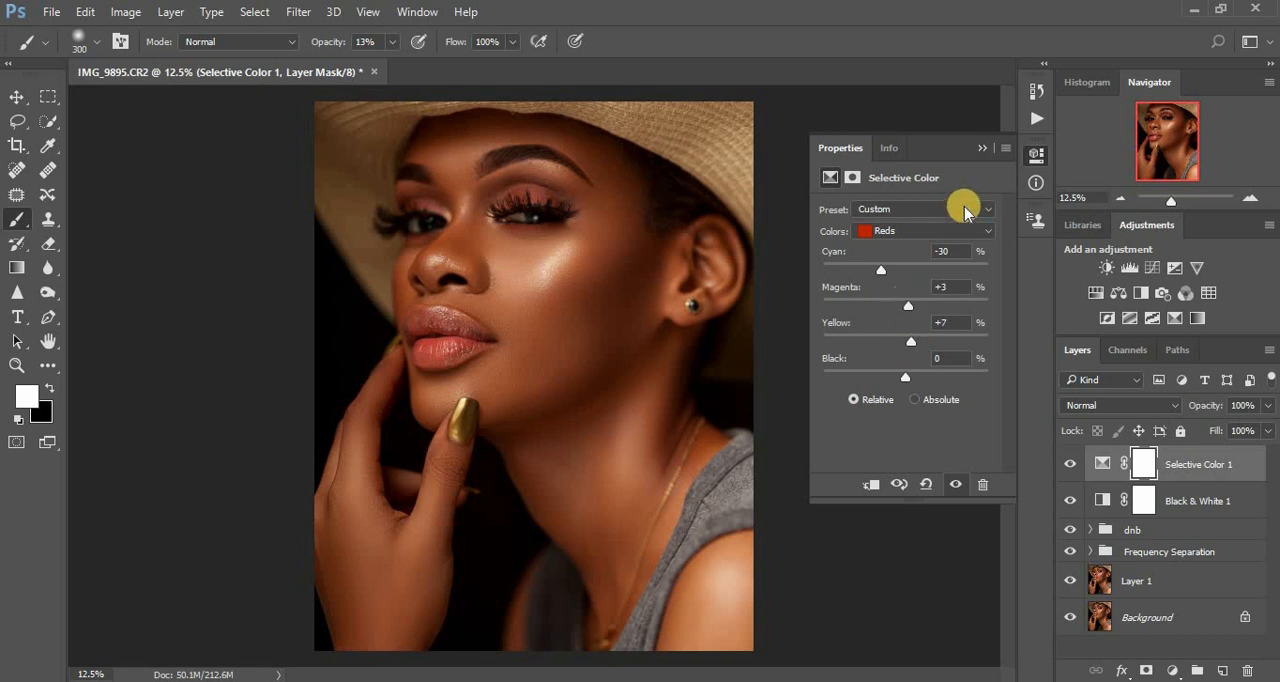
{"action": "left_click", "coordinate": [982, 145]}
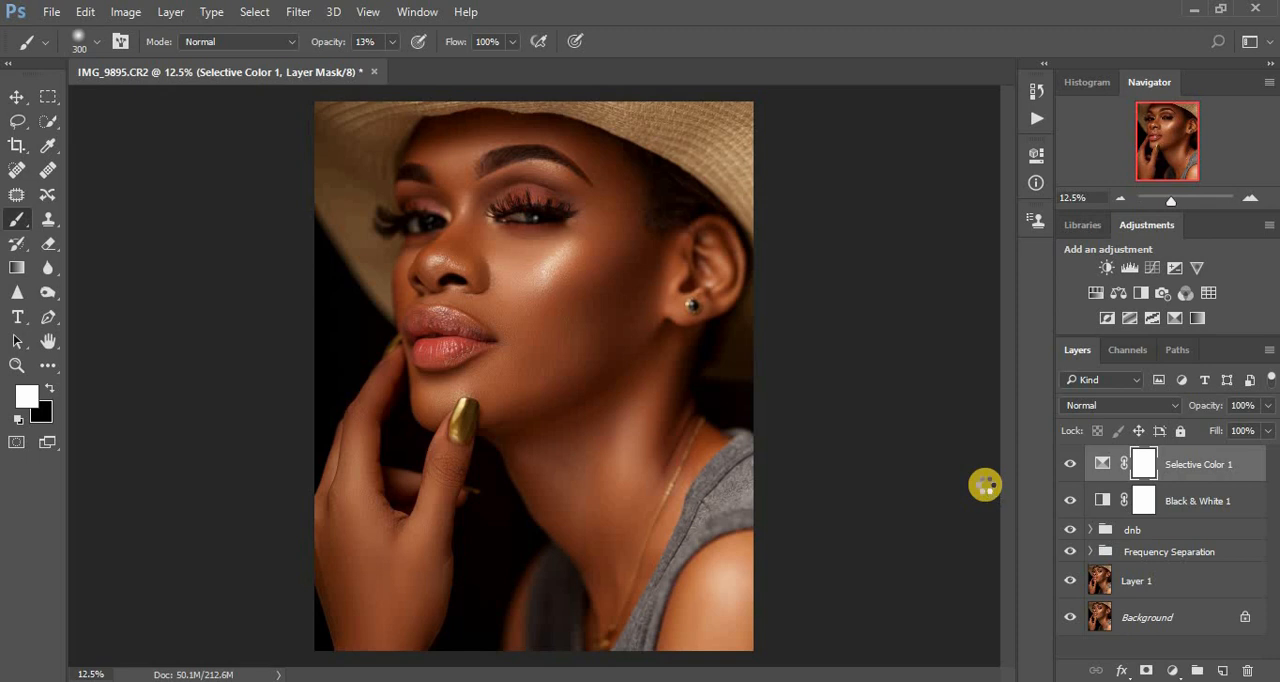
- Stamp all visible layers into a new merged layer on top and duplicate it
{"action": "key", "text": "ctrl+shift+alt+e"}
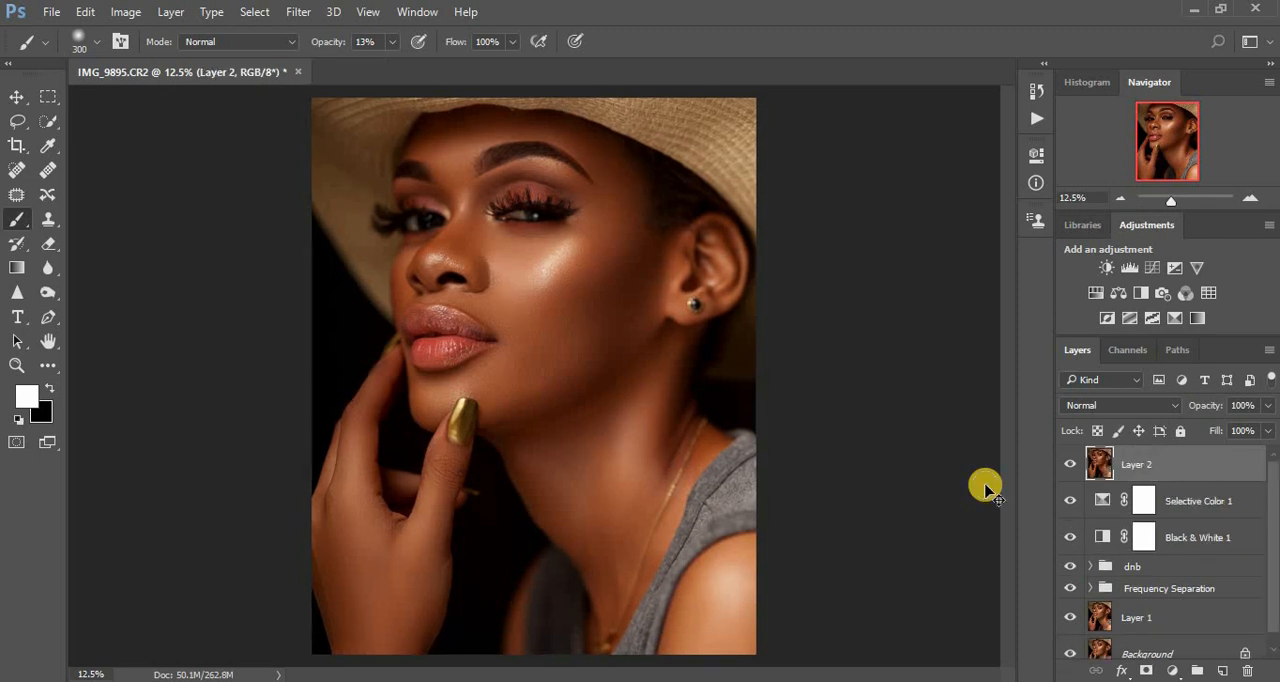
{"action": "key", "text": "ctrl+plus"}
{"action": "key", "text": "ctrl+minus"}
{"action": "key", "text": "ctrl+minus"}
{"action": "key", "text": "ctrl+plus"}
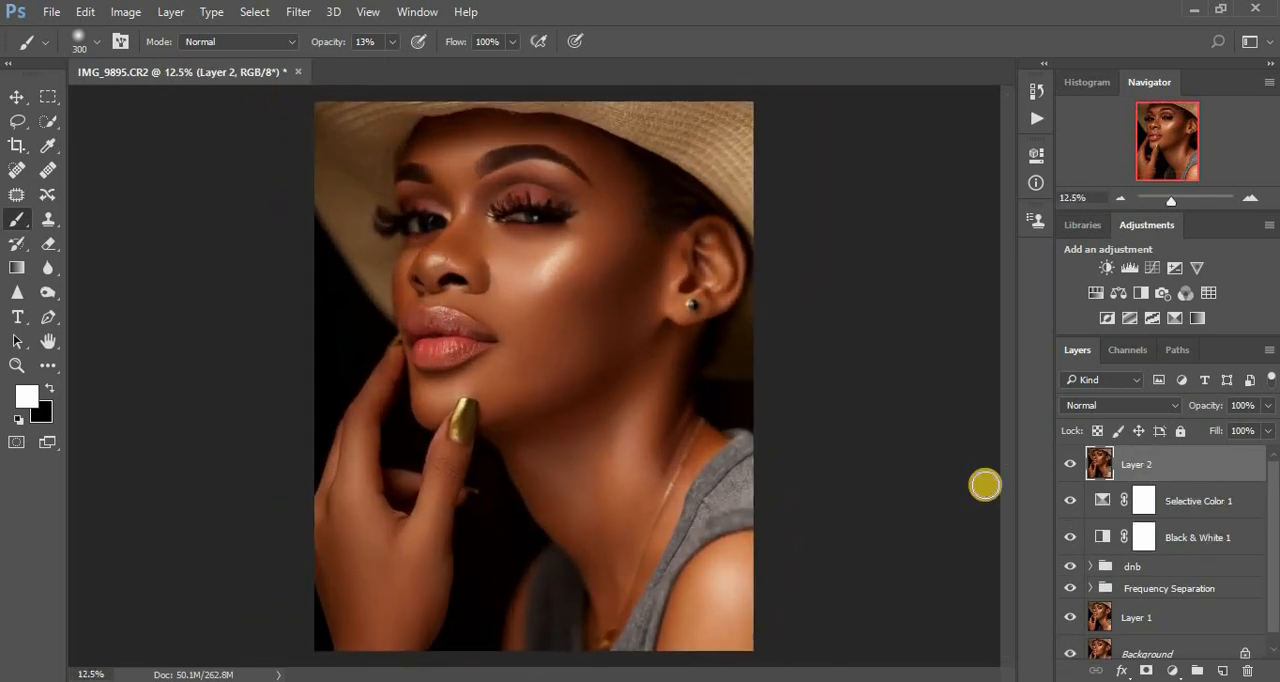
{"action": "key", "text": "ctrl+j"}
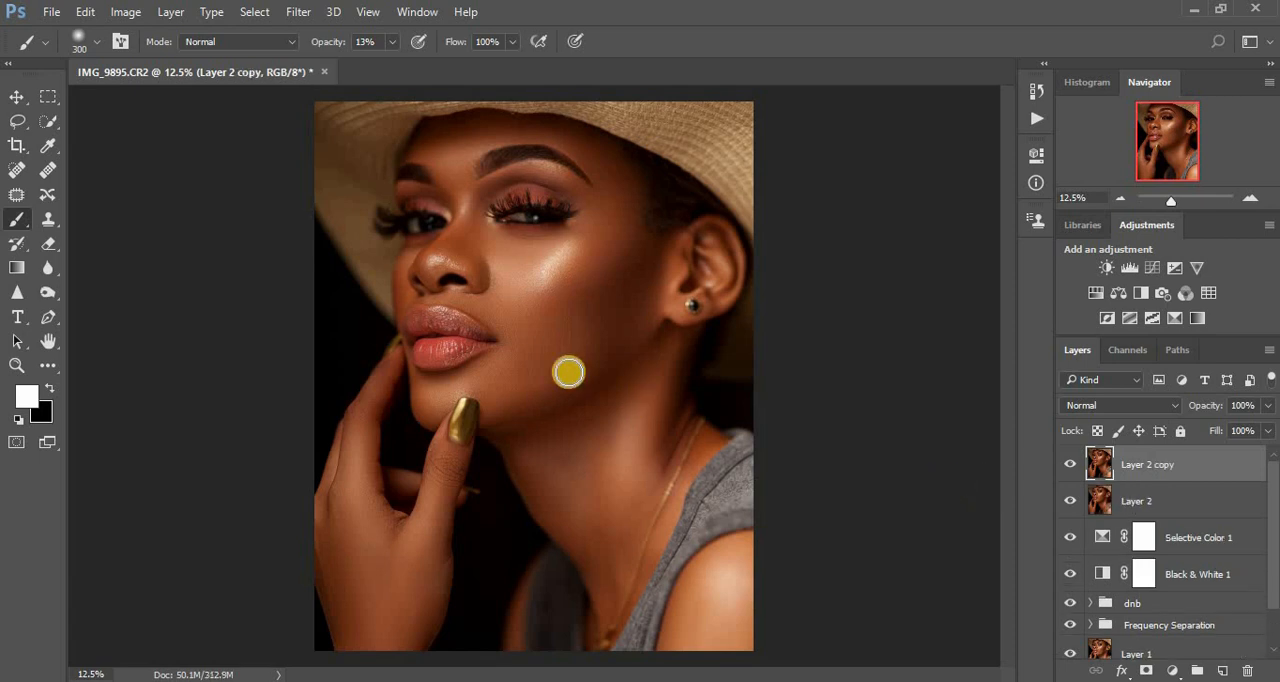
- Open the duplicate in the Camera Raw Filter and whiten the far eye with the Adjustment Brush at Temperature -36, Tint +69, Saturation -85
{"action": "left_click", "coordinate": [293, 12]}
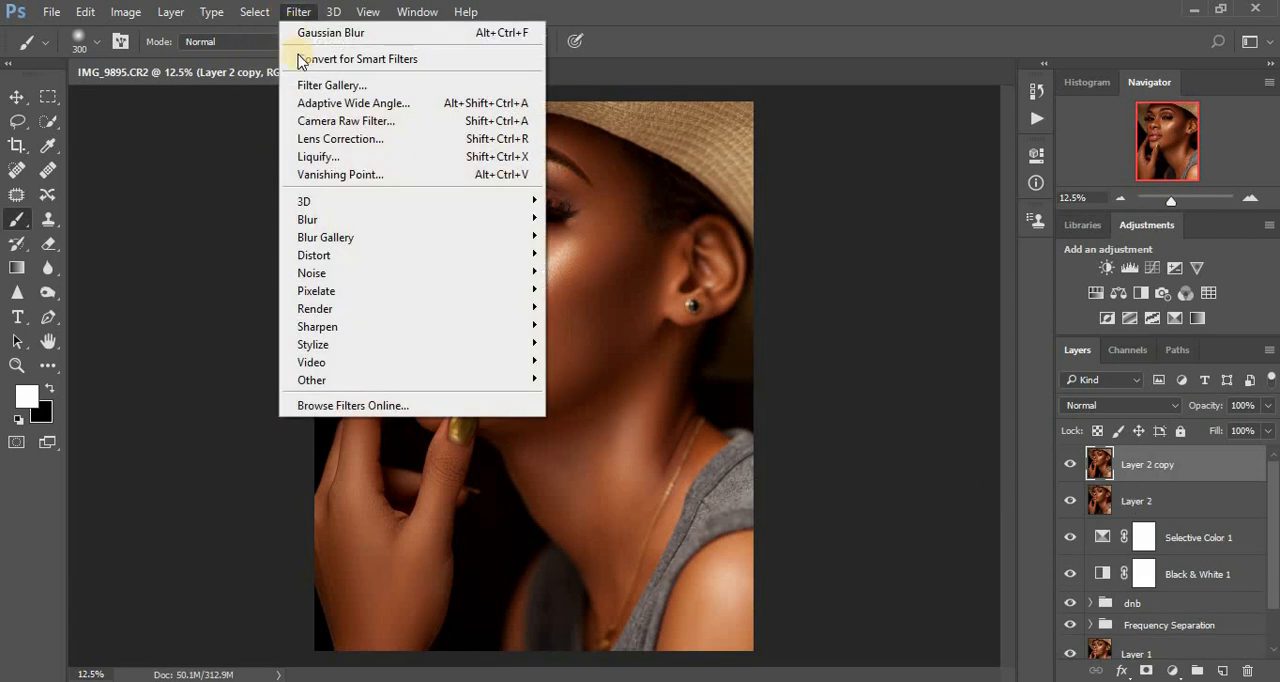
{"action": "left_click", "coordinate": [328, 121]}
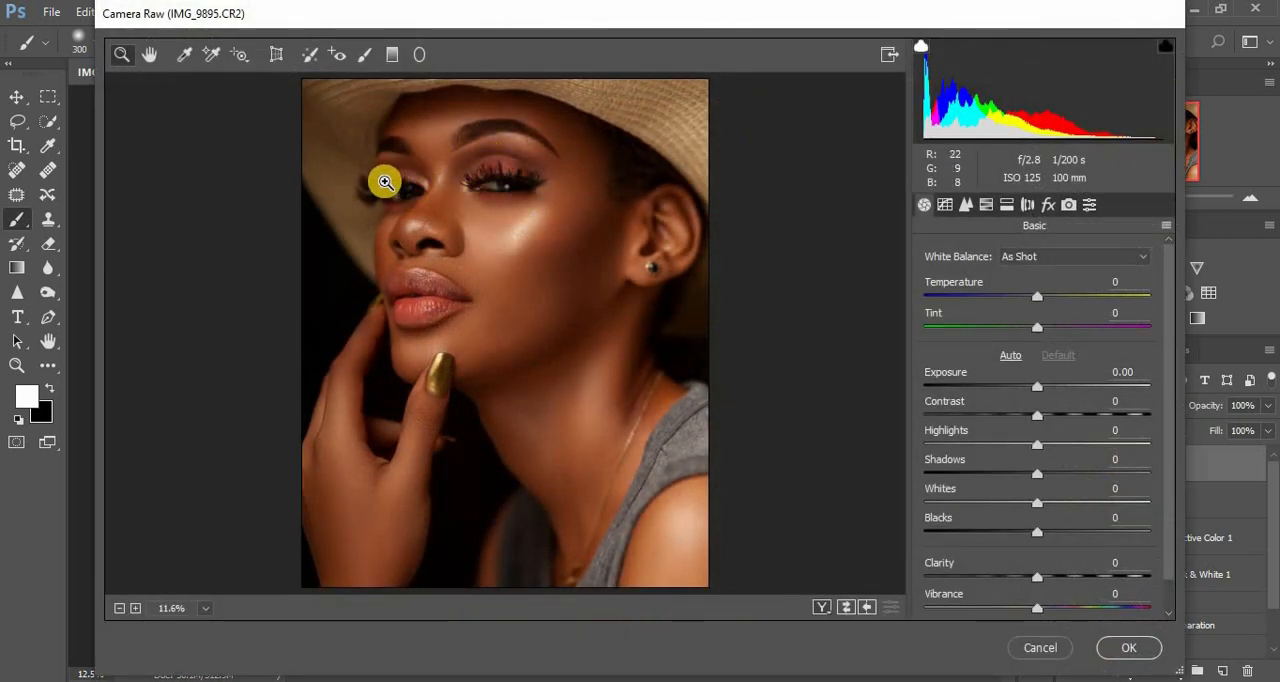
{"action": "left_click_drag", "start_coordinate": [385, 180], "coordinate": [425, 204]}
{"action": "key", "text": "ctrl+minus"}
{"action": "key", "text": "ctrl+minus"}
{"action": "key", "text": "ctrl+minus"}
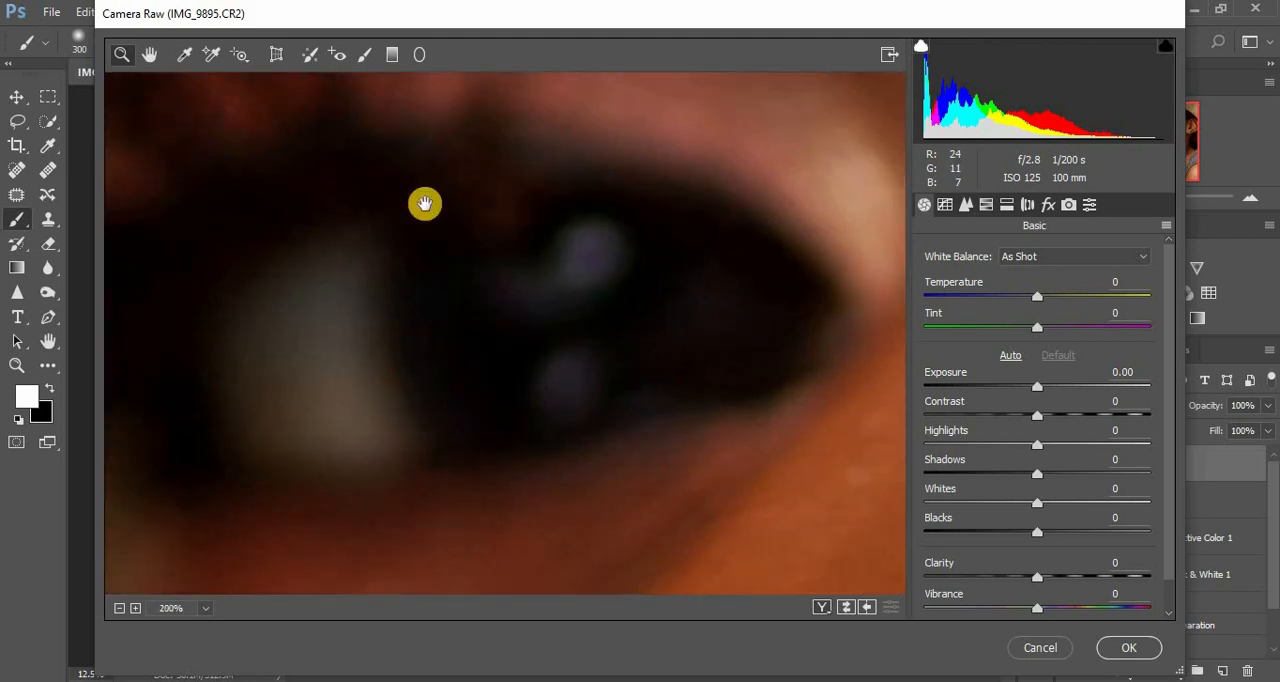
{"action": "left_click", "coordinate": [364, 54]}
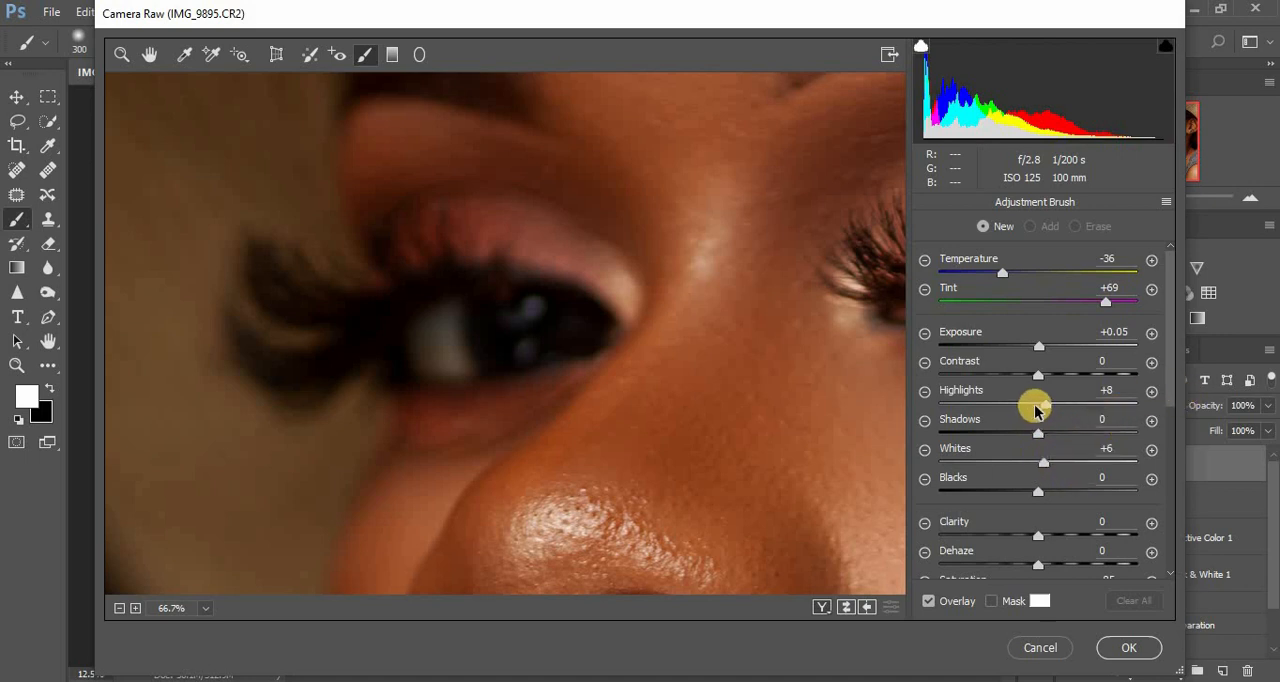
{"action": "mouse_move", "coordinate": [1180, 396]}
{"action": "left_mouse_down"}
{"action": "mouse_move", "coordinate": [1171, 391]}
{"action": "mouse_move", "coordinate": [1171, 460]}
{"action": "mouse_move", "coordinate": [975, 458]}
{"action": "left_mouse_up"}
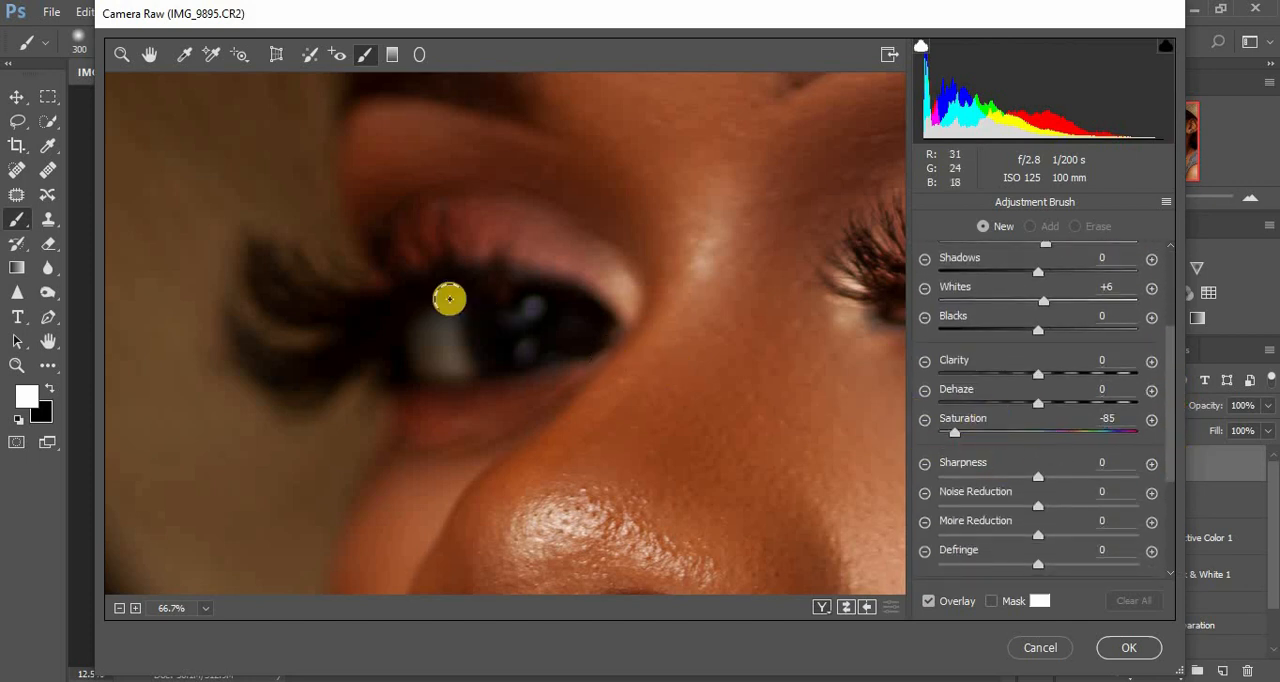
{"action": "mouse_move", "coordinate": [449, 337]}
{"action": "left_mouse_down"}
{"action": "mouse_move", "coordinate": [416, 332]}
{"action": "mouse_move", "coordinate": [437, 359]}
{"action": "mouse_move", "coordinate": [432, 330]}
{"action": "mouse_move", "coordinate": [448, 311]}
{"action": "mouse_move", "coordinate": [461, 364]}
{"action": "mouse_move", "coordinate": [451, 371]}
{"action": "mouse_move", "coordinate": [420, 368]}
{"action": "mouse_move", "coordinate": [424, 325]}
{"action": "left_mouse_up"}
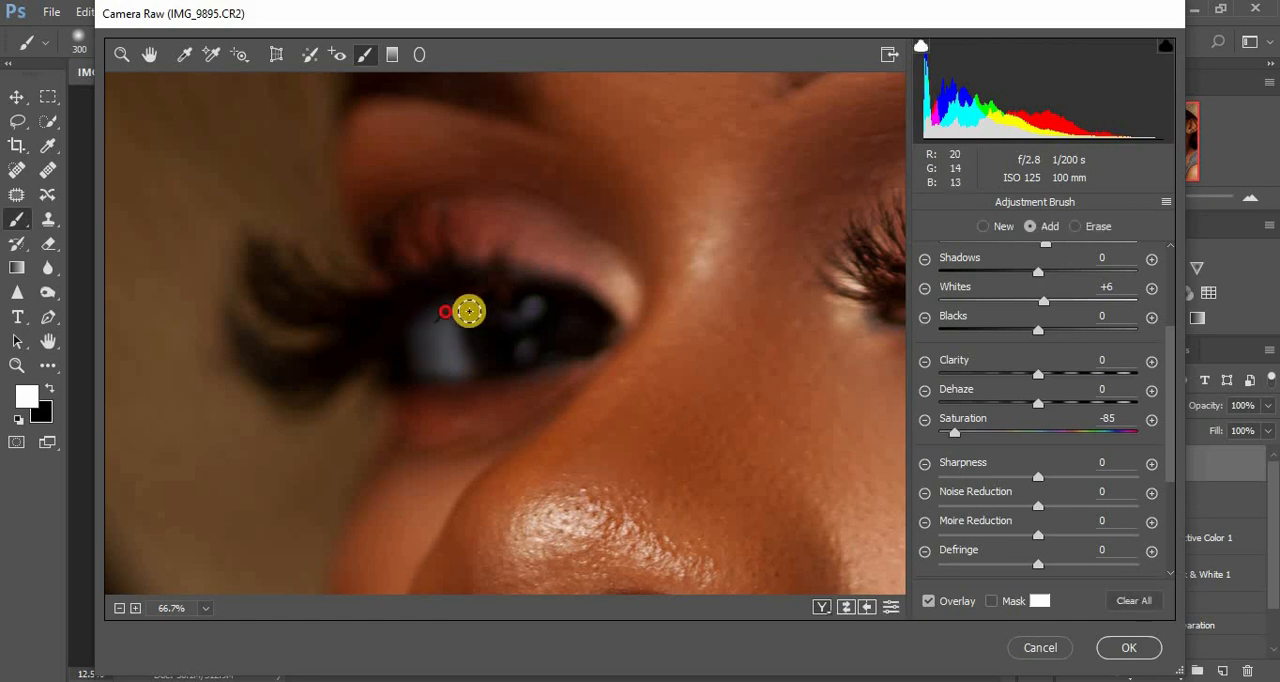
- Paint the same Adjustment Brush settings over the white of the near eye
{"action": "left_click", "coordinate": [149, 54]}
{"action": "left_click_drag", "start_coordinate": [517, 240], "coordinate": [257, 266]}
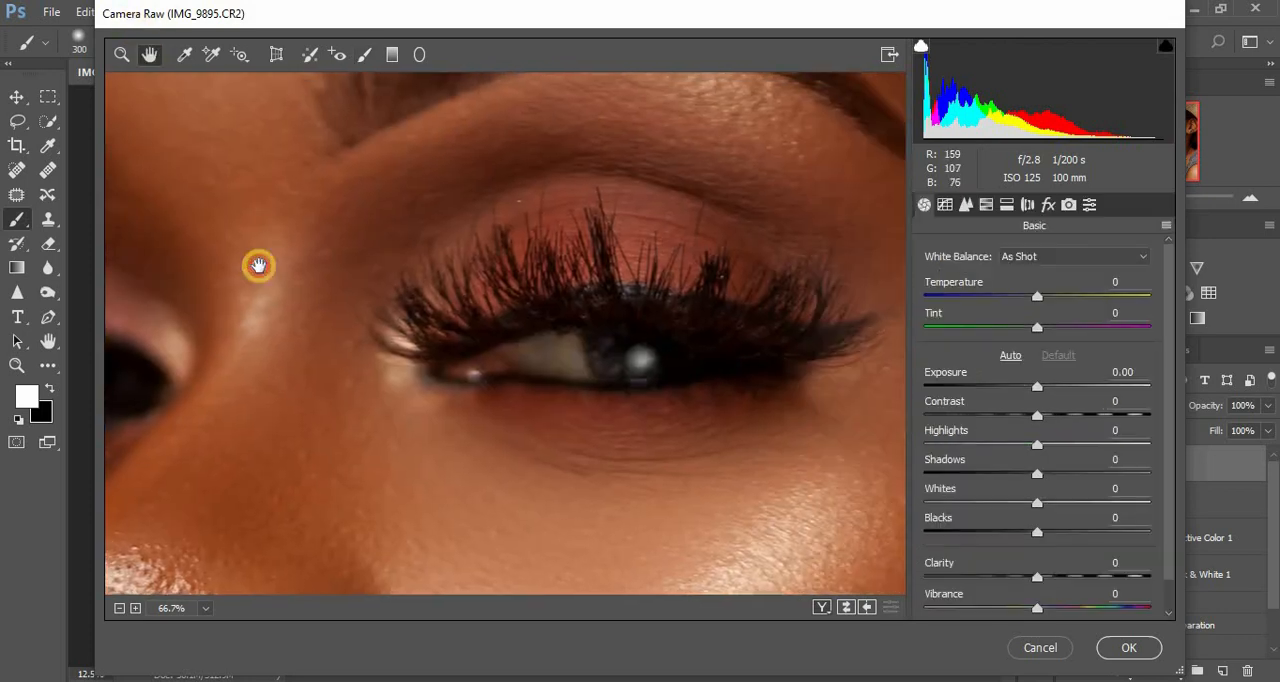
{"action": "left_click", "coordinate": [364, 54]}
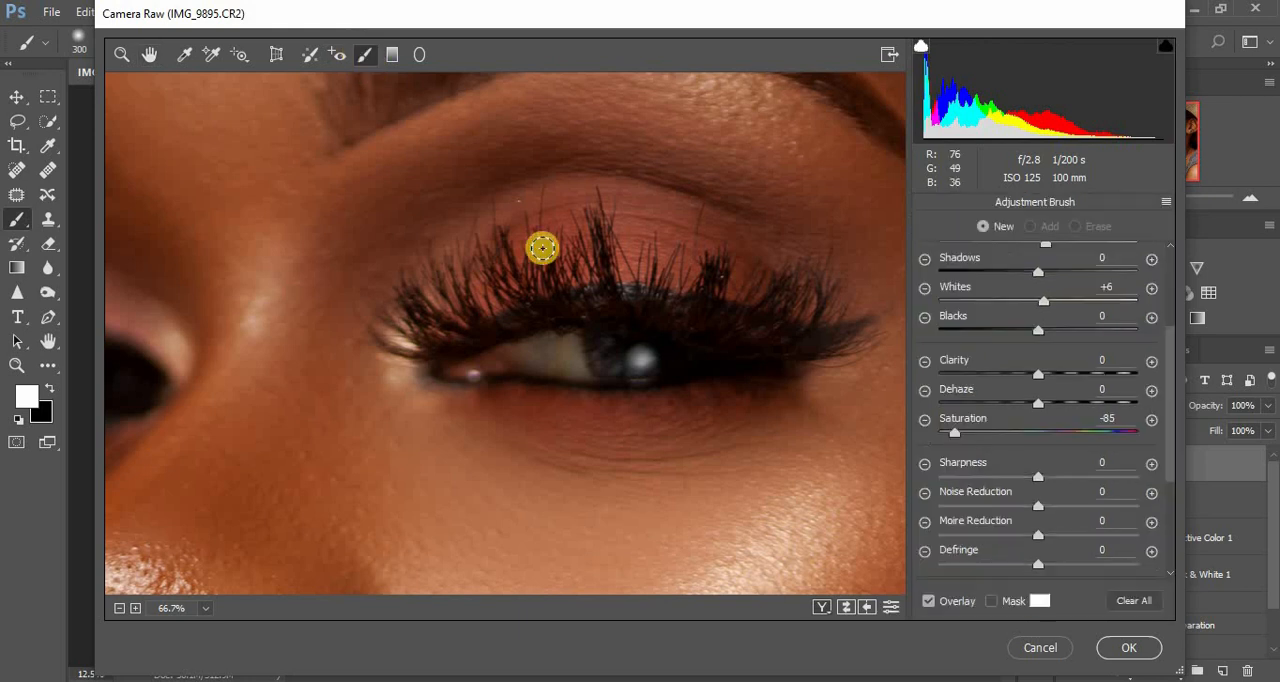
{"action": "mouse_move", "coordinate": [574, 346]}
{"action": "left_mouse_down"}
{"action": "mouse_move", "coordinate": [522, 357]}
{"action": "mouse_move", "coordinate": [554, 345]}
{"action": "mouse_move", "coordinate": [544, 357]}
{"action": "mouse_move", "coordinate": [557, 370]}
{"action": "mouse_move", "coordinate": [563, 341]}
{"action": "mouse_move", "coordinate": [492, 361]}
{"action": "mouse_move", "coordinate": [553, 350]}
{"action": "mouse_move", "coordinate": [590, 375]}
{"action": "mouse_move", "coordinate": [644, 358]}
{"action": "mouse_move", "coordinate": [602, 369]}
{"action": "mouse_move", "coordinate": [599, 353]}
{"action": "mouse_move", "coordinate": [641, 362]}
{"action": "left_mouse_up"}
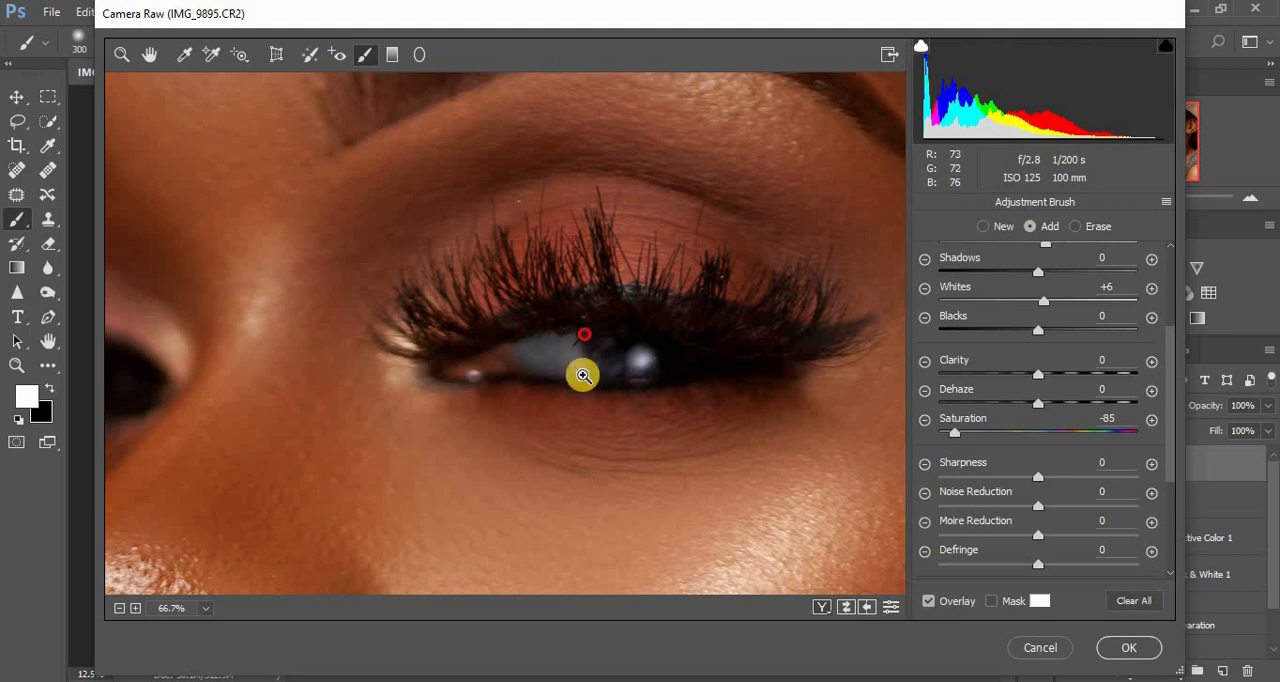
- Brush the same whitening adjustment over the teeth between the parted lips
{"action": "key", "text": "ctrl+0"}
{"action": "left_click", "coordinate": [584, 375]}
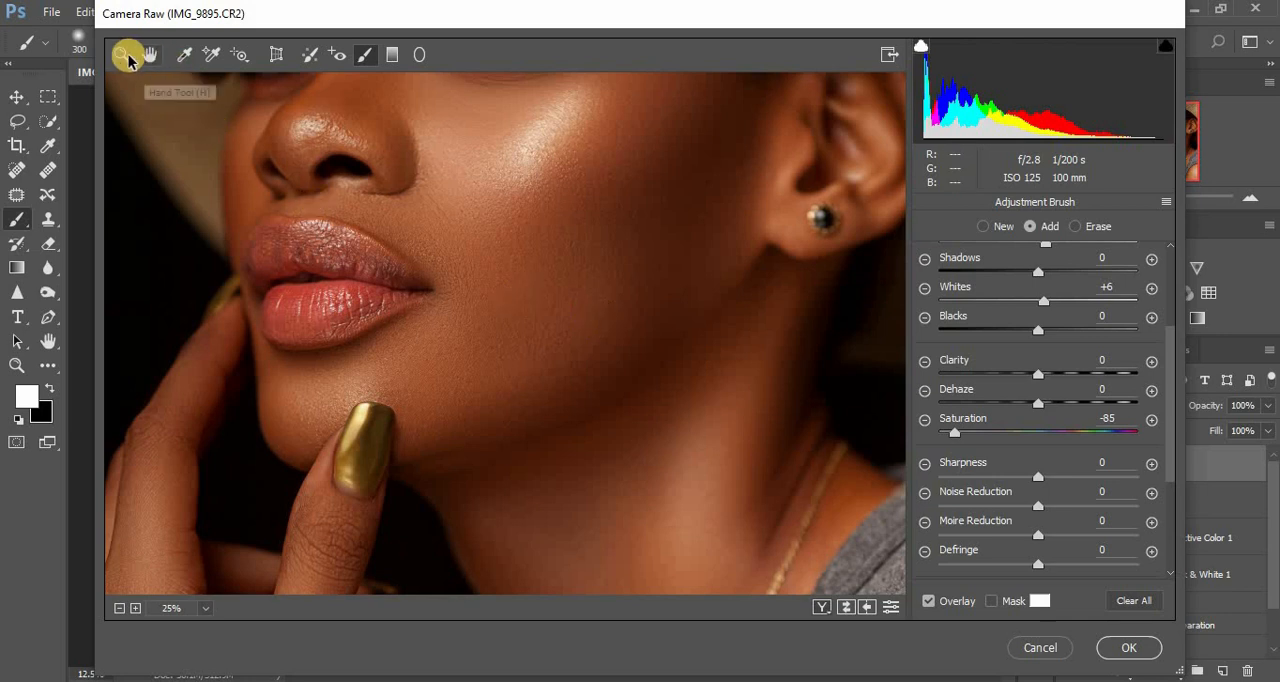
{"action": "left_click", "coordinate": [123, 56]}
{"action": "left_click_drag", "start_coordinate": [286, 266], "coordinate": [390, 297]}
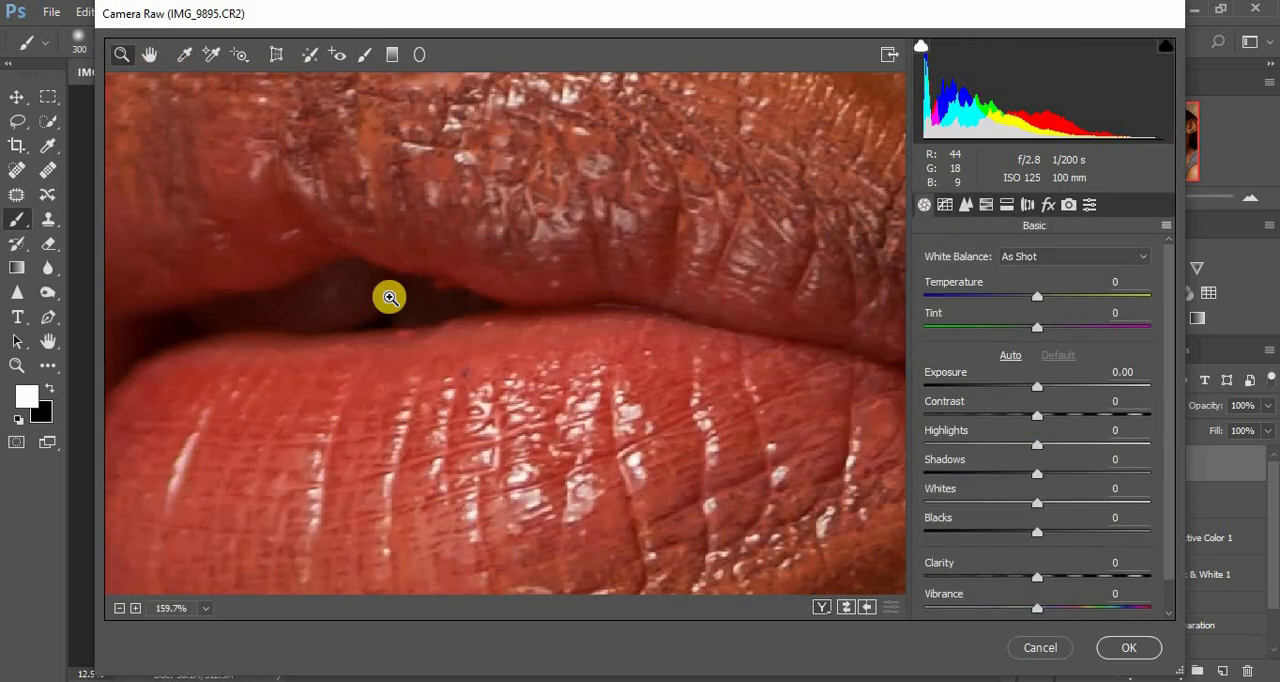
{"action": "left_click", "coordinate": [364, 54]}
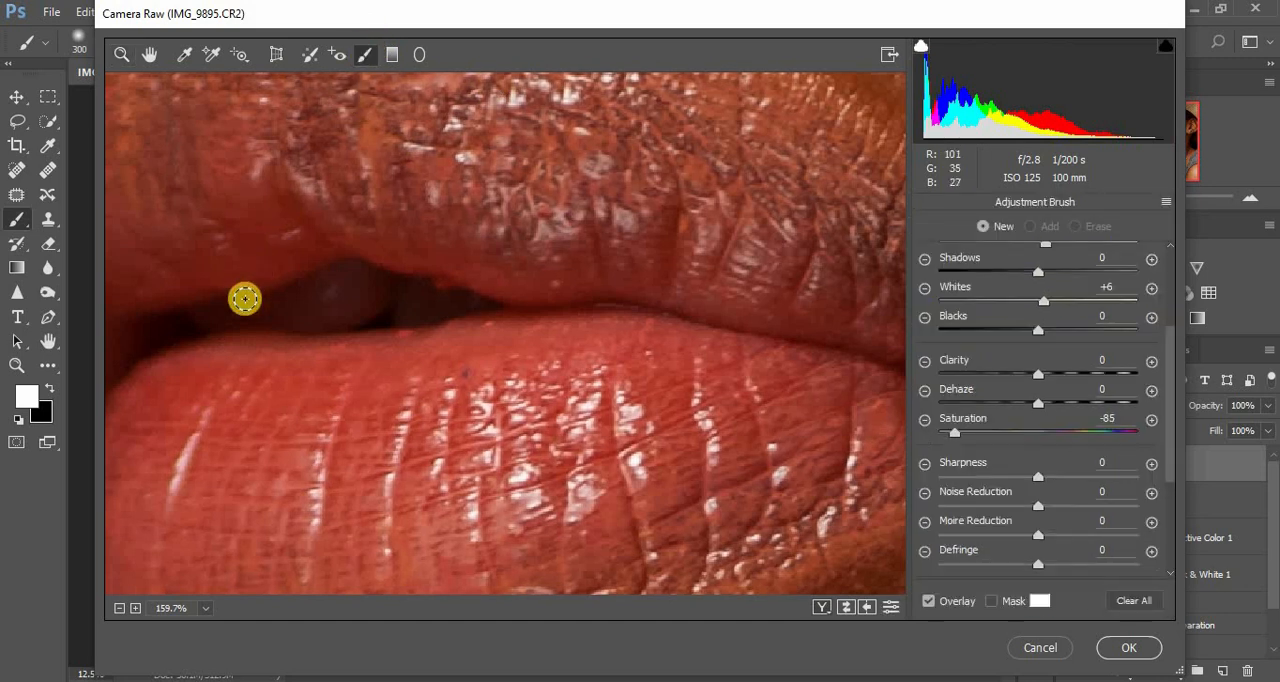
{"action": "mouse_move", "coordinate": [245, 298]}
{"action": "left_mouse_down"}
{"action": "mouse_move", "coordinate": [211, 311]}
{"action": "mouse_move", "coordinate": [366, 274]}
{"action": "mouse_move", "coordinate": [317, 303]}
{"action": "mouse_move", "coordinate": [370, 295]}
{"action": "mouse_move", "coordinate": [306, 320]}
{"action": "mouse_move", "coordinate": [231, 314]}
{"action": "mouse_move", "coordinate": [389, 286]}
{"action": "mouse_move", "coordinate": [406, 314]}
{"action": "mouse_move", "coordinate": [469, 298]}
{"action": "mouse_move", "coordinate": [417, 283]}
{"action": "mouse_move", "coordinate": [449, 297]}
{"action": "mouse_move", "coordinate": [403, 294]}
{"action": "mouse_move", "coordinate": [449, 300]}
{"action": "mouse_move", "coordinate": [206, 309]}
{"action": "mouse_move", "coordinate": [523, 311]}
{"action": "left_mouse_up"}
- In Camera Calibration, set the Red Primary hue to -7, Green Primary hue to +4 and Blue Primary hue to +7
{"action": "key", "text": "ctrl+minus"}
{"action": "key", "text": "ctrl+minus"}
{"action": "key", "text": "ctrl+minus"}
{"action": "key", "text": "ctrl+minus"}
{"action": "key", "text": "ctrl+minus"}
{"action": "key", "text": "ctrl+minus"}
{"action": "key", "text": "ctrl+minus"}
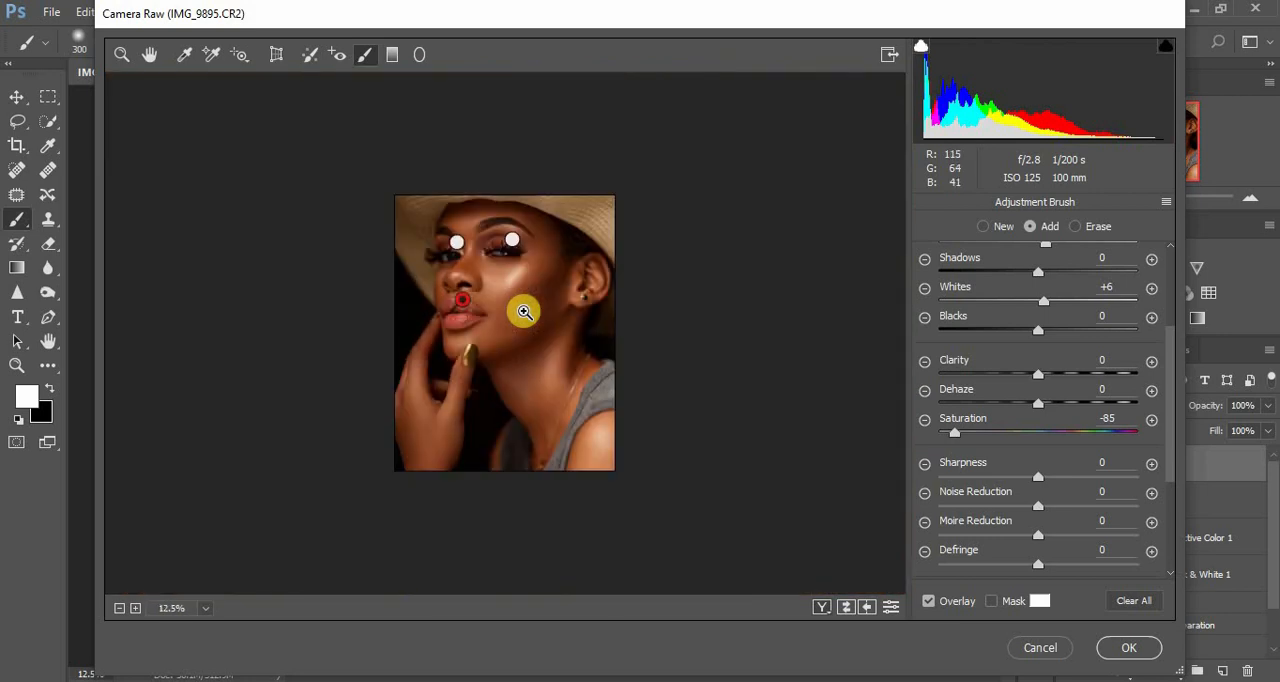
{"action": "key", "text": "ctrl+plus"}
{"action": "left_click", "coordinate": [122, 54]}
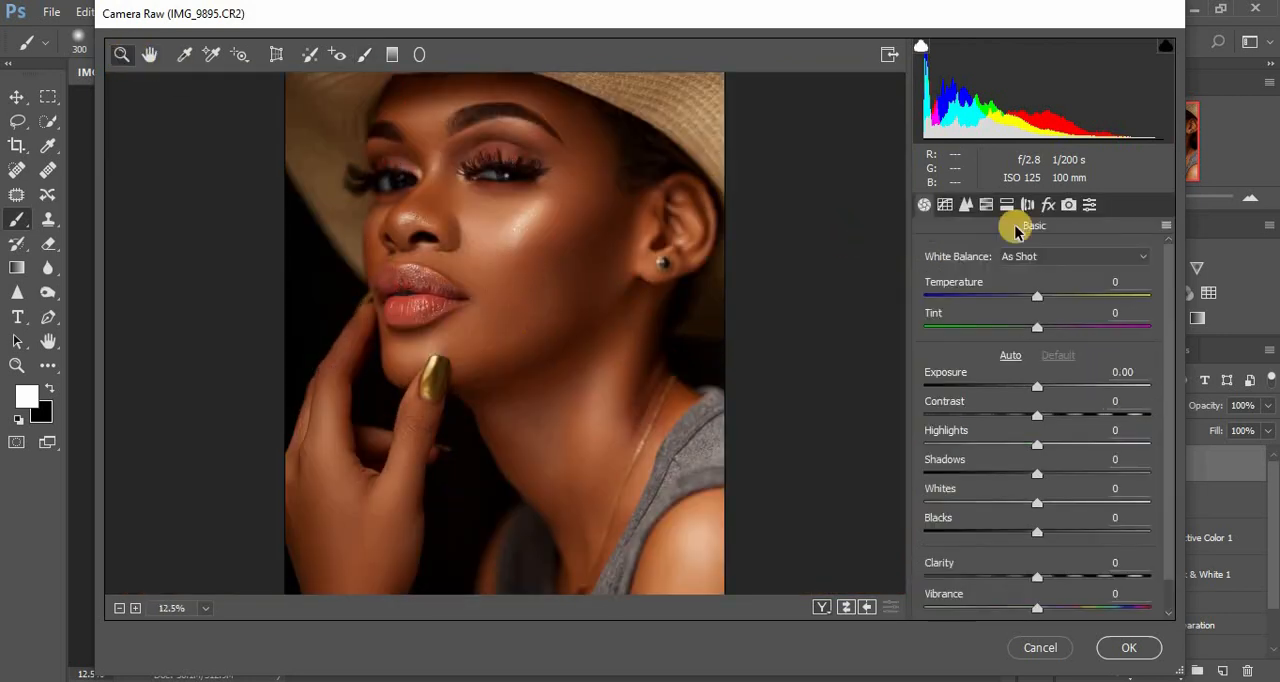
{"action": "left_click", "coordinate": [1067, 206]}
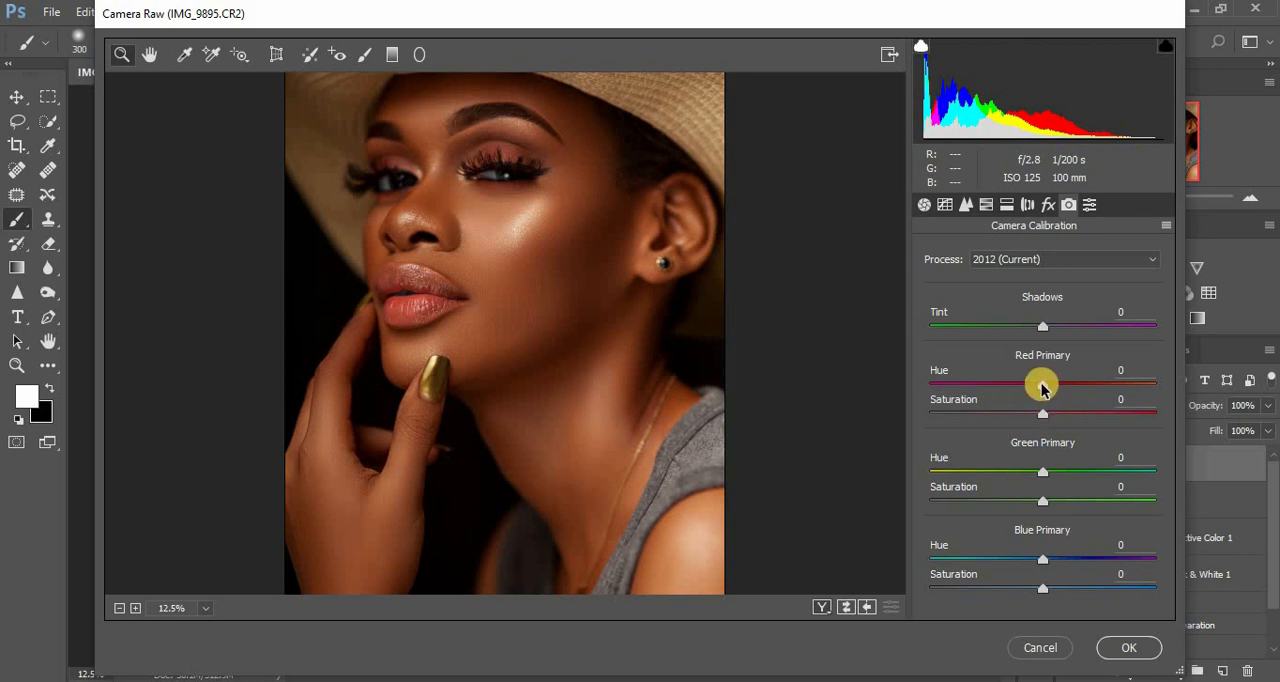
{"action": "mouse_move", "coordinate": [1047, 389]}
{"action": "left_mouse_down"}
{"action": "mouse_move", "coordinate": [1035, 389]}
{"action": "mouse_move", "coordinate": [1126, 378]}
{"action": "mouse_move", "coordinate": [937, 396]}
{"action": "mouse_move", "coordinate": [937, 407]}
{"action": "mouse_move", "coordinate": [1035, 408]}
{"action": "left_mouse_up"}
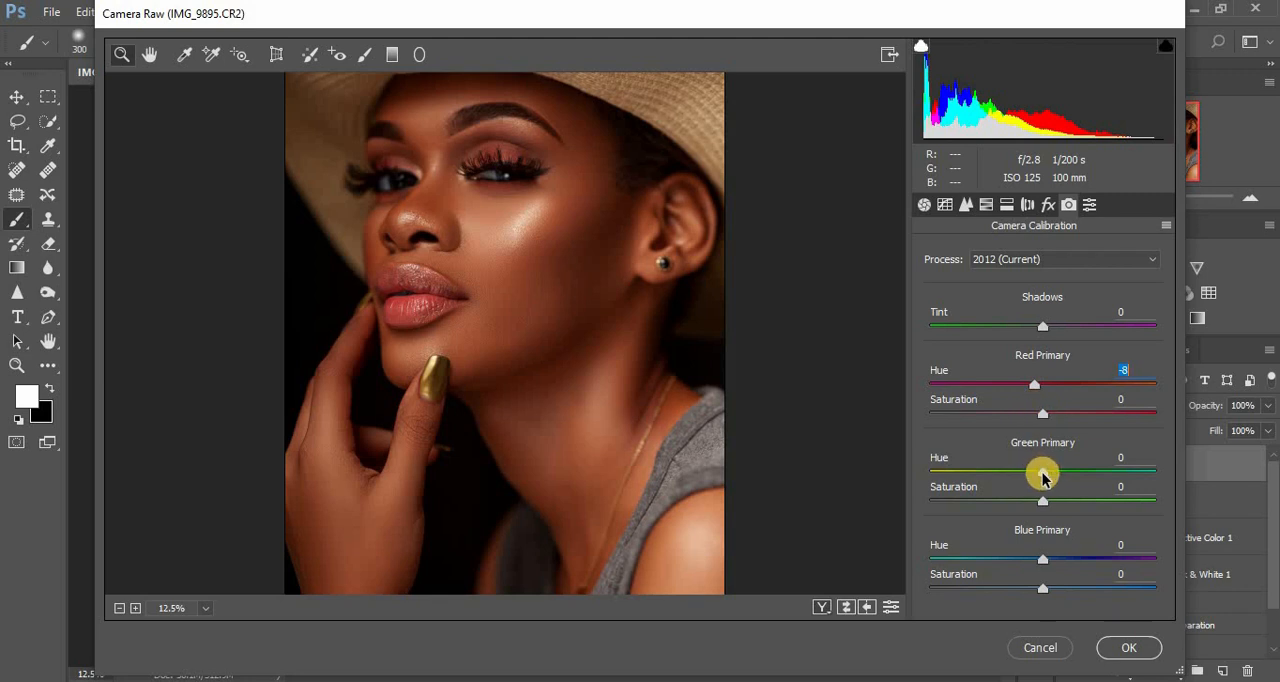
{"action": "mouse_move", "coordinate": [1042, 478]}
{"action": "left_mouse_down"}
{"action": "mouse_move", "coordinate": [1056, 478]}
{"action": "mouse_move", "coordinate": [1020, 478]}
{"action": "mouse_move", "coordinate": [1063, 477]}
{"action": "mouse_move", "coordinate": [1047, 480]}
{"action": "left_mouse_up"}
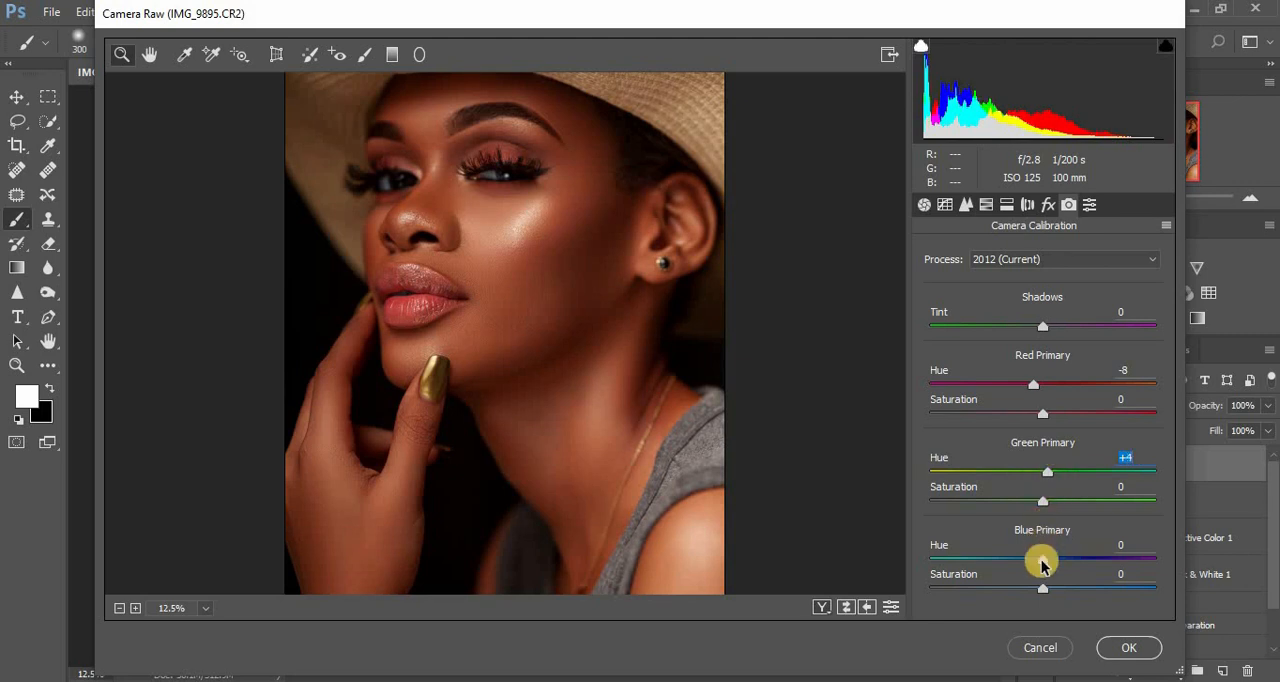
{"action": "mouse_move", "coordinate": [1041, 560]}
{"action": "left_mouse_down"}
{"action": "mouse_move", "coordinate": [1023, 564]}
{"action": "mouse_move", "coordinate": [1050, 564]}
{"action": "left_mouse_up"}
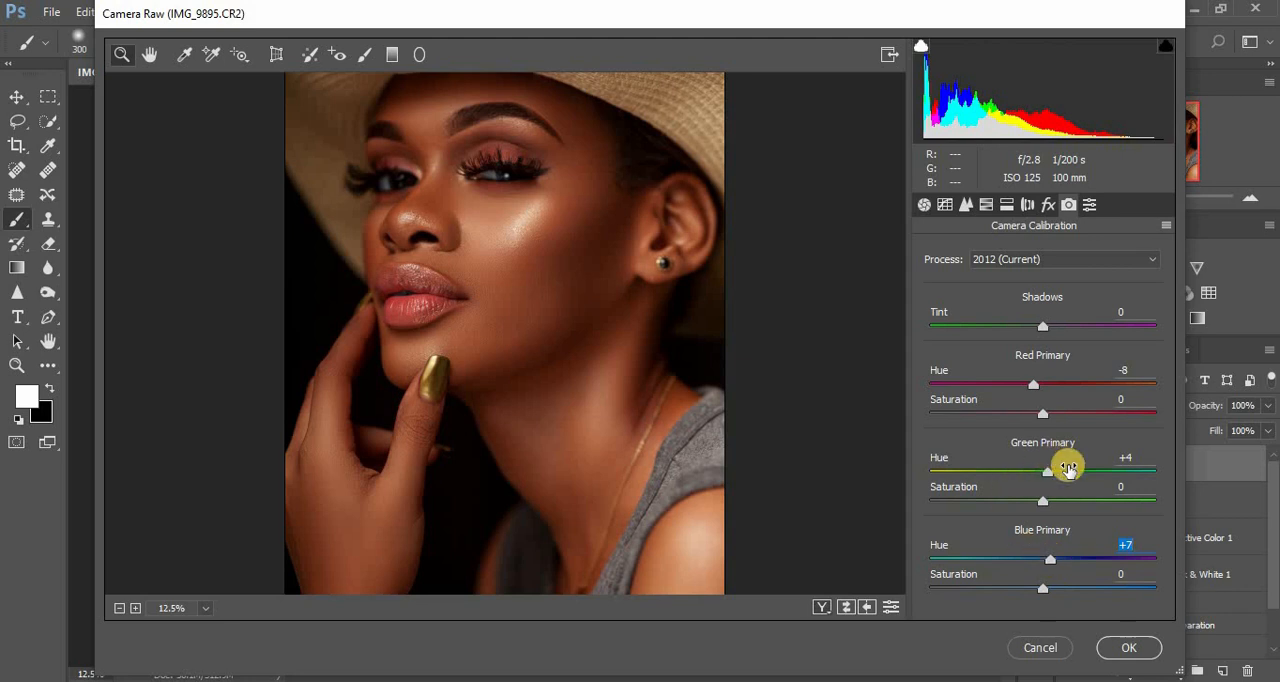
{"action": "left_click", "coordinate": [1036, 386]}
{"action": "mouse_move", "coordinate": [1037, 382]}
{"action": "left_mouse_down"}
{"action": "mouse_move", "coordinate": [1050, 383]}
{"action": "mouse_move", "coordinate": [1037, 388]}
{"action": "left_mouse_up"}
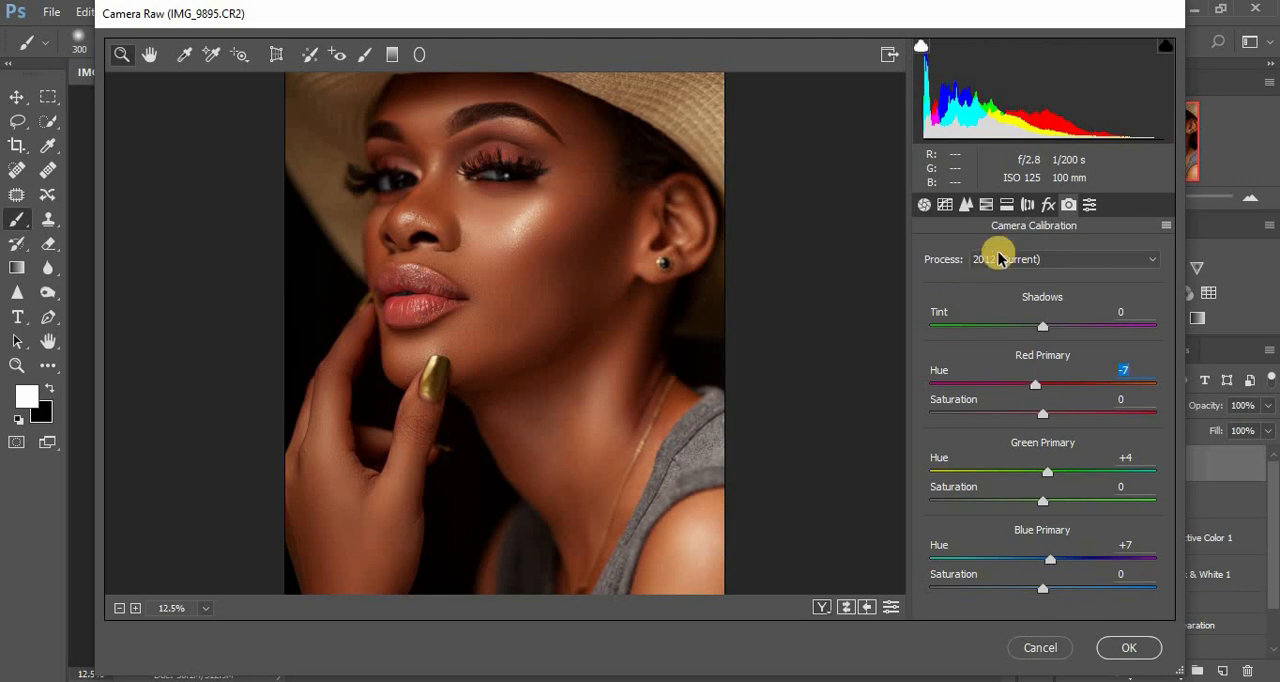
- Set the Camera Raw basic tone to Exposure +0.20, Contrast +4 and Highlights -6, and apply the filter
{"action": "left_click", "coordinate": [924, 206]}
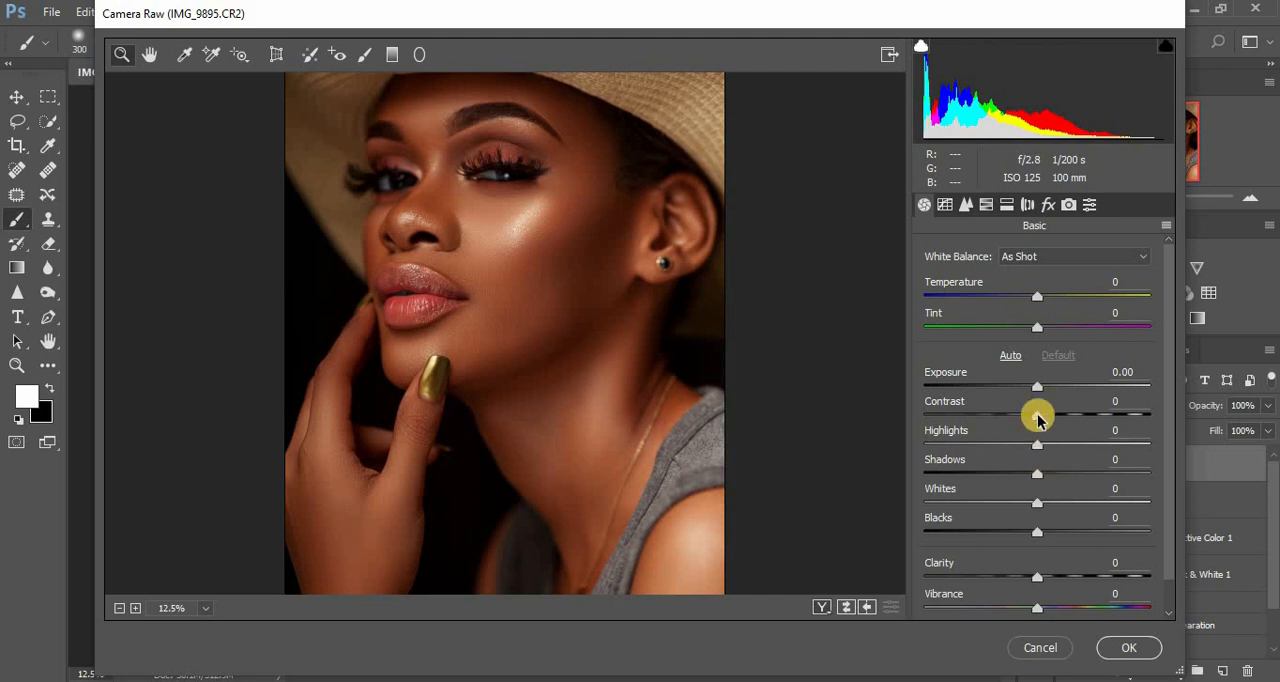
{"action": "left_click_drag", "start_coordinate": [1039, 389], "coordinate": [1042, 389]}
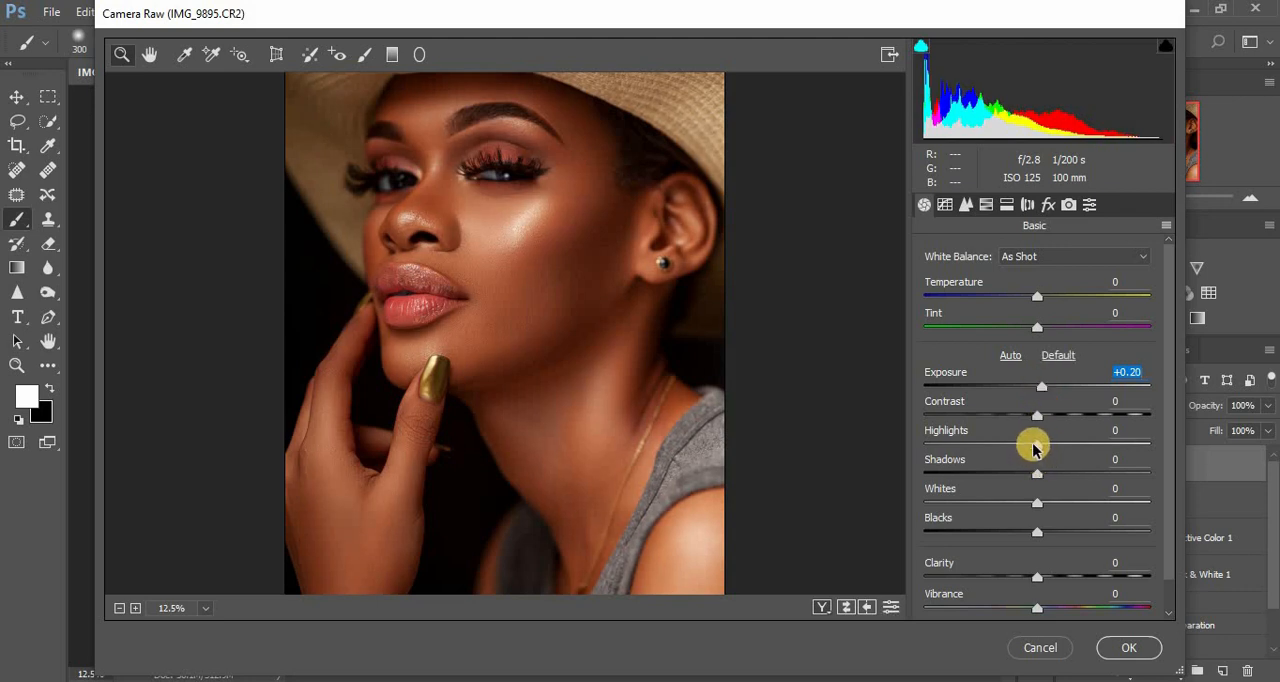
{"action": "left_click_drag", "start_coordinate": [1031, 449], "coordinate": [1044, 421]}
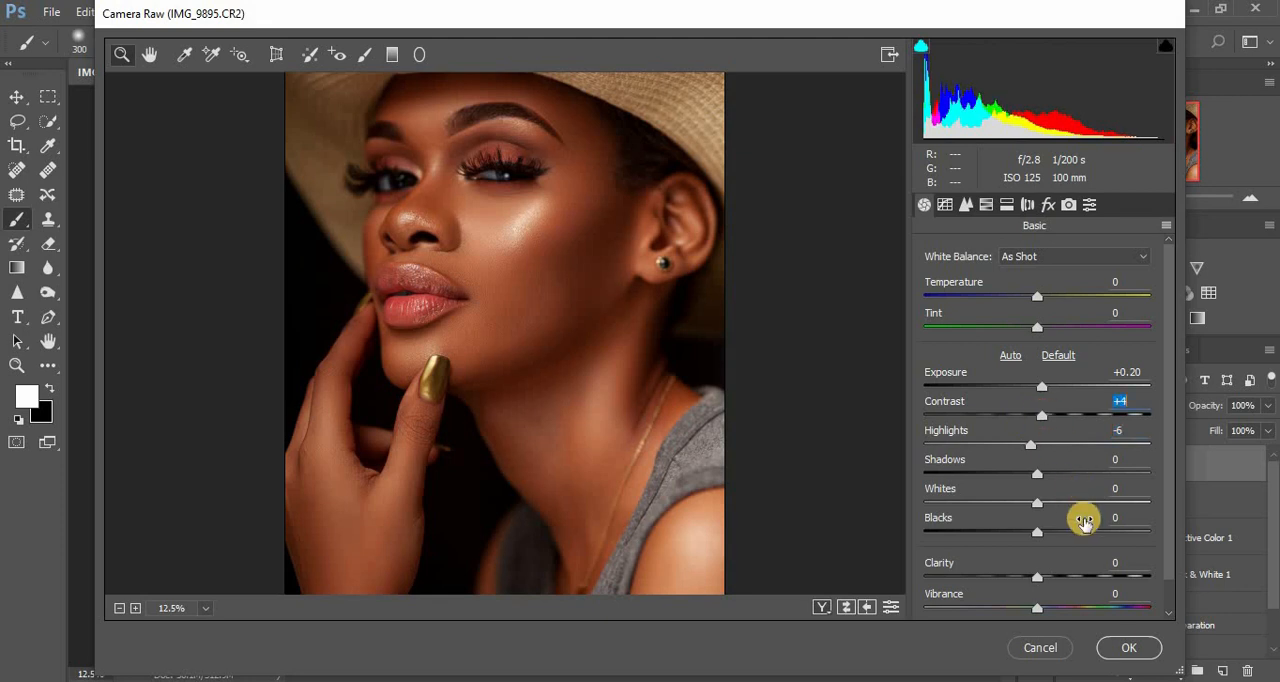
{"action": "left_click", "coordinate": [1126, 649]}
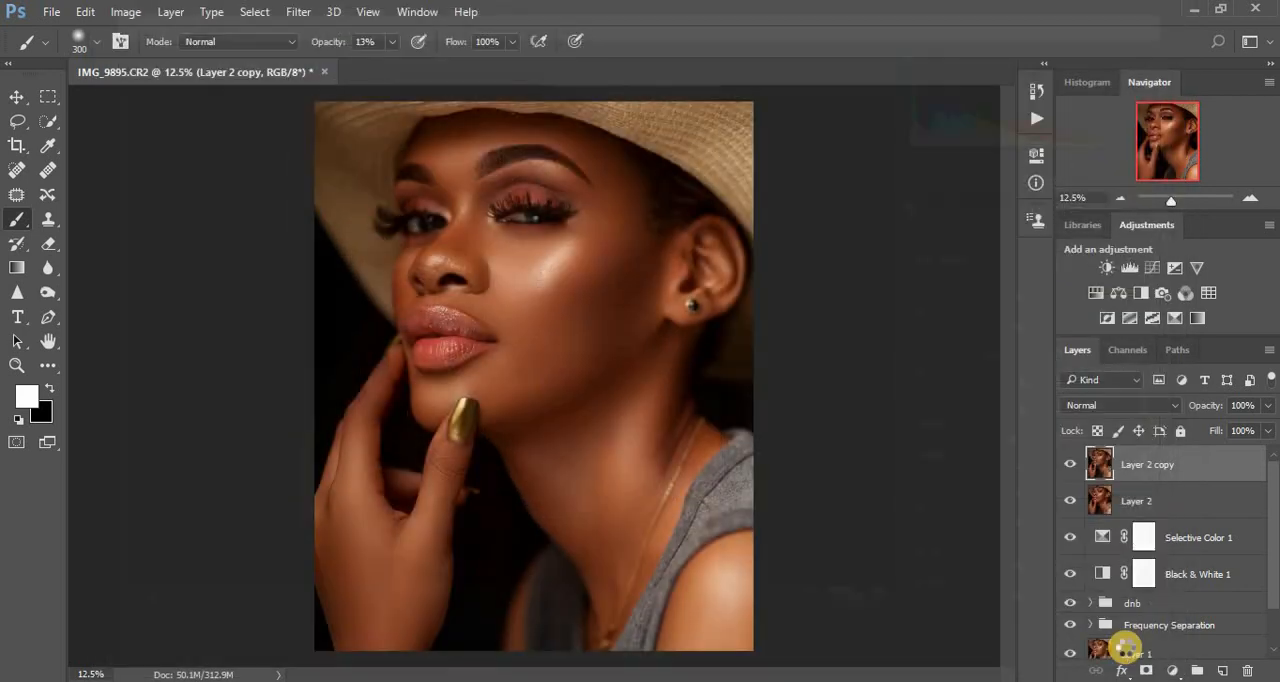
- Add a Gradient Map adjustment layer above Layer 2 copy using the Sepia Antique preset from the photographic toning gradients
{"action": "key", "text": "ctrl+alt+shift+e"}
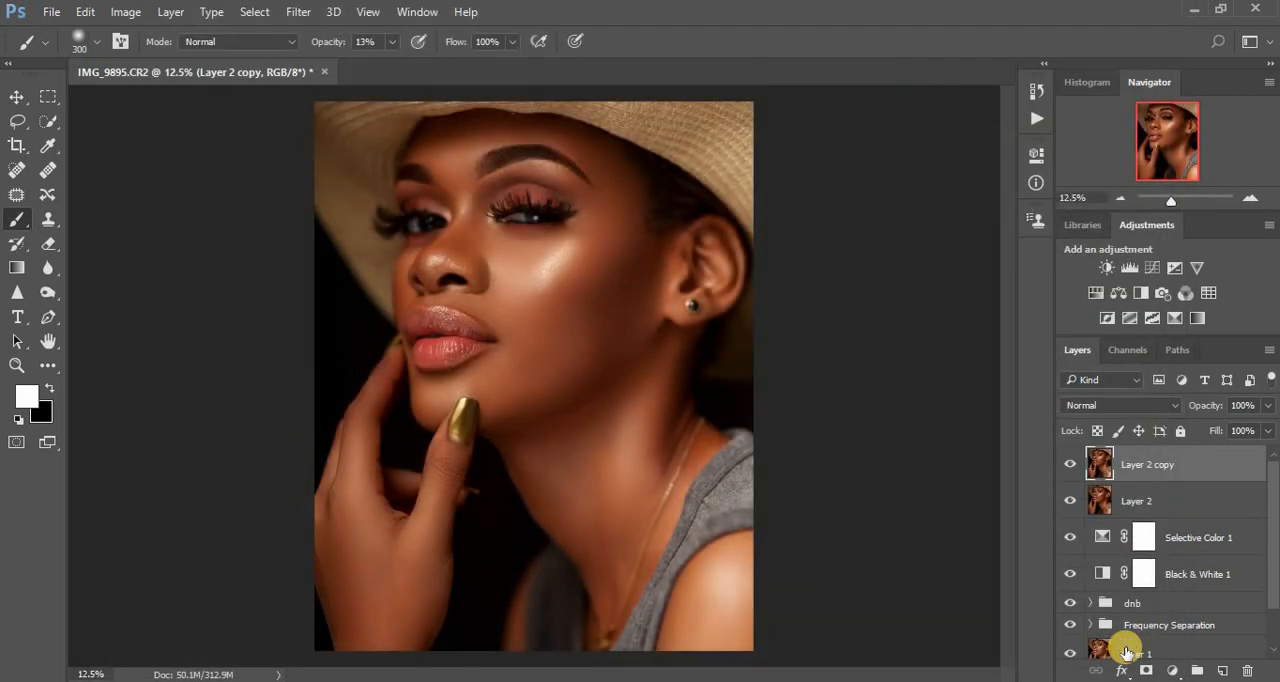
{"action": "left_click", "coordinate": [1175, 672]}
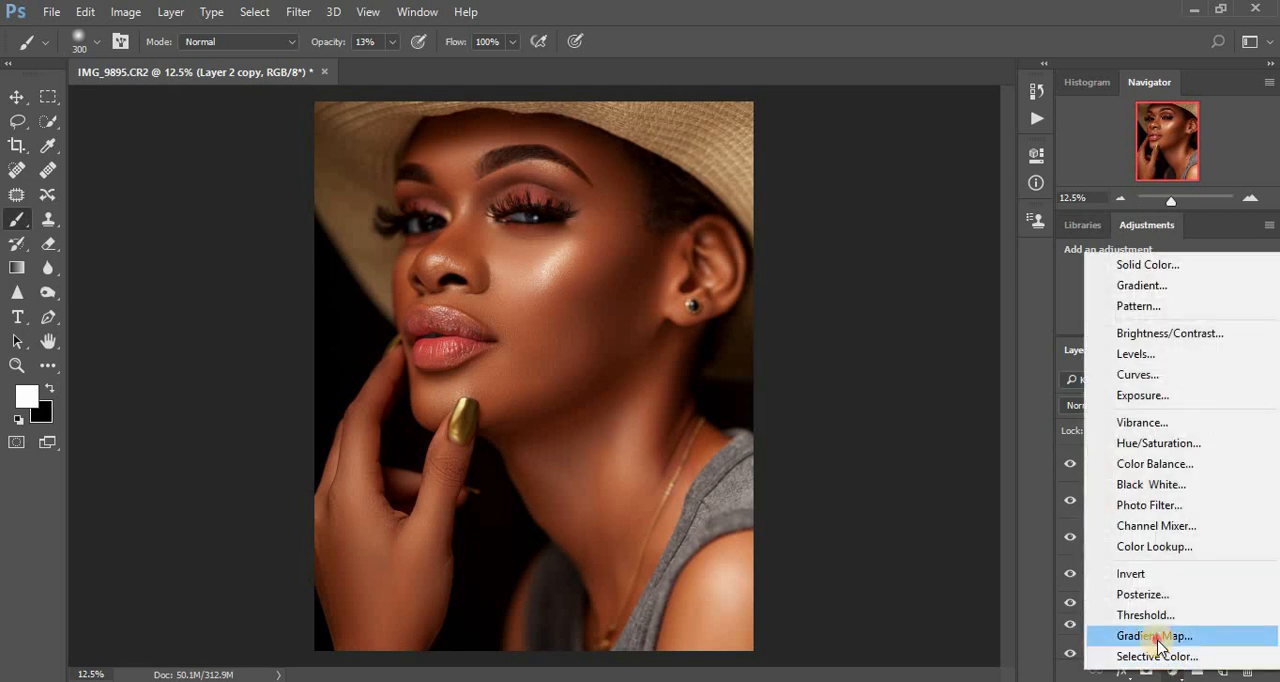
{"action": "left_click", "coordinate": [1180, 634]}
{"action": "left_click", "coordinate": [904, 219]}
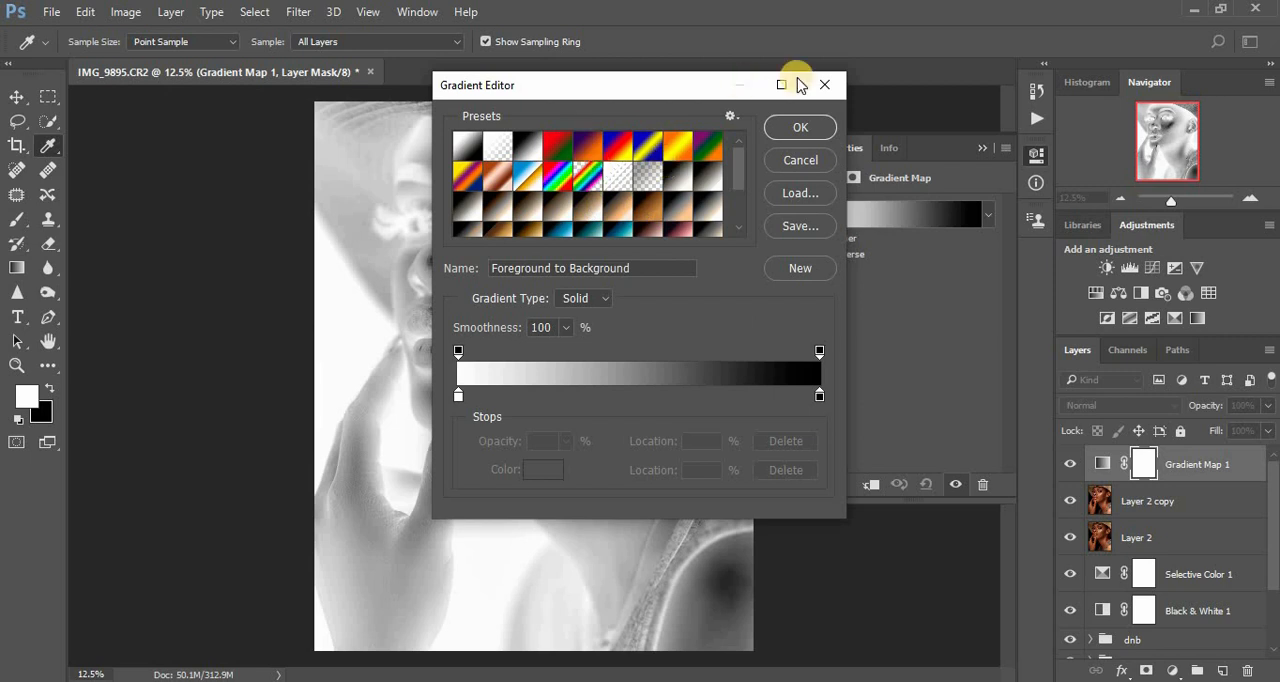
{"action": "left_click", "coordinate": [730, 117]}
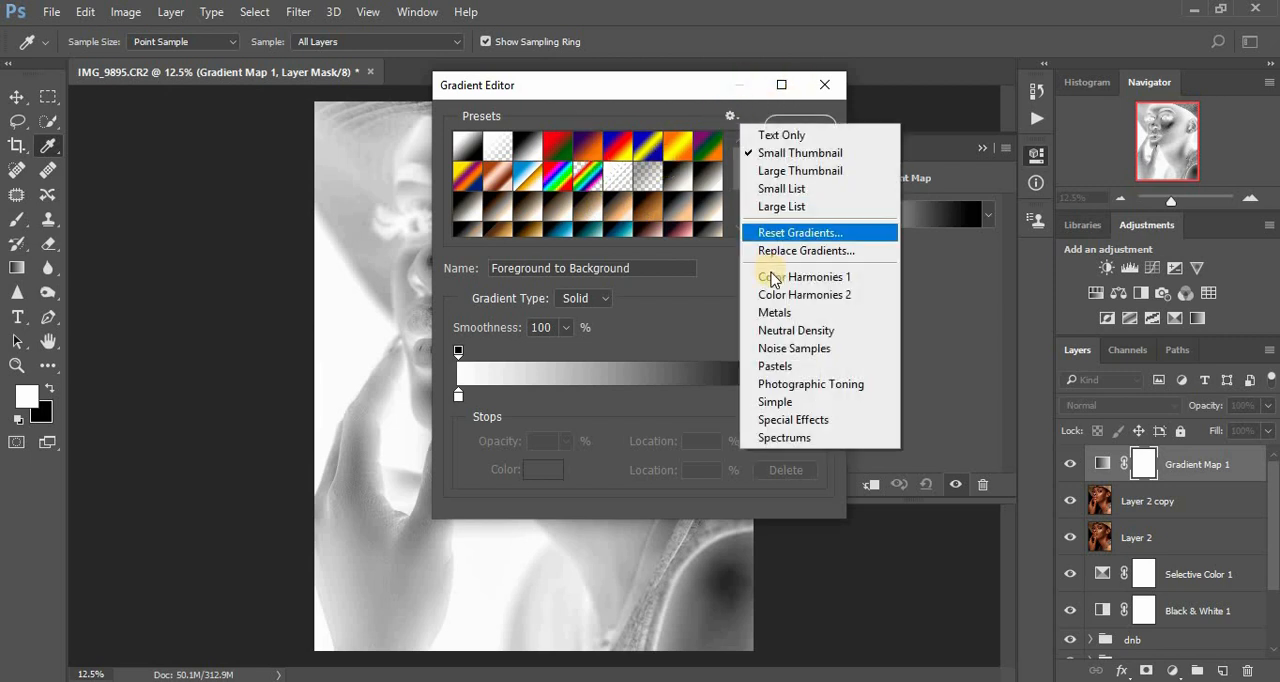
{"action": "left_click", "coordinate": [791, 384]}
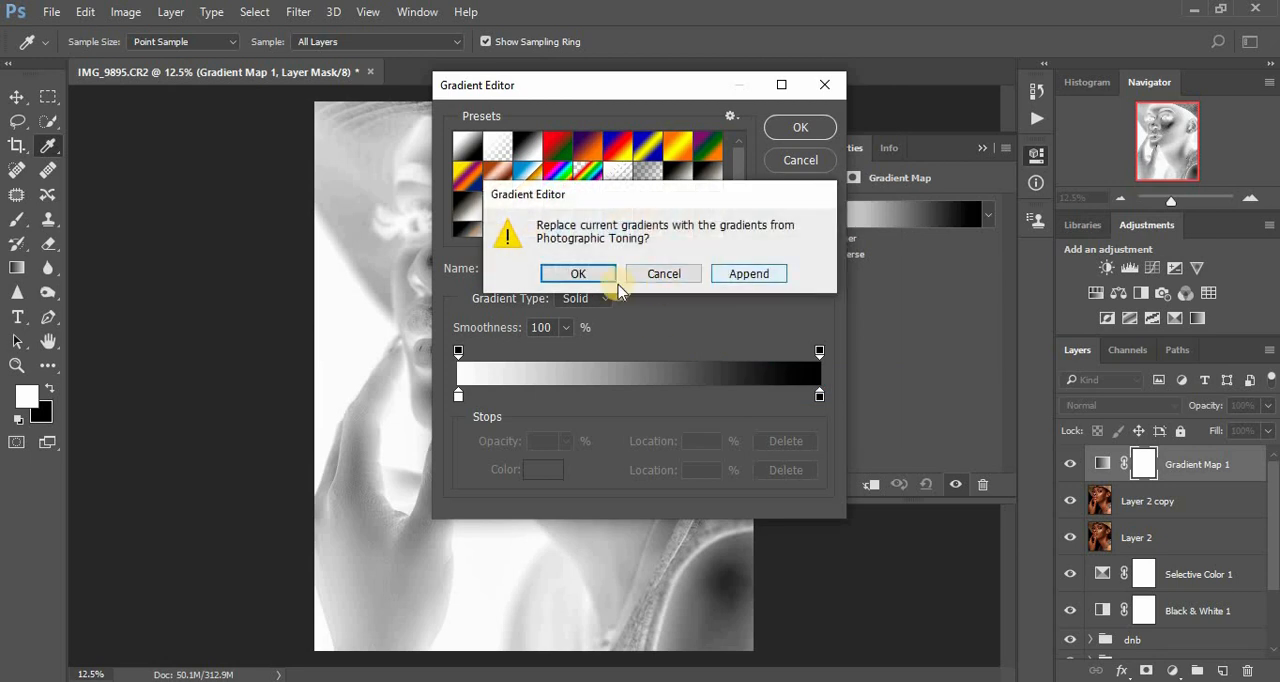
{"action": "left_click", "coordinate": [661, 272]}
{"action": "left_click", "coordinate": [651, 207]}
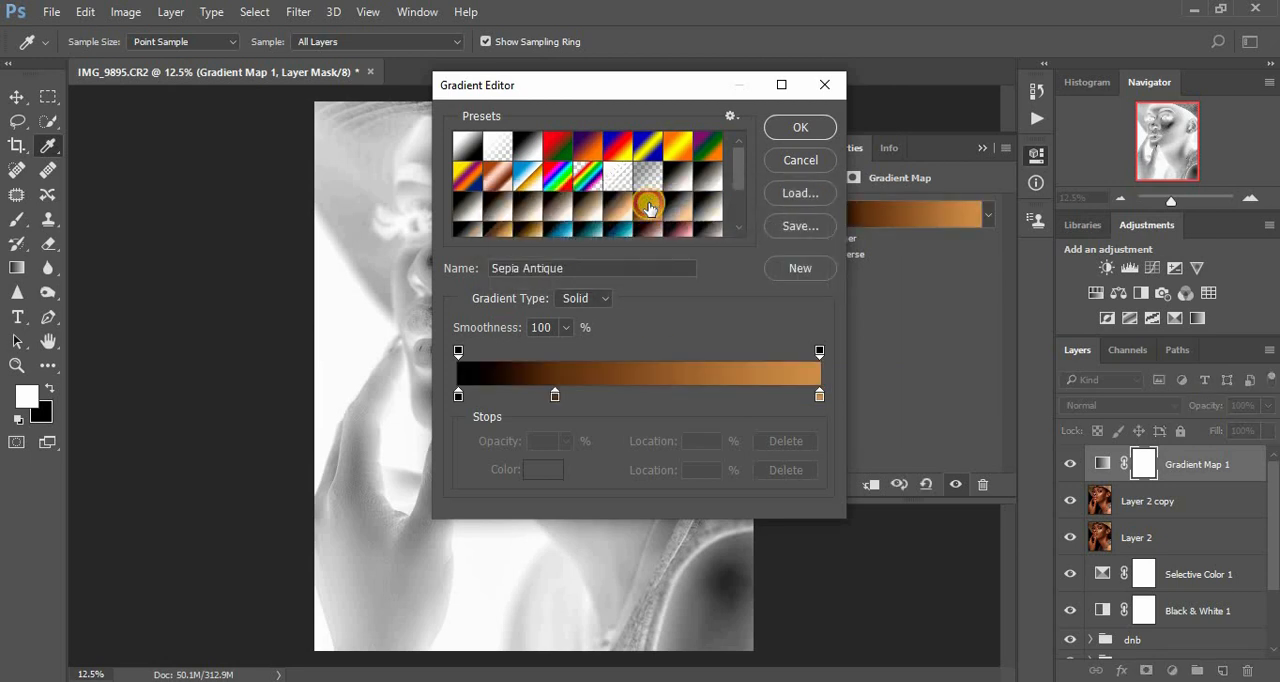
{"action": "left_click", "coordinate": [792, 128]}
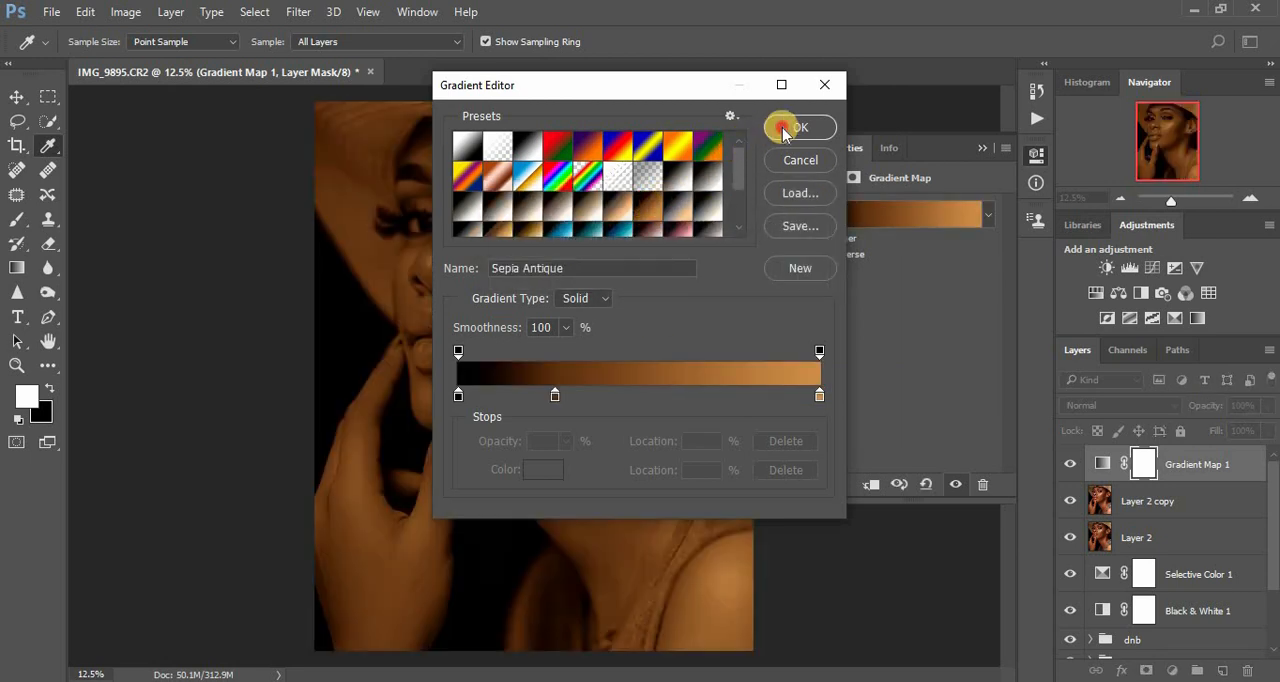
- Blend the Gradient Map layer in Multiply mode at 12% opacity
{"action": "left_click", "coordinate": [1099, 403]}
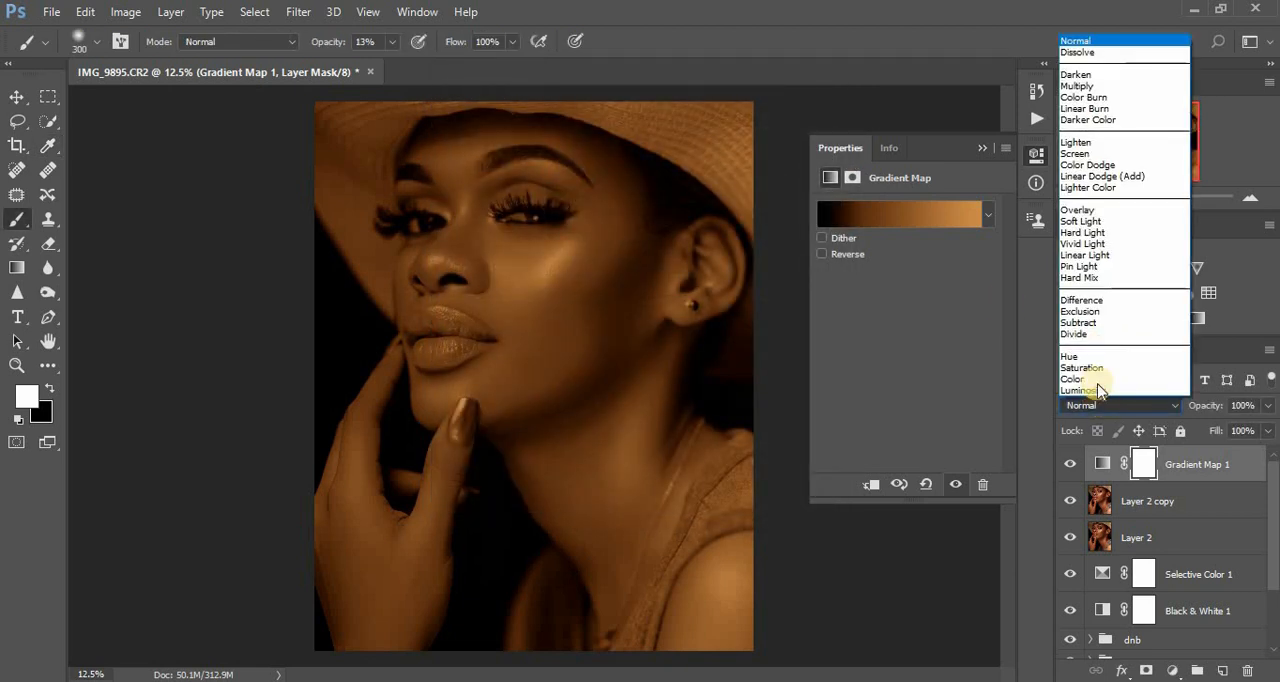
{"action": "left_click", "coordinate": [1077, 86]}
{"action": "left_click_drag", "start_coordinate": [1268, 405], "coordinate": [1191, 440]}
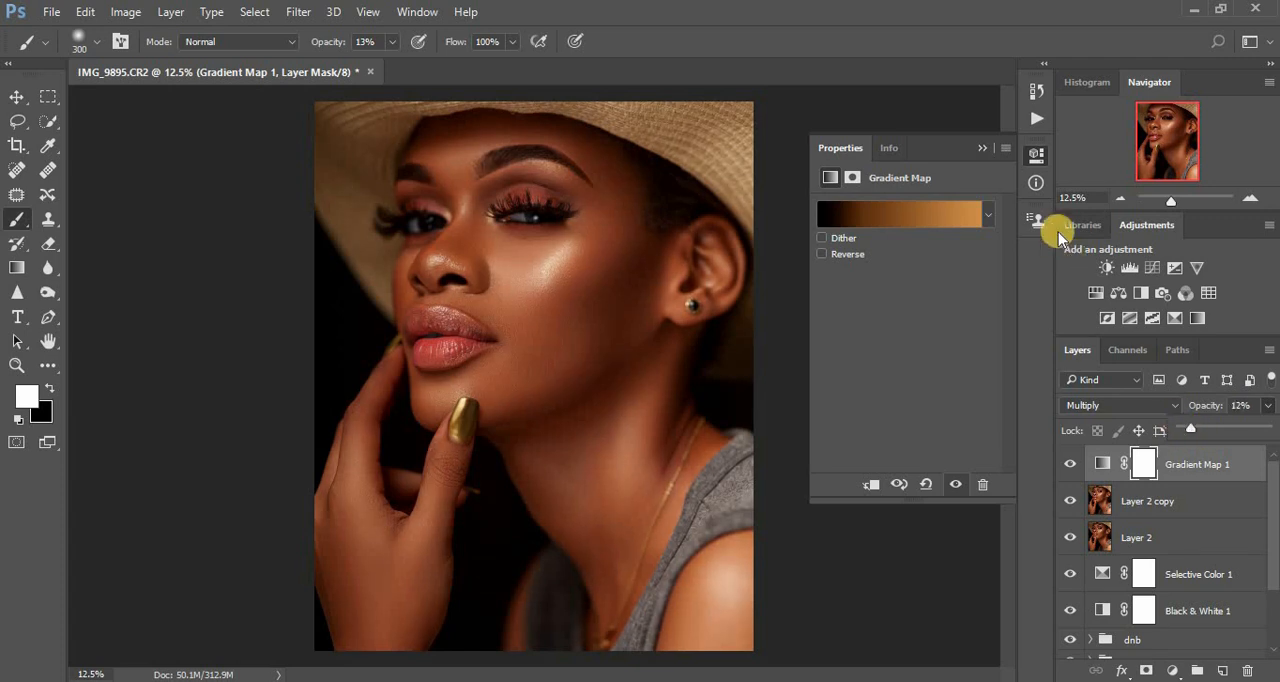
{"action": "left_click", "coordinate": [982, 147]}
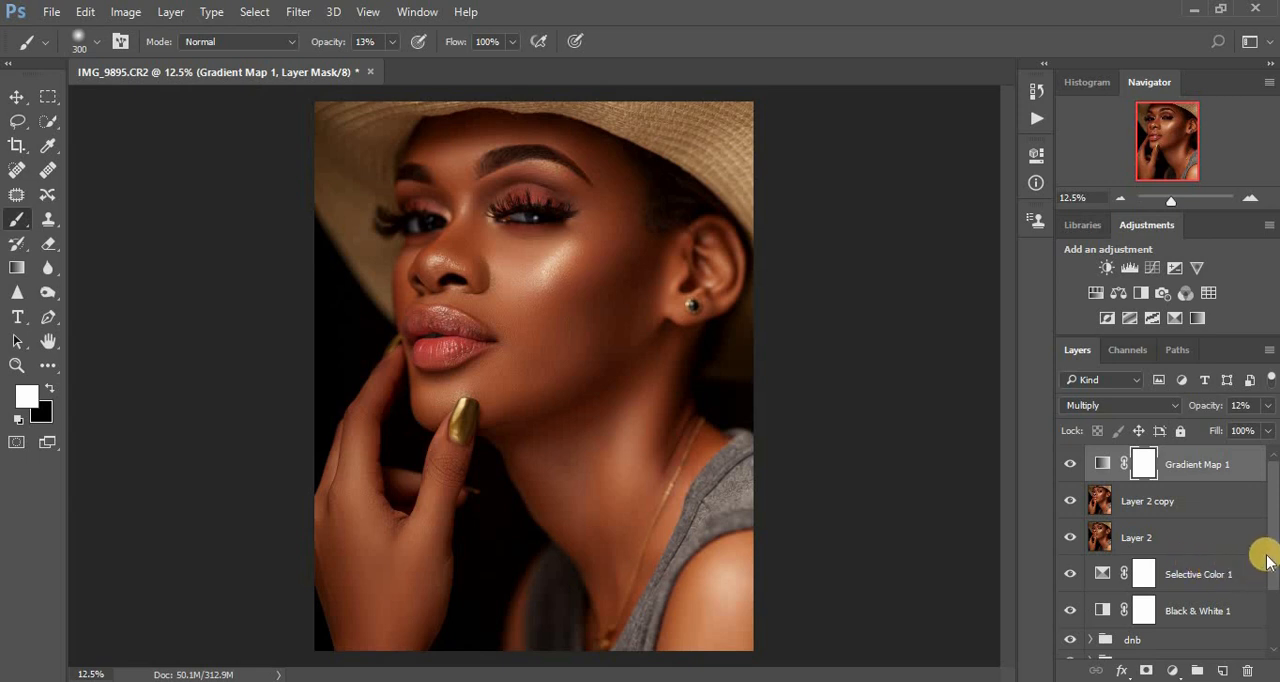
- Group the layers from Gradient Map 1 down to Black & White 1 and name the group "color"
{"action": "left_click_drag", "start_coordinate": [1272, 571], "coordinate": [1272, 602]}
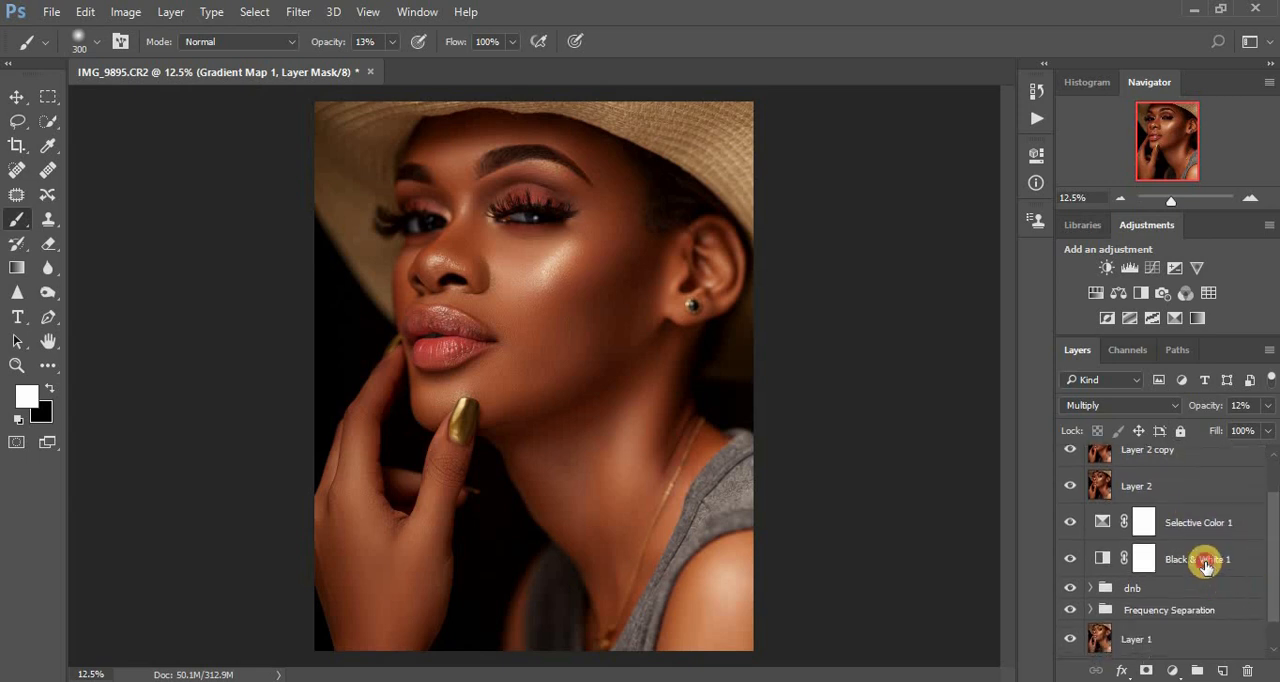
{"action": "left_click", "coordinate": [1205, 566], "text": "shift"}
{"action": "key", "text": "ctrl+g"}
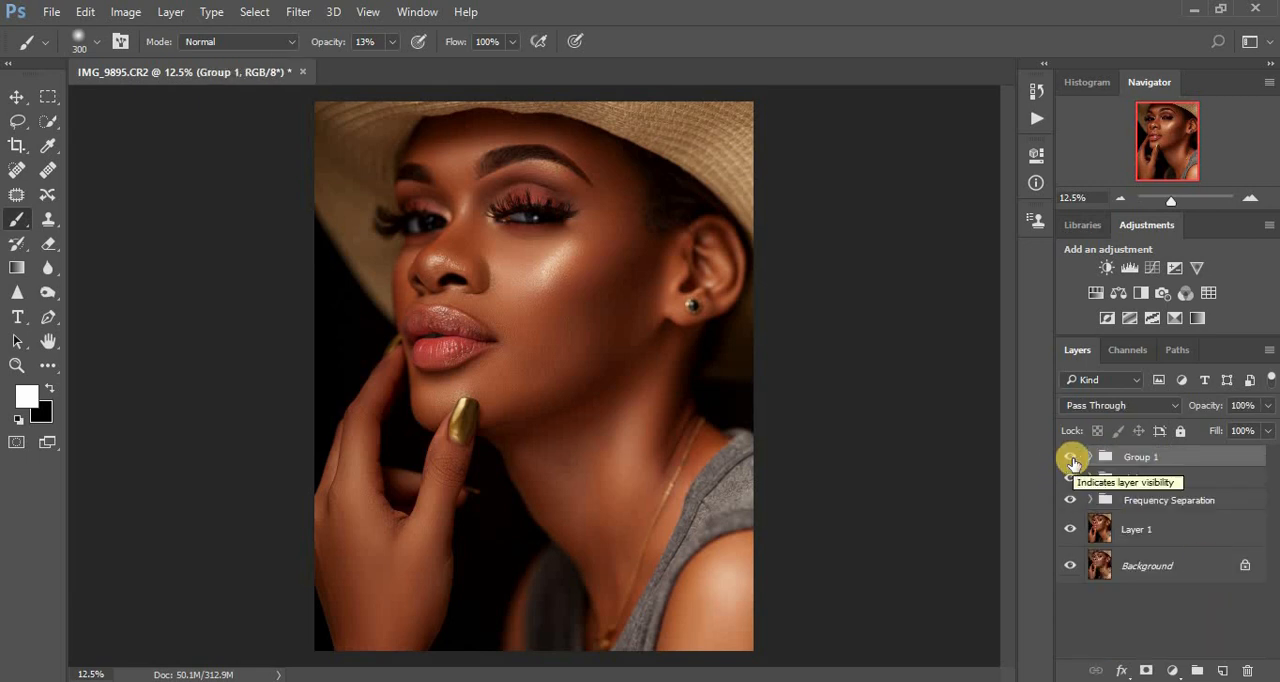
{"action": "double_click", "coordinate": [1140, 456]}
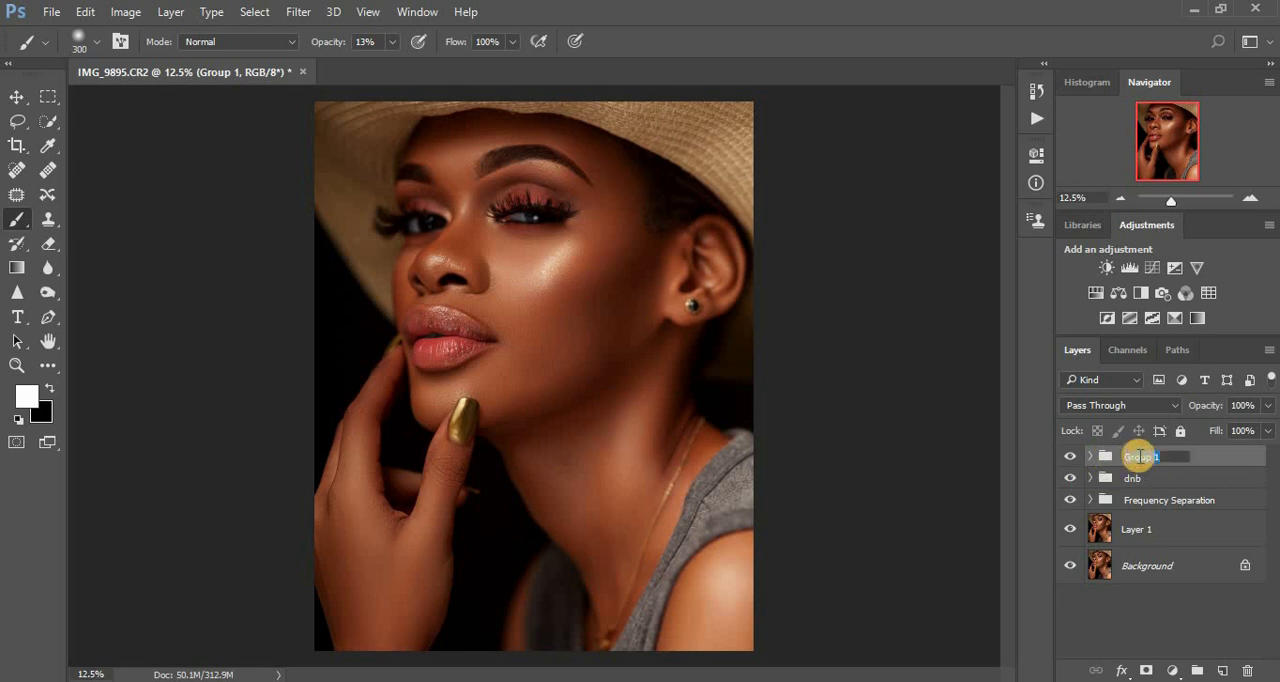
{"action": "type", "text": "color"}
{"action": "key", "text": "Return"}
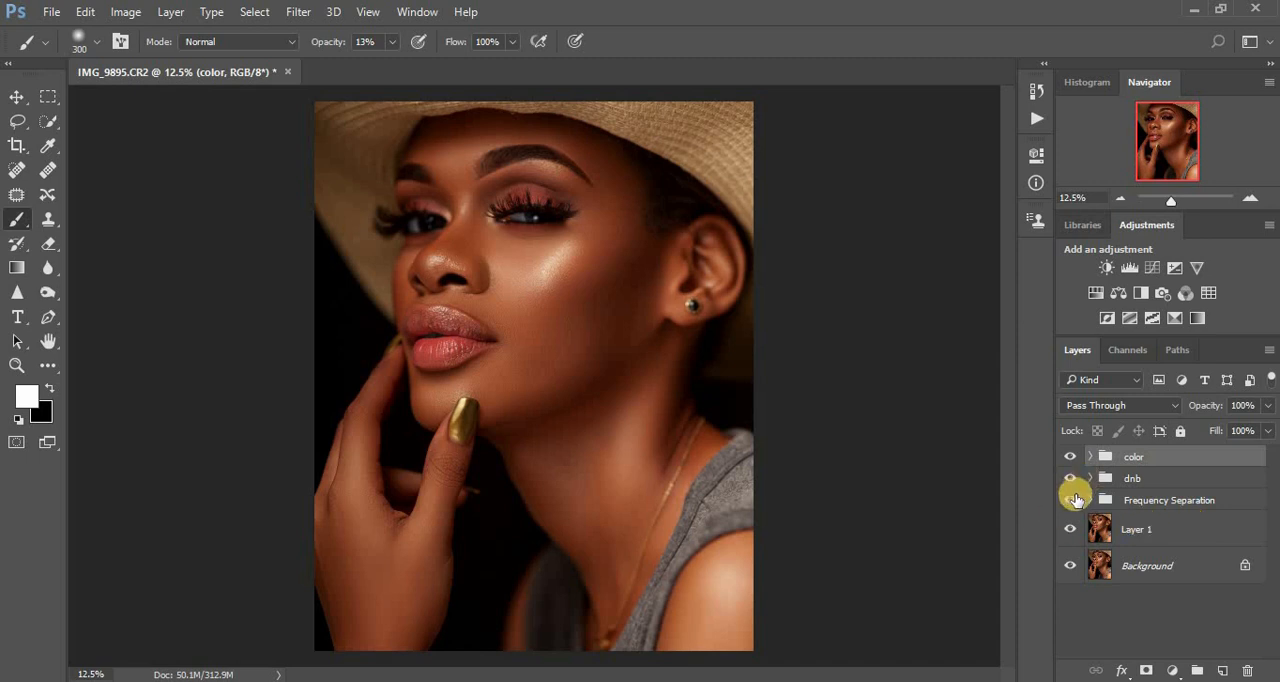
- Hide all three groups, restore Frequency Separation and dnb in turn, and toggle dnb to compare each retouching stage
{"action": "left_click", "coordinate": [1070, 499]}
{"action": "left_click", "coordinate": [1067, 481]}
{"action": "left_click", "coordinate": [1066, 457]}
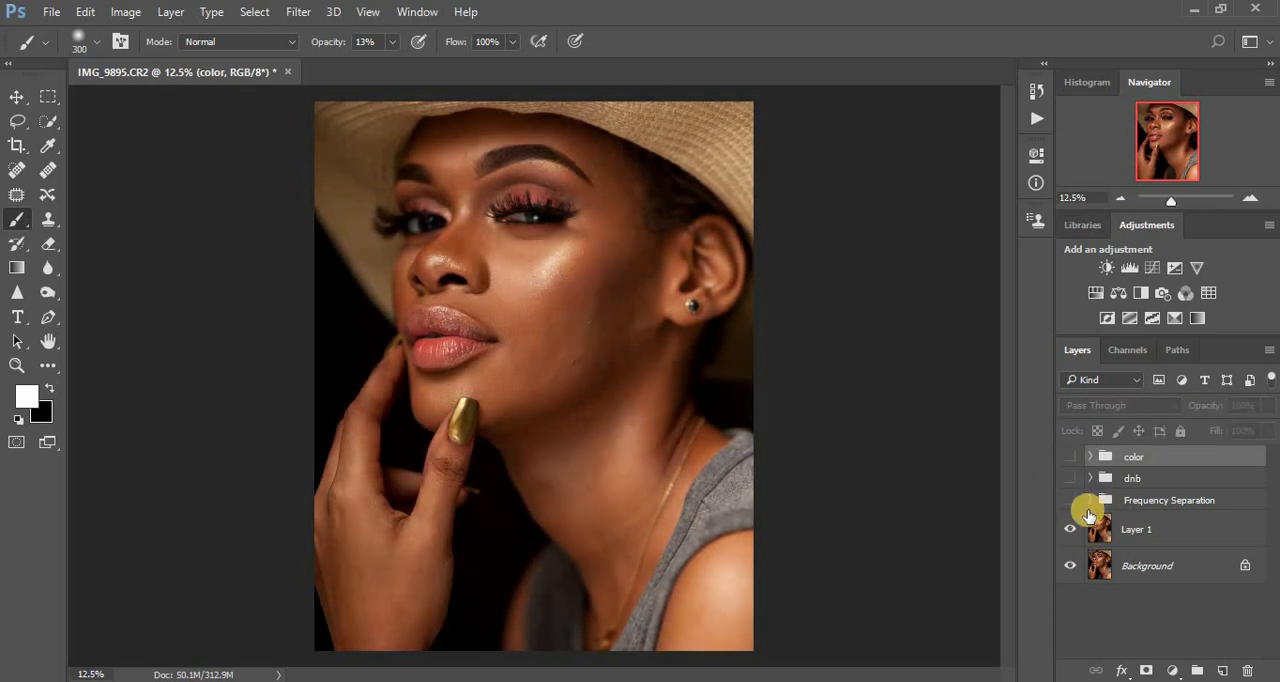
{"action": "left_click", "coordinate": [1070, 502]}
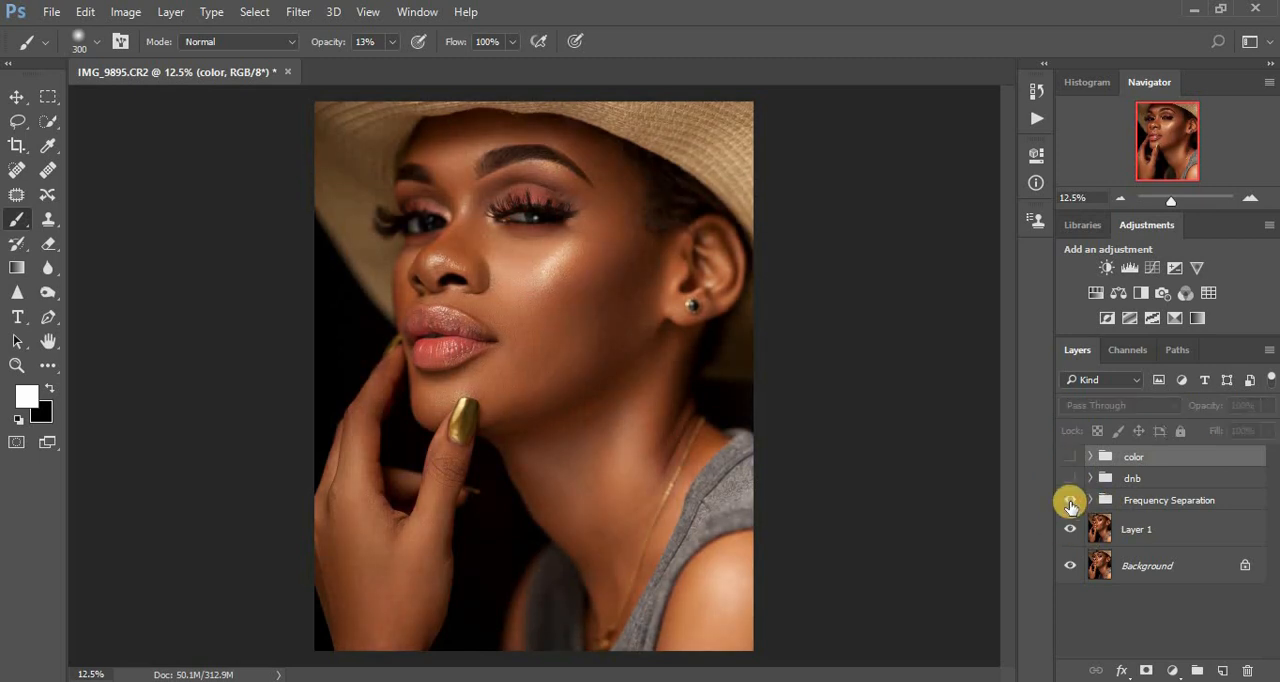
{"action": "left_click", "coordinate": [1070, 484]}
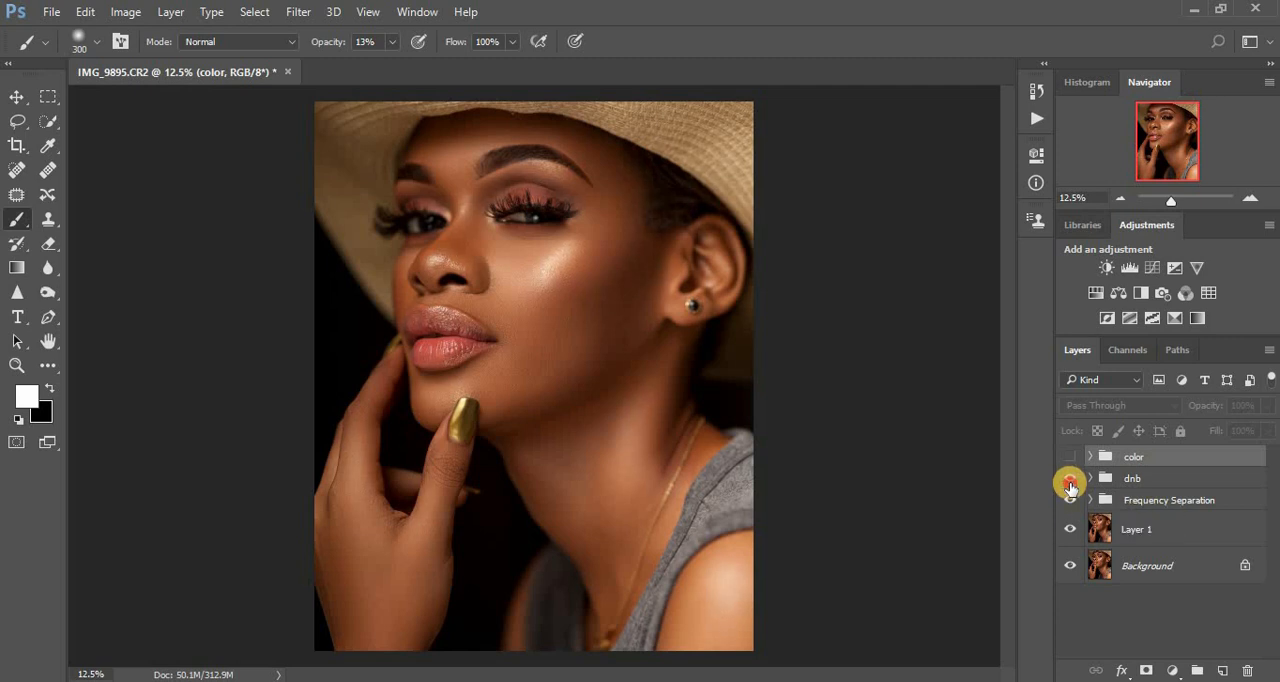
{"action": "left_click", "coordinate": [1070, 484]}
{"action": "left_click", "coordinate": [1070, 484]}
{"action": "left_click", "coordinate": [1070, 484]}
{"action": "left_click", "coordinate": [1070, 484]}
{"action": "left_click", "coordinate": [1070, 484]}
{"action": "left_click", "coordinate": [1070, 484]}
- Toggle the color group's visibility repeatedly to compare the portrait with and without the color toning, leaving it shown
{"action": "left_click", "coordinate": [1071, 458]}
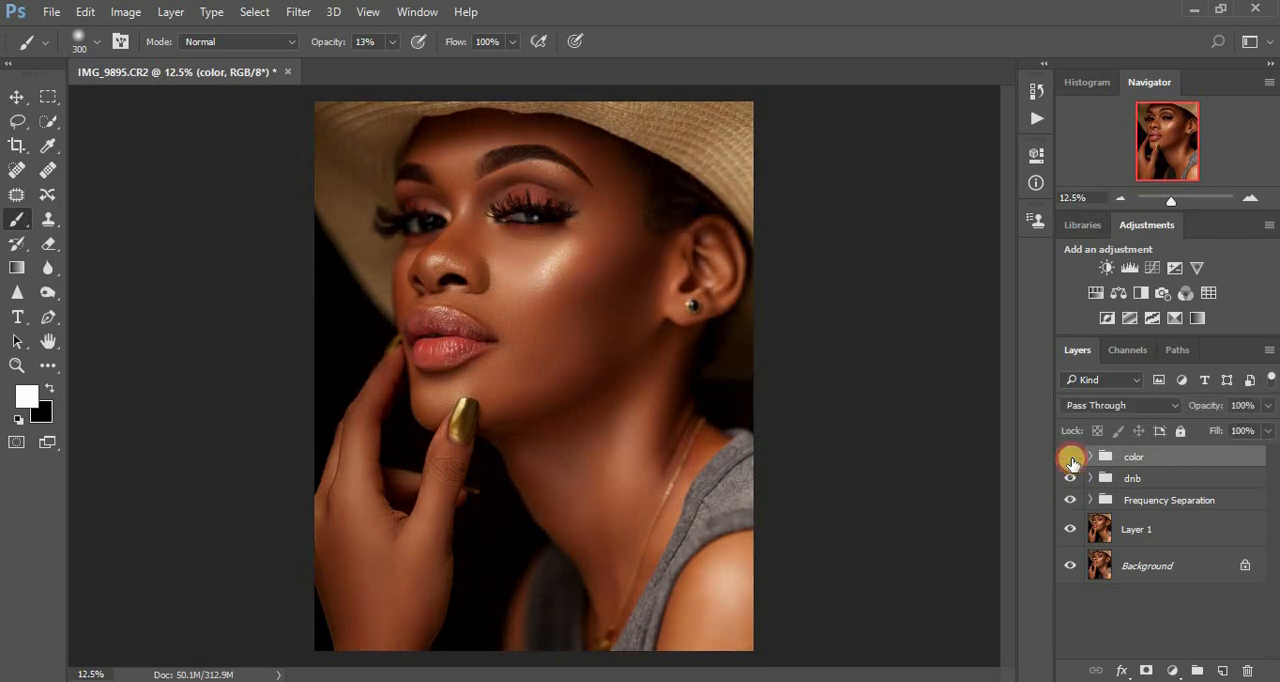
{"action": "left_click", "coordinate": [1071, 458]}
{"action": "left_click", "coordinate": [1071, 458]}
{"action": "left_click", "coordinate": [1071, 459]}
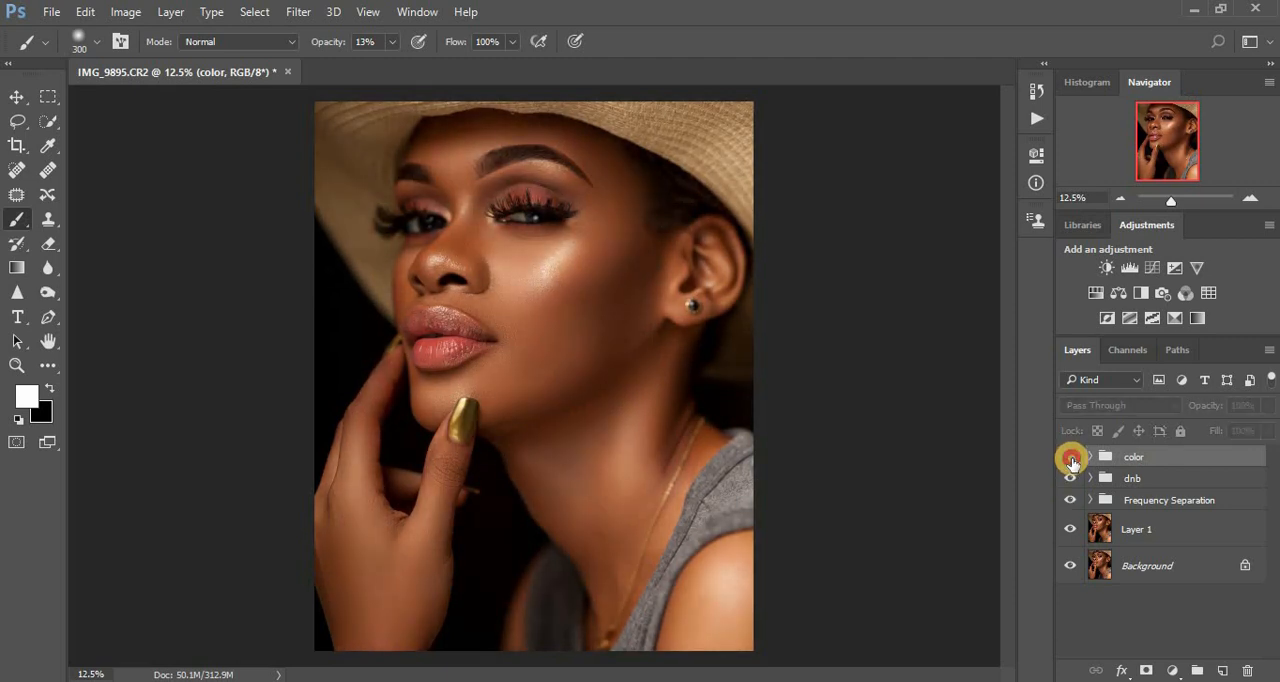
{"action": "left_click", "coordinate": [1071, 459]}
{"action": "left_click", "coordinate": [1071, 459]}
{"action": "left_click", "coordinate": [1071, 459]}
{"action": "left_click", "coordinate": [1071, 459]}
{"action": "left_click", "coordinate": [1071, 459]}
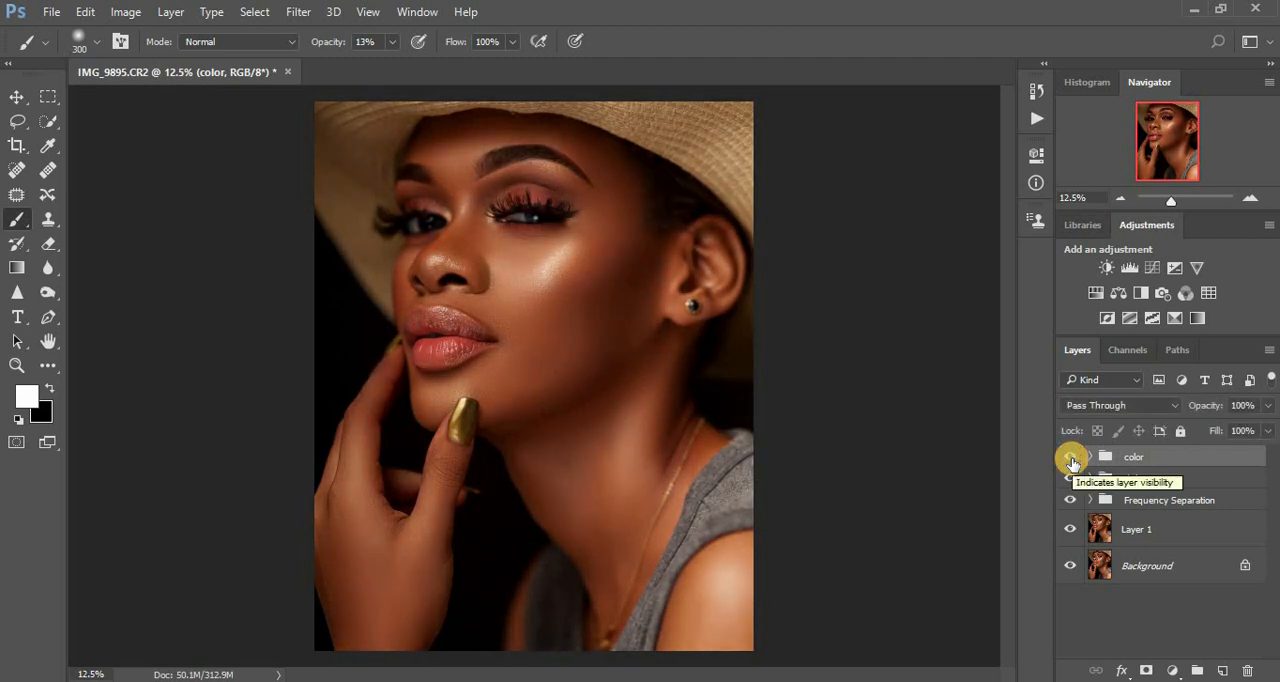